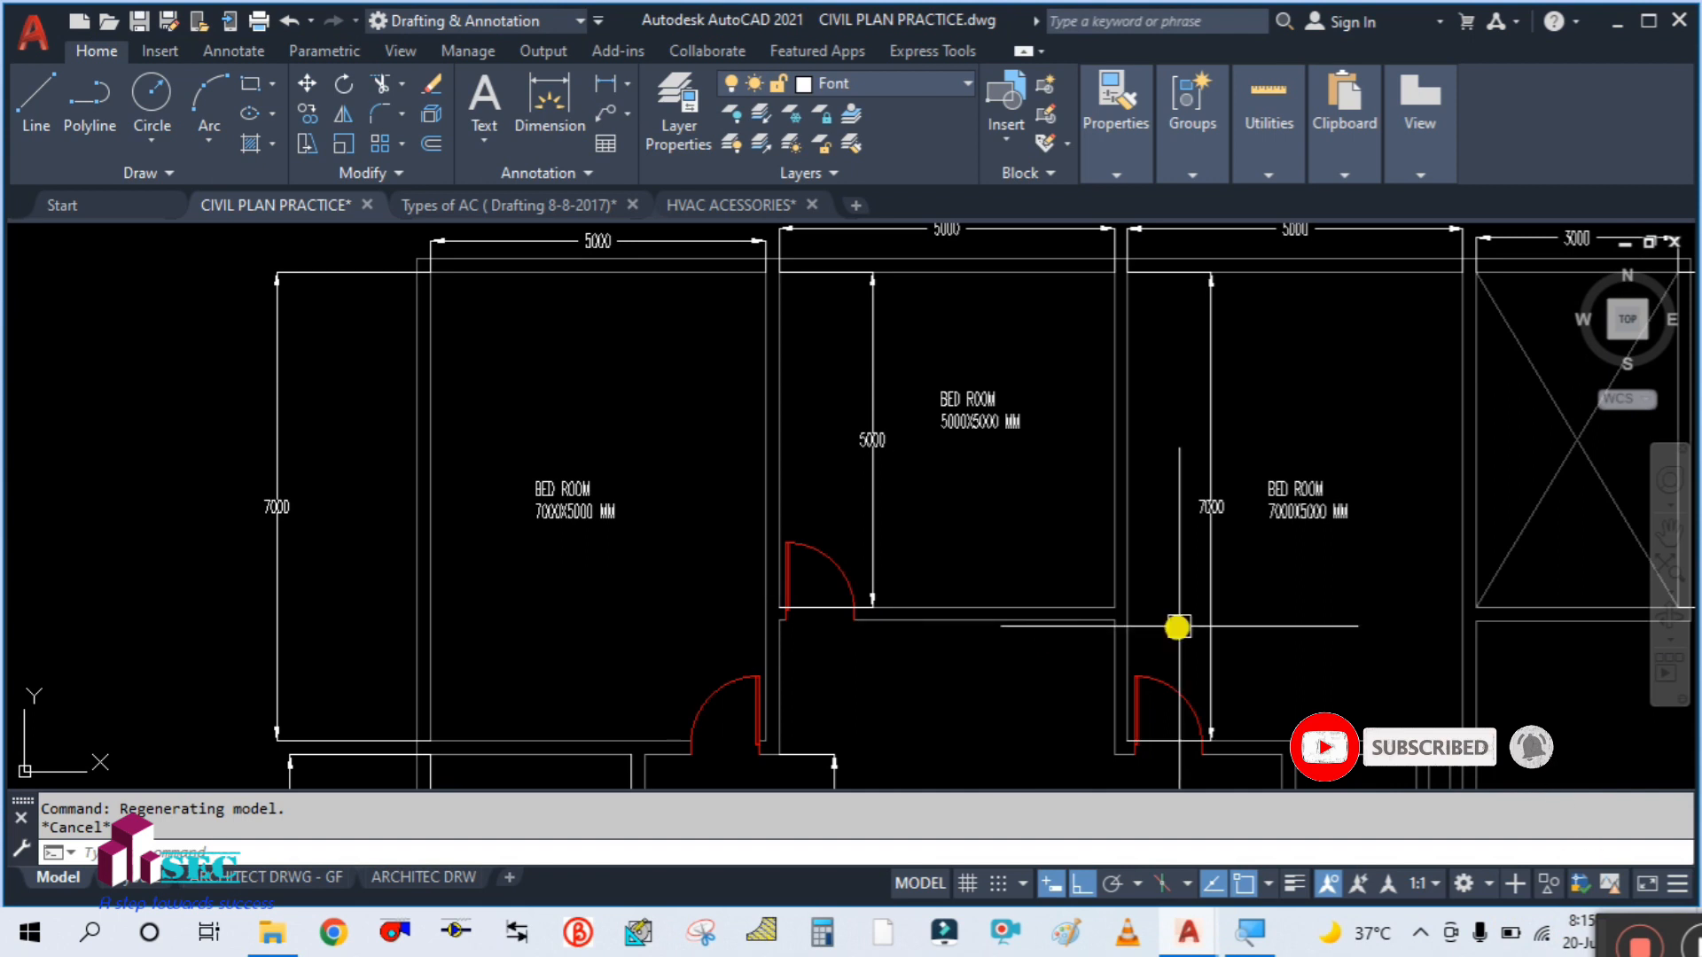
mouse_move(968, 635)
left_mouse_down()
mouse_move(904, 562)
mouse_move(570, 664)
mouse_move(776, 653)
left_mouse_up()
scroll(756, 627, "down", 3)
left_click_drag(288, 683, 317, 649)
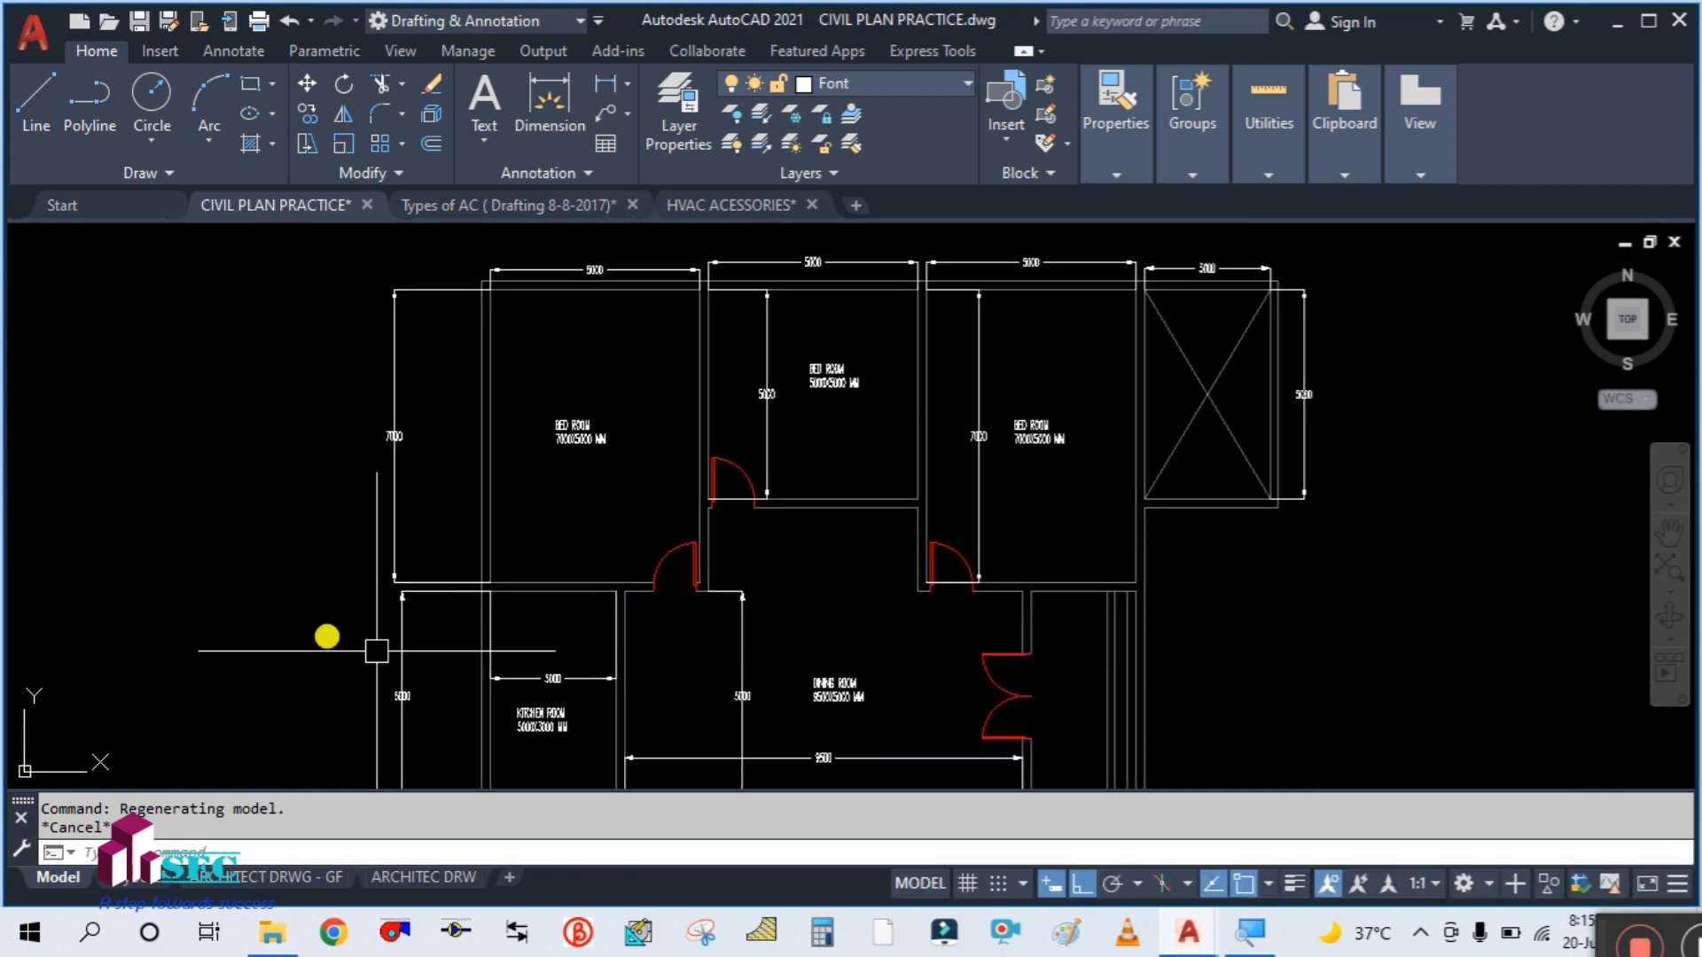
- Switch to Carrier's Hourly Analysis Program (HAP) 4.90, dismiss its start-up notice and close the project list without opening a project
left_click(640, 937)
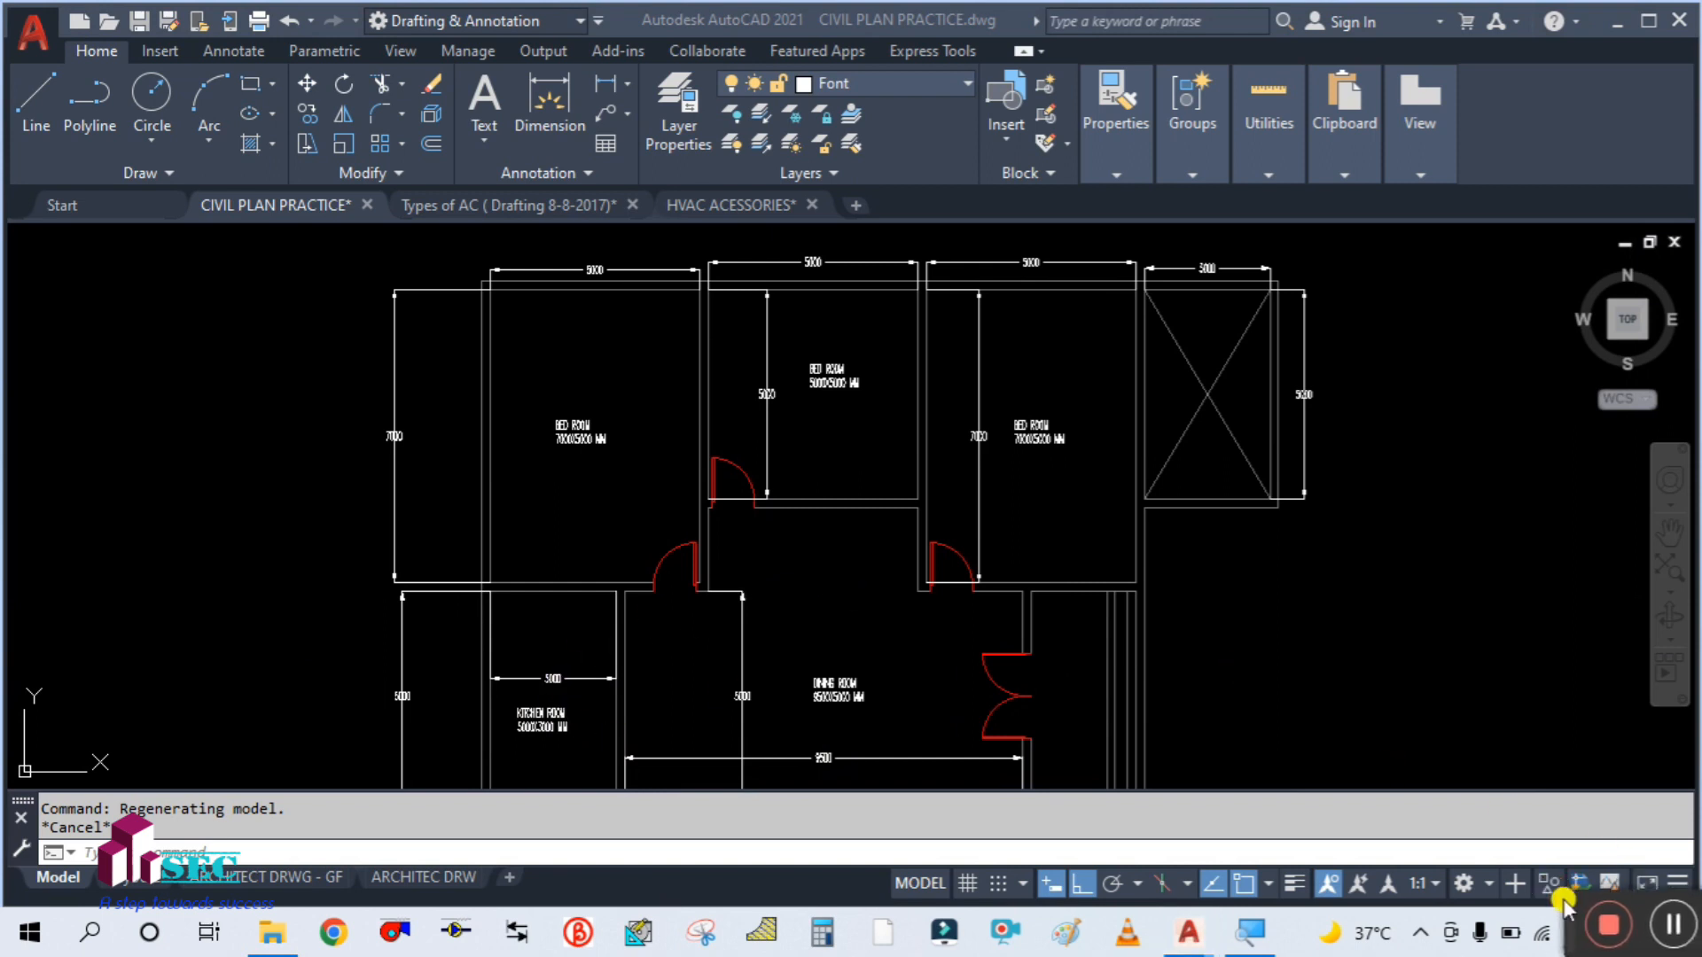
left_click(637, 930)
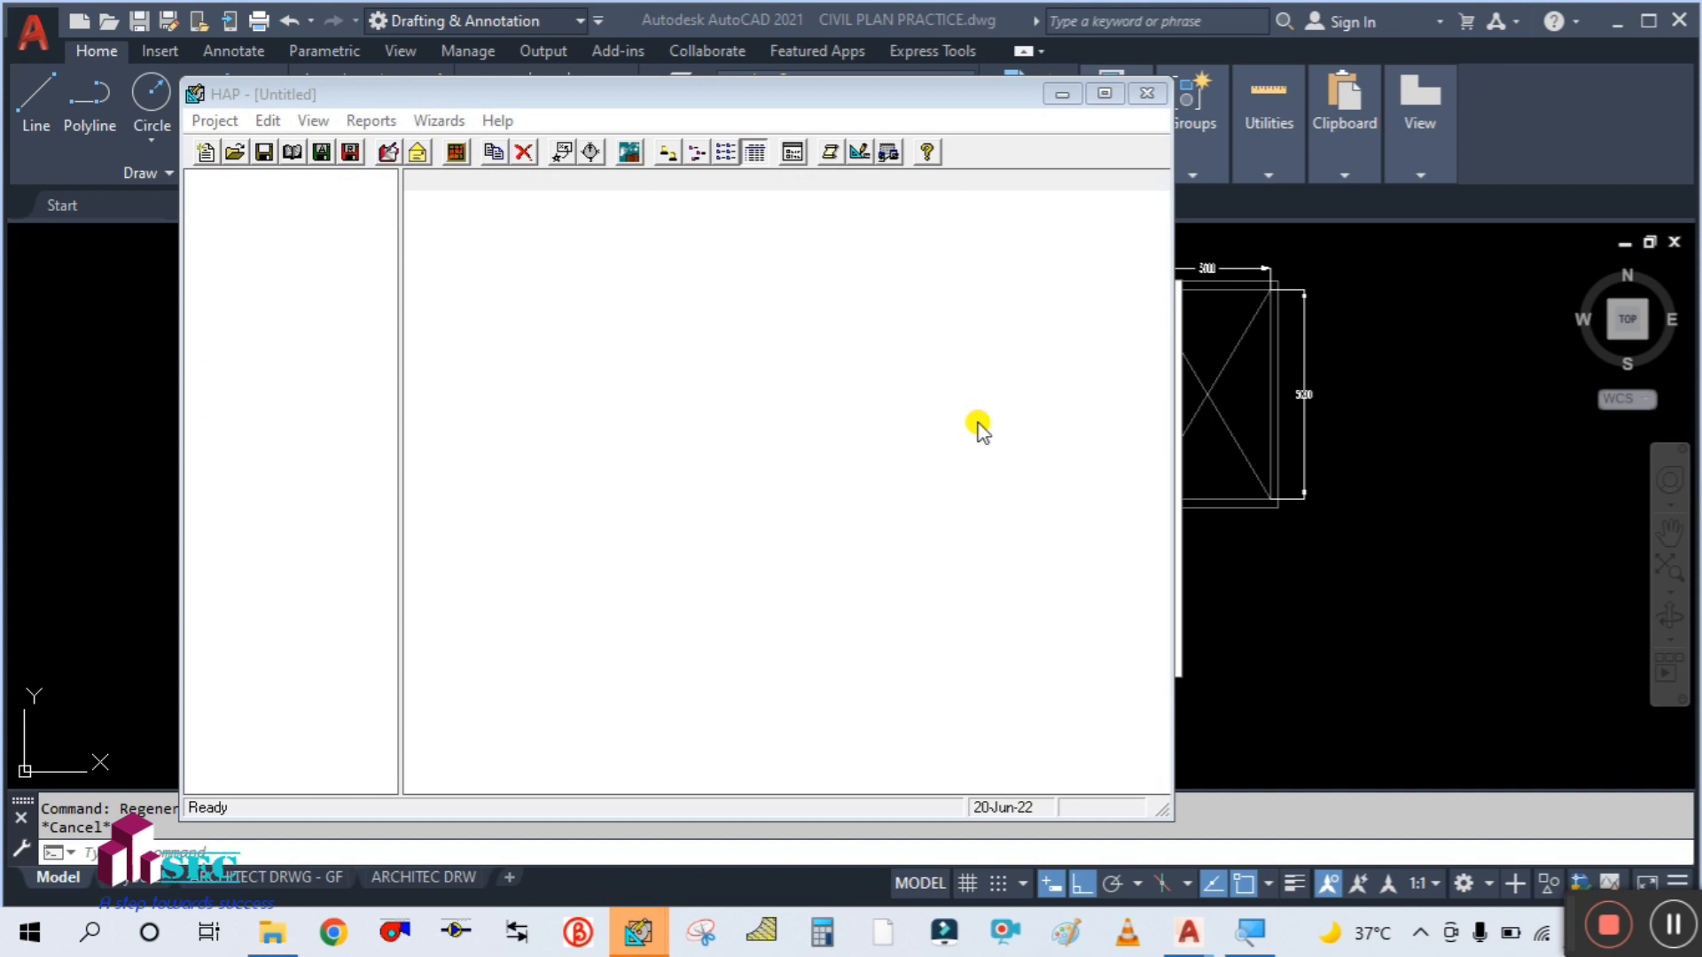
left_click(1187, 666)
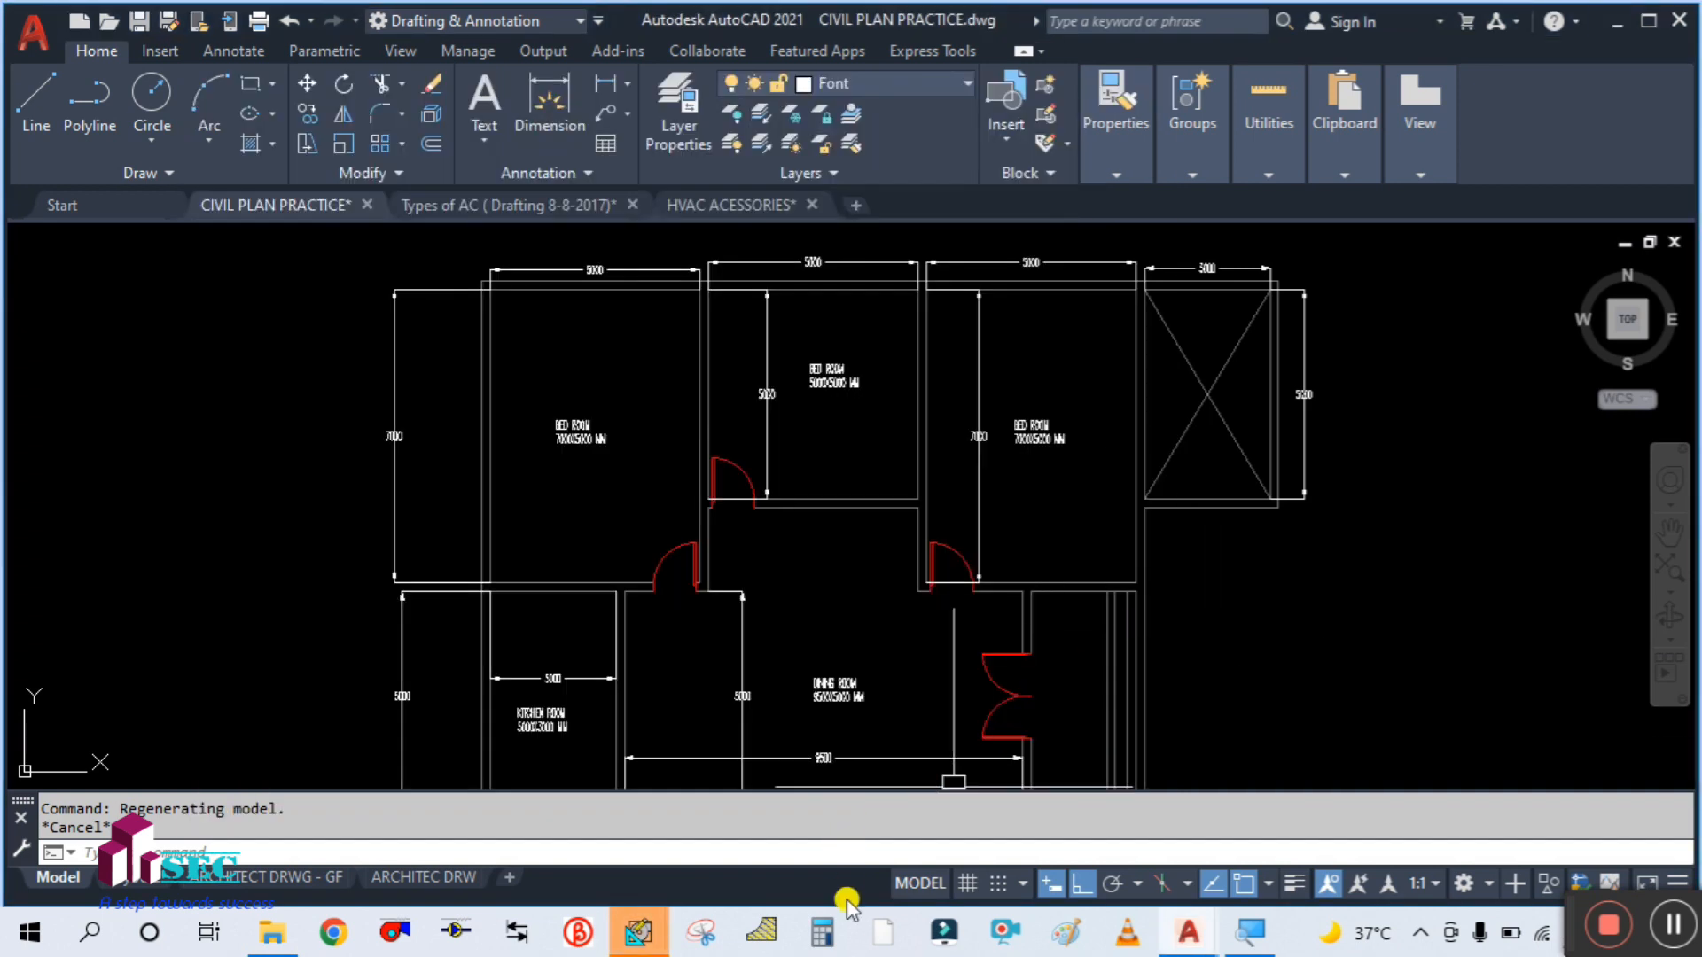
mouse_move(637, 930)
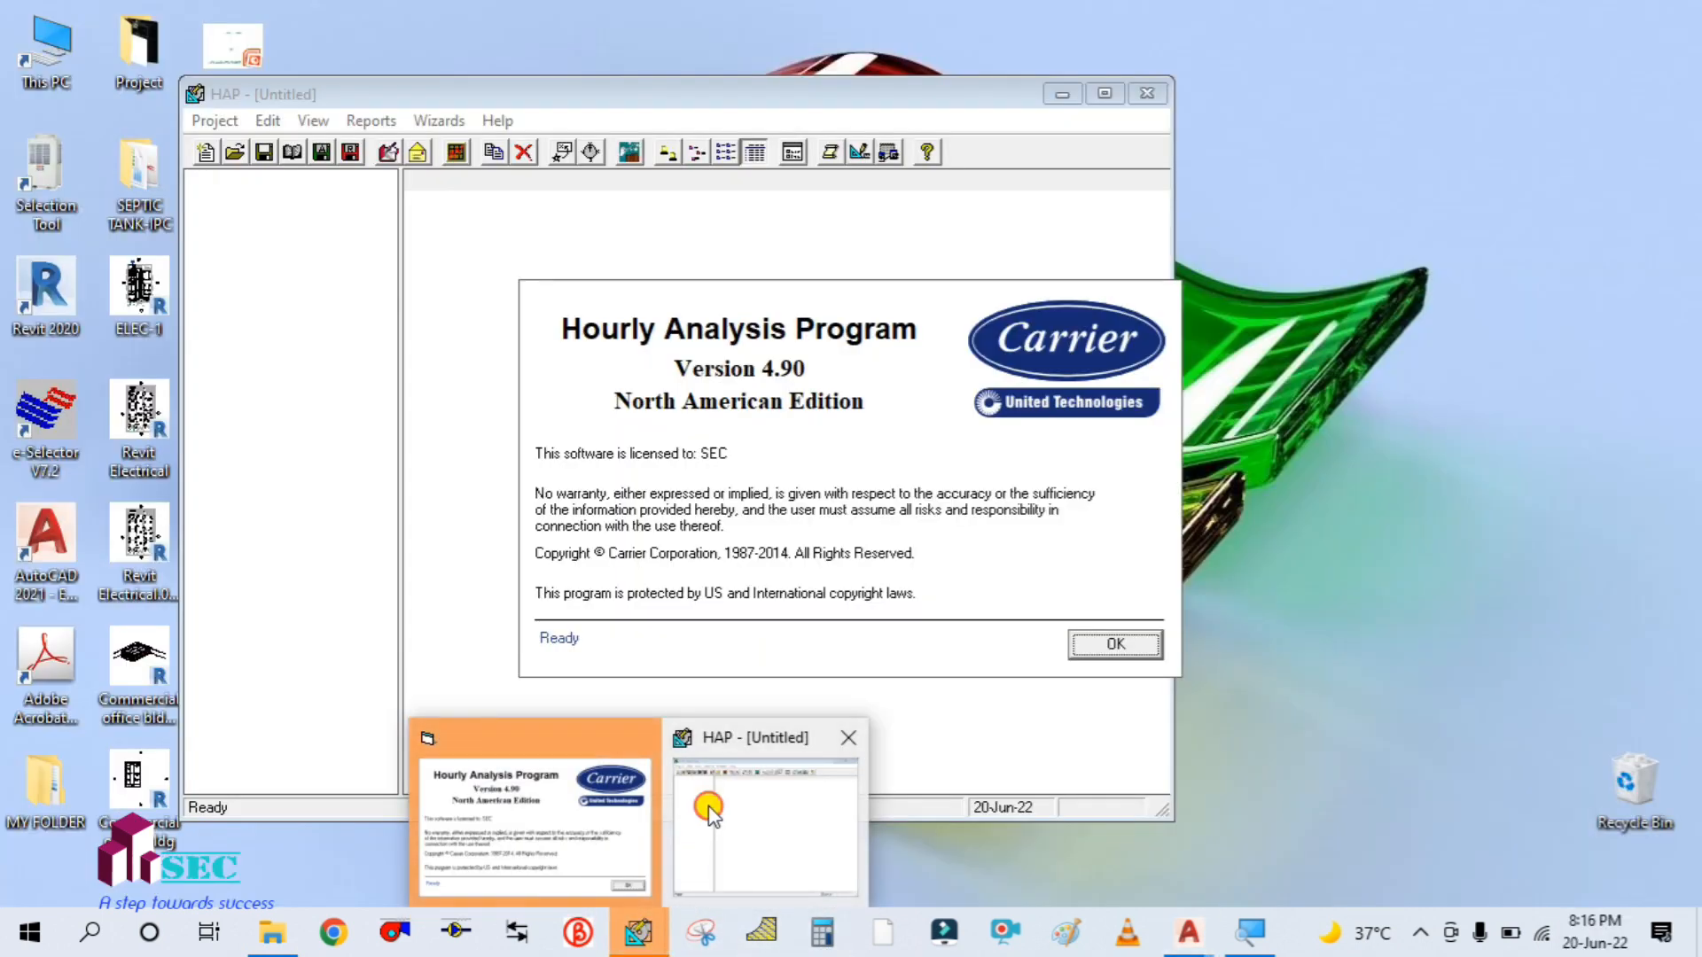
left_click(709, 811)
left_click(1142, 641)
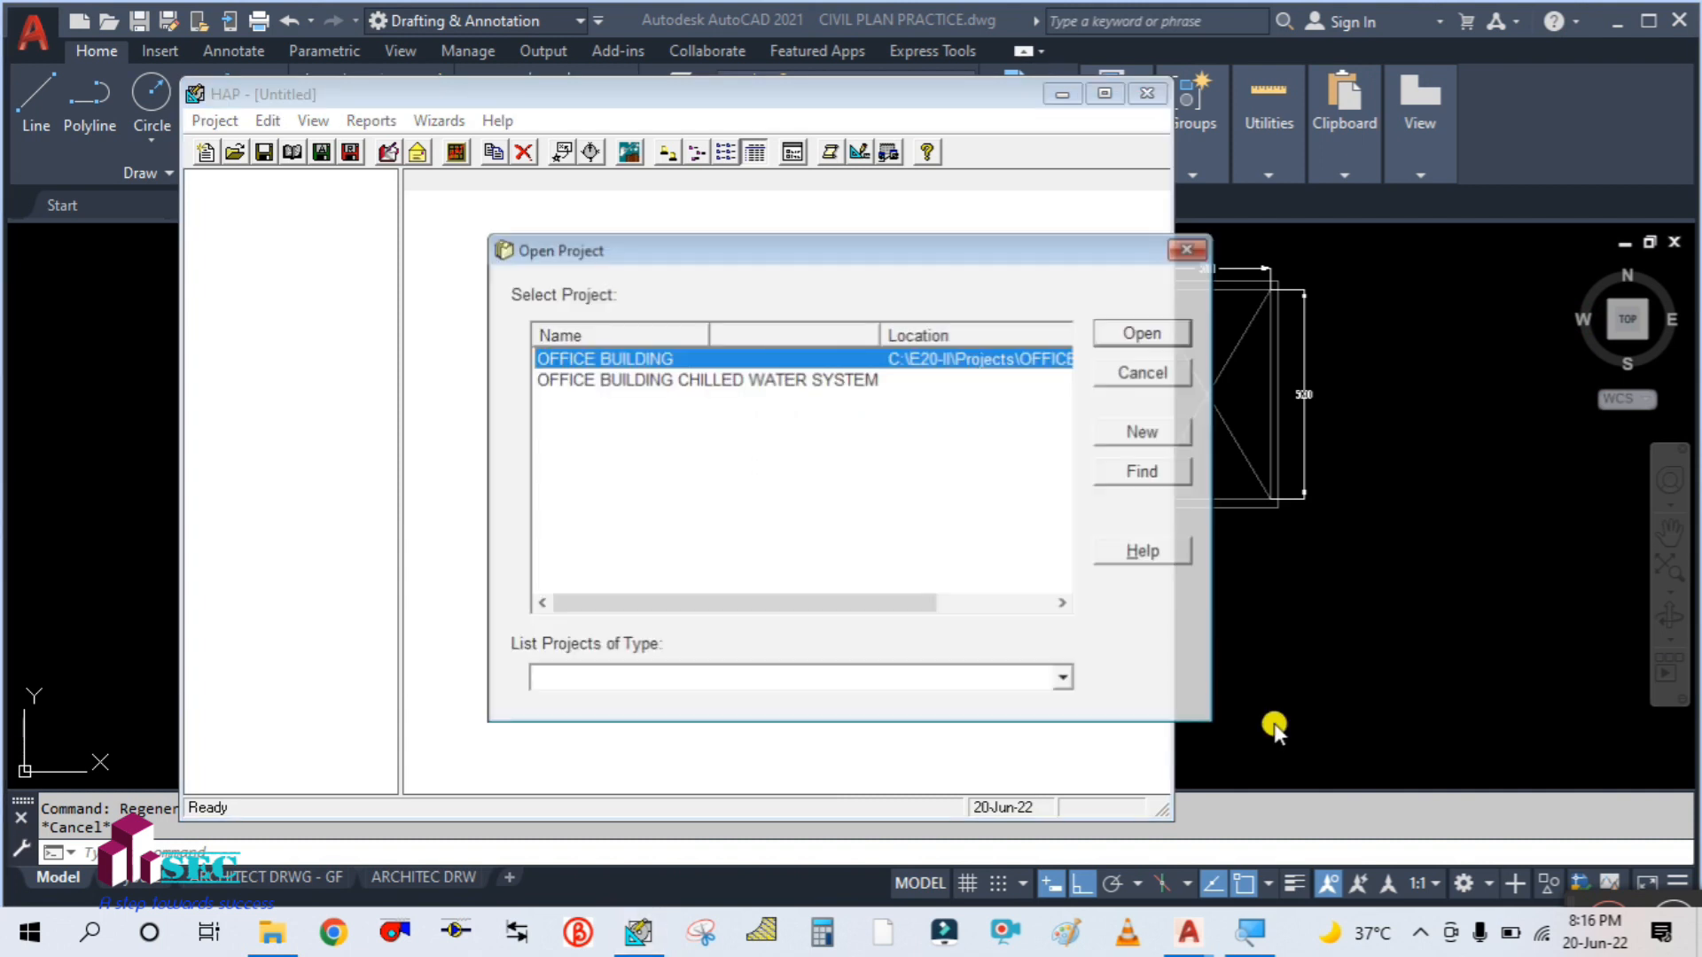
left_click(1126, 383)
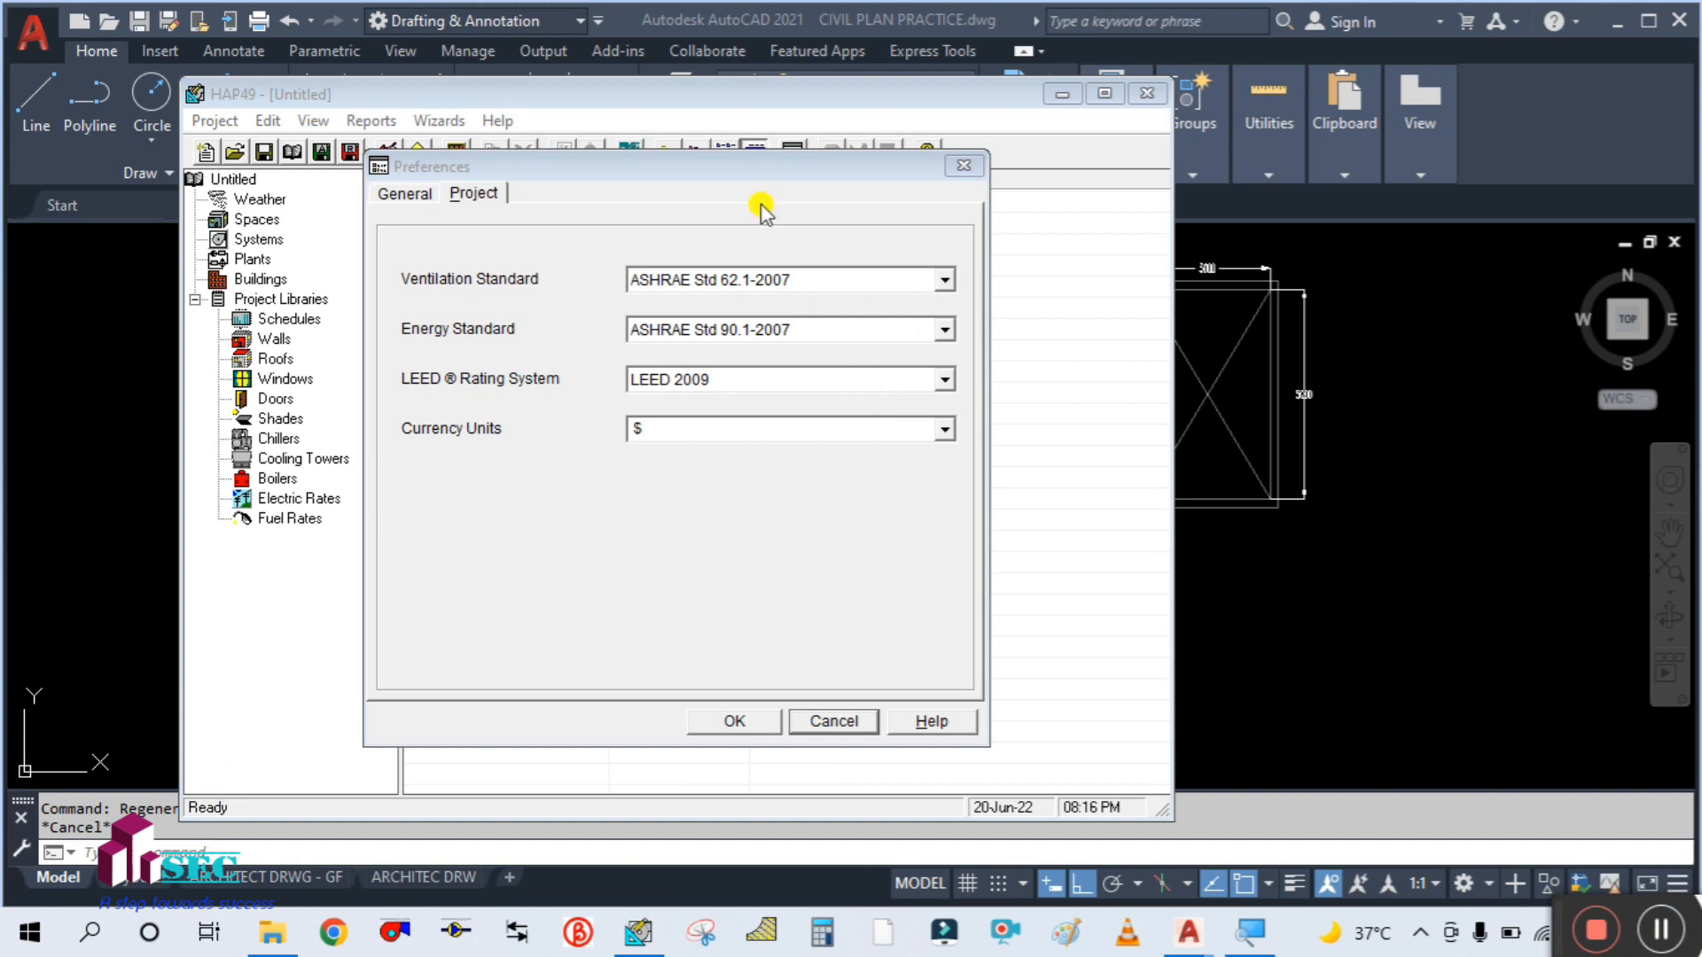
left_click_drag(545, 169, 763, 132)
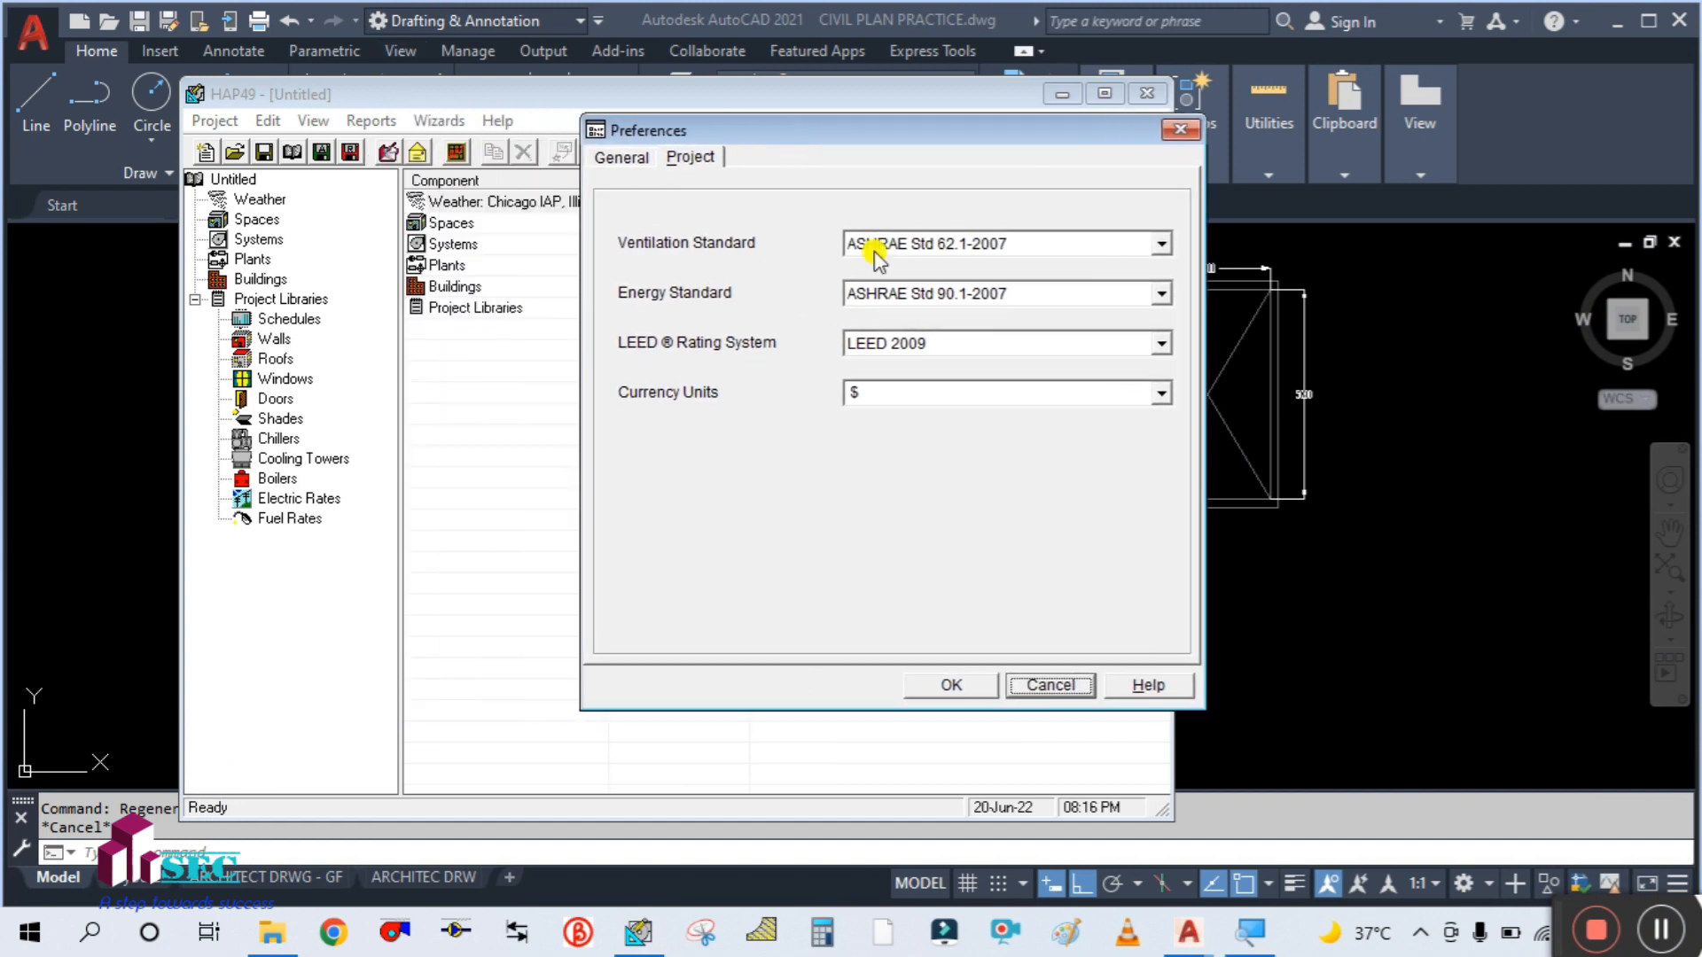
left_click(625, 160)
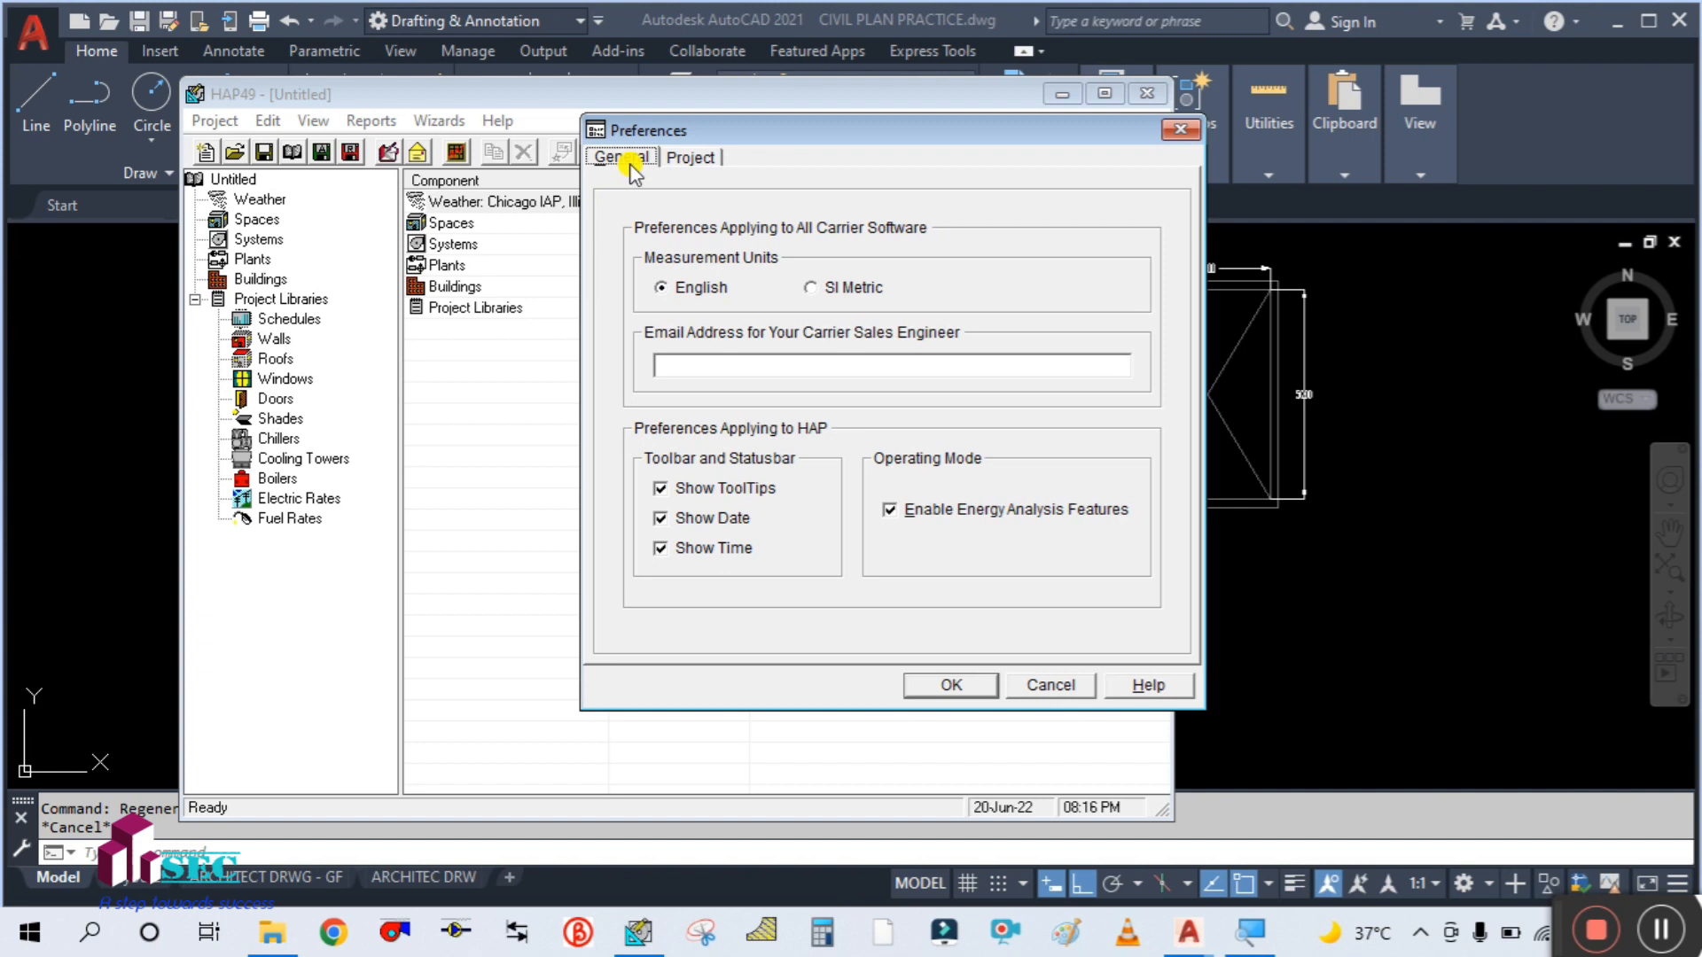
left_click(684, 157)
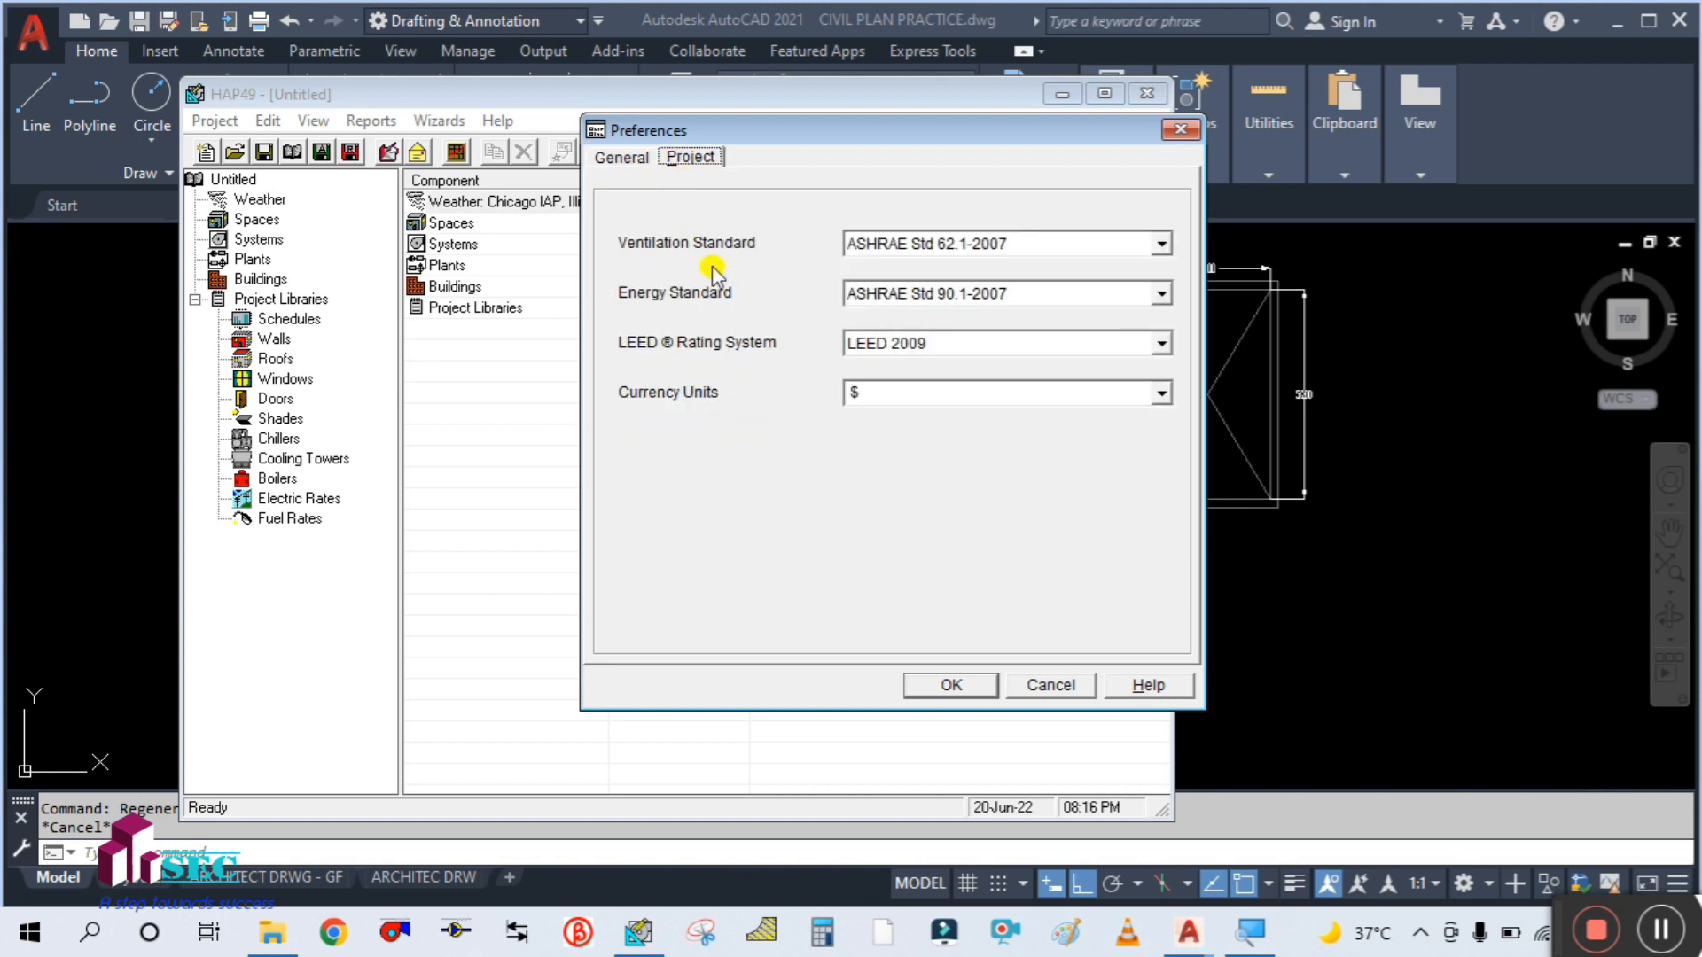
left_click(1042, 687)
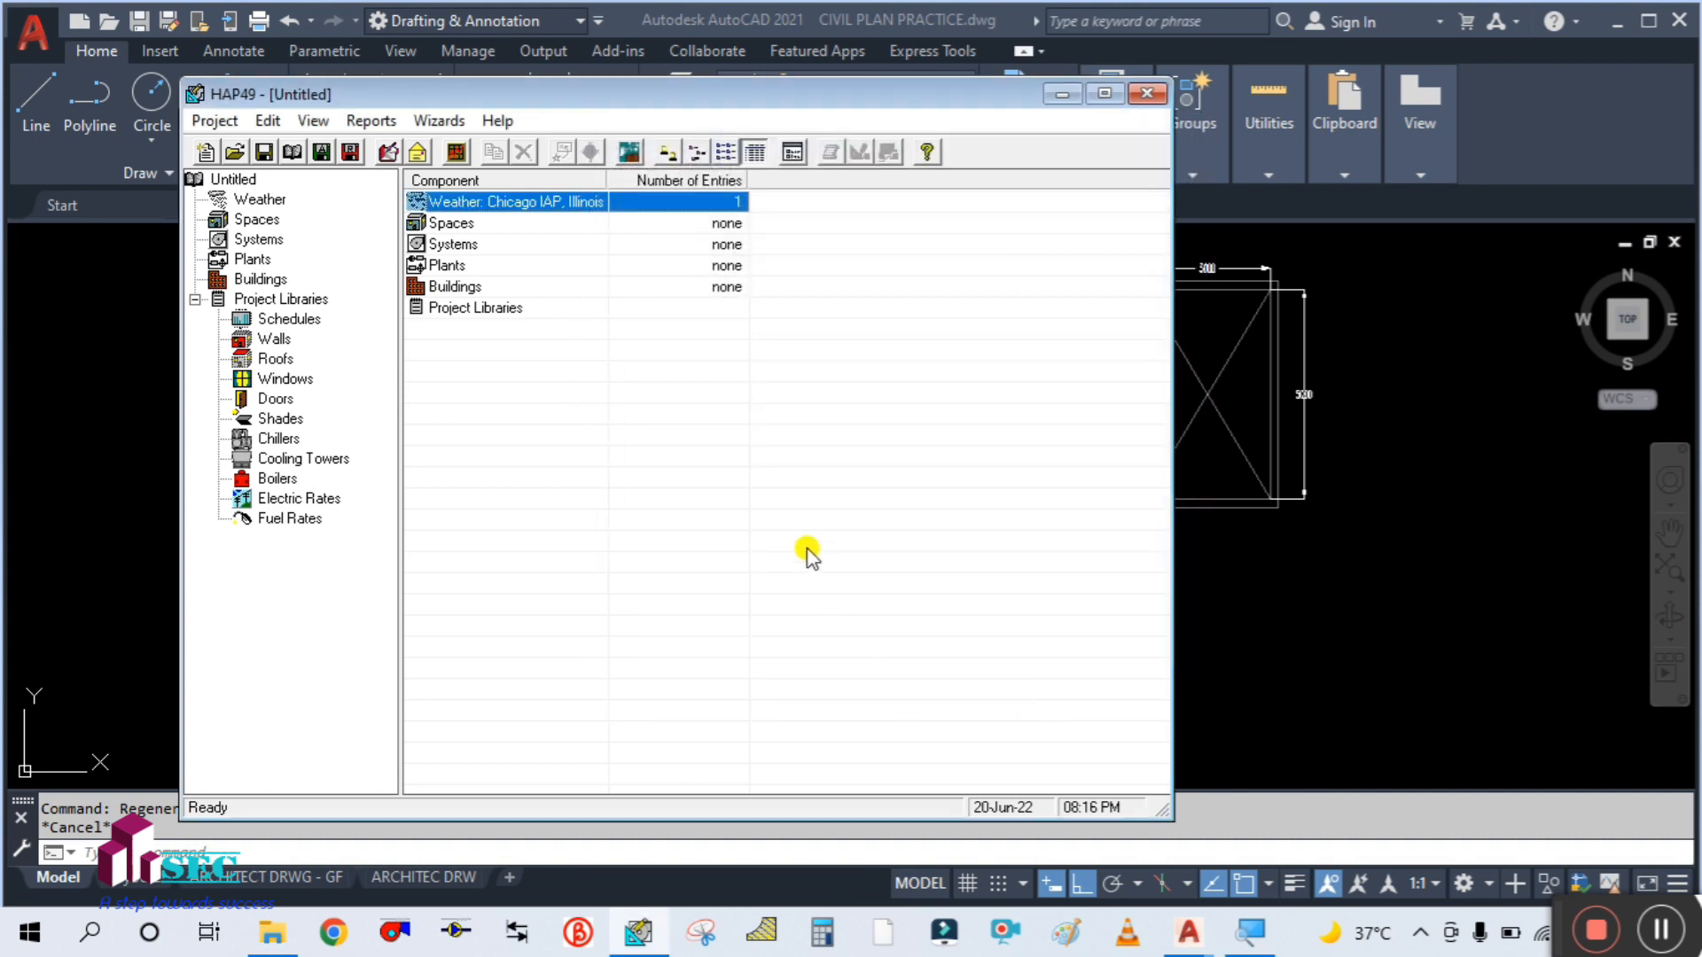
- Maximize the HAP window, create a new project and reposition its Preferences dialog
left_click(1103, 94)
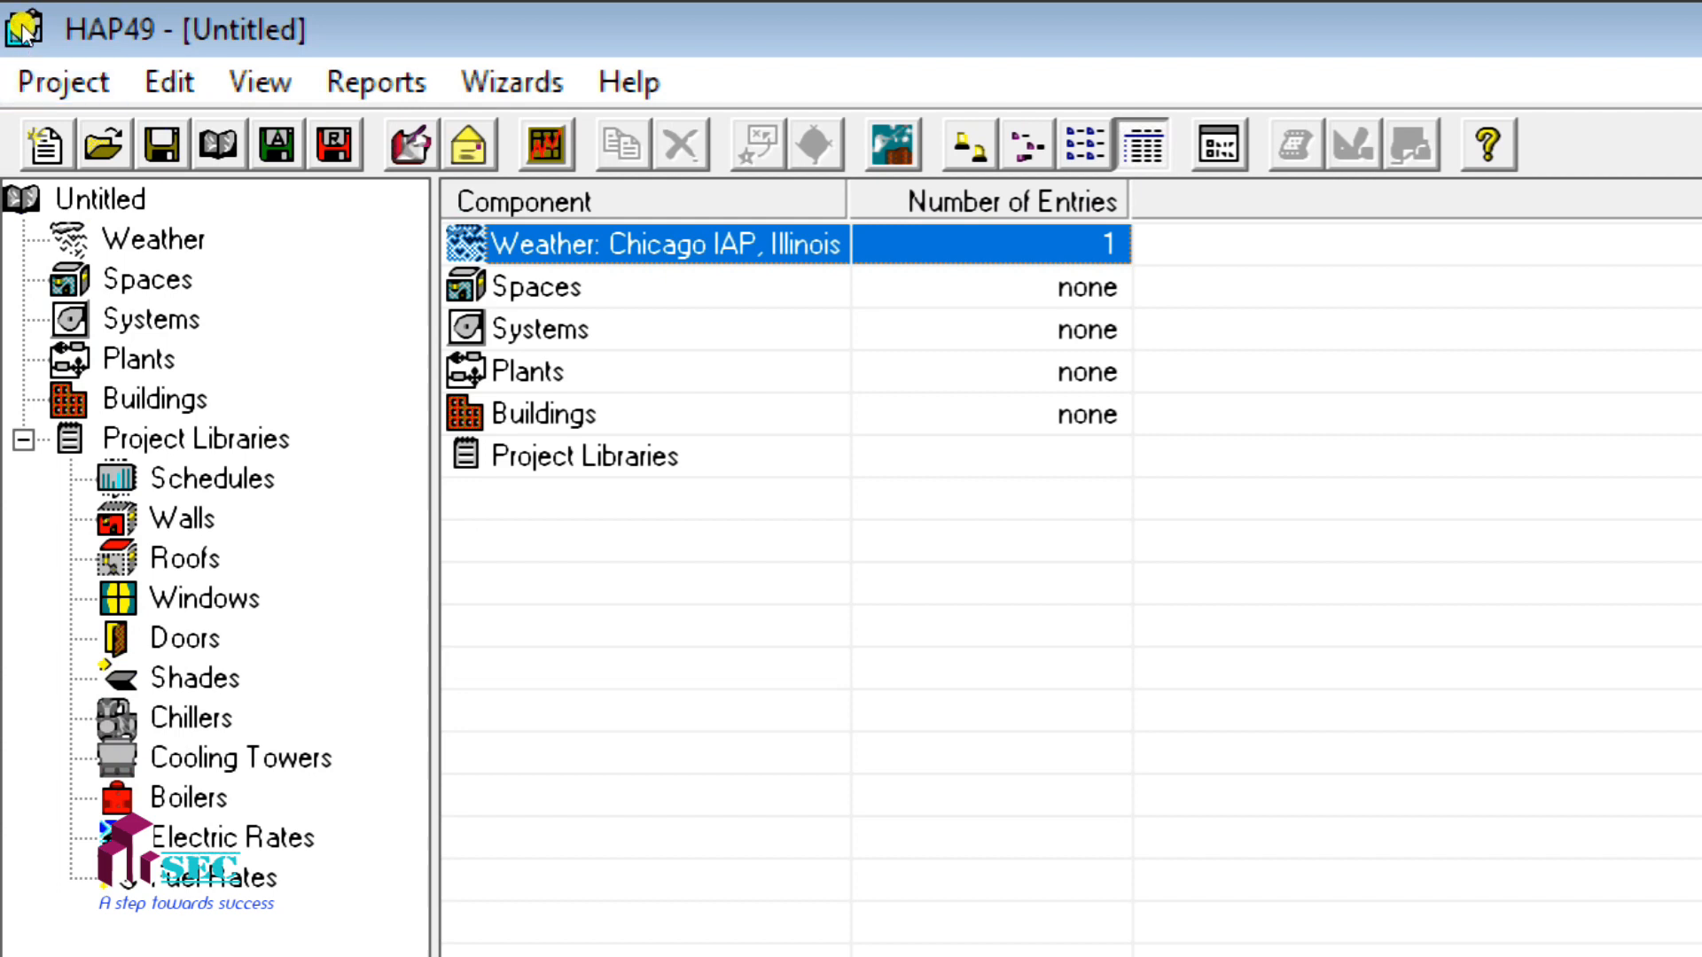
left_click(38, 73)
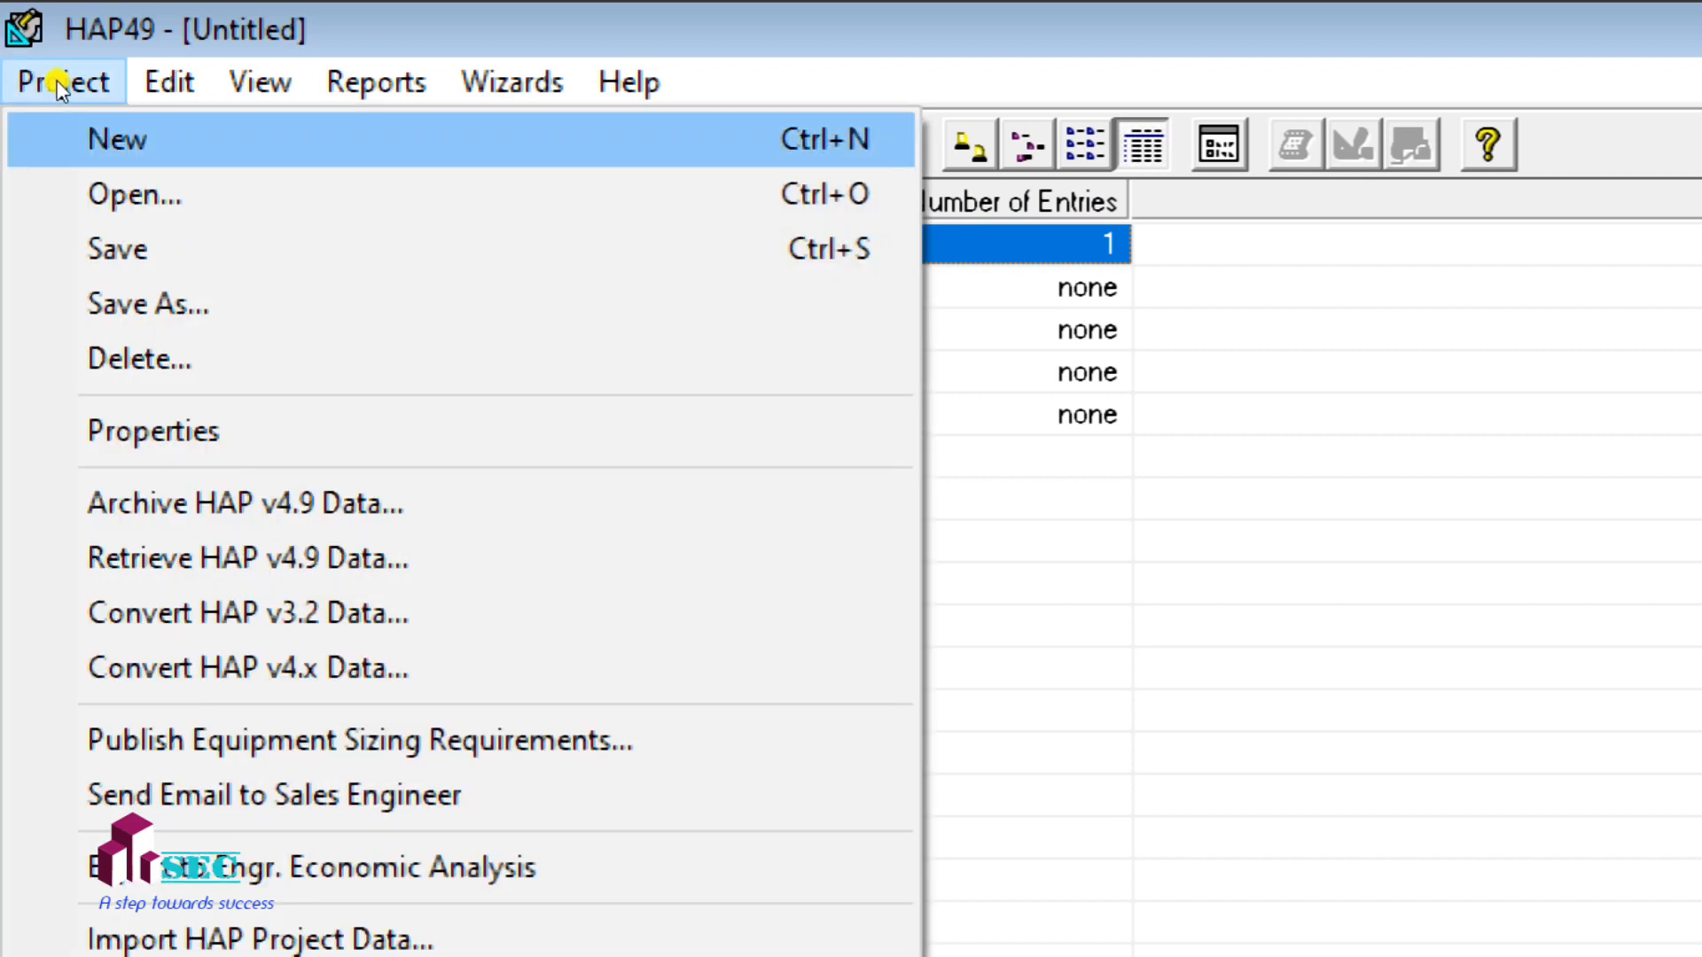
key("Return")
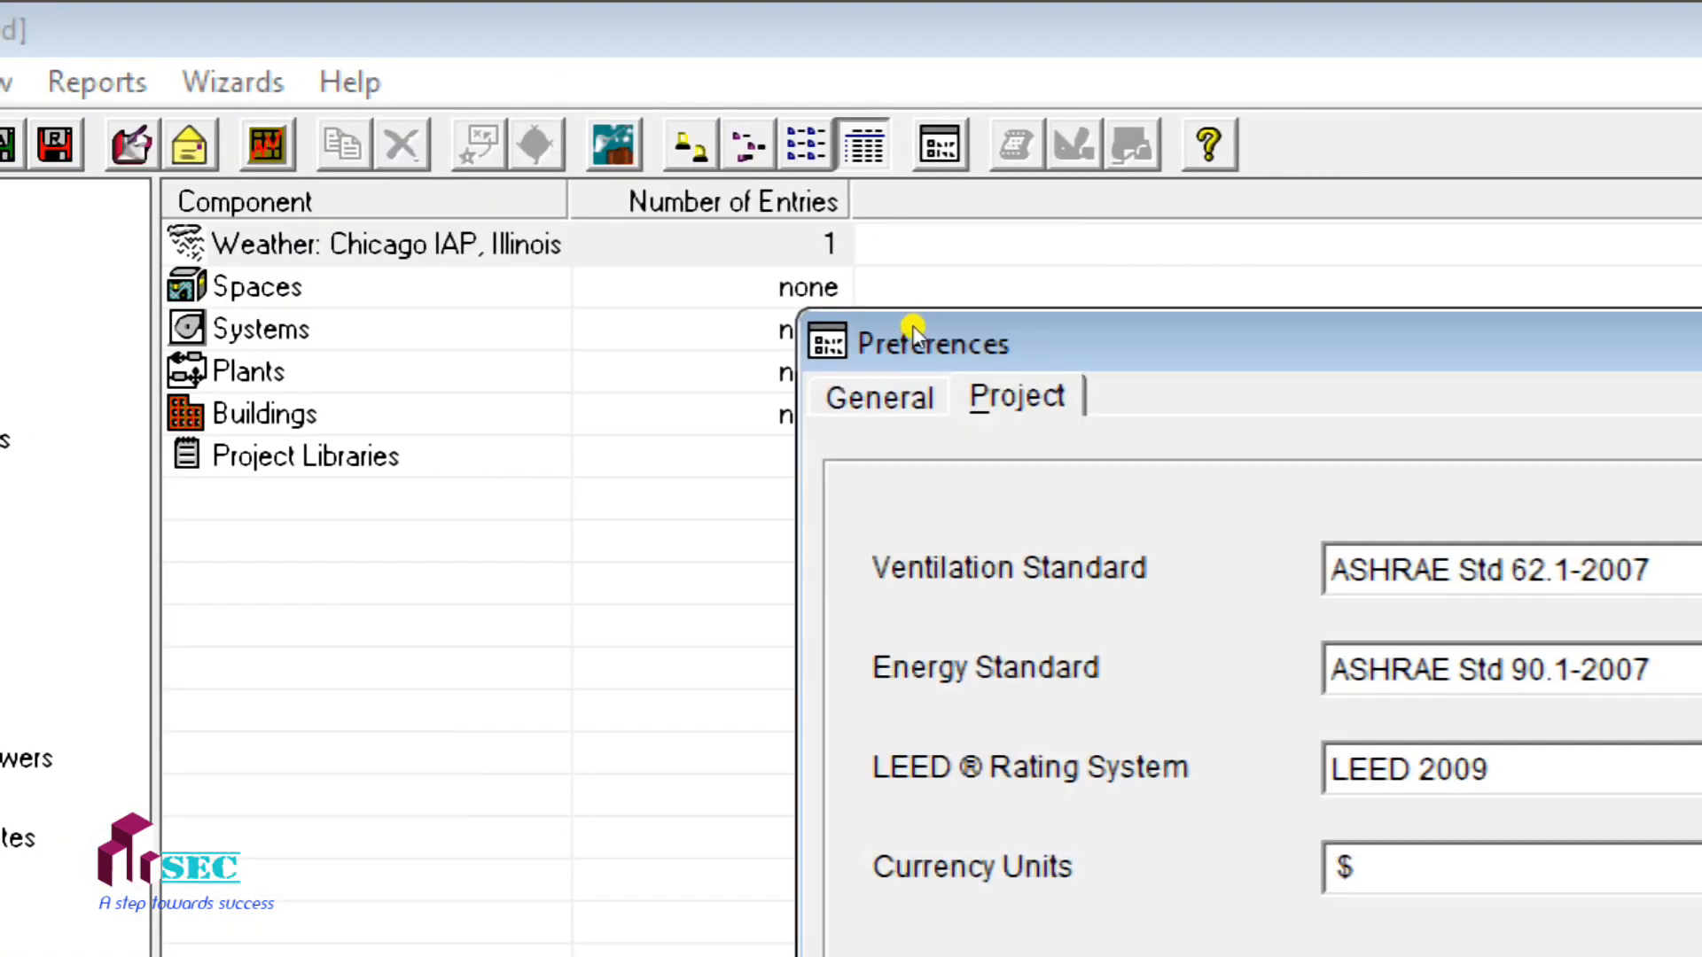
left_click_drag(1283, 350, 672, 118)
left_click_drag(470, 58, 476, 51)
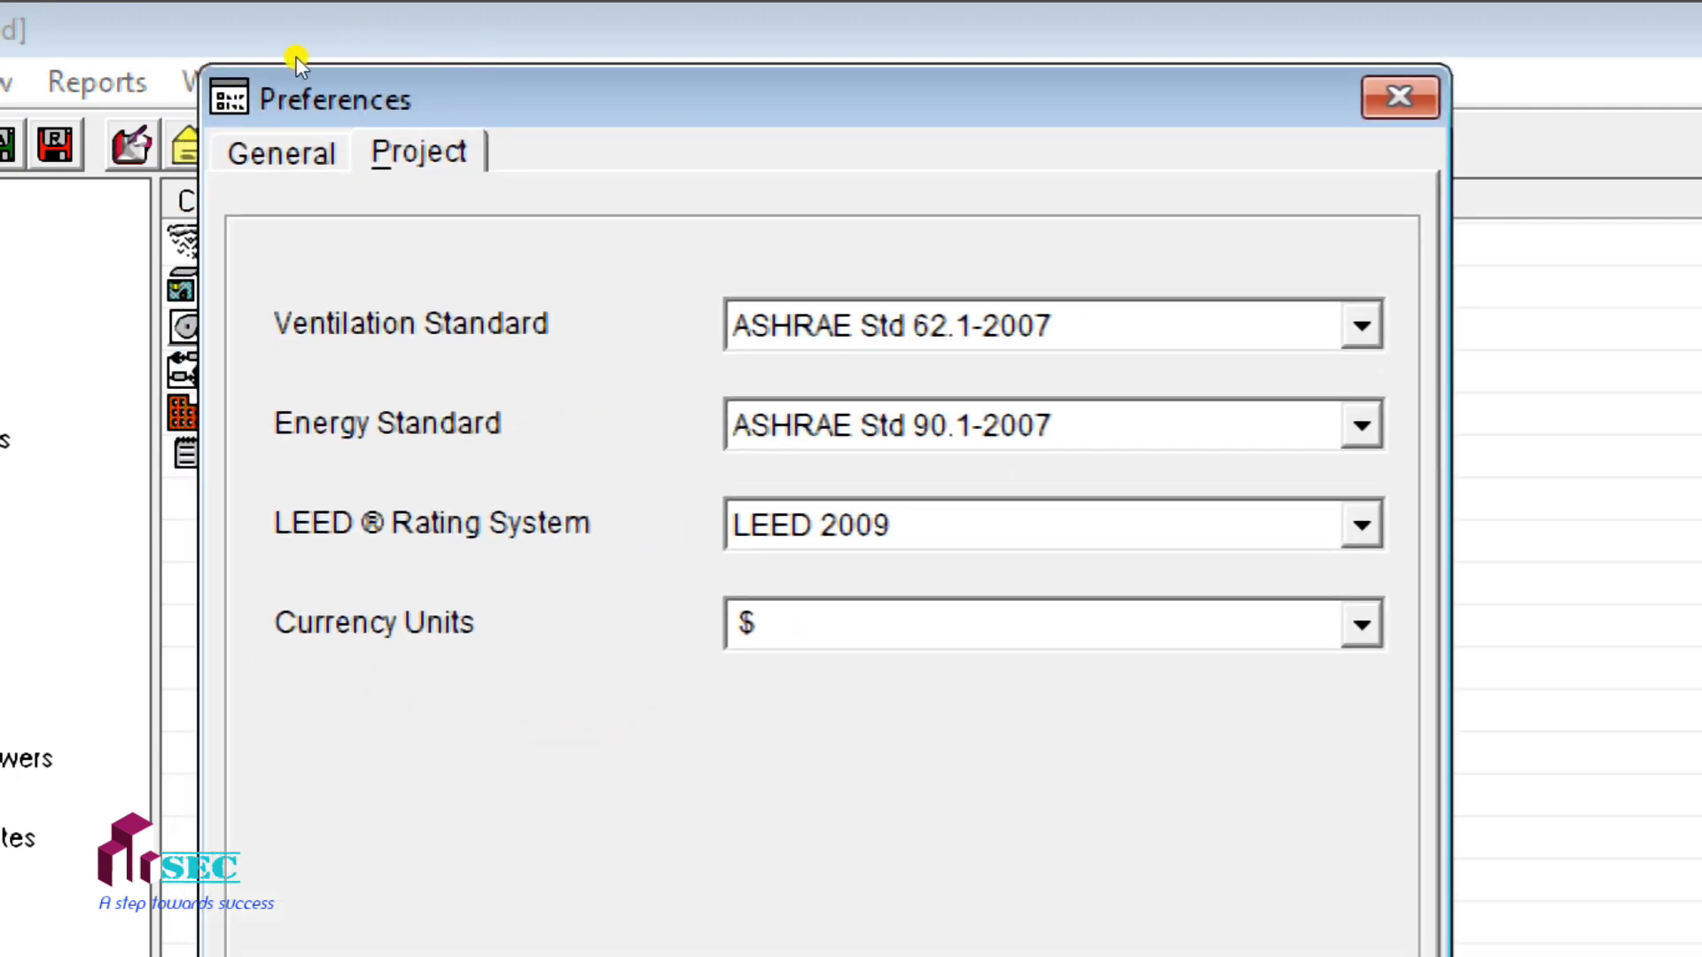
left_click_drag(616, 49, 642, 31)
- Review the general preferences and set the project's Ventilation Standard to ASHRAE Std 62.1-2010
left_click(335, 118)
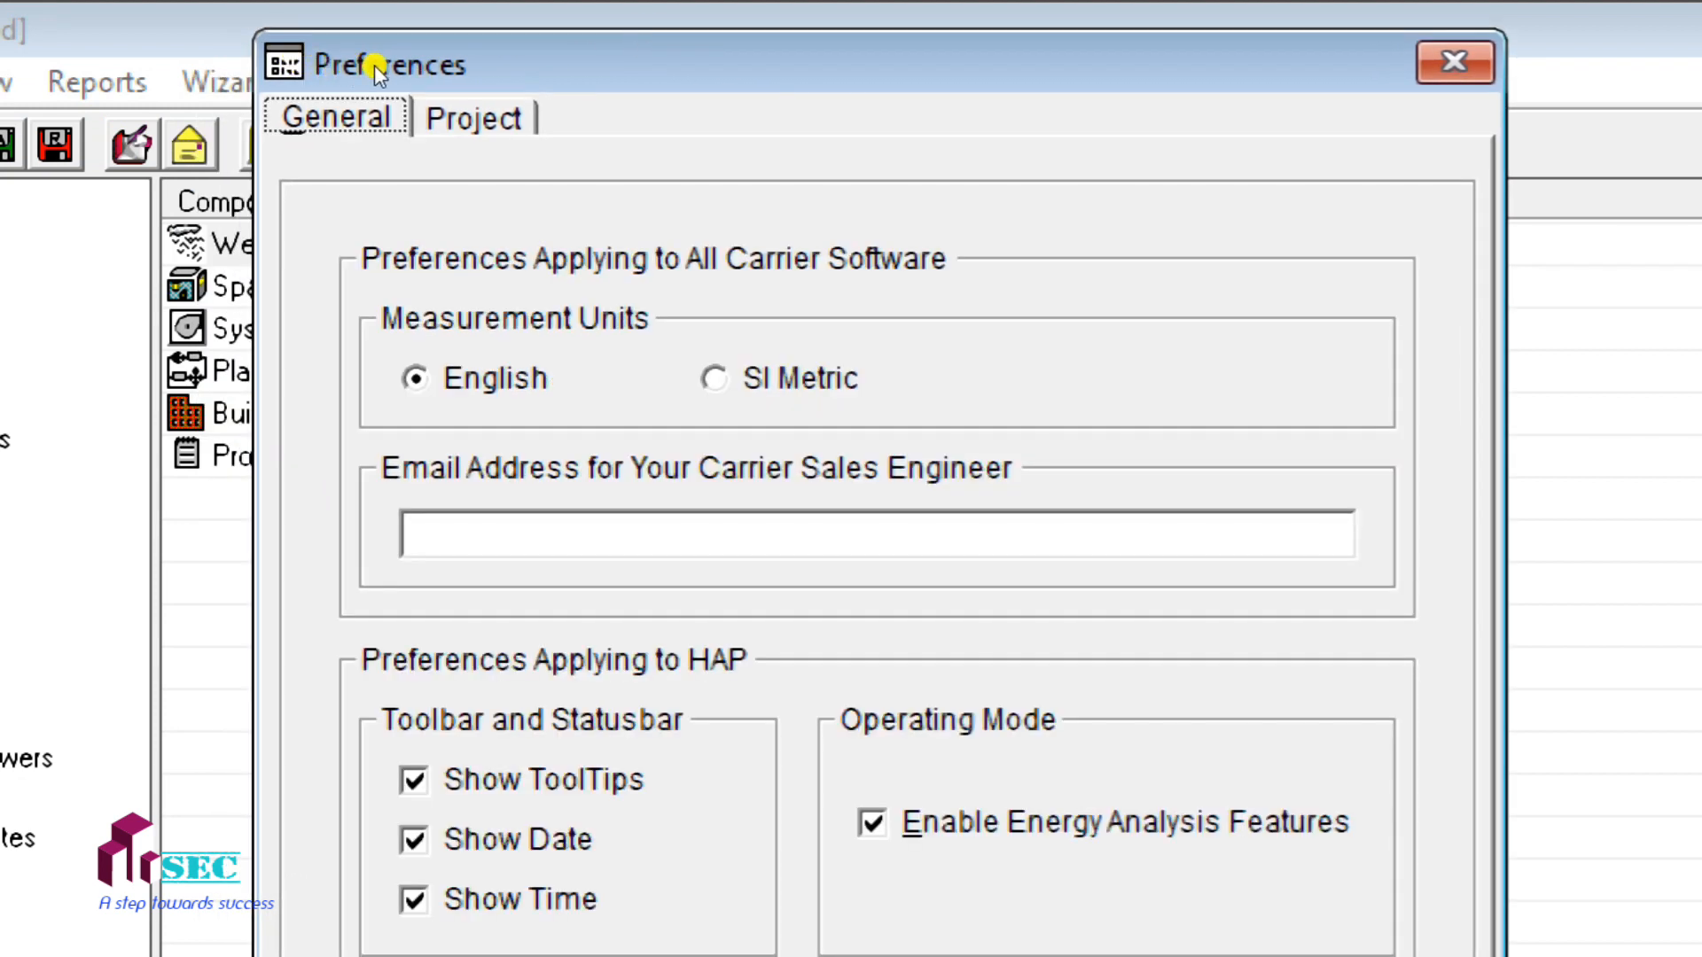
left_click(473, 118)
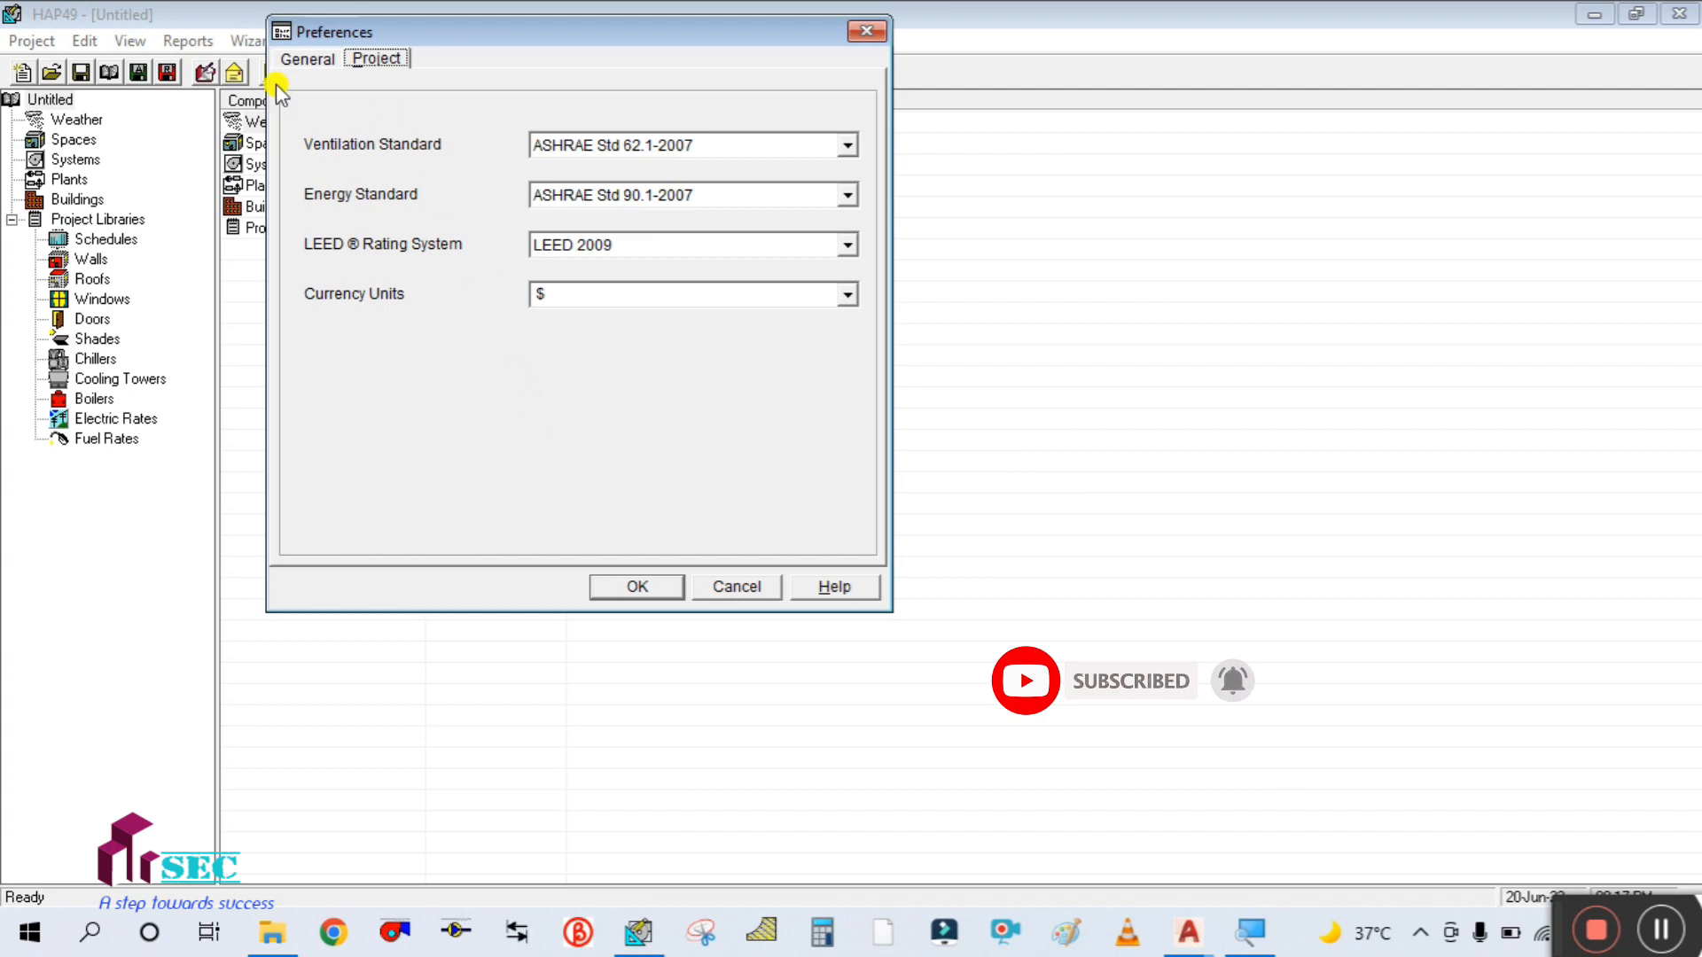
left_click(328, 64)
left_click(373, 59)
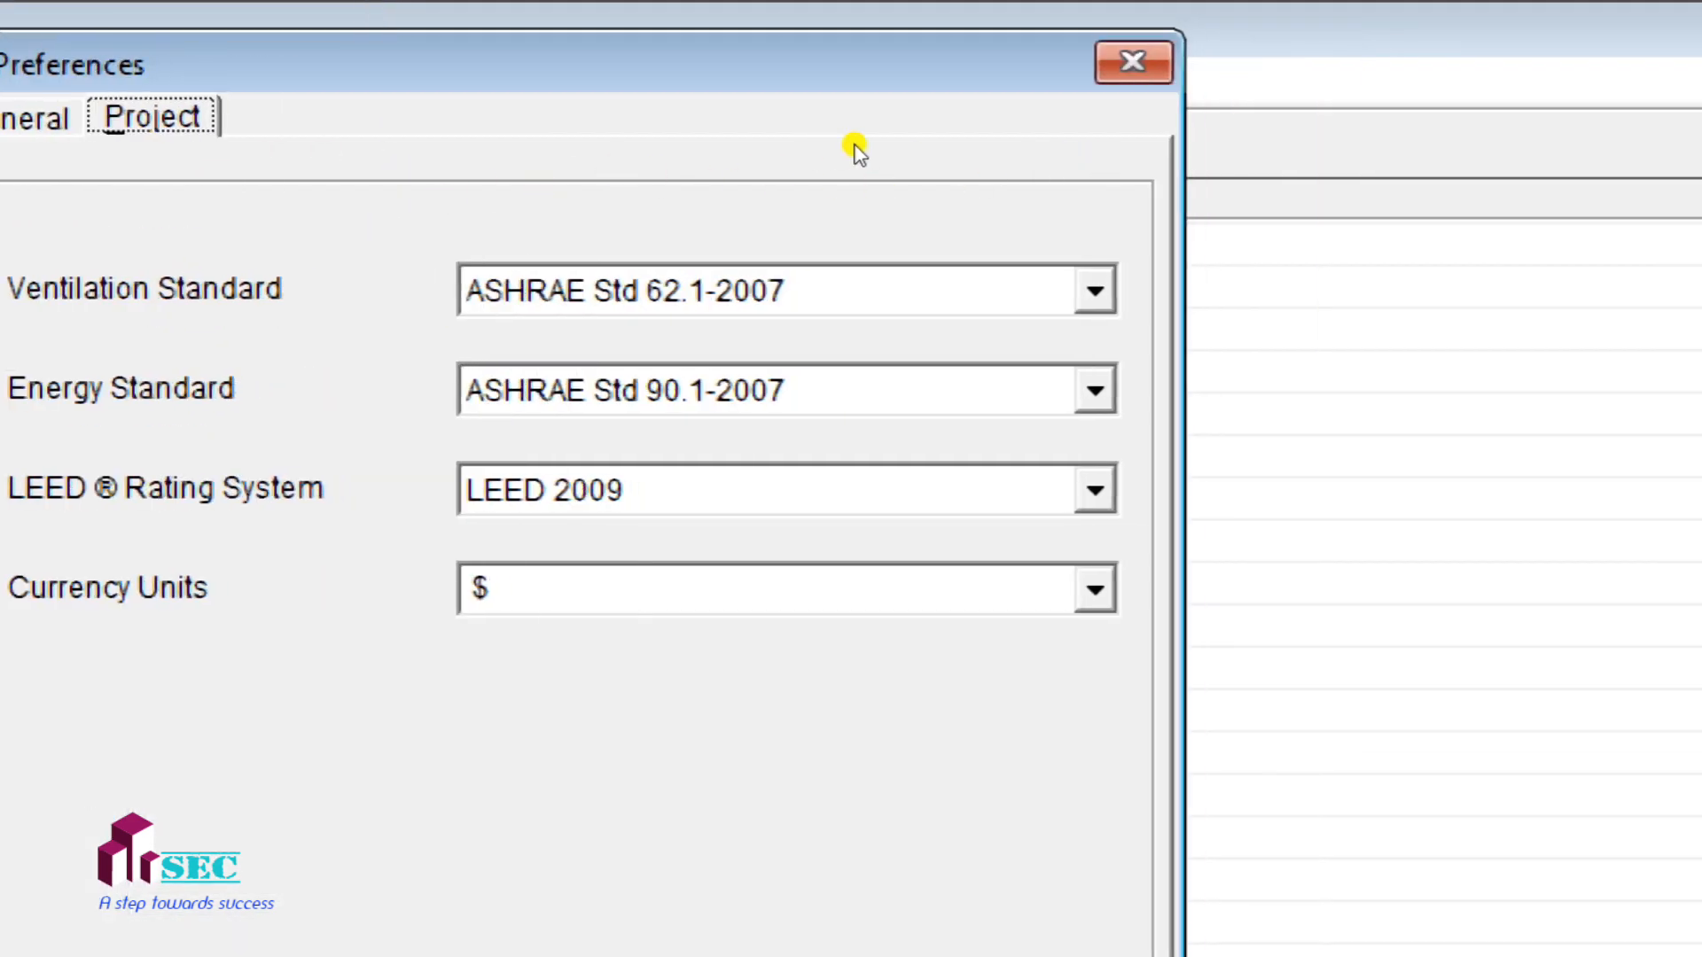
left_click(1264, 291)
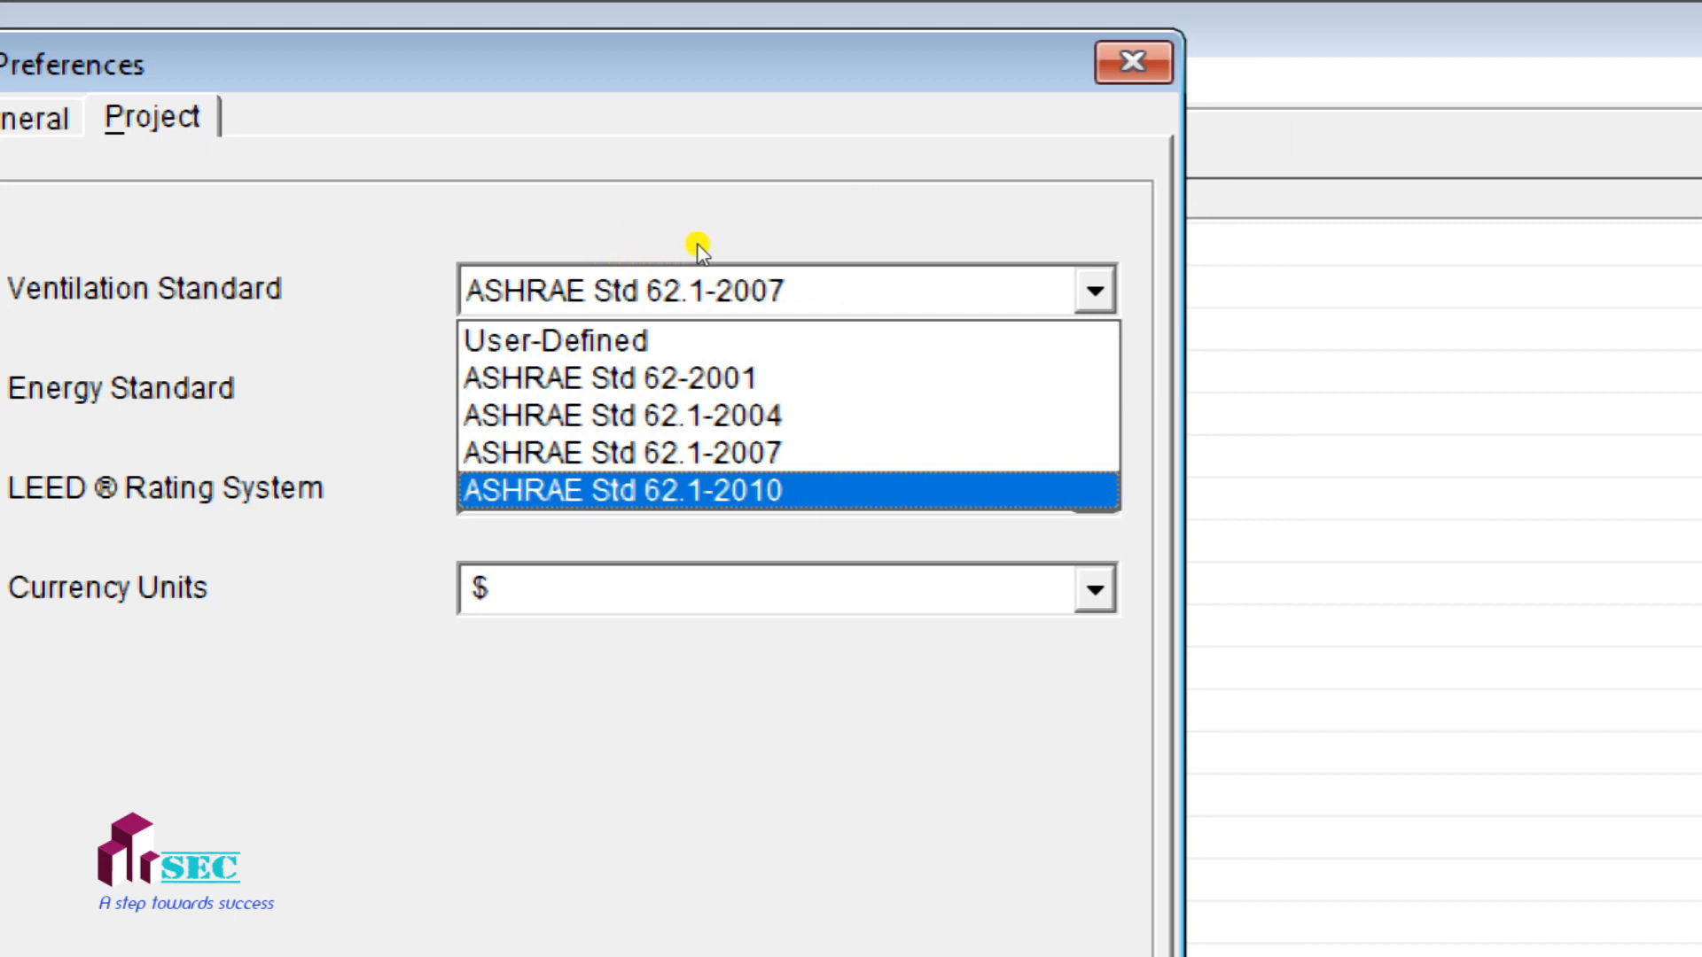
key("Return")
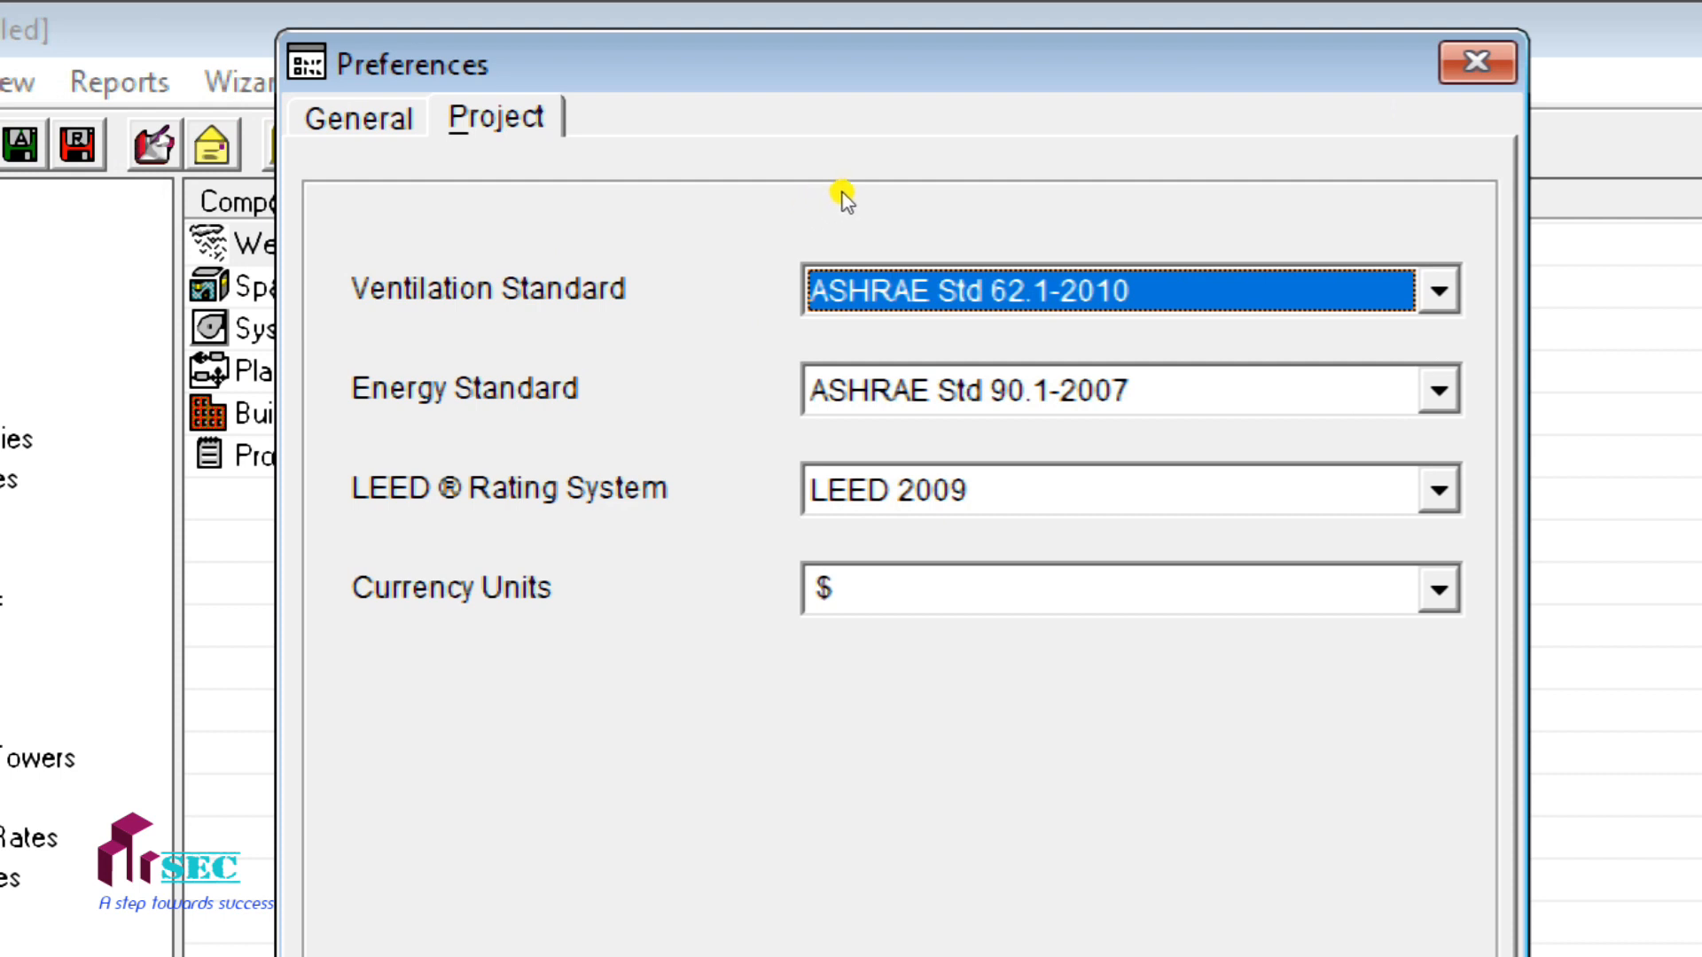
- Set the Energy Standard to ASHRAE Std 90.1-2010 and choose LEED 2009 as the LEED Rating System
left_click(1096, 391)
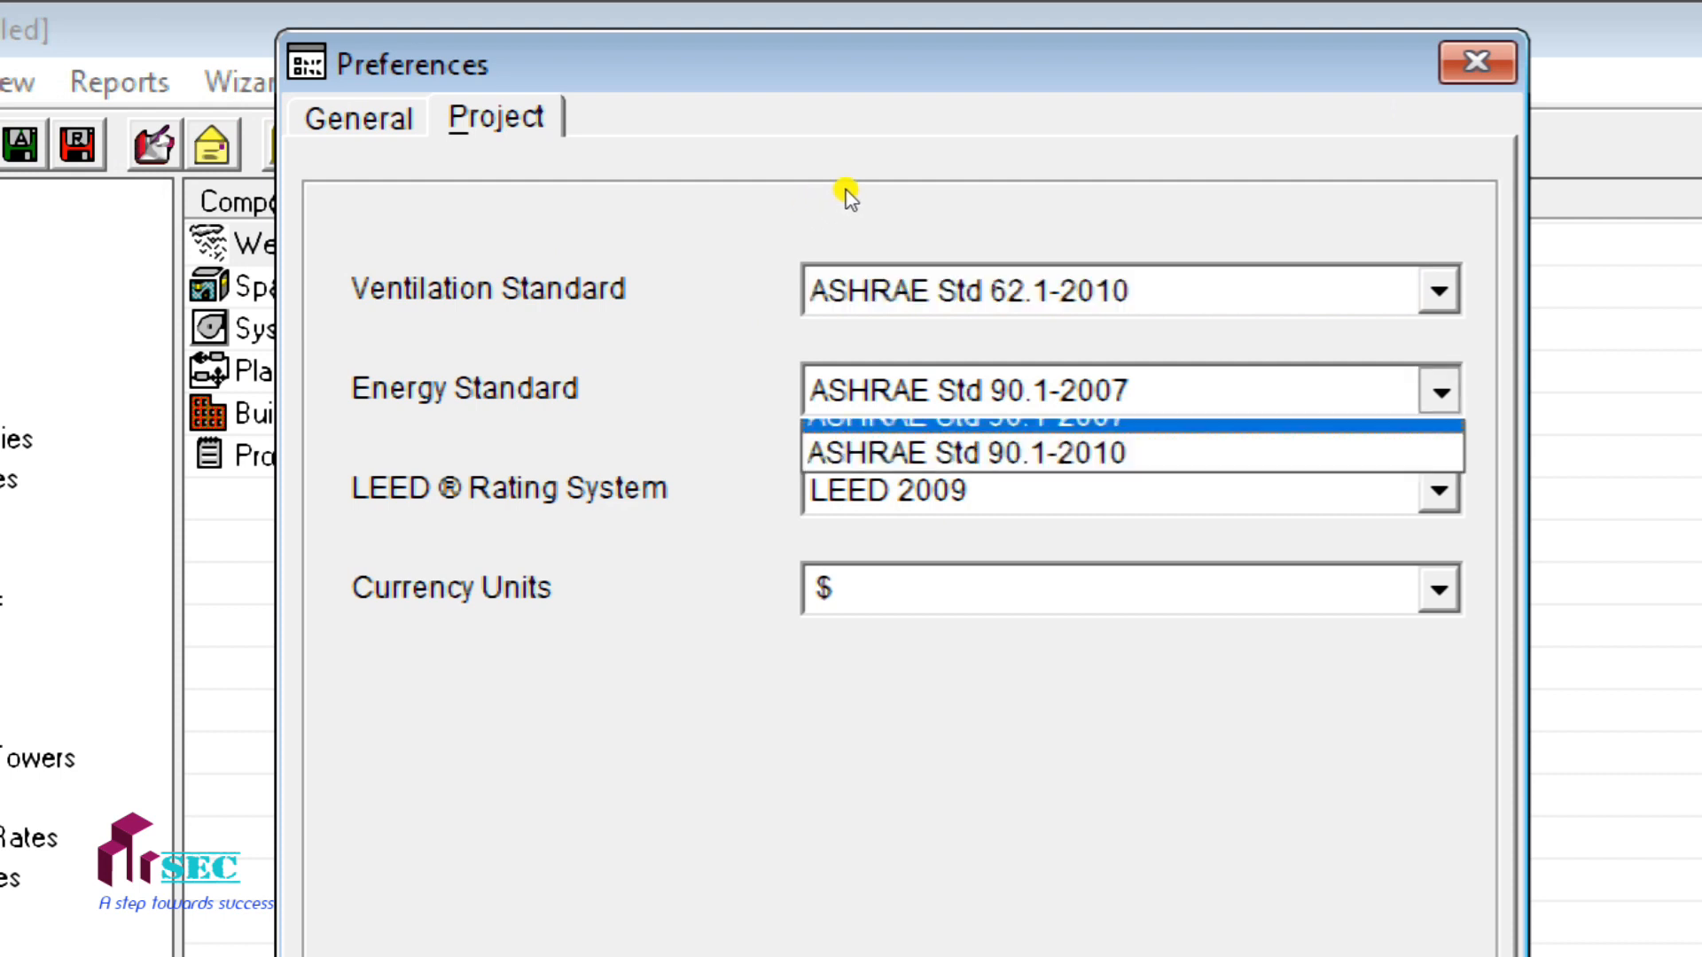
key("Down")
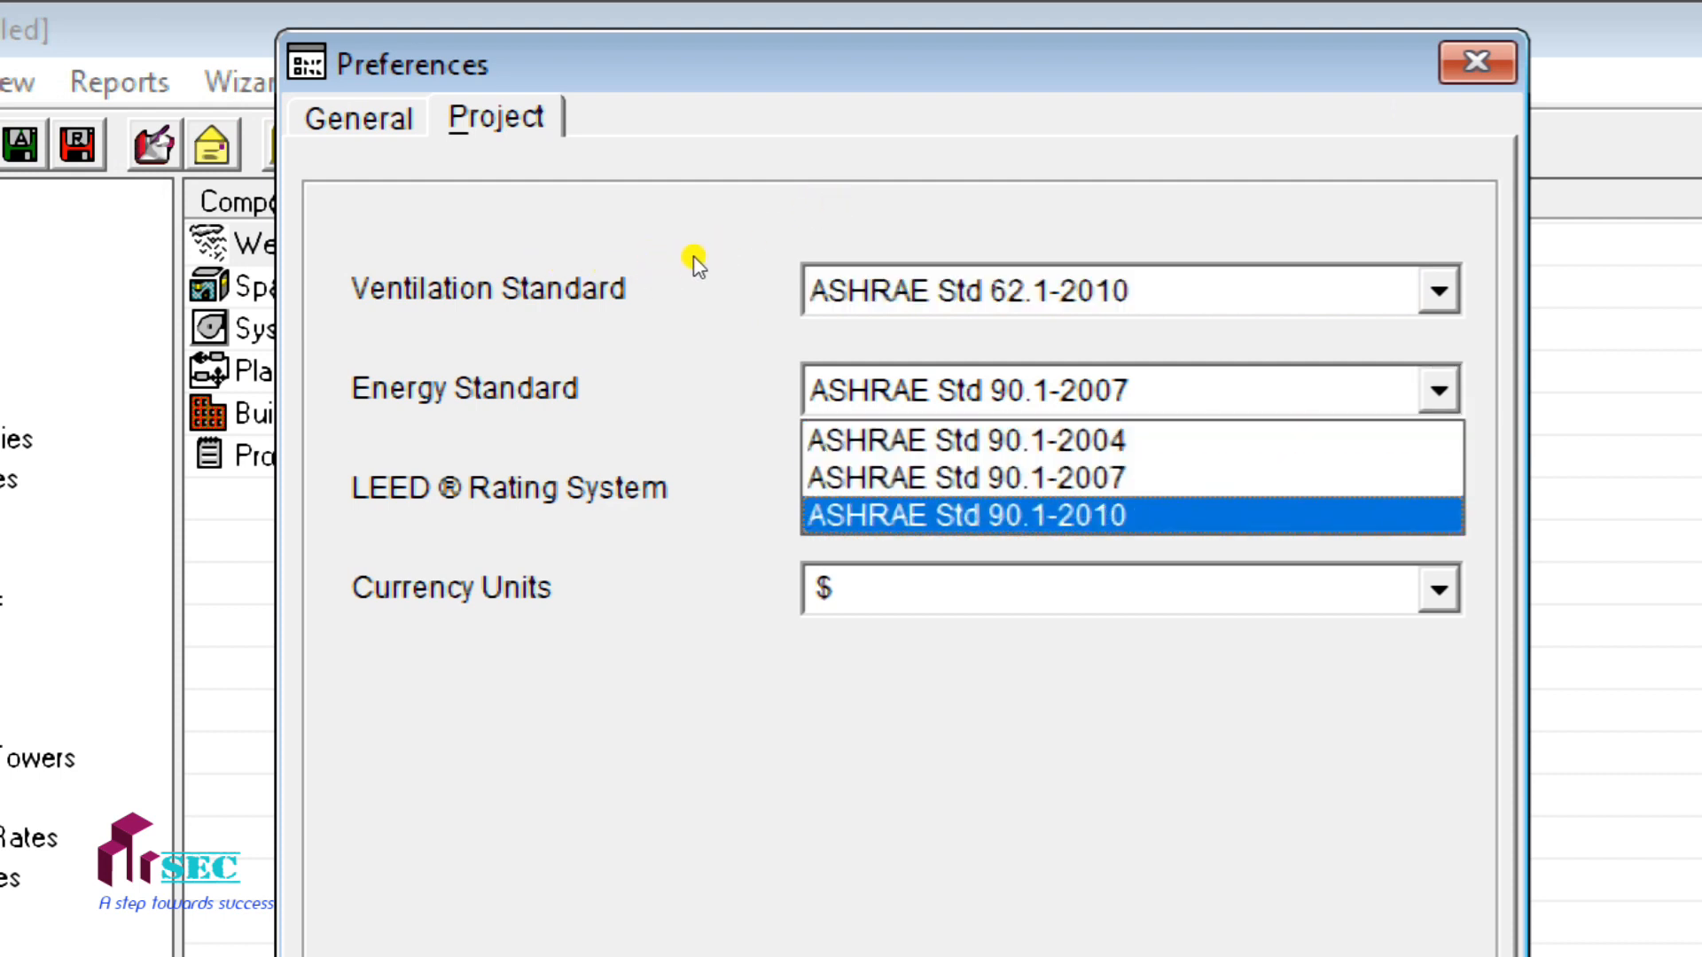
key("Return")
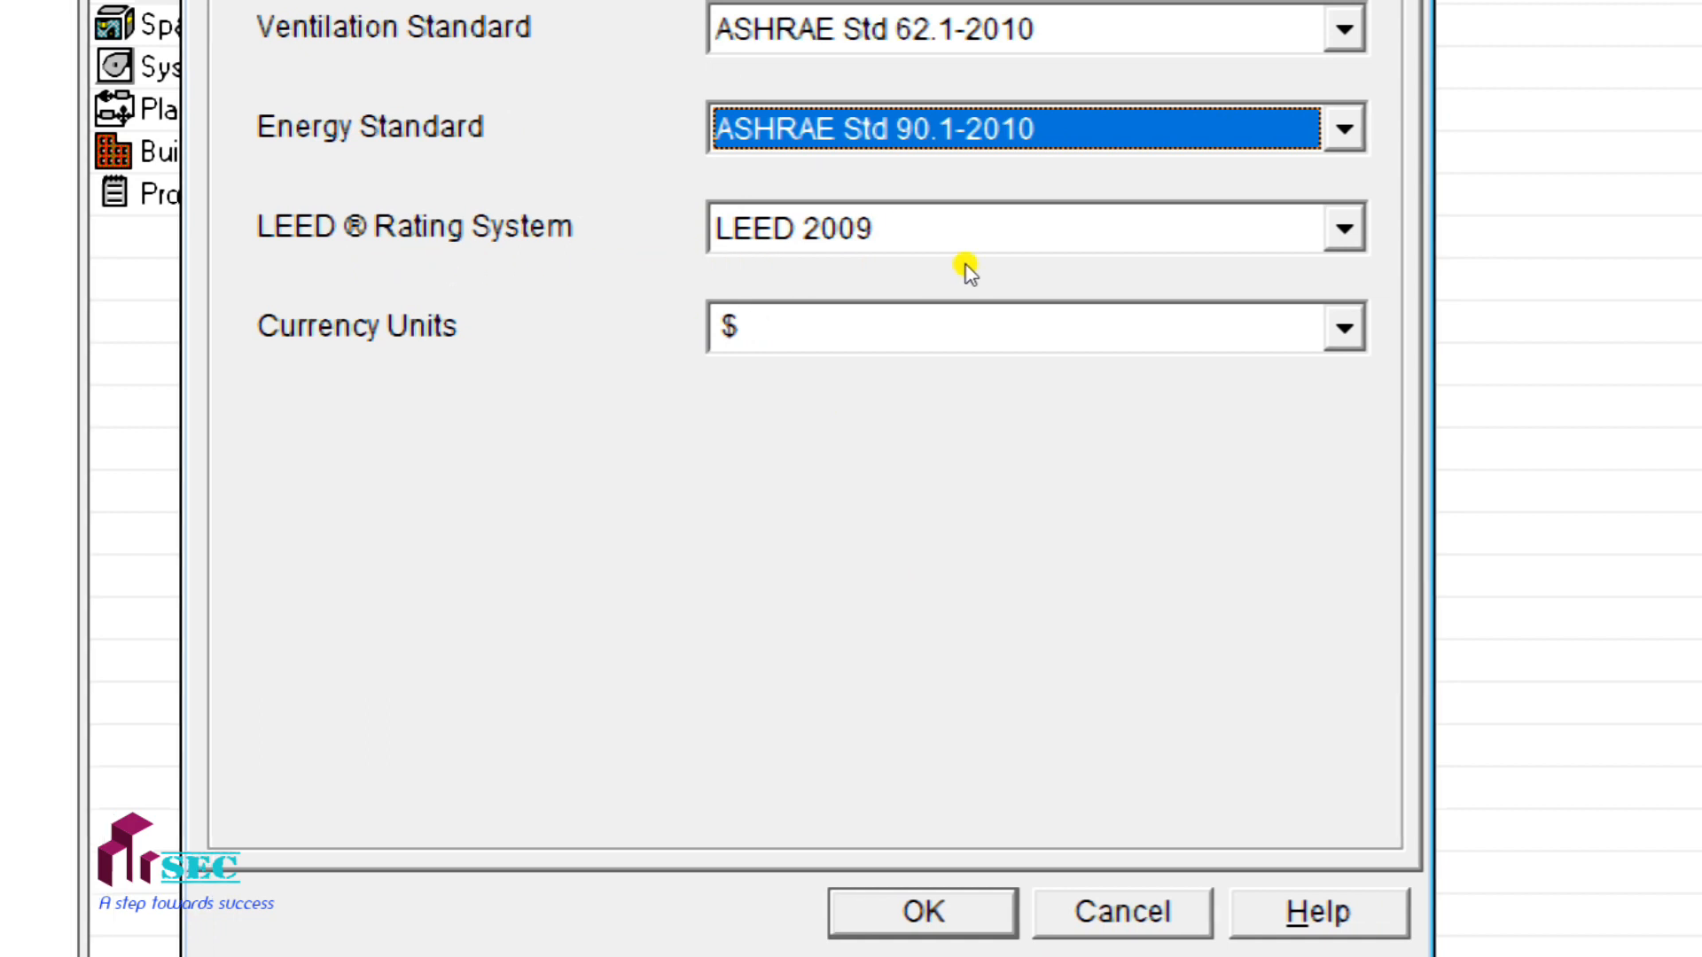
left_click(840, 252)
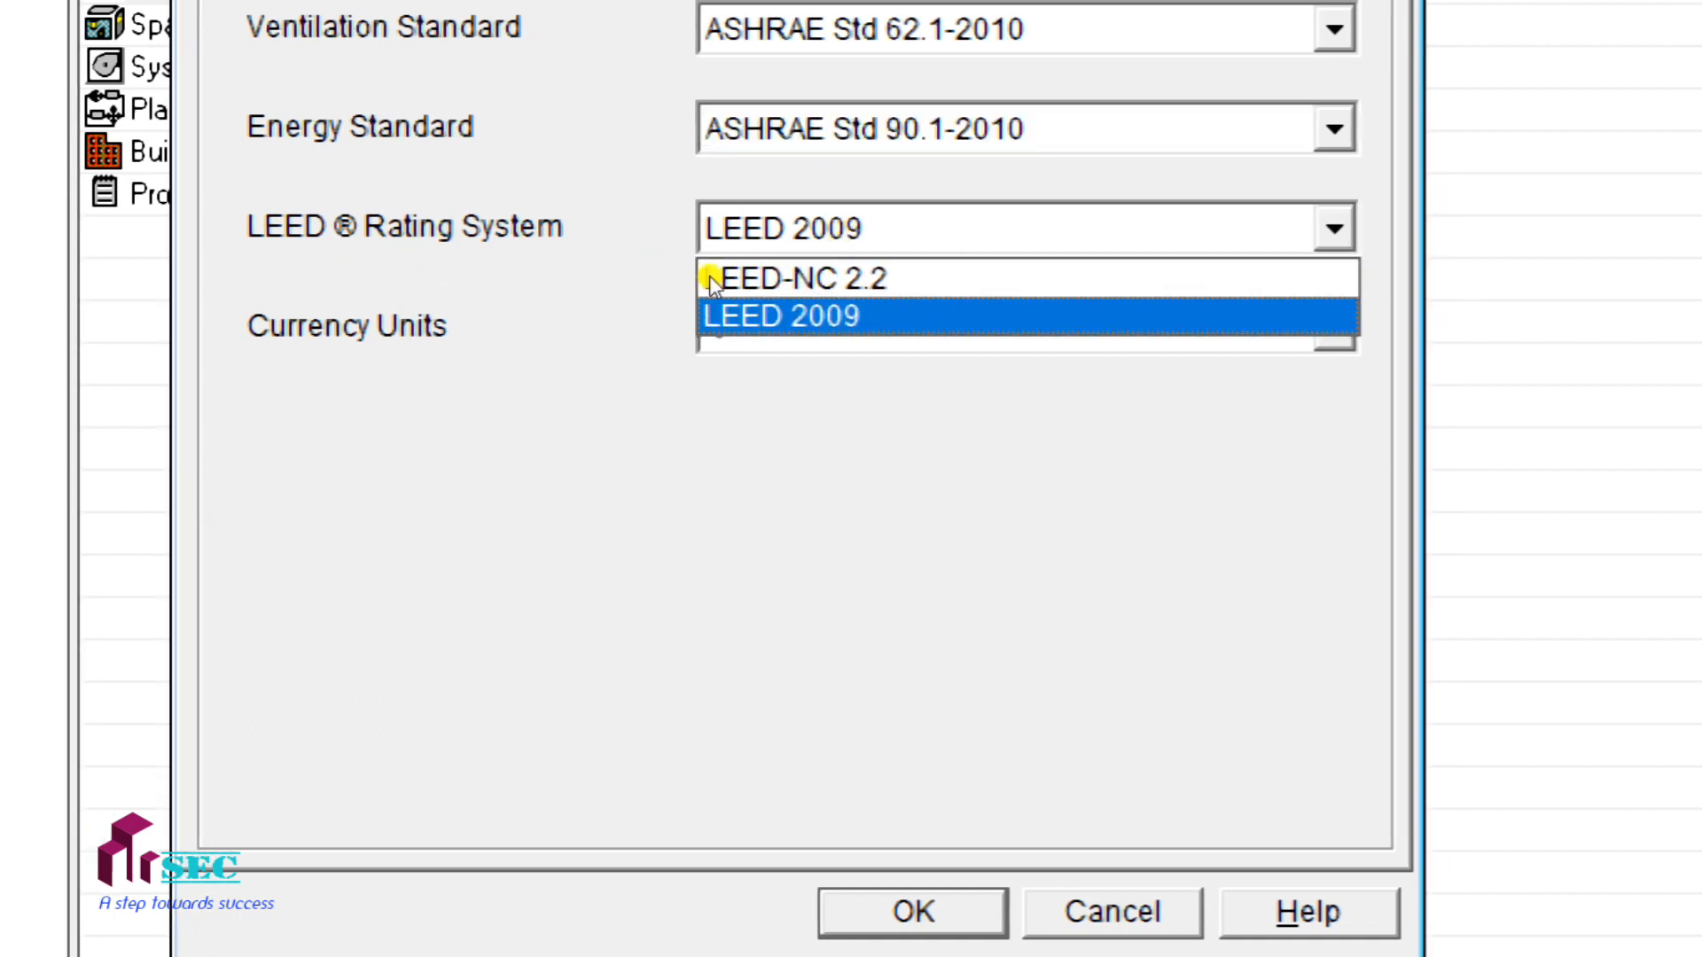
left_click(568, 297)
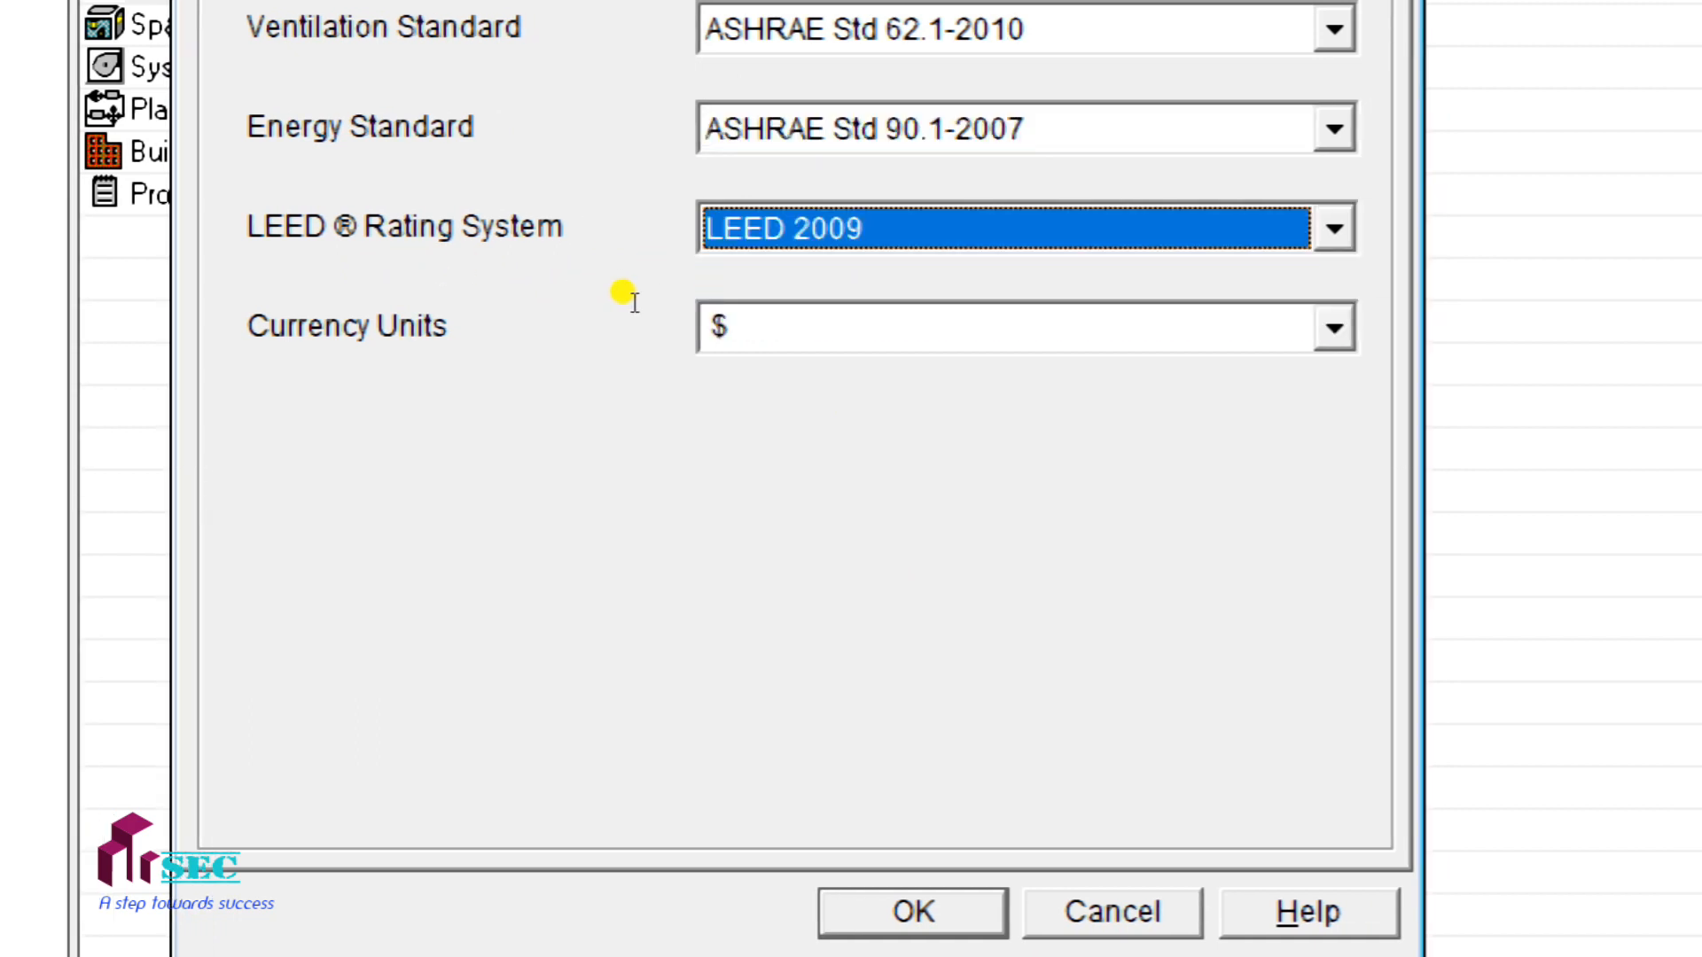
- Set the project's Currency Units to AED and accept the preferences
left_click(710, 306)
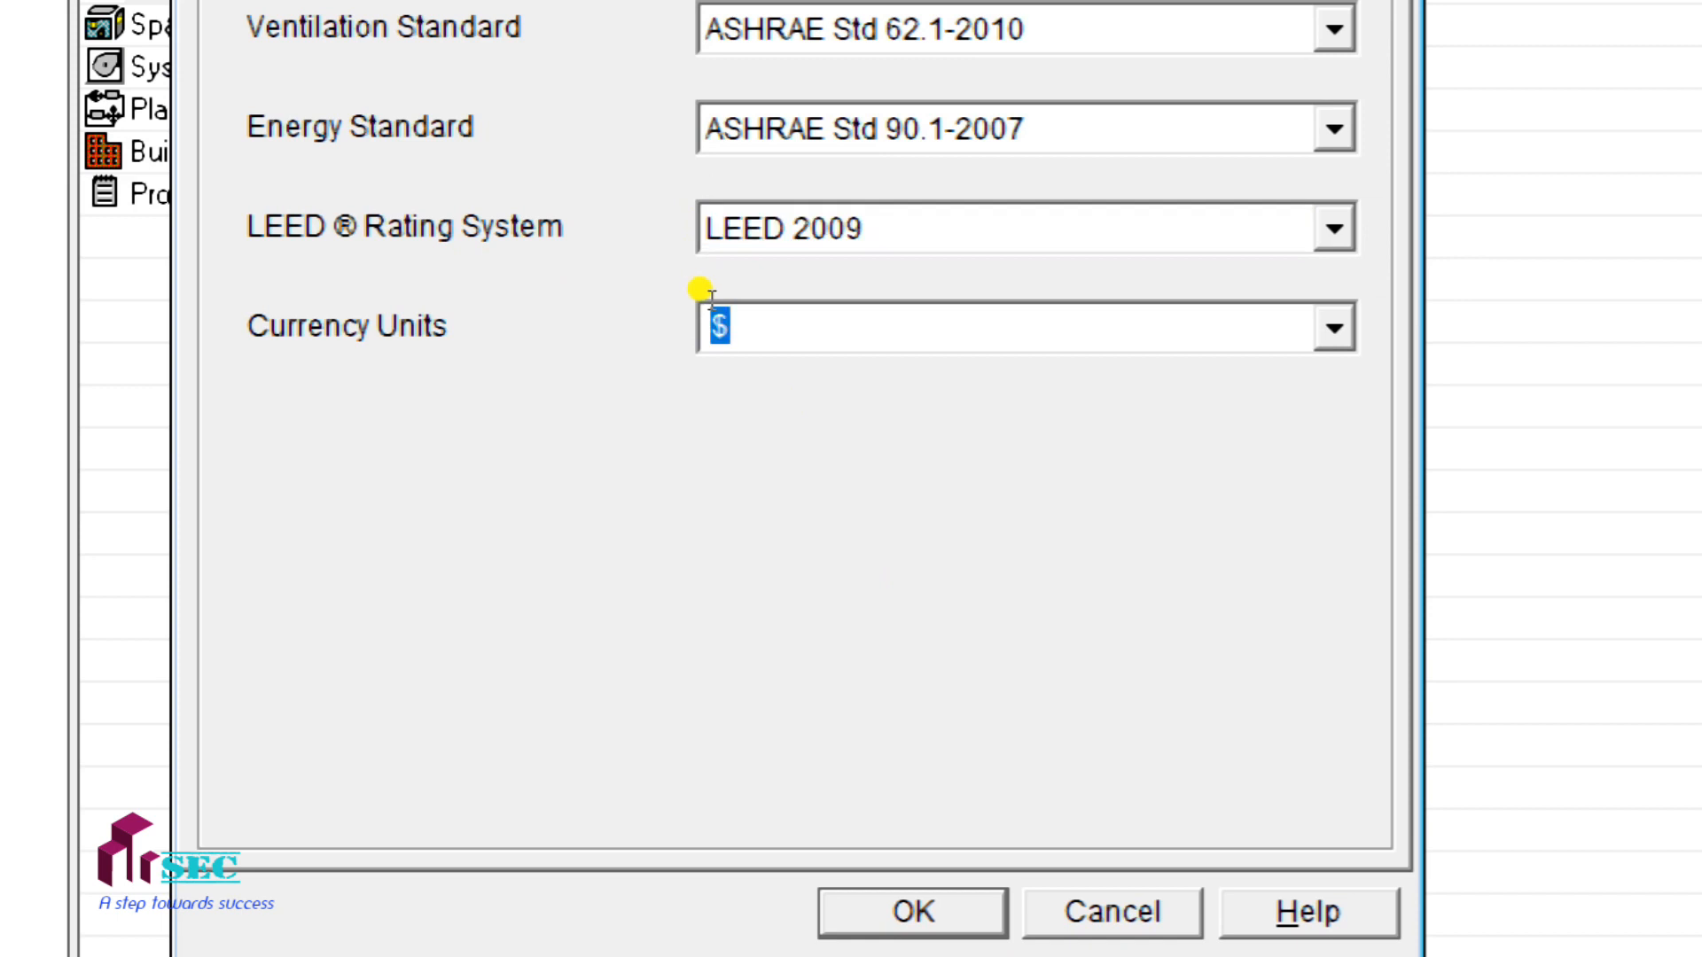
type("AED")
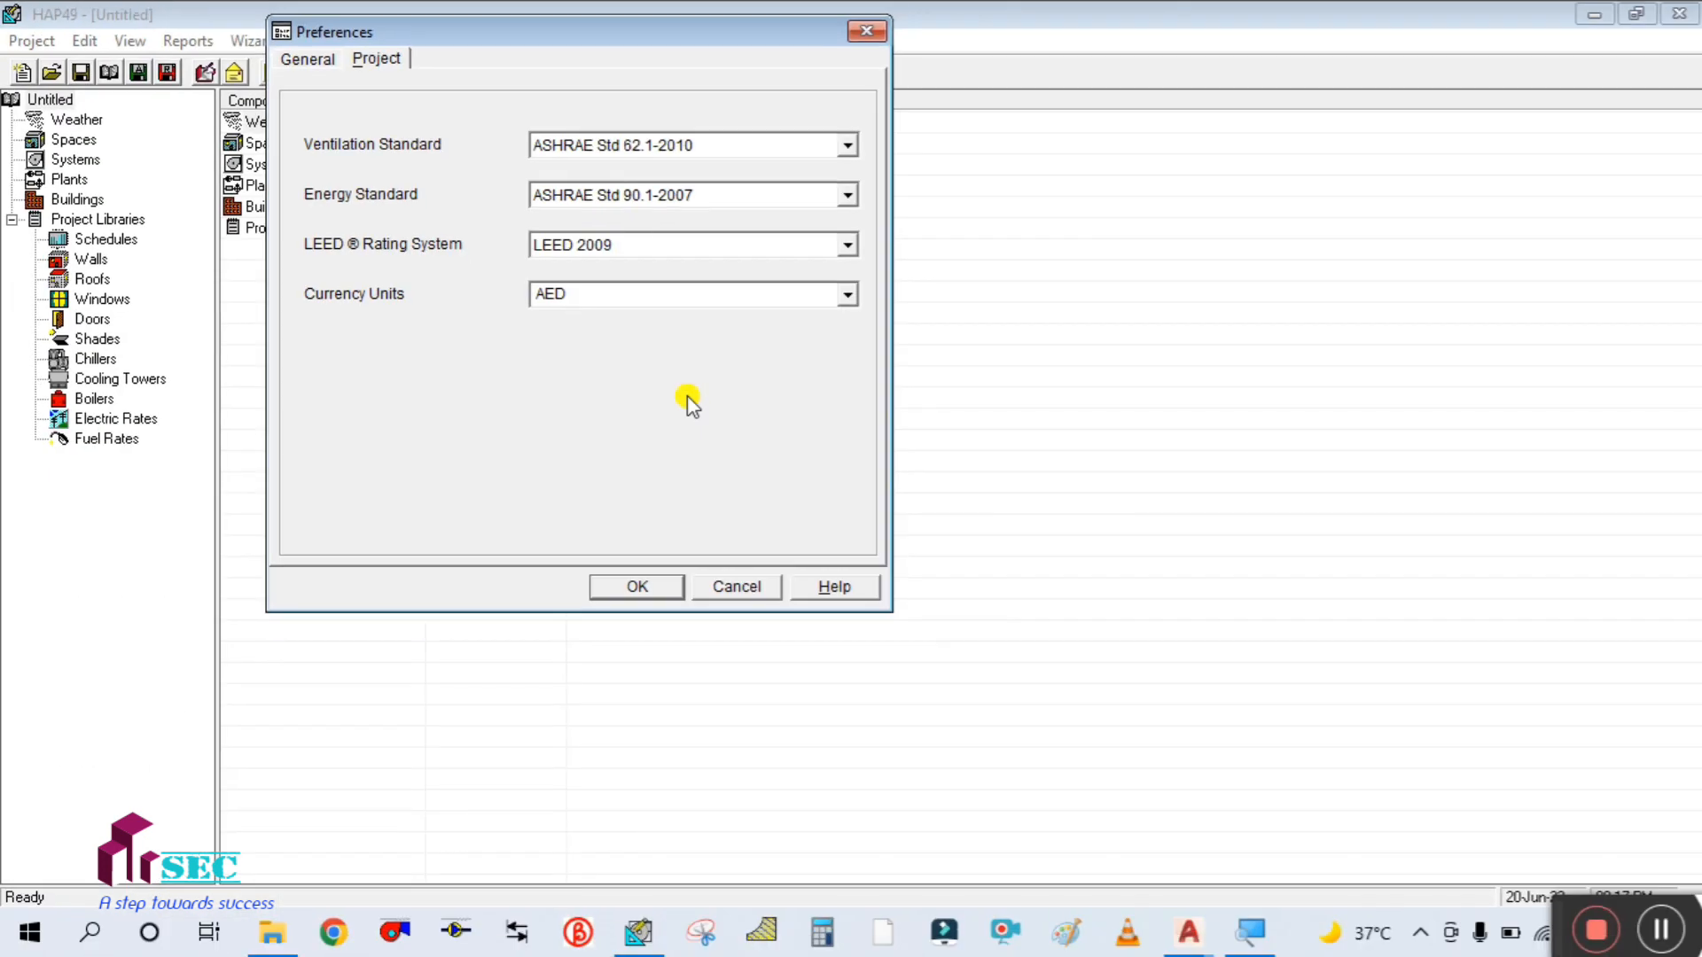
left_click(623, 592)
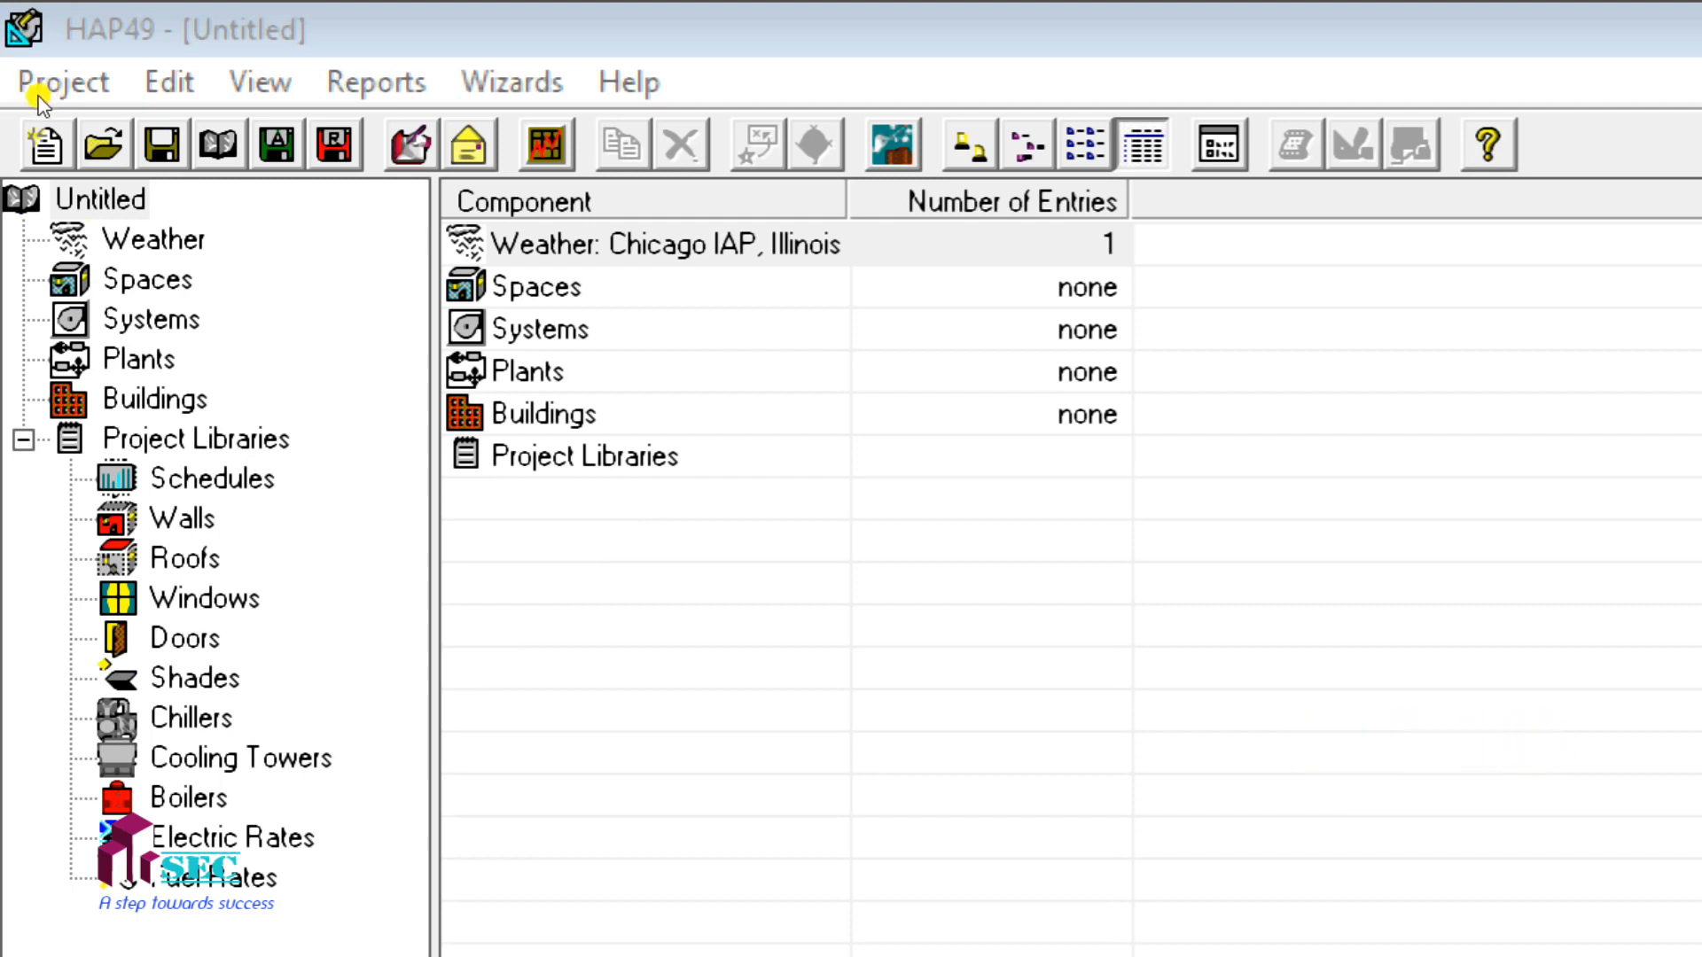
- Open the untitled project's properties, set the Project Name to RESIDENTIAL BUILDING and accept them
right_click(78, 193)
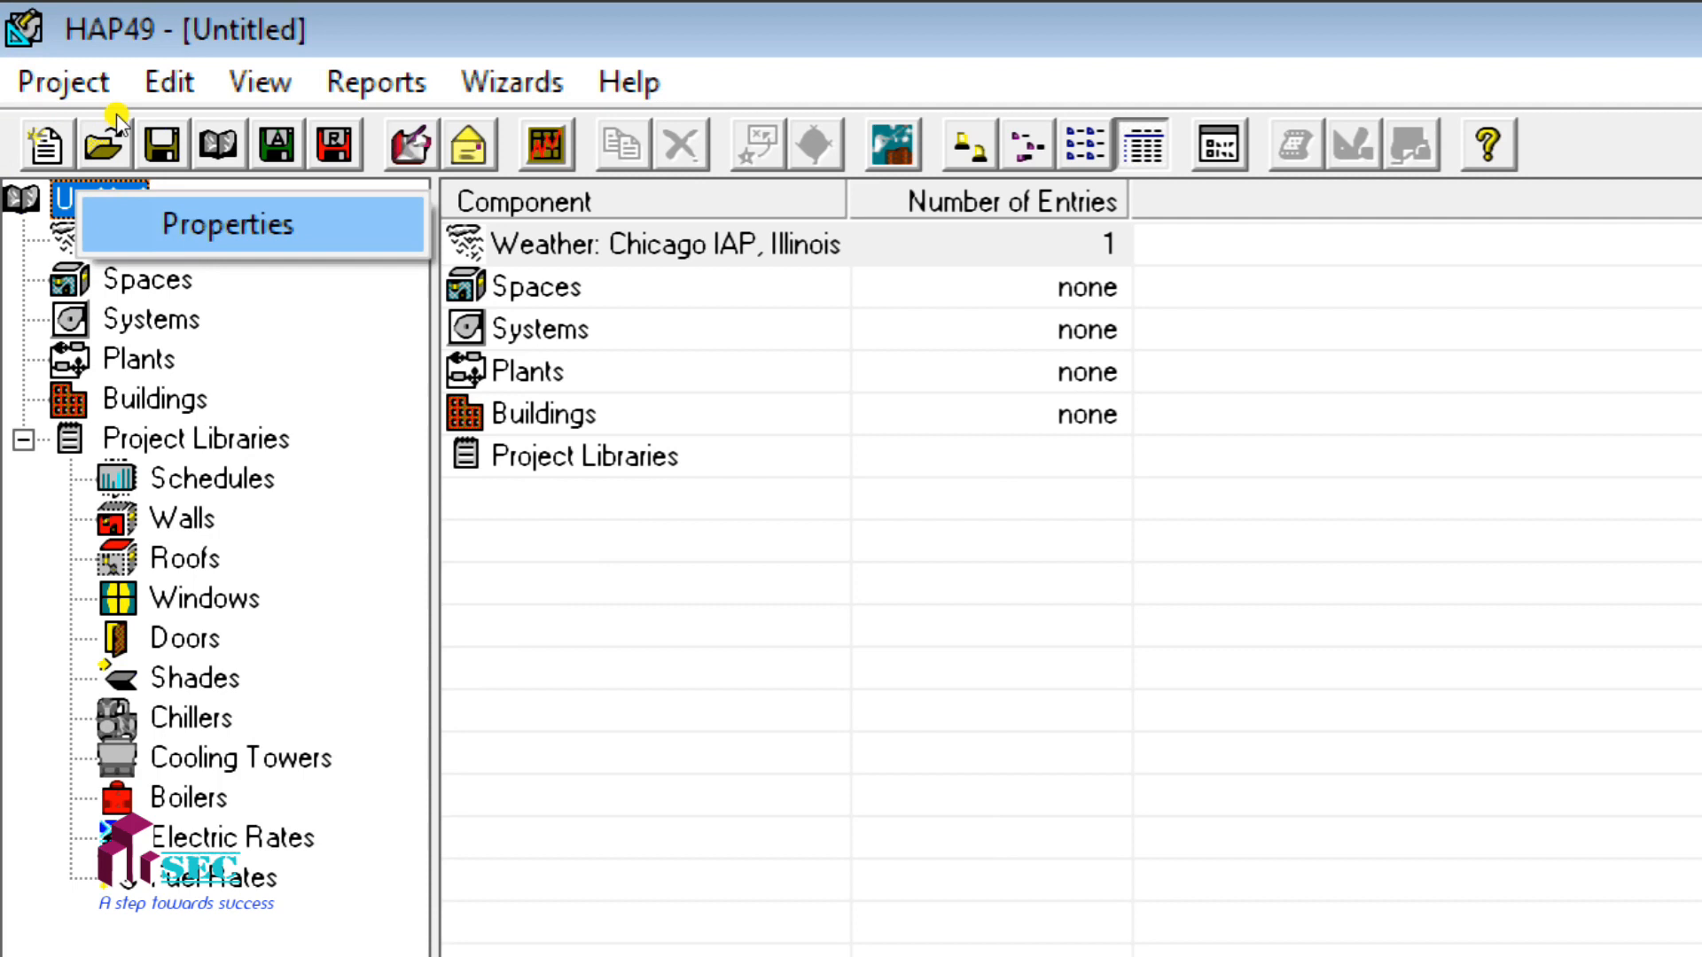
left_click(228, 224)
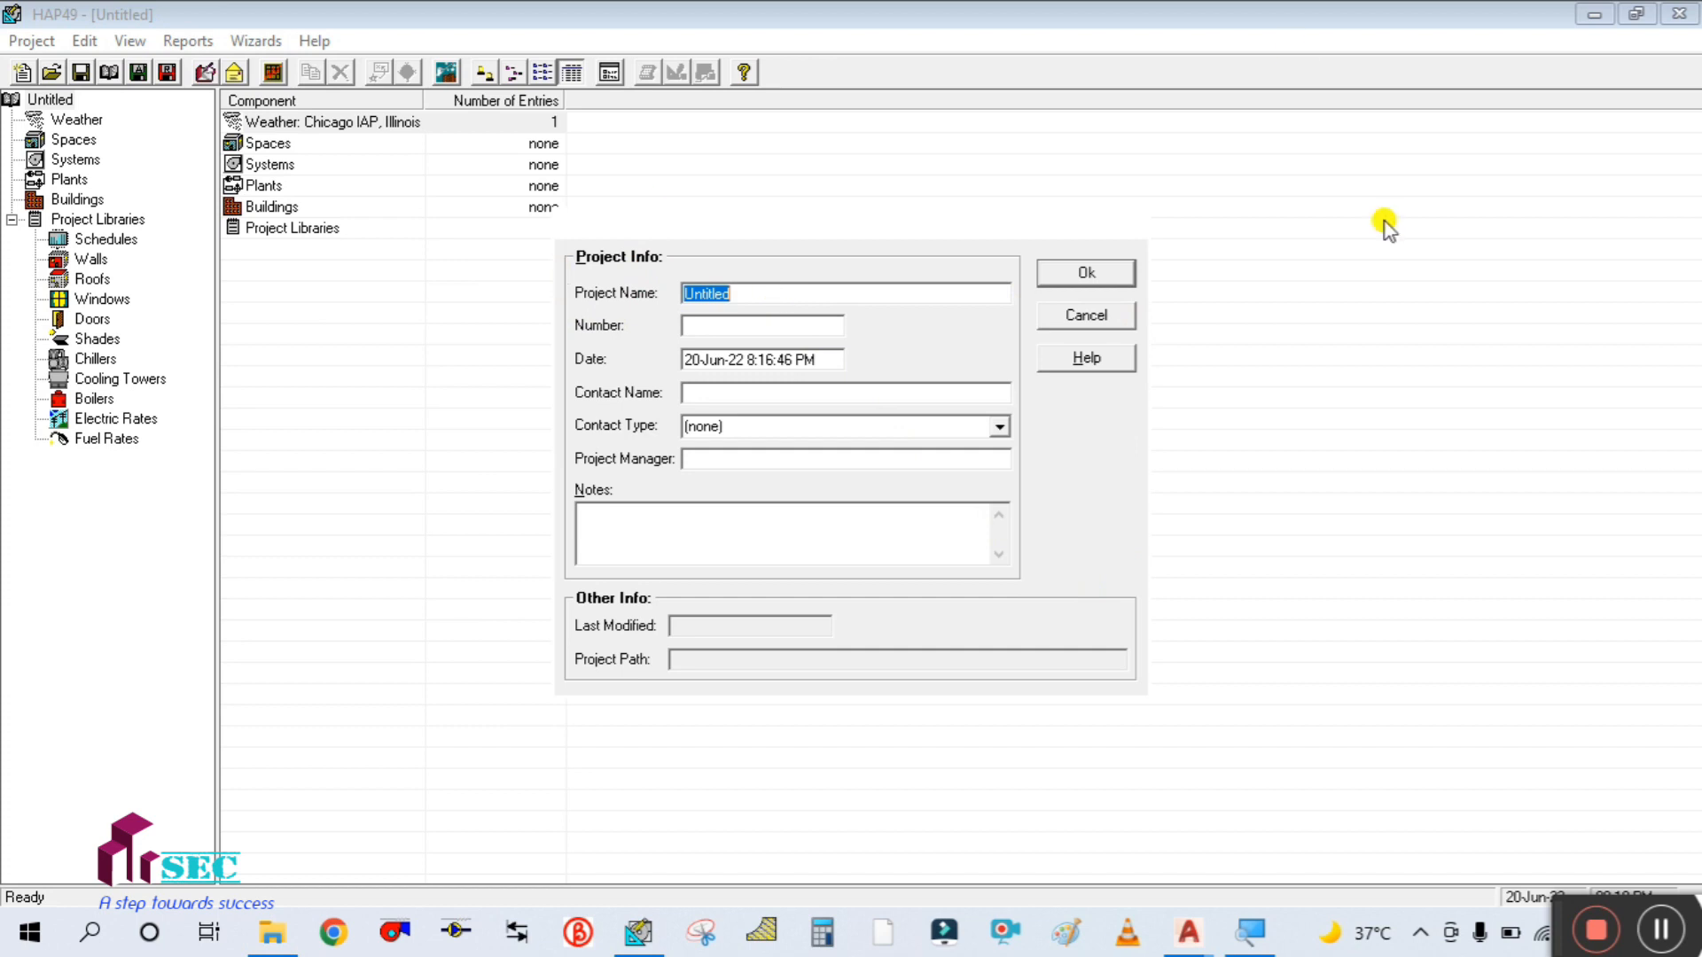
left_click(1665, 932)
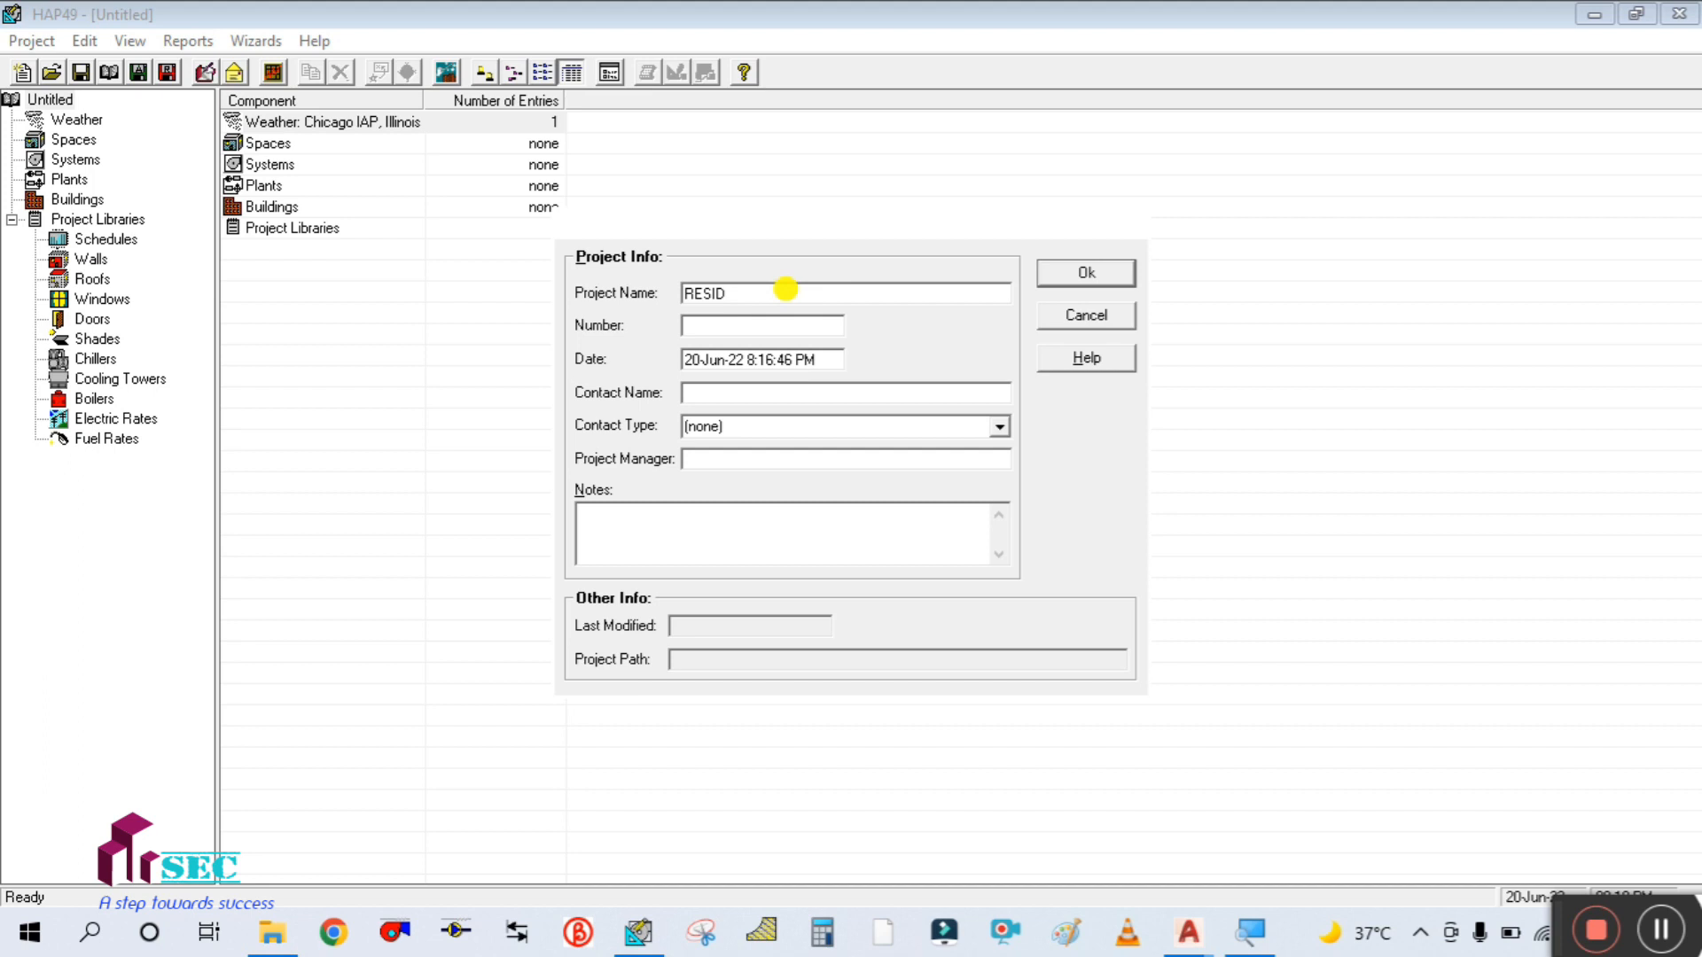
type("NTIAL")
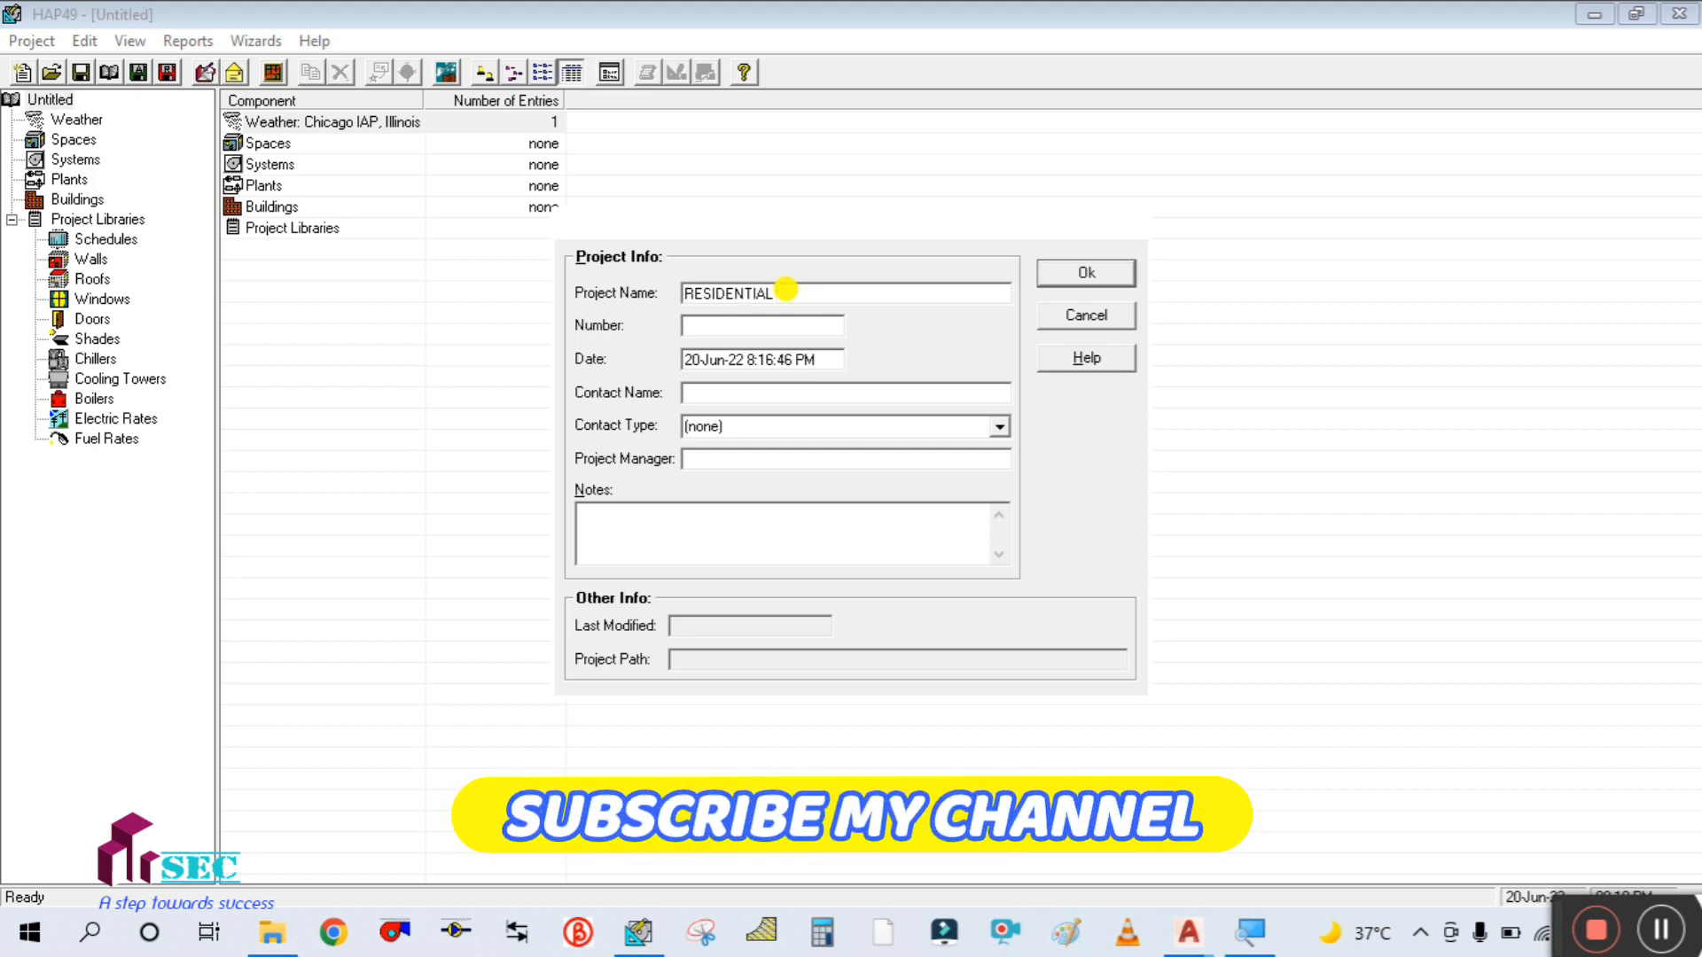
type(" BUILDING")
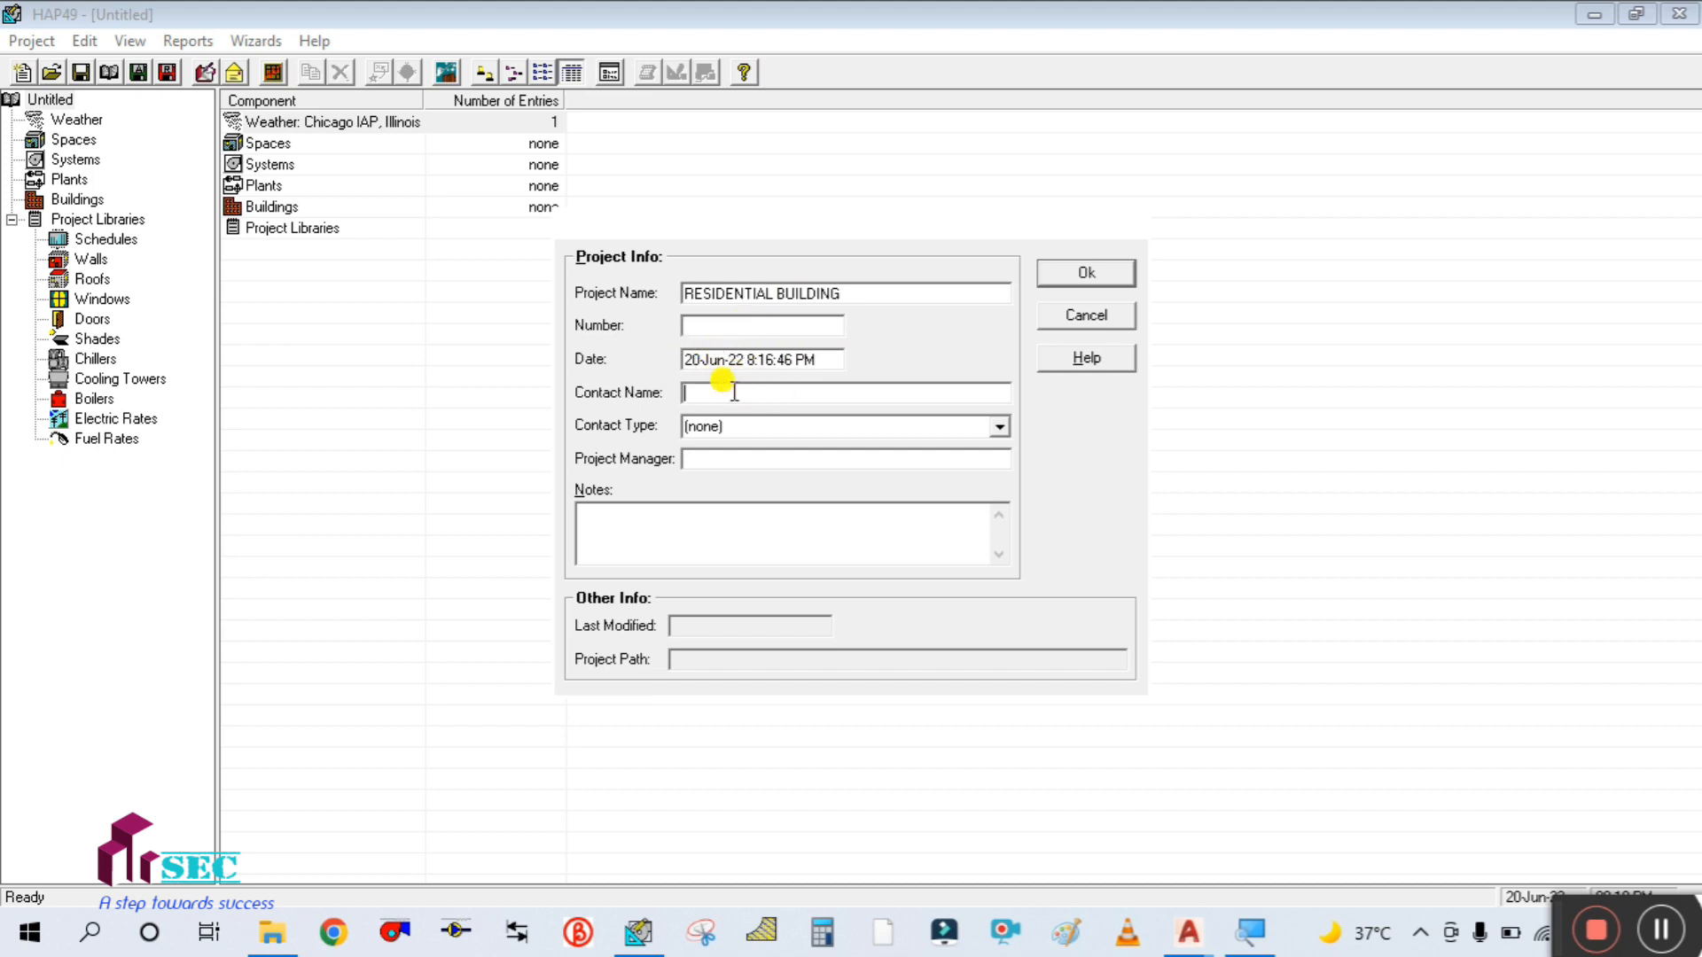
left_click(999, 434)
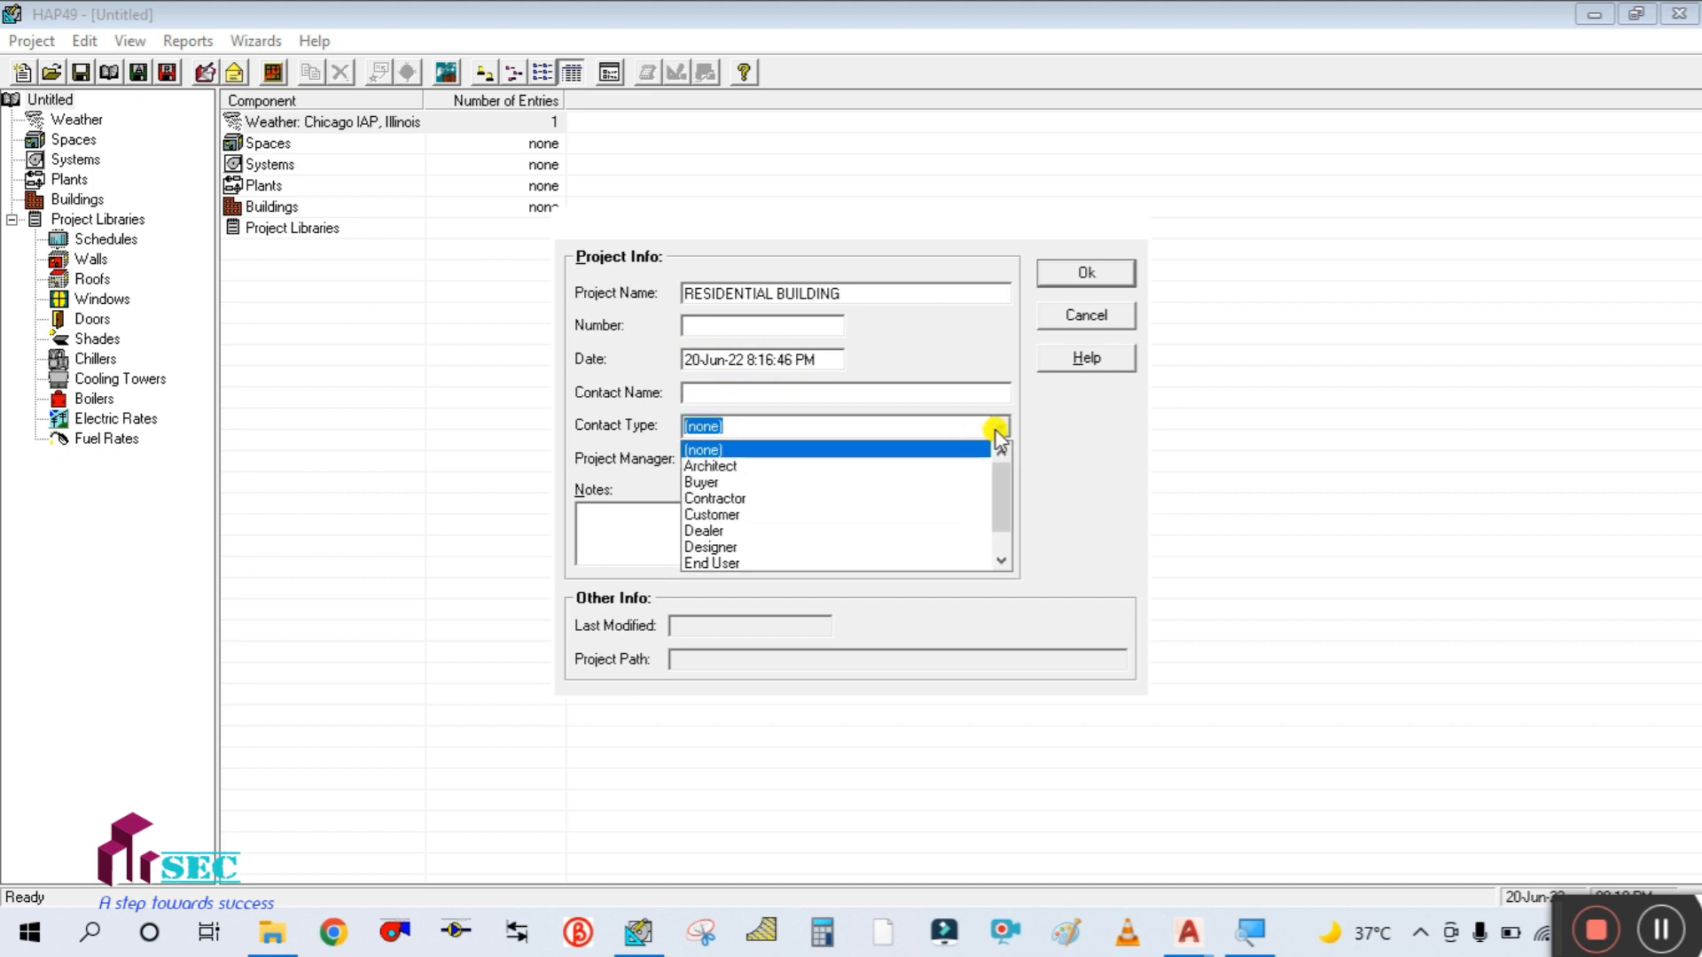
left_click(999, 434)
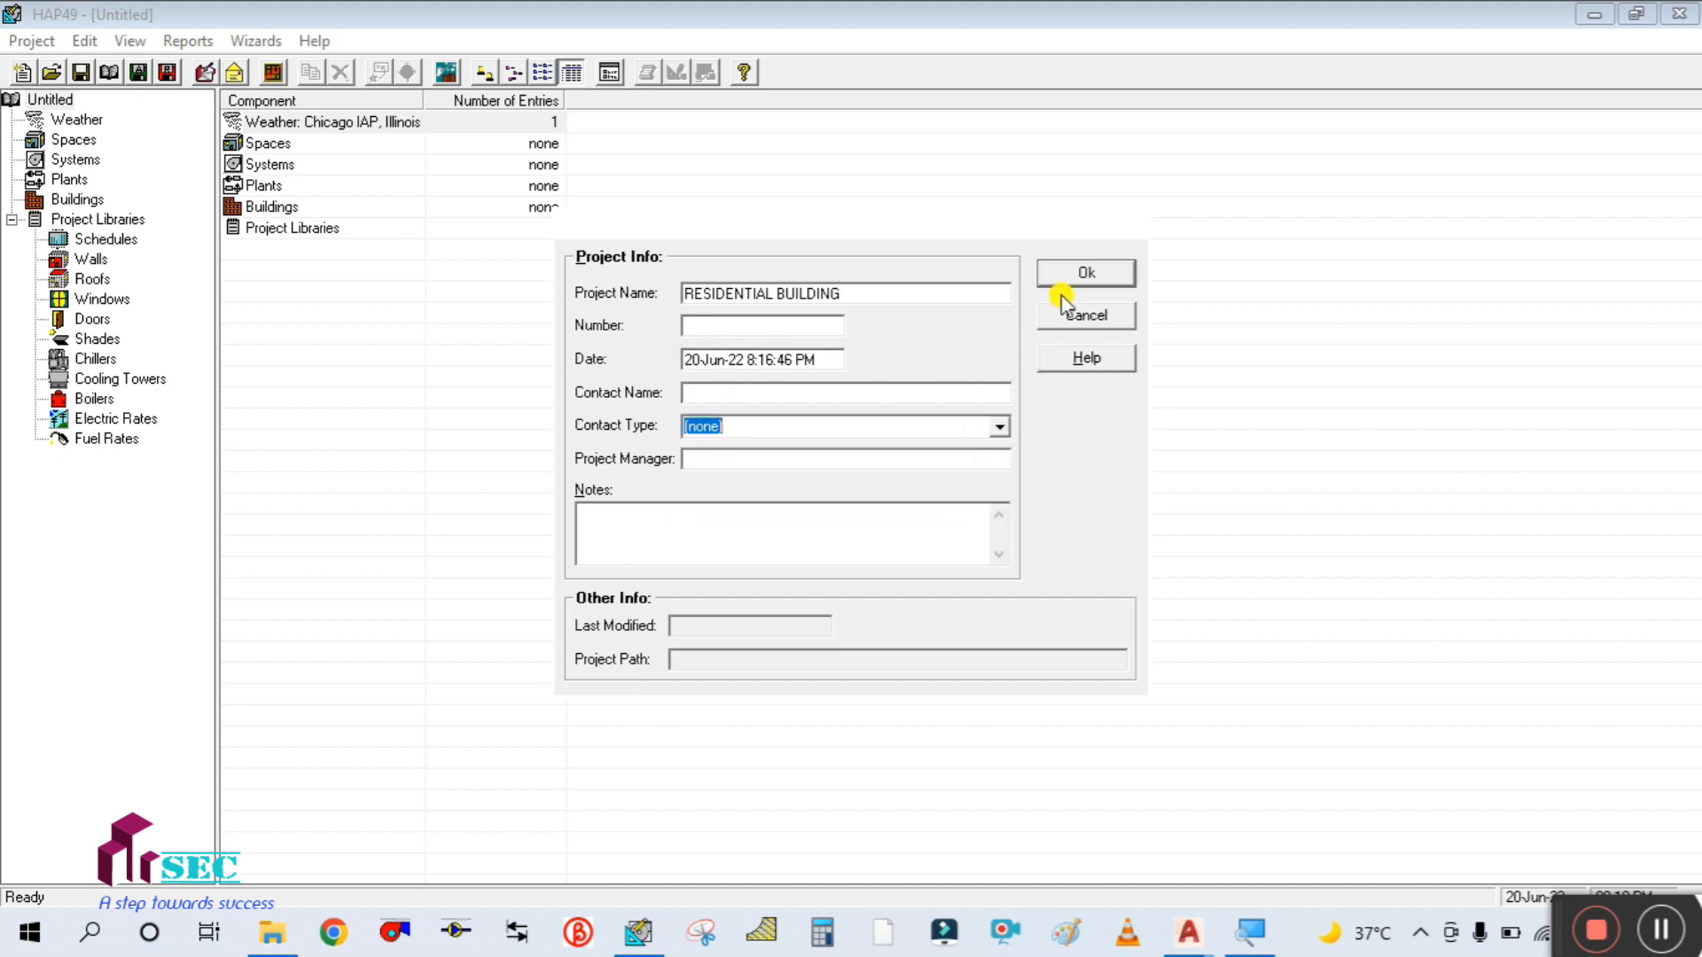
left_click(1081, 273)
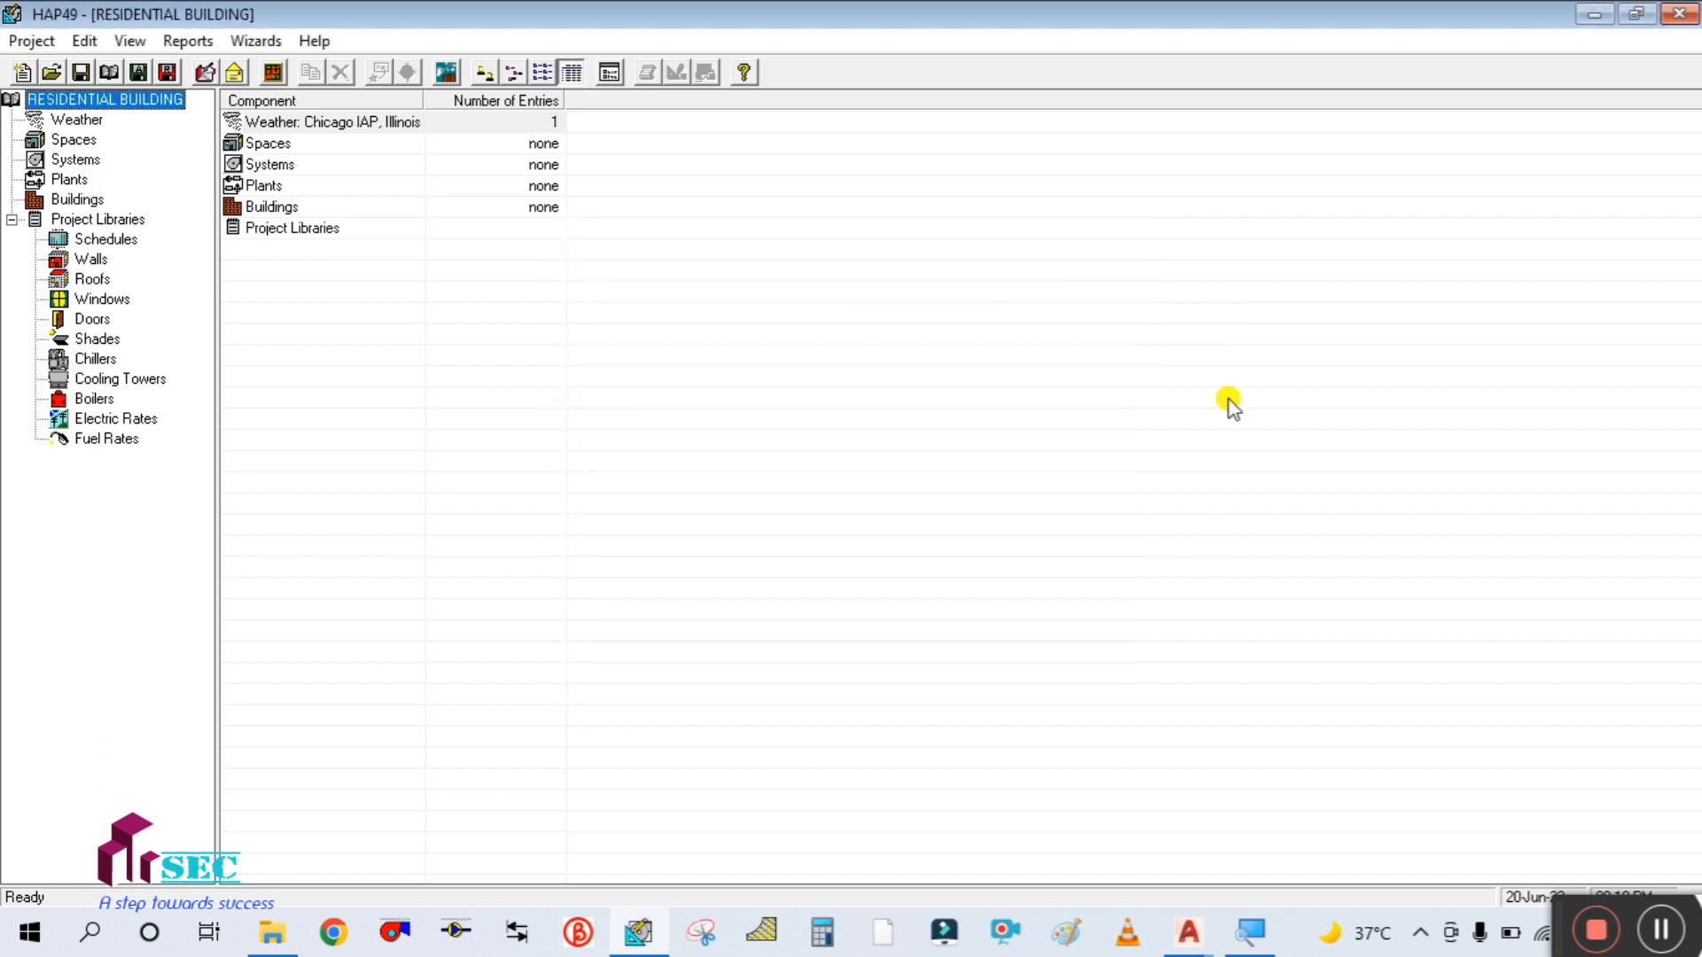
left_click(1661, 927)
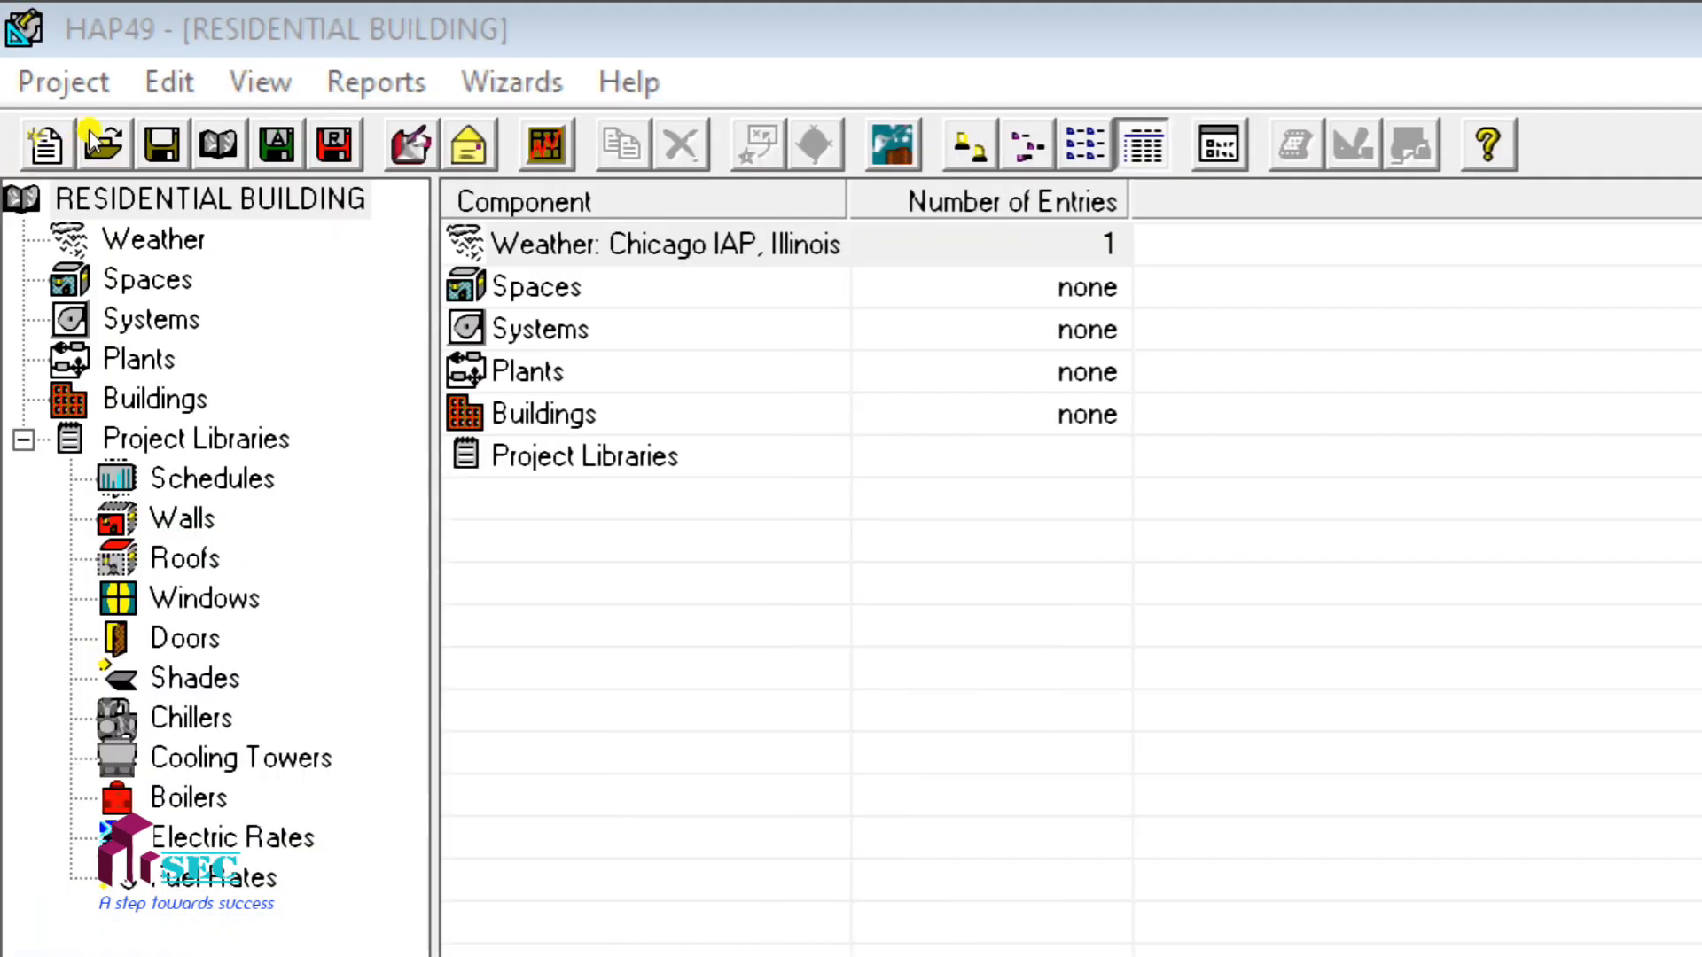
- Select the project's Weather category and open its Weather Properties for editing
left_click(78, 113)
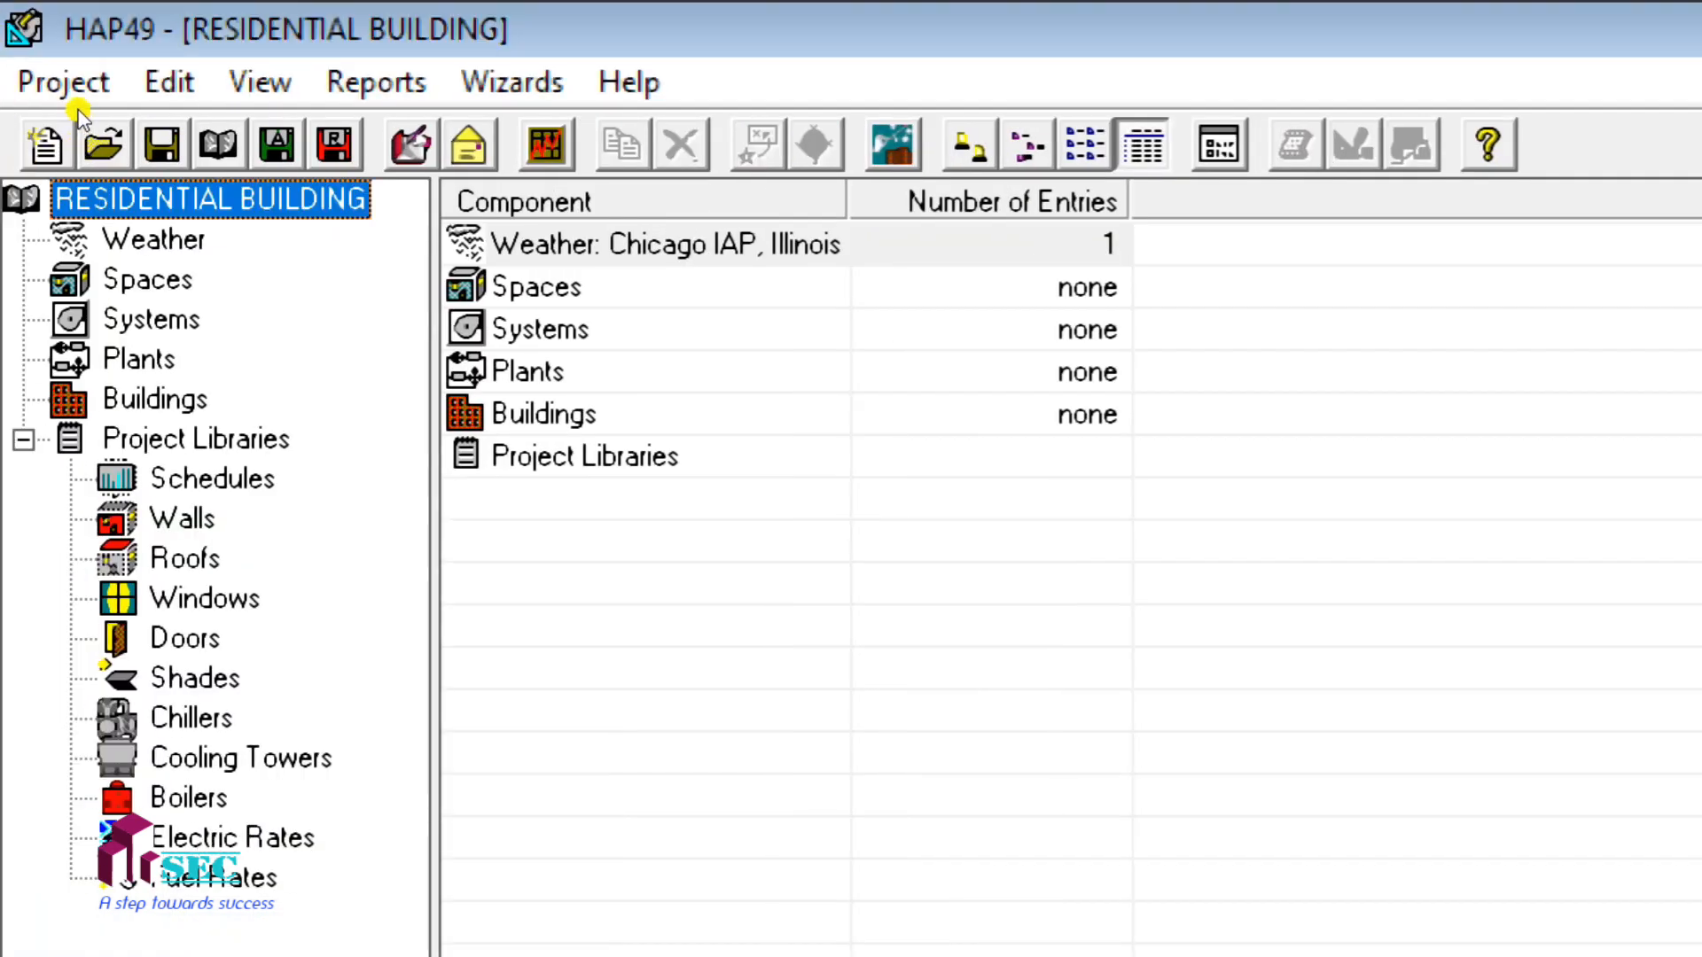
key("Down")
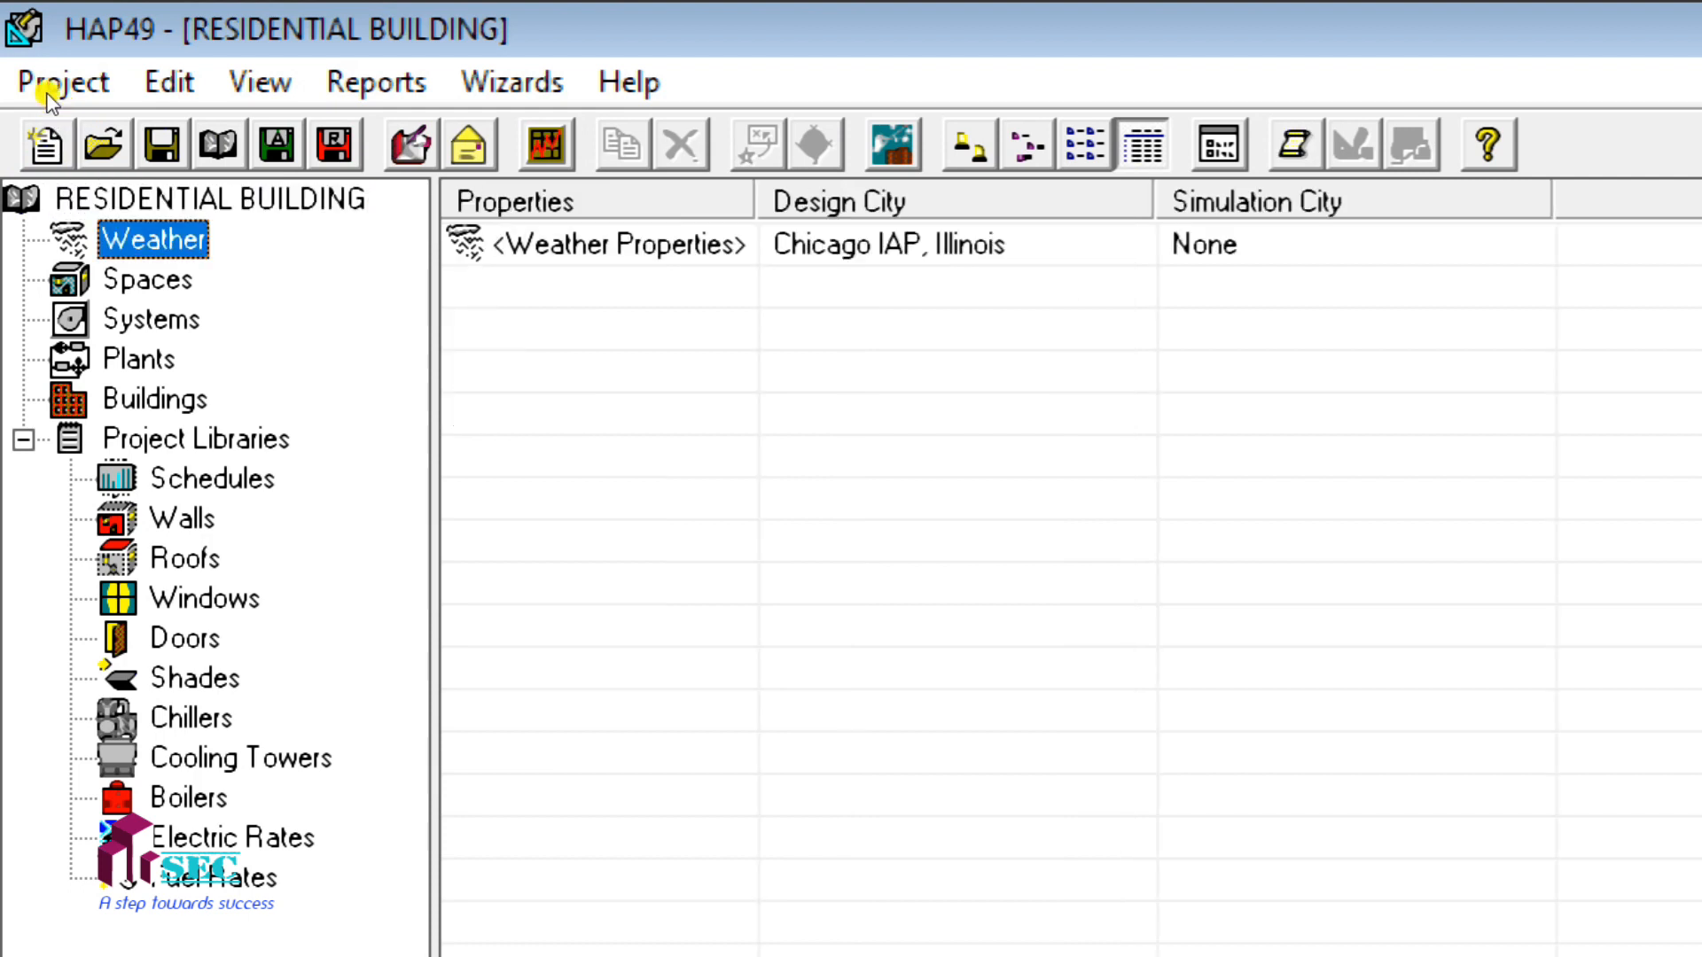
key("Up")
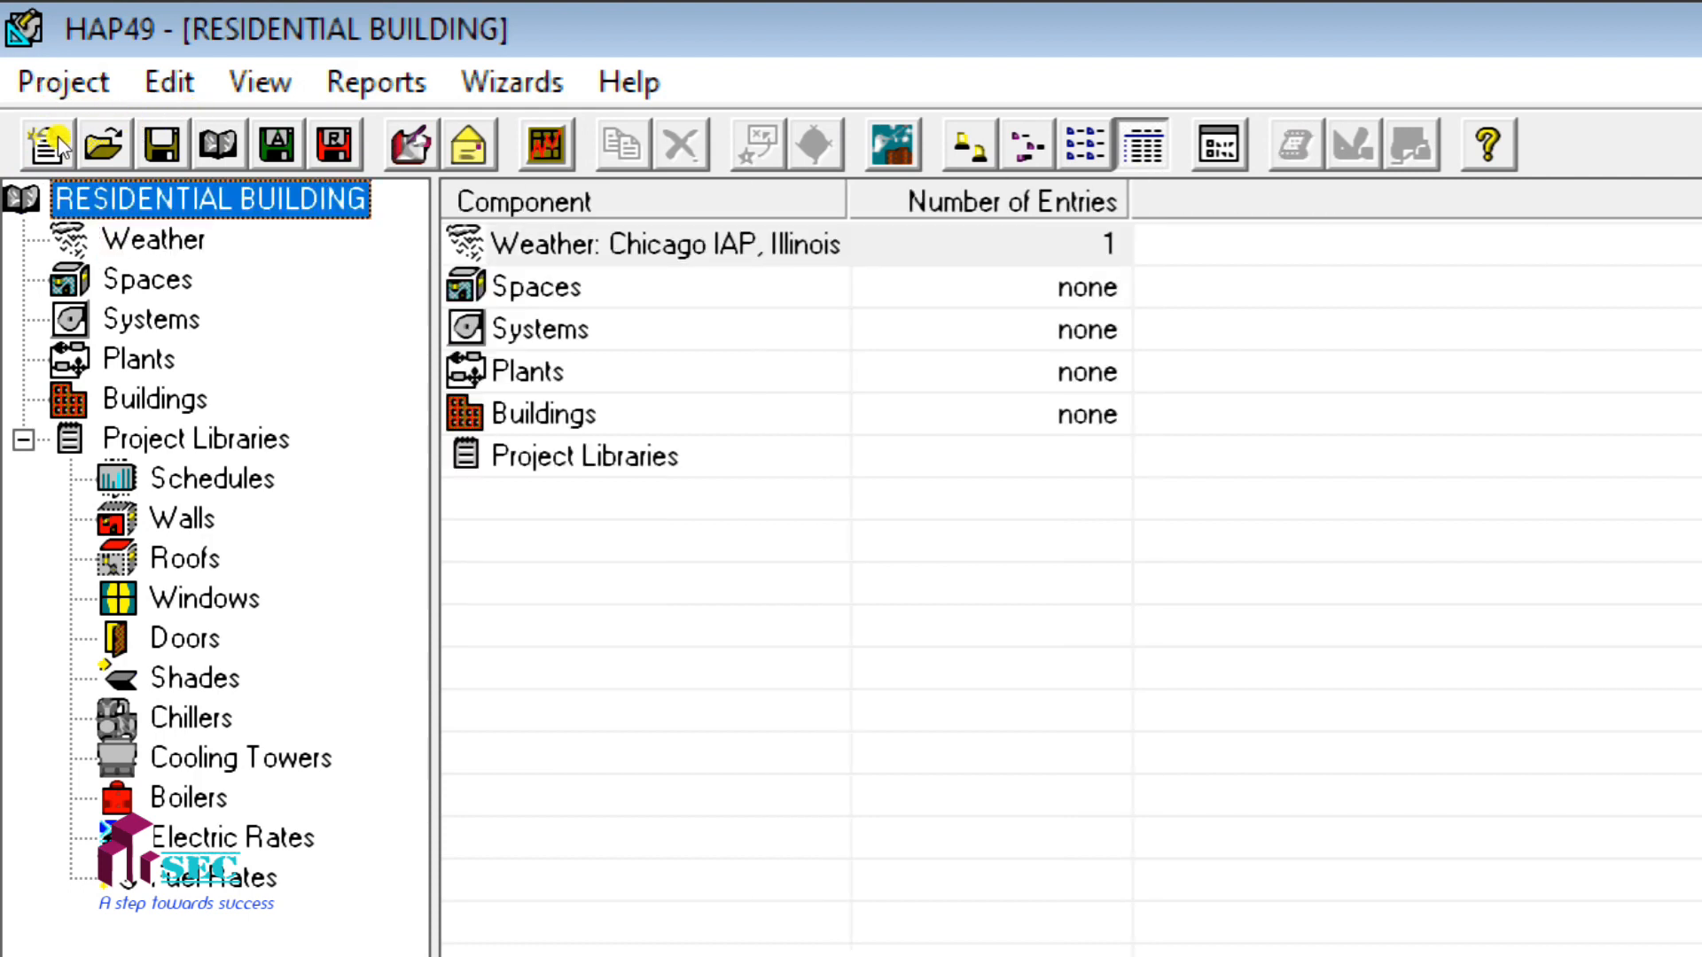
key("Down")
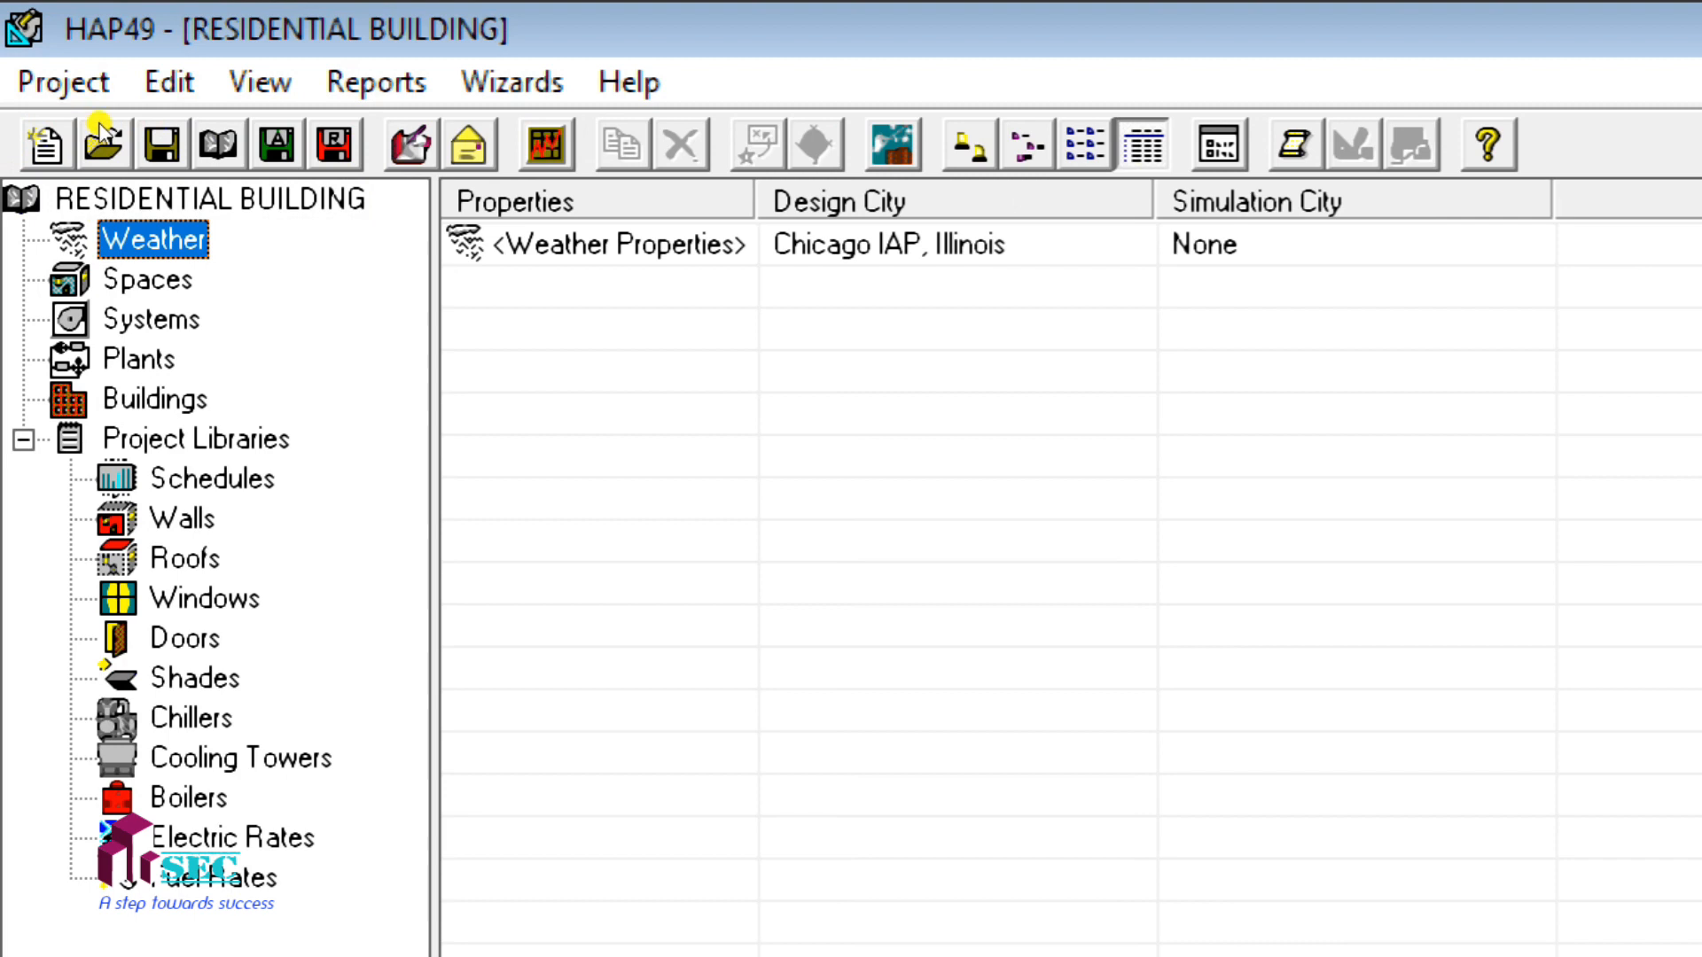
key("Tab")
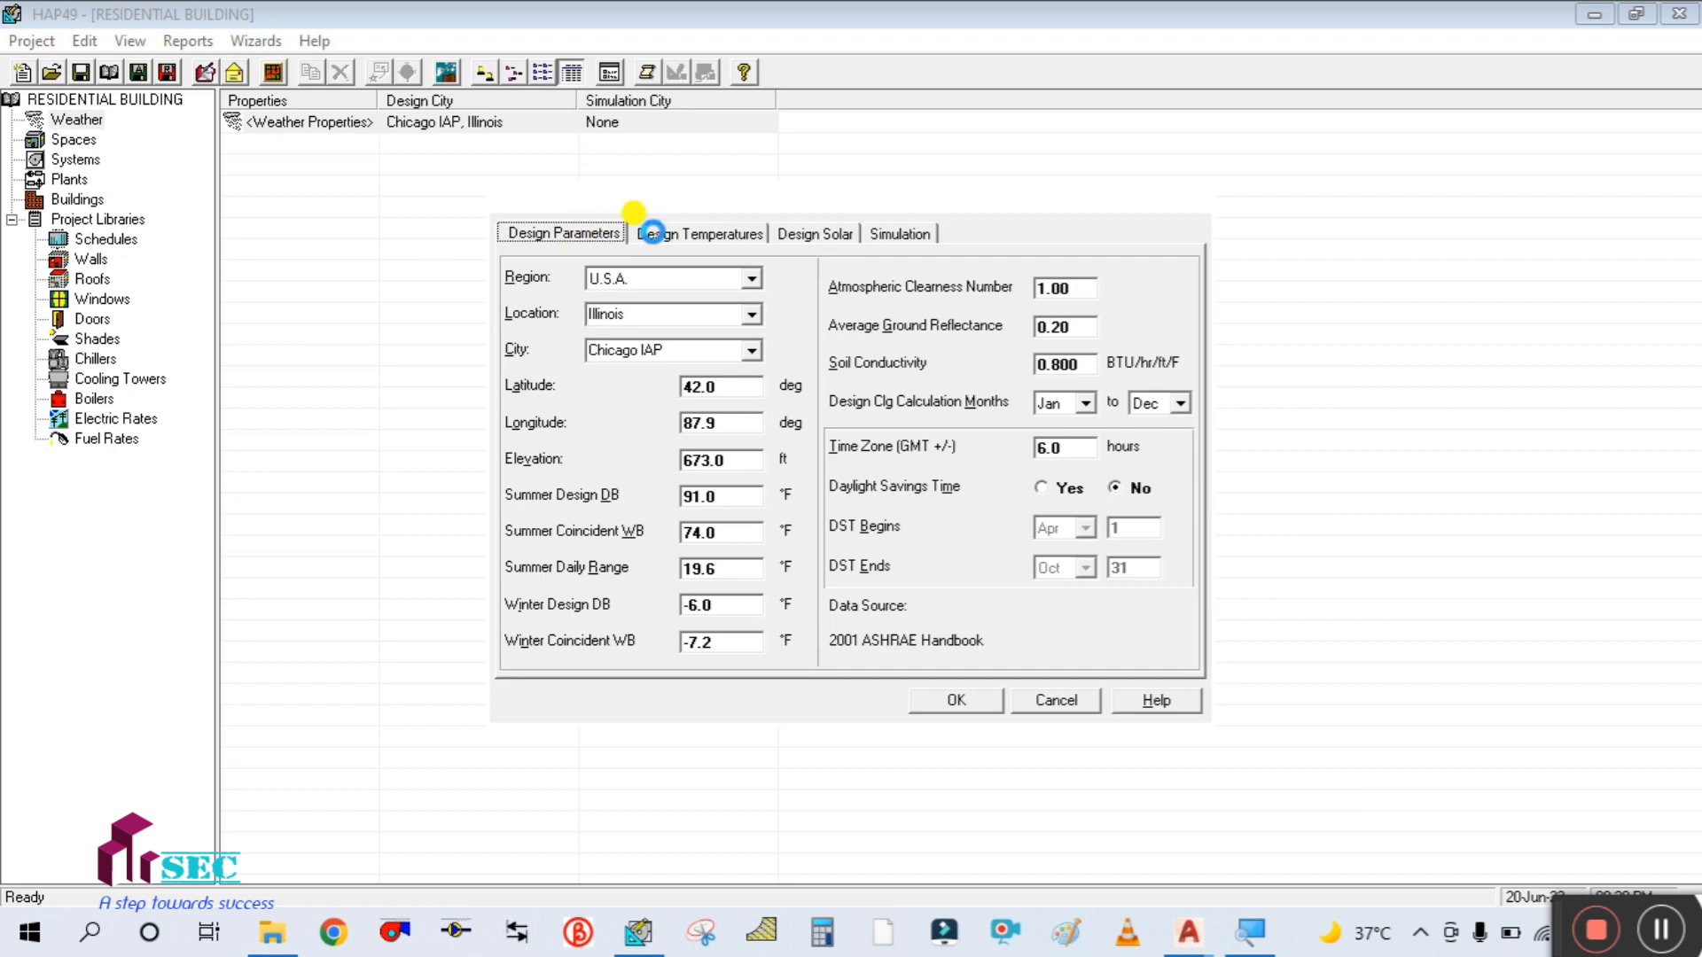
- Review the design parameters, design temperatures, design solar and simulation settings of the weather properties
left_click(647, 232)
left_click(575, 237)
left_click(670, 232)
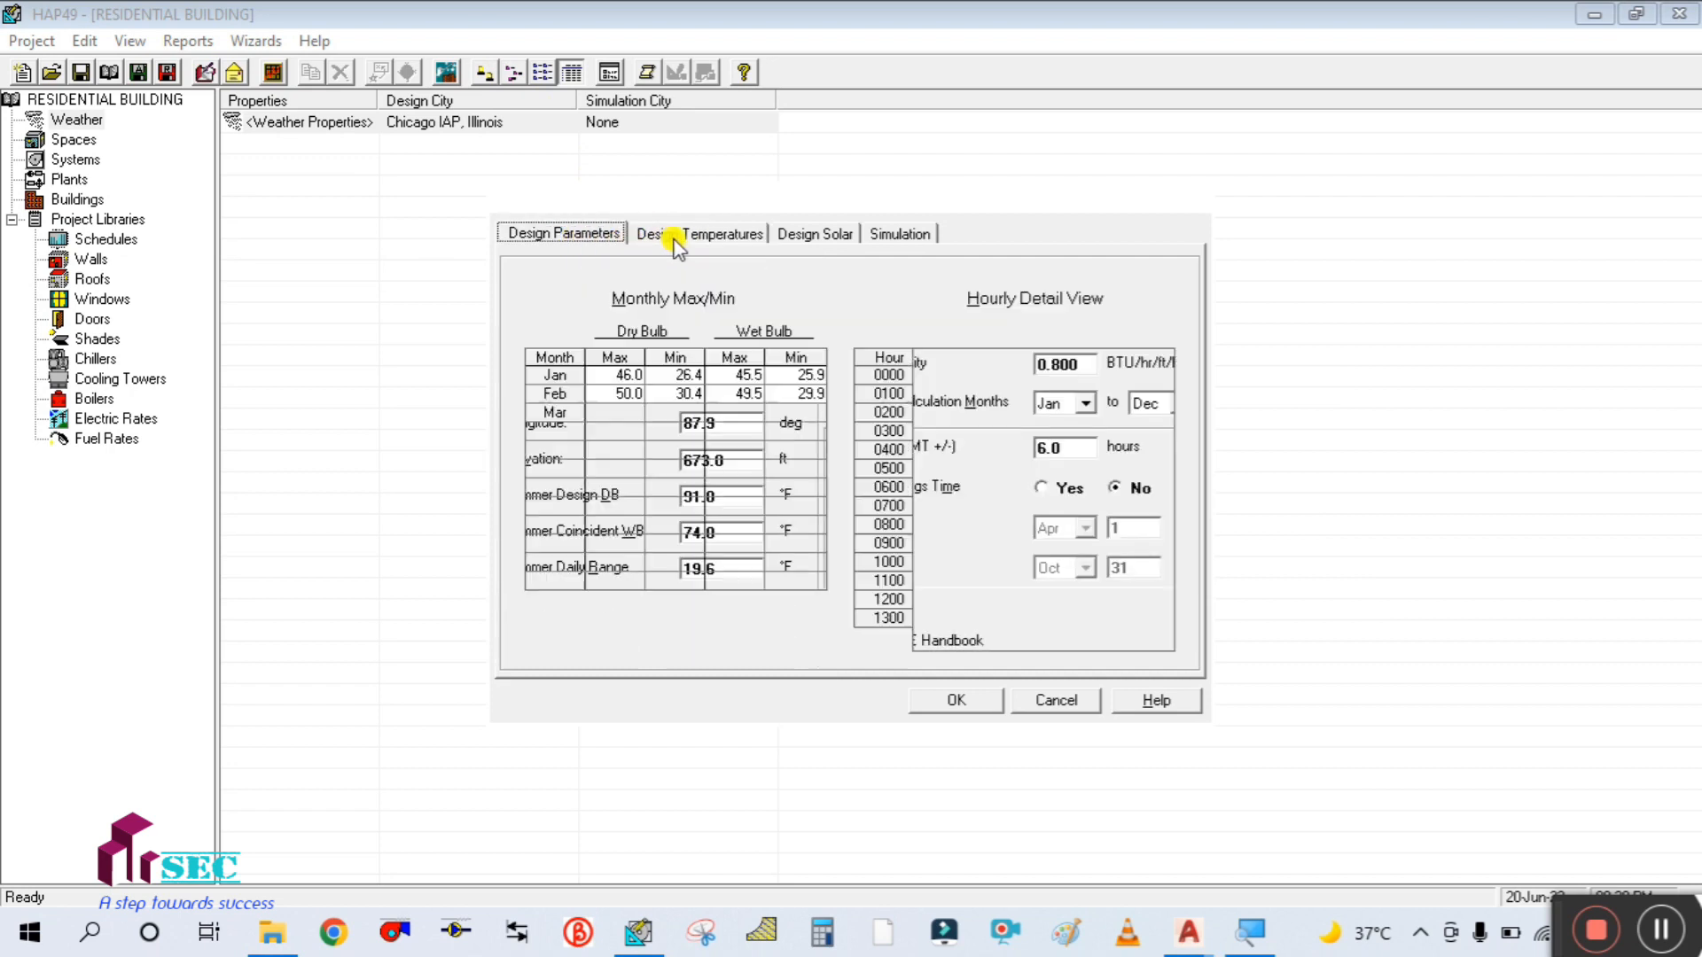
left_click(816, 238)
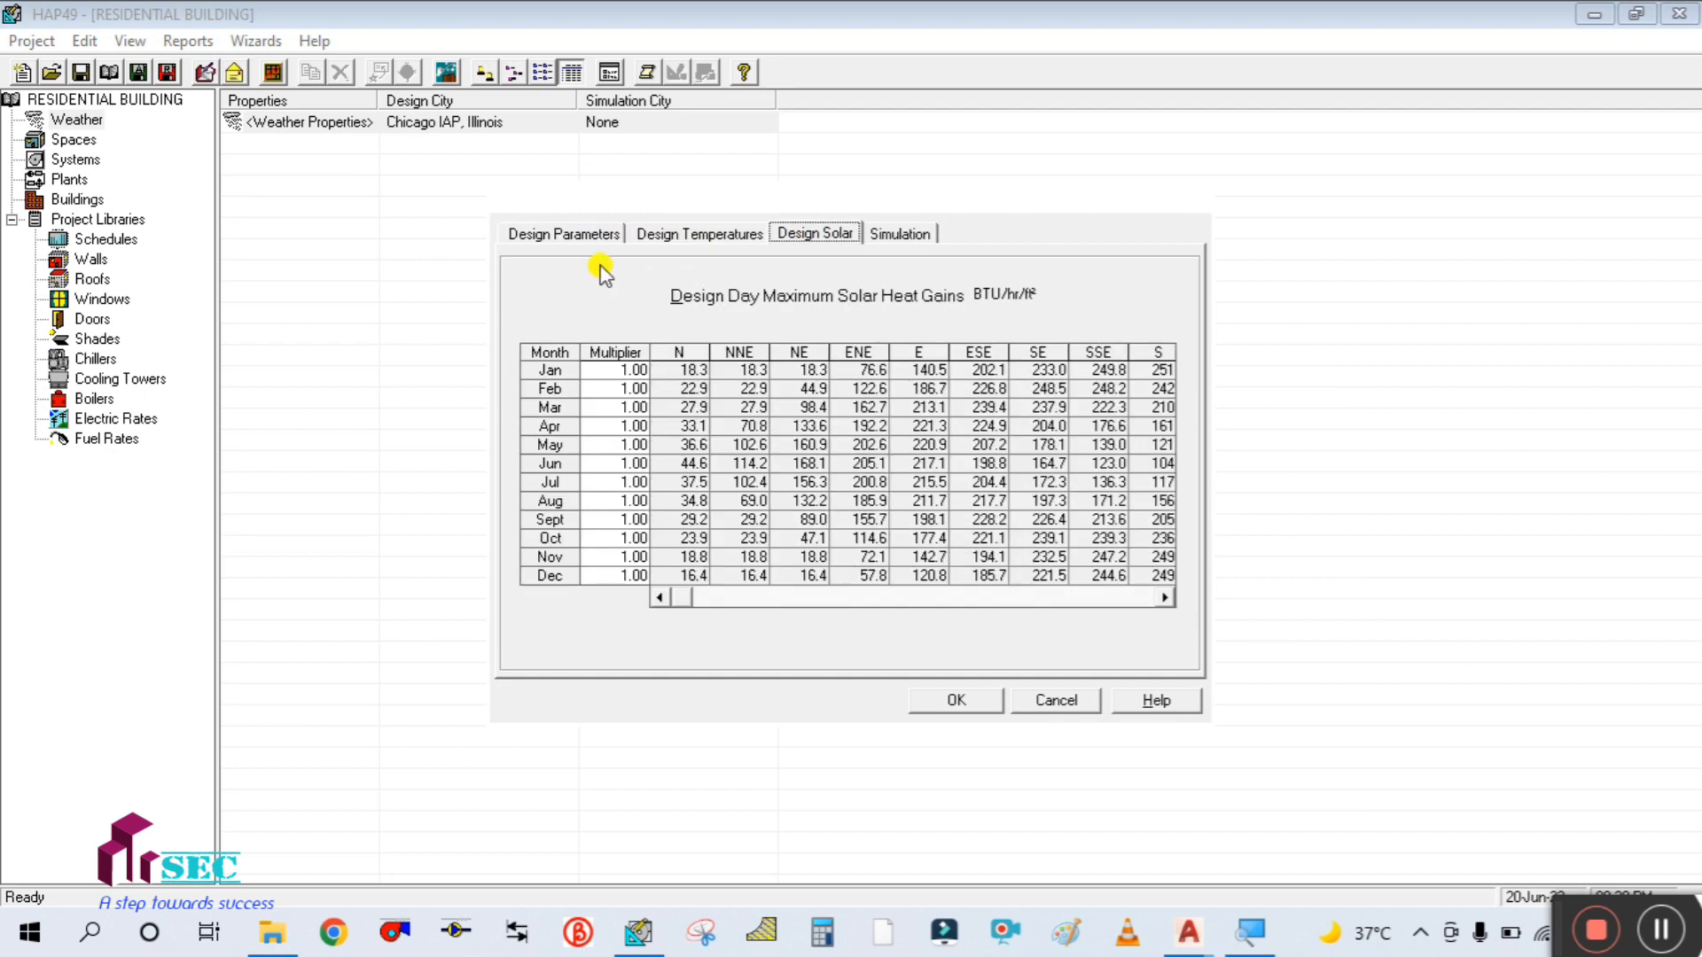
left_click(558, 235)
left_click(667, 233)
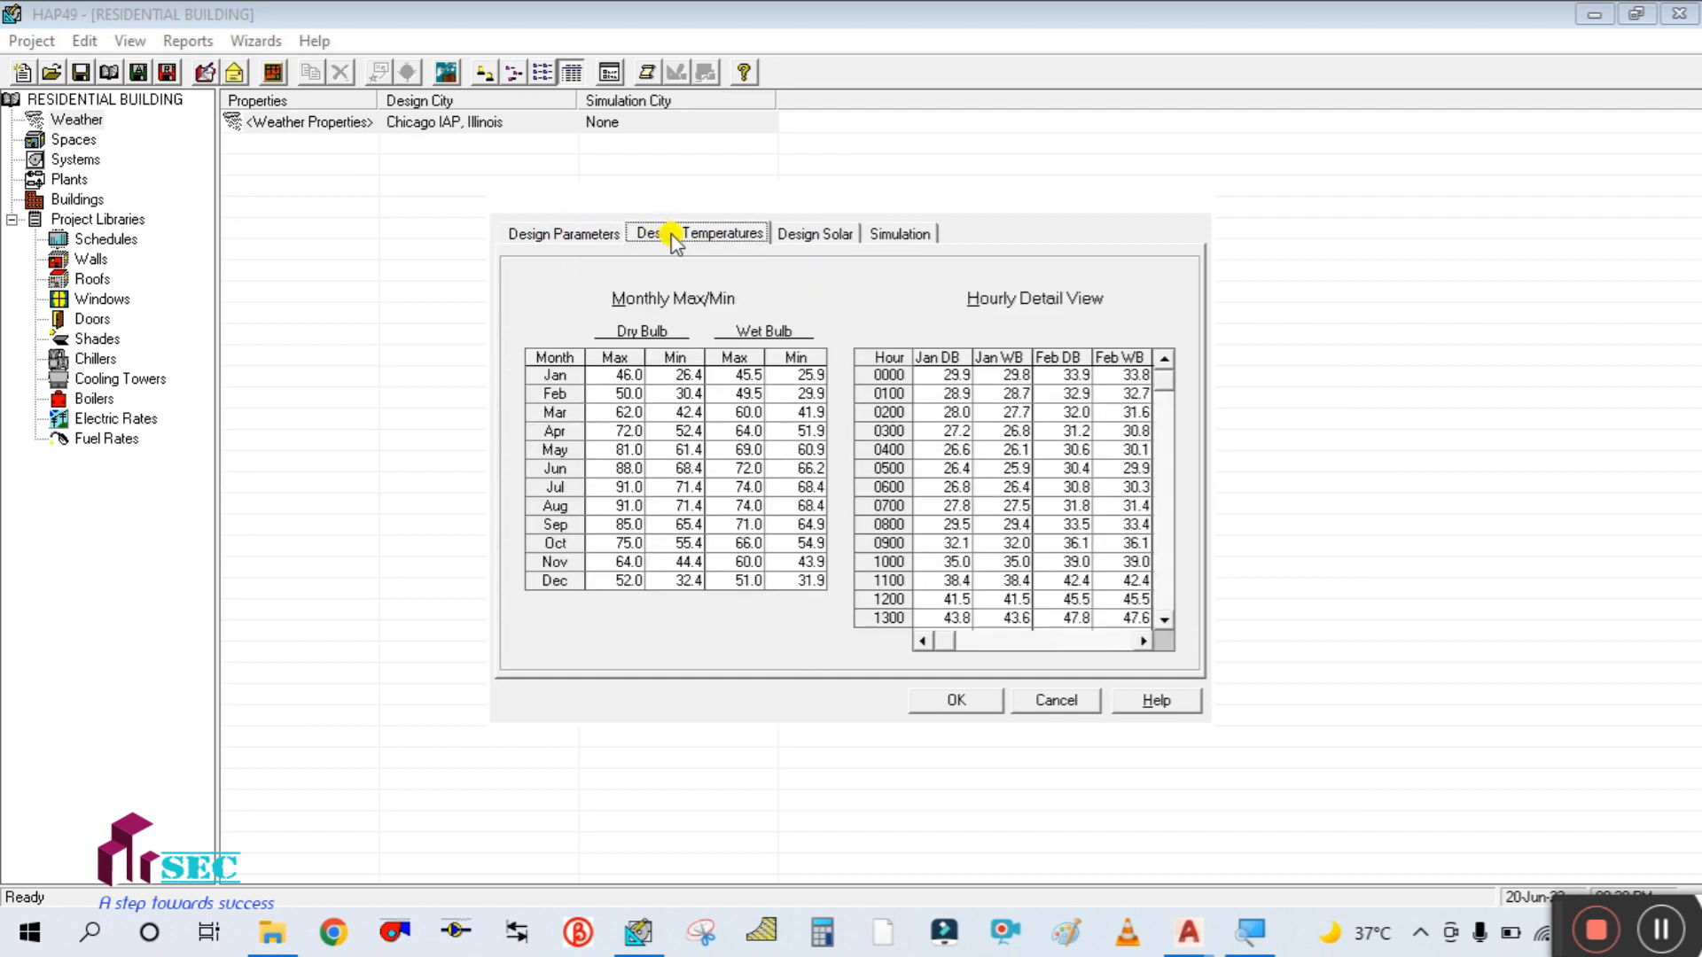
left_click(792, 234)
left_click(910, 235)
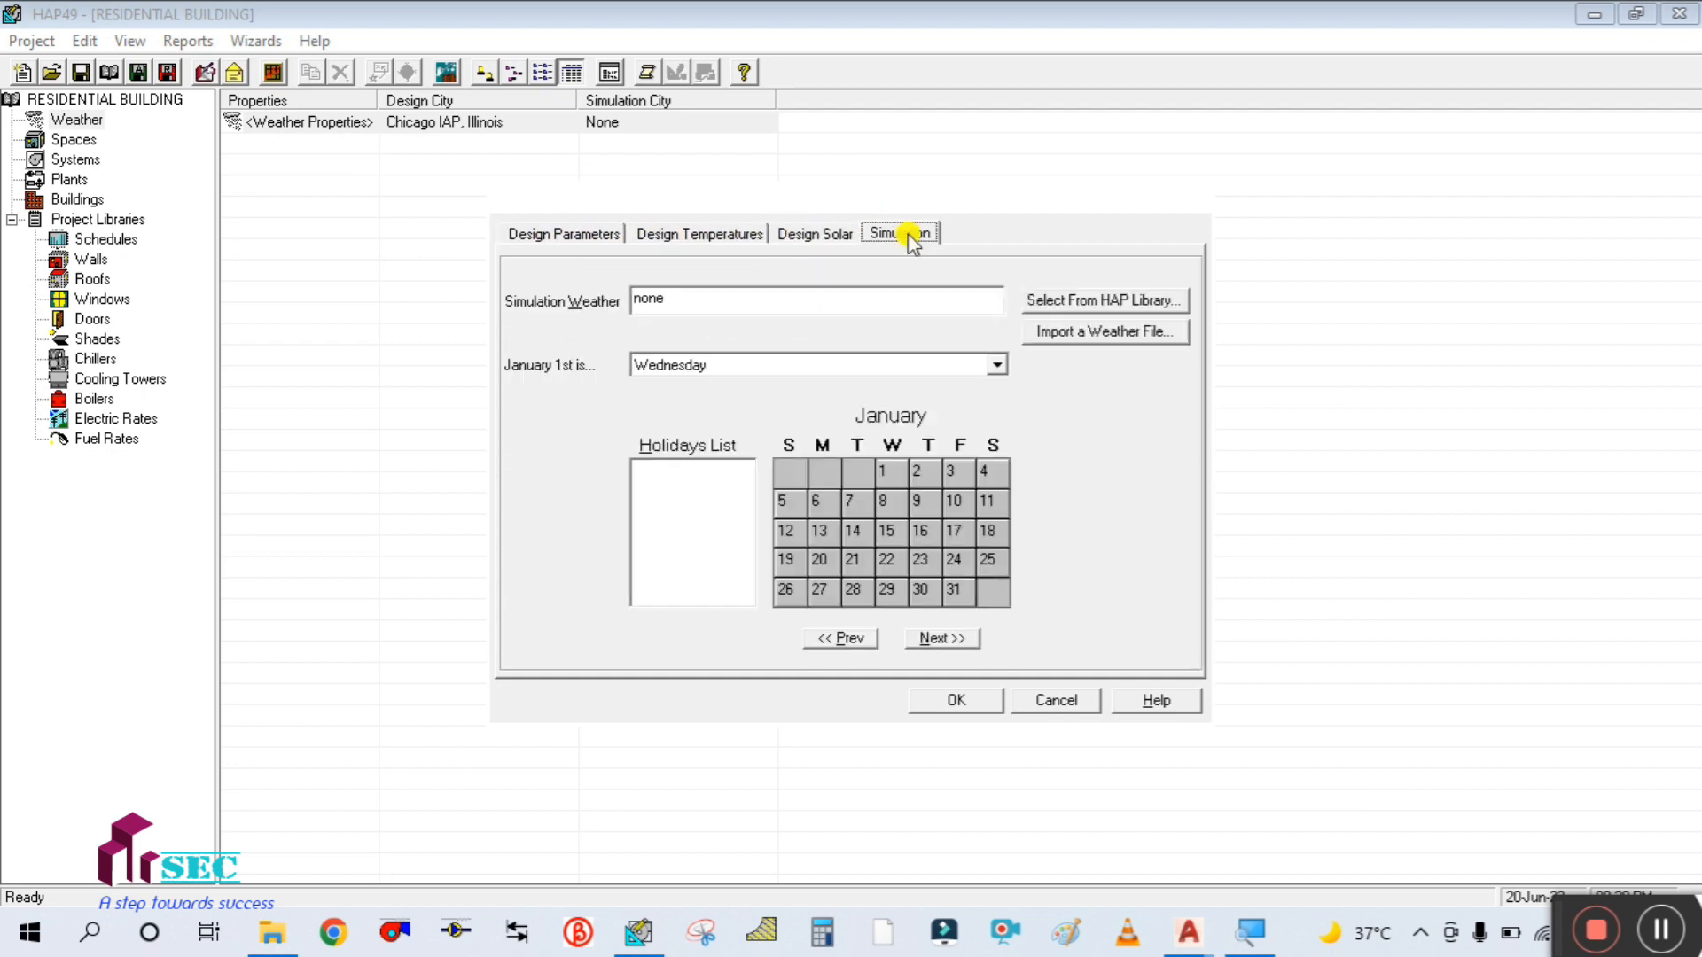
left_click(587, 241)
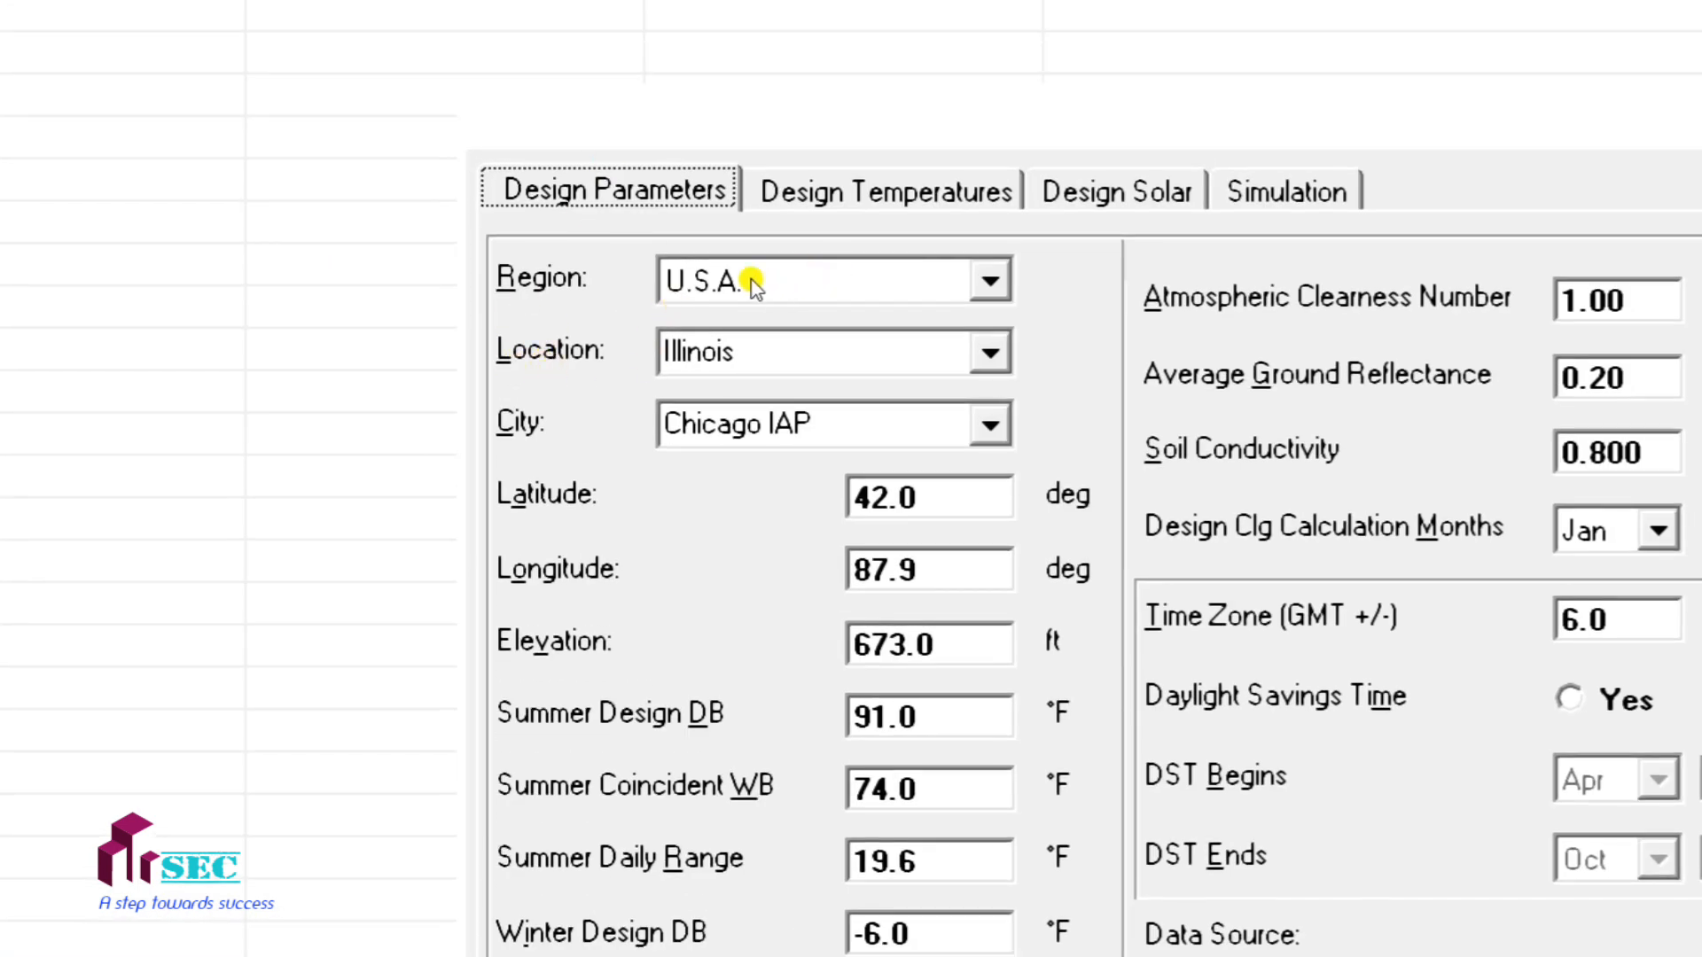
- Set the weather region to Middle East, location to United Arab Emirates and city to Dubai, and accept the weather properties
left_click(752, 284)
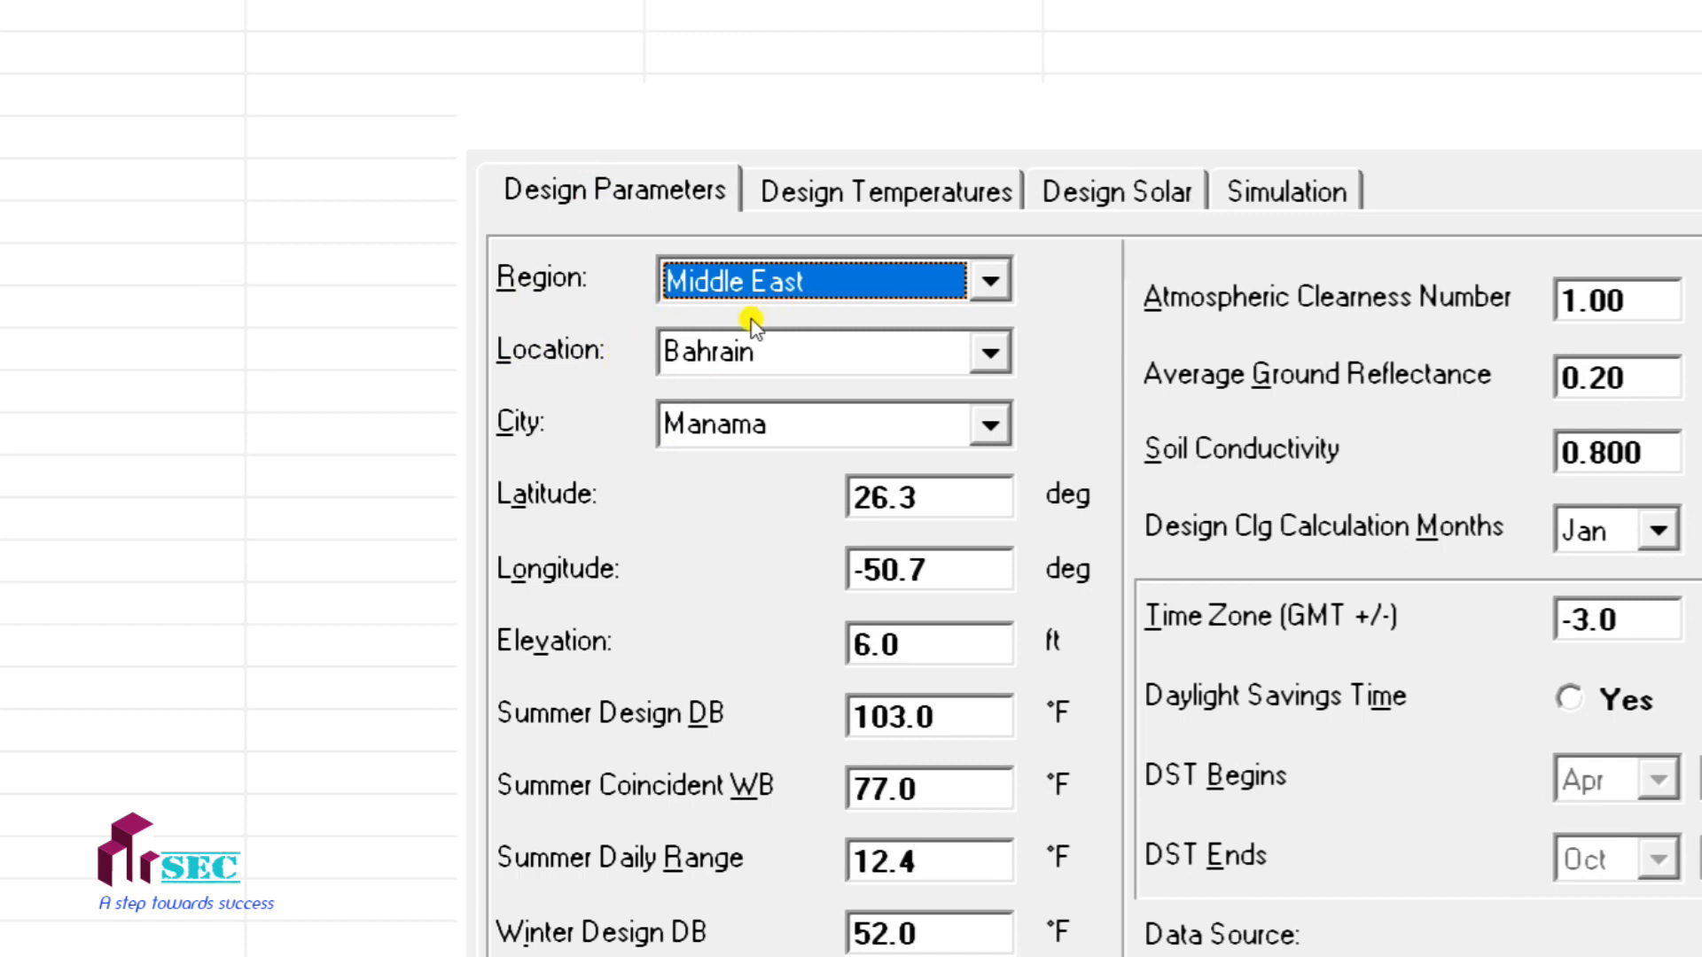
left_click(751, 333)
scroll(609, 445, "down", 2)
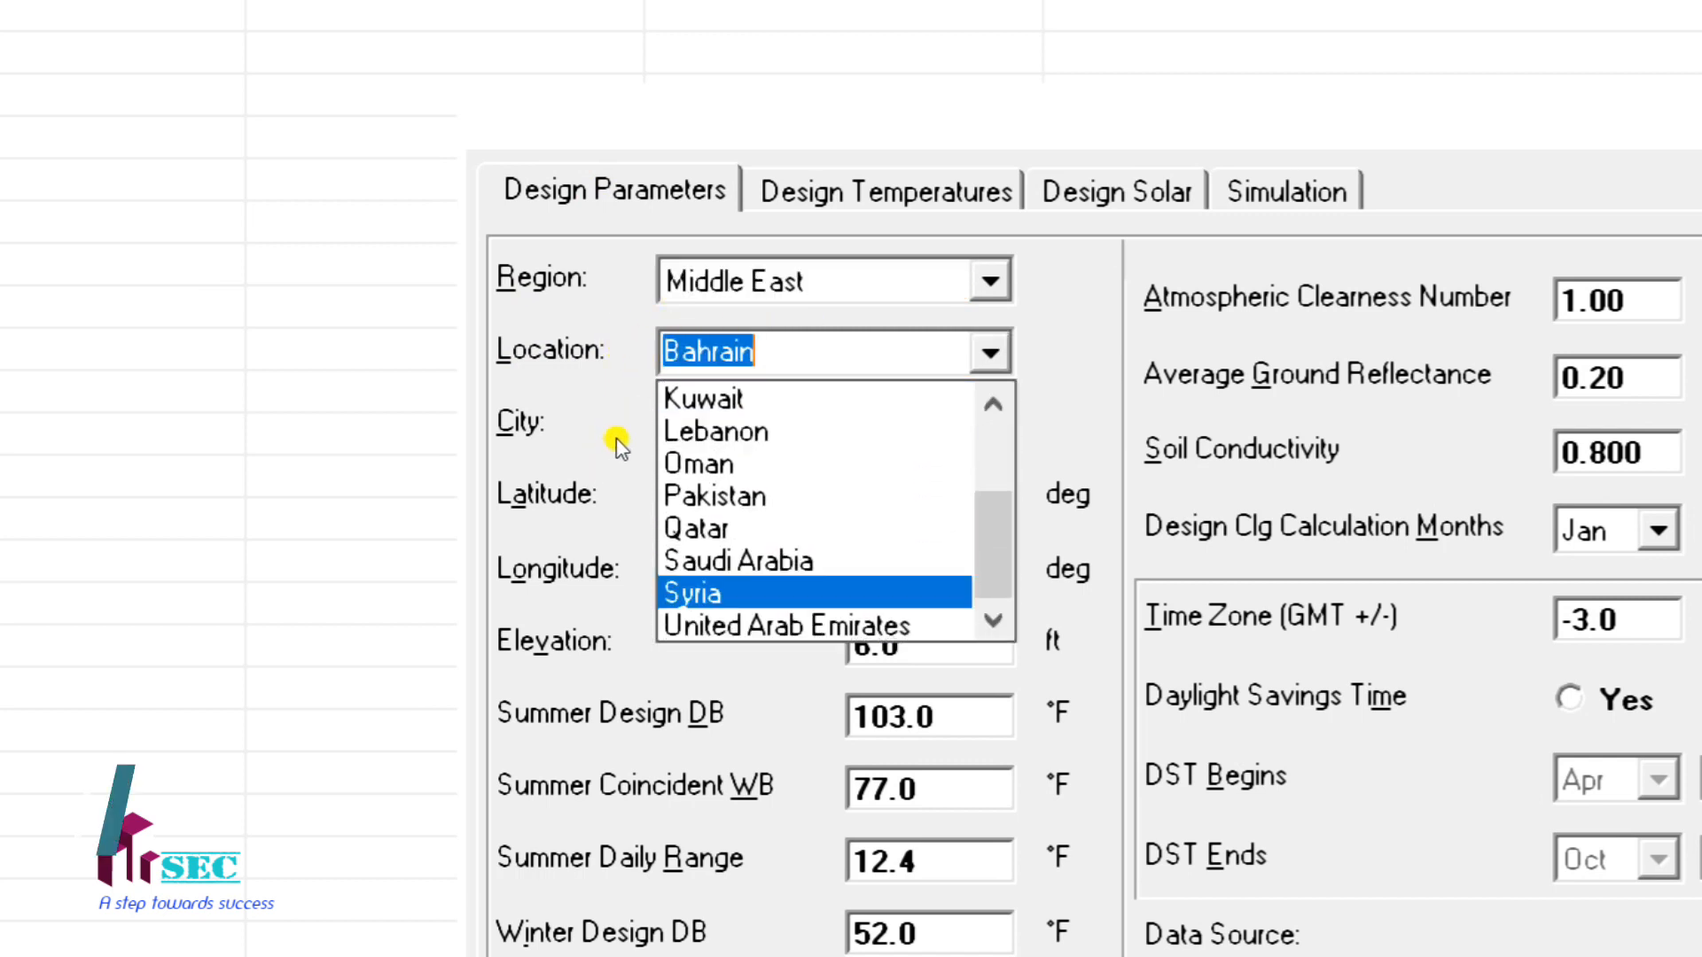
key("Down")
key("Return")
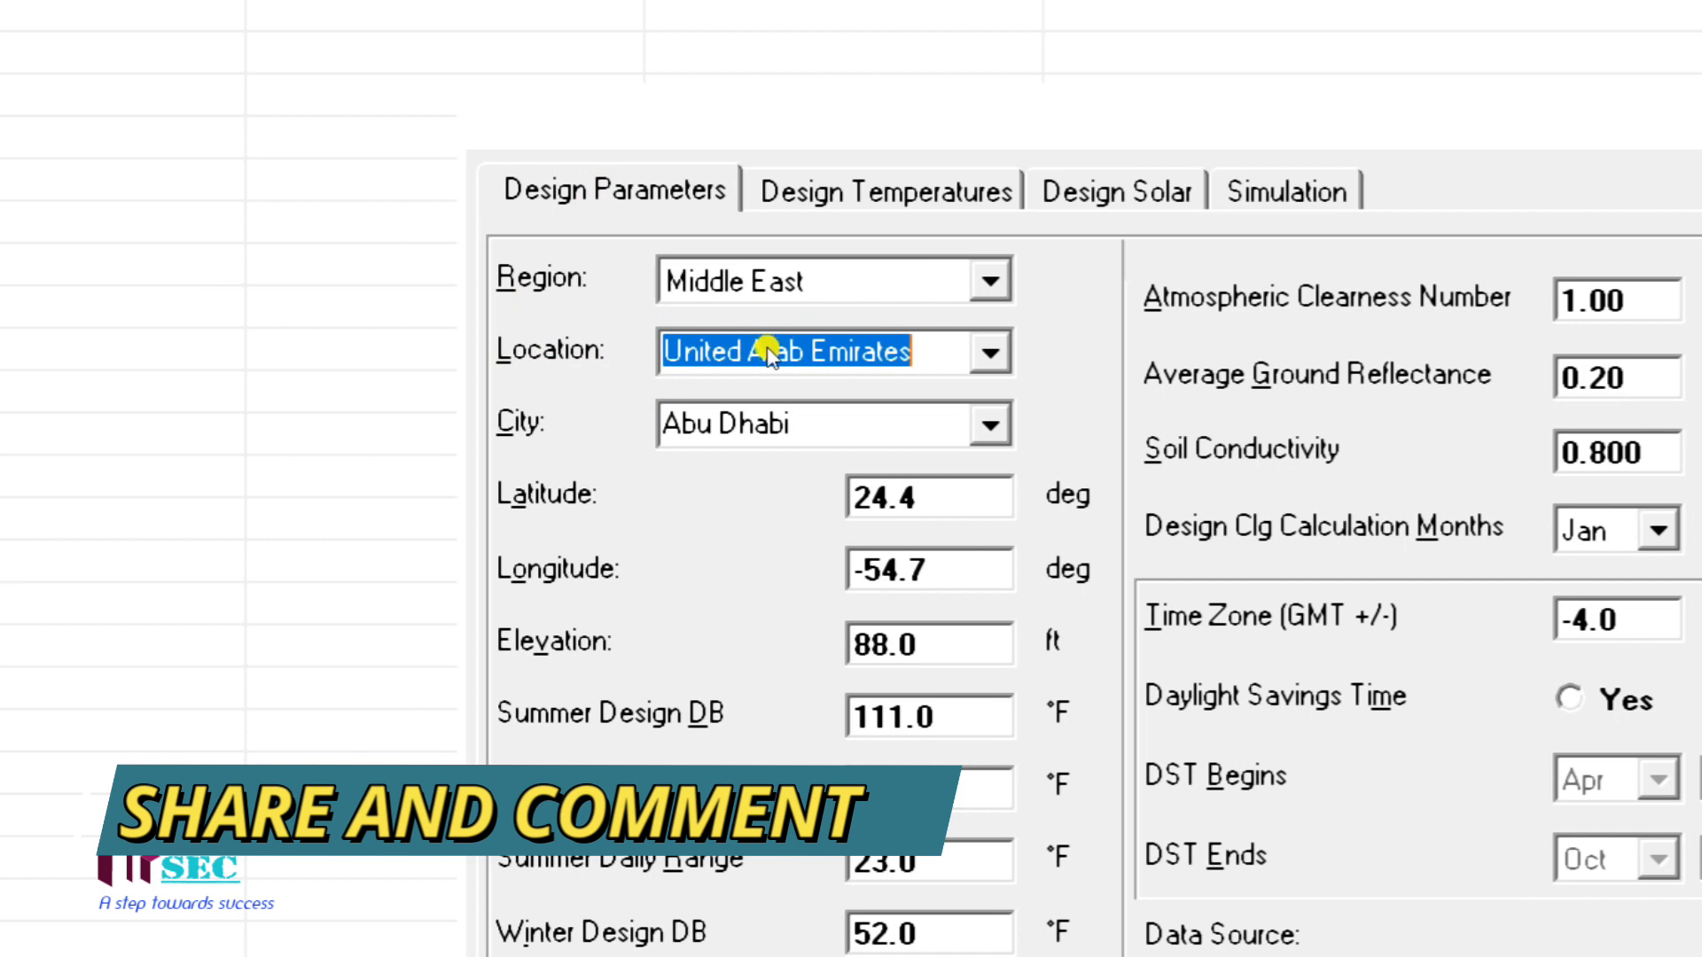
left_click(990, 425)
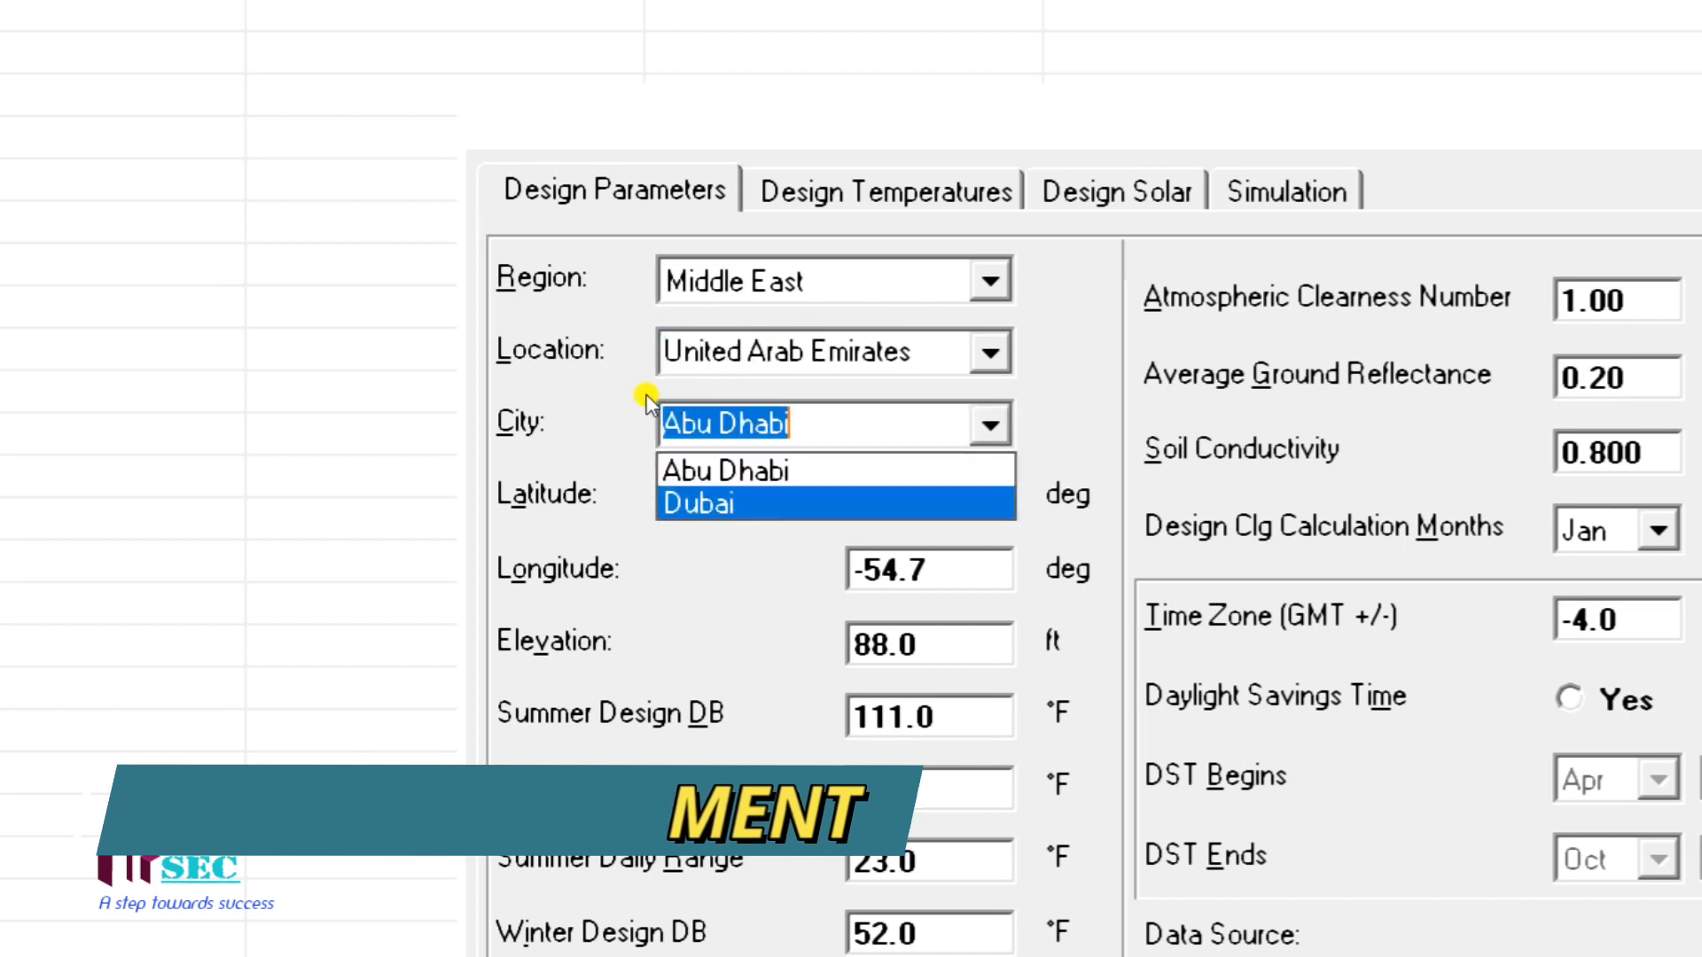
key("Return")
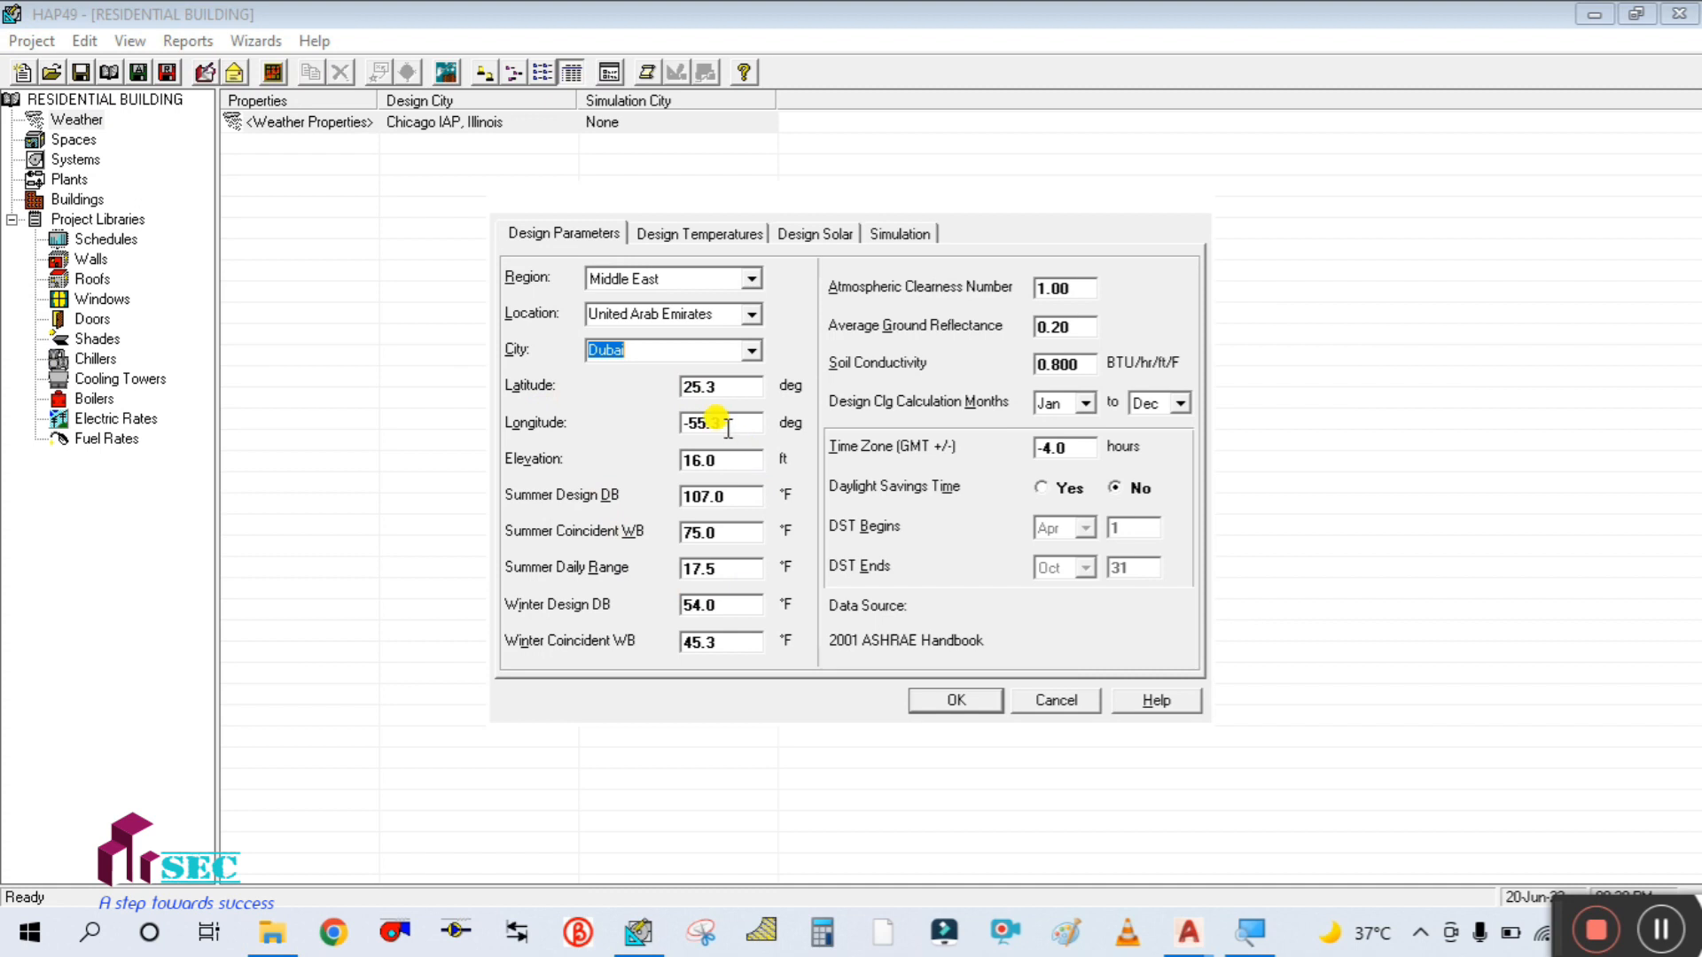
left_click(939, 704)
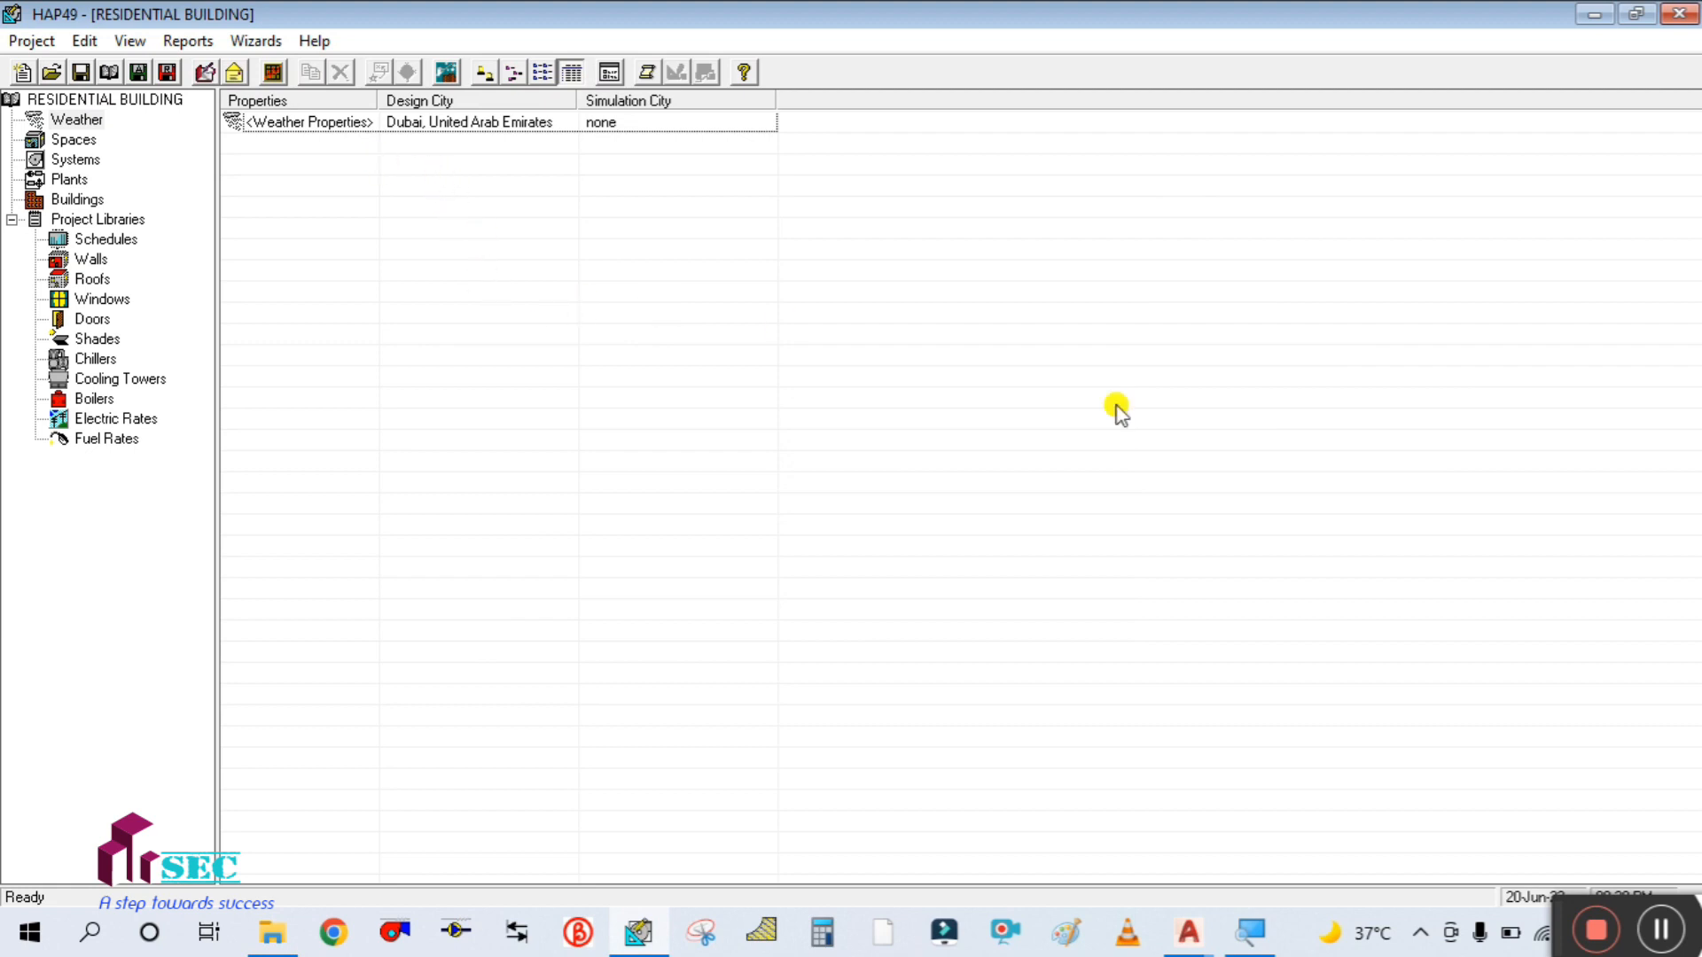
left_click(1654, 933)
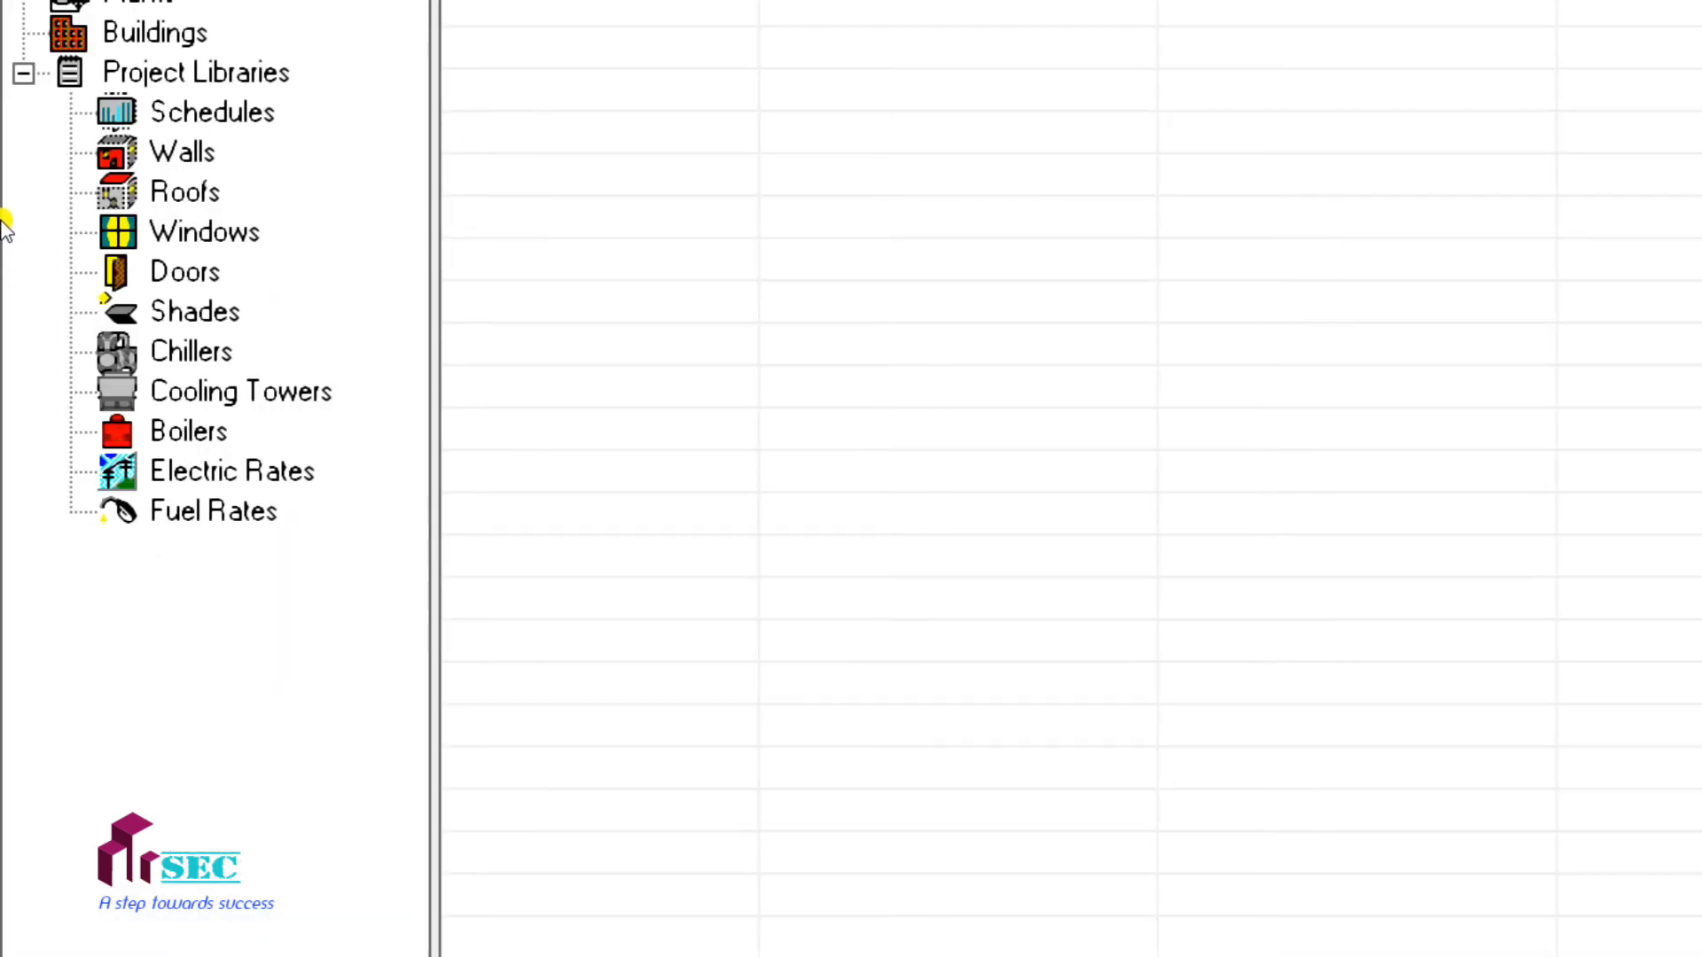
- Show the Schedules in the project libraries and create a new default schedule
left_click(162, 183)
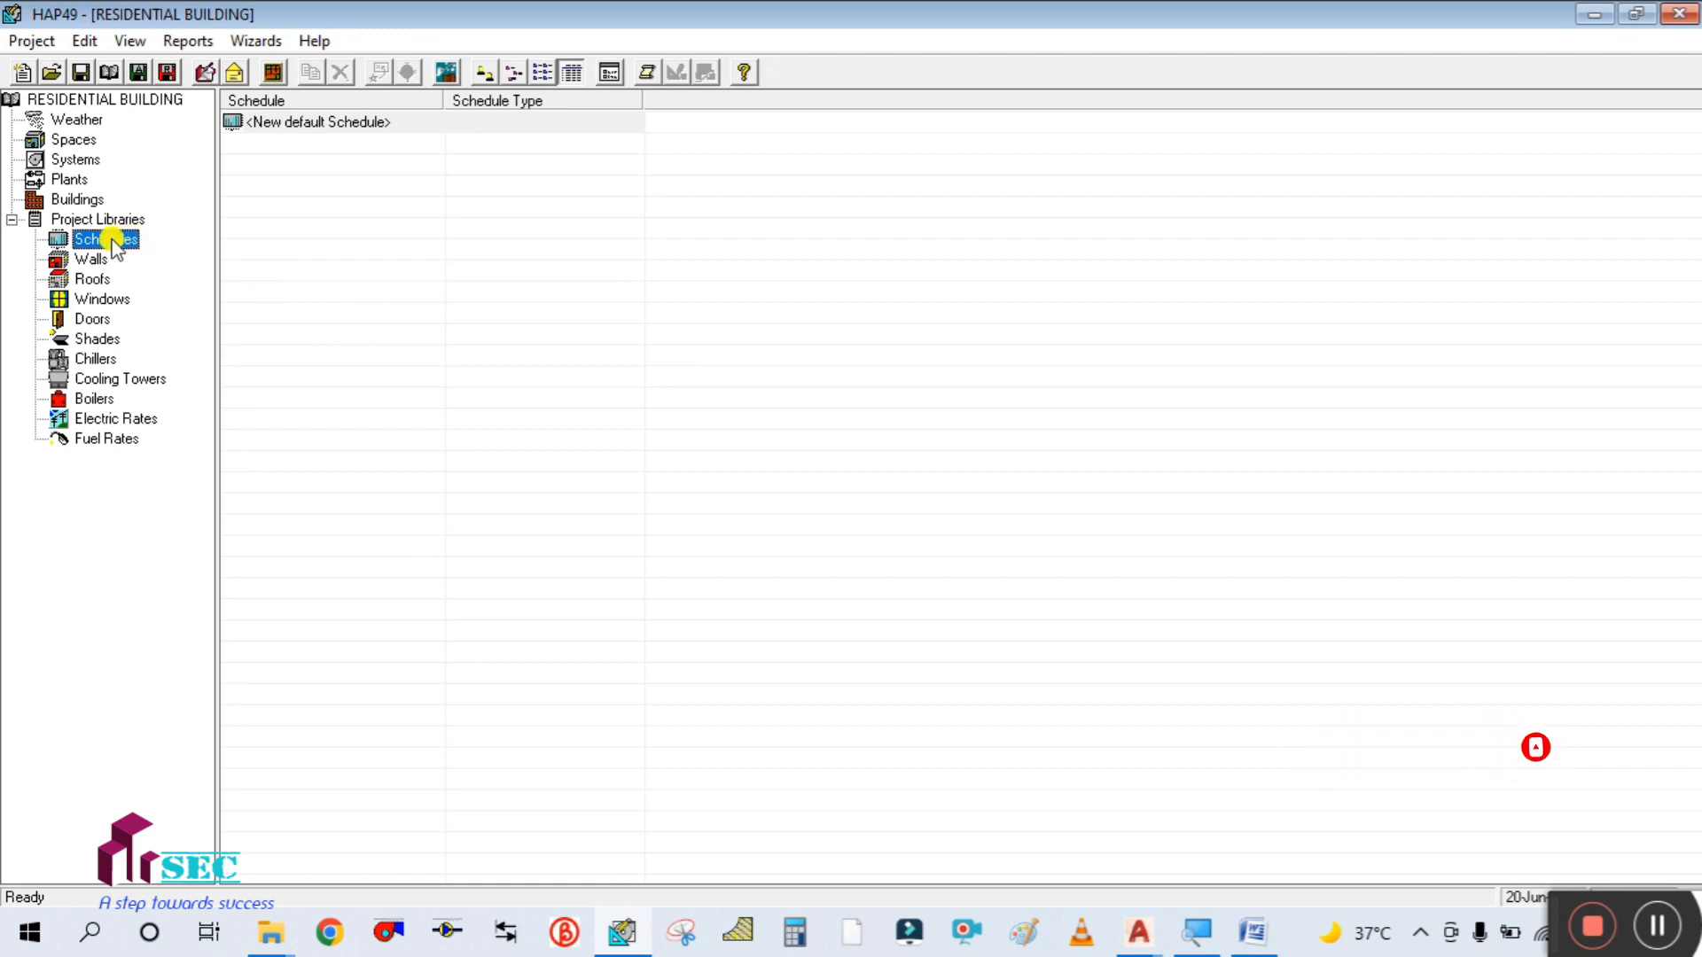
left_click(98, 259)
left_click(100, 241)
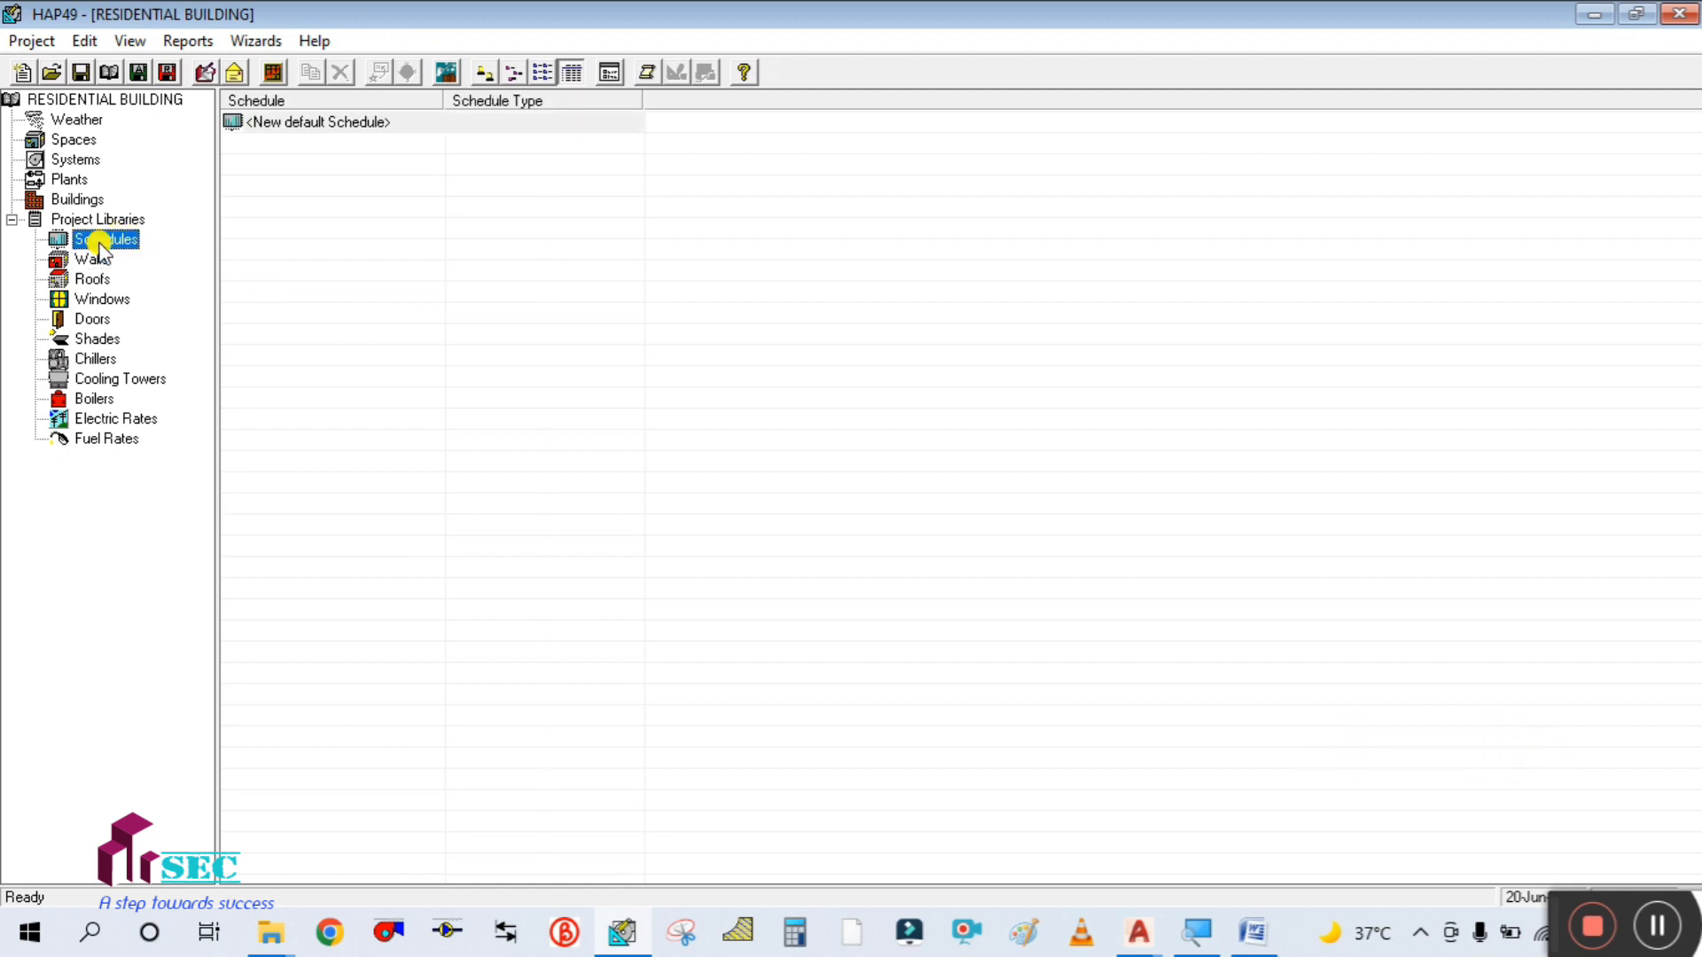
left_click(92, 259)
left_click(105, 239)
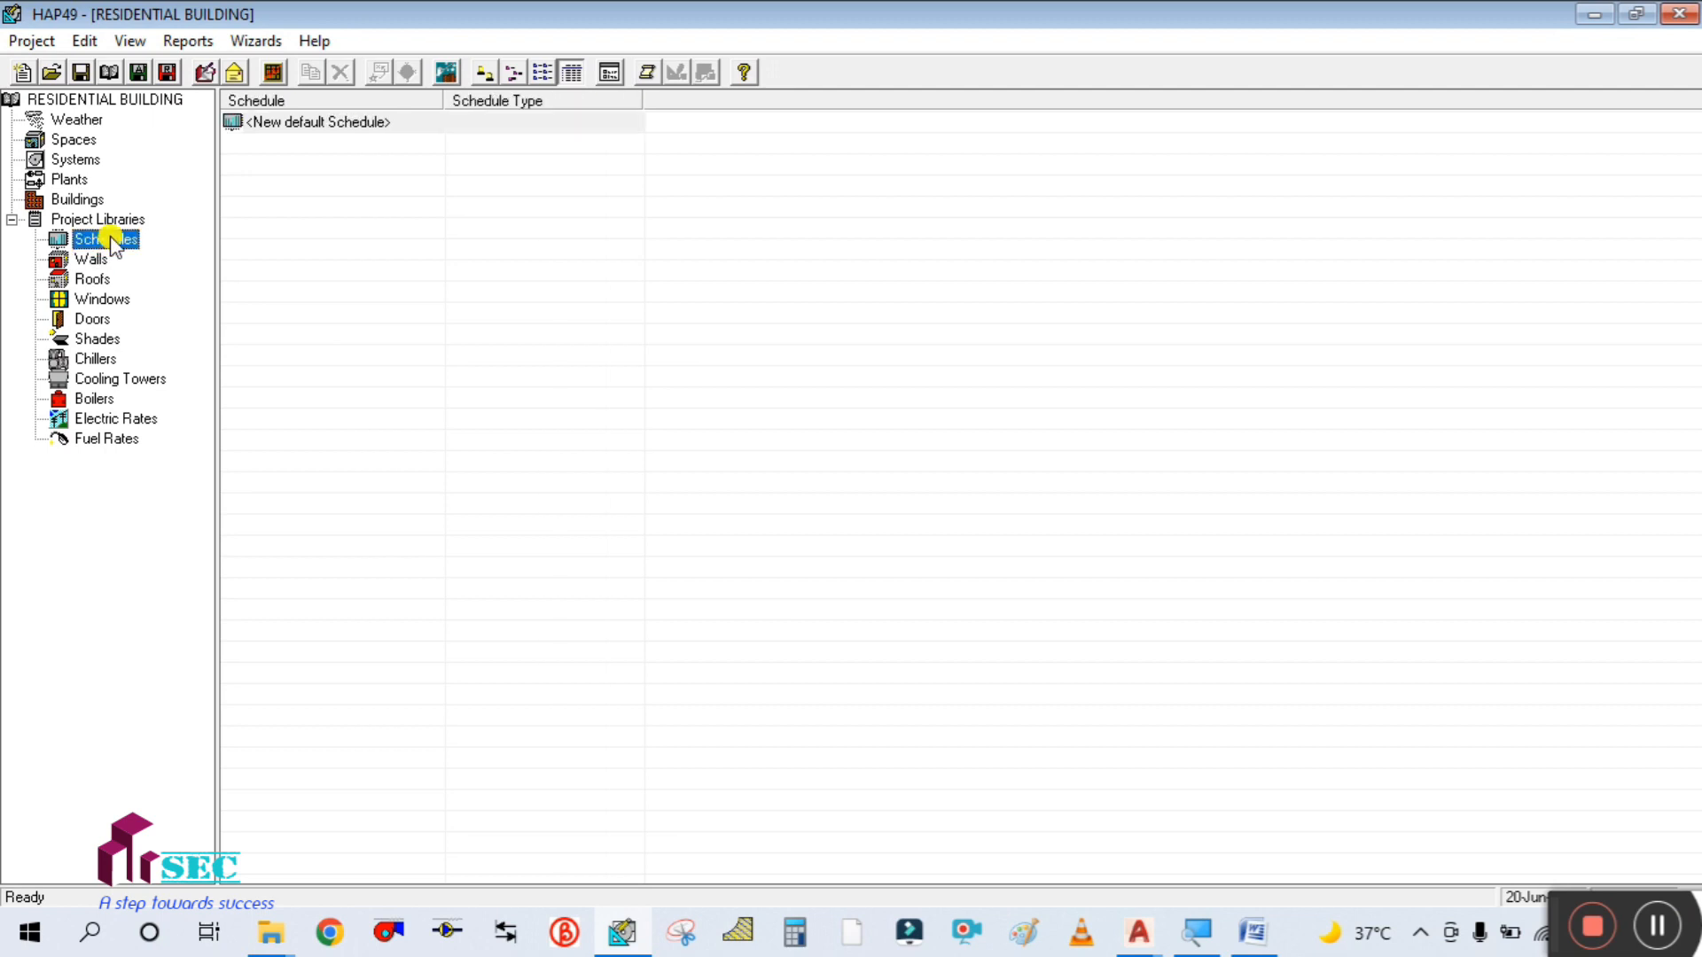
double_click(279, 124)
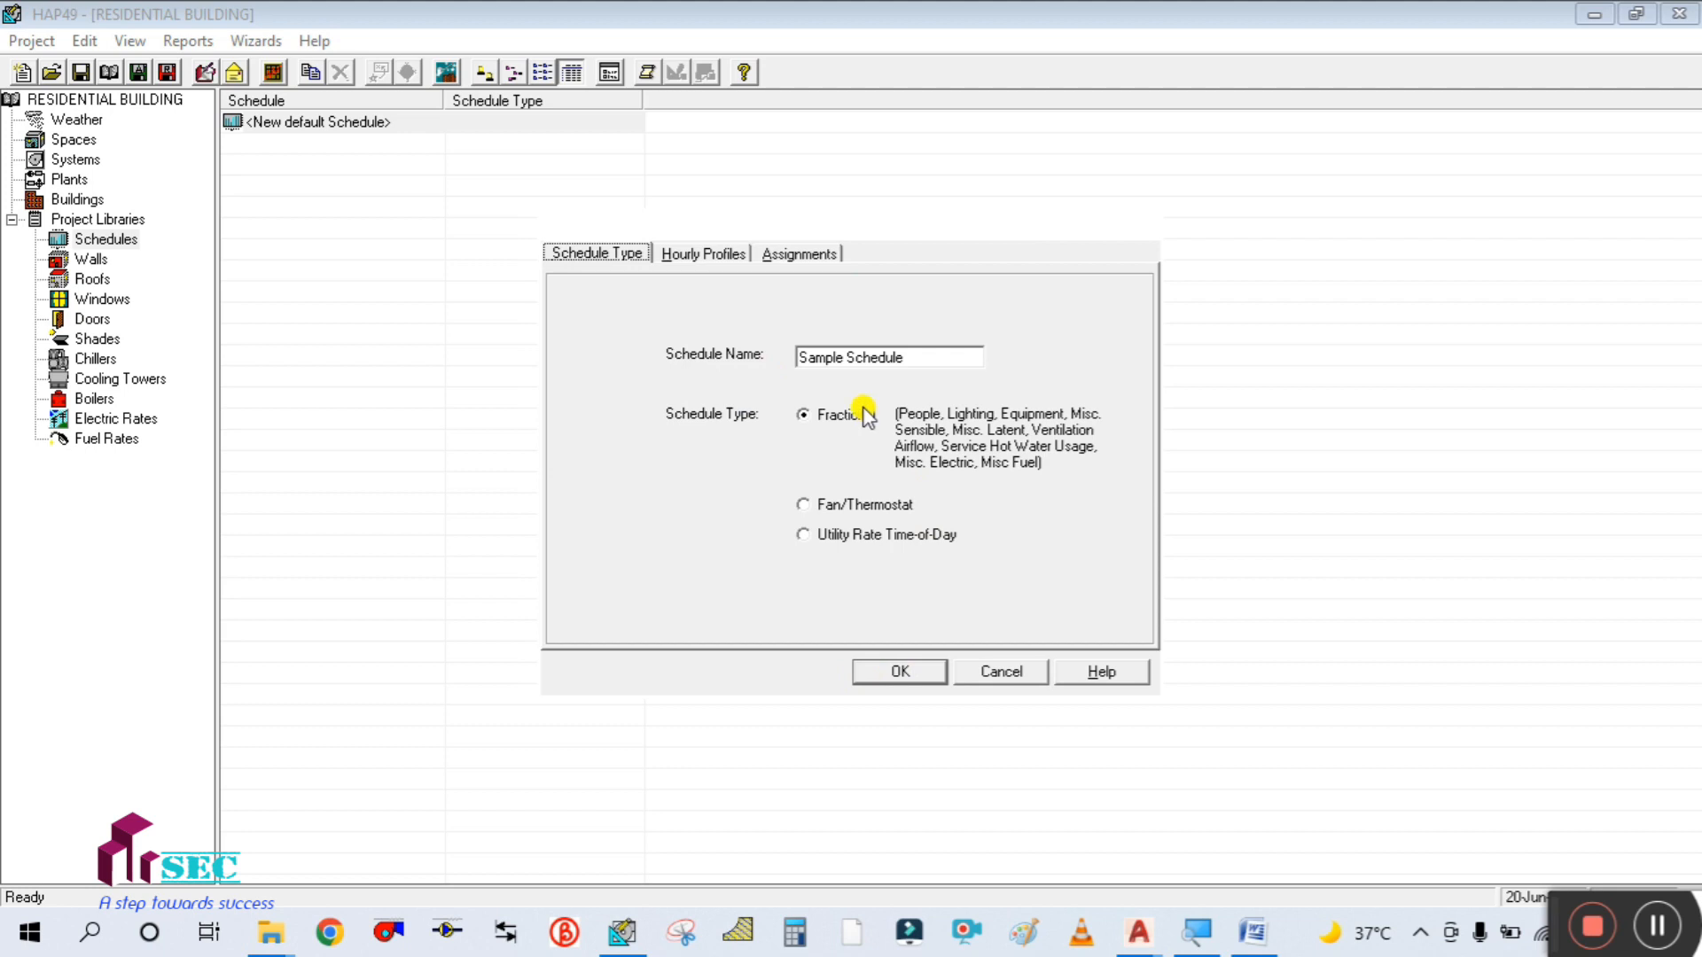
- Examine the new schedule's type options, hourly profiles and monthly profile assignments
left_click(671, 257)
left_click(802, 254)
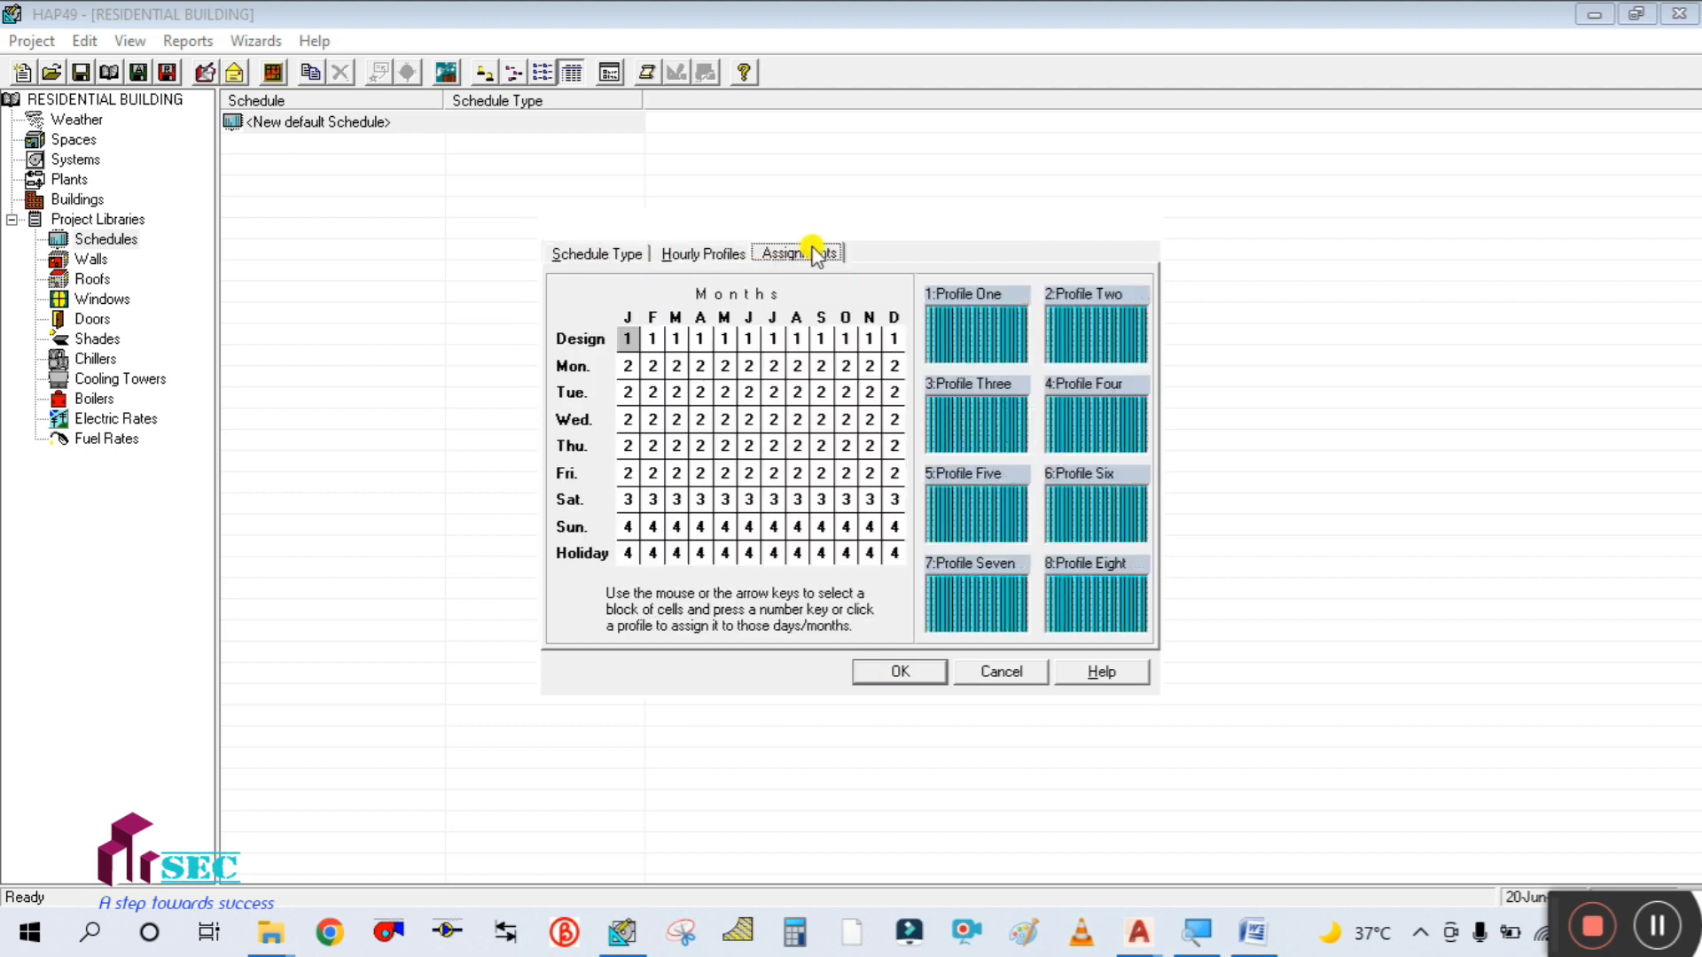
left_click(612, 257)
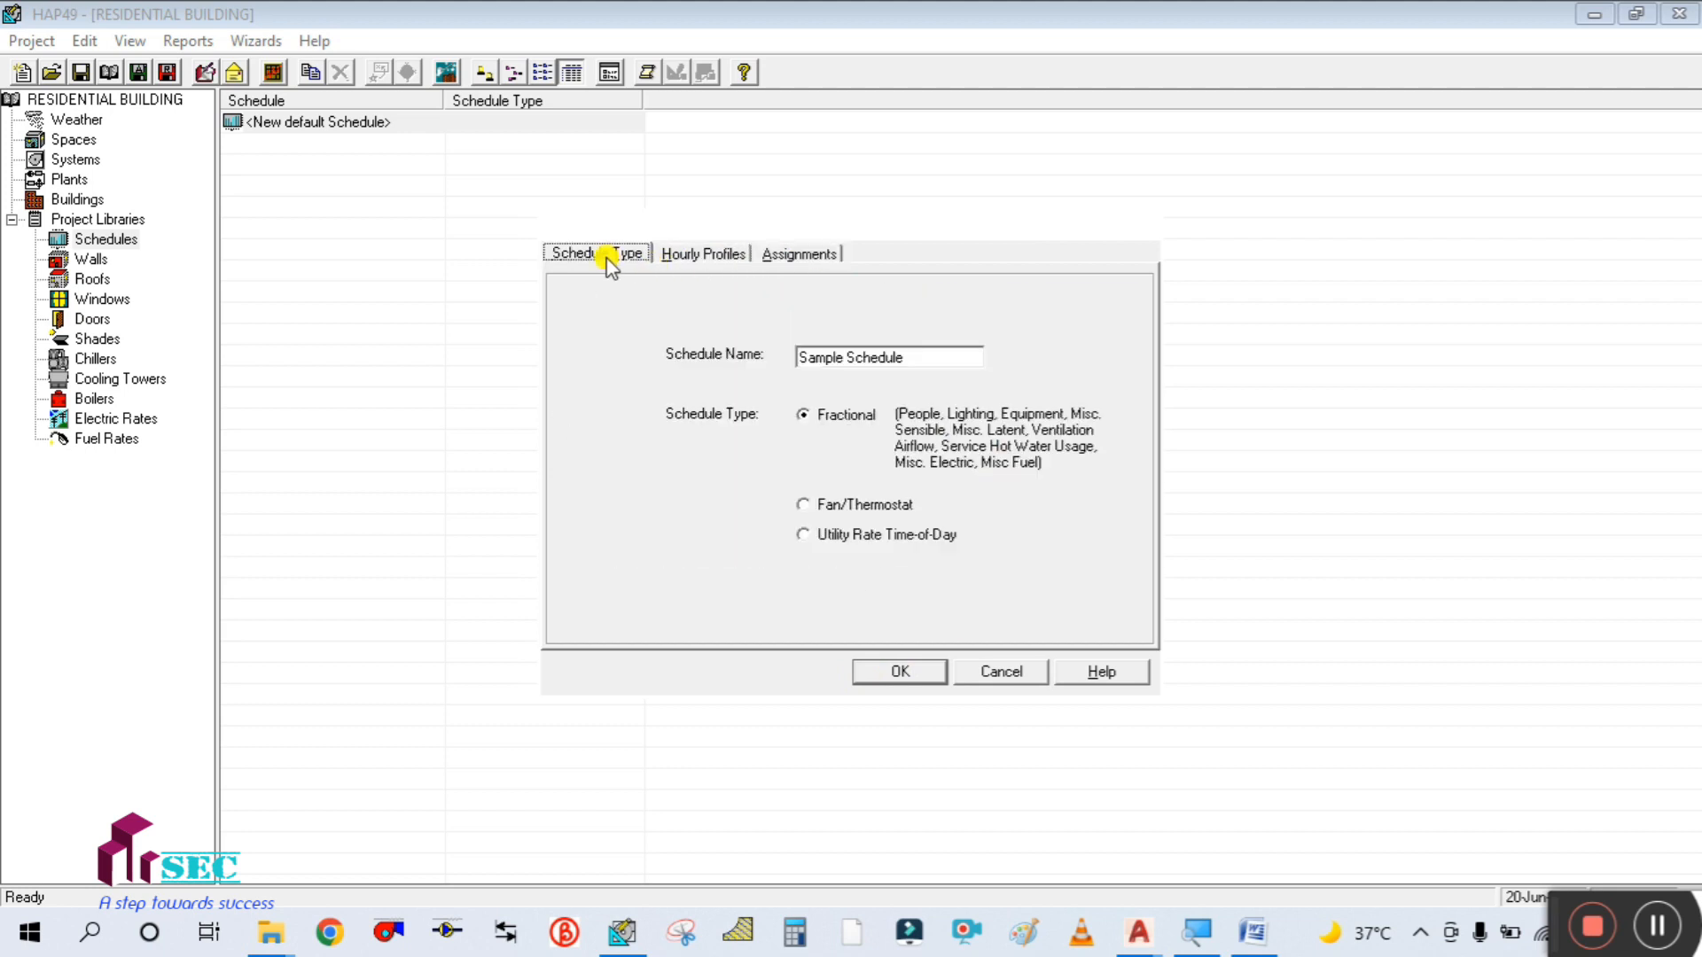
left_click(694, 262)
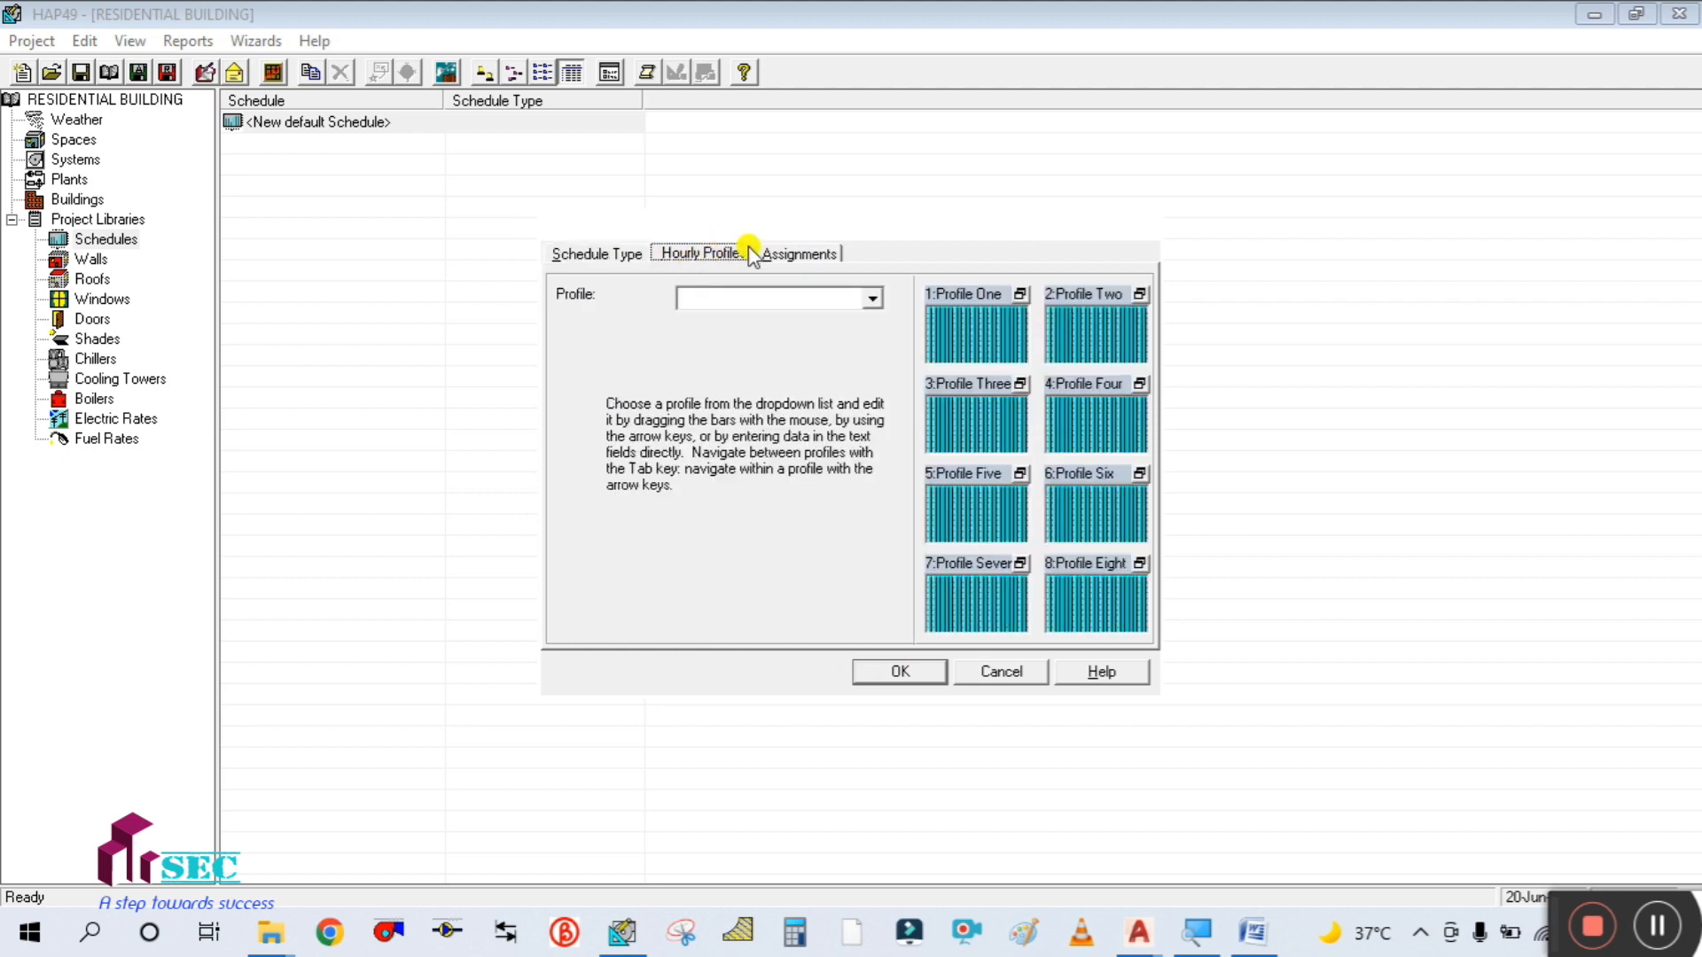
left_click(787, 254)
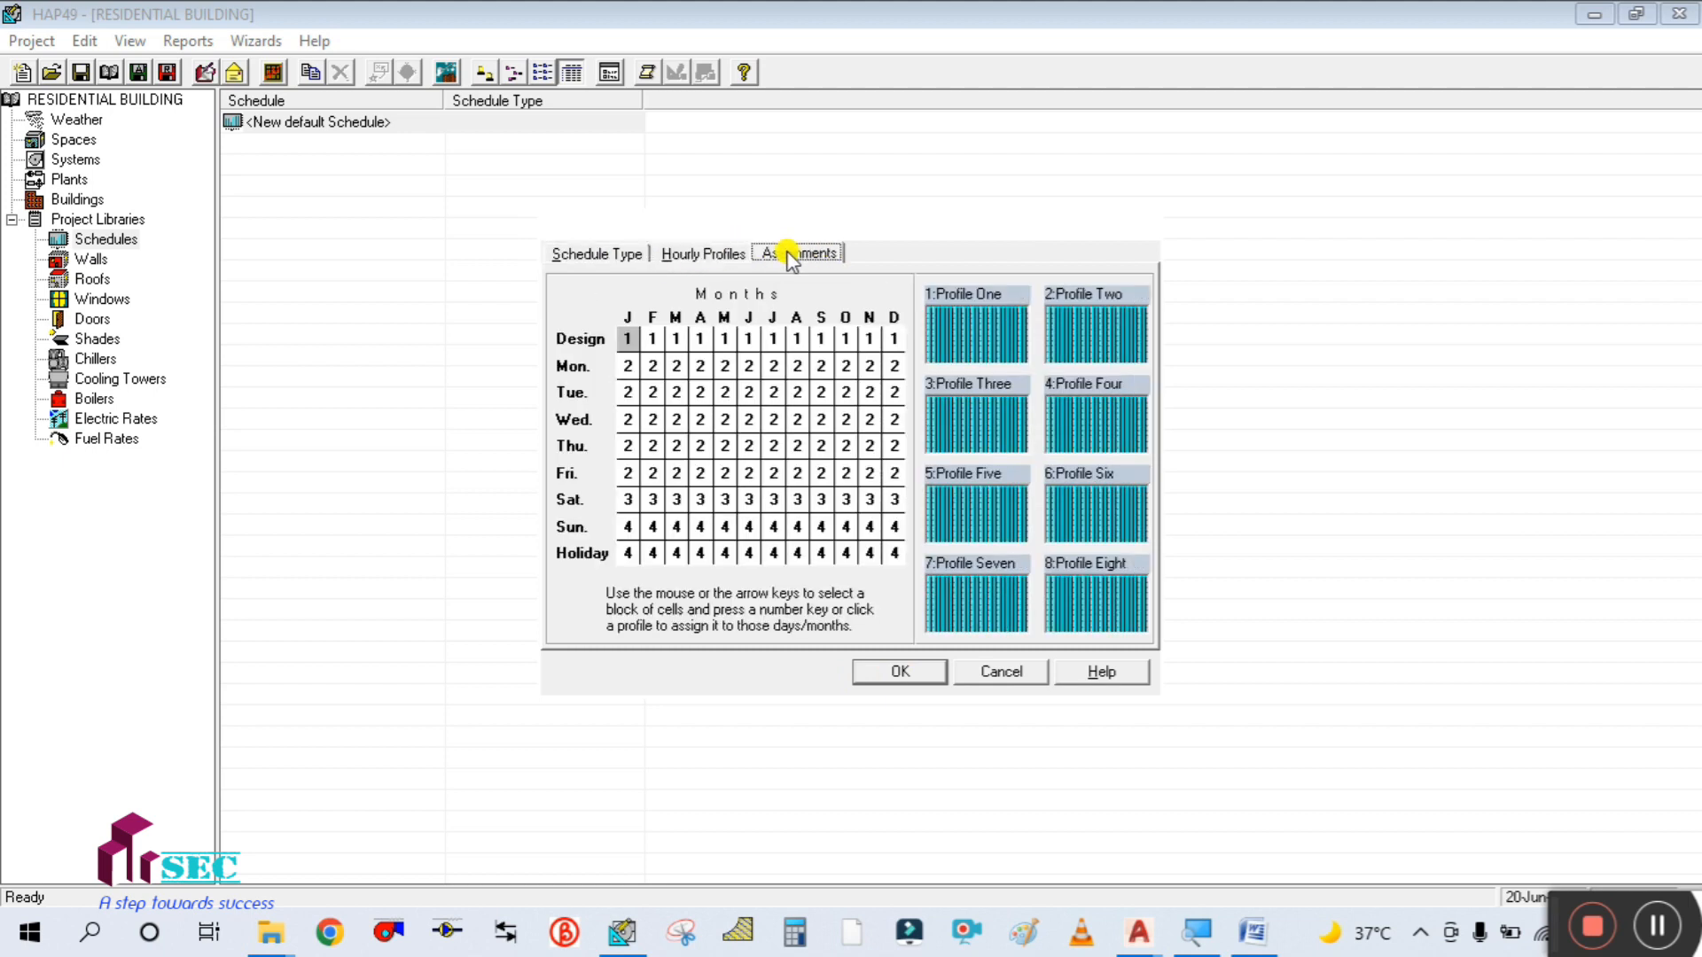
left_click(700, 256)
left_click(611, 254)
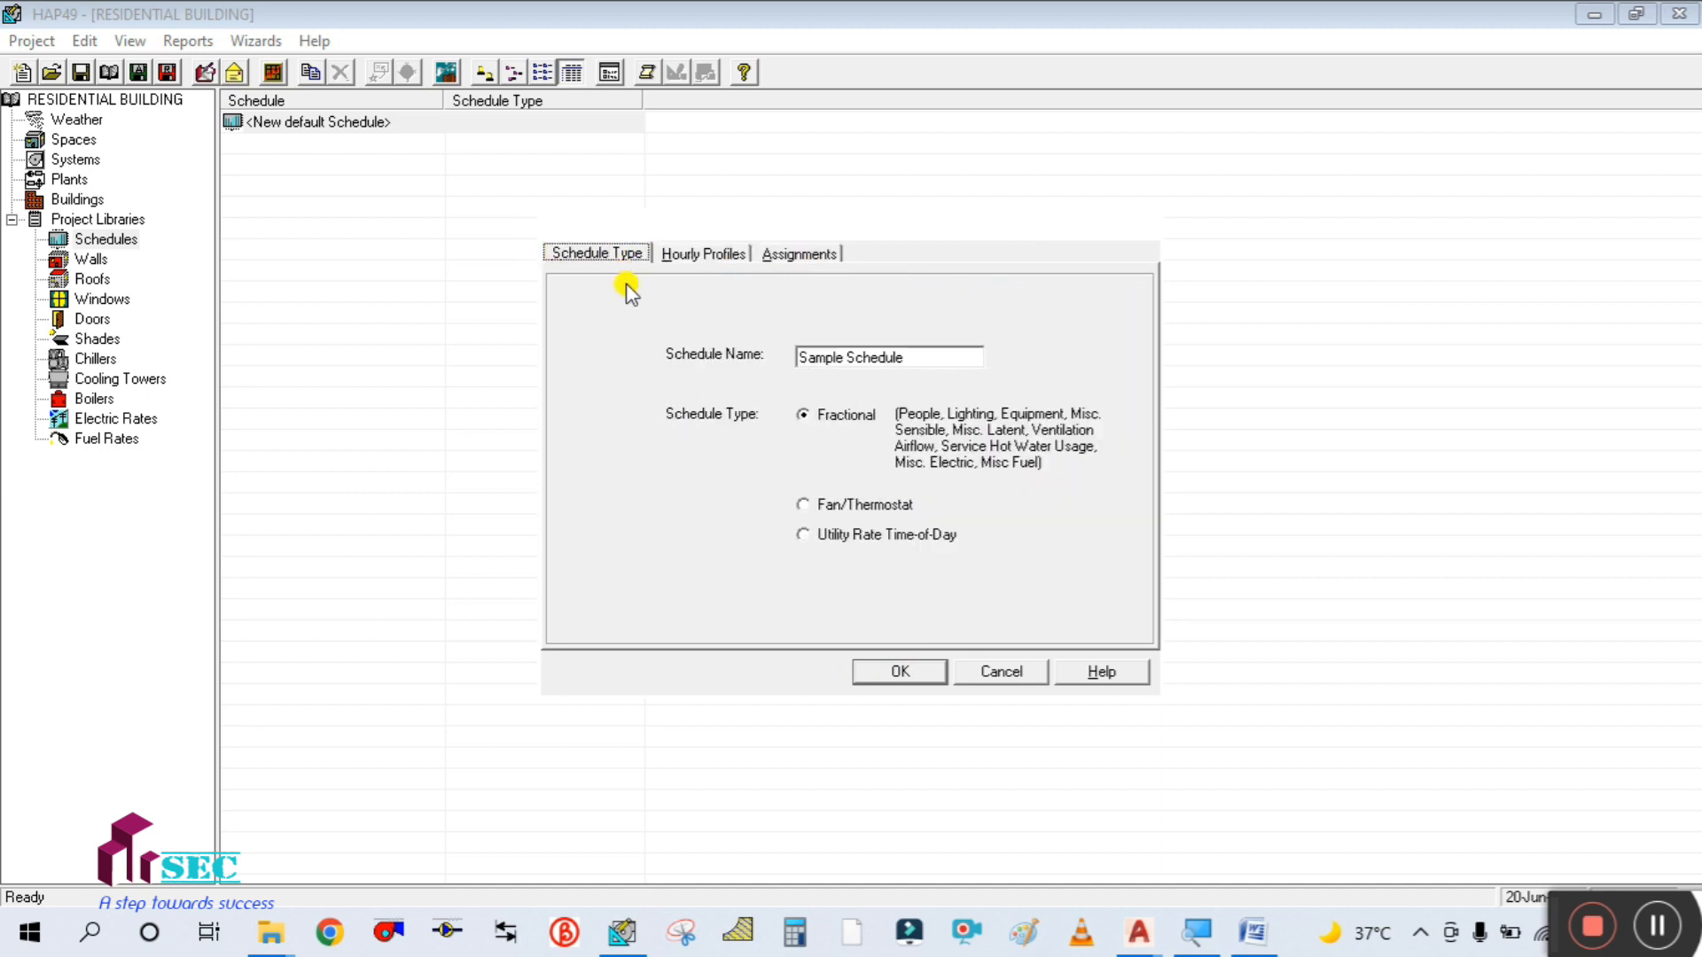
- Name the new fractional schedule PEOPLE and select Profile One among its hourly profiles
left_click(918, 359)
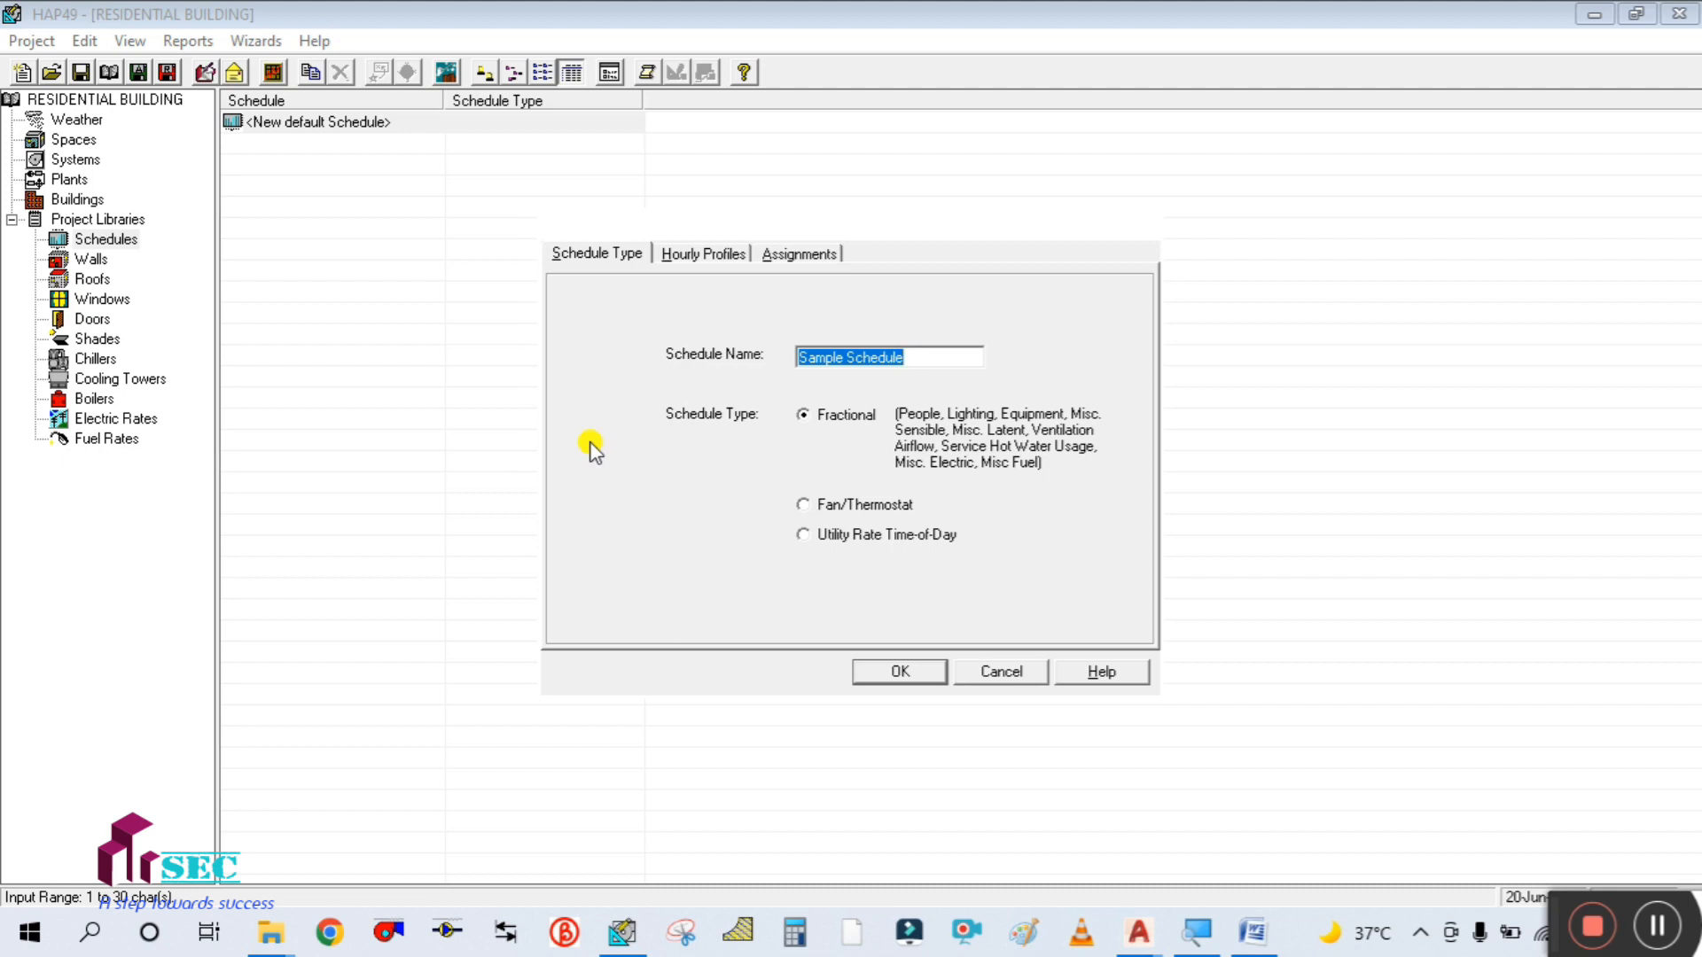
type("PEOPLE")
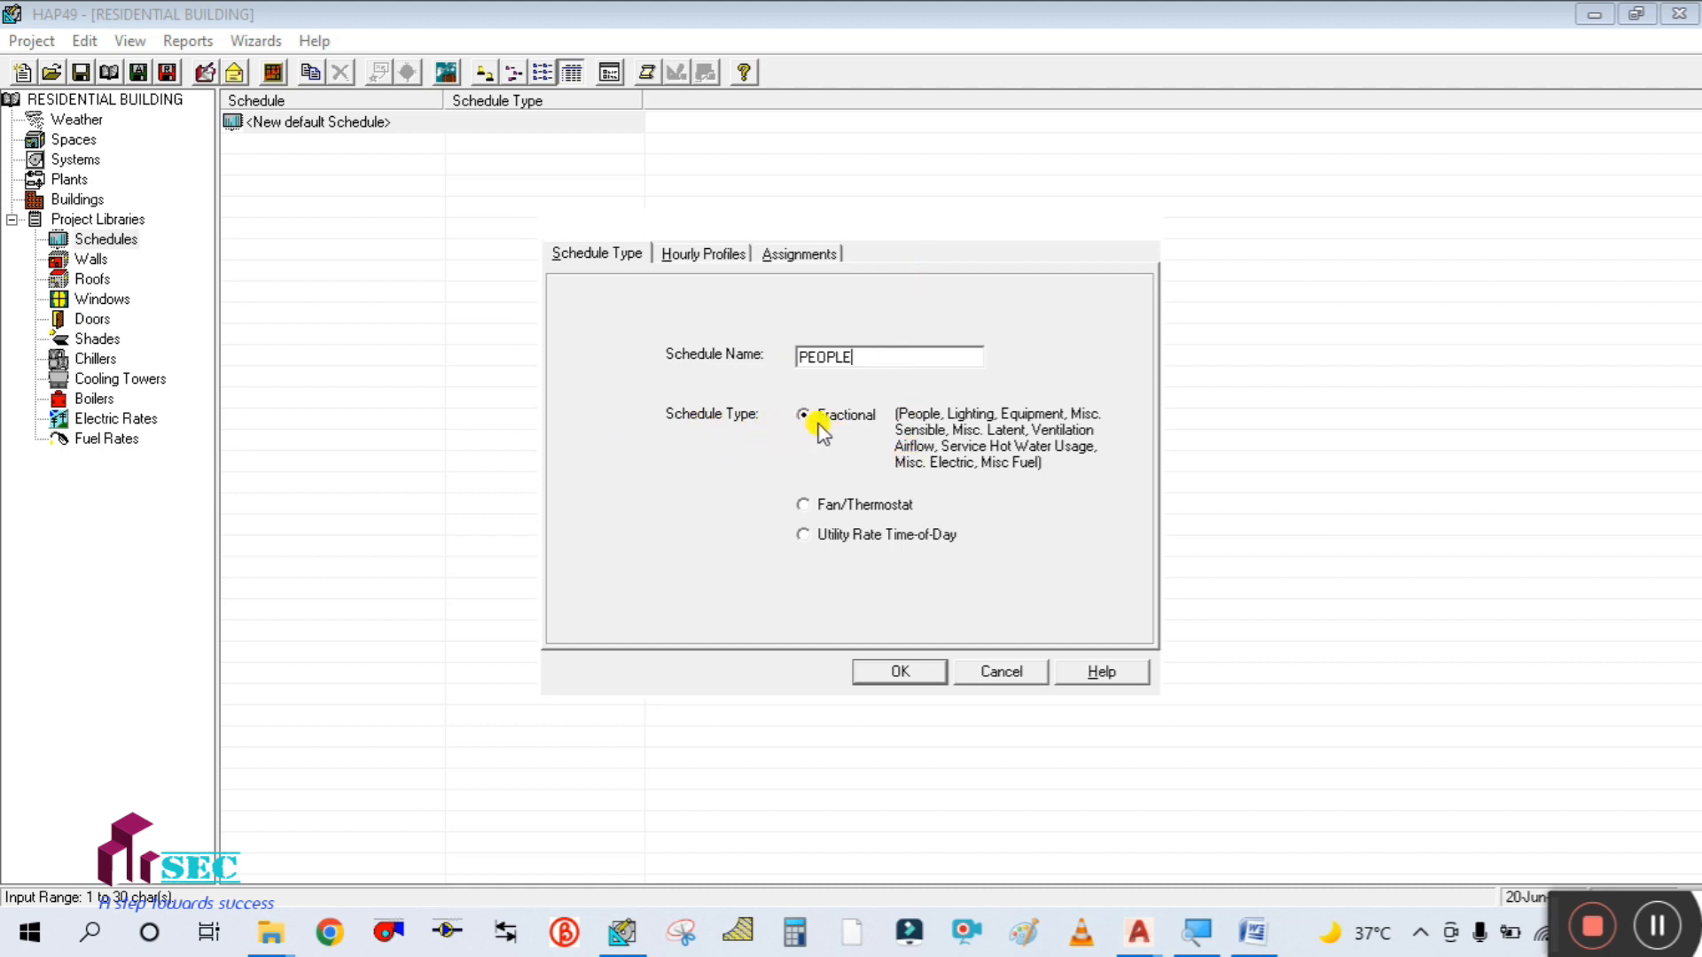
left_click(709, 253)
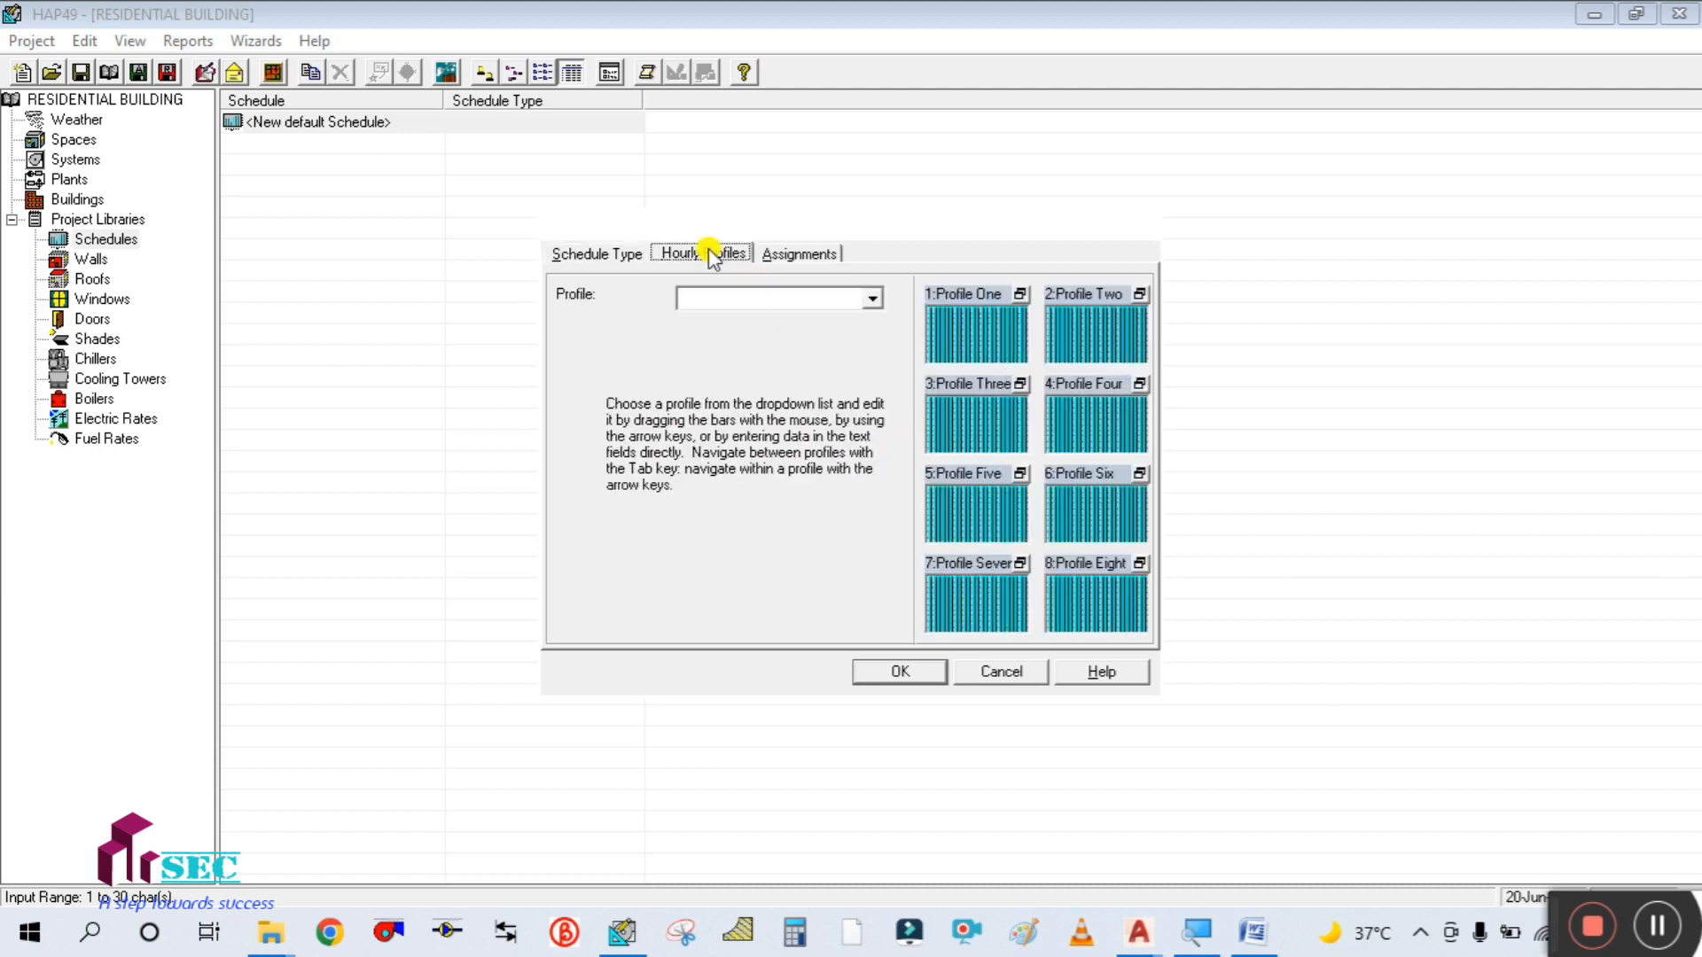
left_click(943, 346)
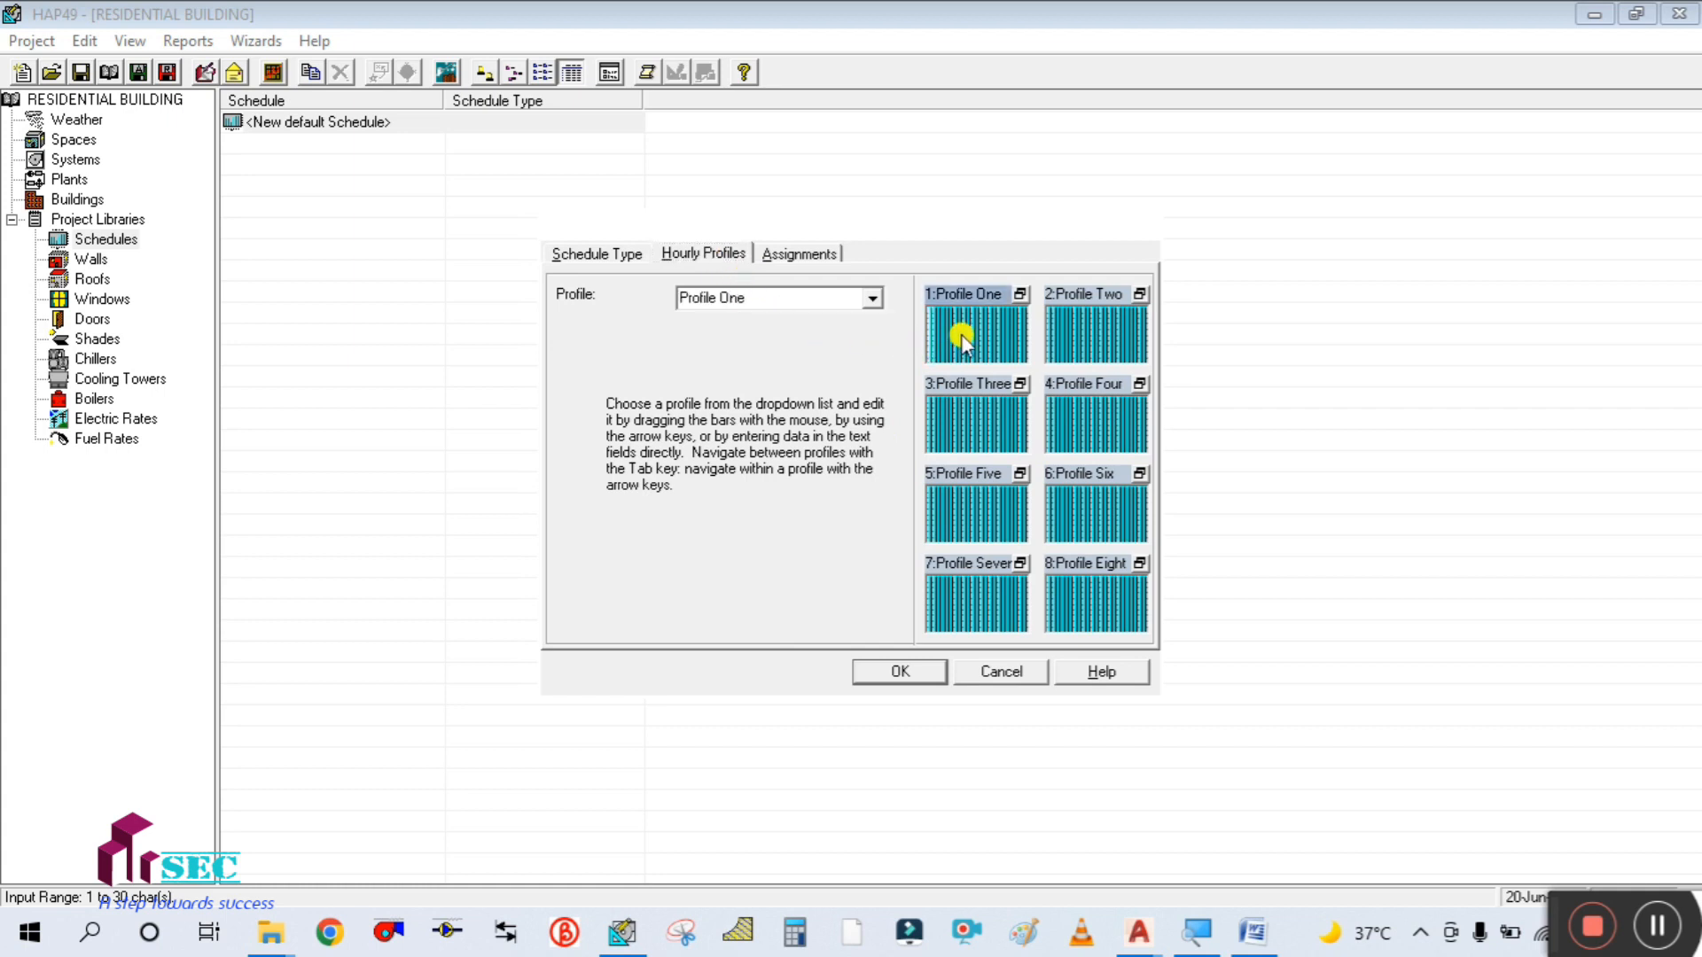
- Assign Profile One to every month and all day types from Design to Holiday, and accept the PEOPLE schedule
left_click(817, 255)
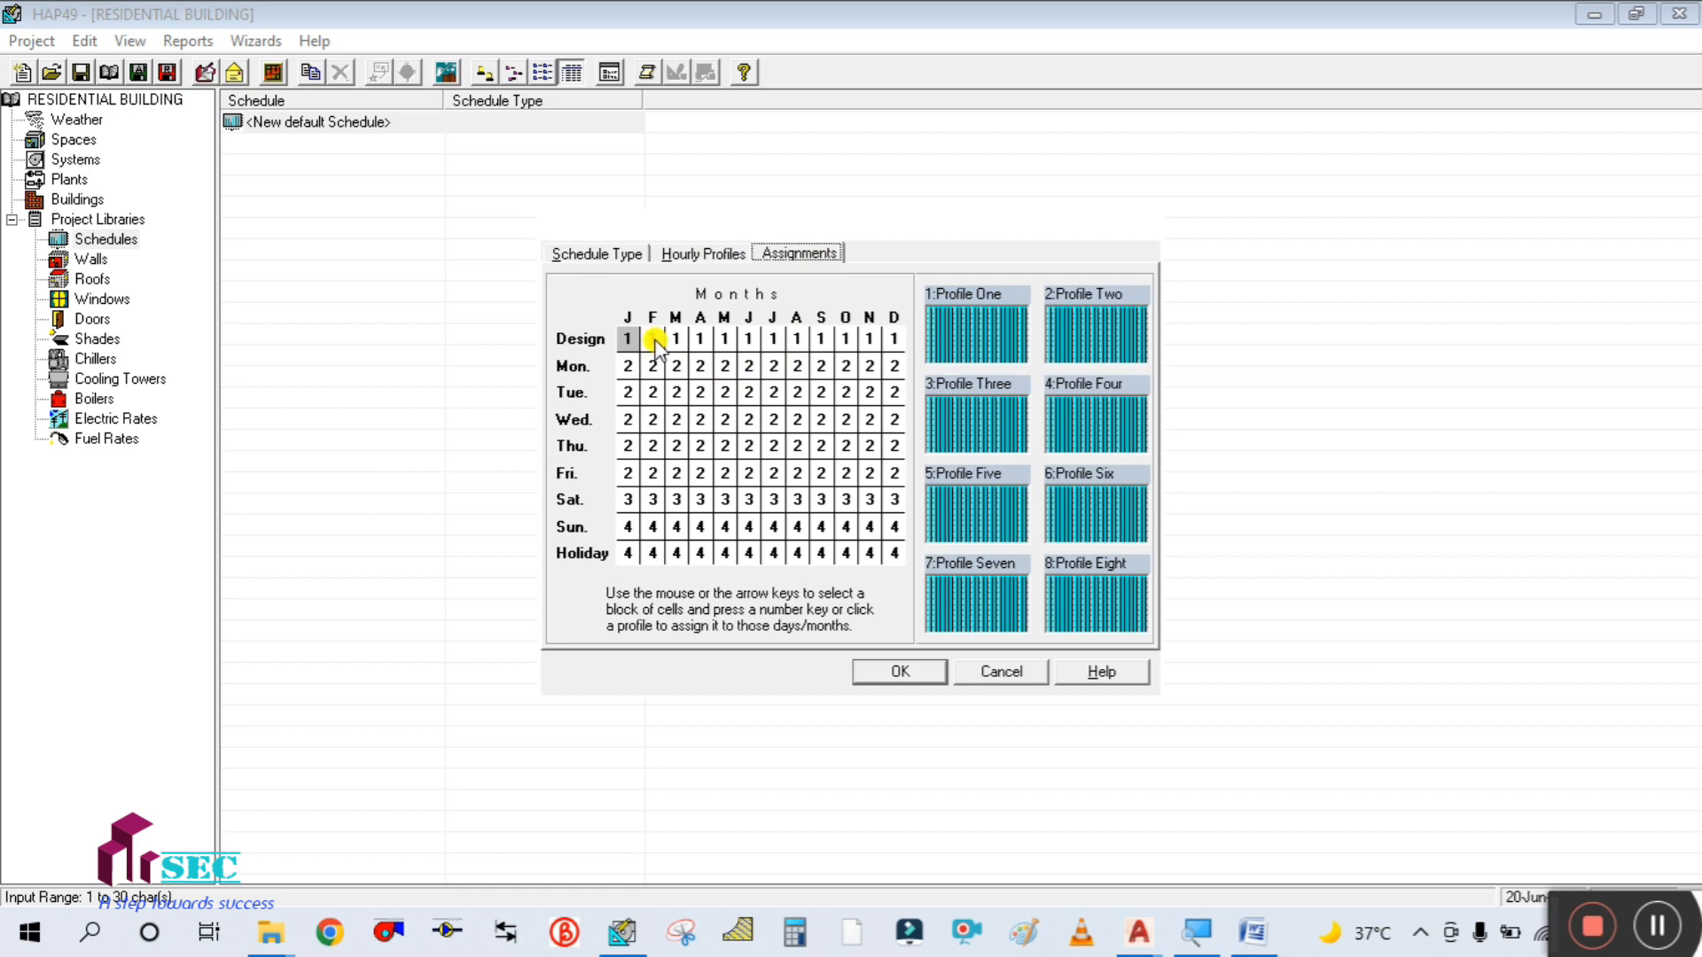
left_click_drag(631, 339, 891, 558)
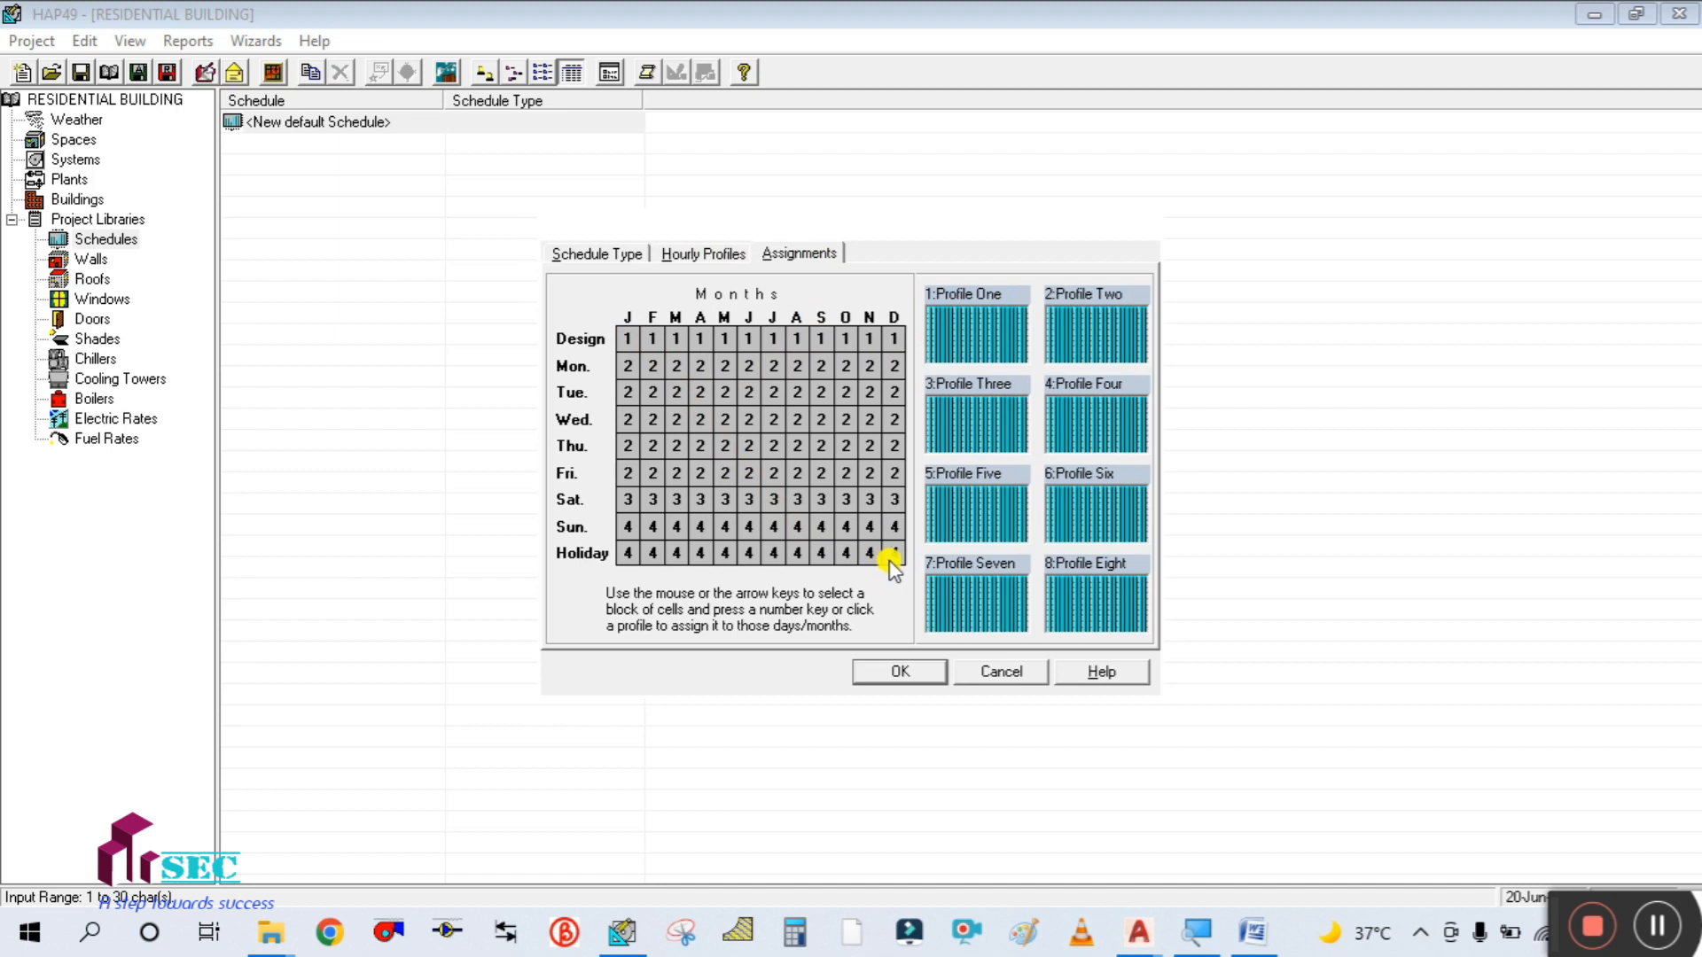
left_click(986, 332)
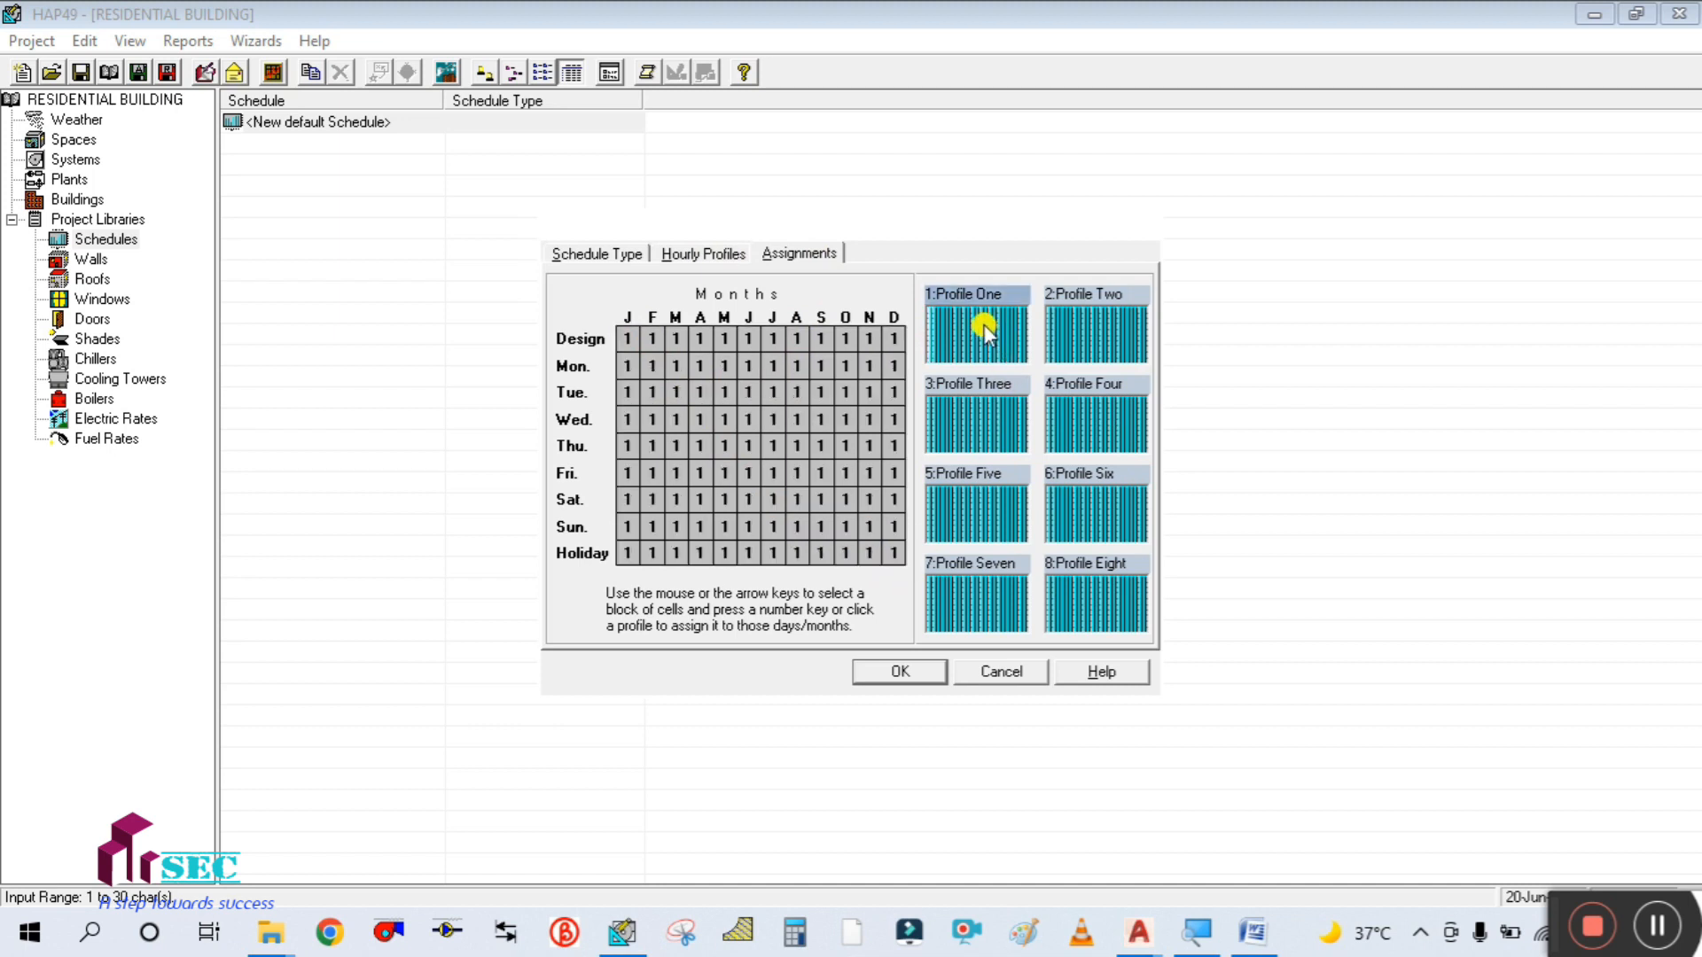
left_click(900, 673)
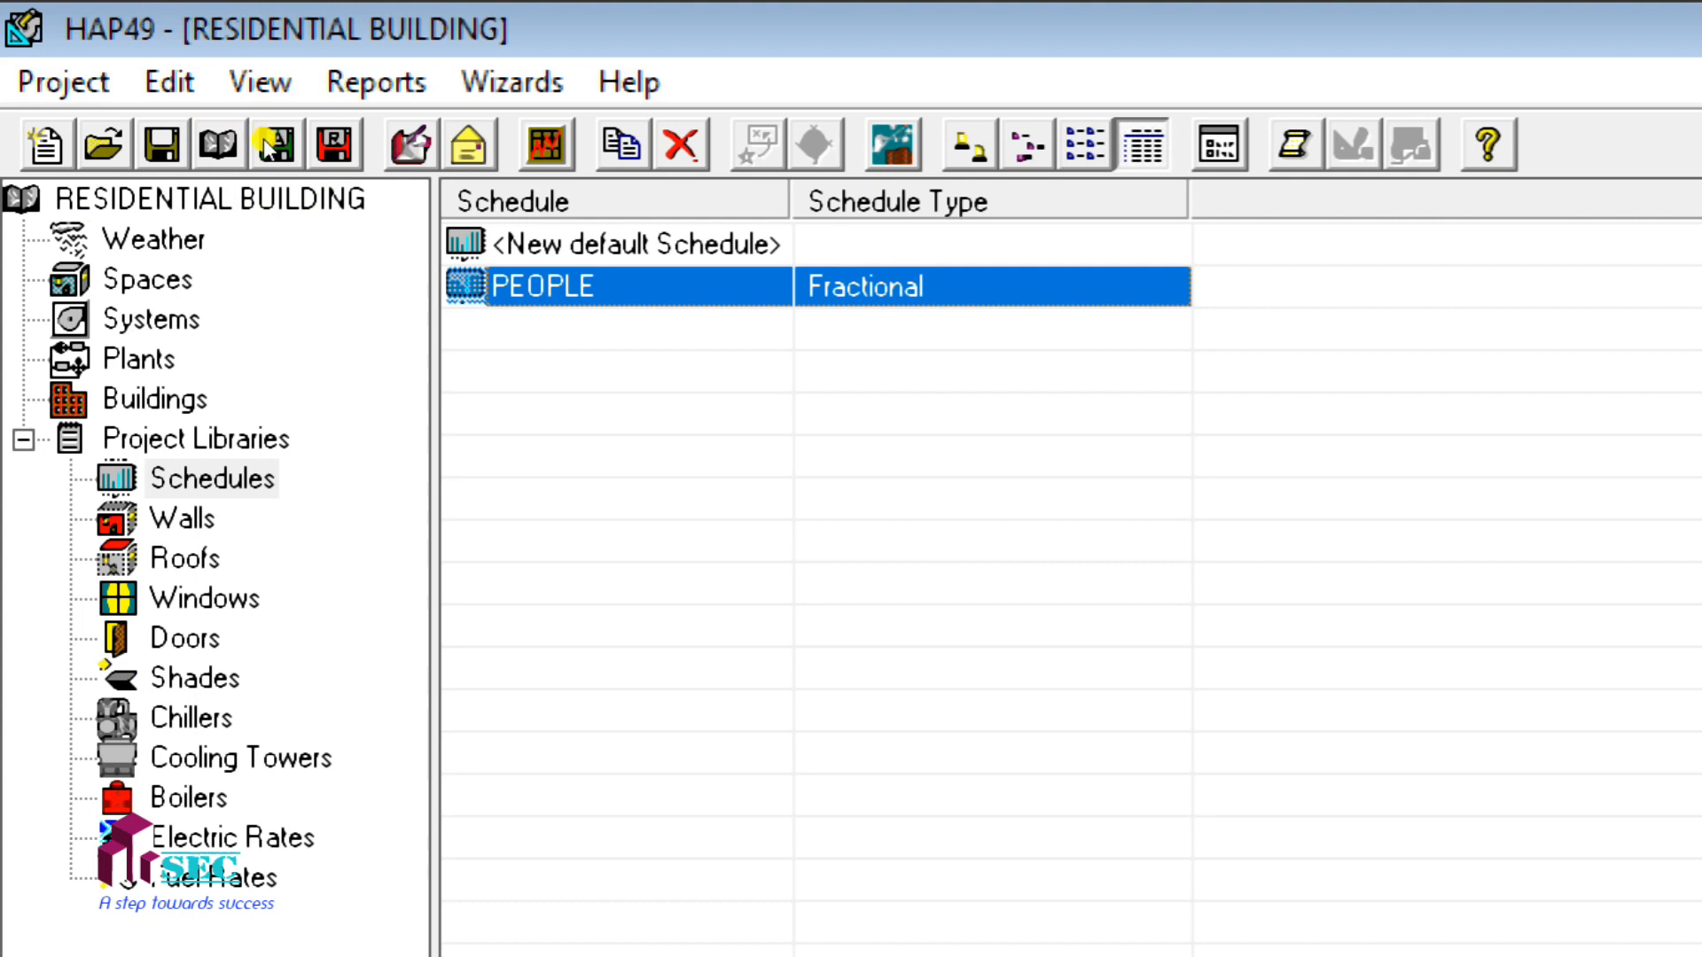
- Duplicate the PEOPLE schedule and name the copy LIGHTING, with Fractional as its schedule type
right_click(530, 282)
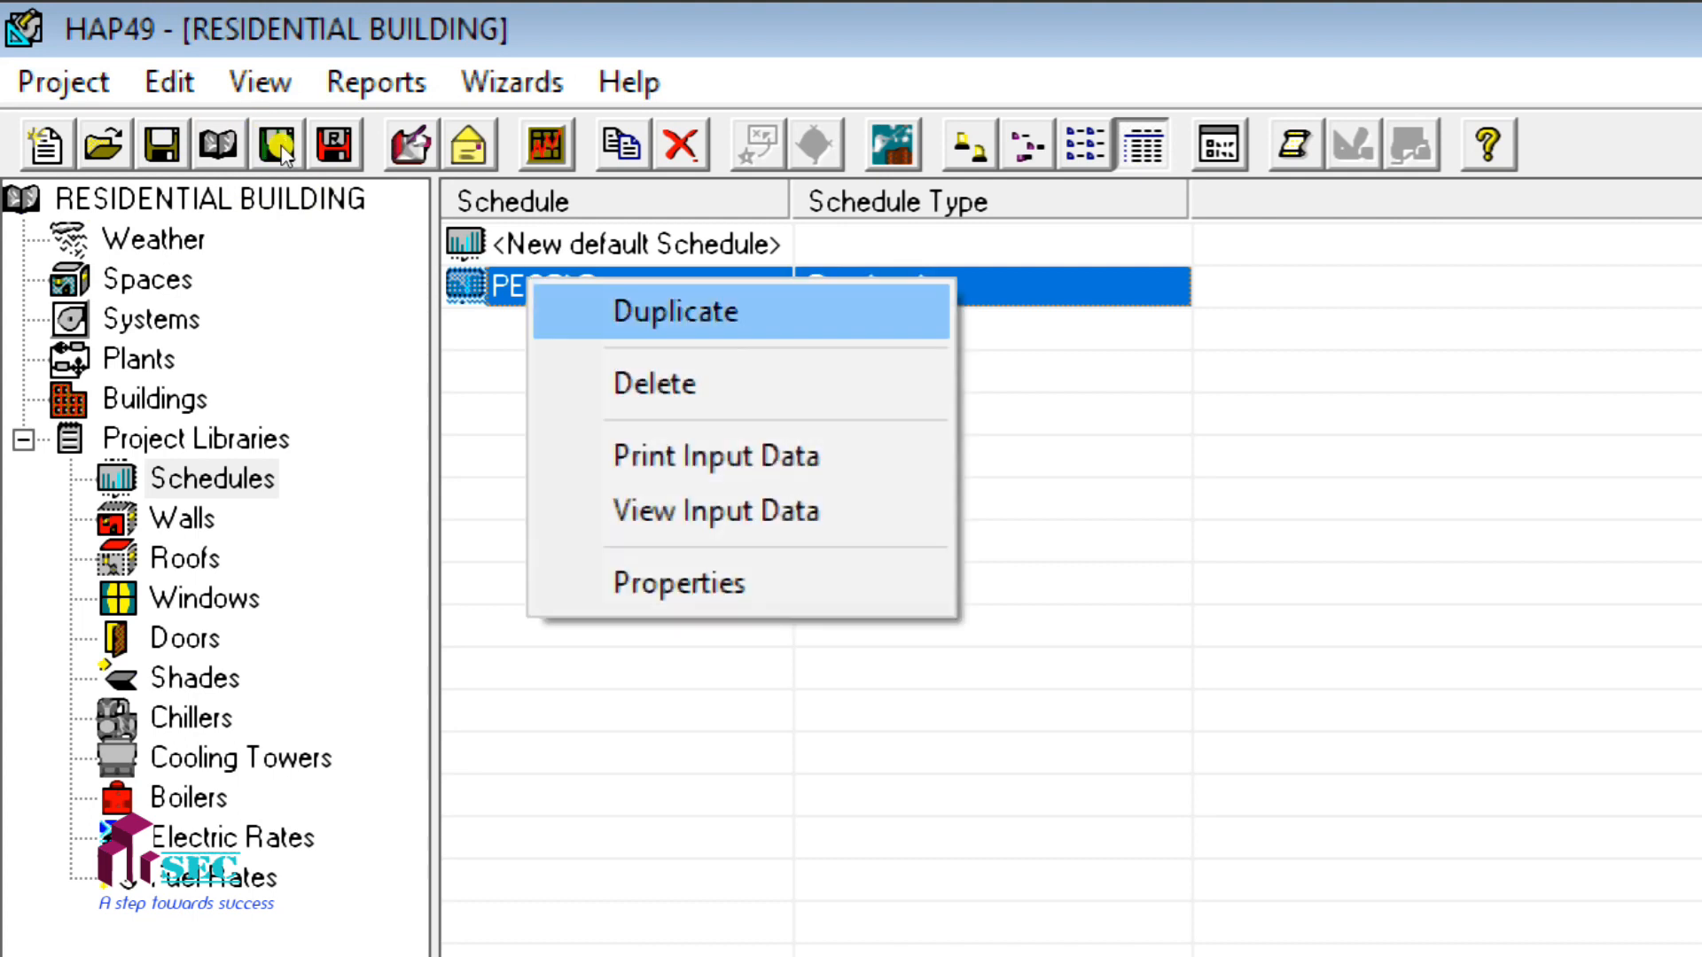
left_click(658, 308)
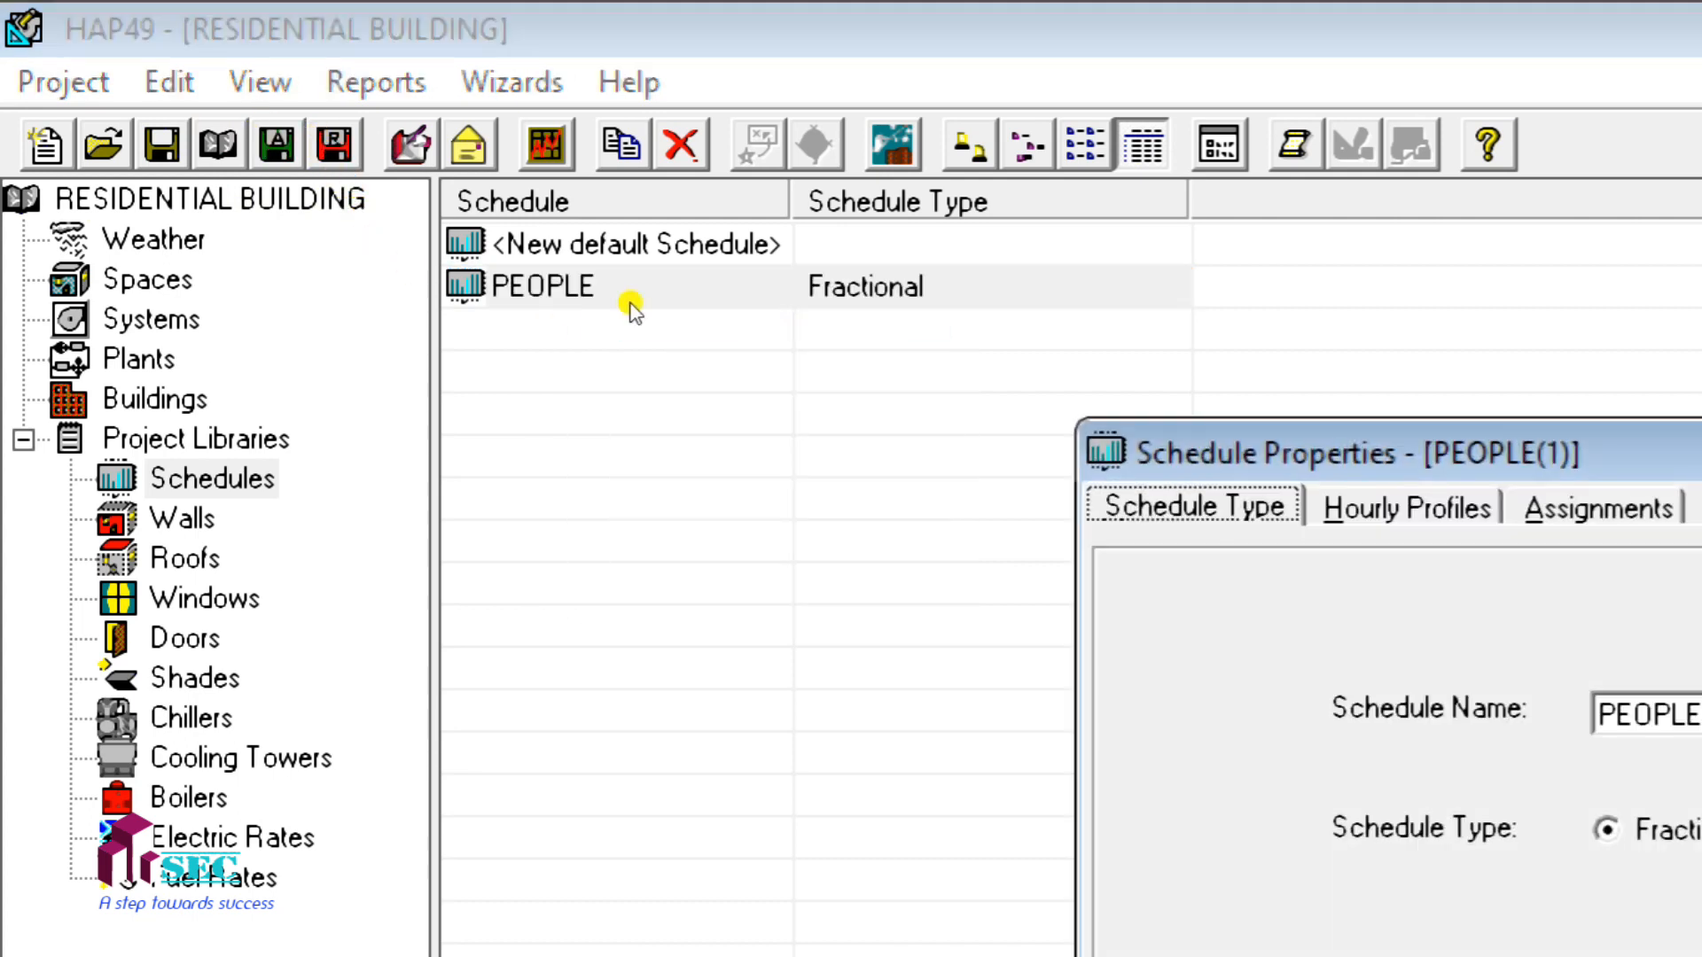
mouse_move(1438, 439)
left_mouse_down()
mouse_move(569, 172)
mouse_move(480, 77)
mouse_move(509, 58)
left_mouse_up()
key("Tab")
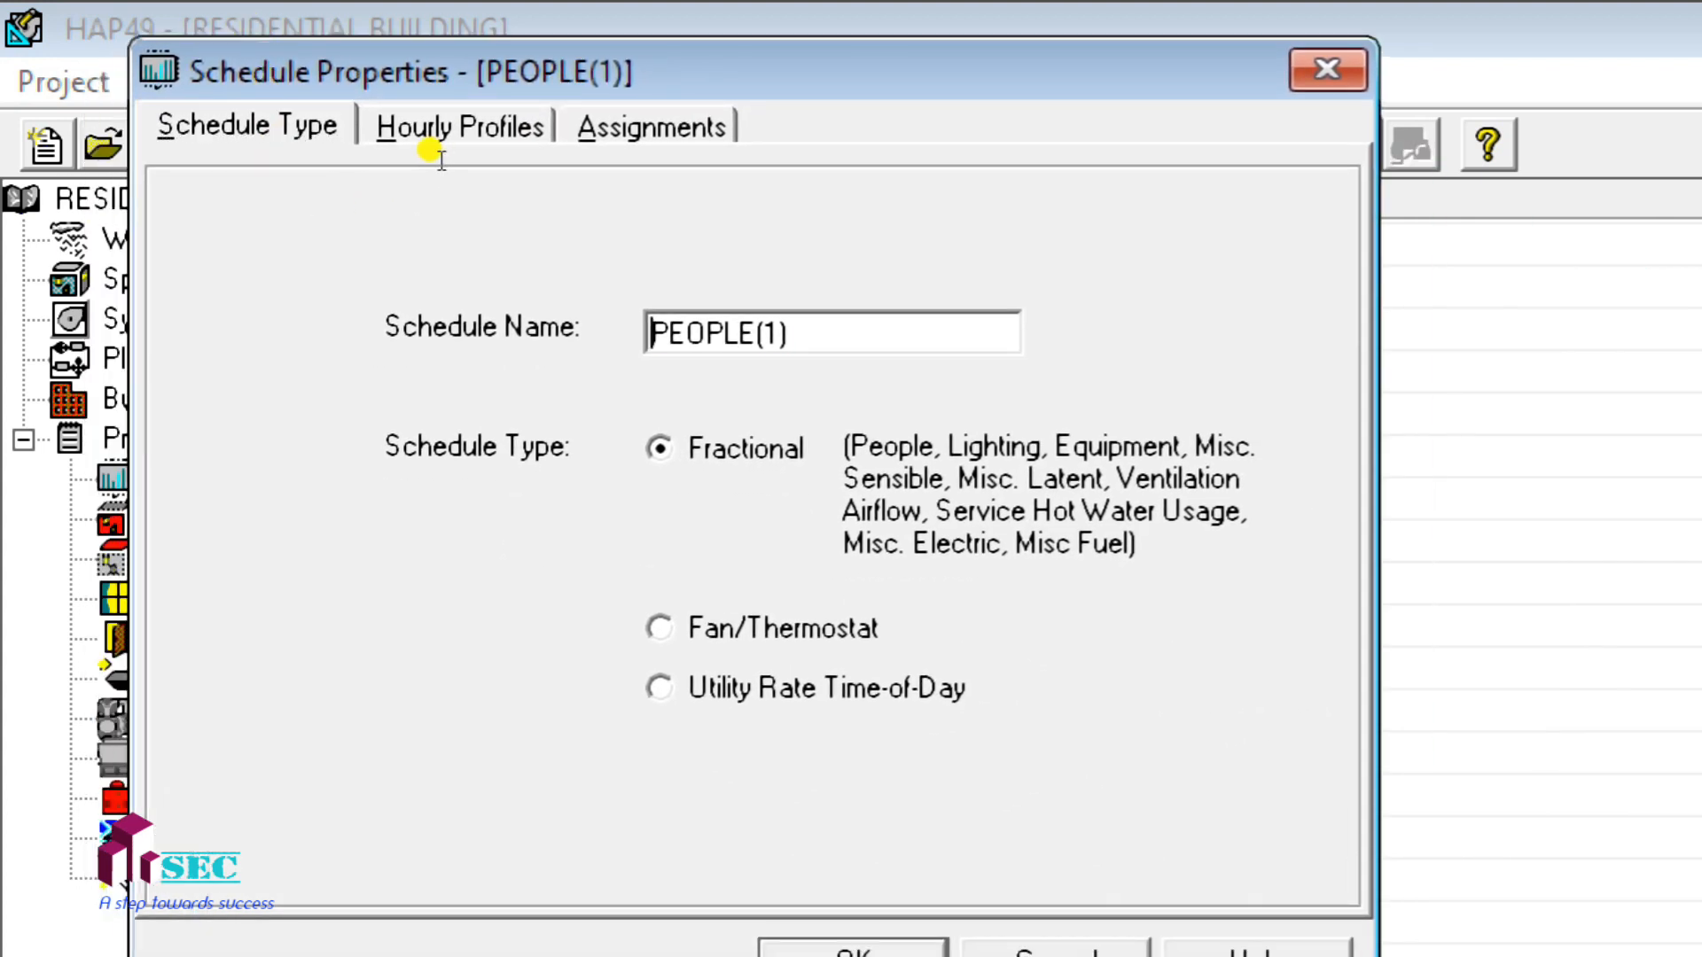
type("LIGH")
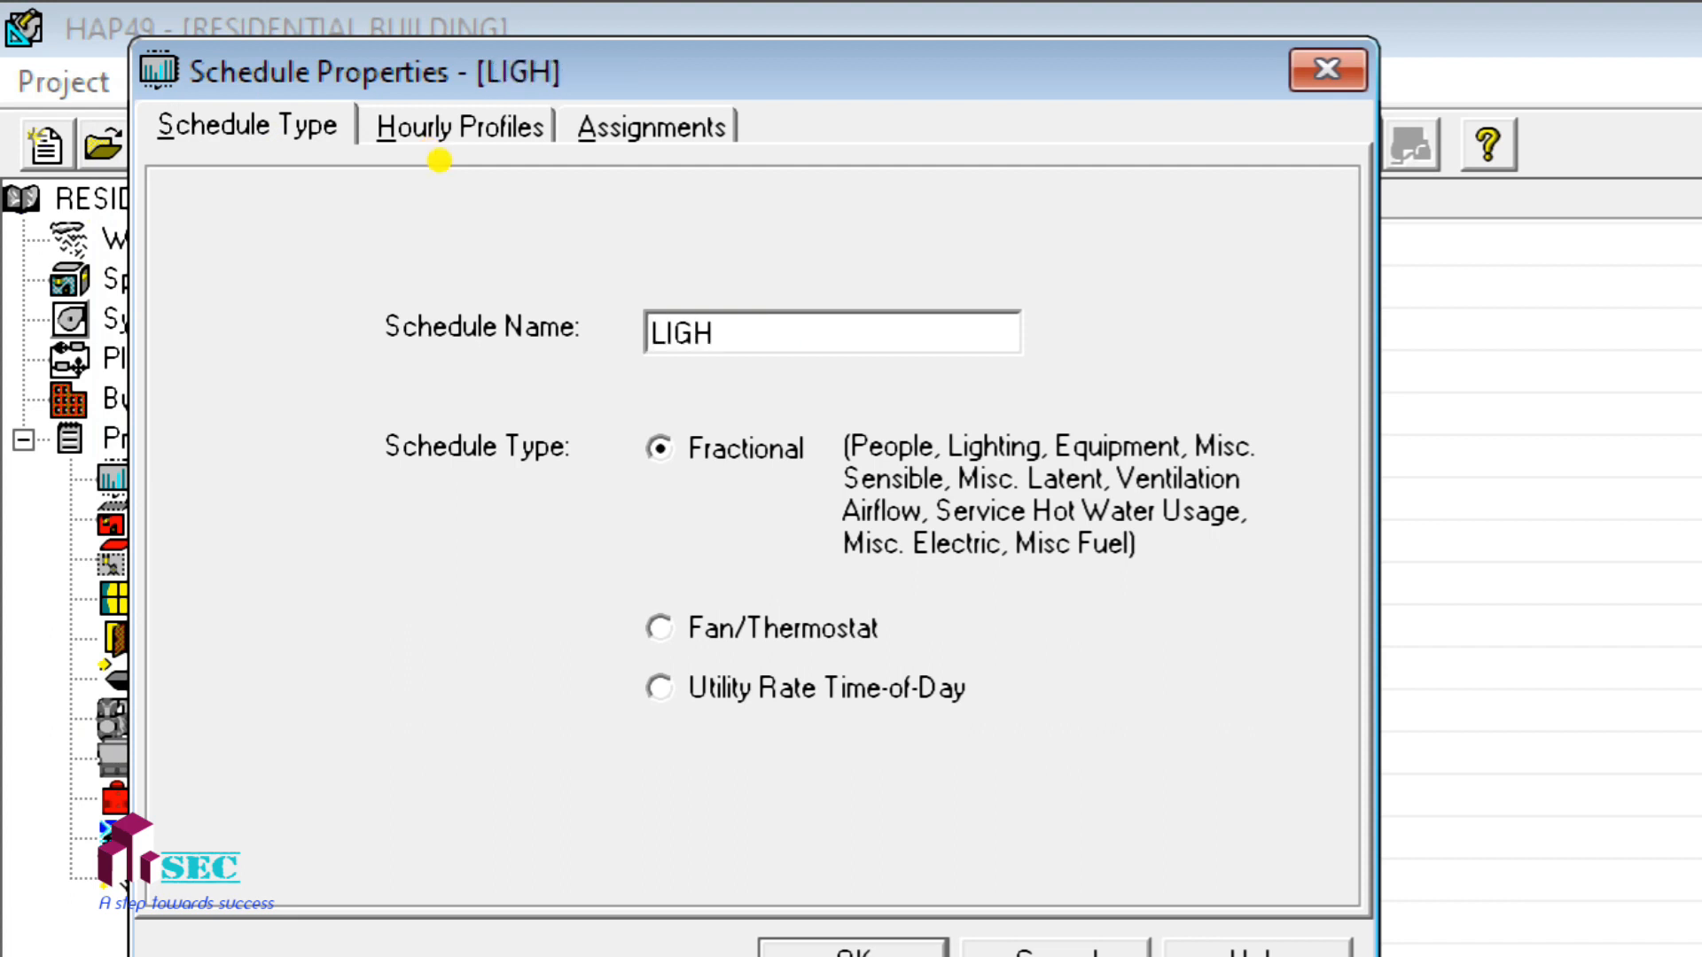
type("TING")
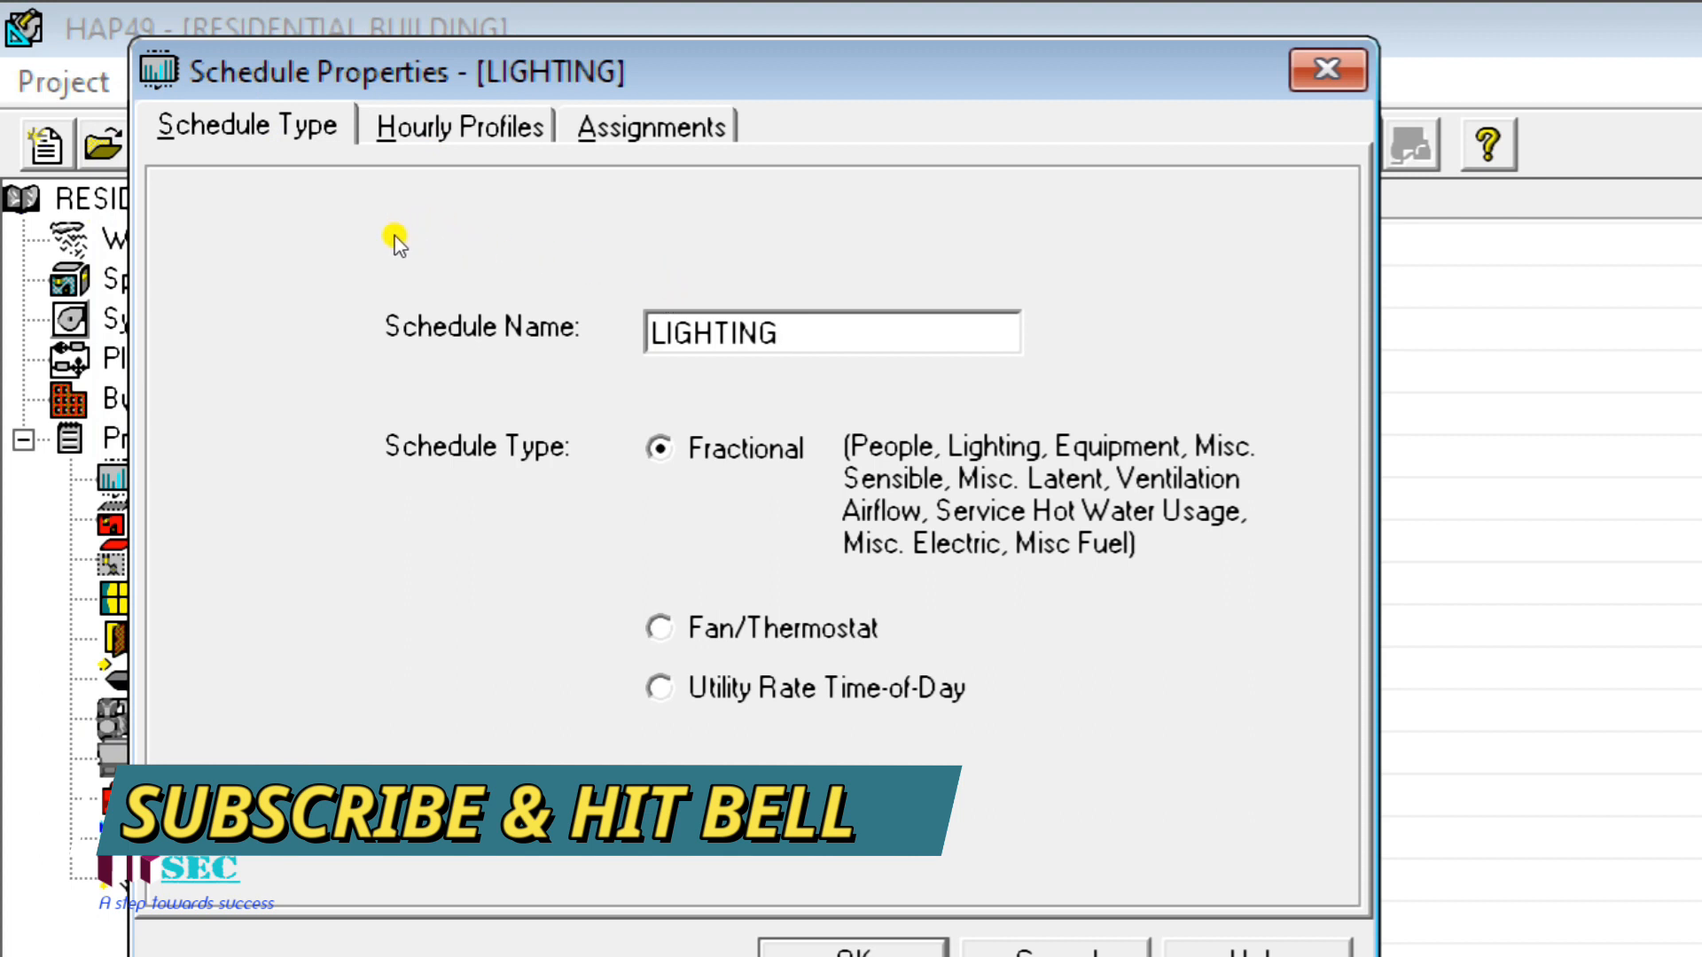
key("Tab")
key("Down")
key("Up")
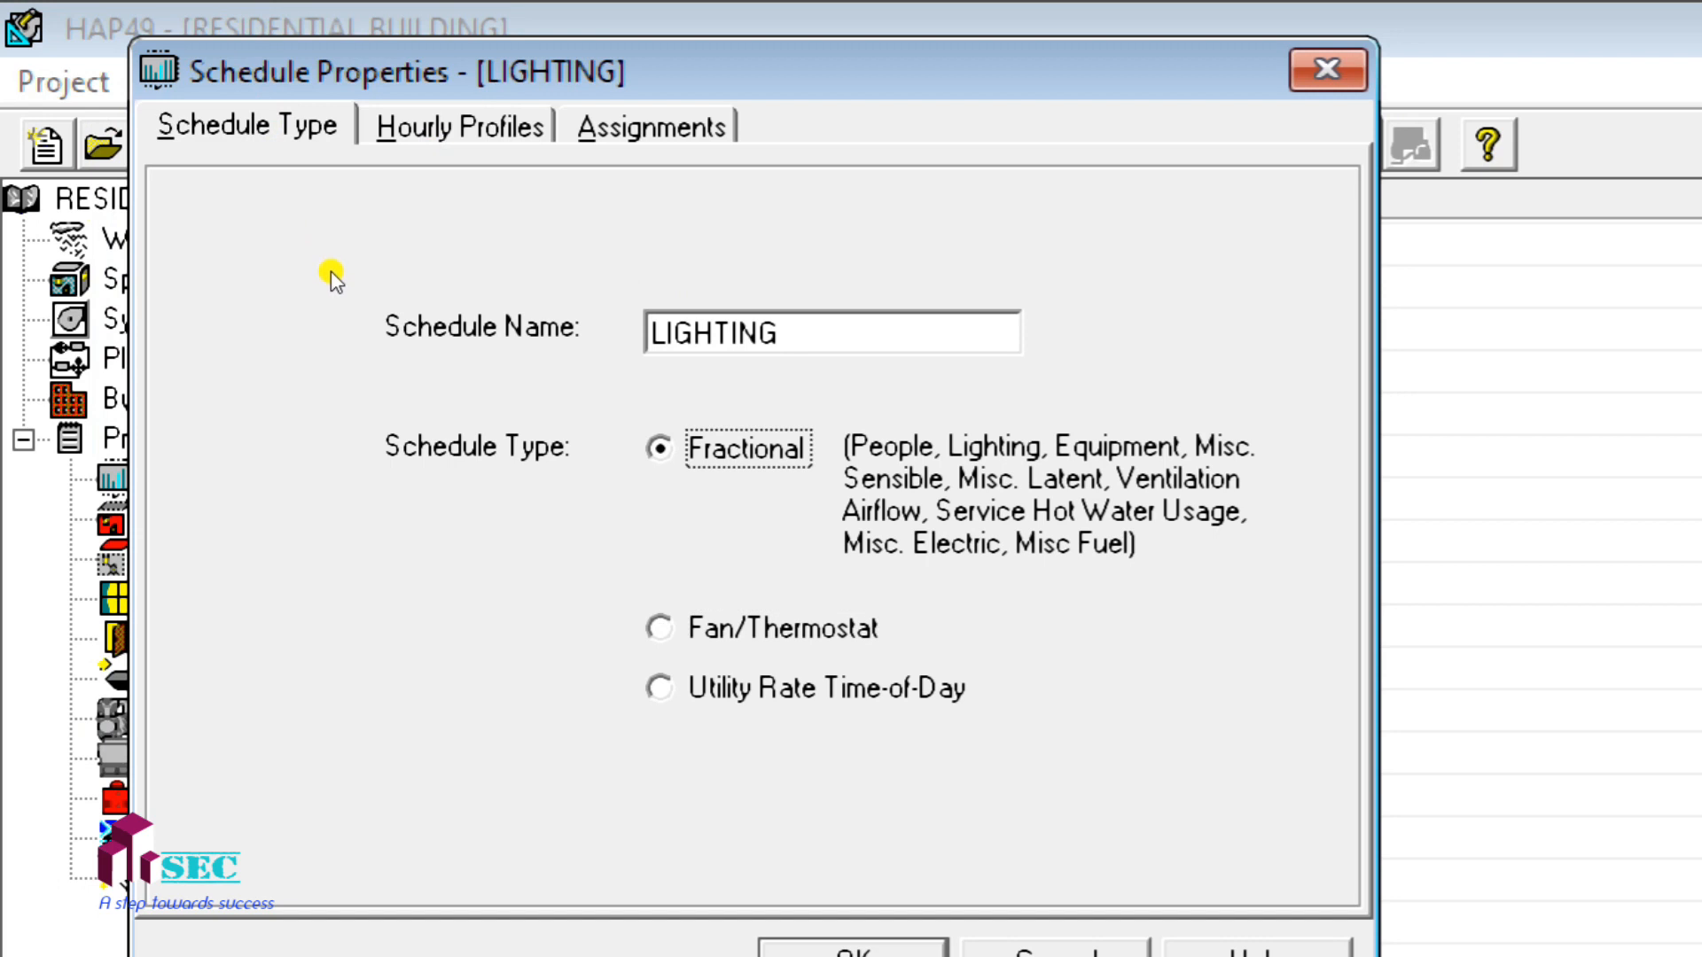
- Select Profile One for the LIGHTING schedule, assign it to all months and day types, and accept the schedule
key("alt+h")
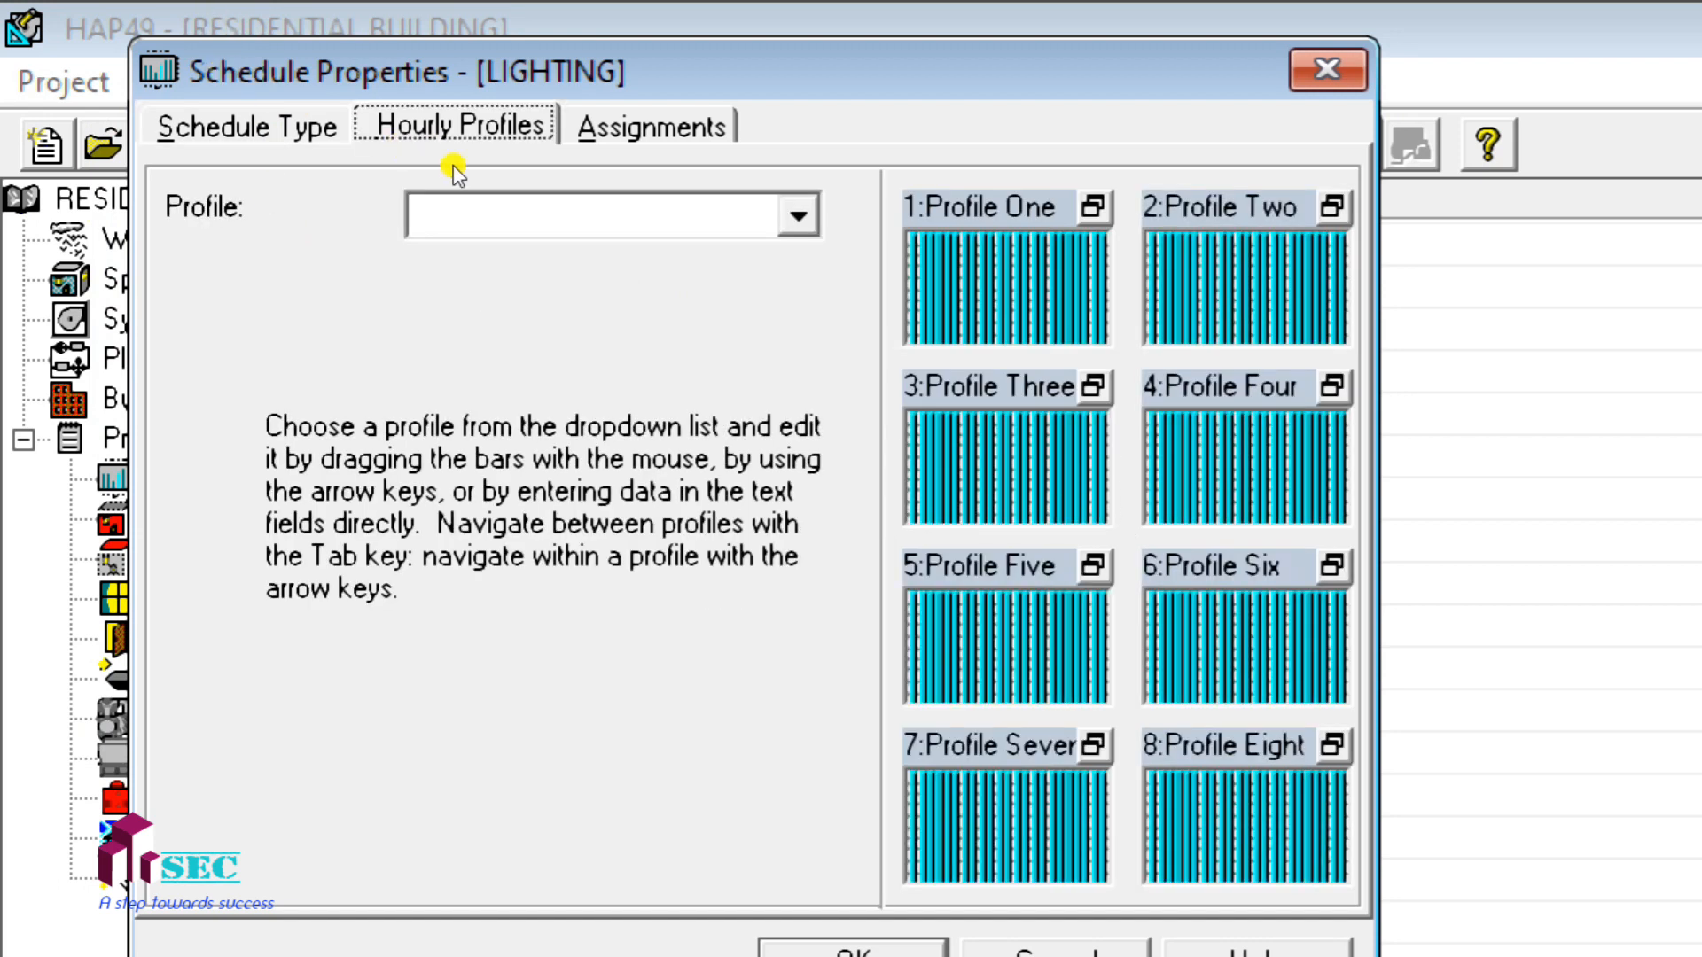
key("Tab")
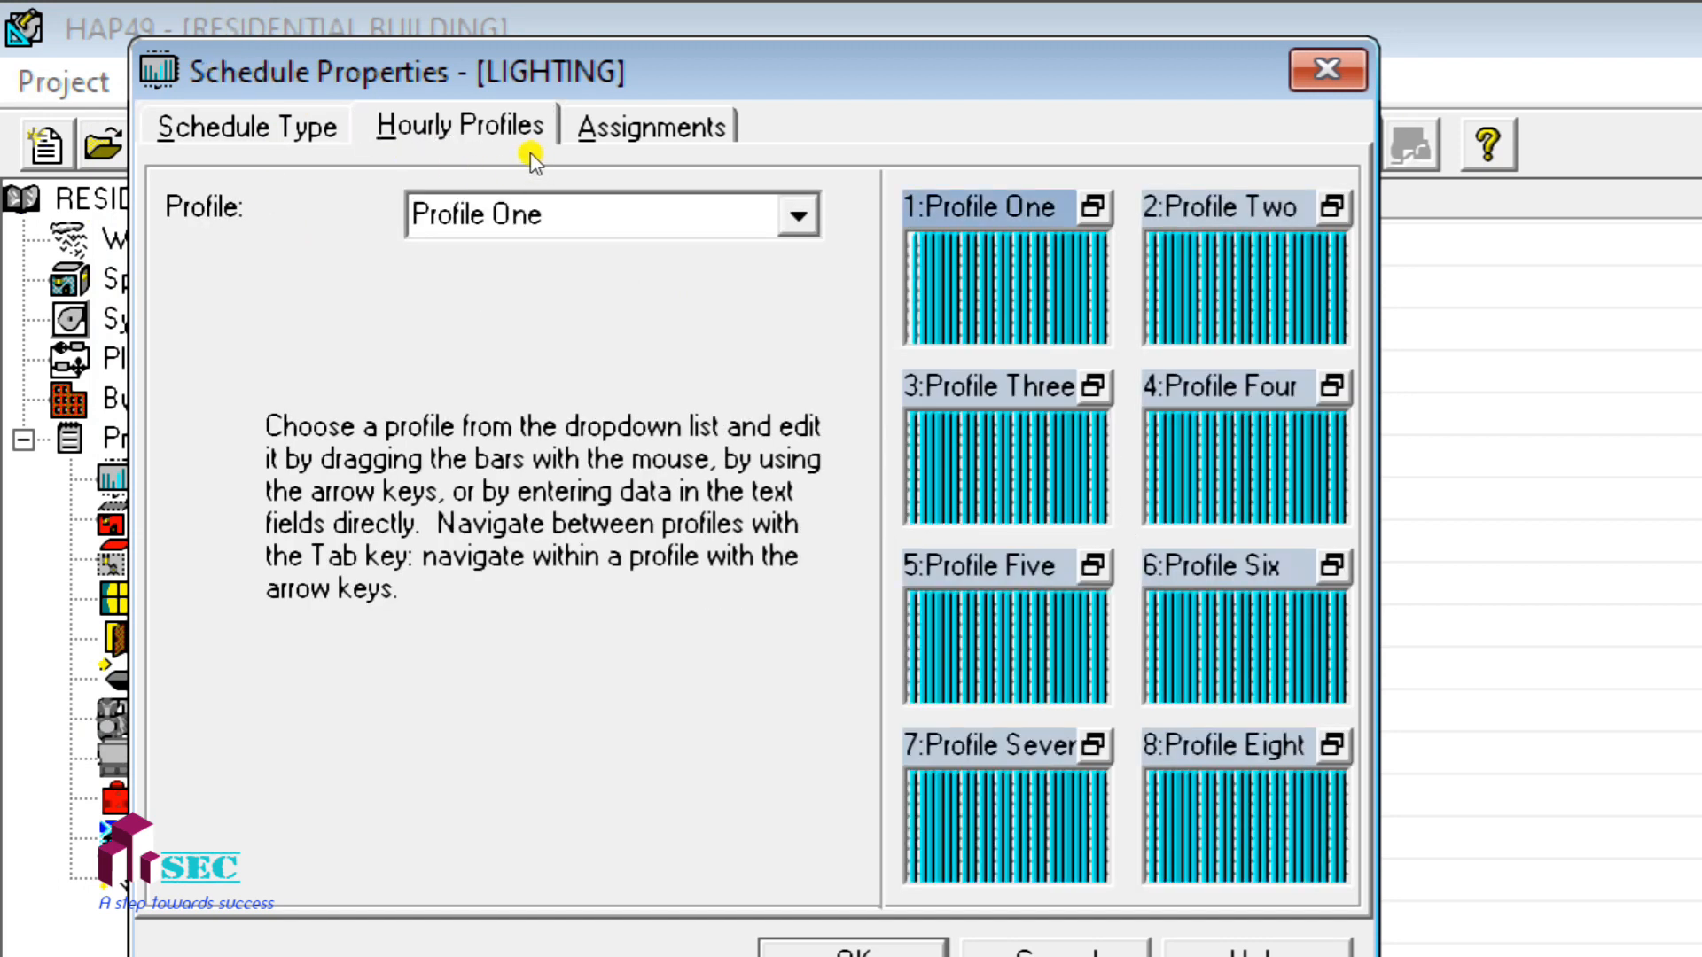
key("alt+a")
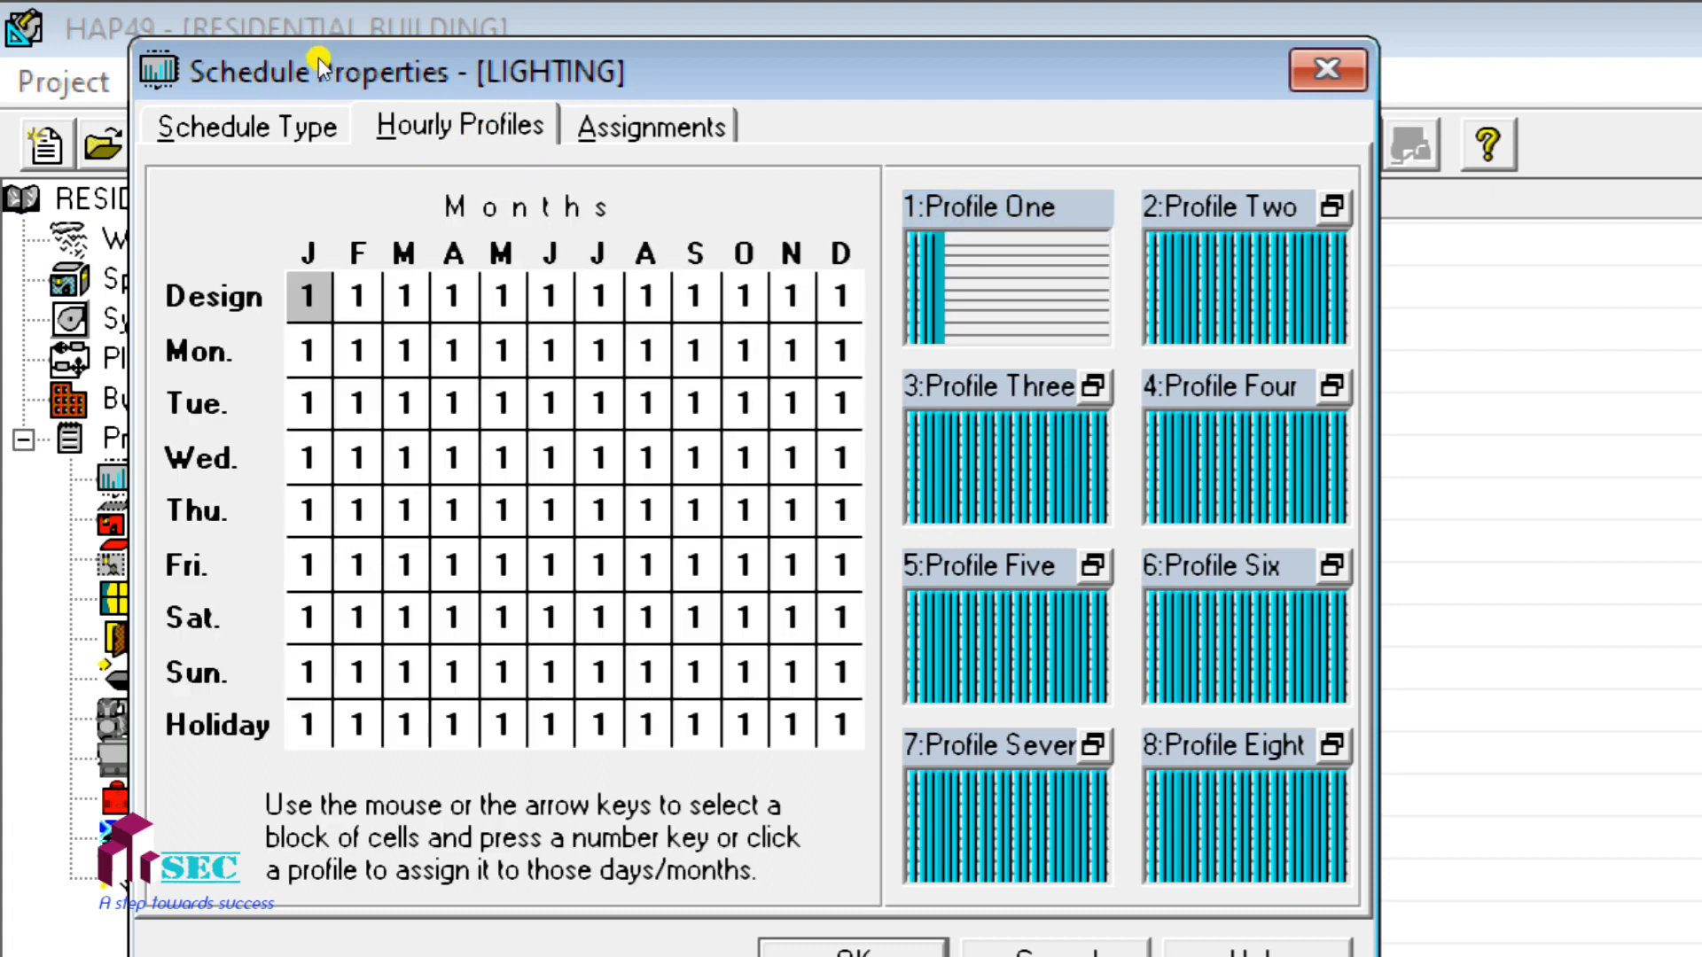
mouse_move(310, 282)
left_mouse_down()
mouse_move(831, 661)
mouse_move(851, 728)
left_mouse_up()
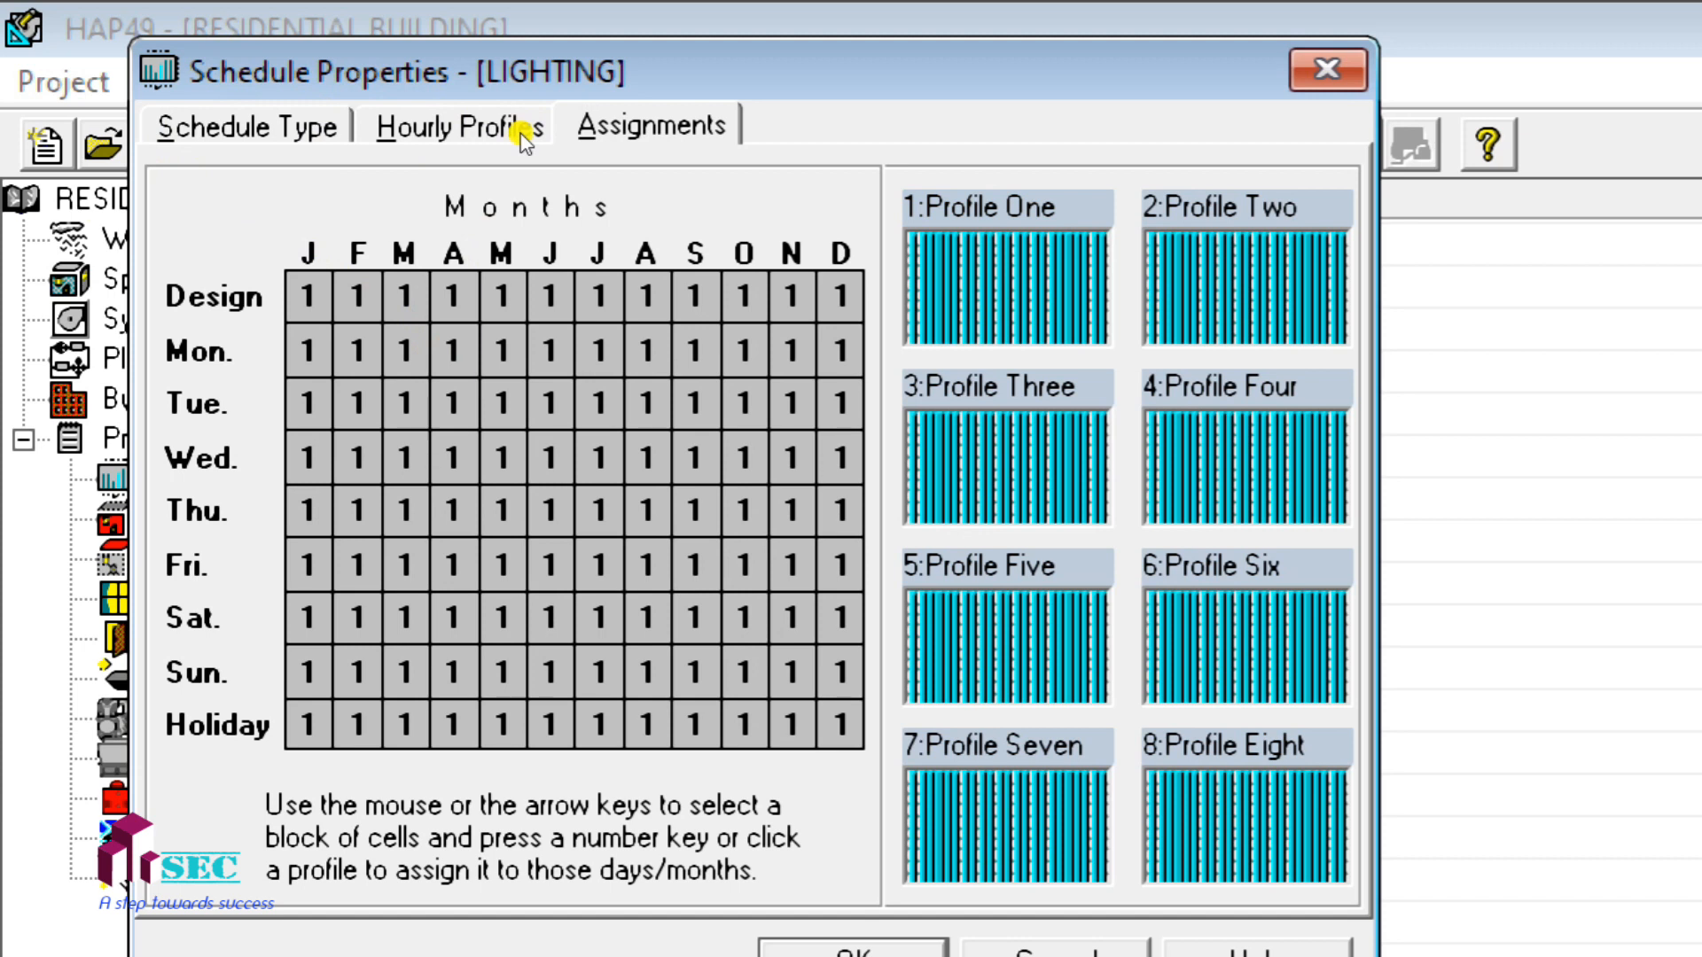
key("1")
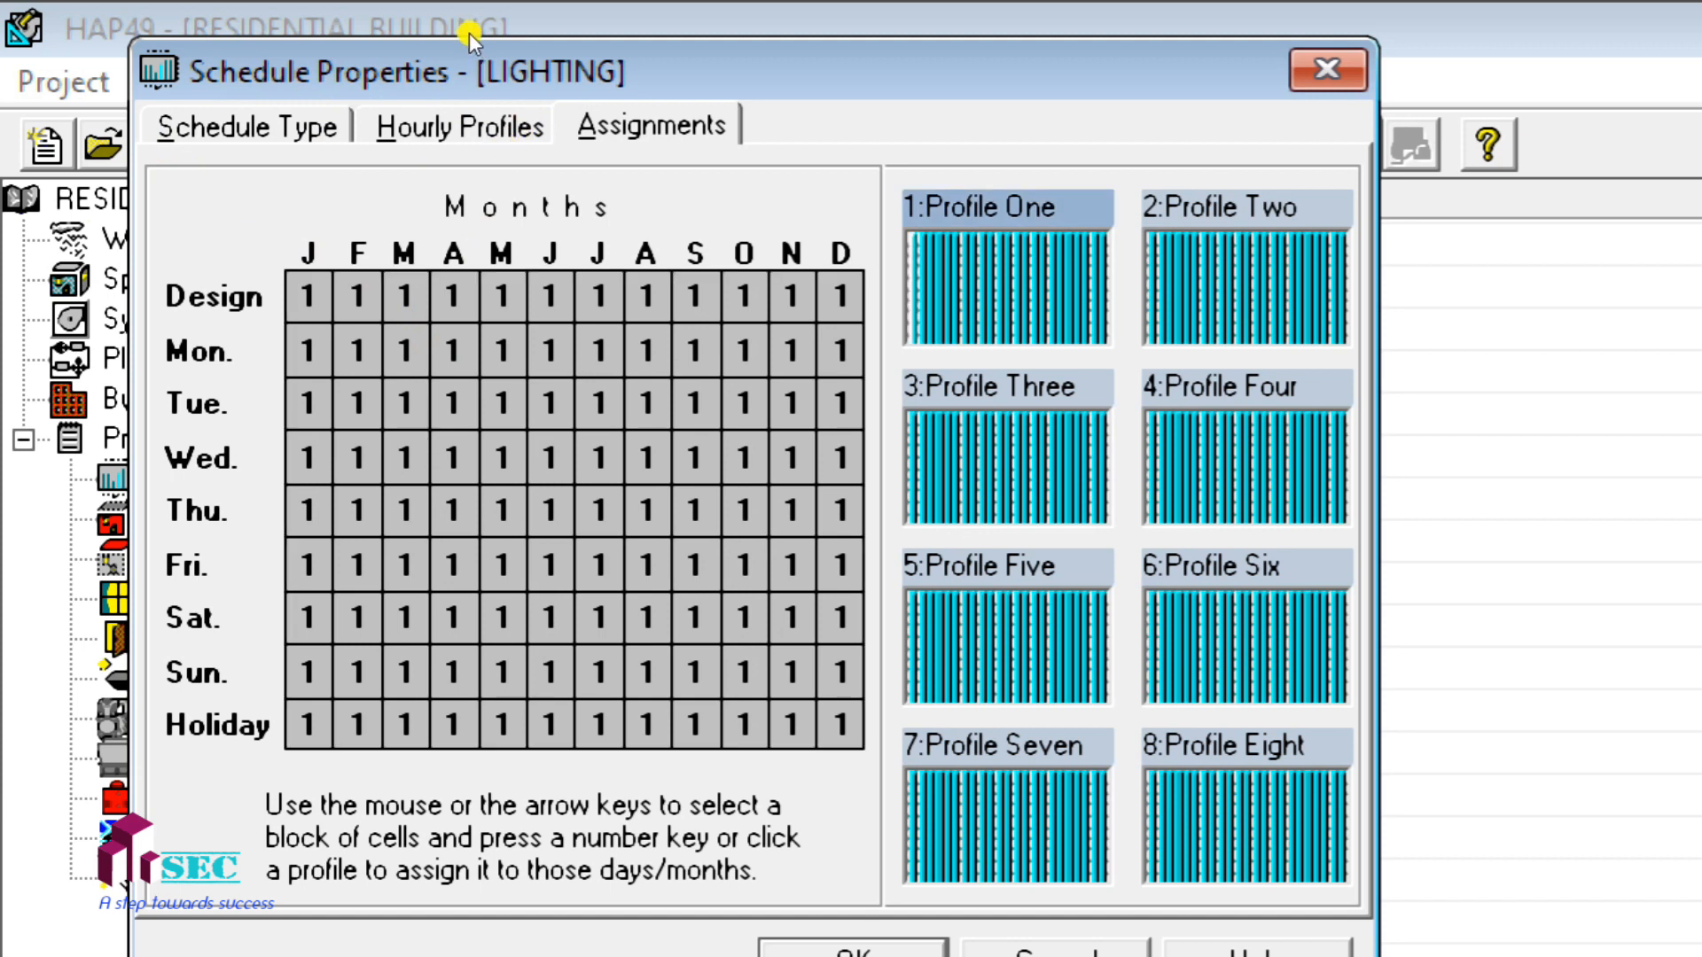
key("Return")
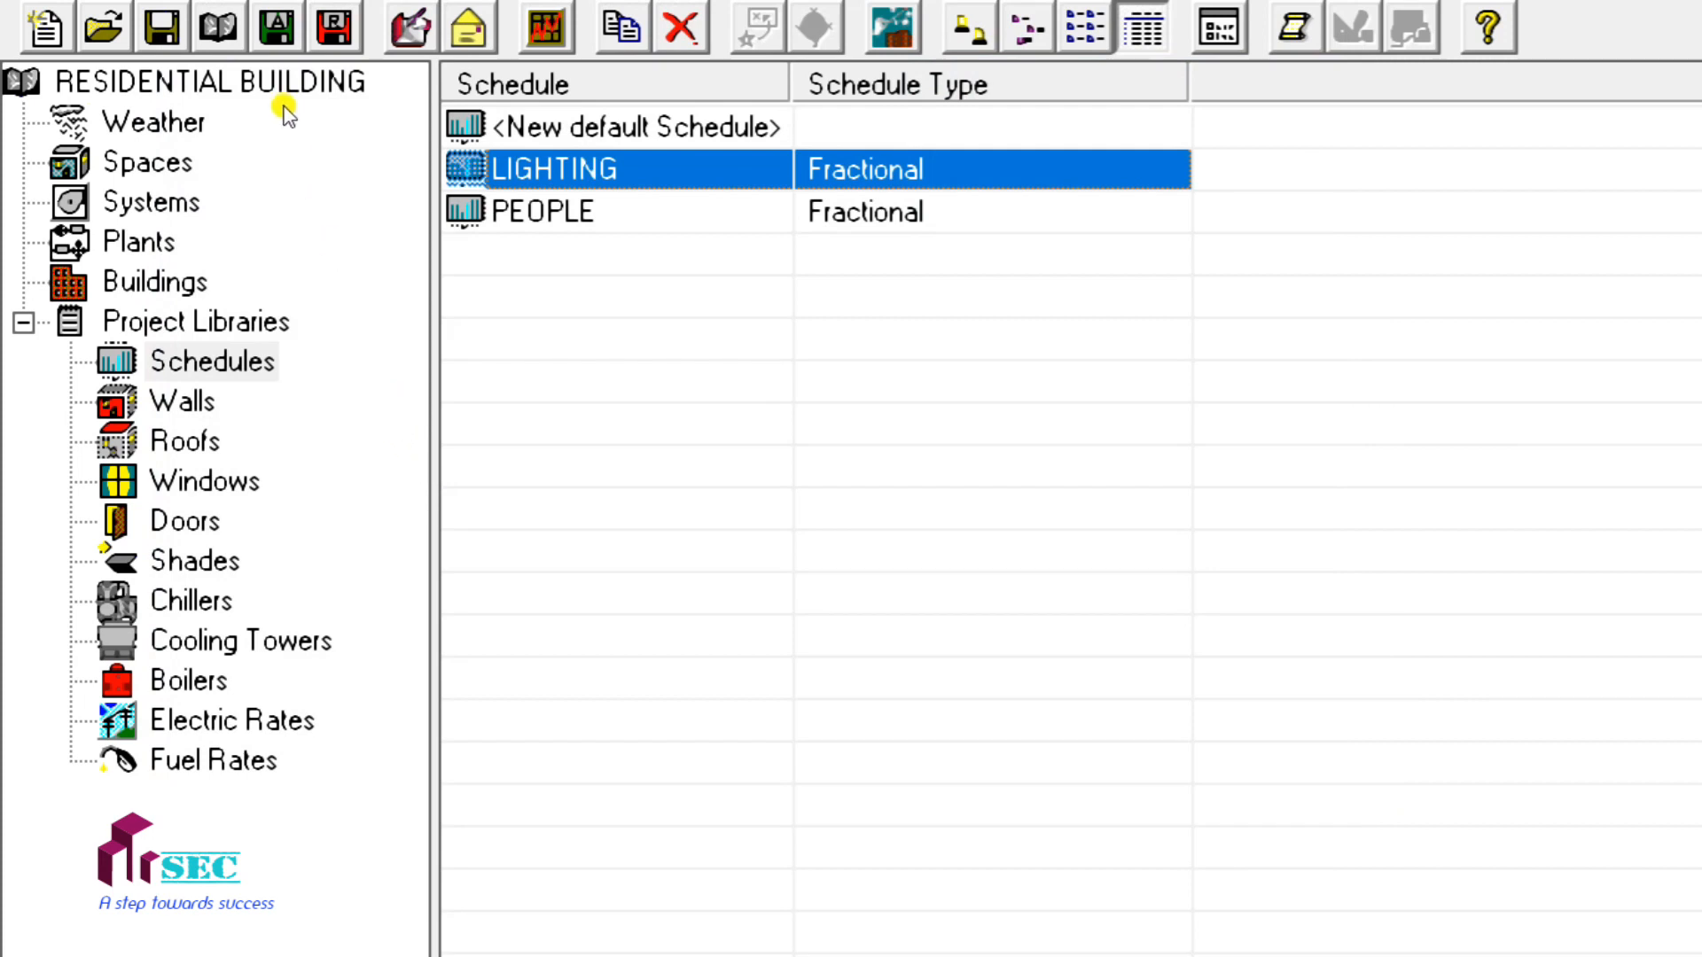
key("Down")
key("Up")
key("shift+F10")
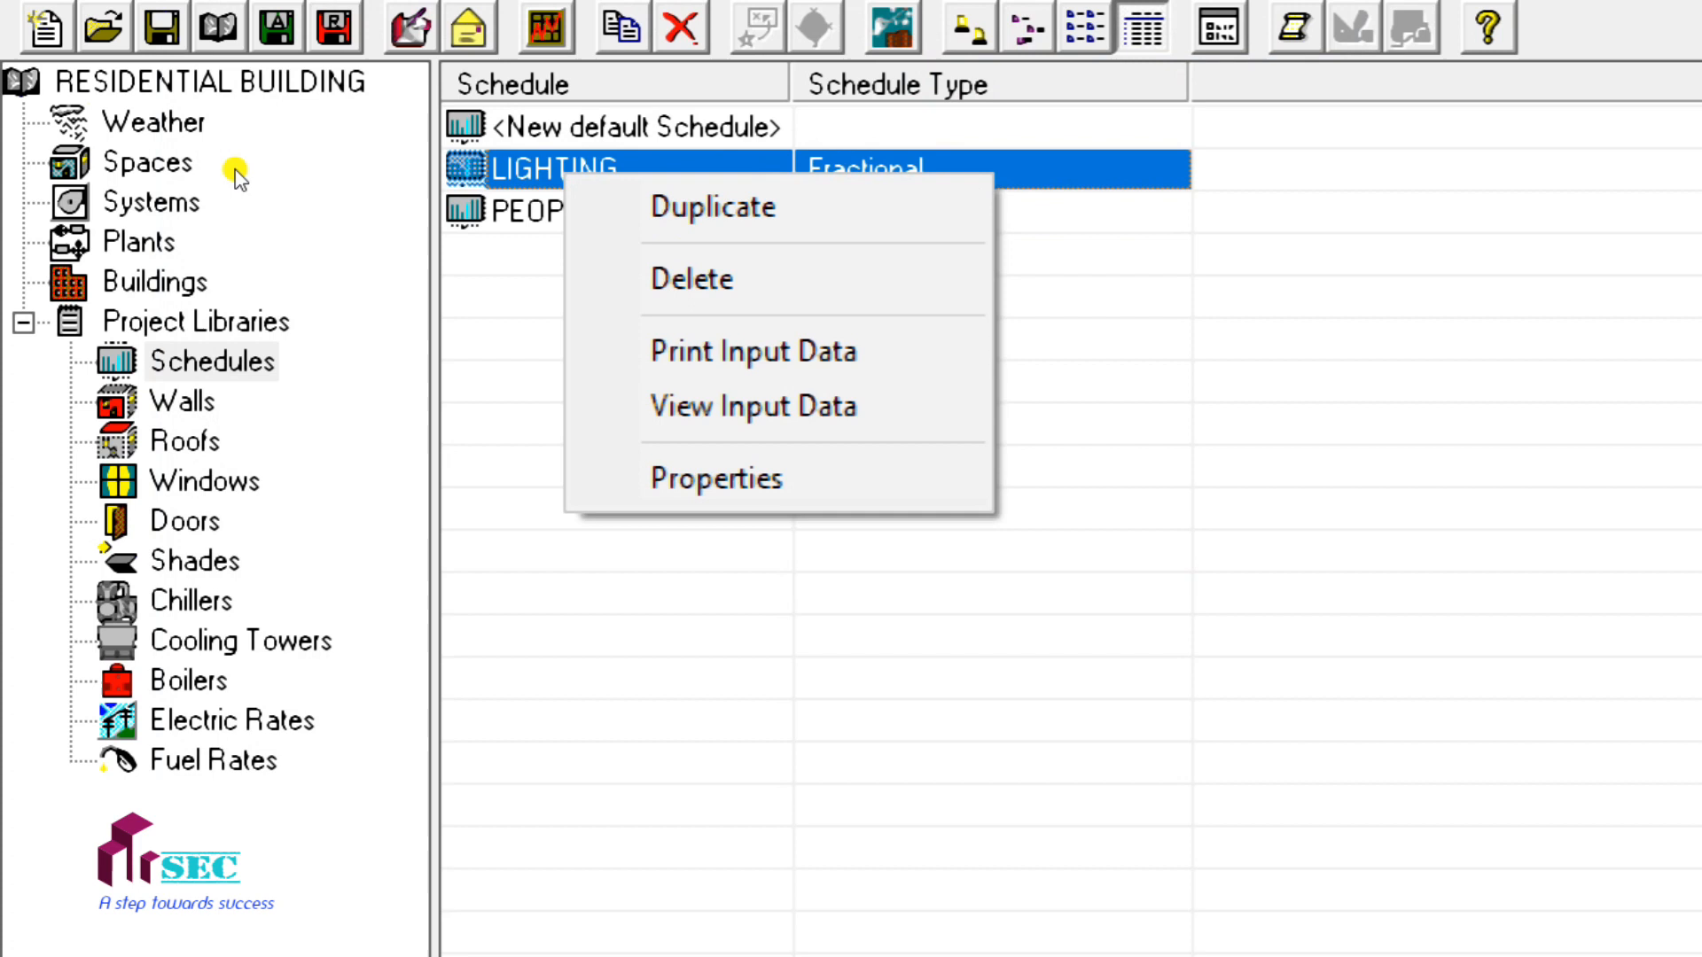
key("Escape")
key("Down")
key("Up")
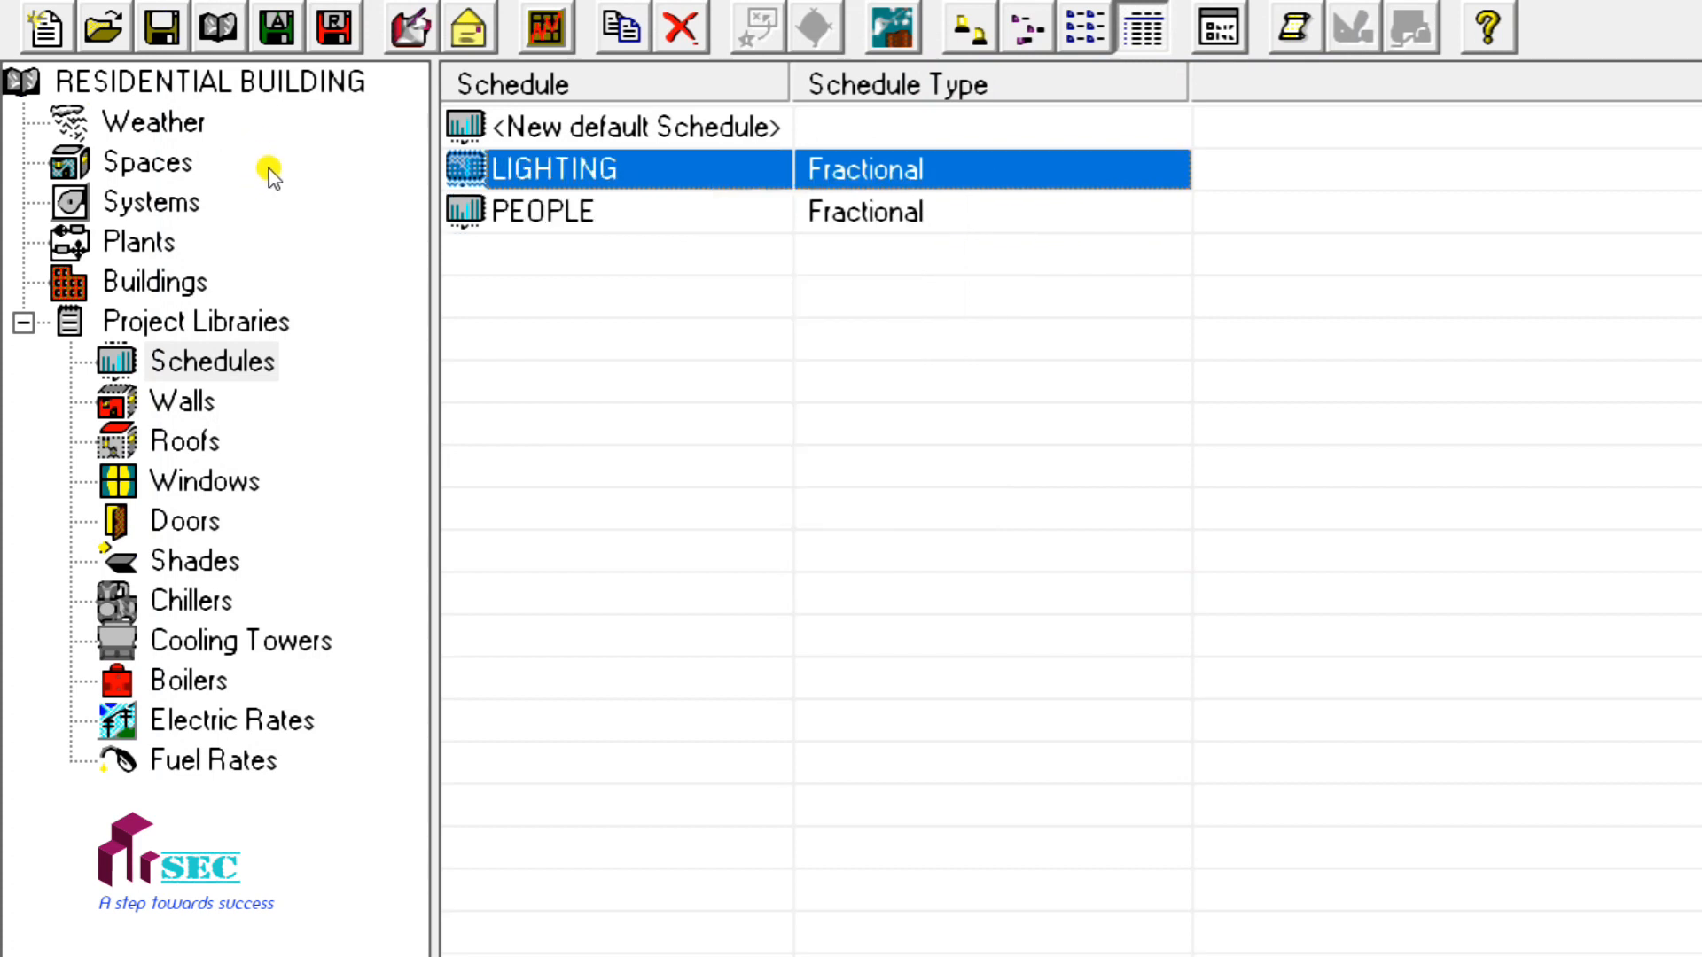
- Duplicate the PEOPLE schedule and name the copy EQUIPMENT, with Fractional as its schedule type
key("Down")
key("shift+F10")
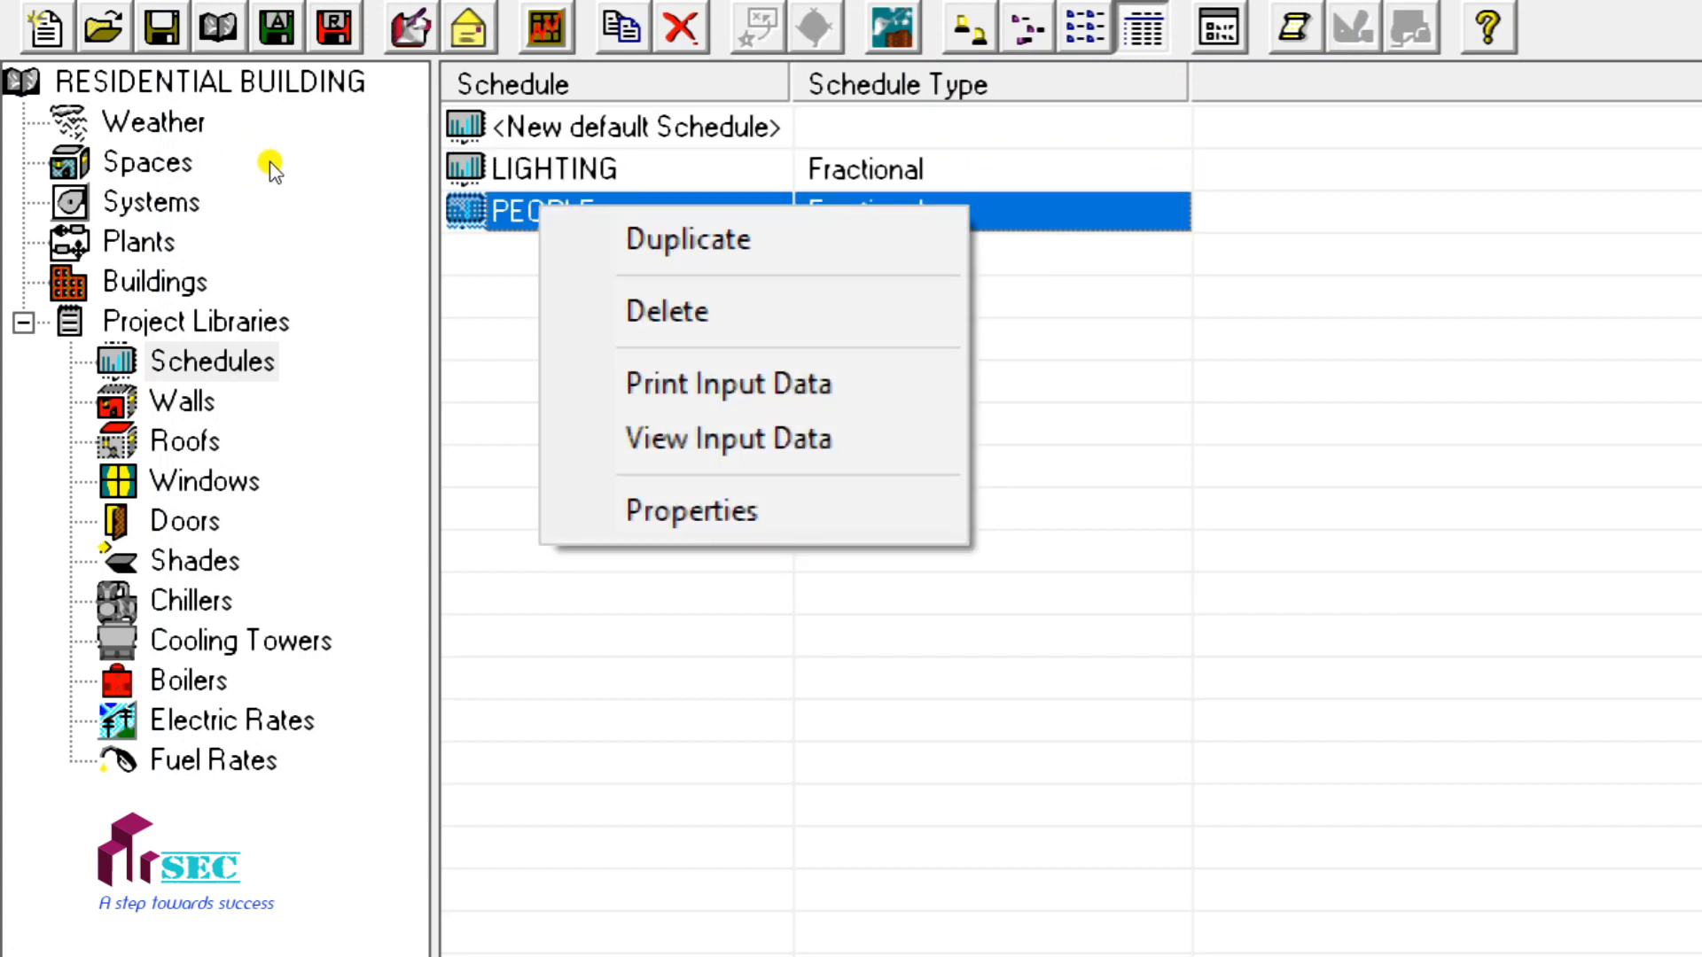
key("Down")
key("Return")
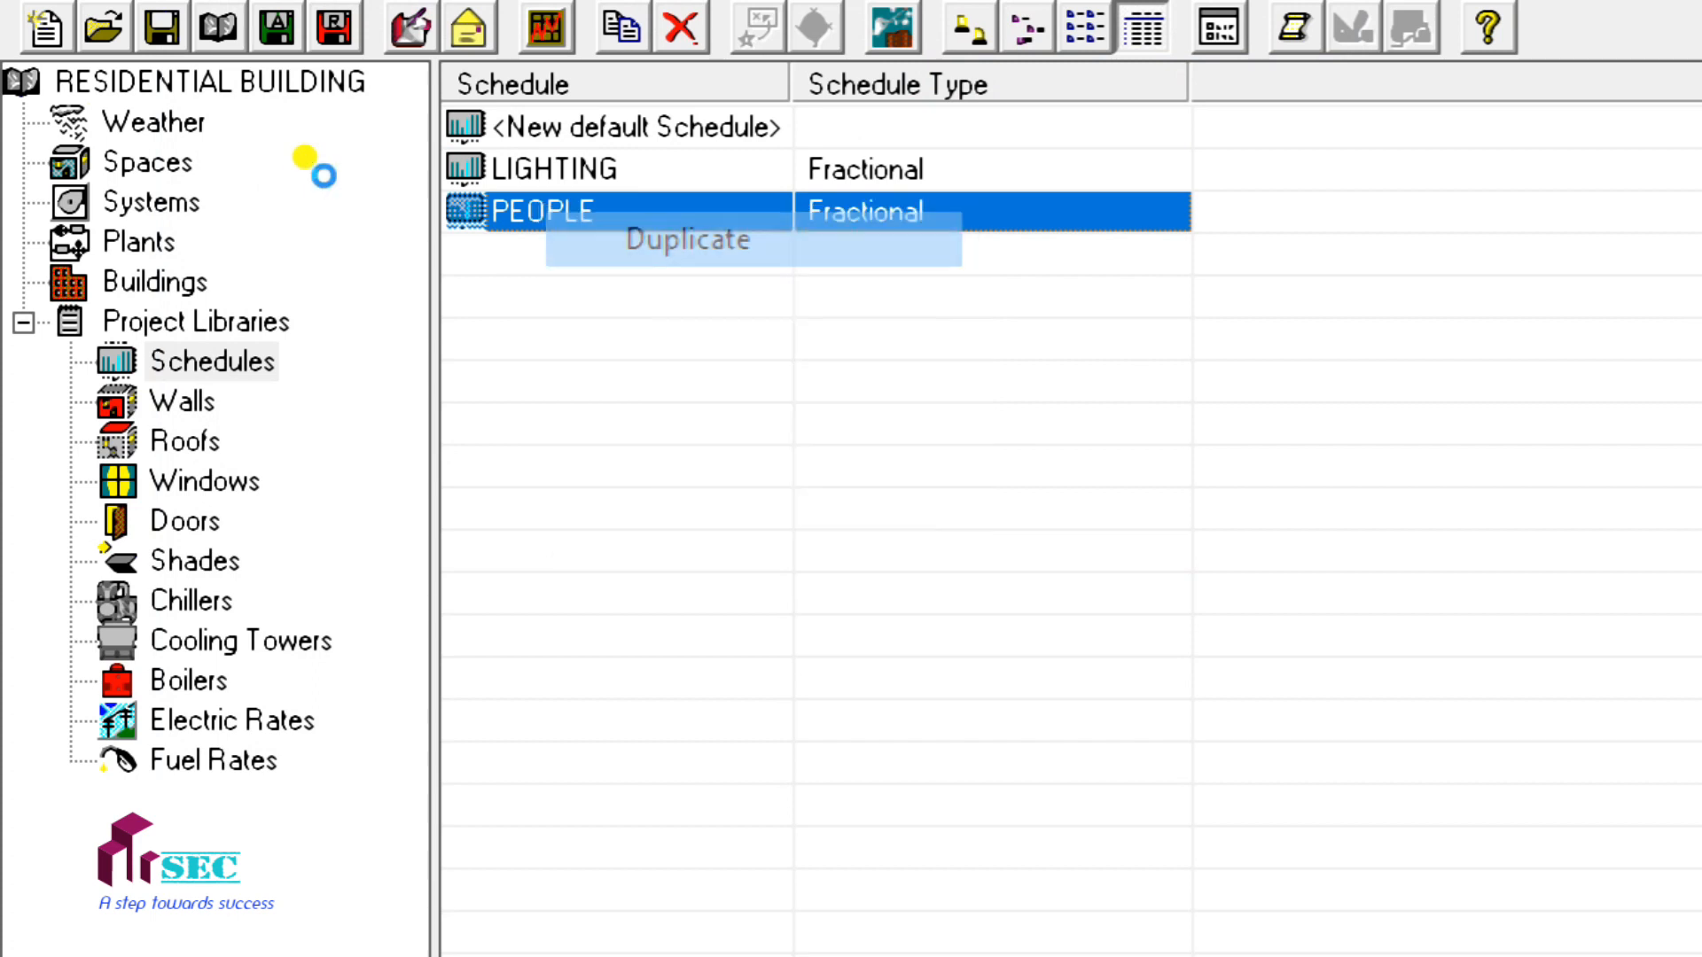
left_click_drag(675, 213, 252, 18)
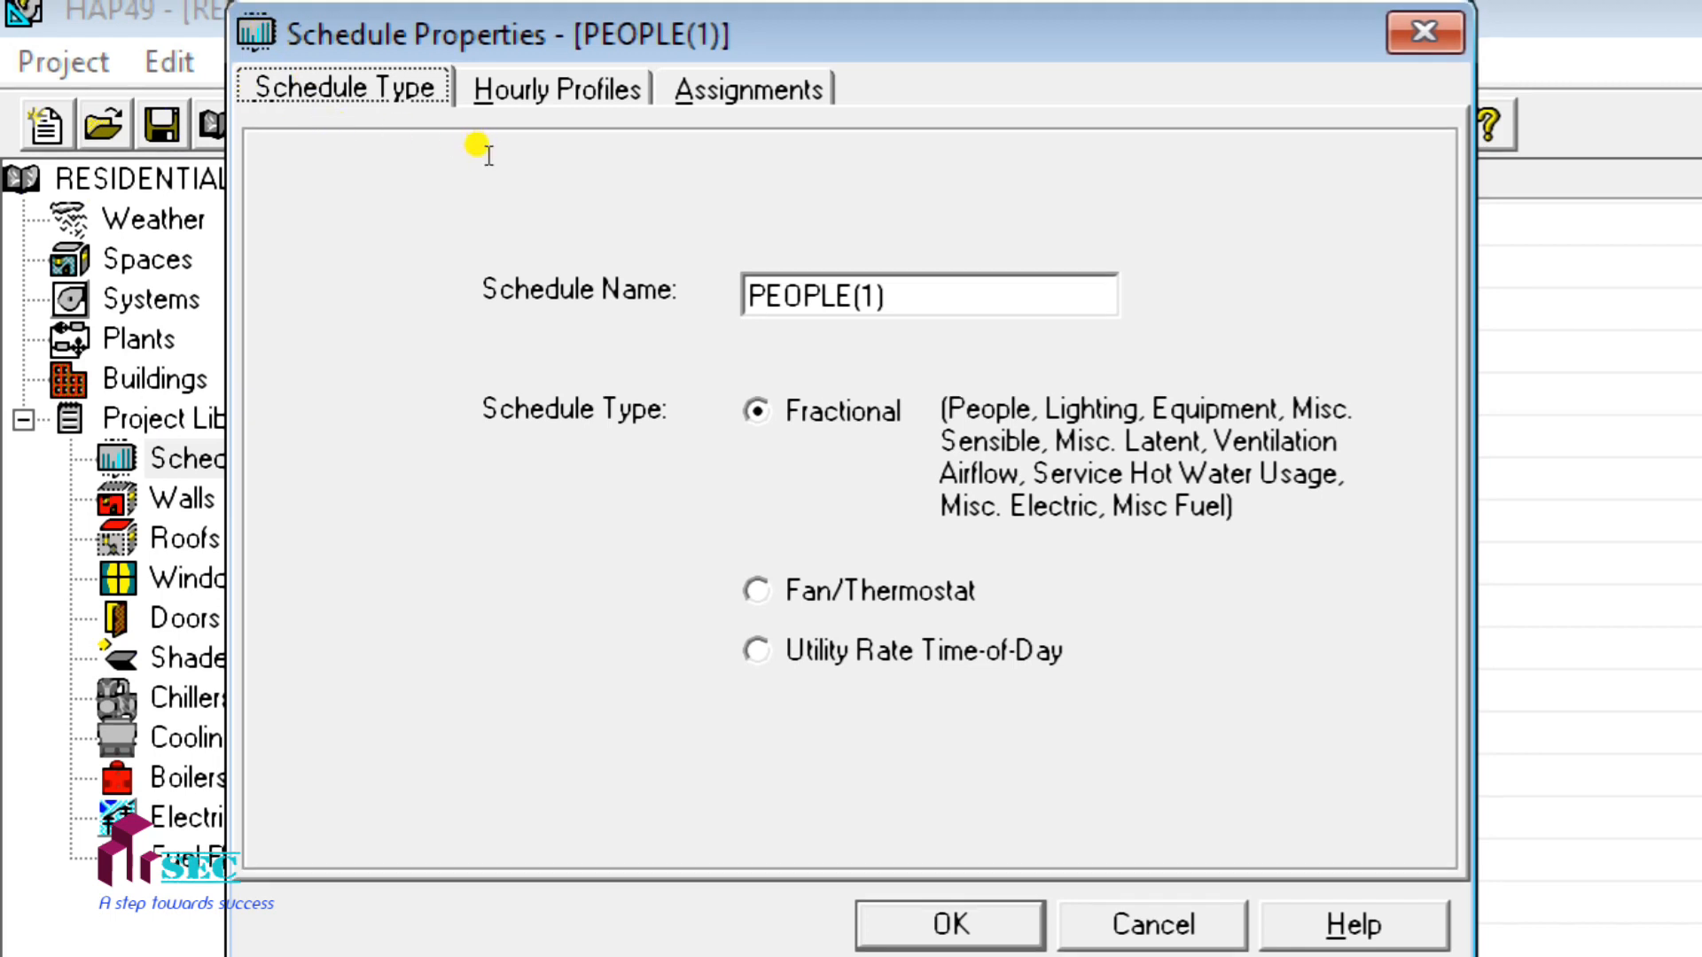
key("Tab")
type("EQU")
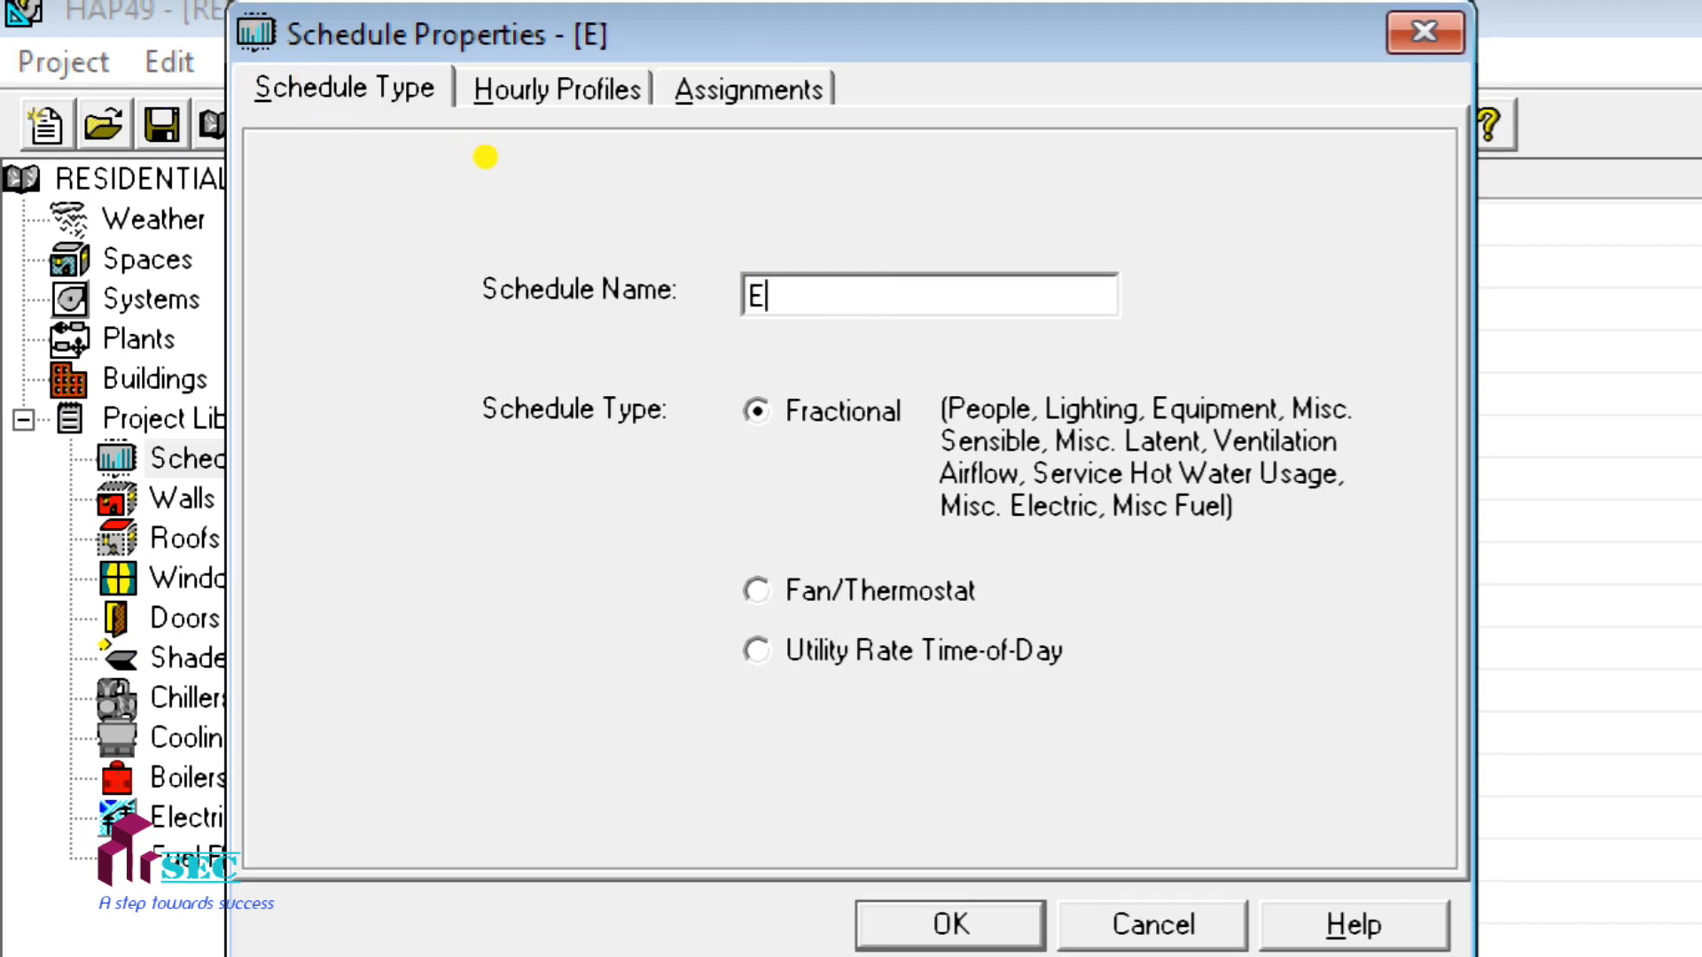
type("IPMENT")
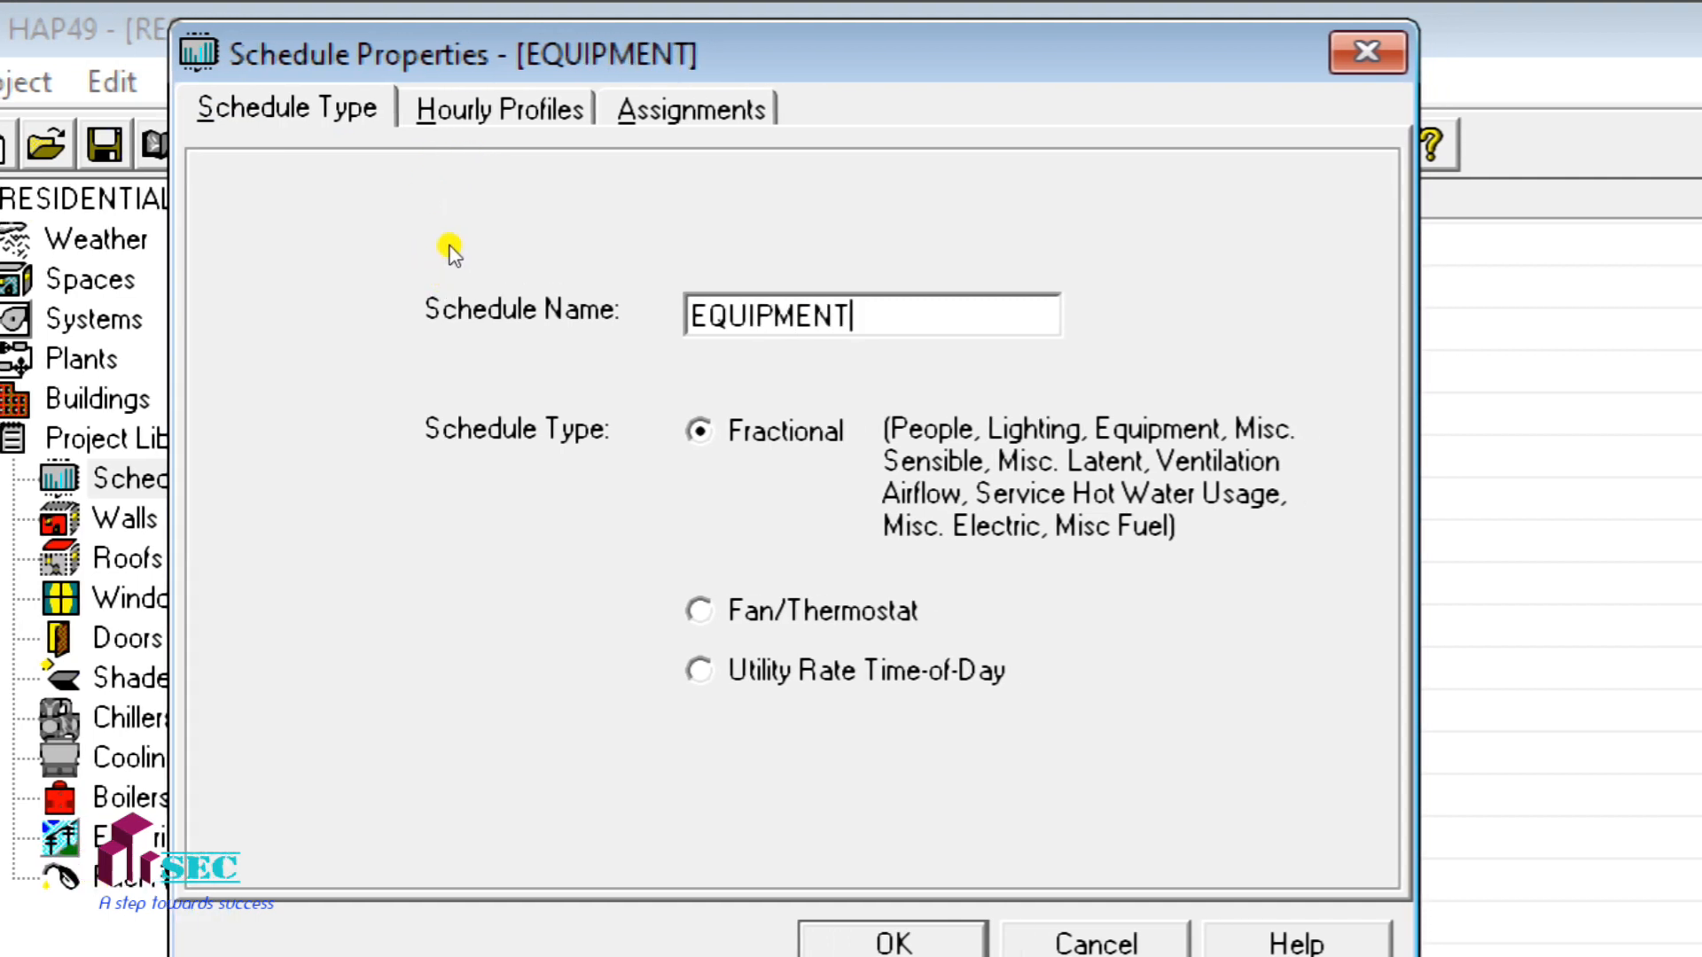
key("Tab")
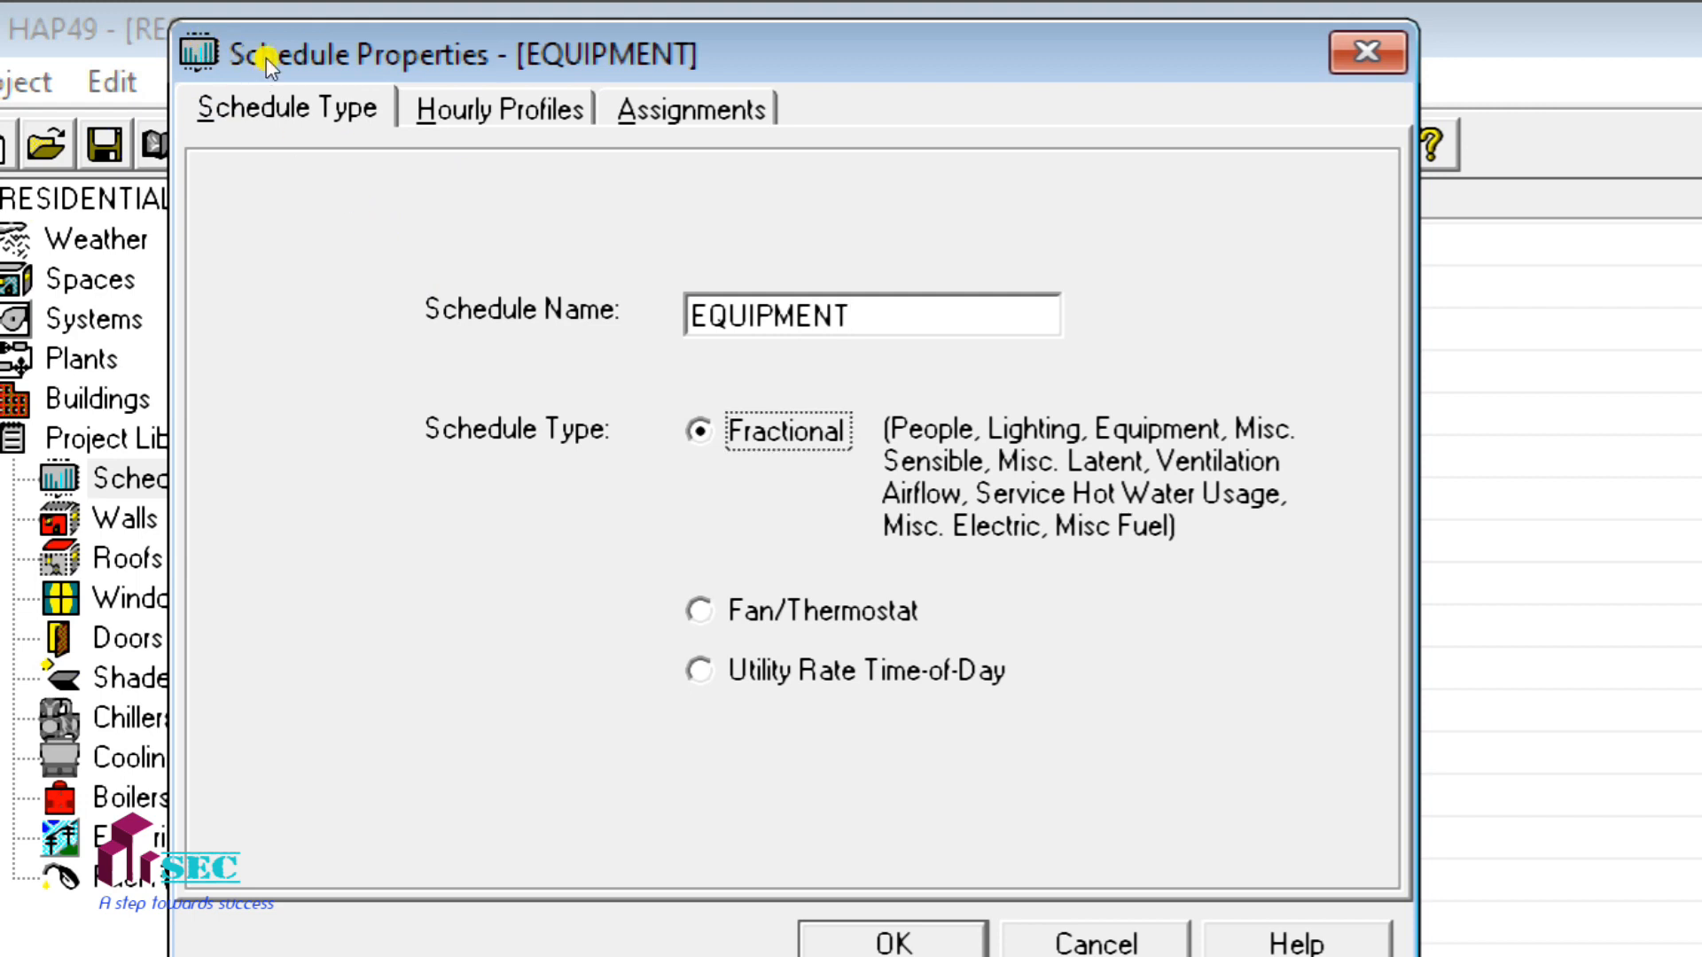
- Select Profile One for the EQUIPMENT schedule, assign it to all months and day types, and accept the schedule
key("ctrl+Tab")
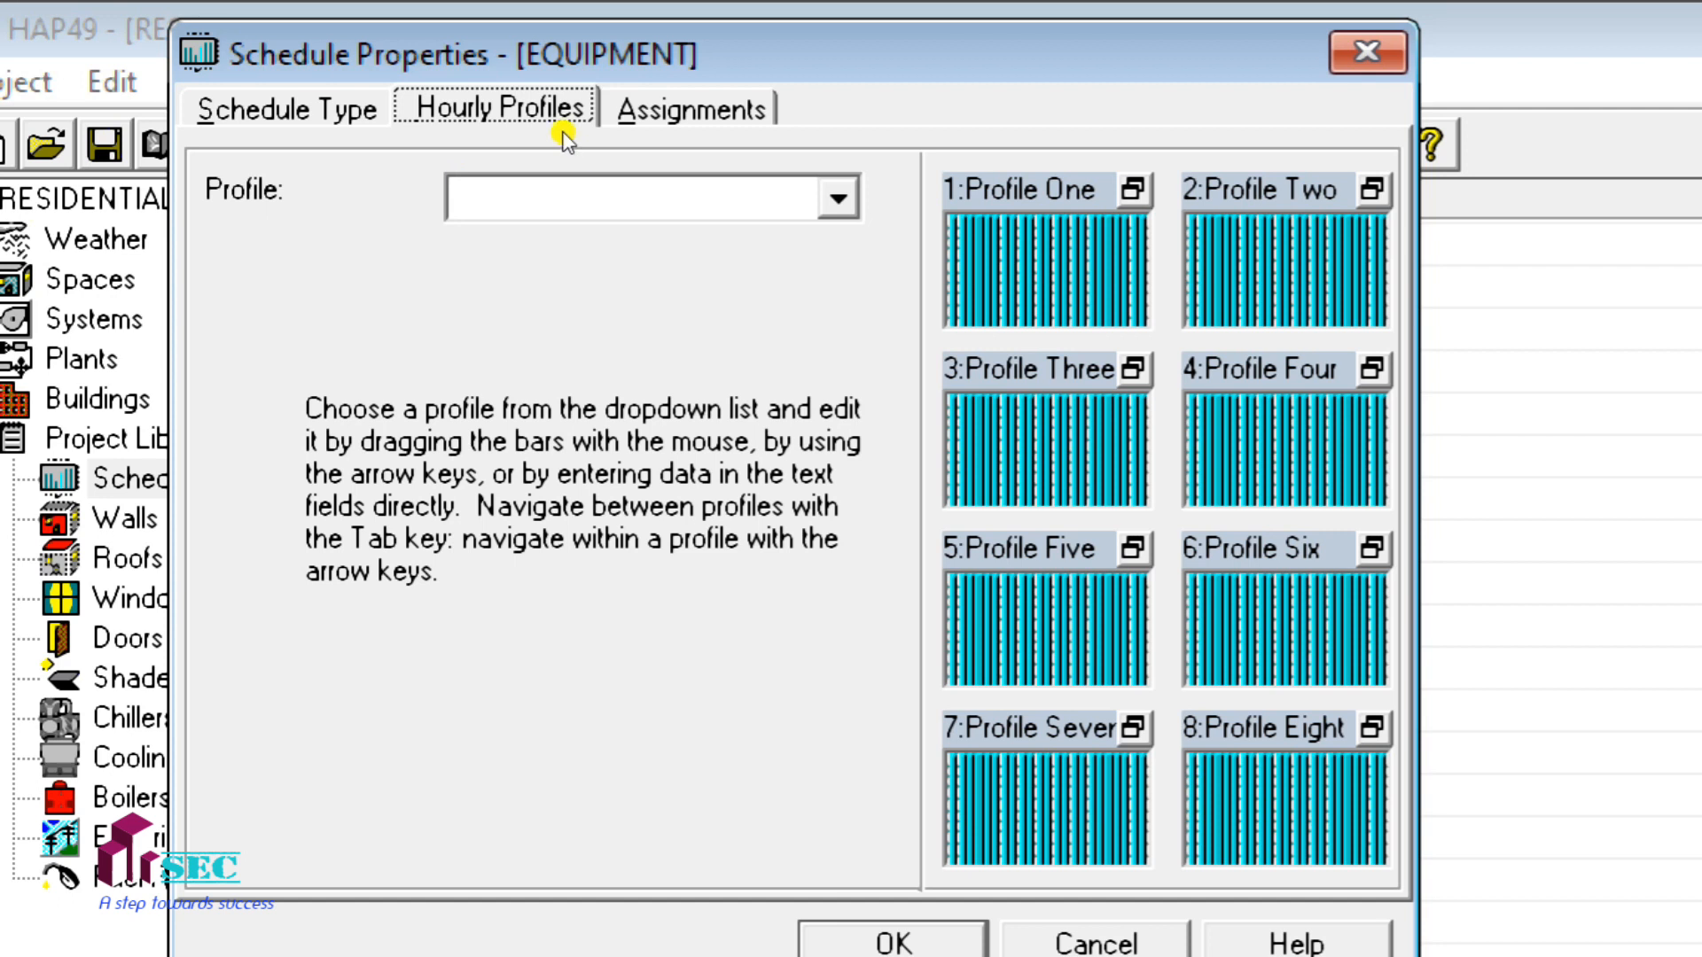
key("Tab")
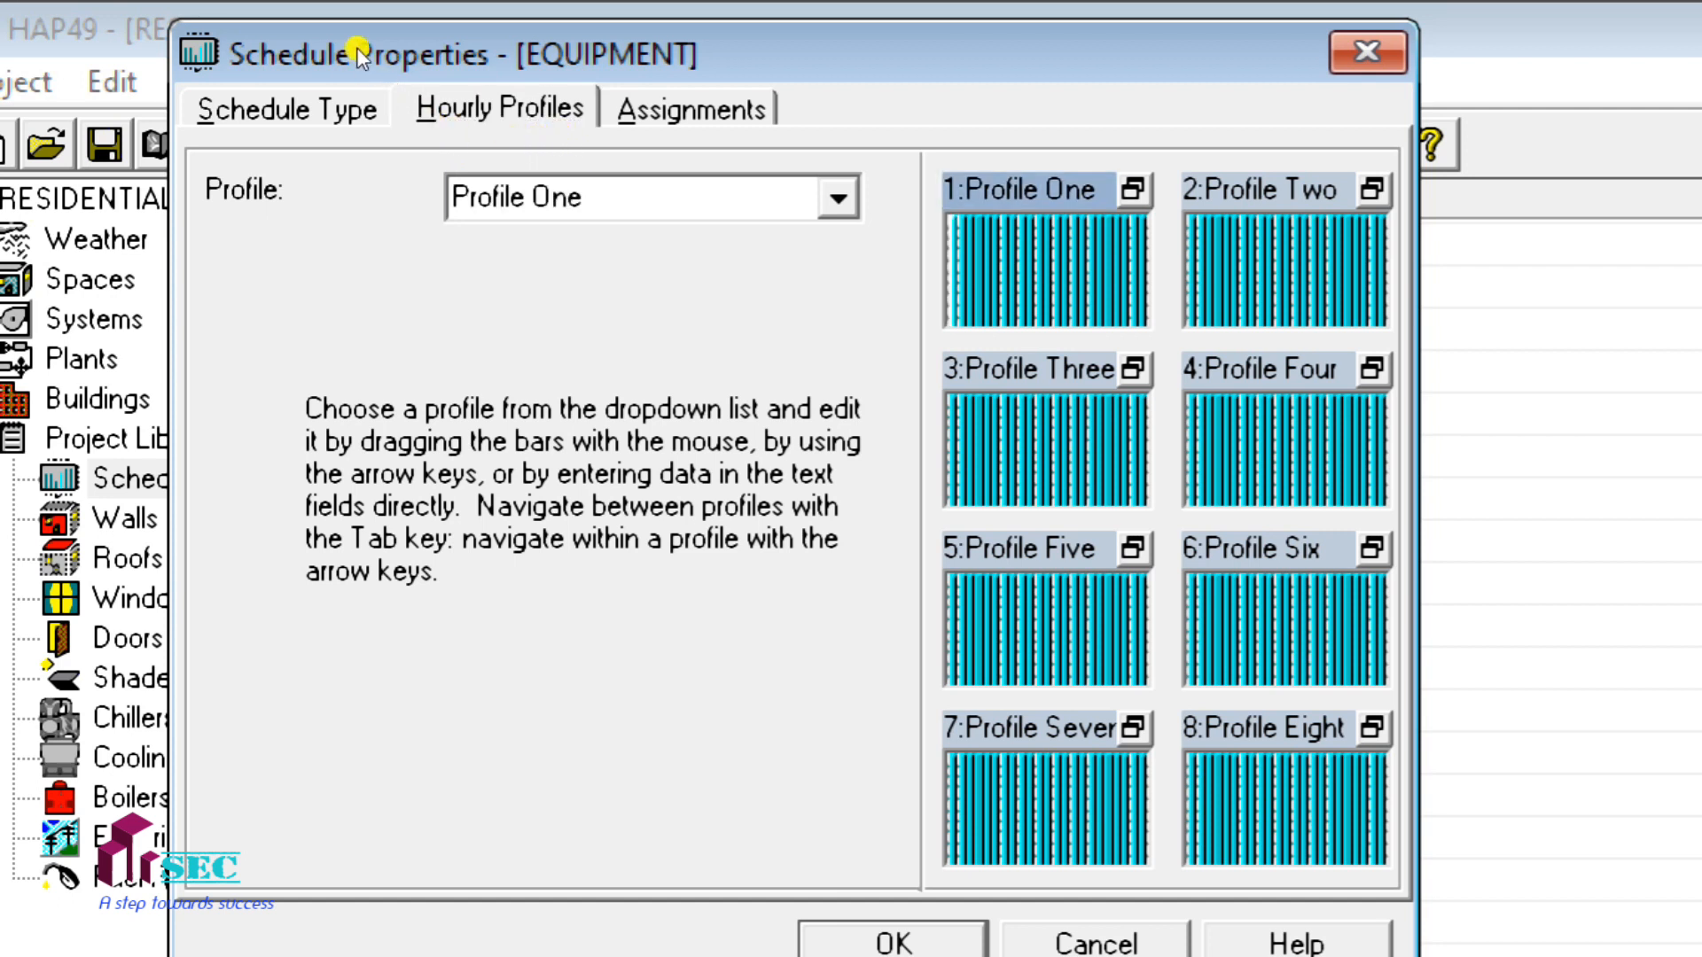
key("ctrl+Tab")
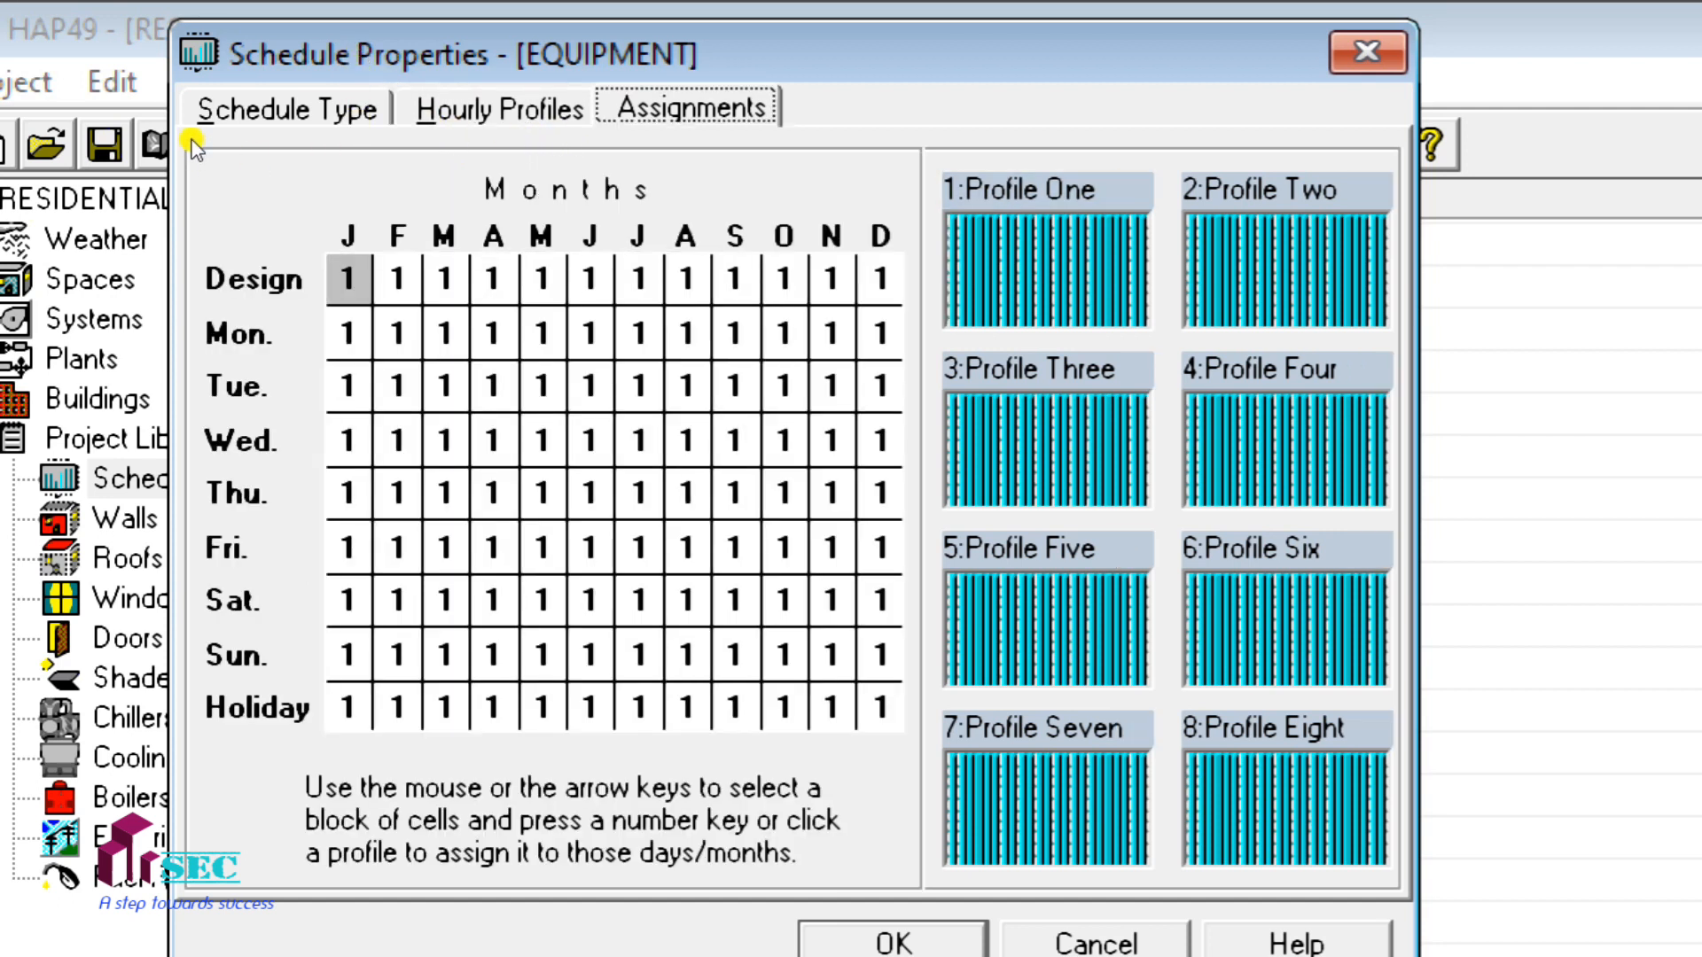
left_click(285, 228)
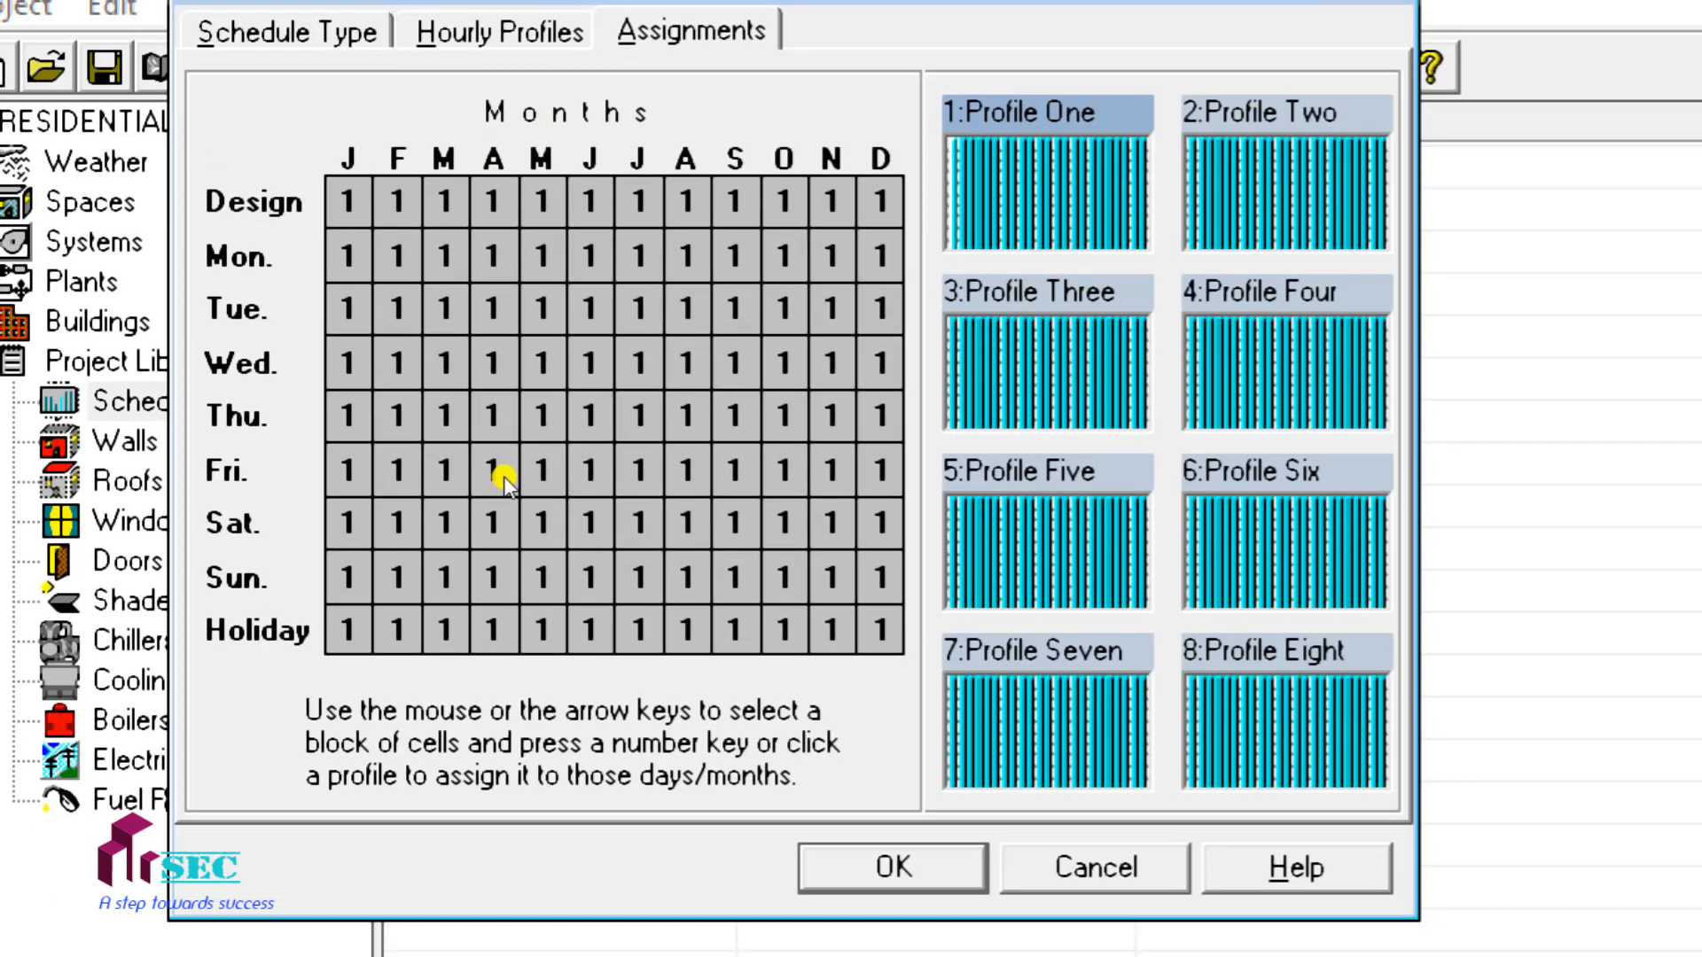
key("Return")
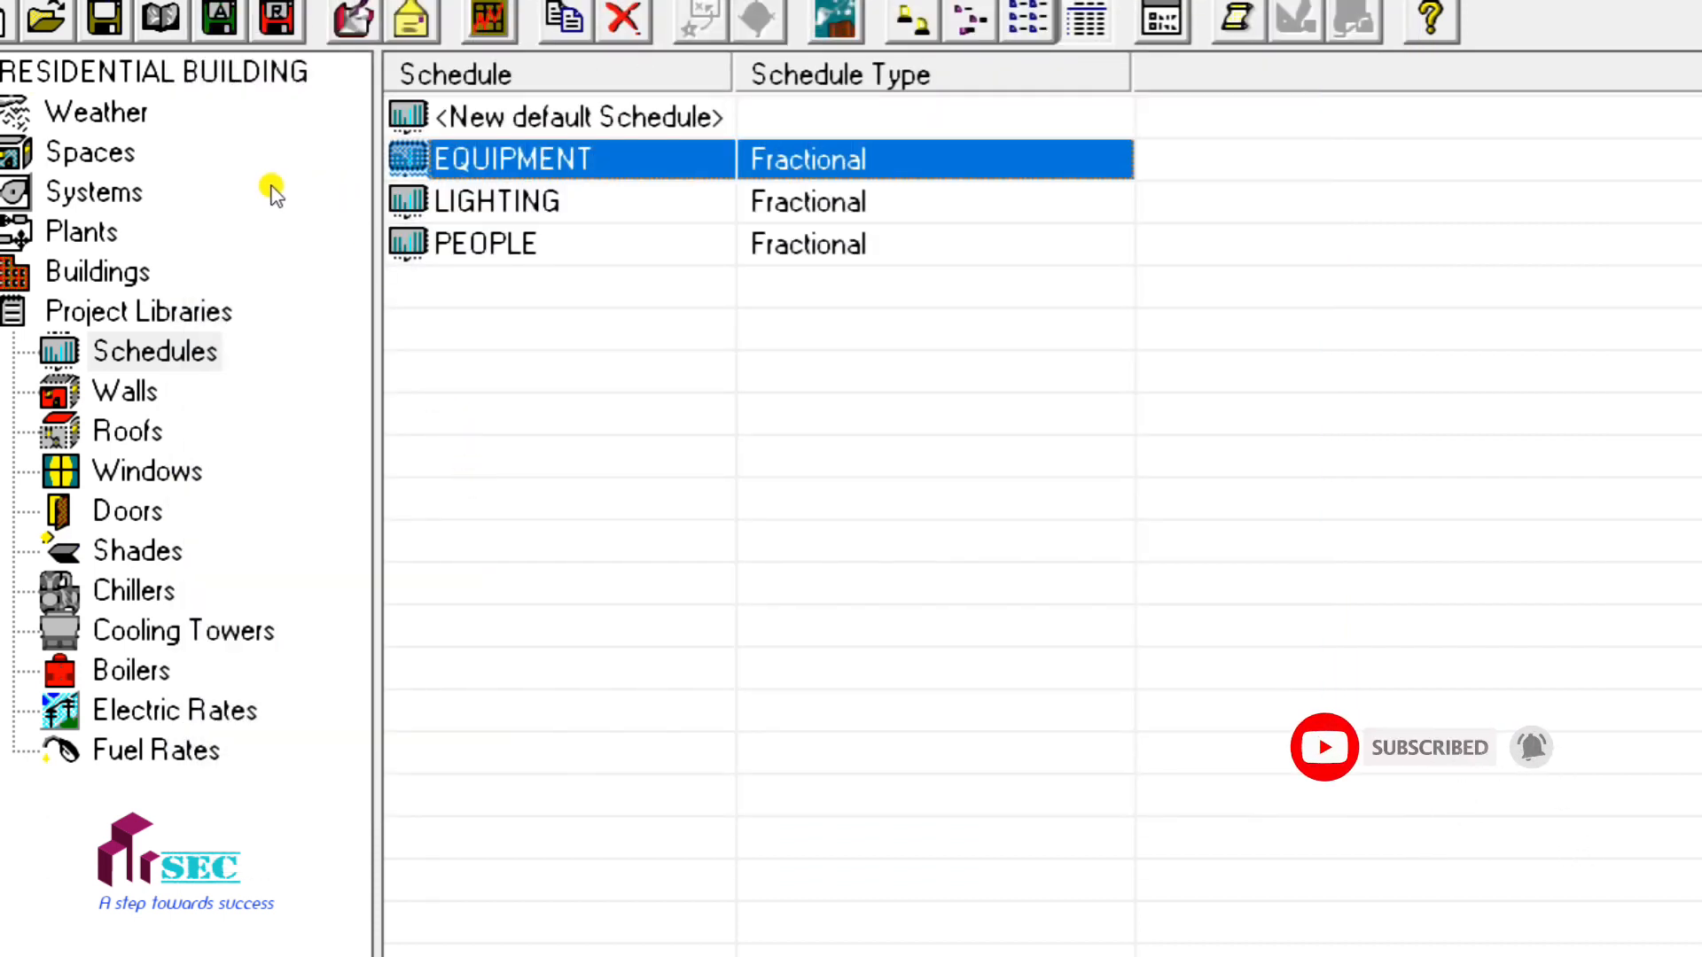
- Duplicate the PEOPLE schedule and name the copy TS, with Fan/Thermostat as its schedule type
key("Down")
key("Down")
key("shift+F10")
key("Down")
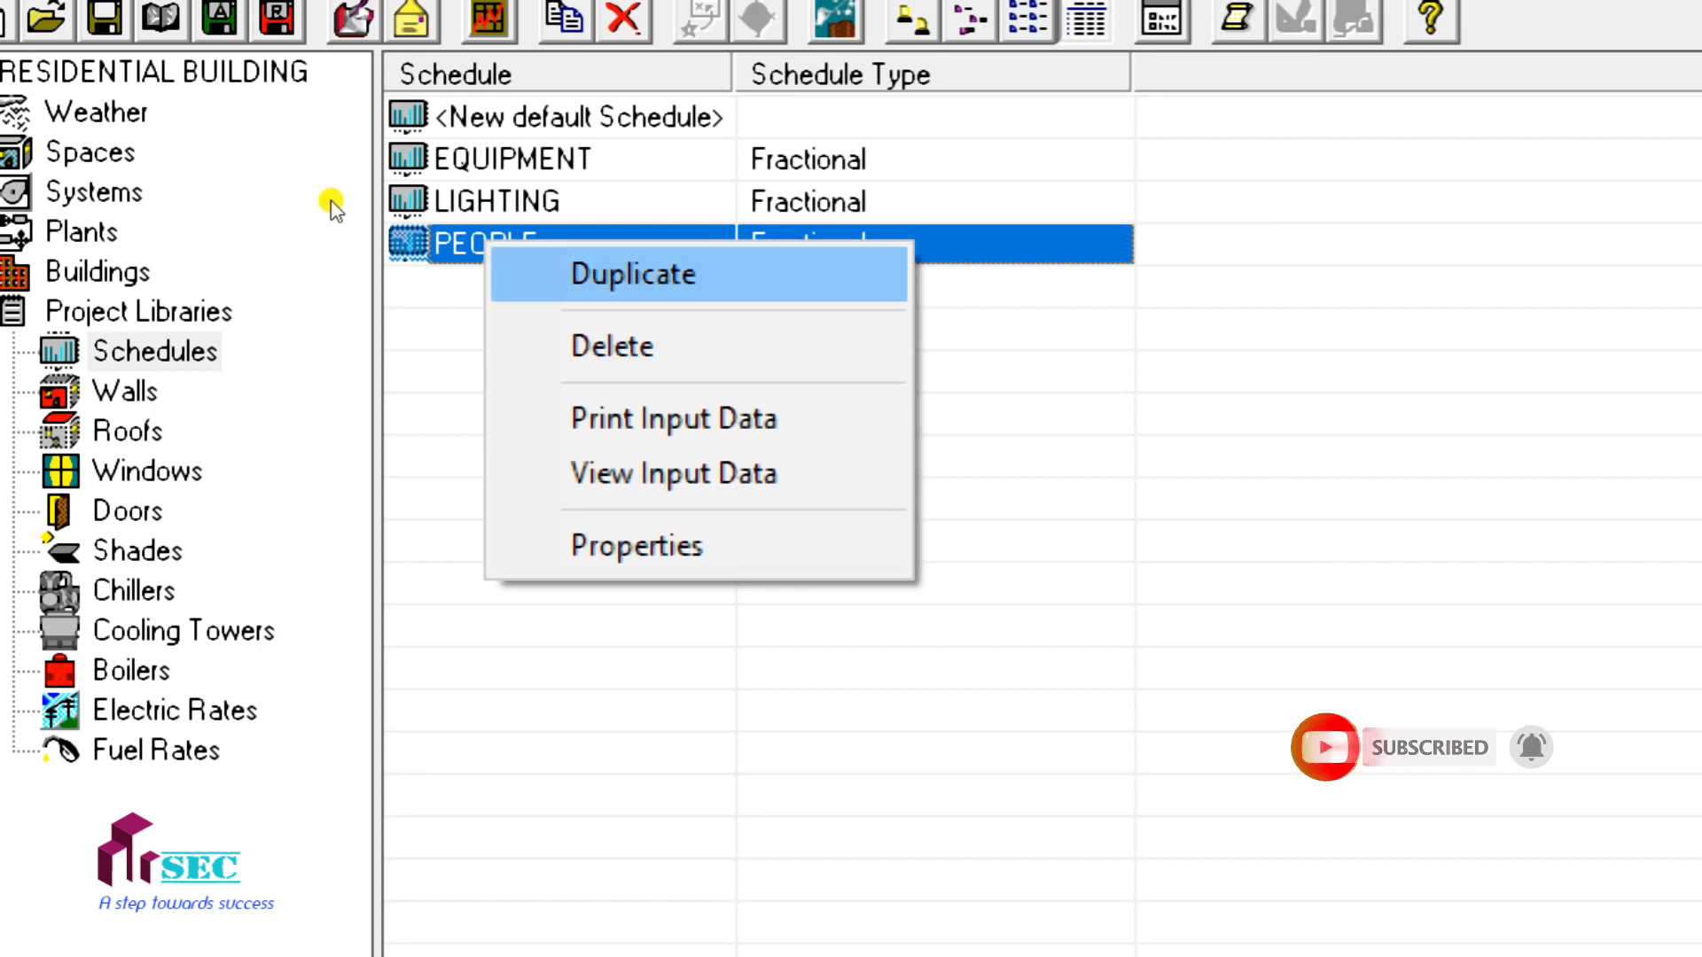
key("Down")
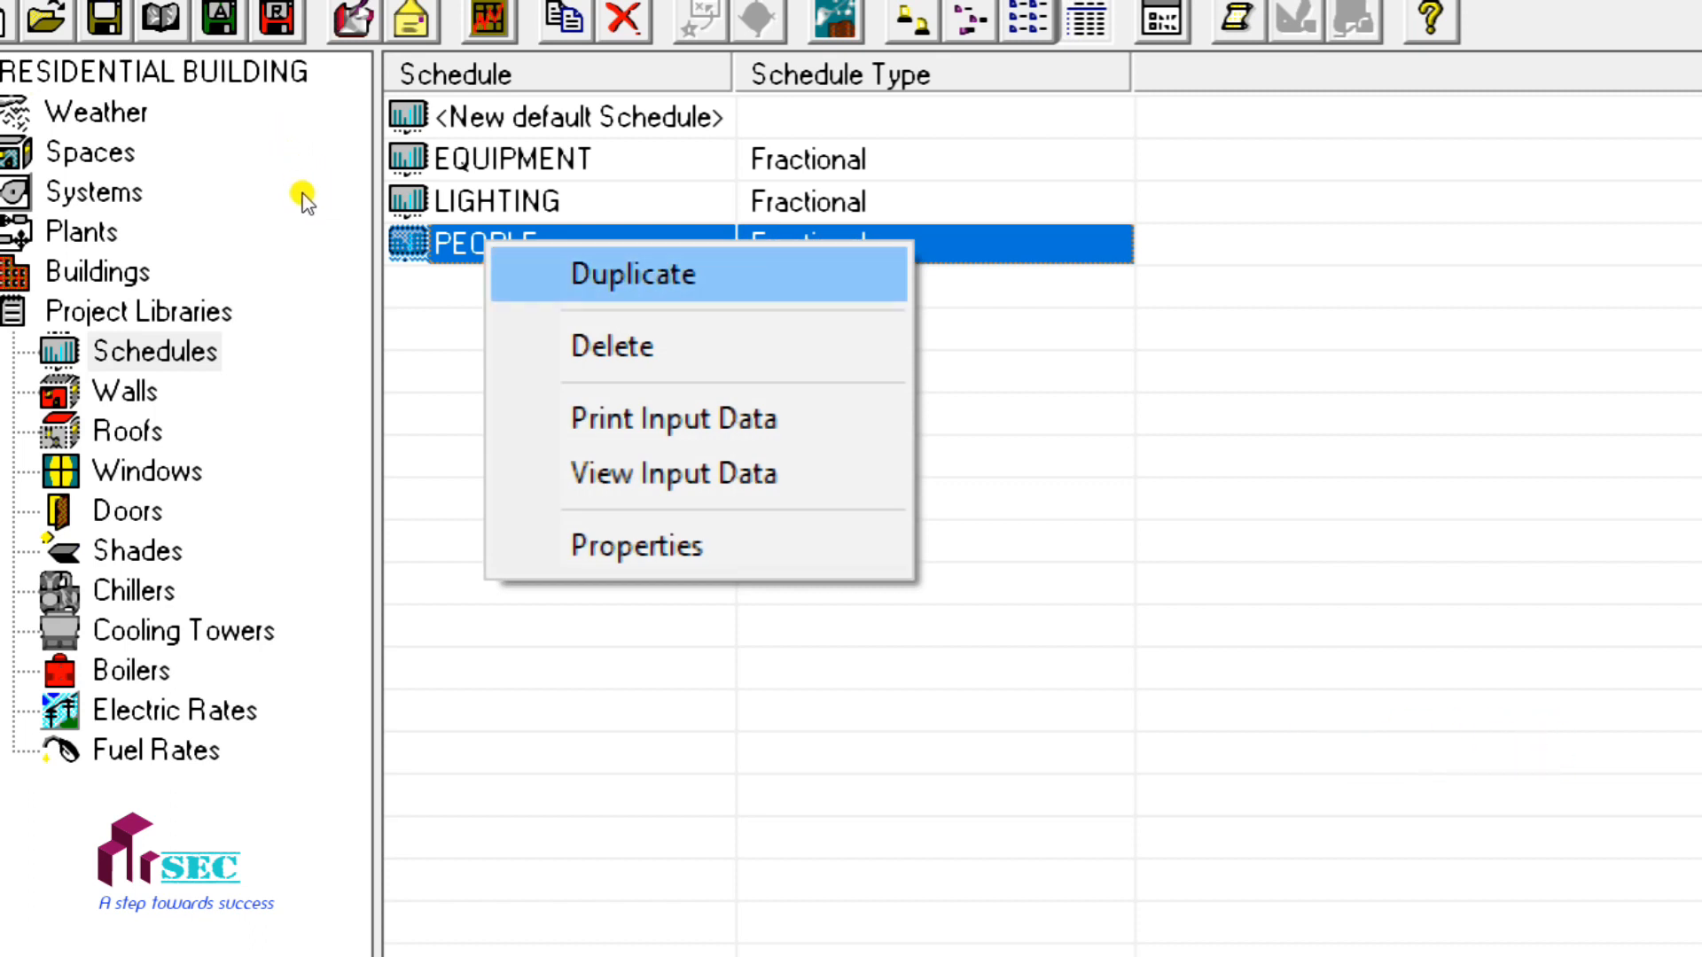
key("Return")
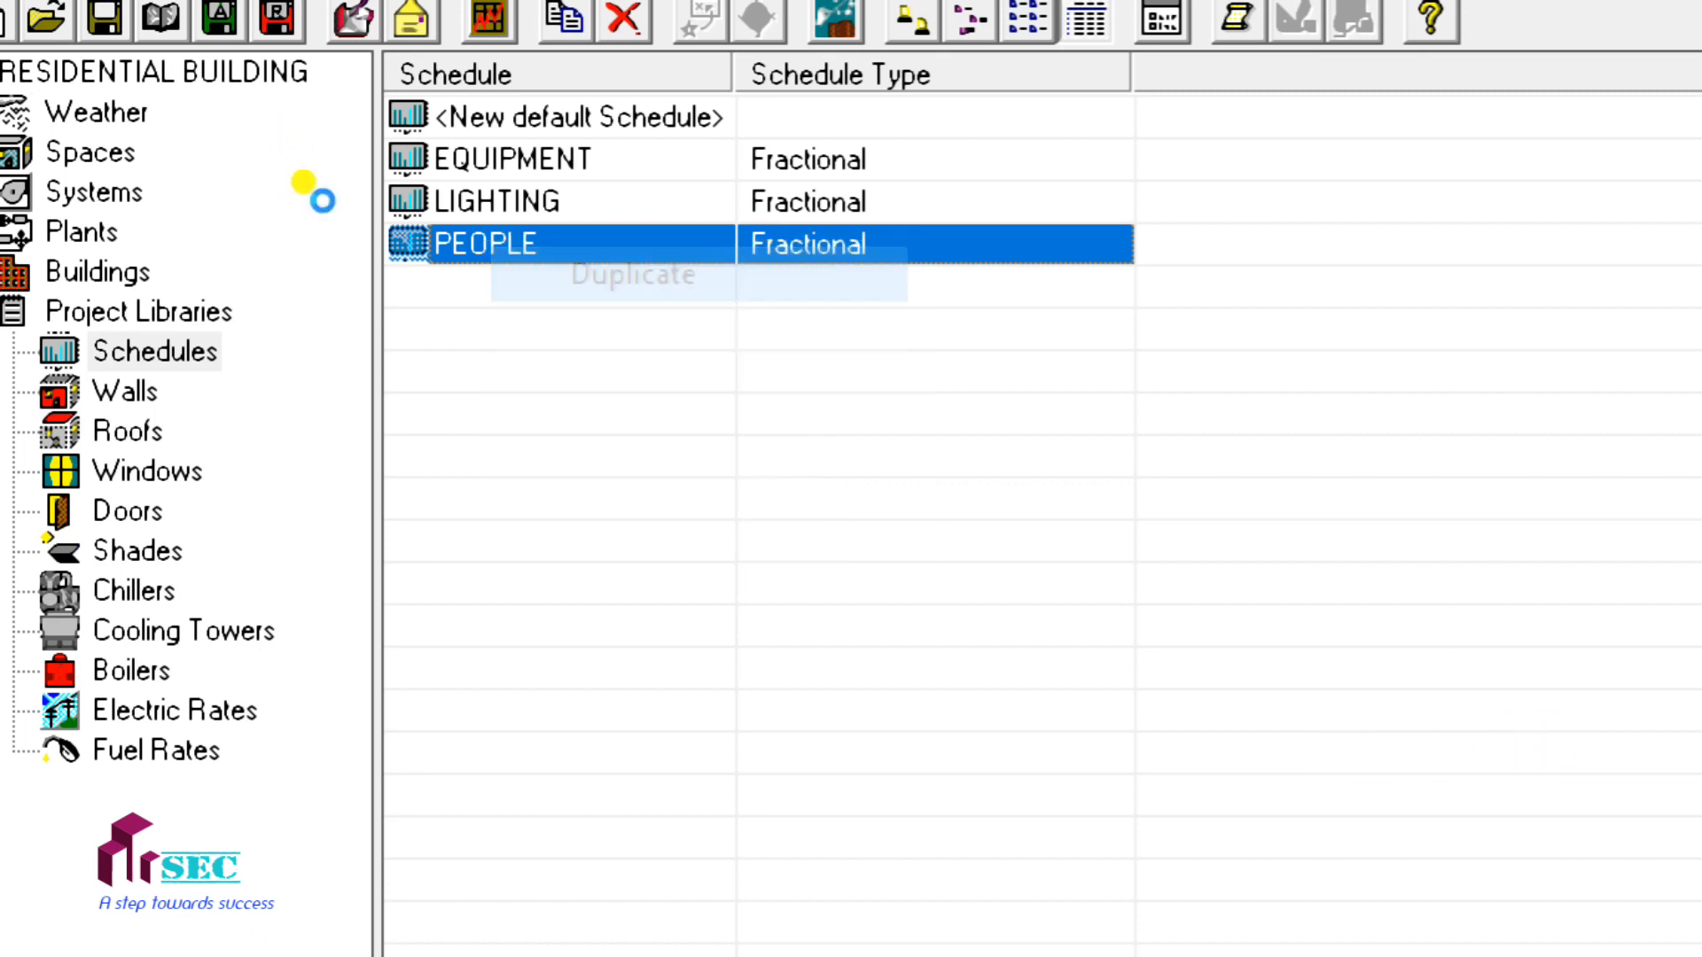
left_click_drag(1296, 326, 634, 23)
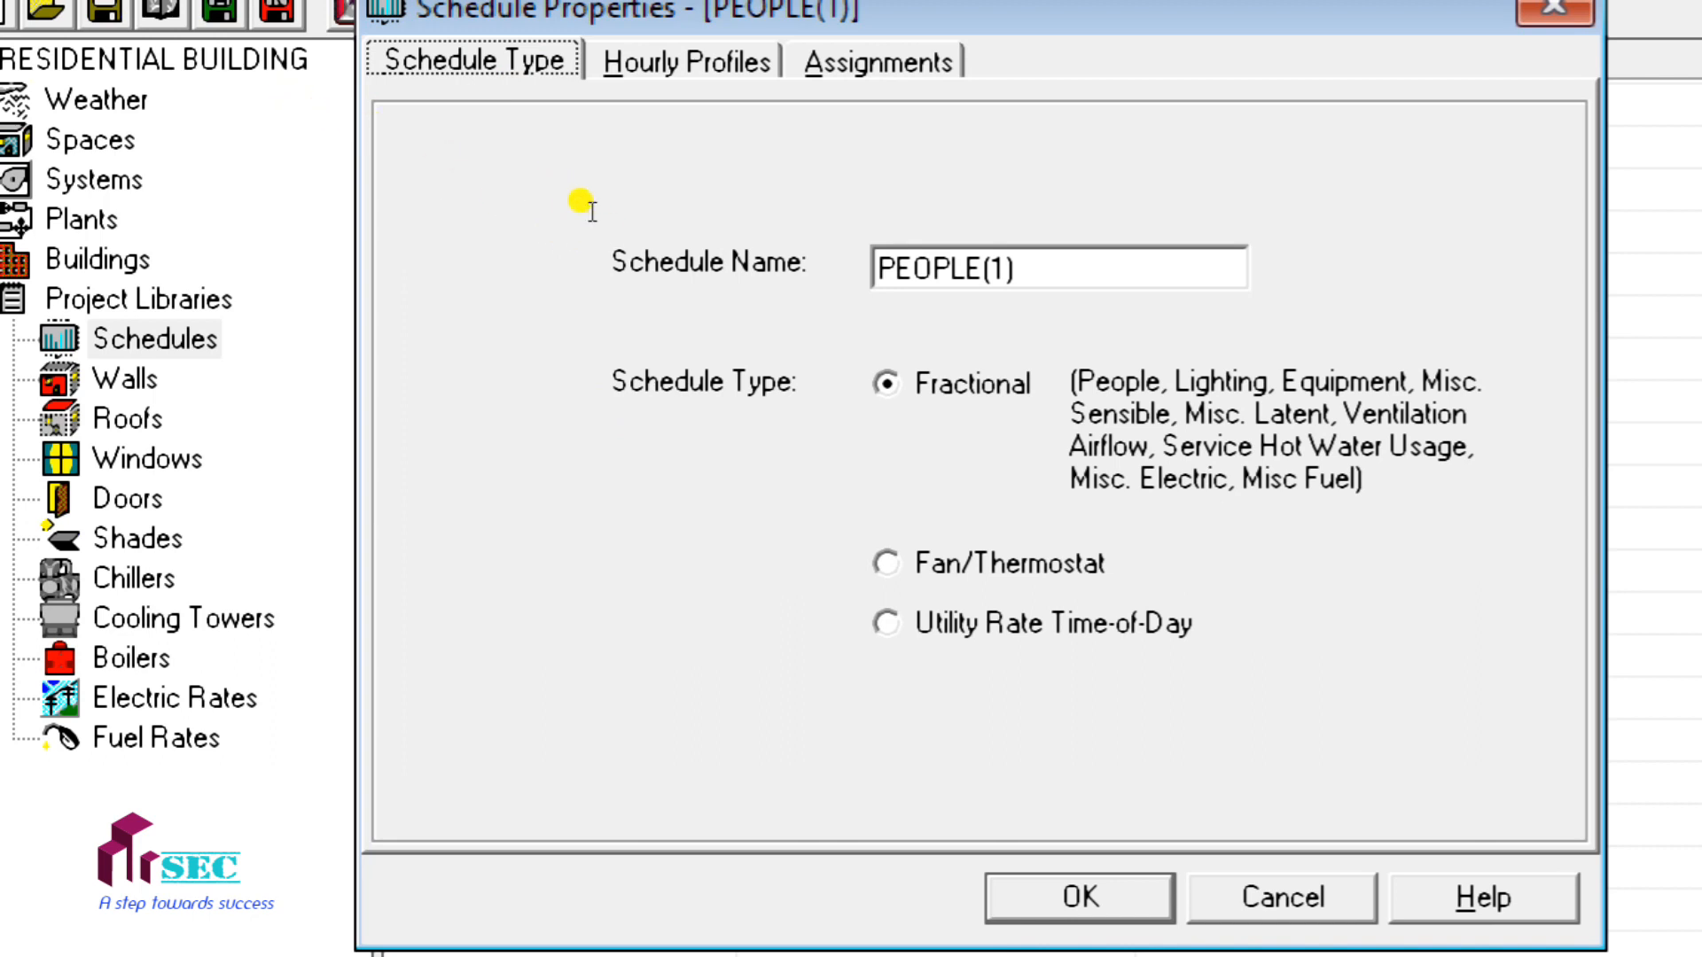
key("Tab")
type("TS")
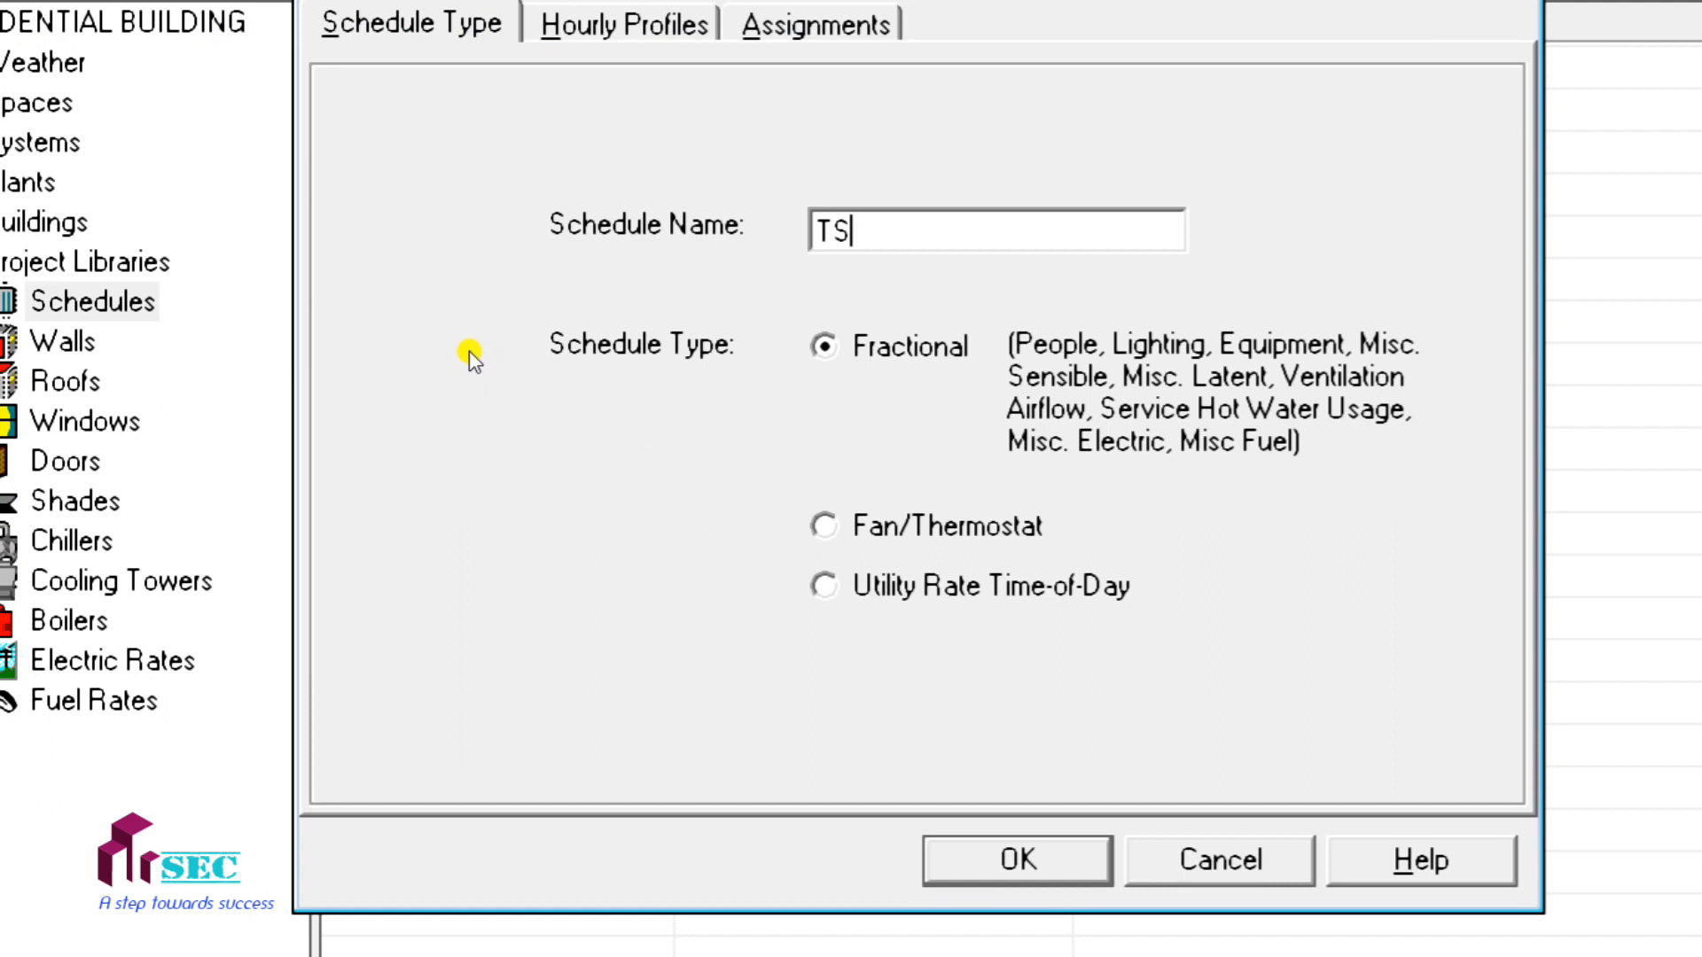
key("Tab")
key("Down")
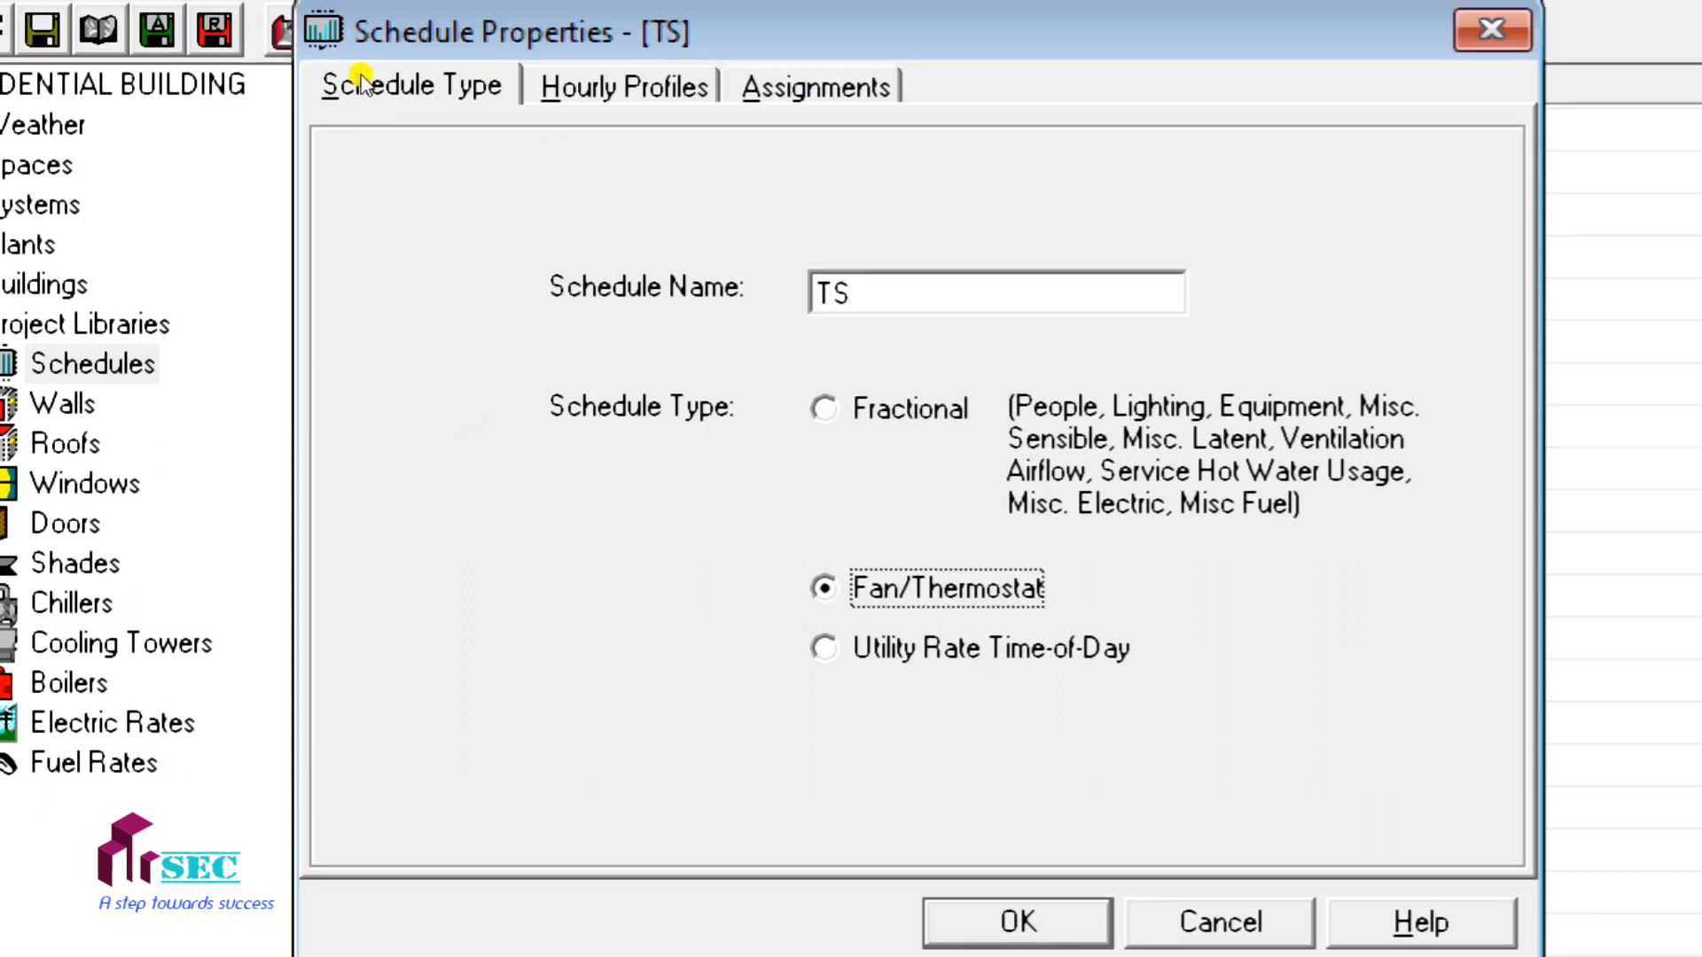
- Assign Profile One to all months and day types of the TS schedule, and accept the schedule
key("alt+h")
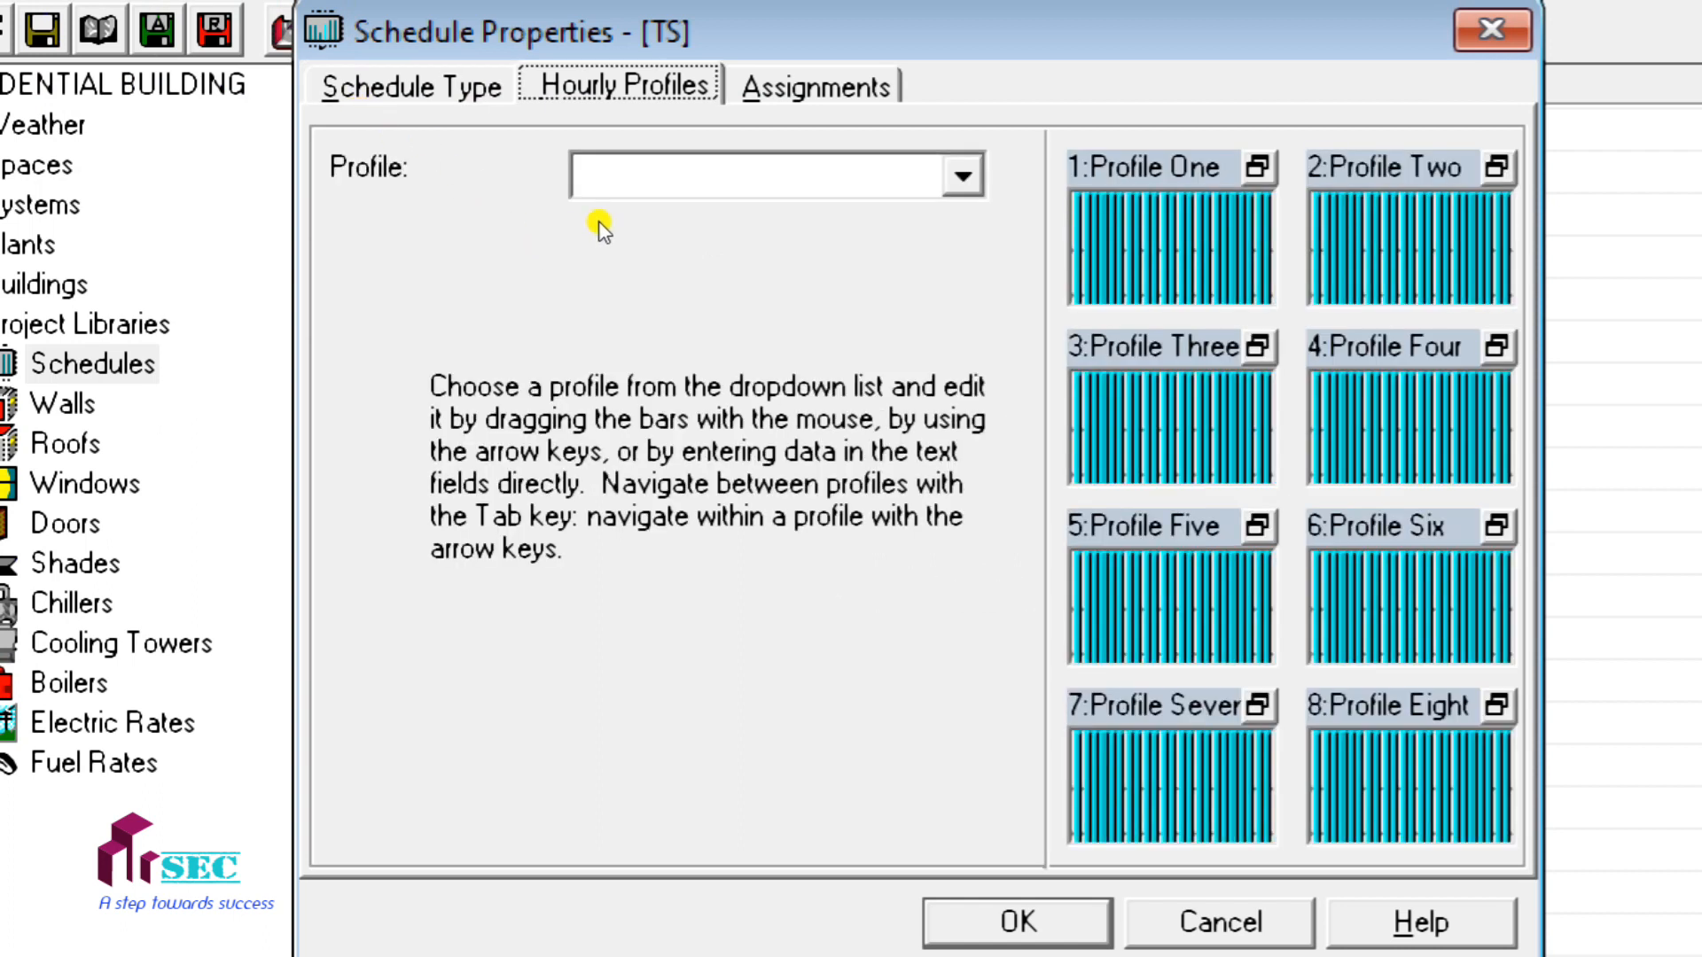
left_click(635, 190)
key("alt+a")
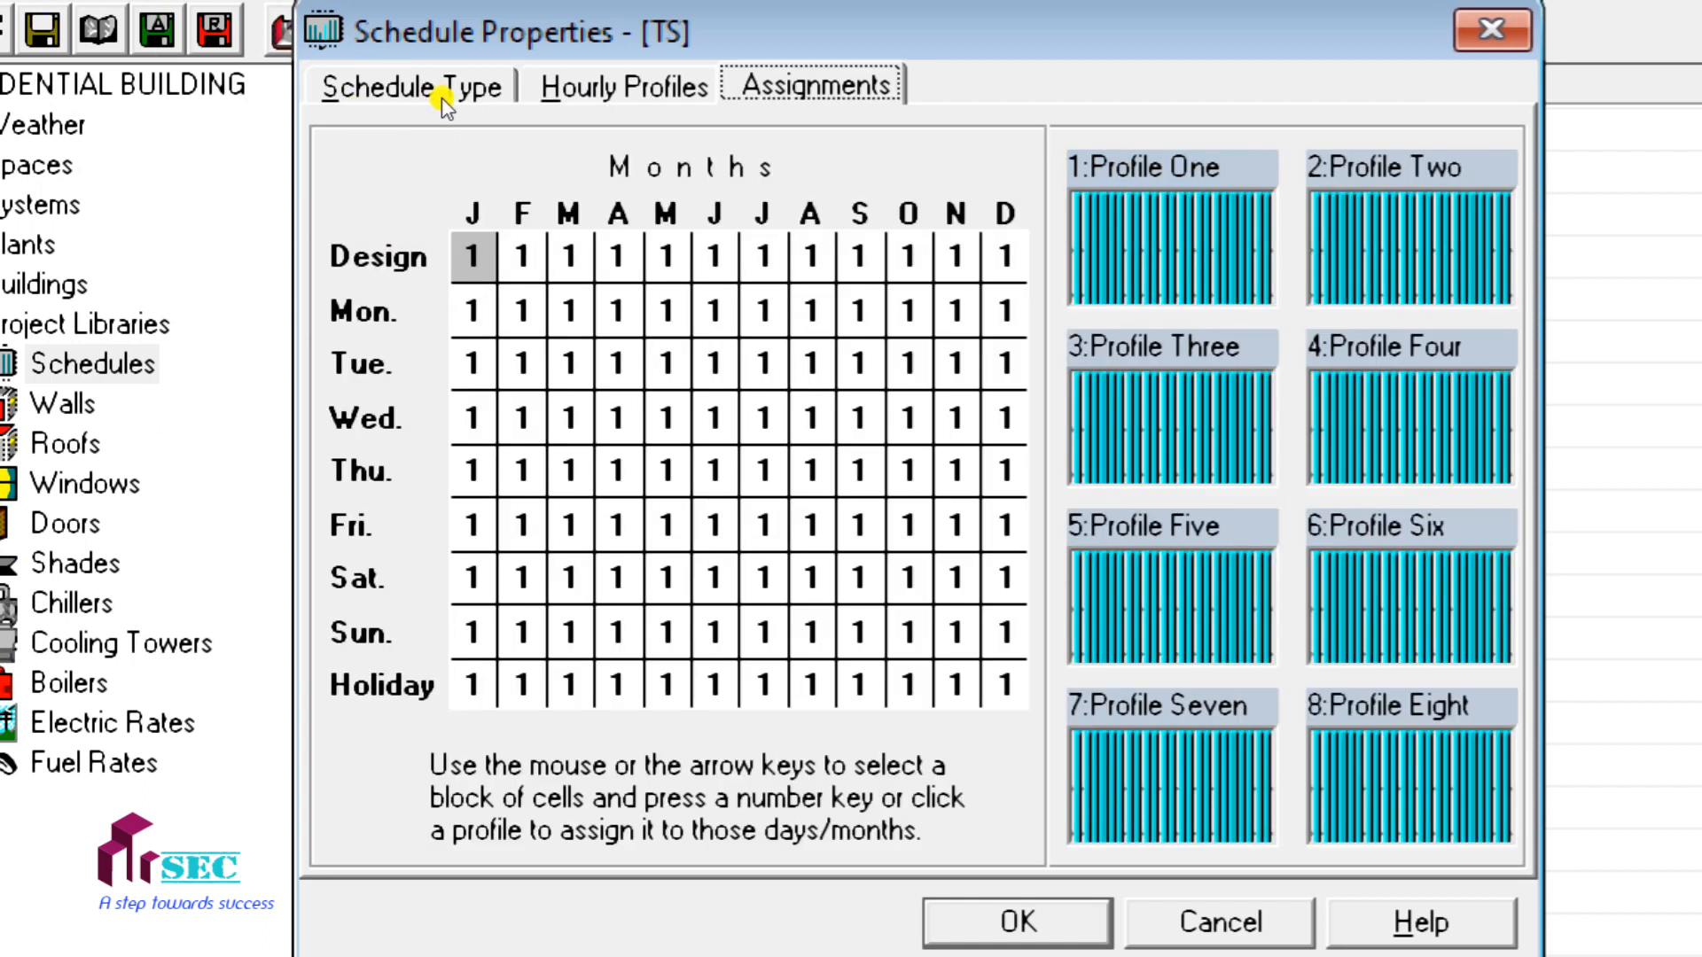
left_click_drag(290, 184, 608, 431)
key("1")
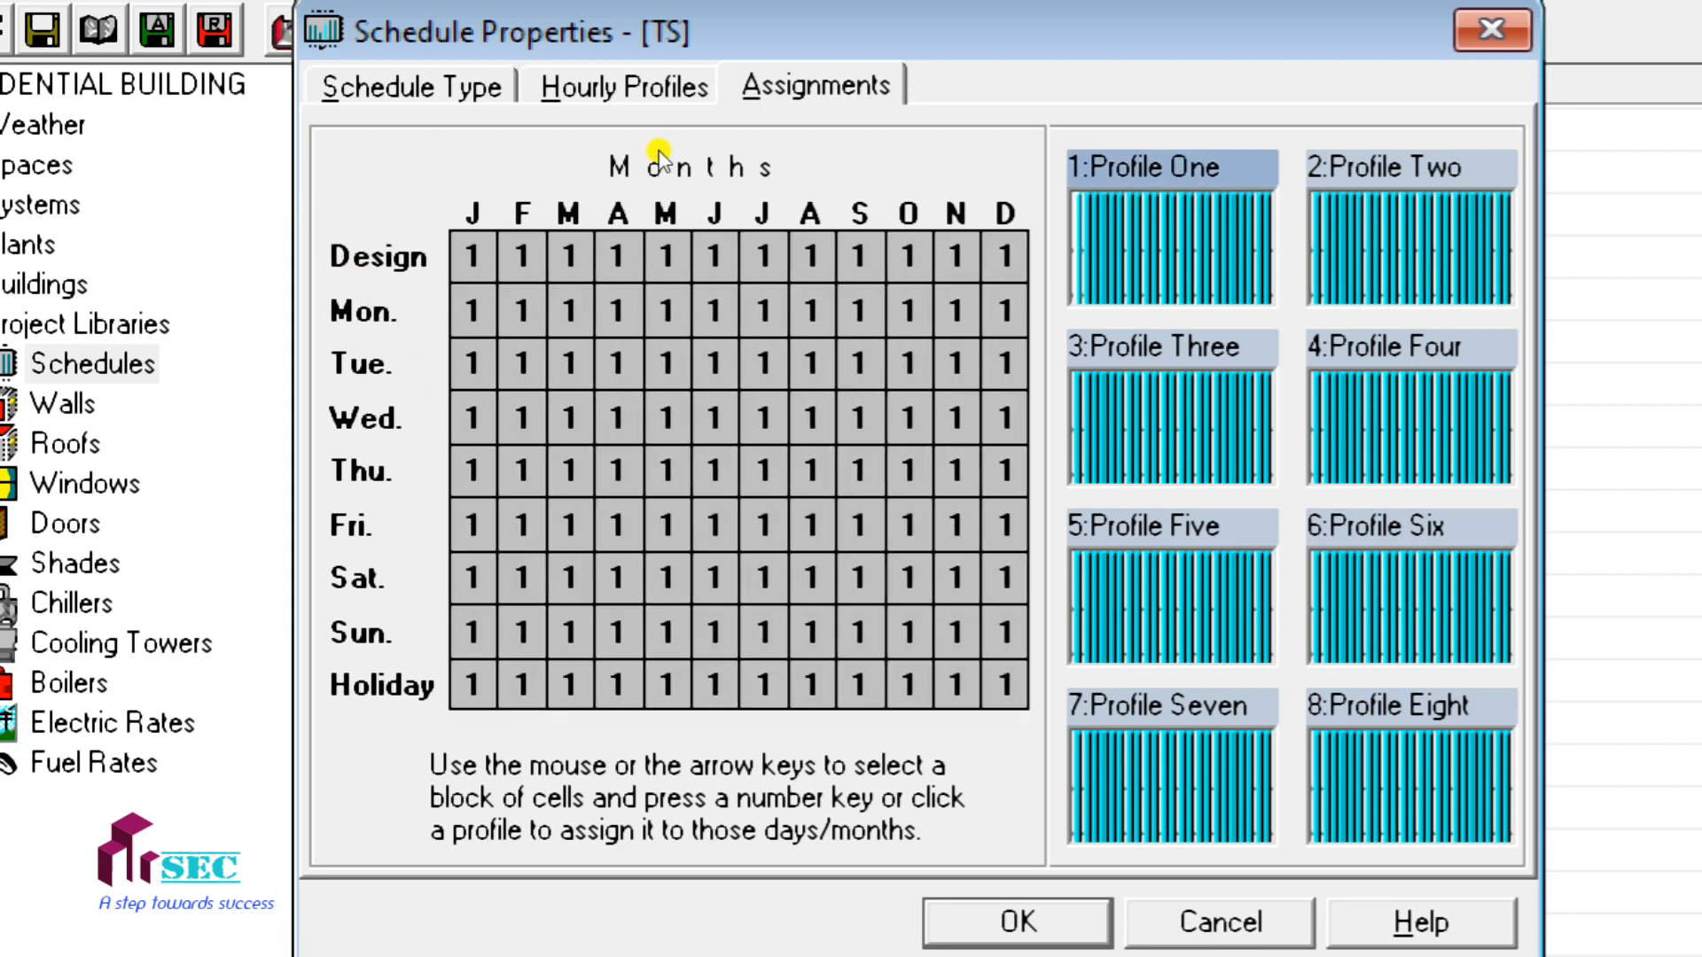
key("Return")
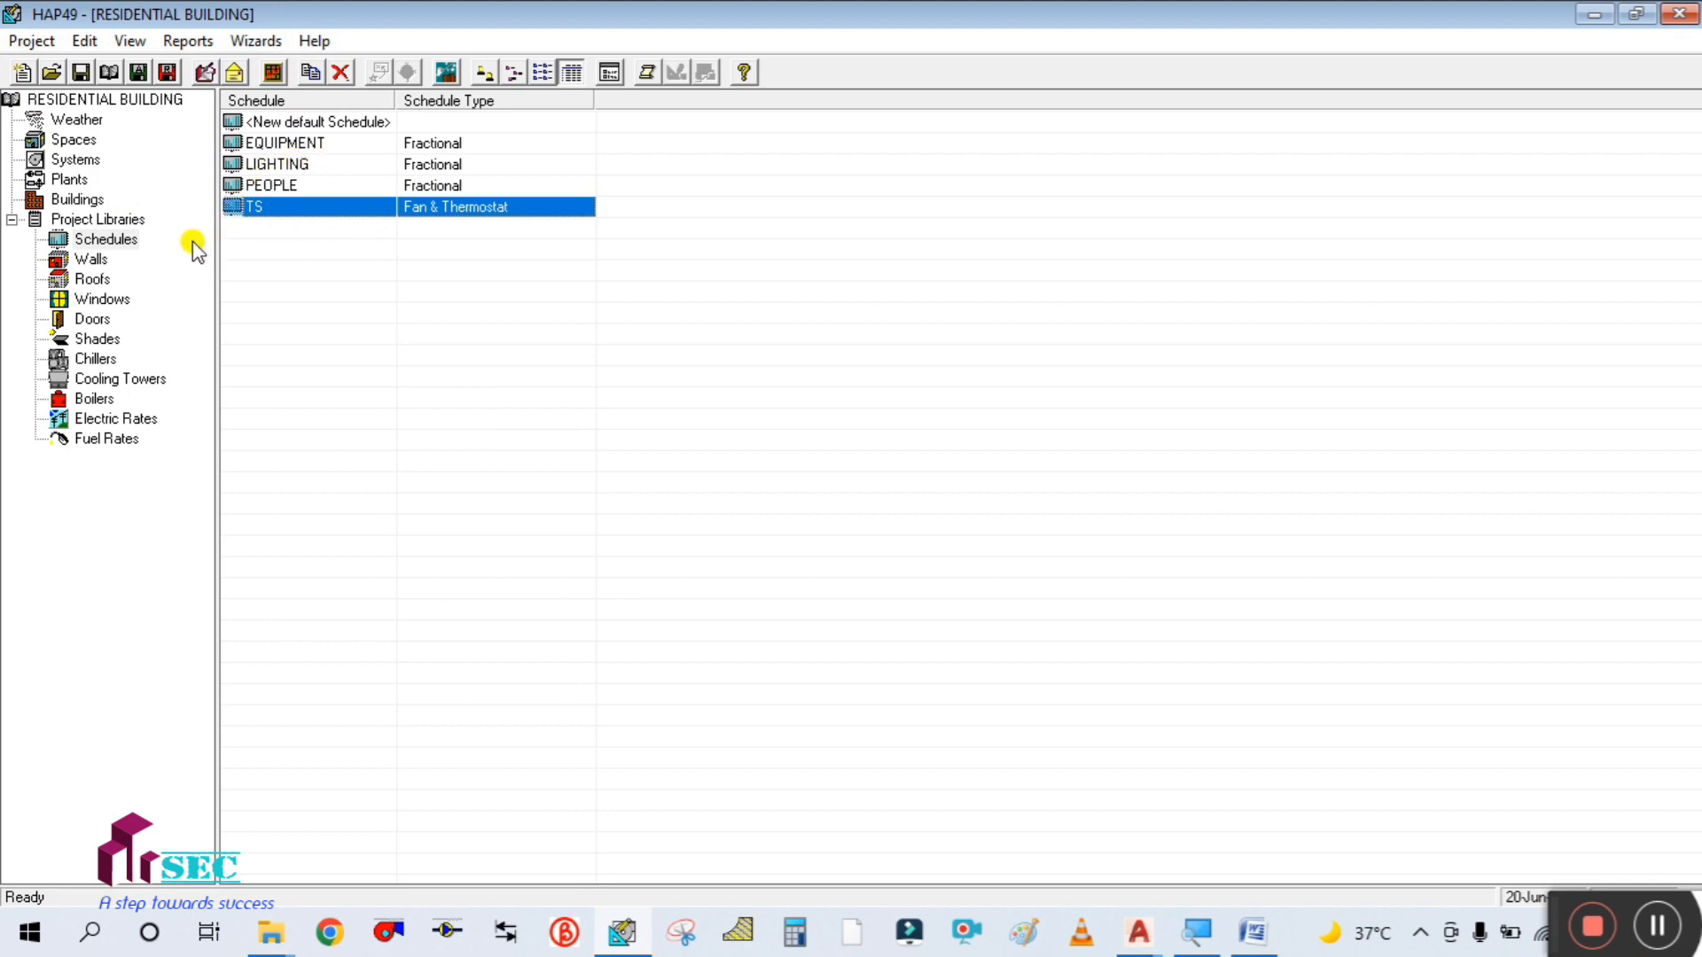
- Create a new wall assembly in the project's wall library and name it OUTER WALL
left_click(95, 259)
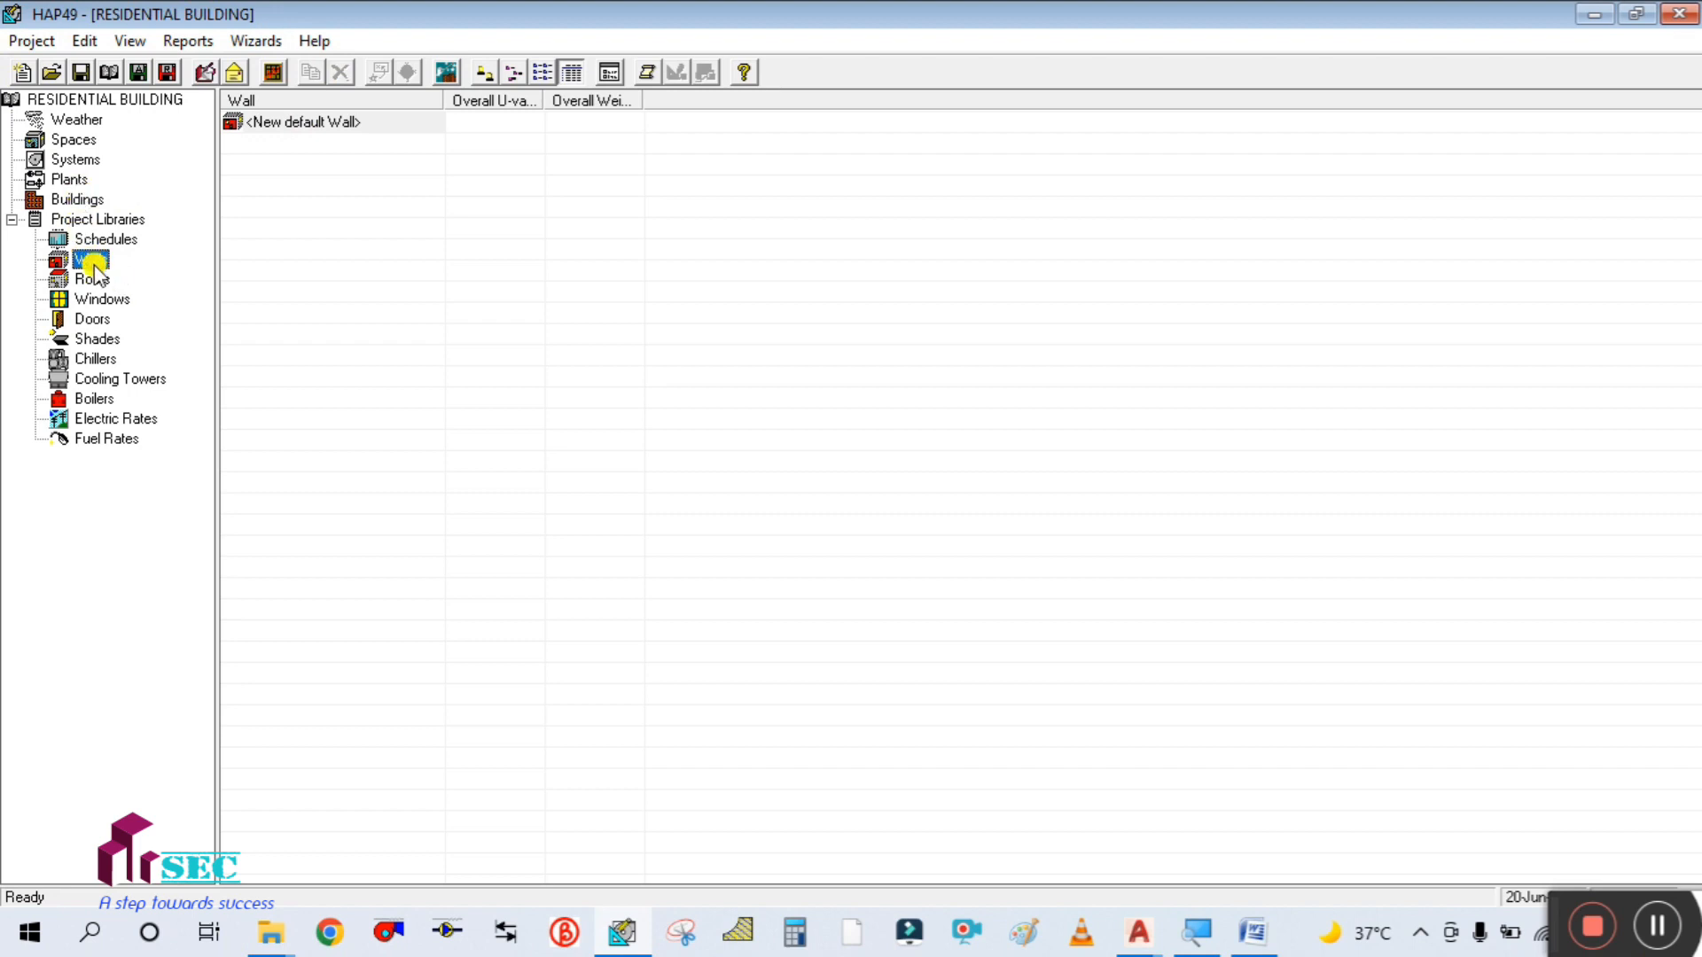
left_click(92, 279)
left_click(92, 258)
double_click(269, 124)
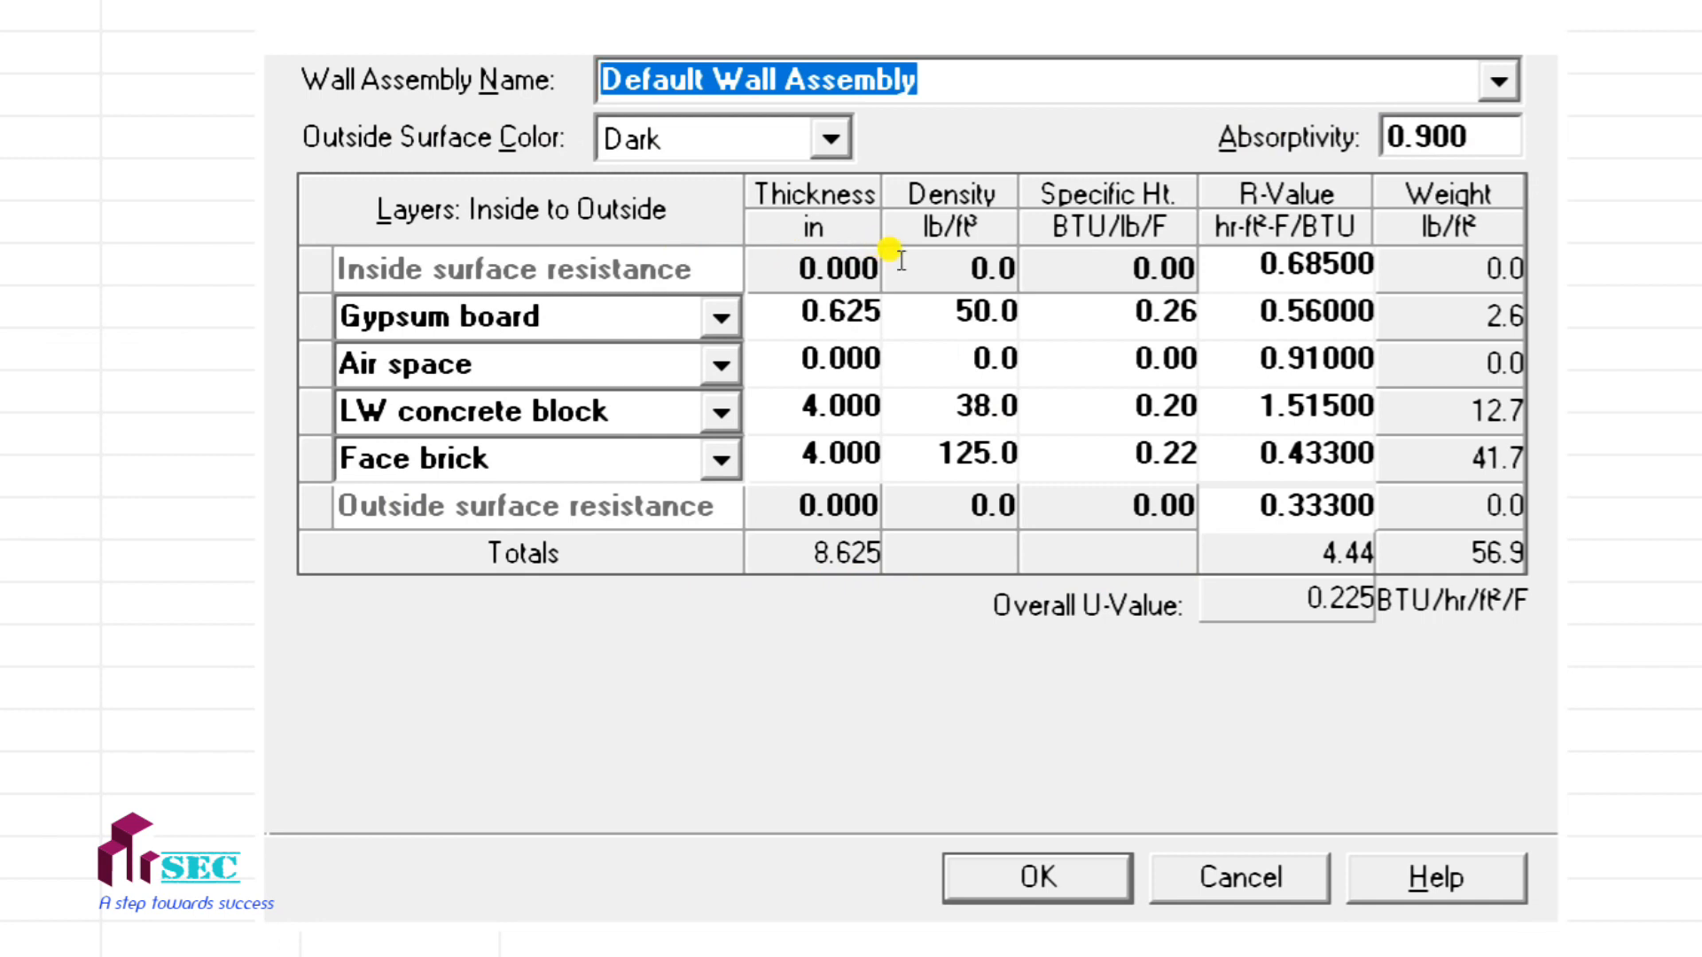
type("OU")
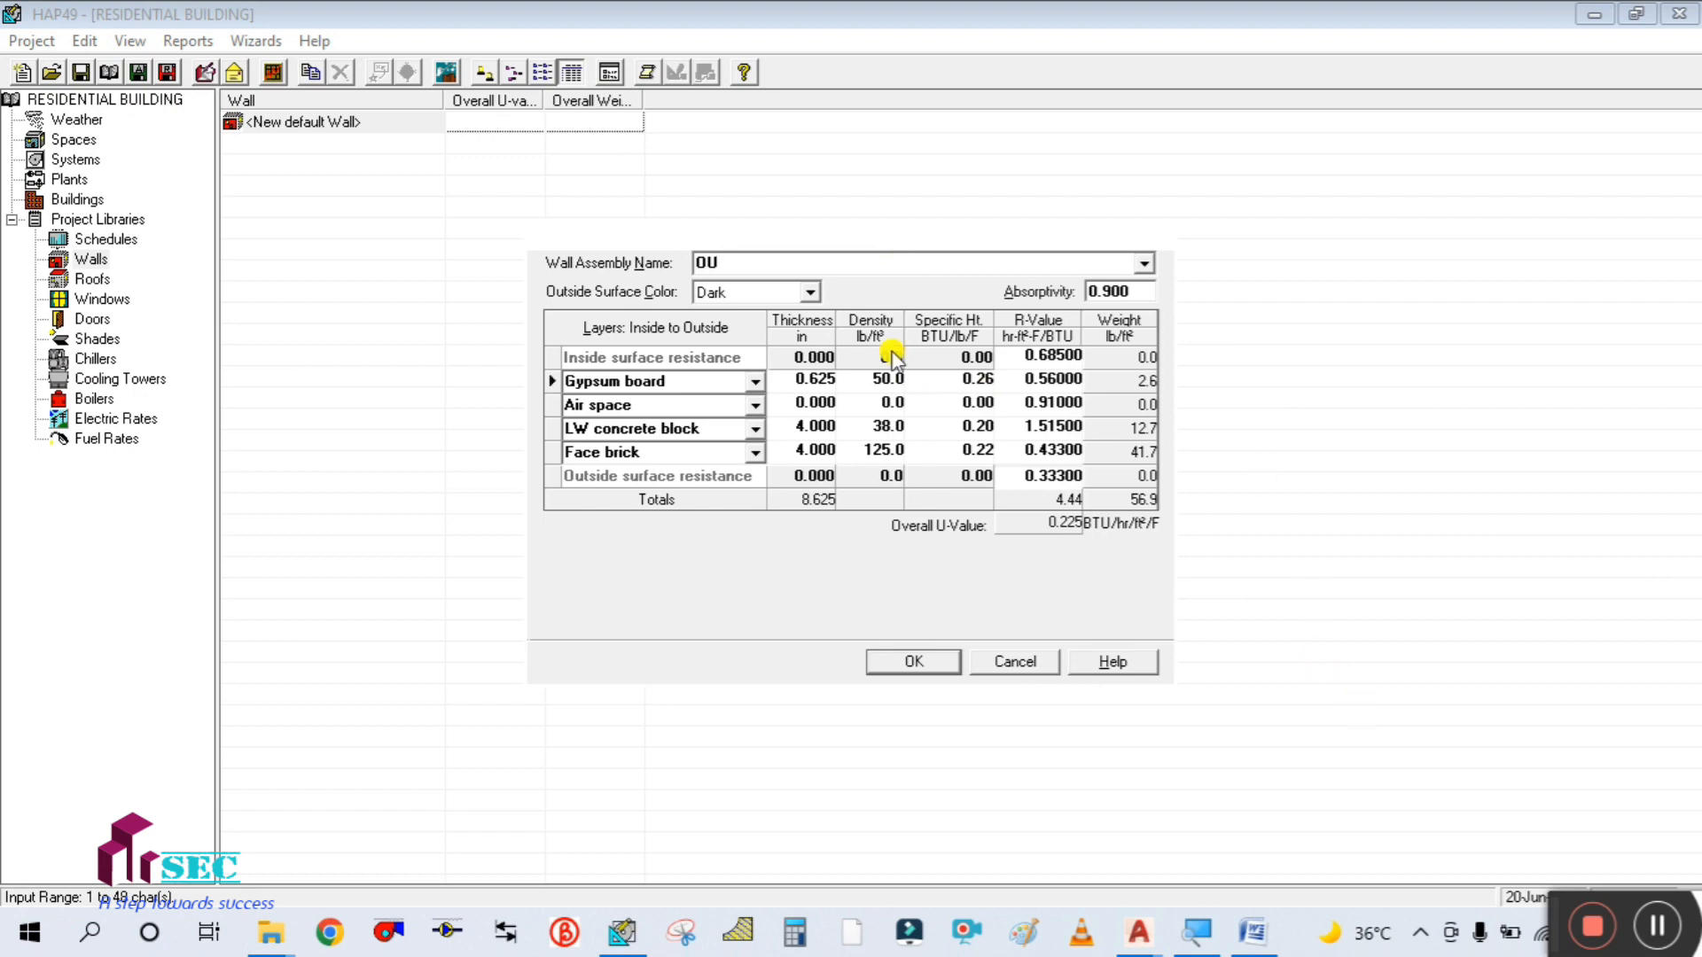
left_click(813, 265)
type("TER WALL")
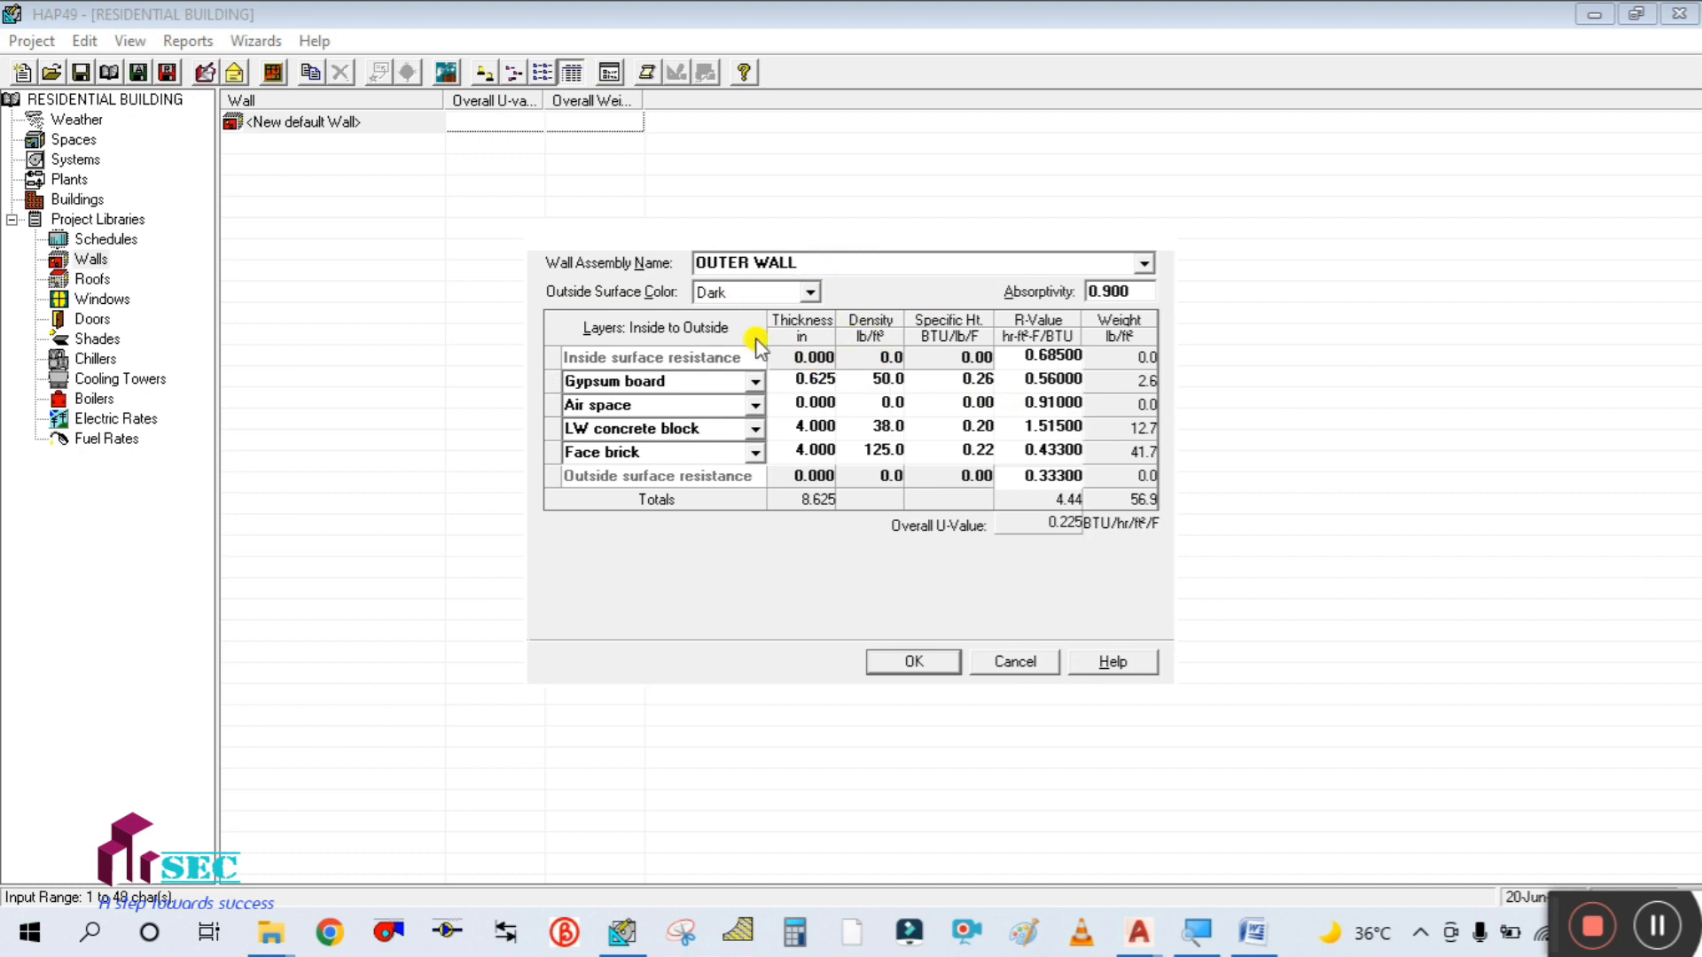
- Try Light as the outer wall's outside surface color to compare the absorptivity, and return the color to Dark
left_click(808, 294)
left_click(810, 295)
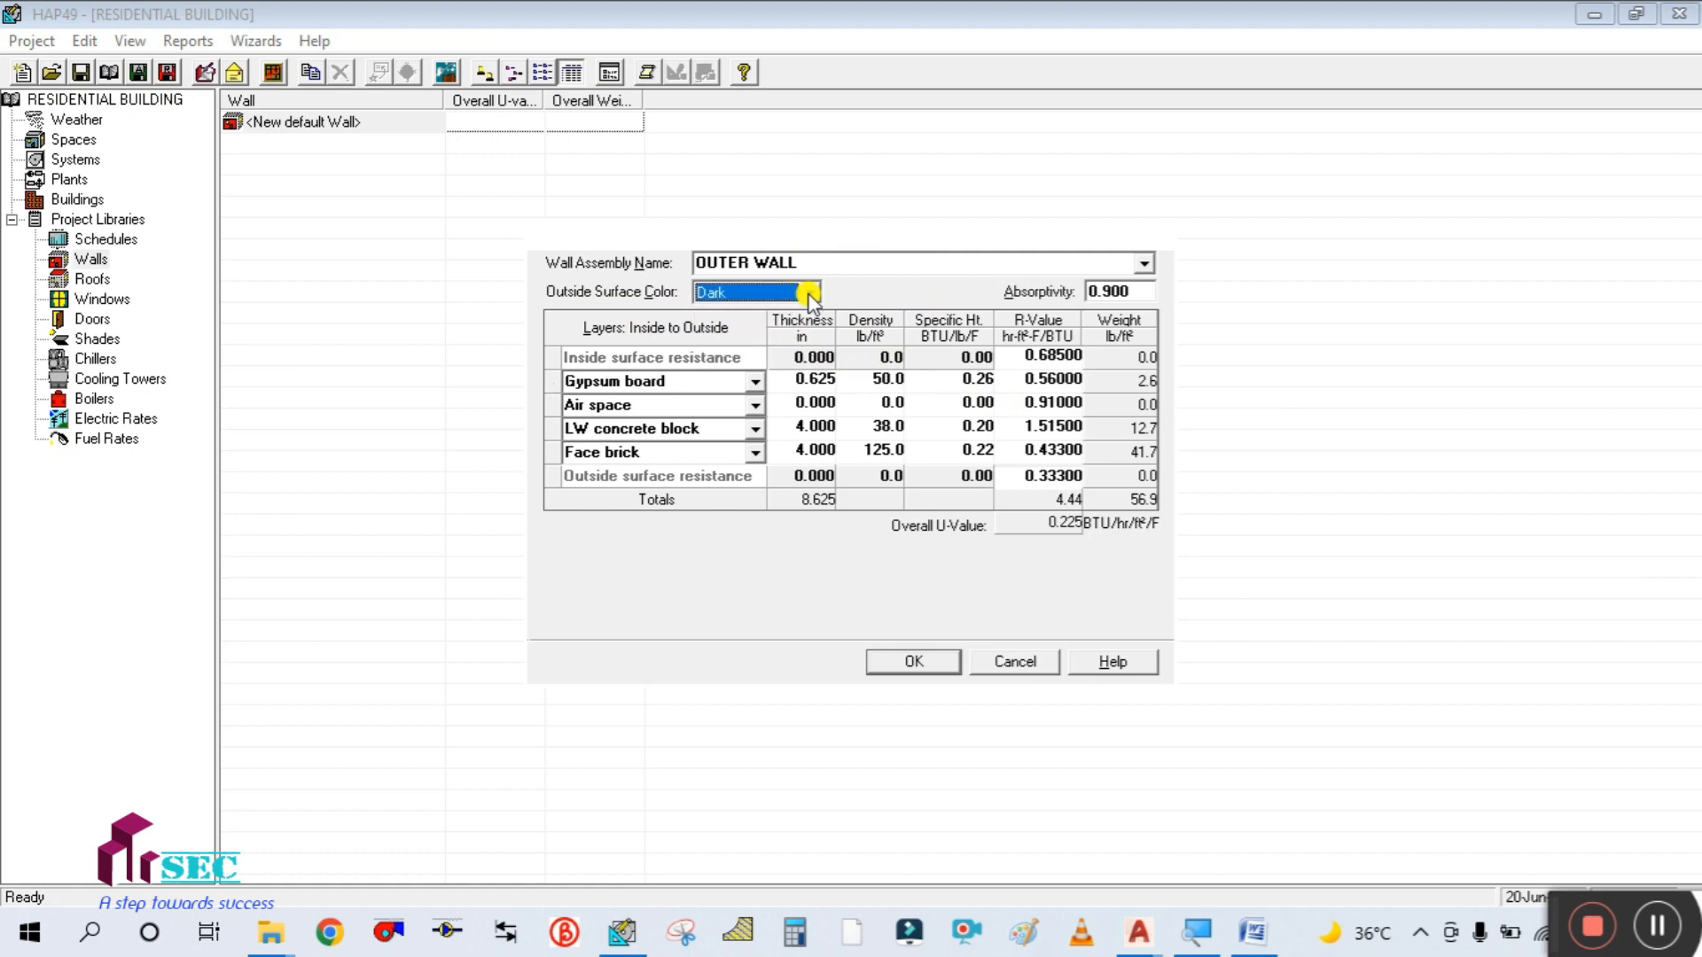
left_click(1124, 291)
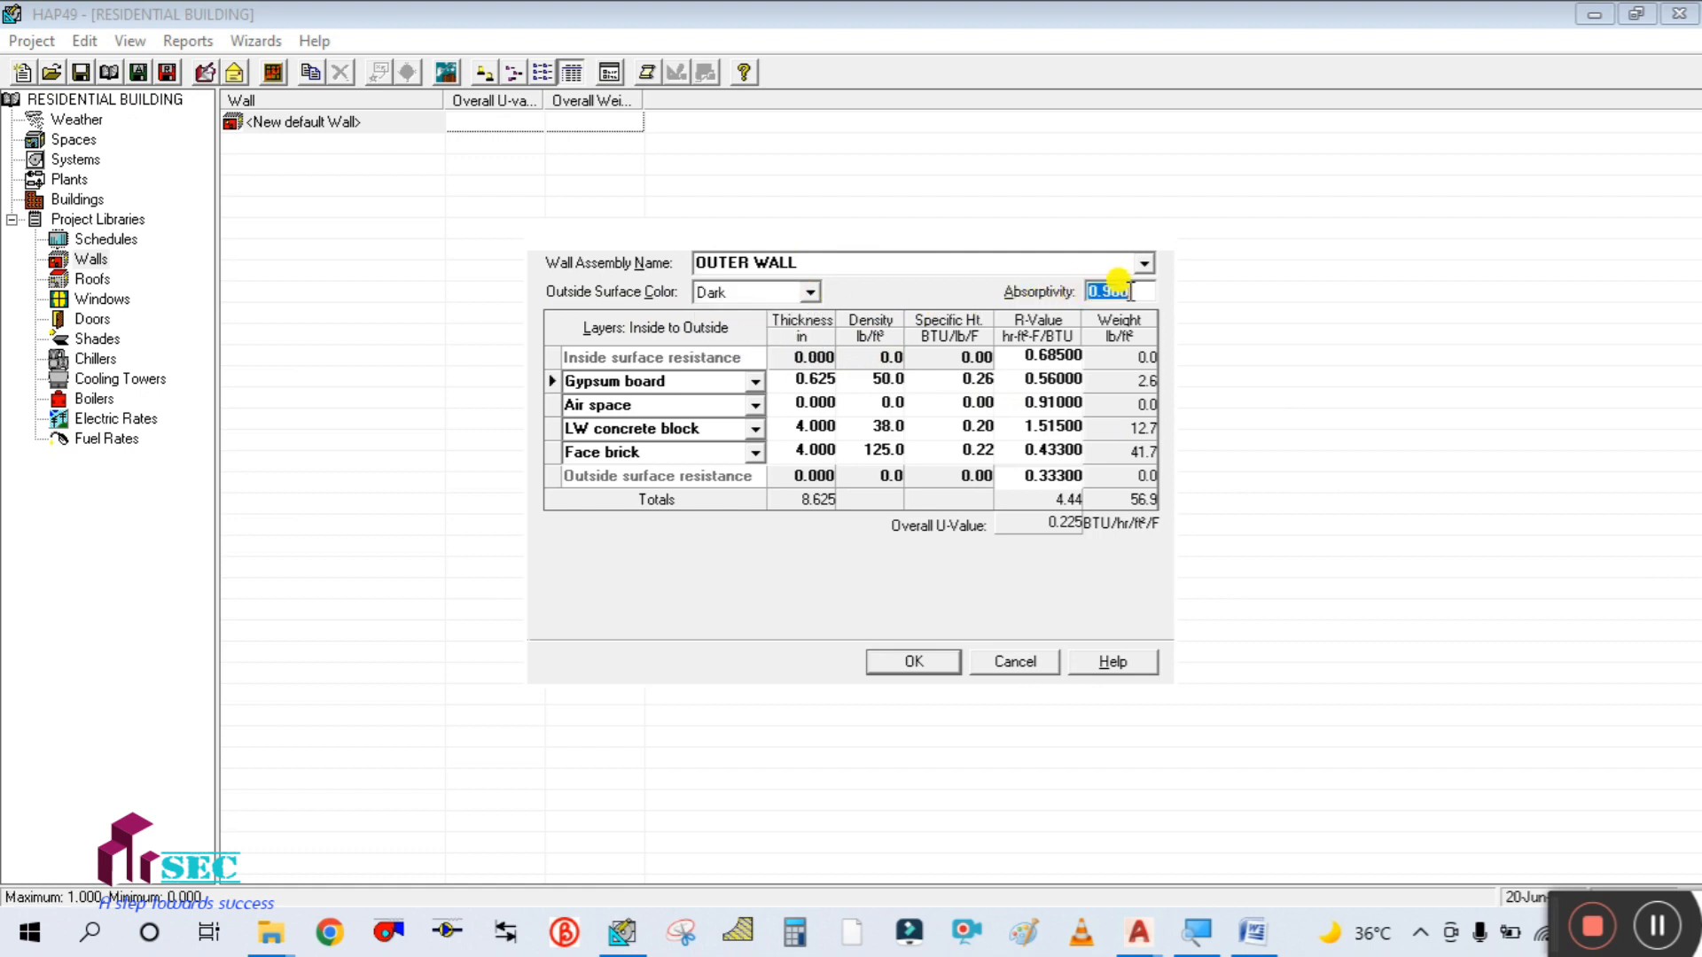
left_click(812, 293)
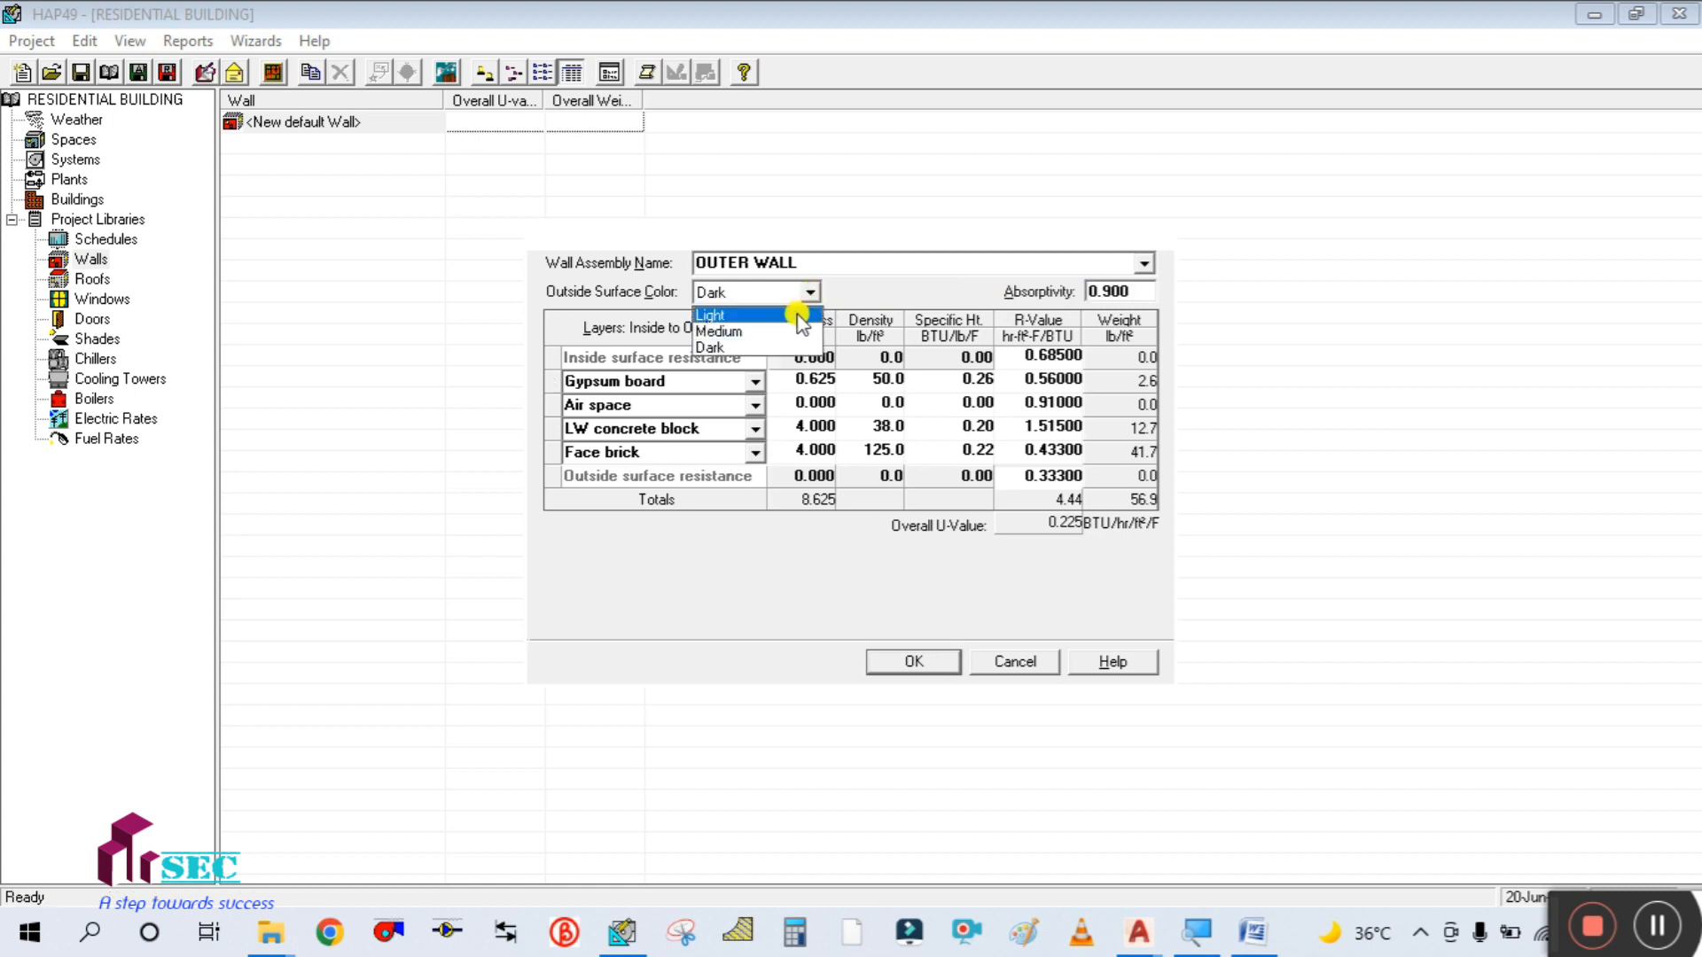
left_click(713, 315)
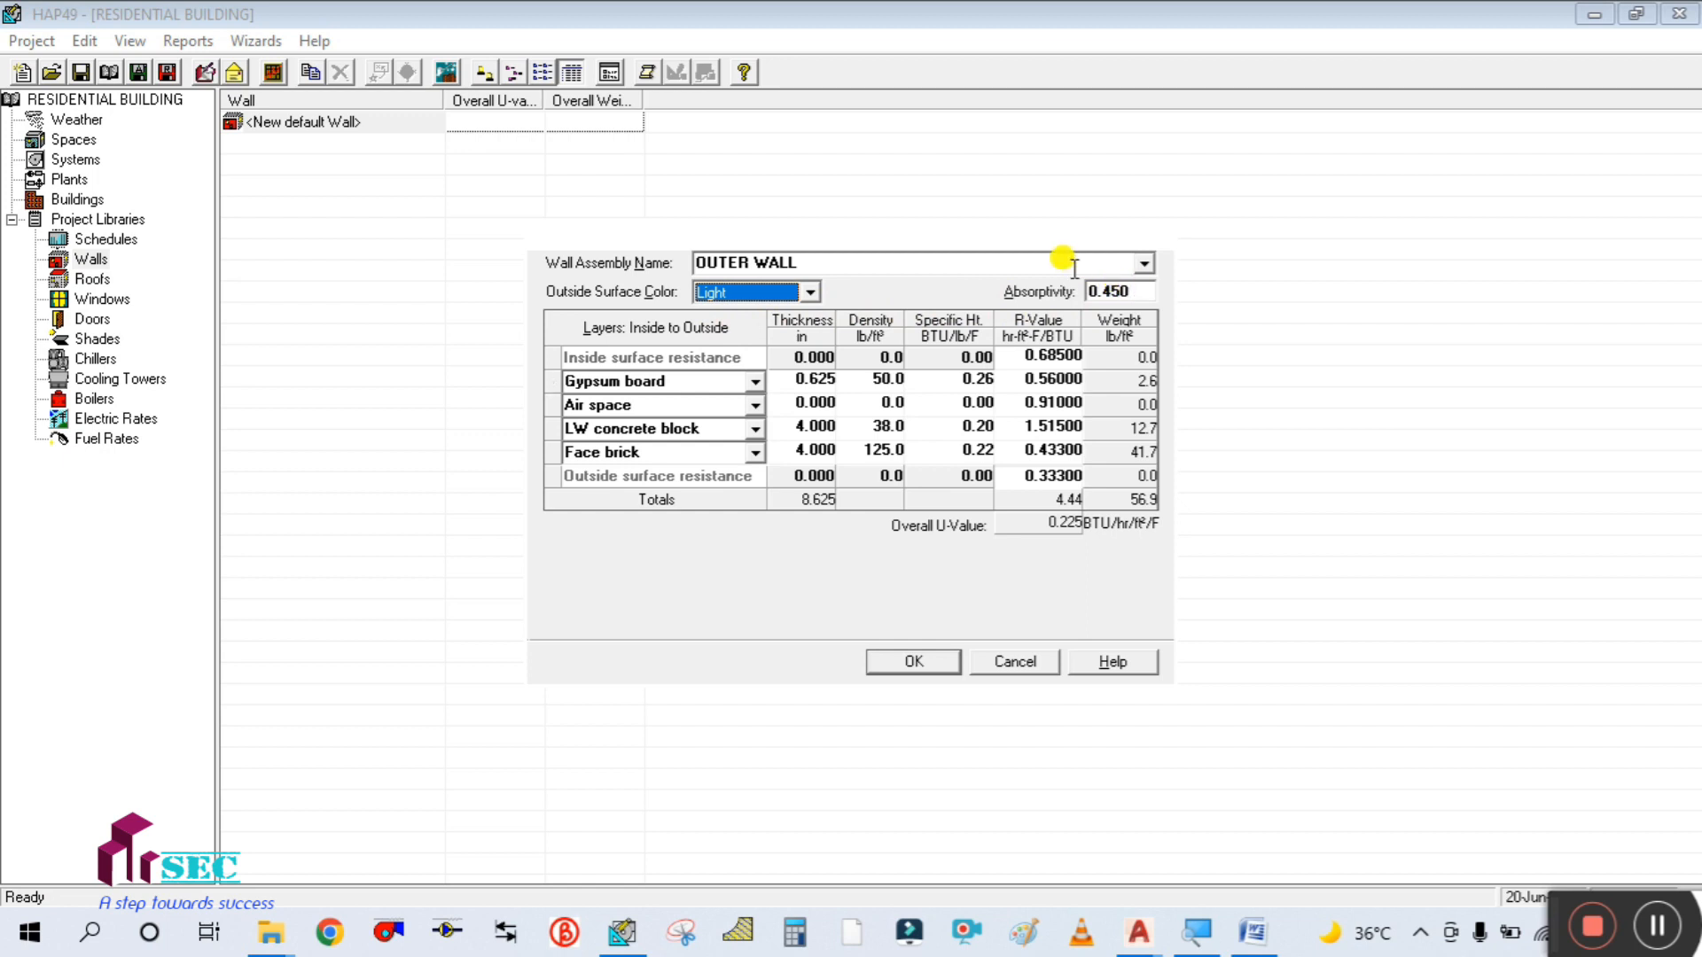
left_click(1121, 289)
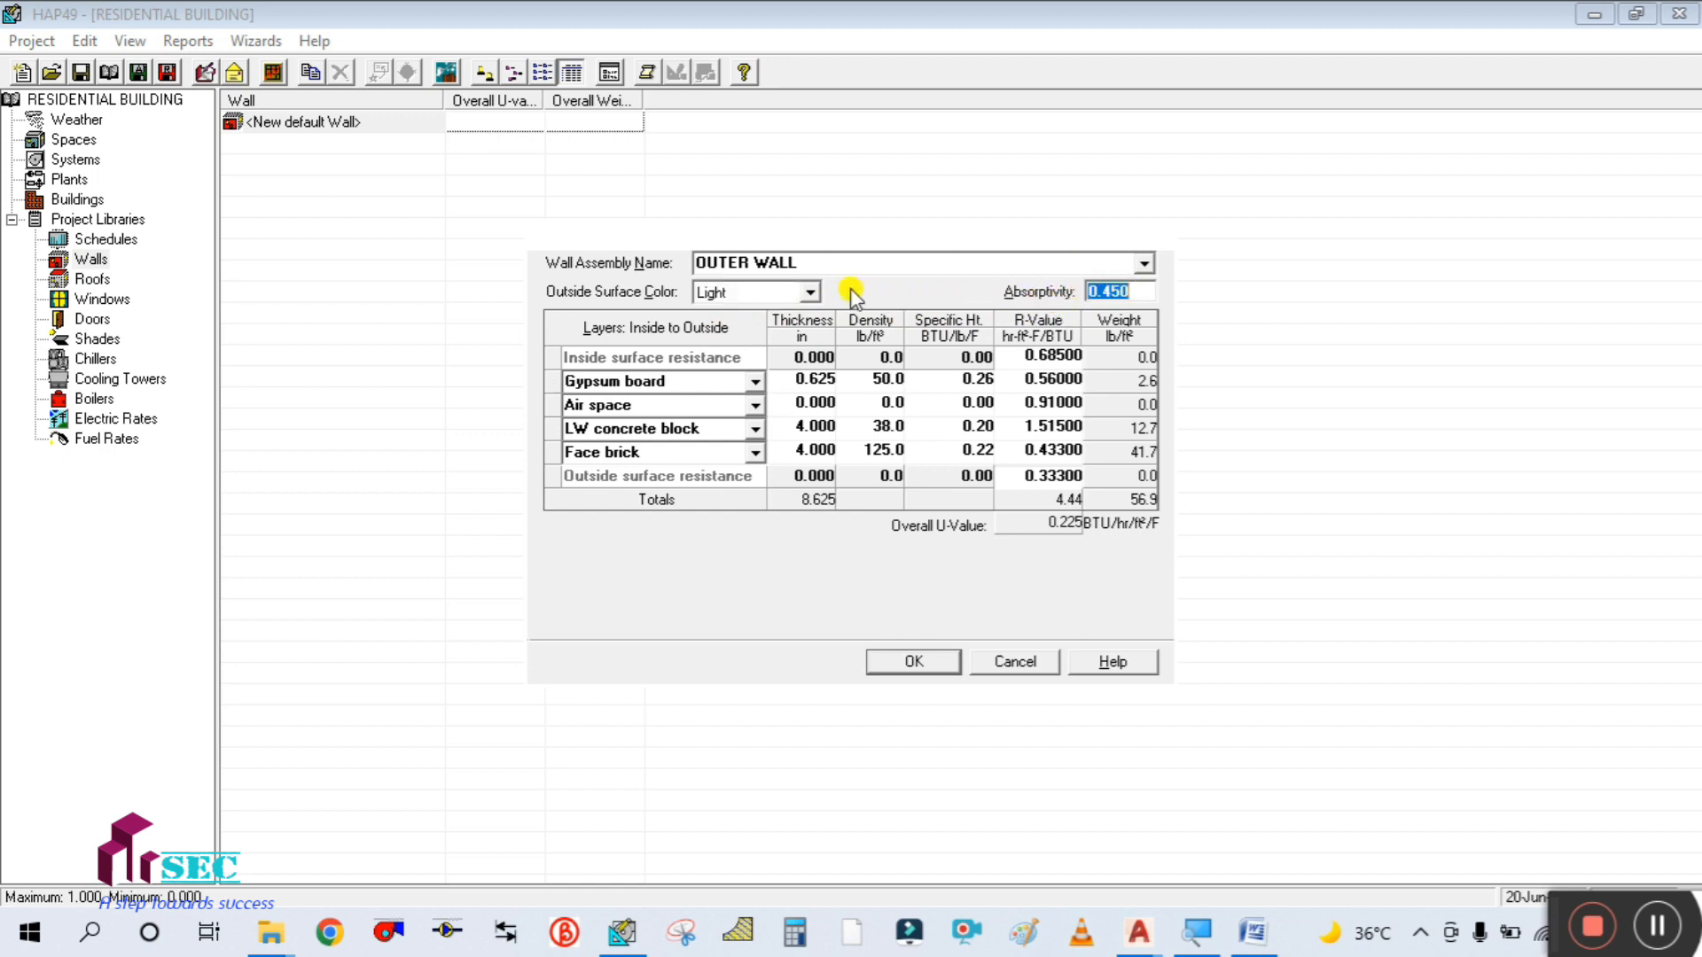
left_click(810, 292)
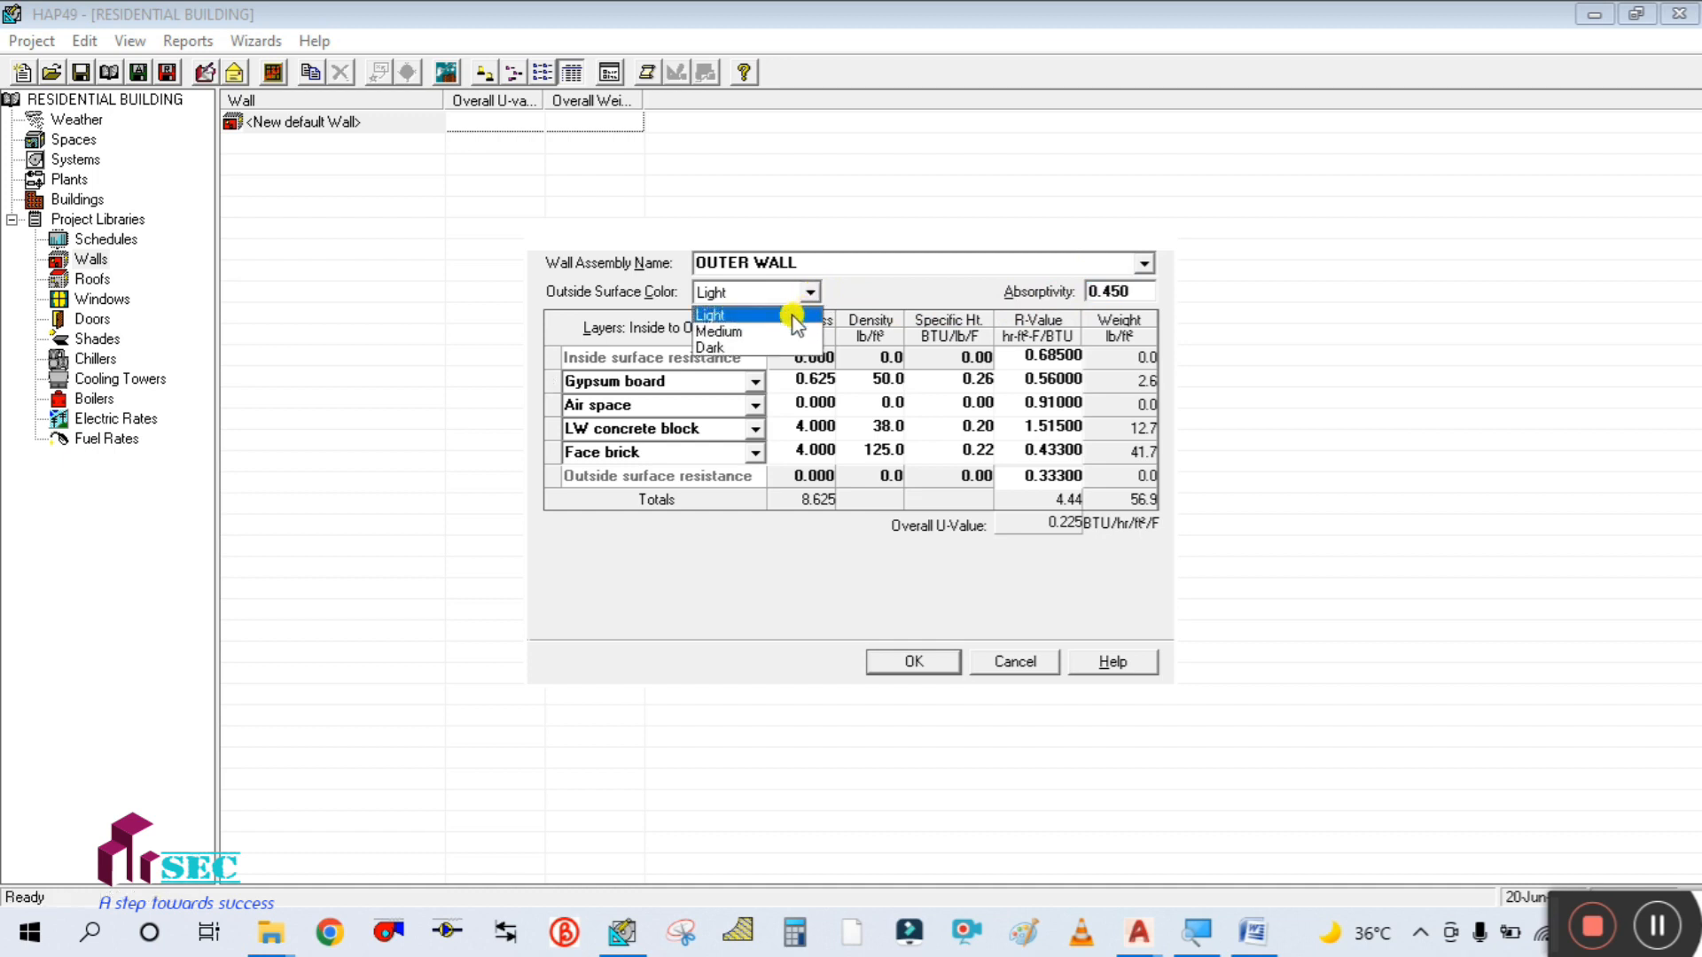
left_click(749, 348)
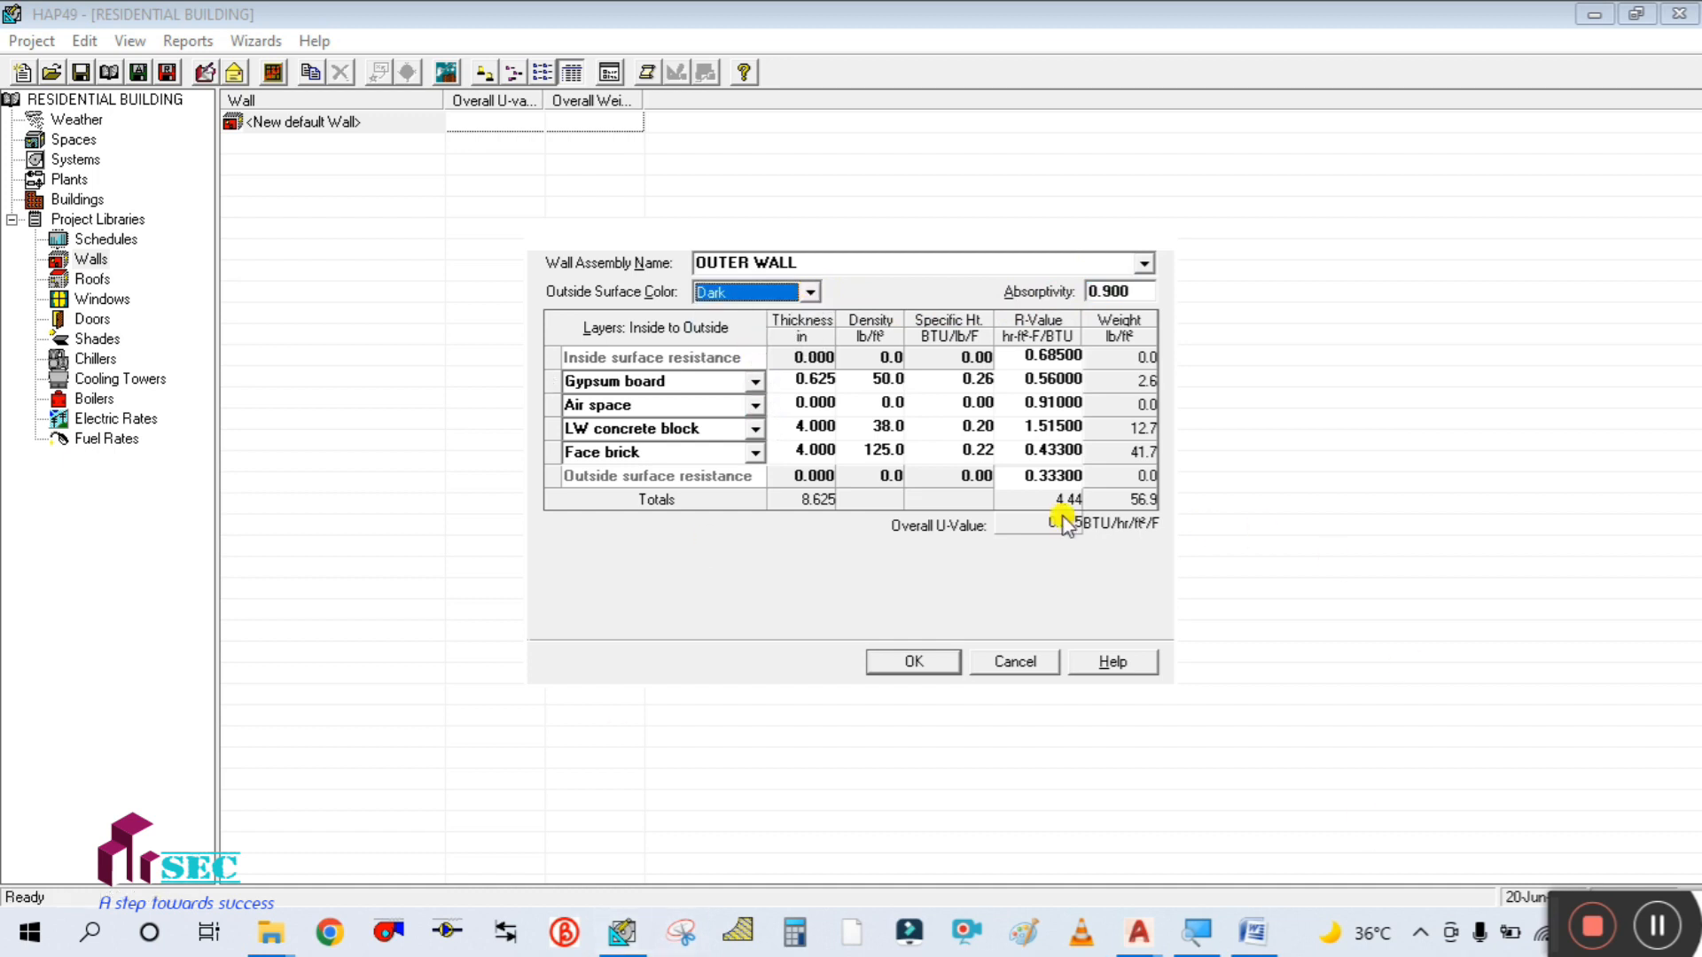
- Switch to the U VALUES document in Word, look up the wall's U-value, and return to the HAP wall assembly
left_click(1257, 934)
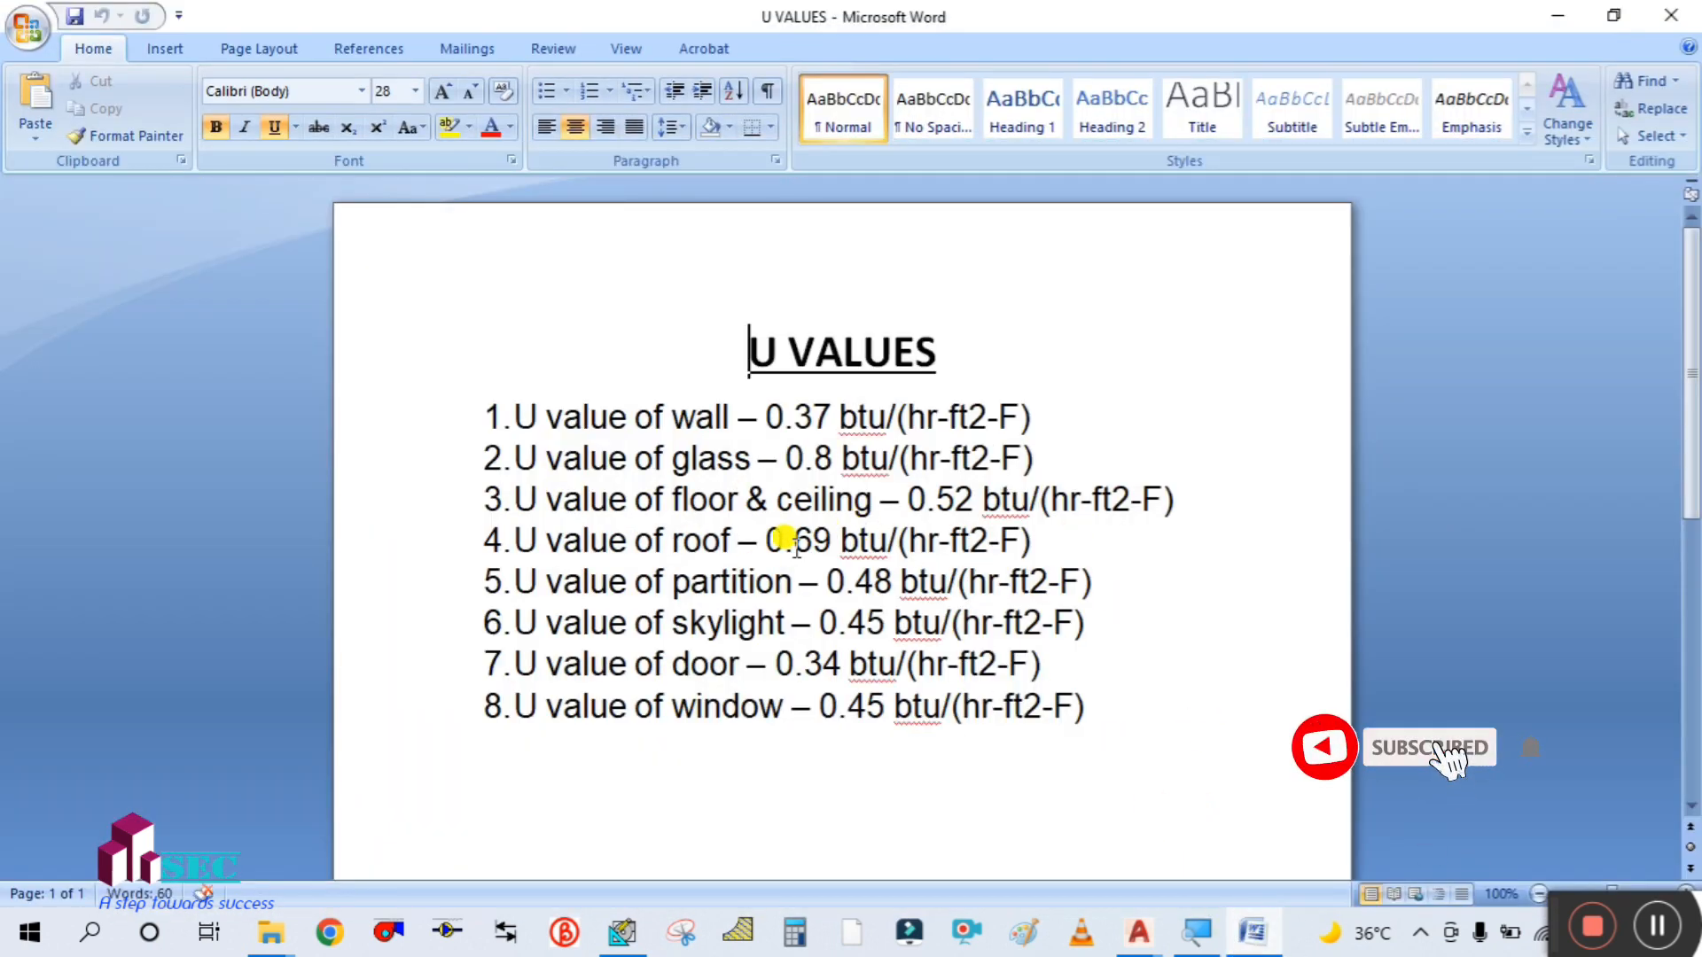
left_click_drag(530, 416, 1017, 413)
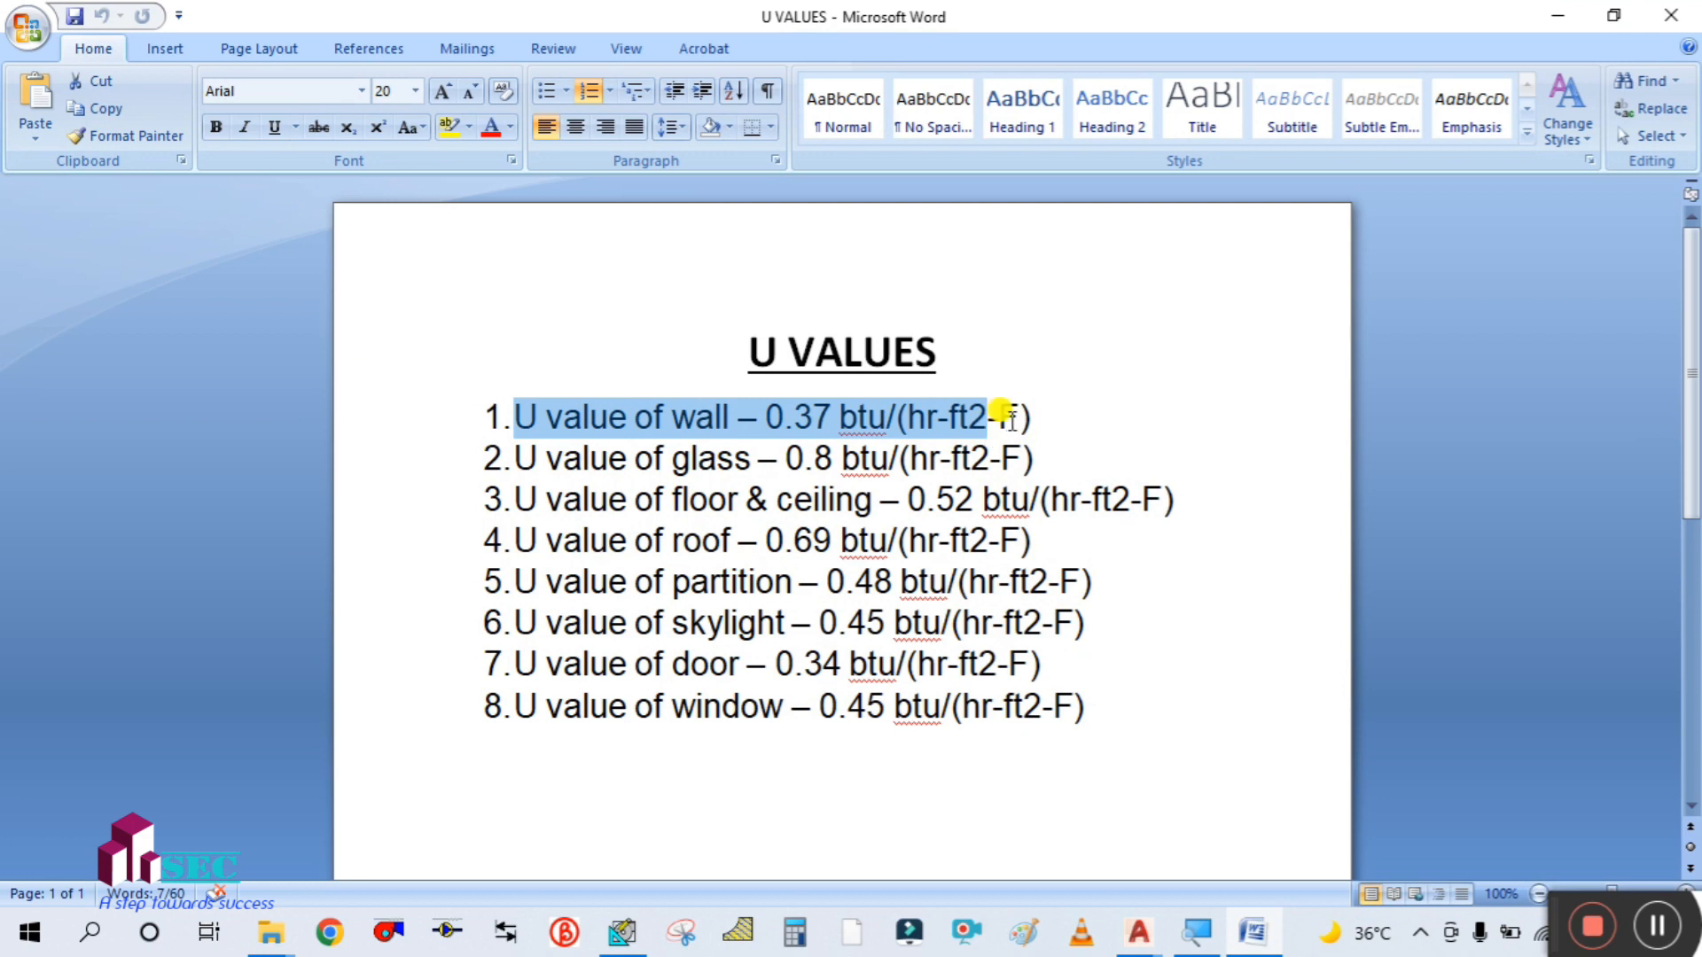
left_click(1243, 941)
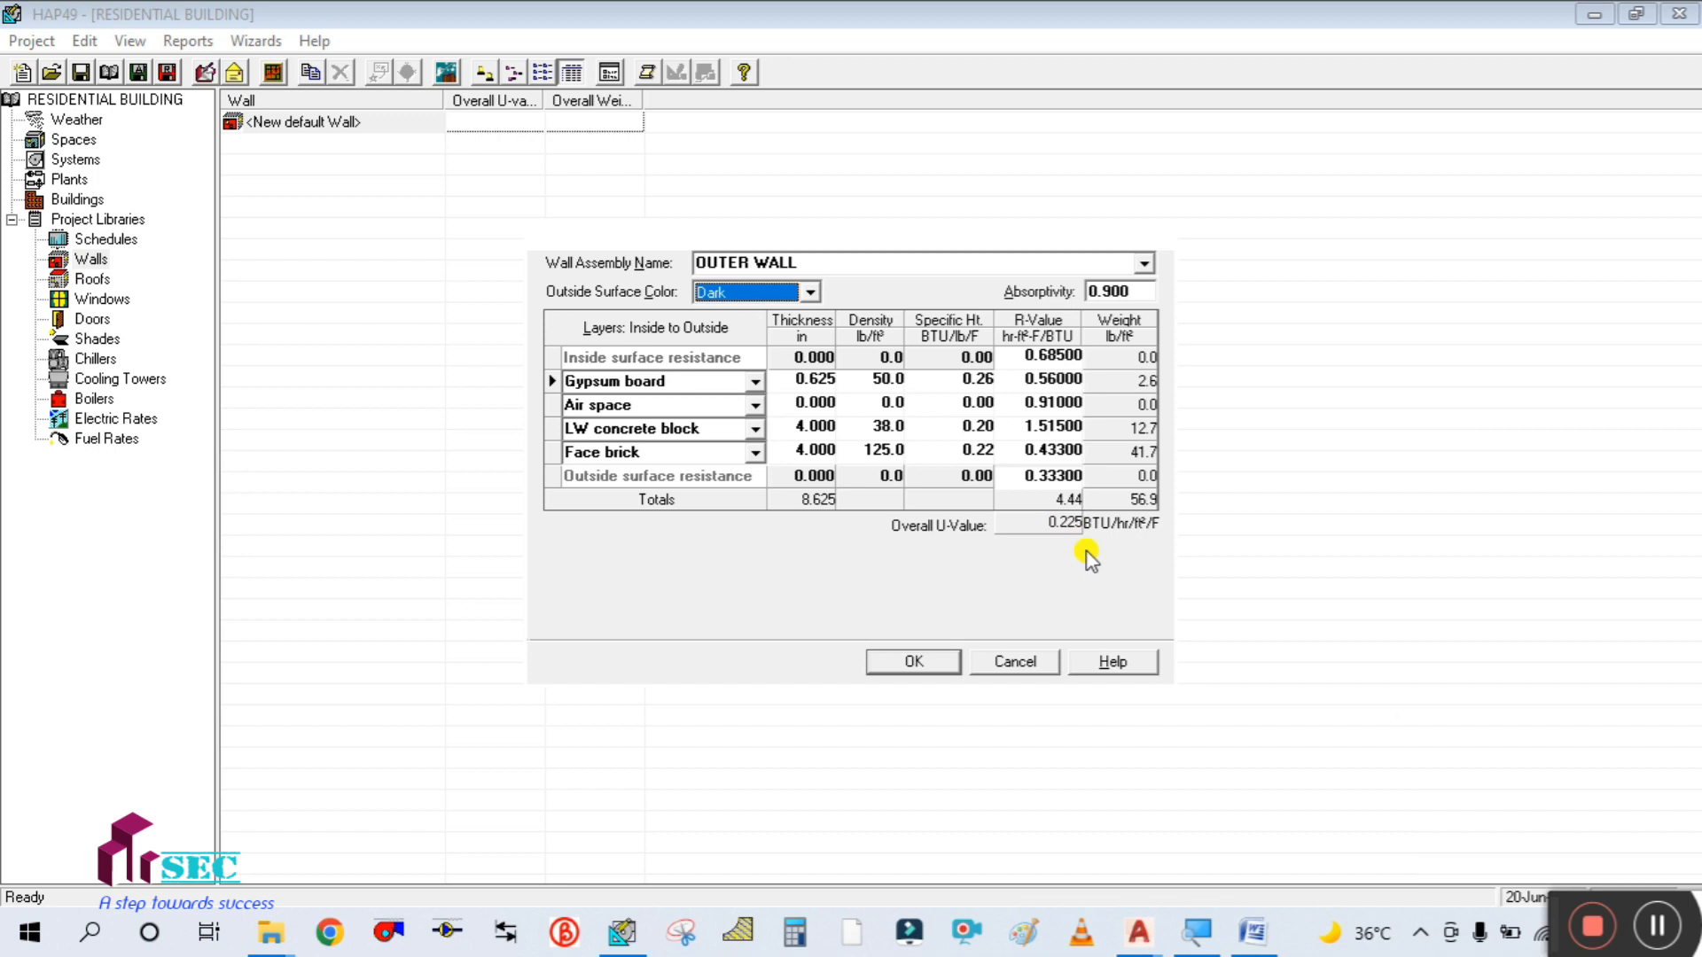
left_click(1249, 941)
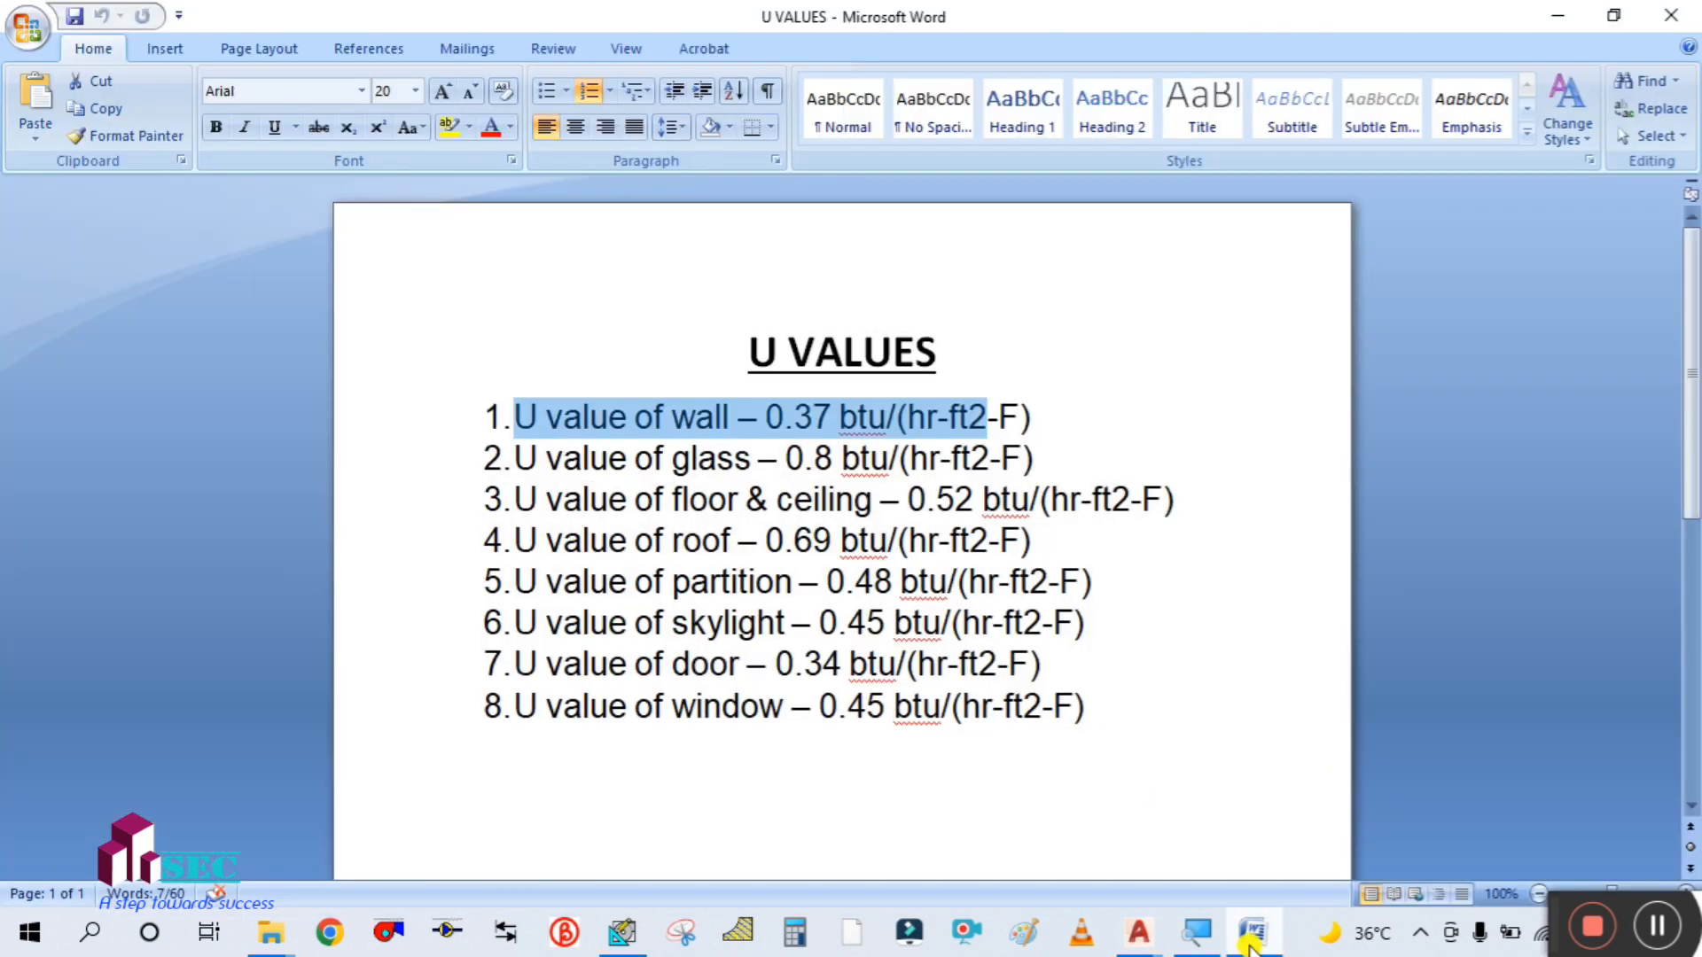
left_click(1249, 941)
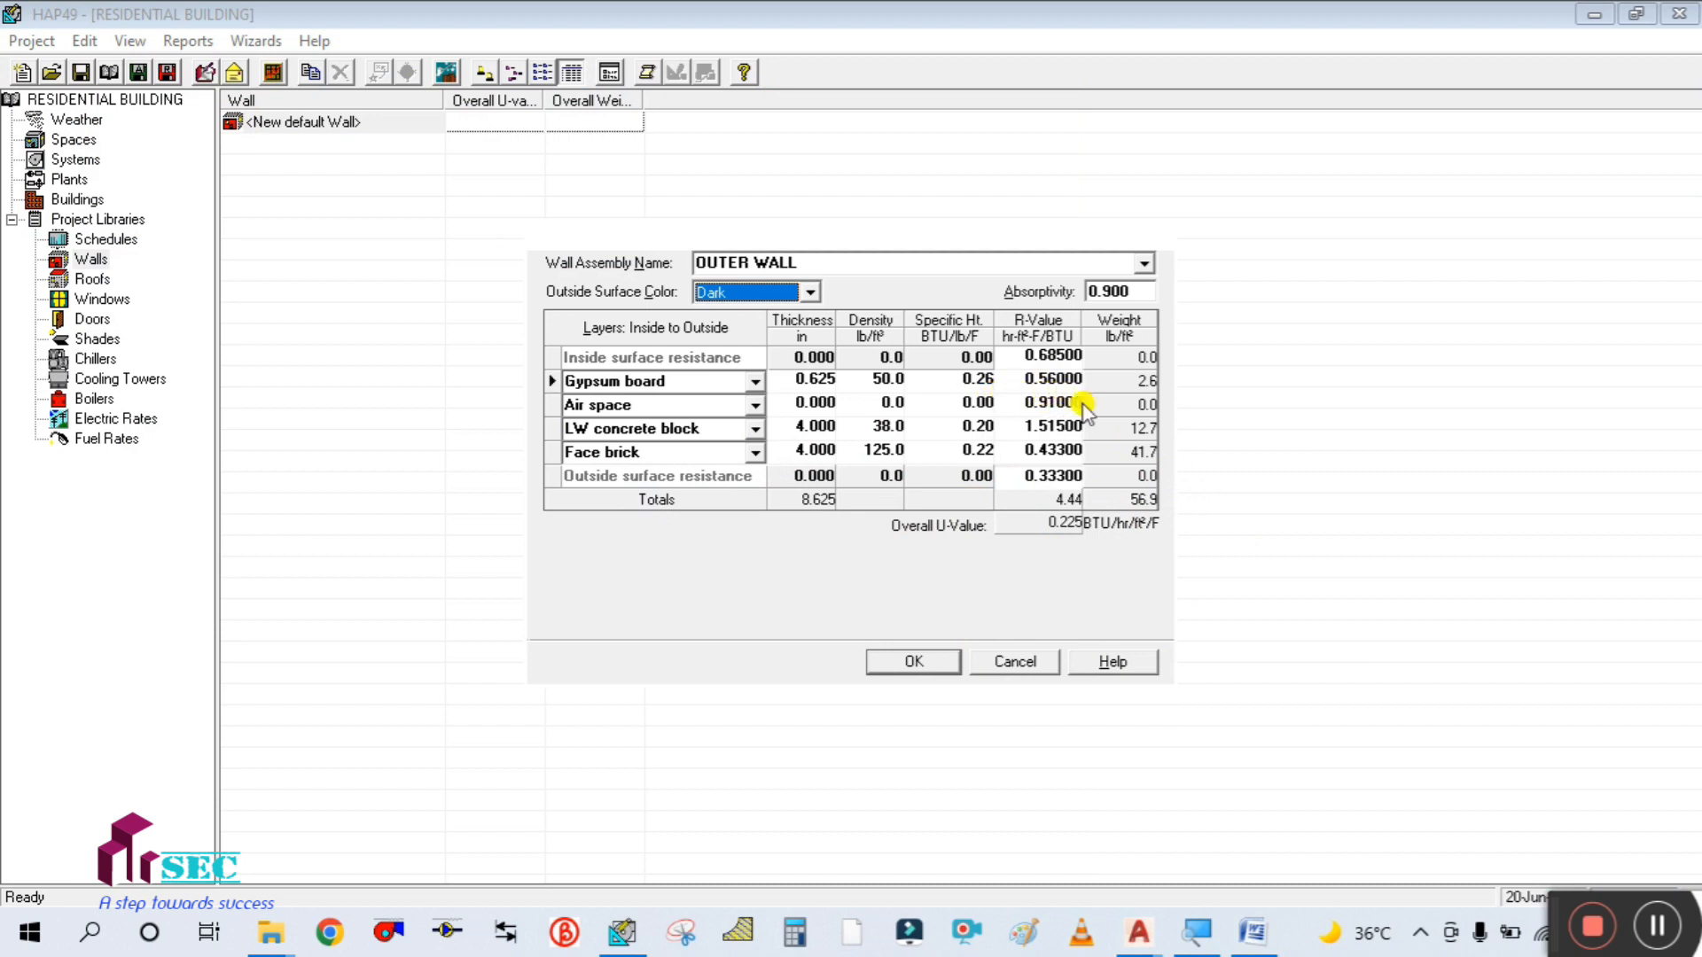
- Reduce the R-value of the outer wall's LW concrete block layer, trying 1 before settling on 0.1
left_click(1028, 424)
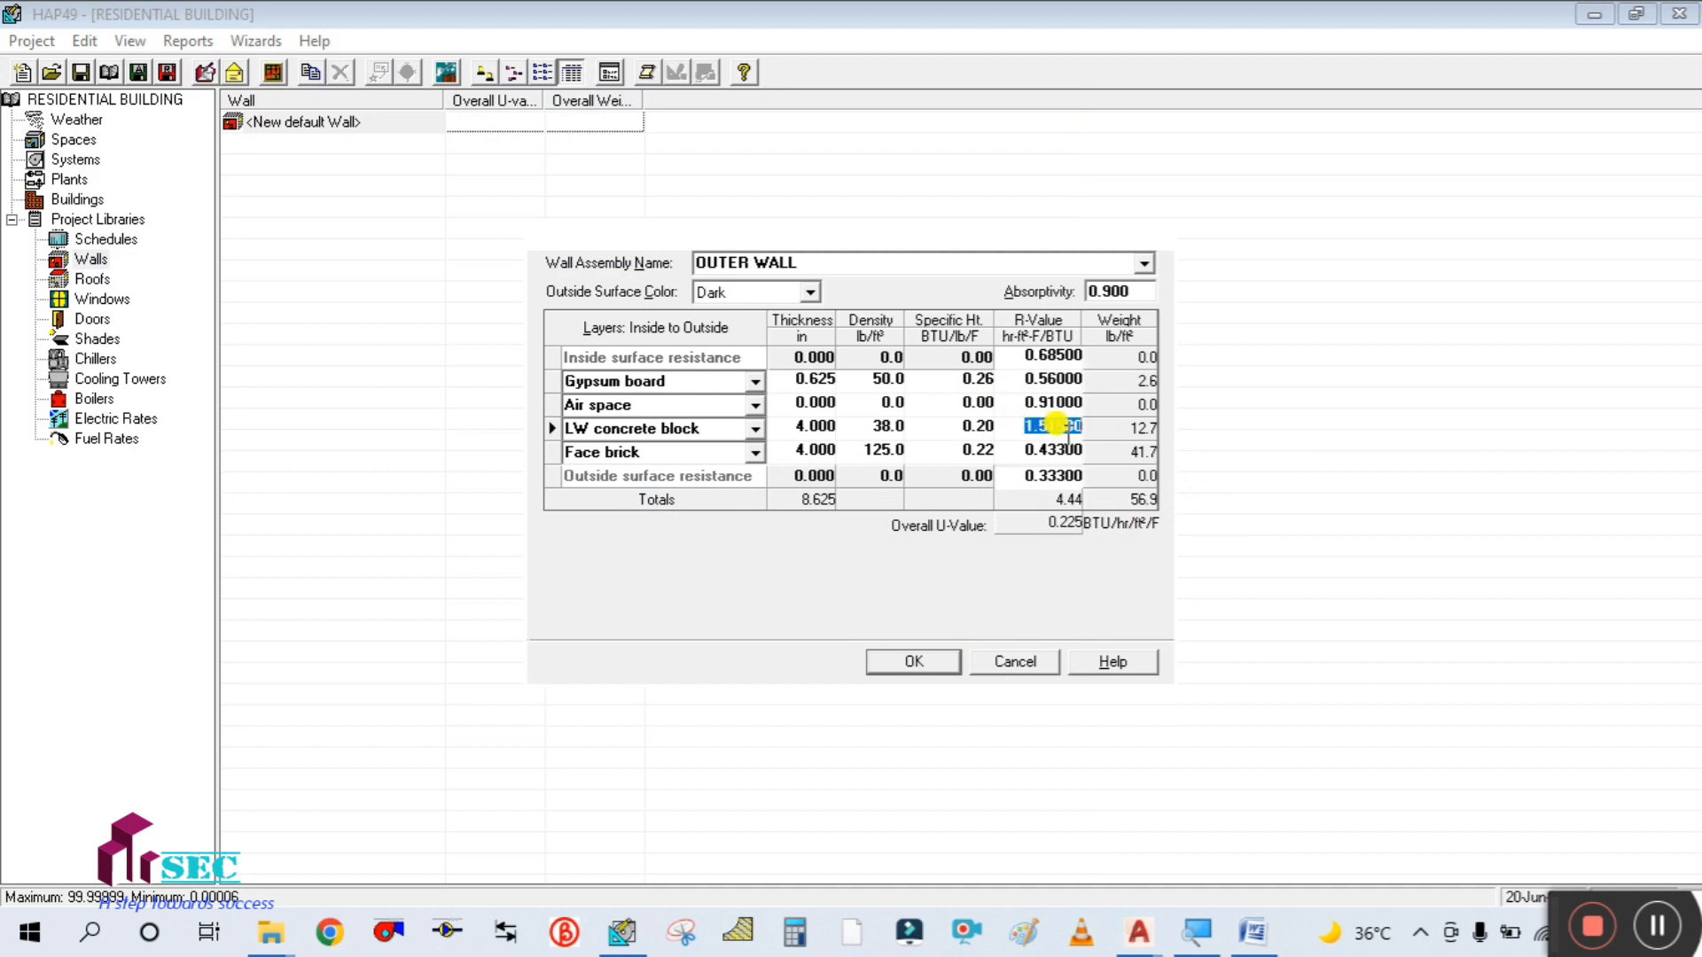
type("1")
left_click(1050, 452)
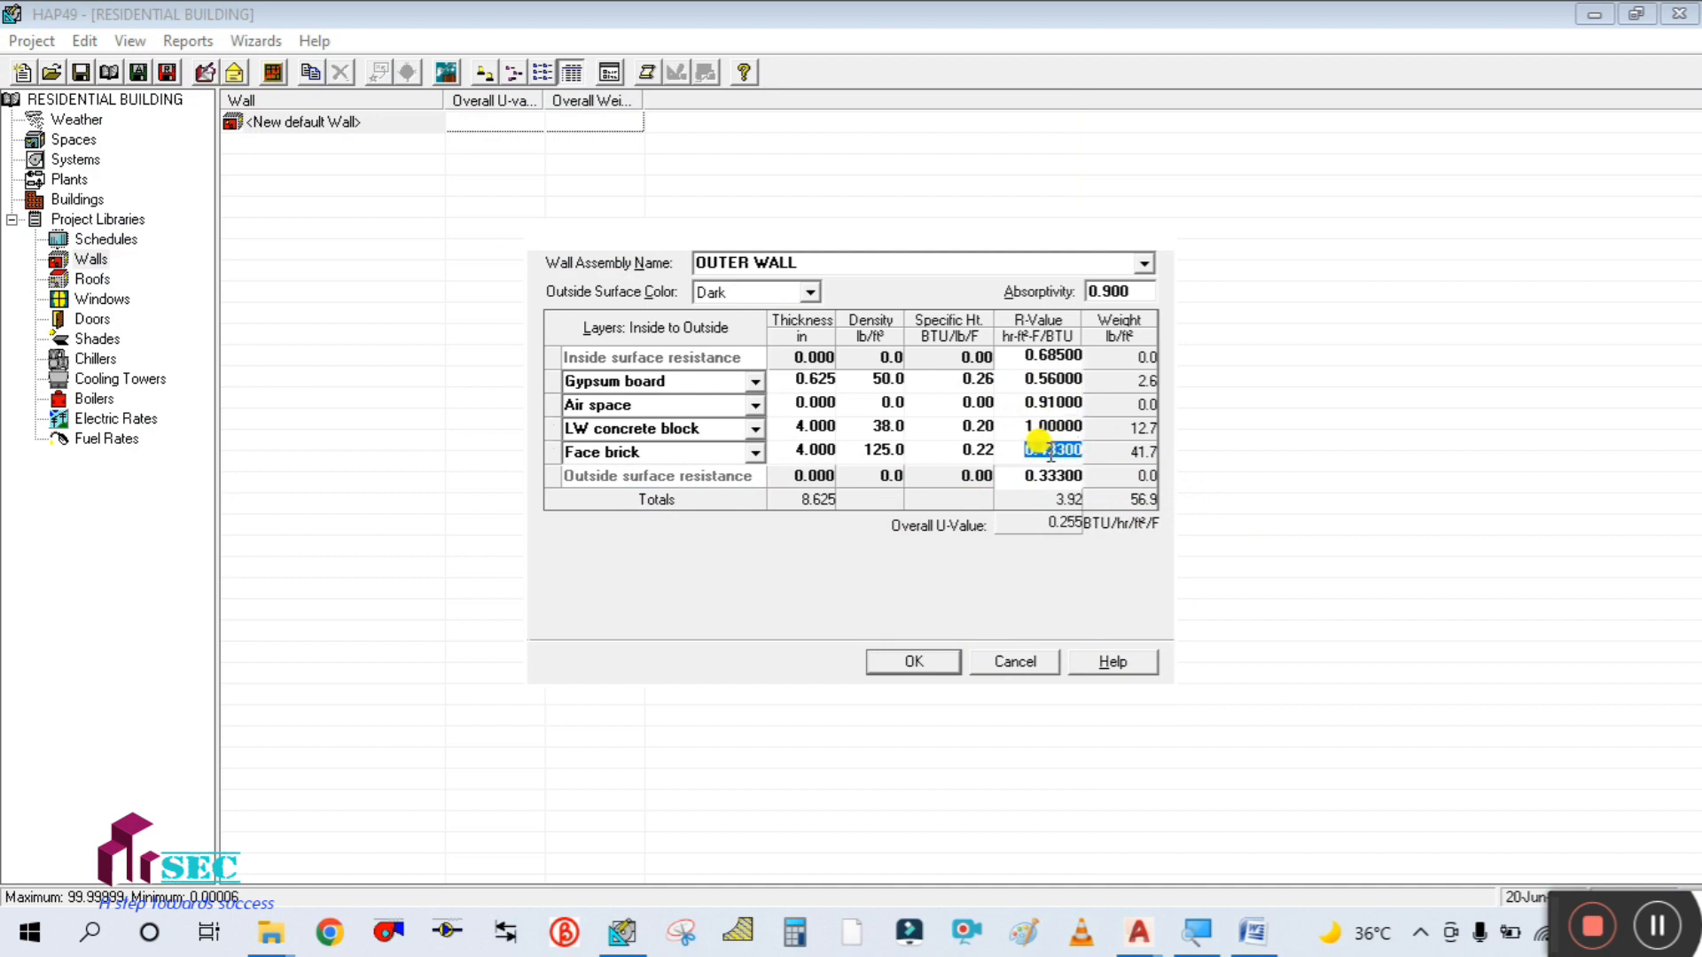
left_click(1023, 428)
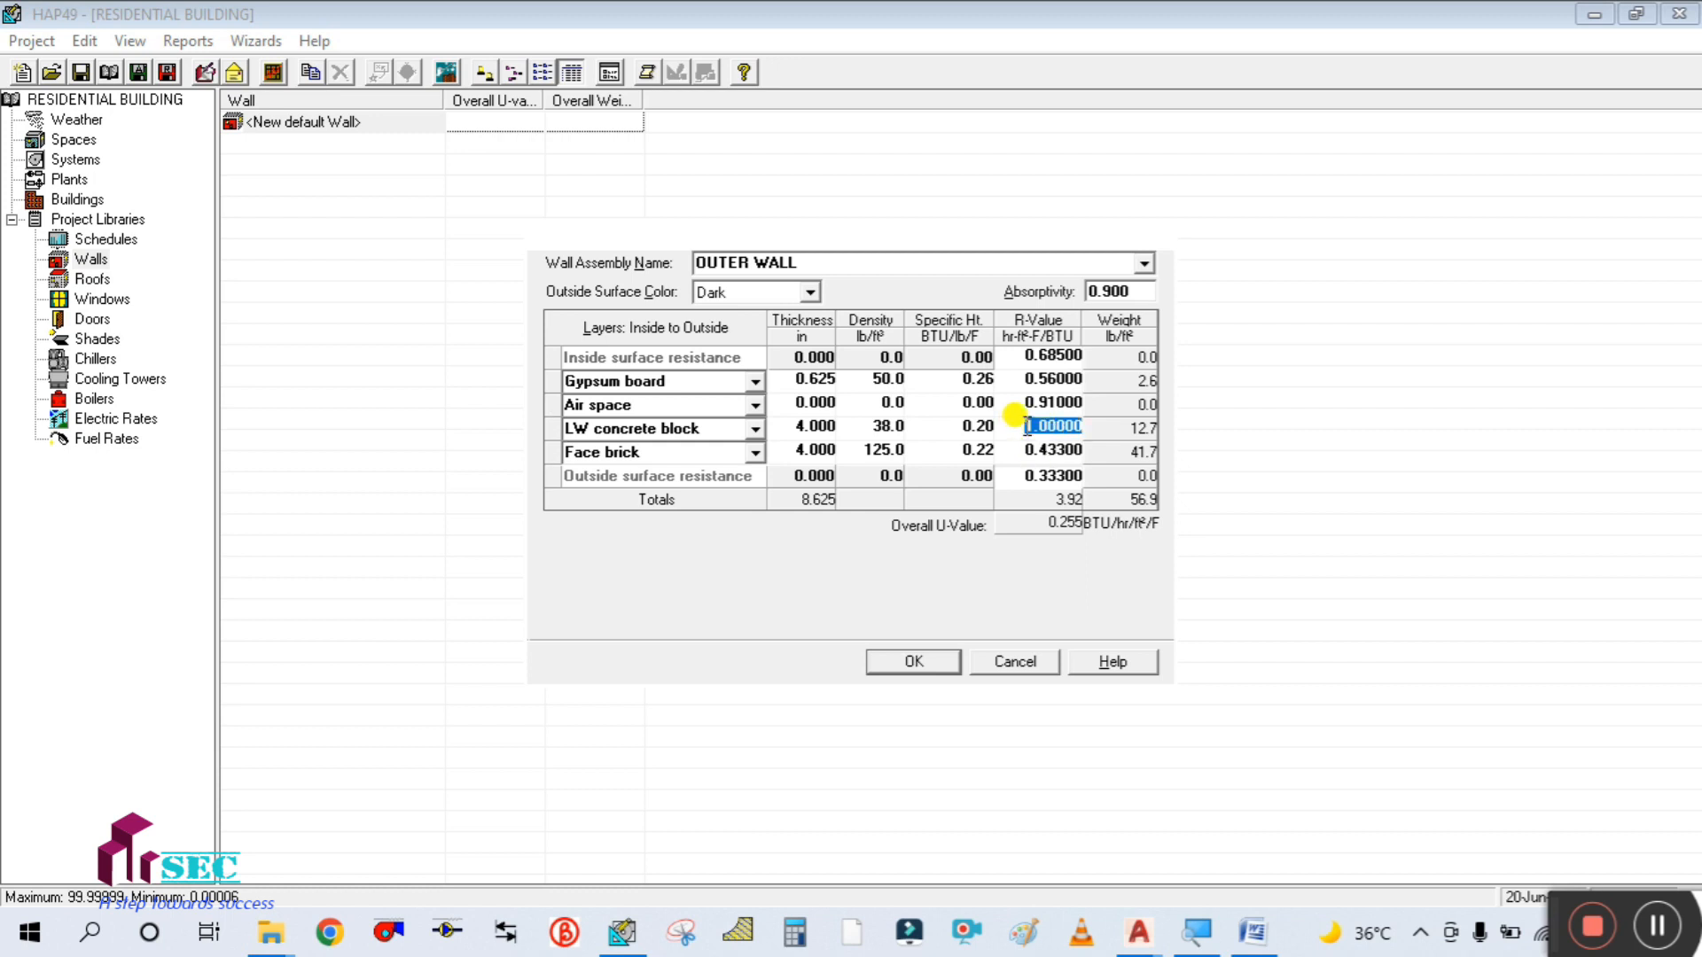
type("0.1")
- Recheck the wall U-value in the Word document and set the Face brick layer's R-value to 0.3
left_click(1024, 445)
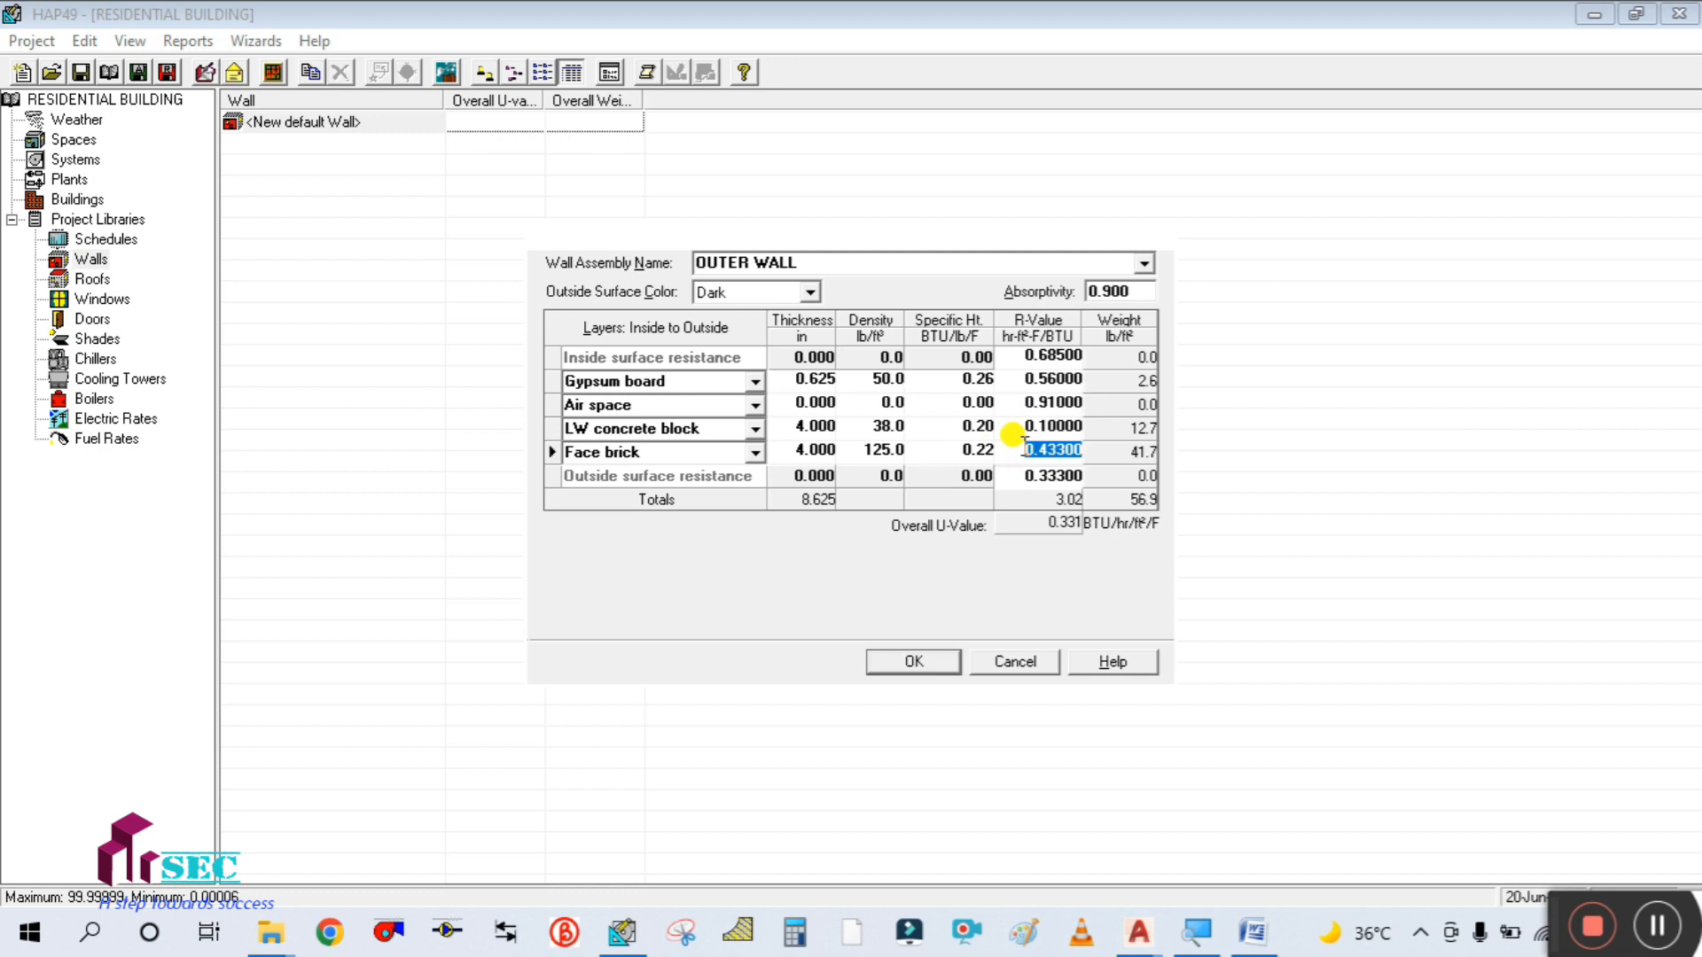
left_click(1234, 943)
left_click(1234, 943)
left_click_drag(1027, 454, 1102, 456)
type("0")
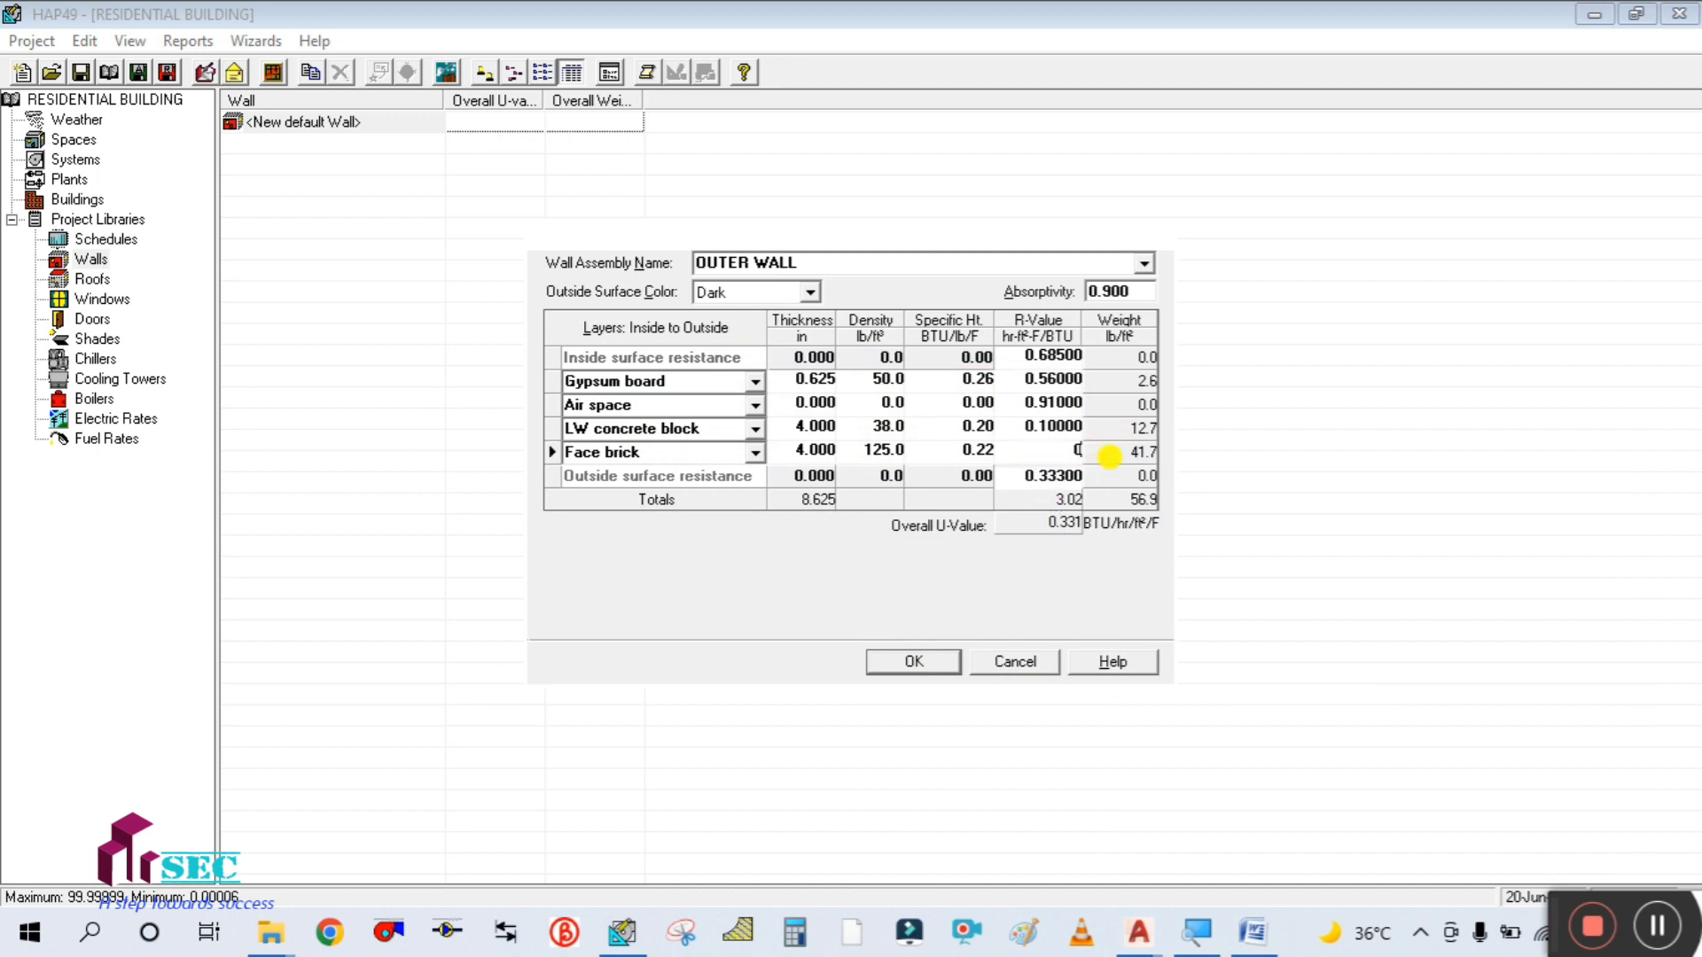
type(".3")
left_click(1044, 468)
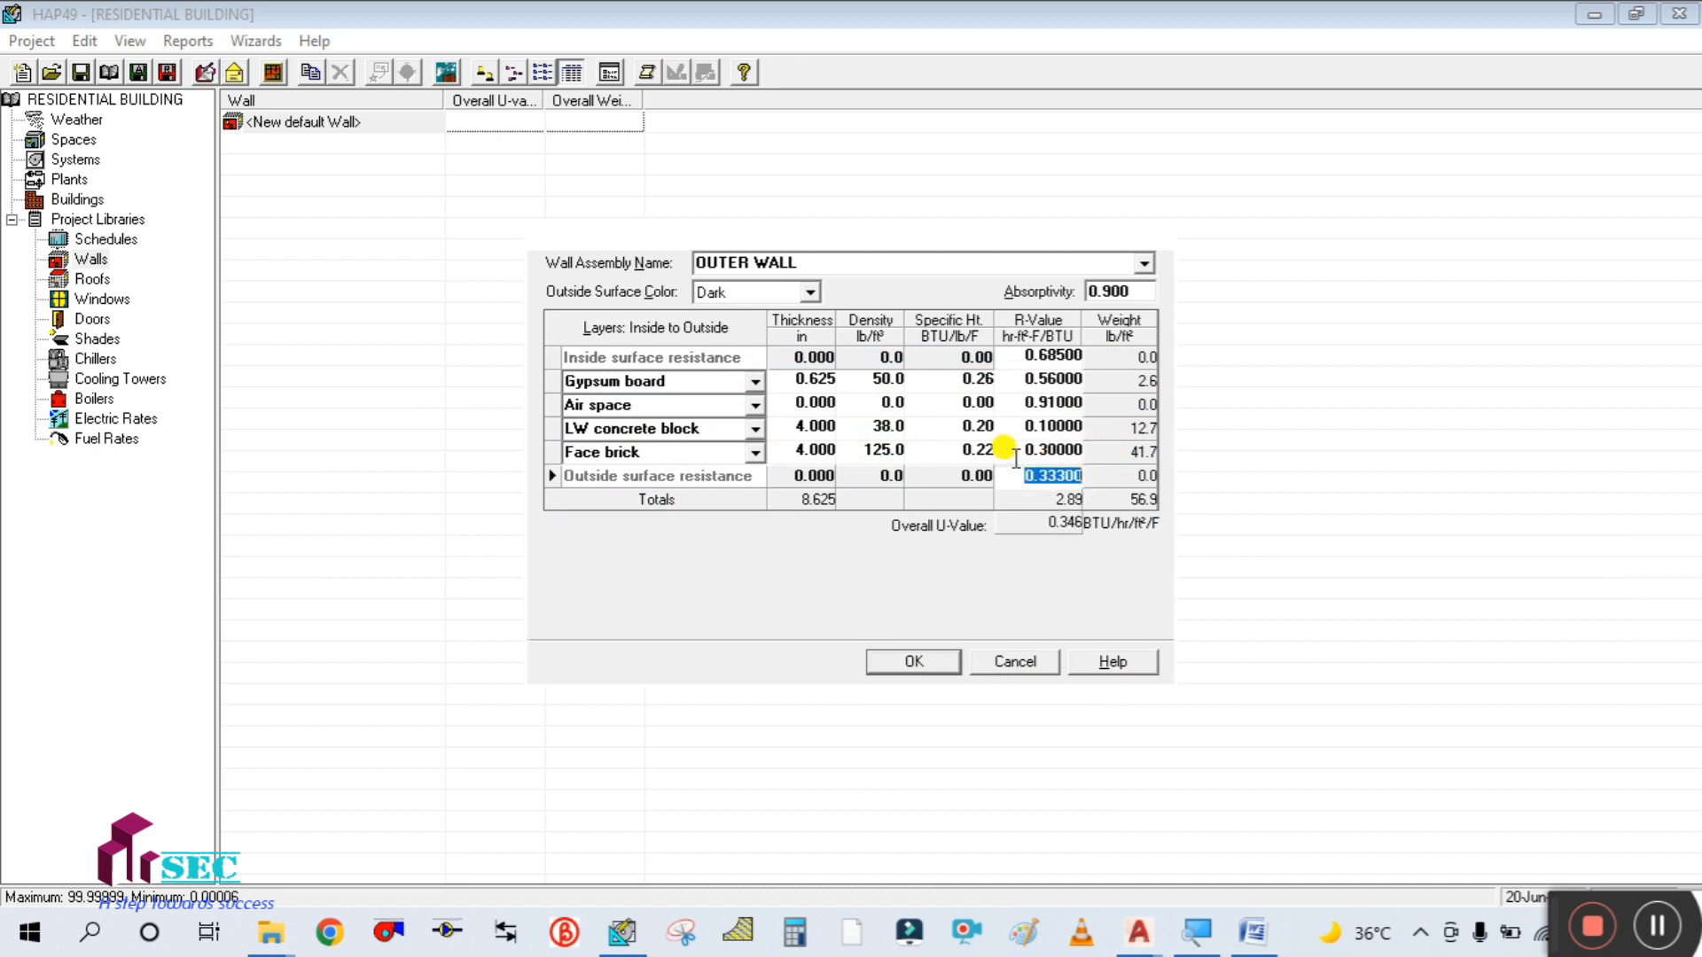
- Set the R-value of the outer wall's Air space layer to 0.7 and accept the OUTER WALL assembly
left_click(1016, 404)
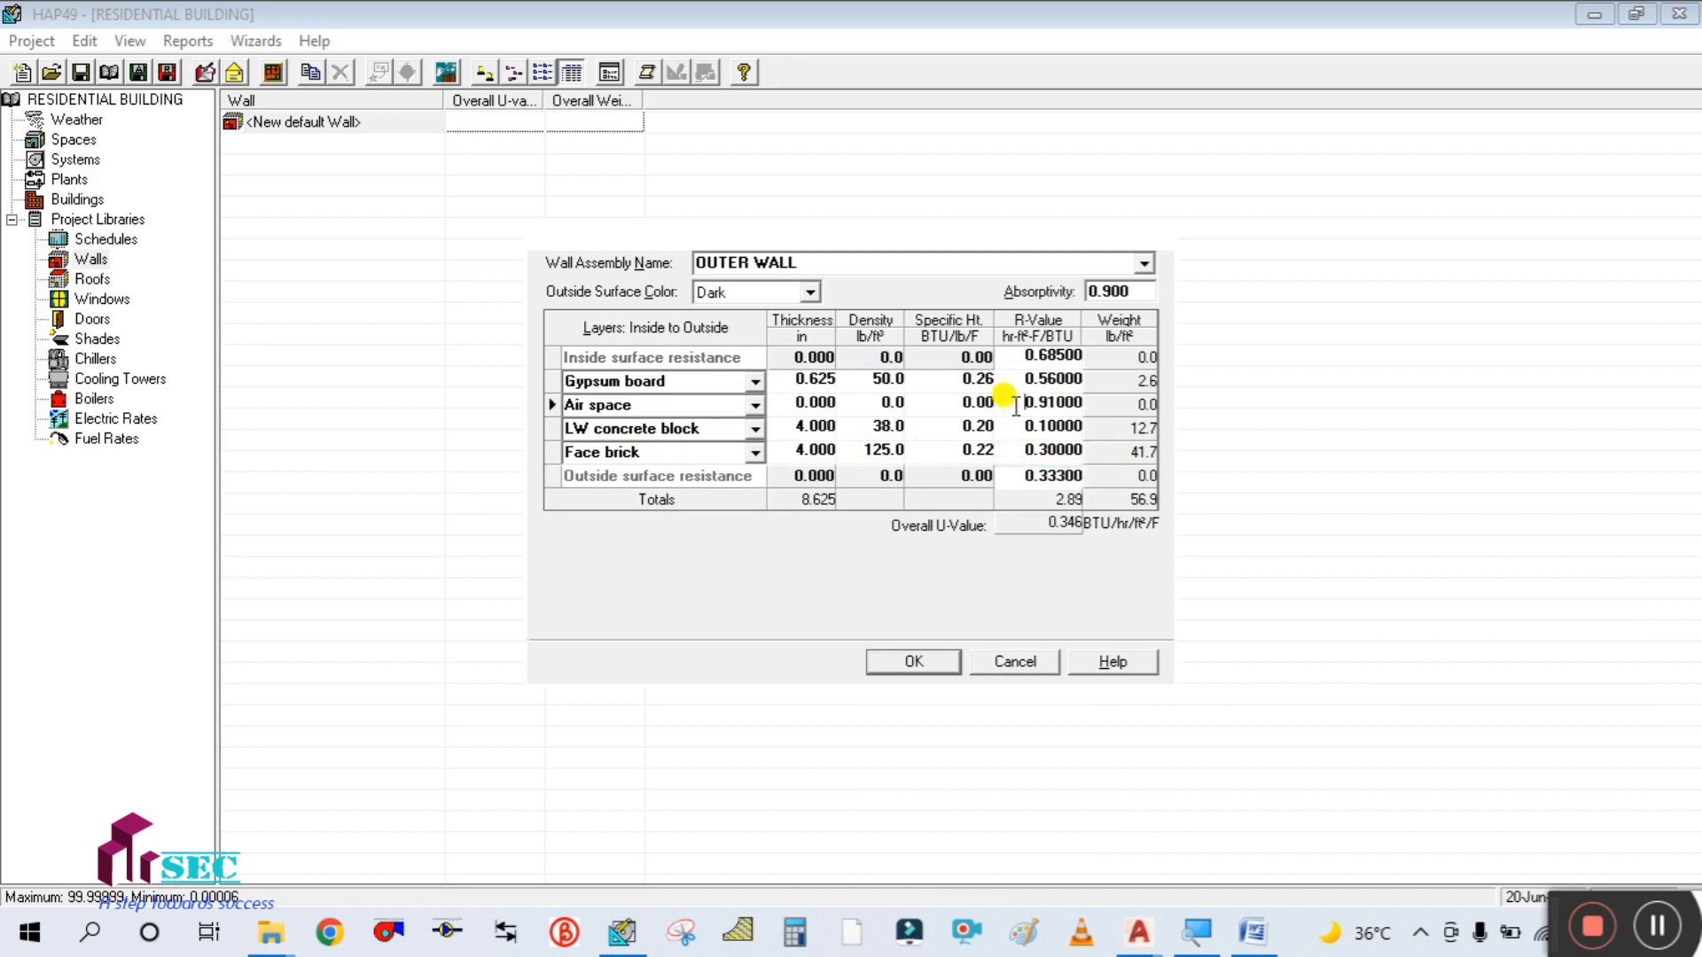
left_click_drag(1017, 404, 1105, 409)
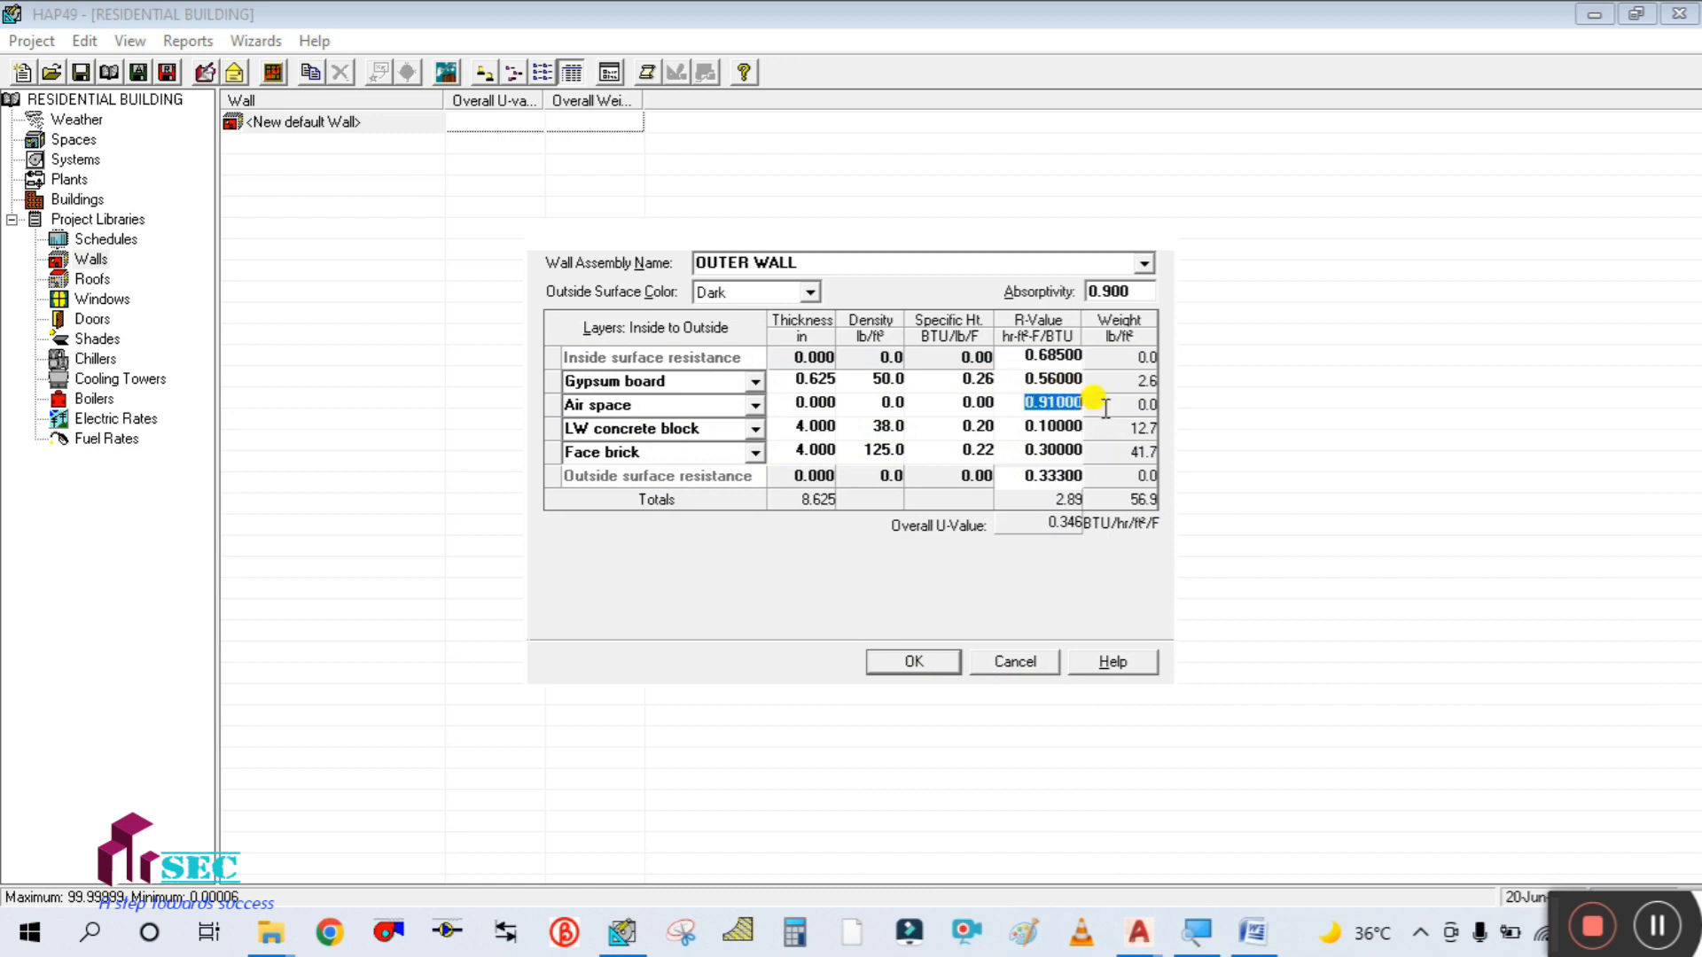
type("0")
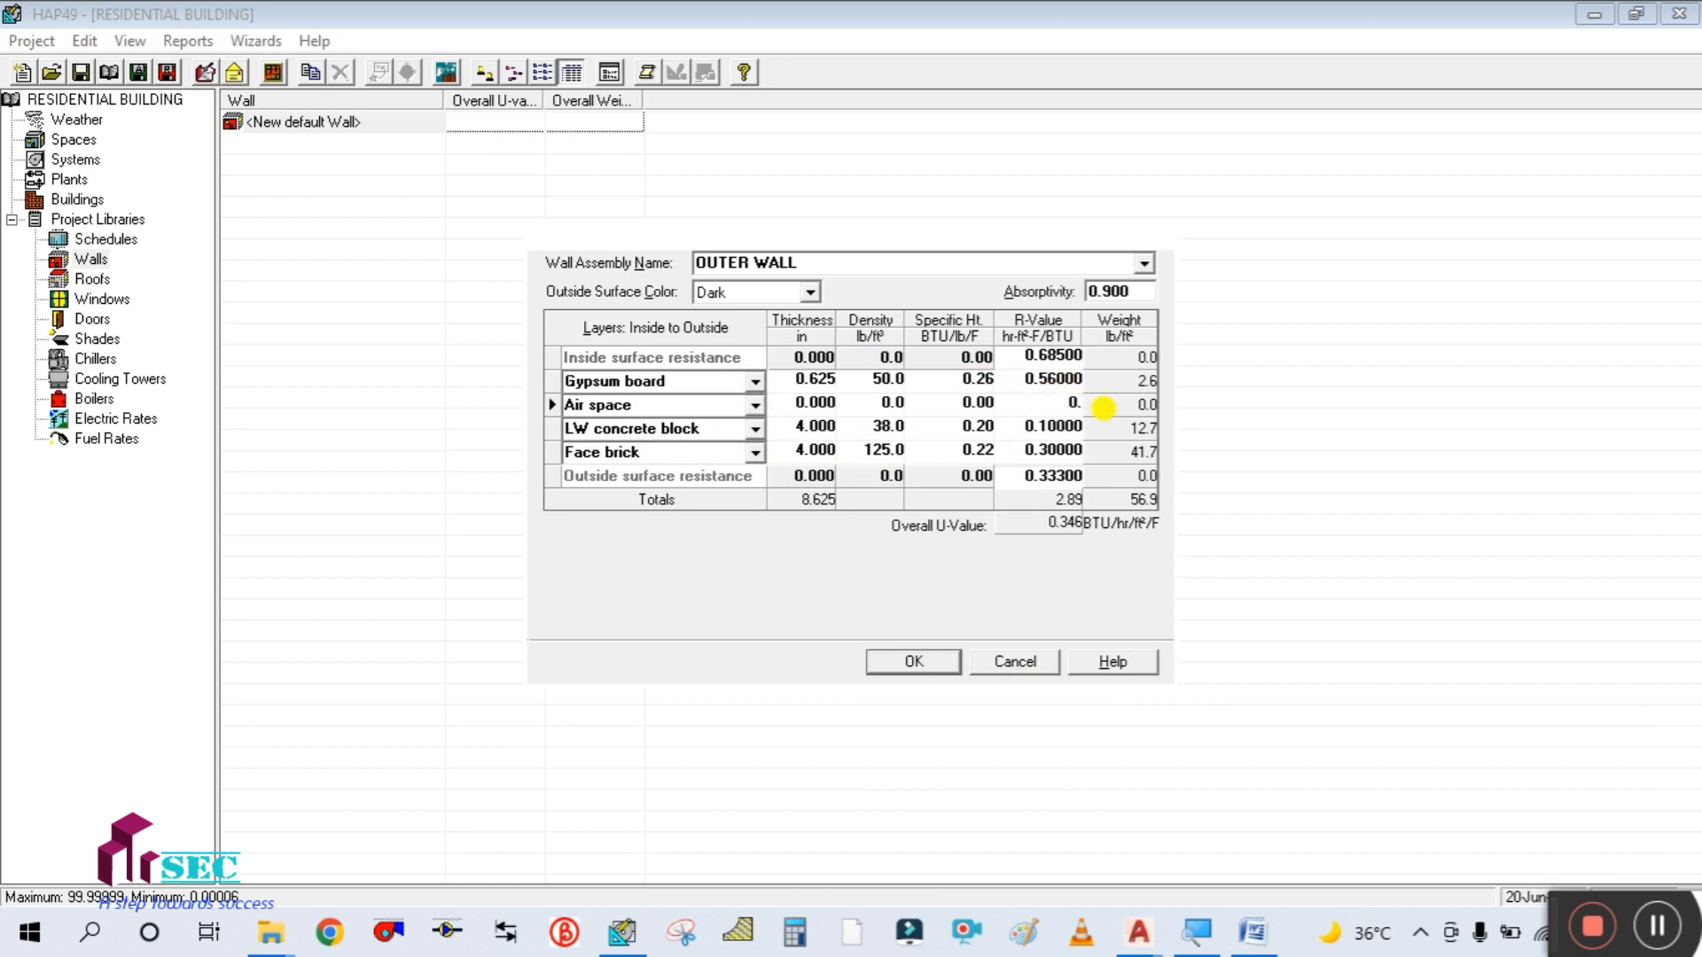
type(".7")
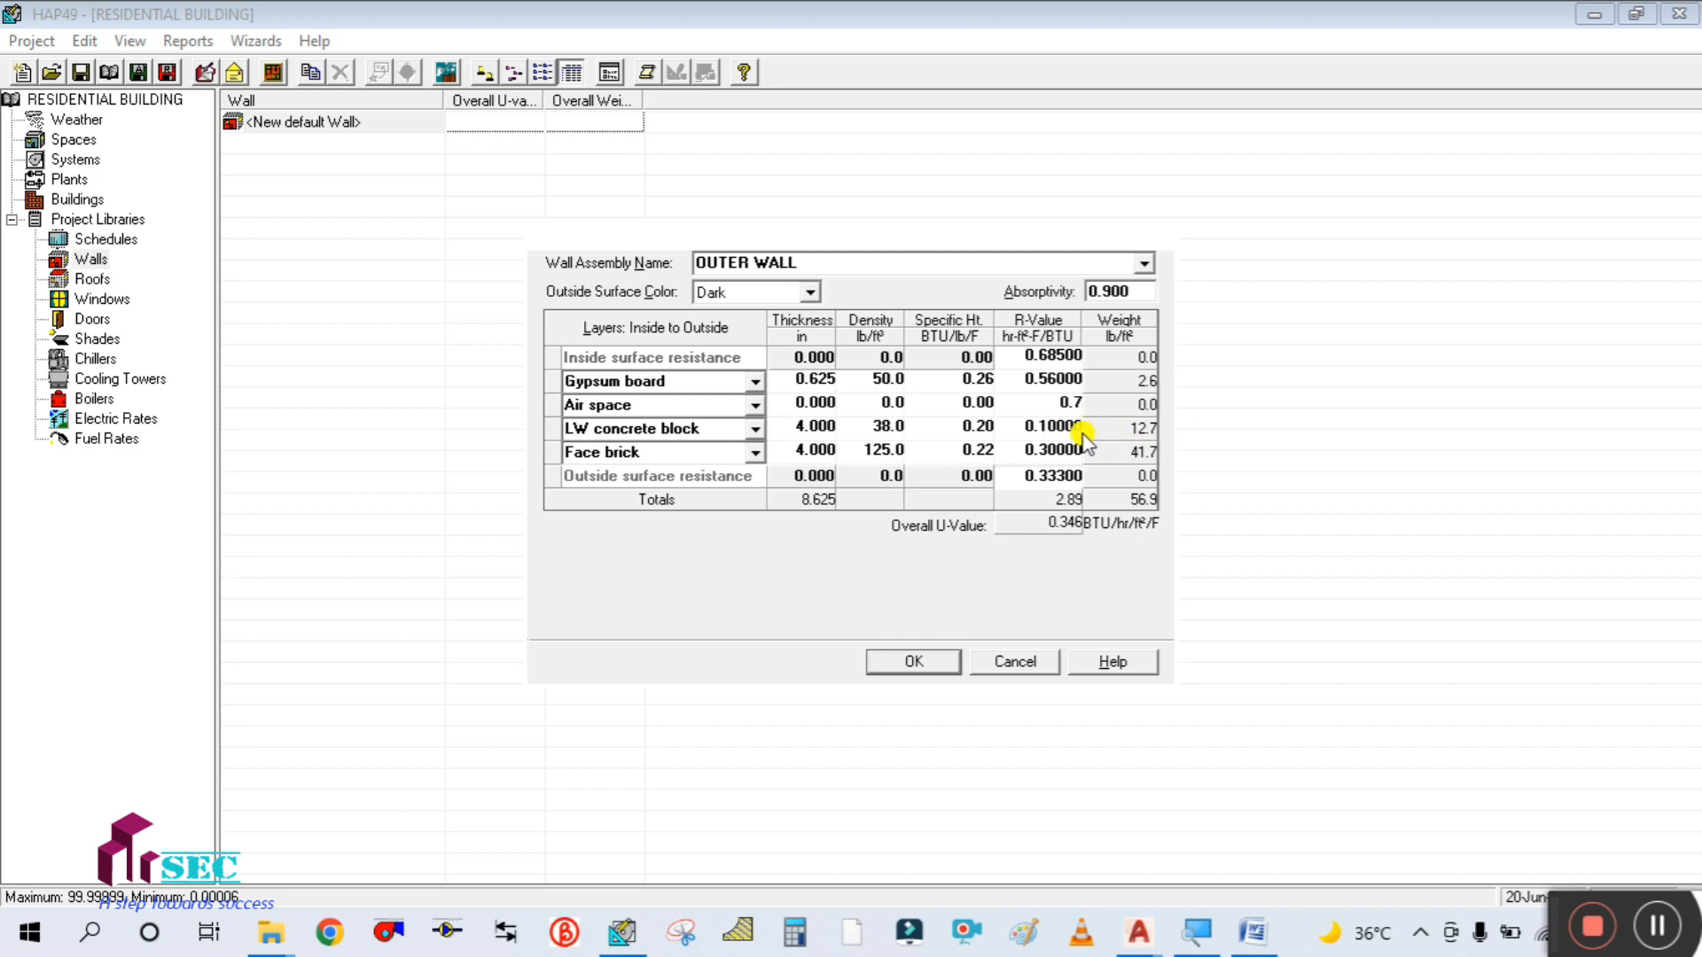
left_click(1056, 426)
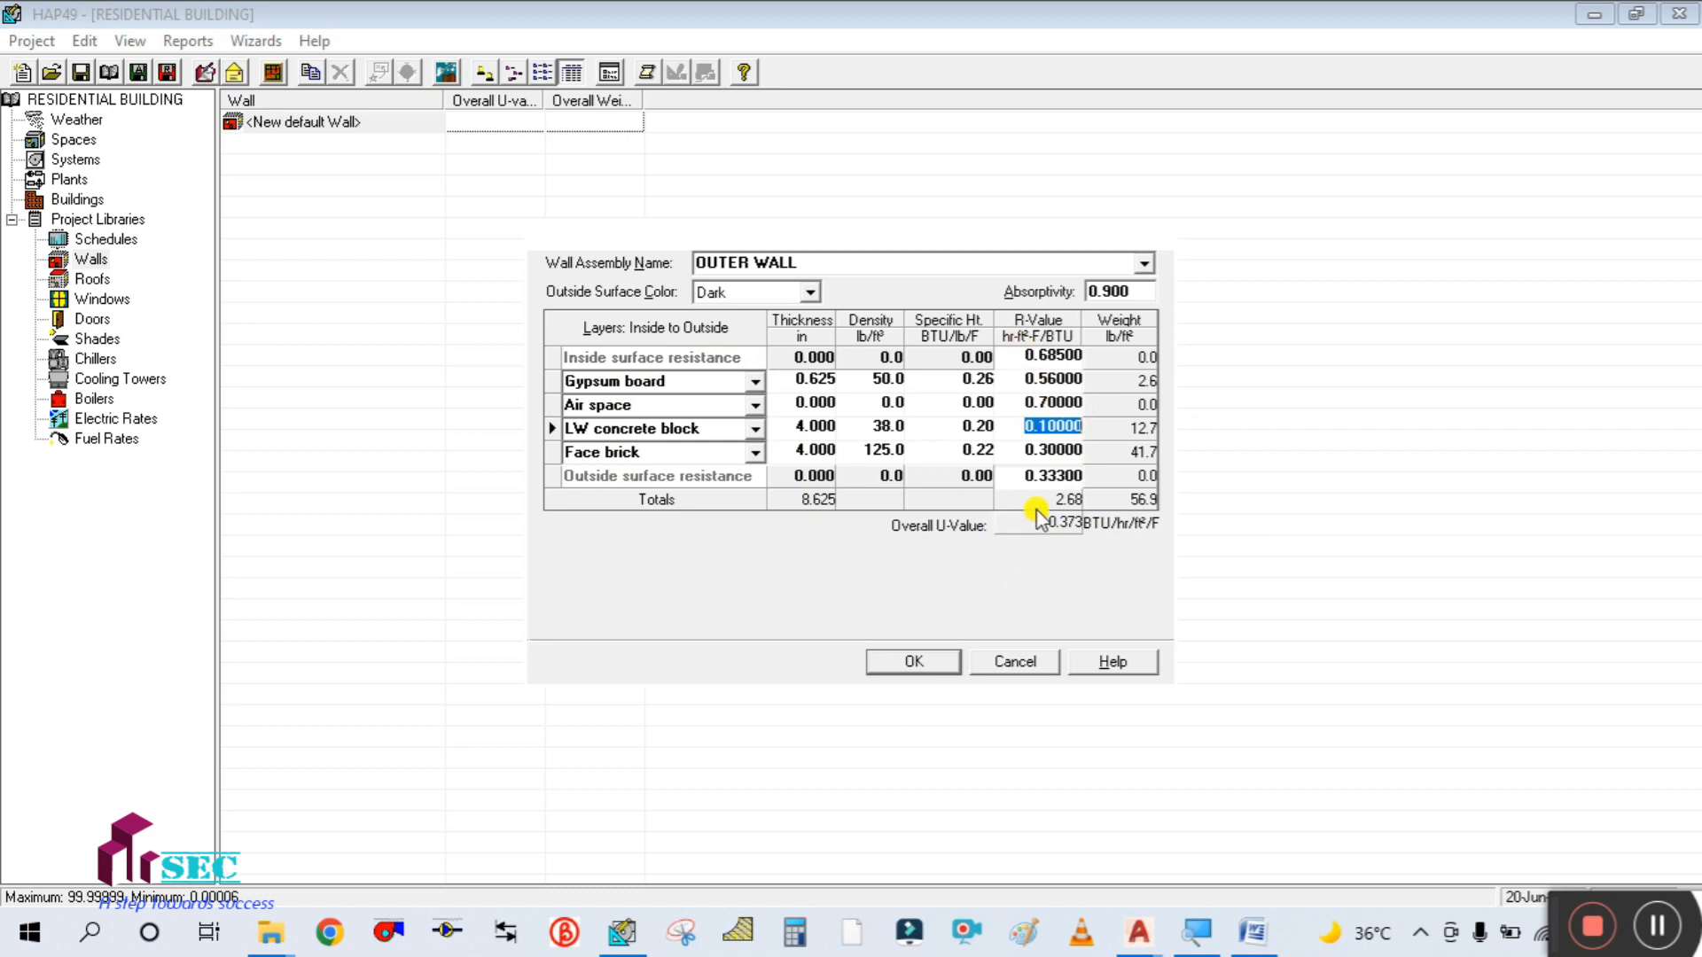
left_click(931, 663)
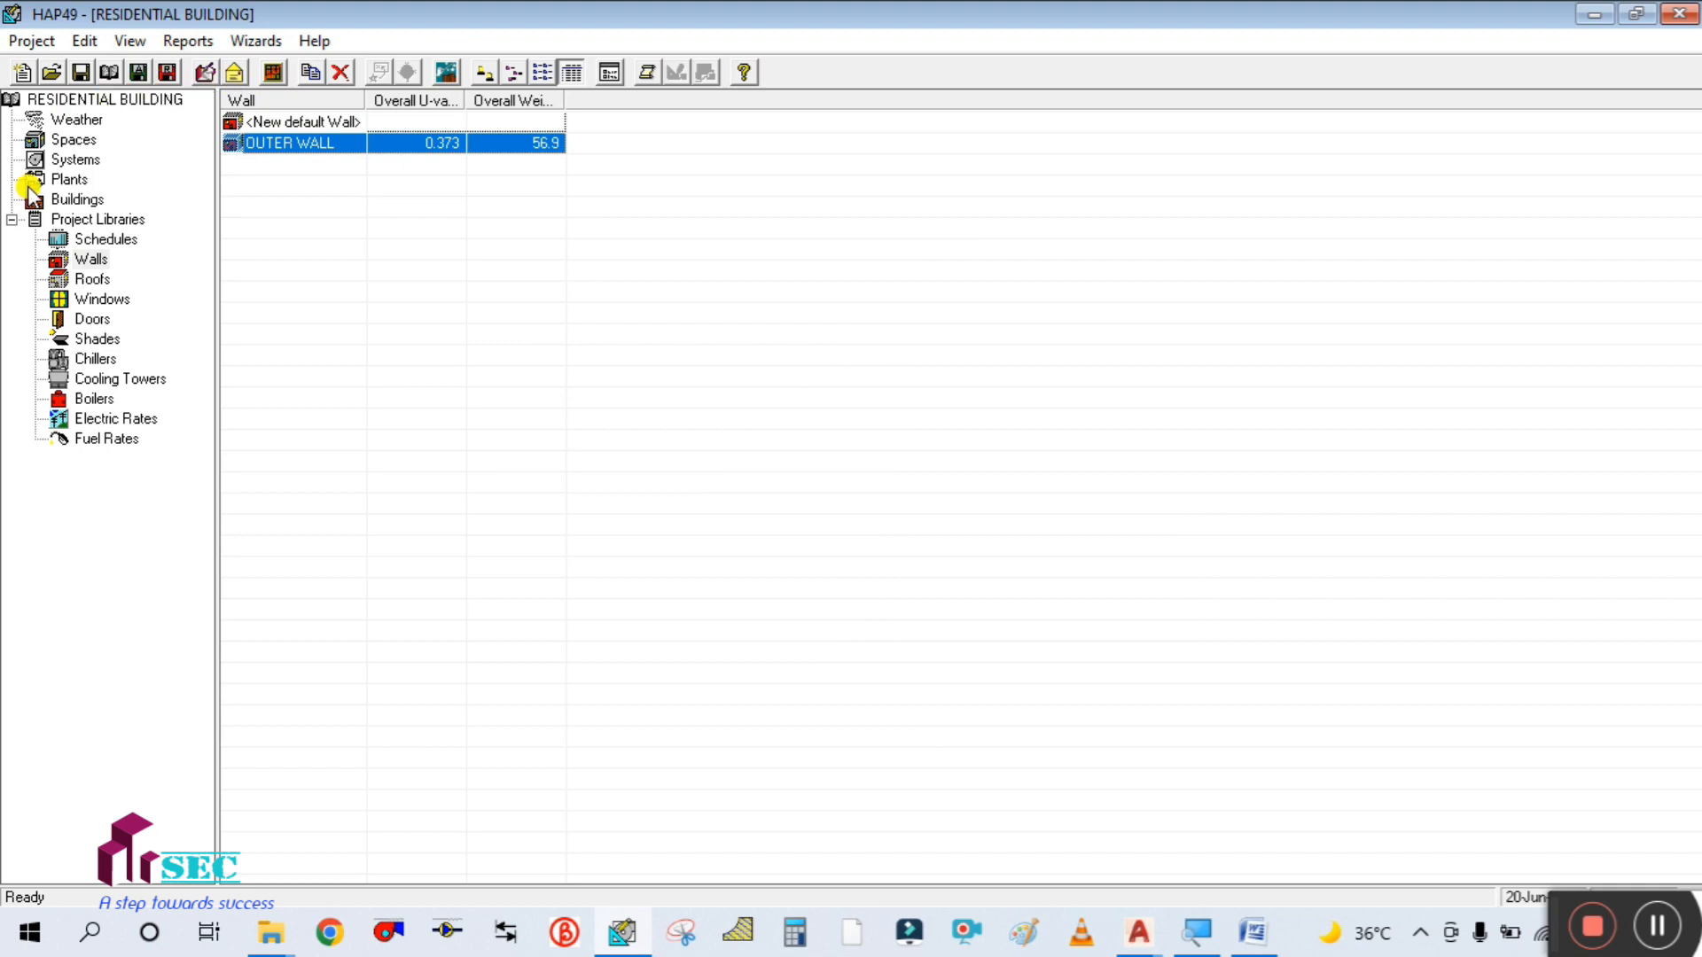
- Save the project under the name RESIDENTIAL BUILDING in its existing folder
left_click(80, 72)
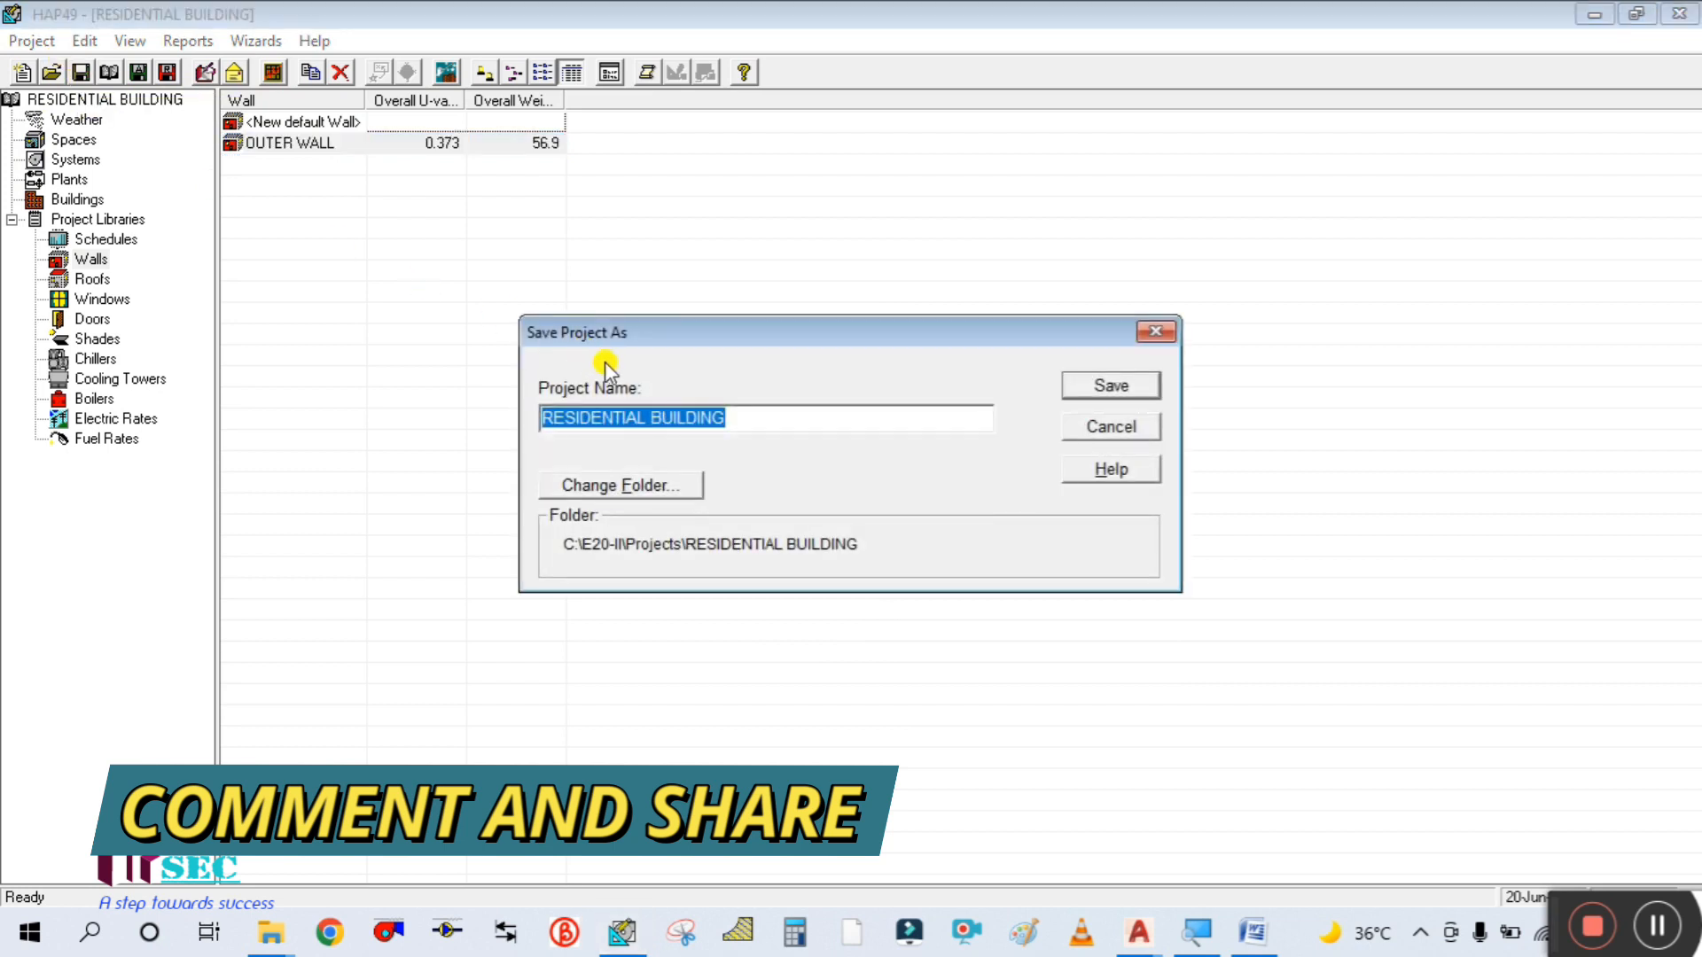
left_click(1136, 388)
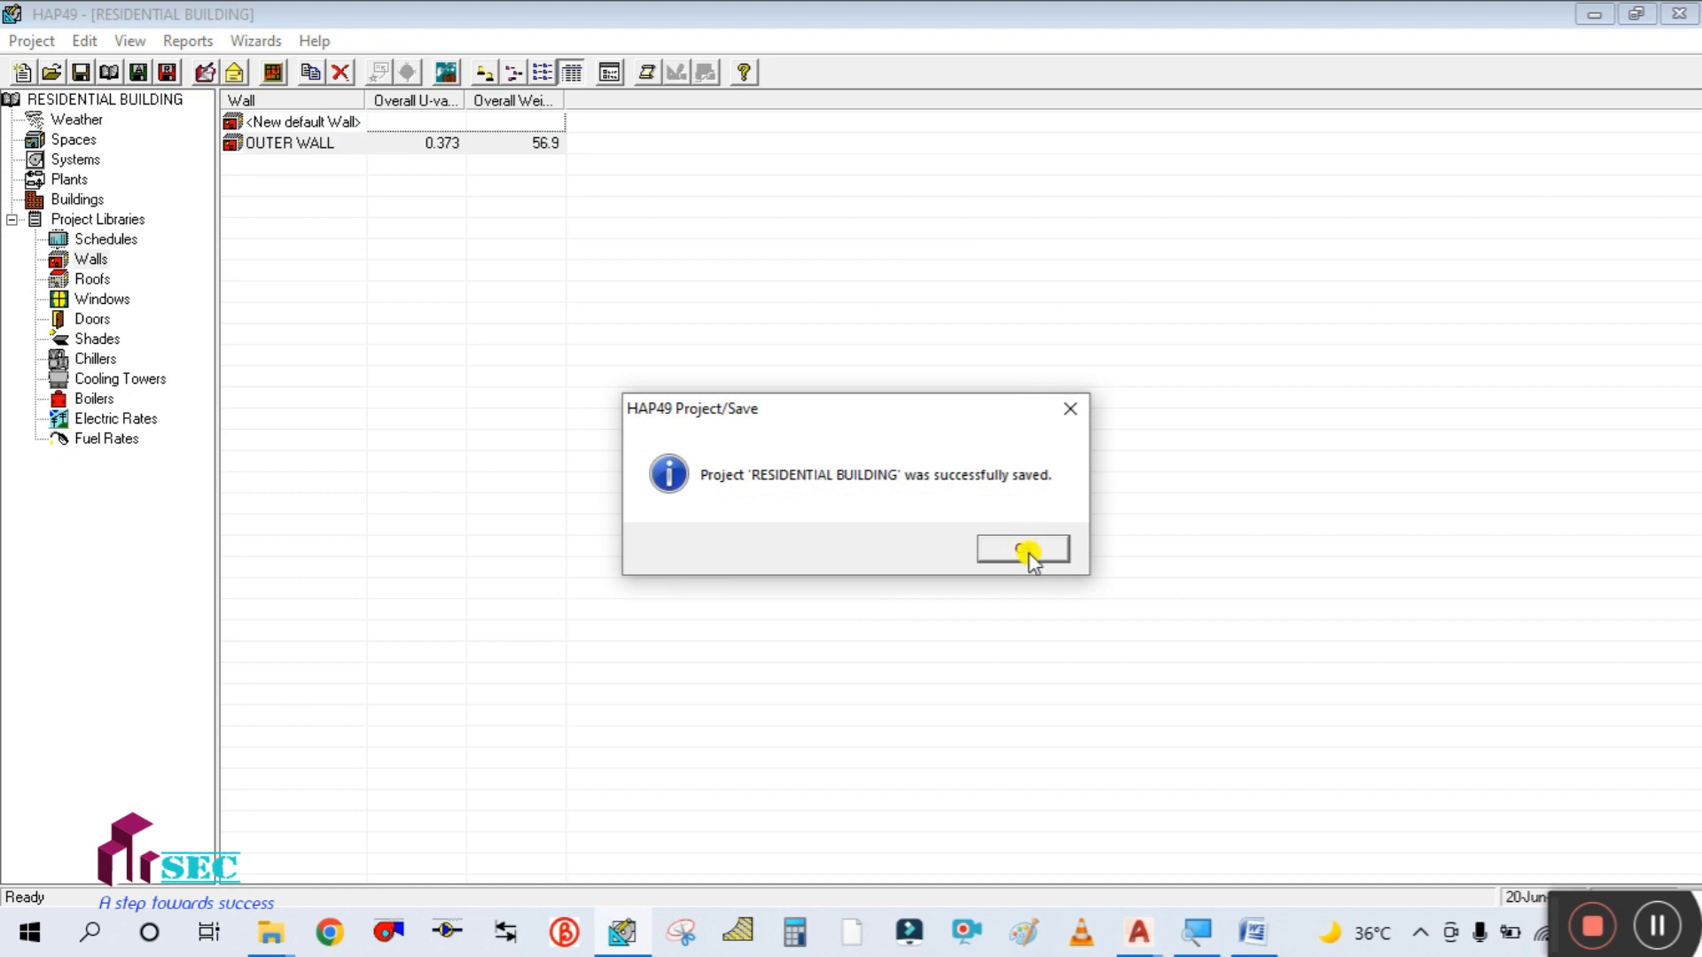
left_click(1028, 551)
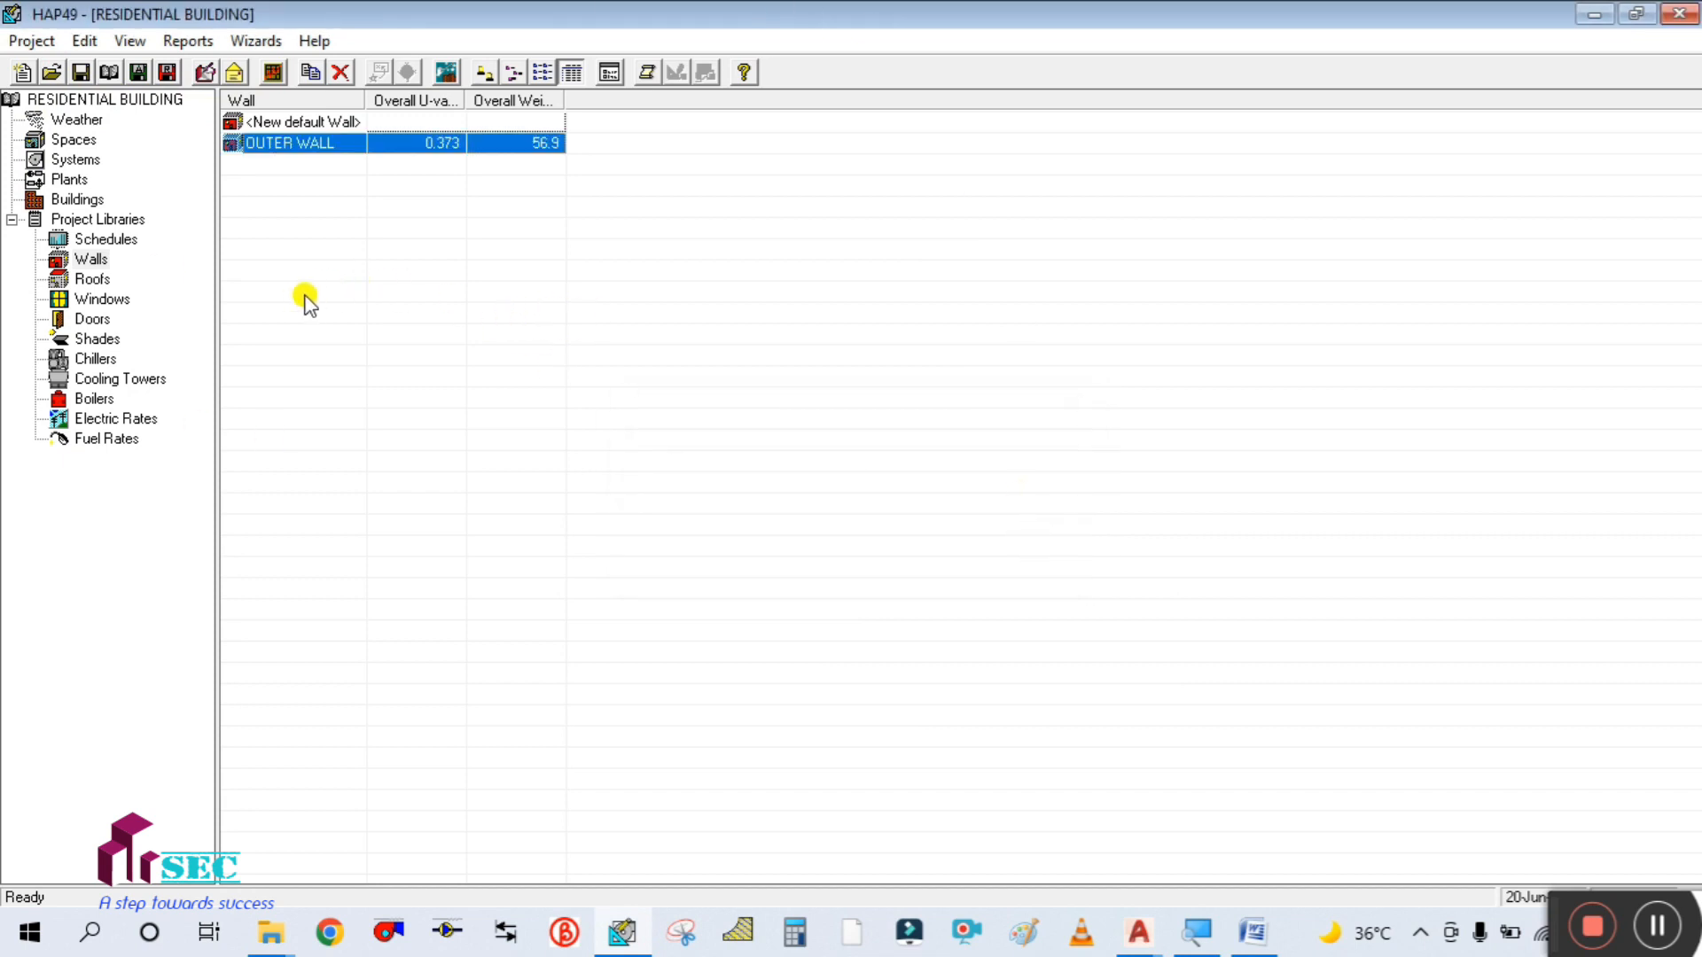
- Open a new default roof assembly and look up the roof's U-value in the U VALUES Word document
left_click(96, 280)
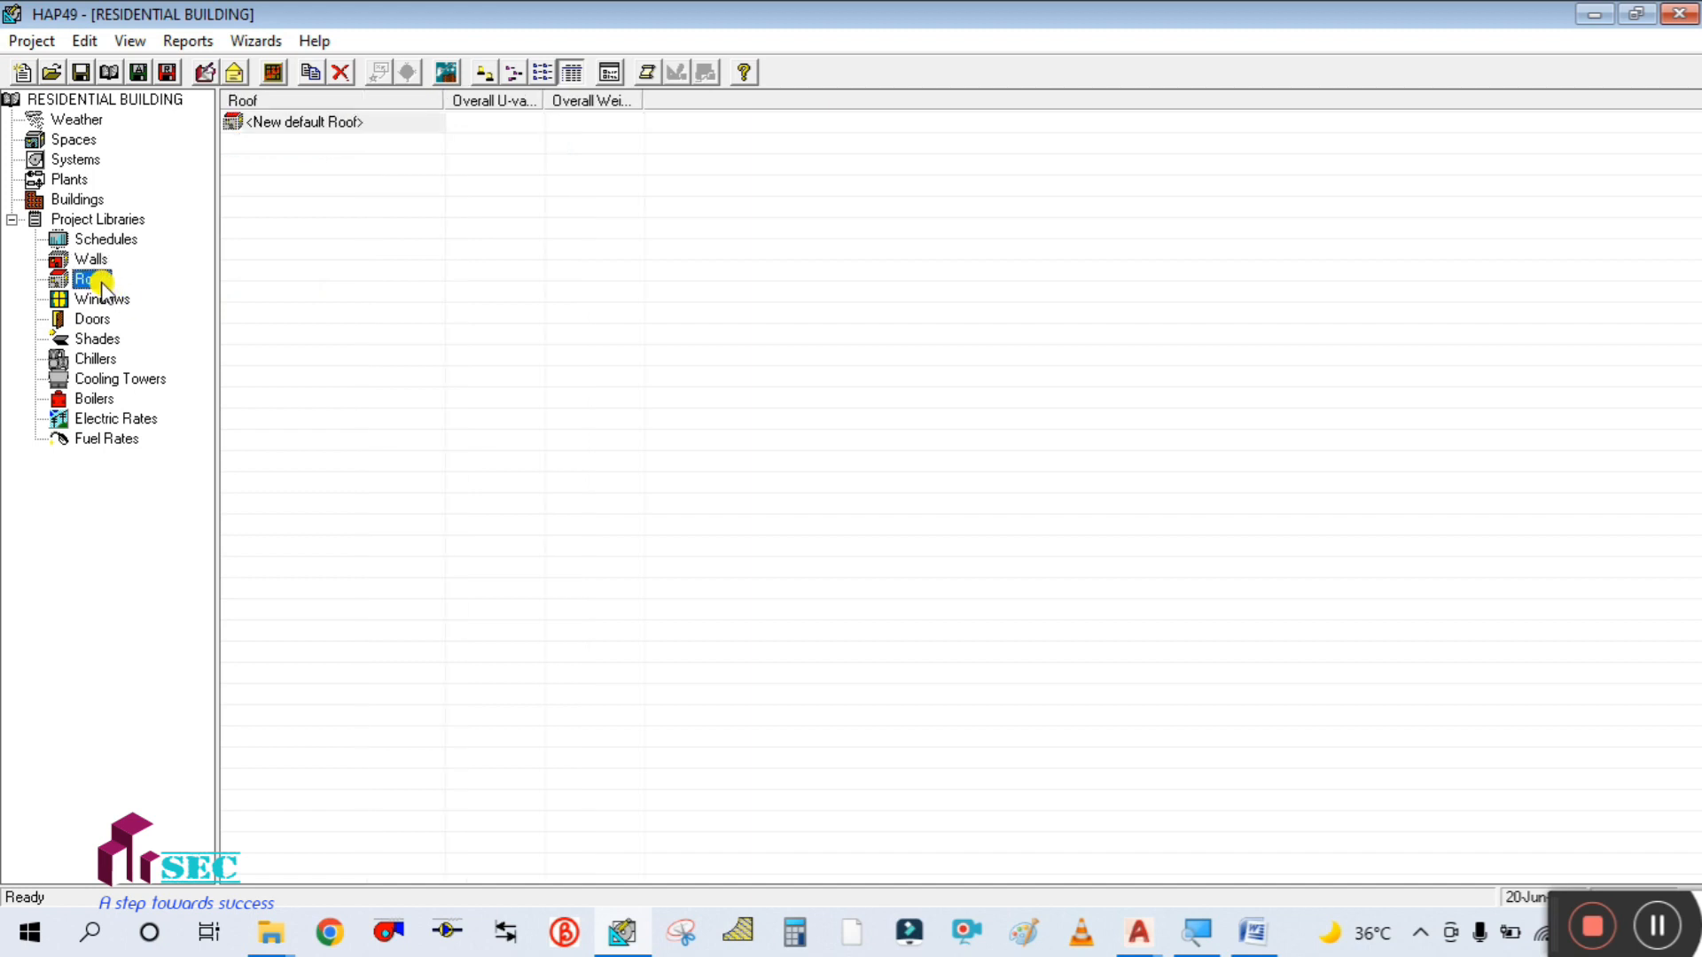
double_click(280, 124)
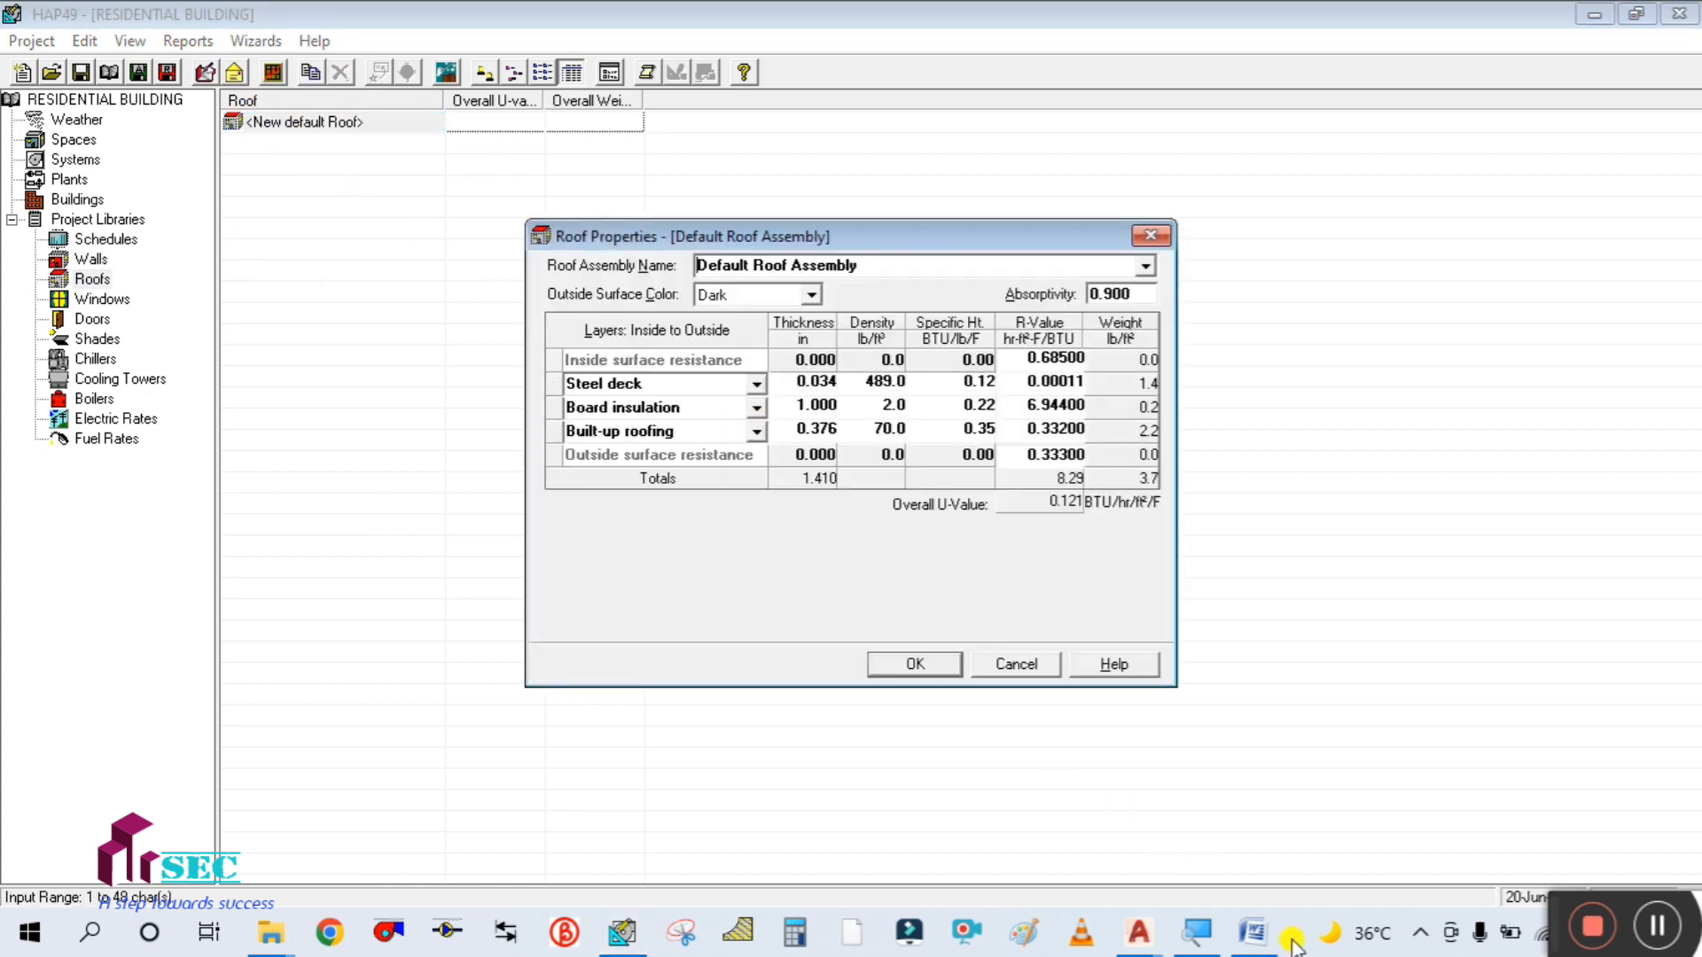
left_click(1246, 945)
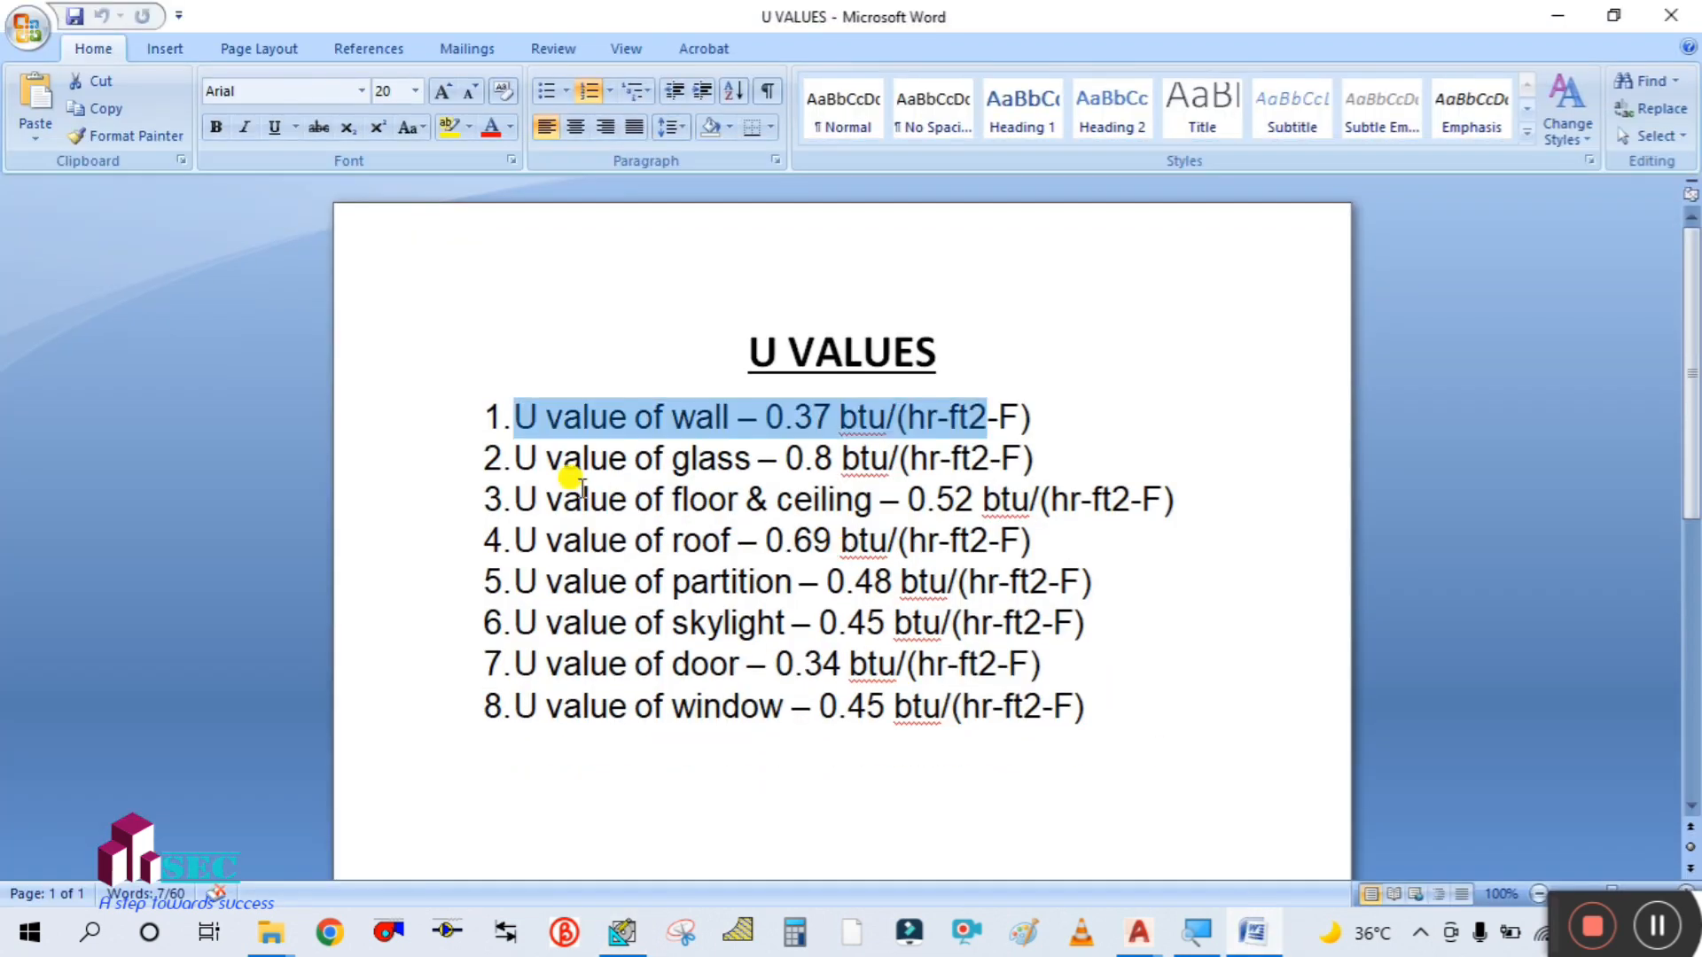
left_click(606, 461)
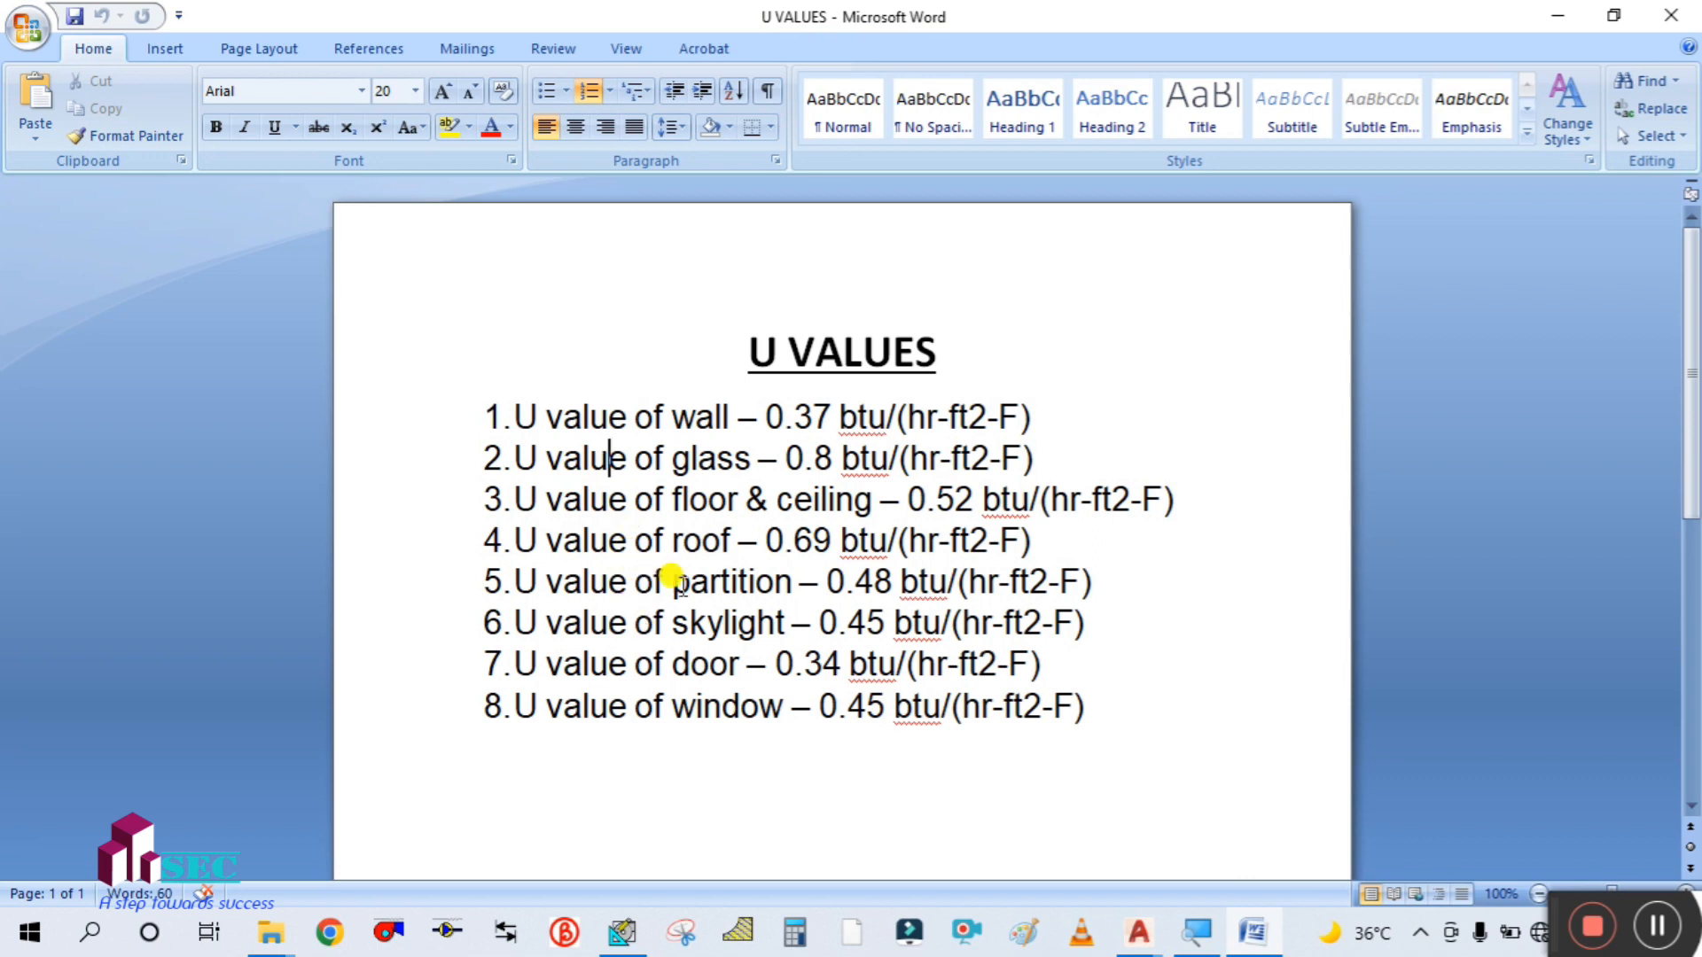
left_click(1258, 938)
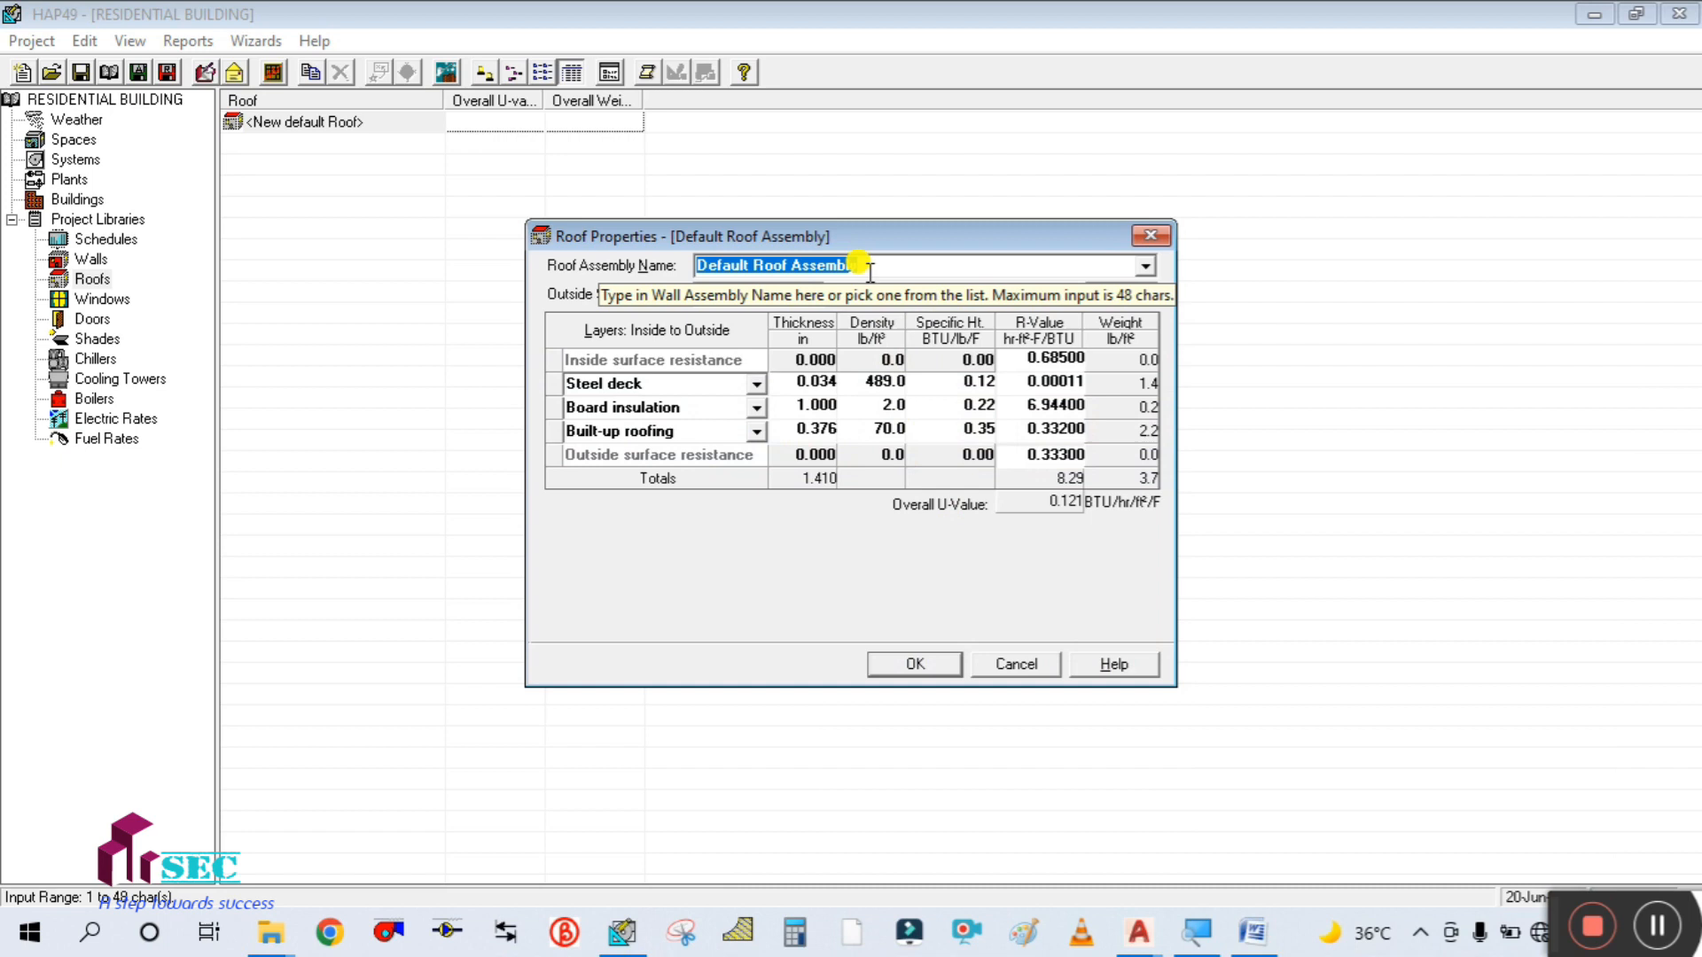
- Name the roof assembly ROOF and reduce its Board insulation R-value, trying 1 before settling on 0.1
type("ROOF")
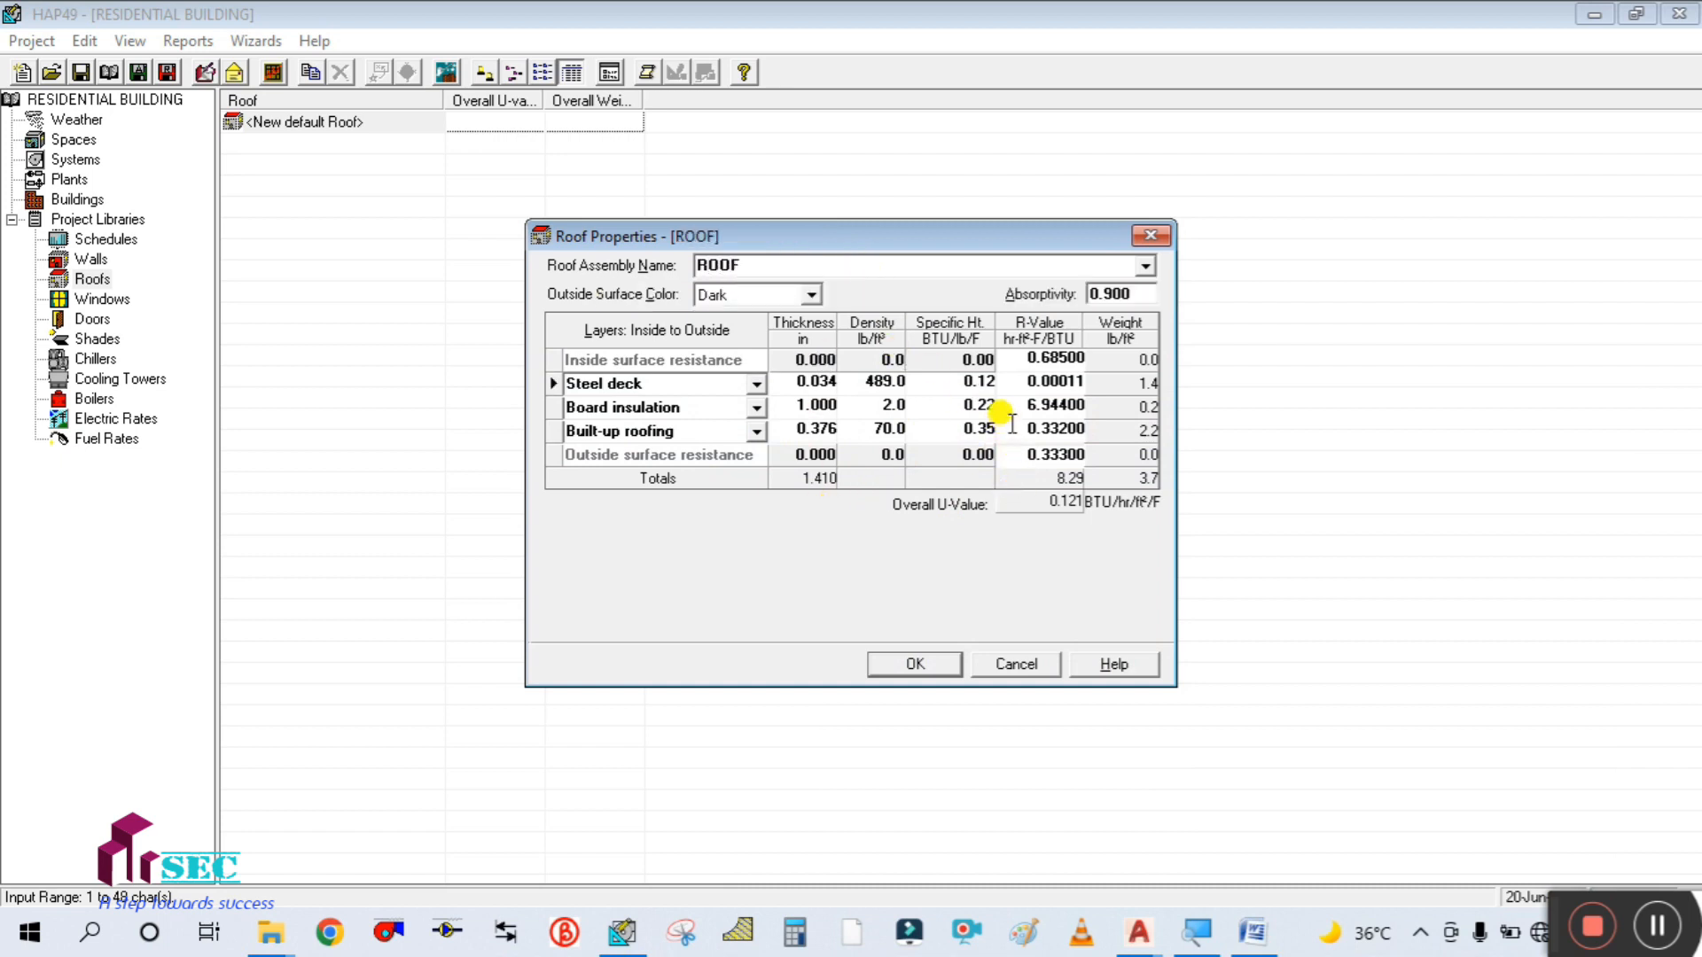
left_click(1019, 410)
left_click_drag(1017, 413, 1087, 415)
type("1")
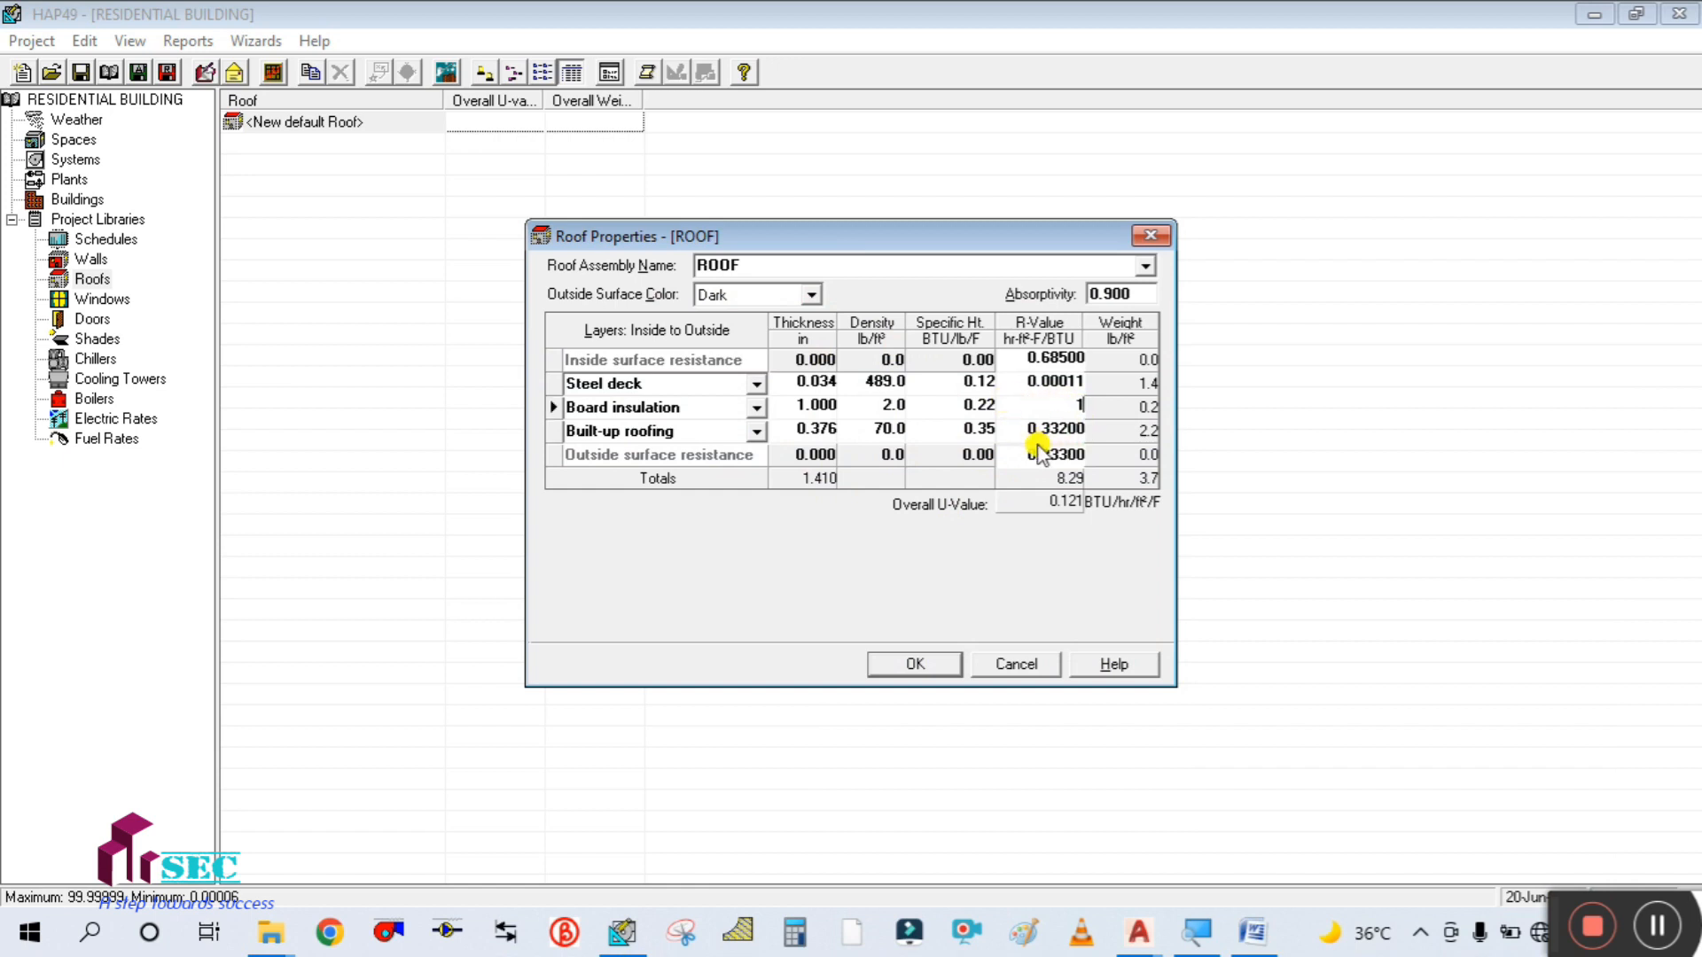
double_click(1032, 430)
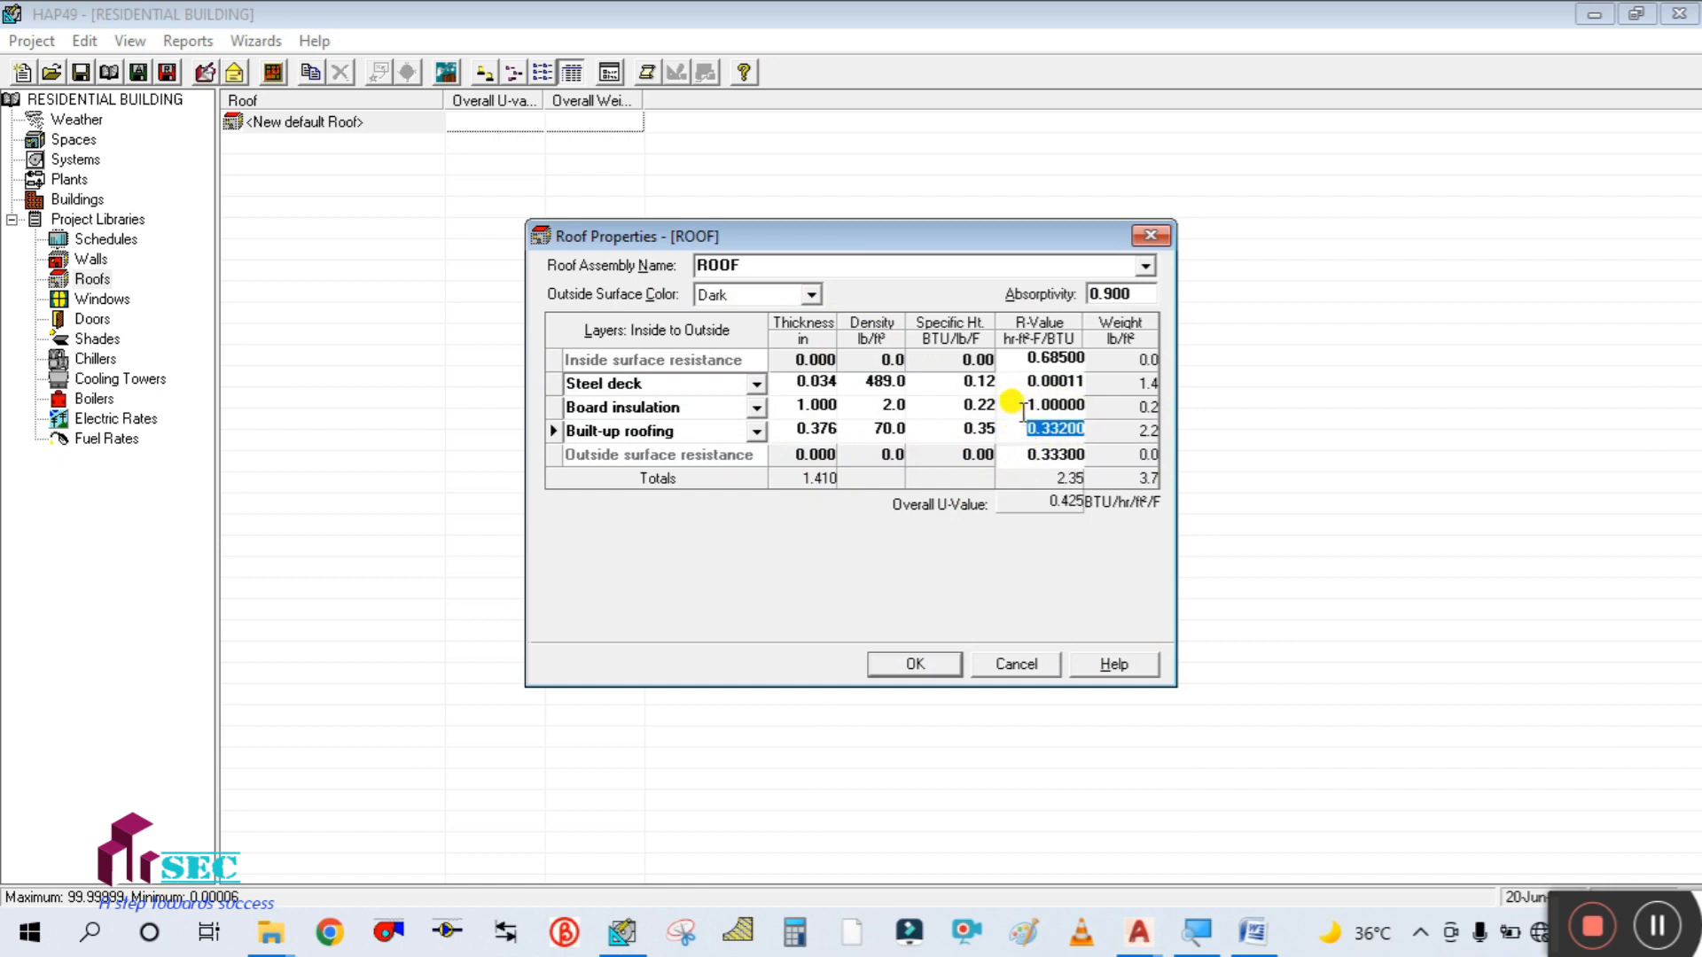
double_click(1024, 410)
type("0.1")
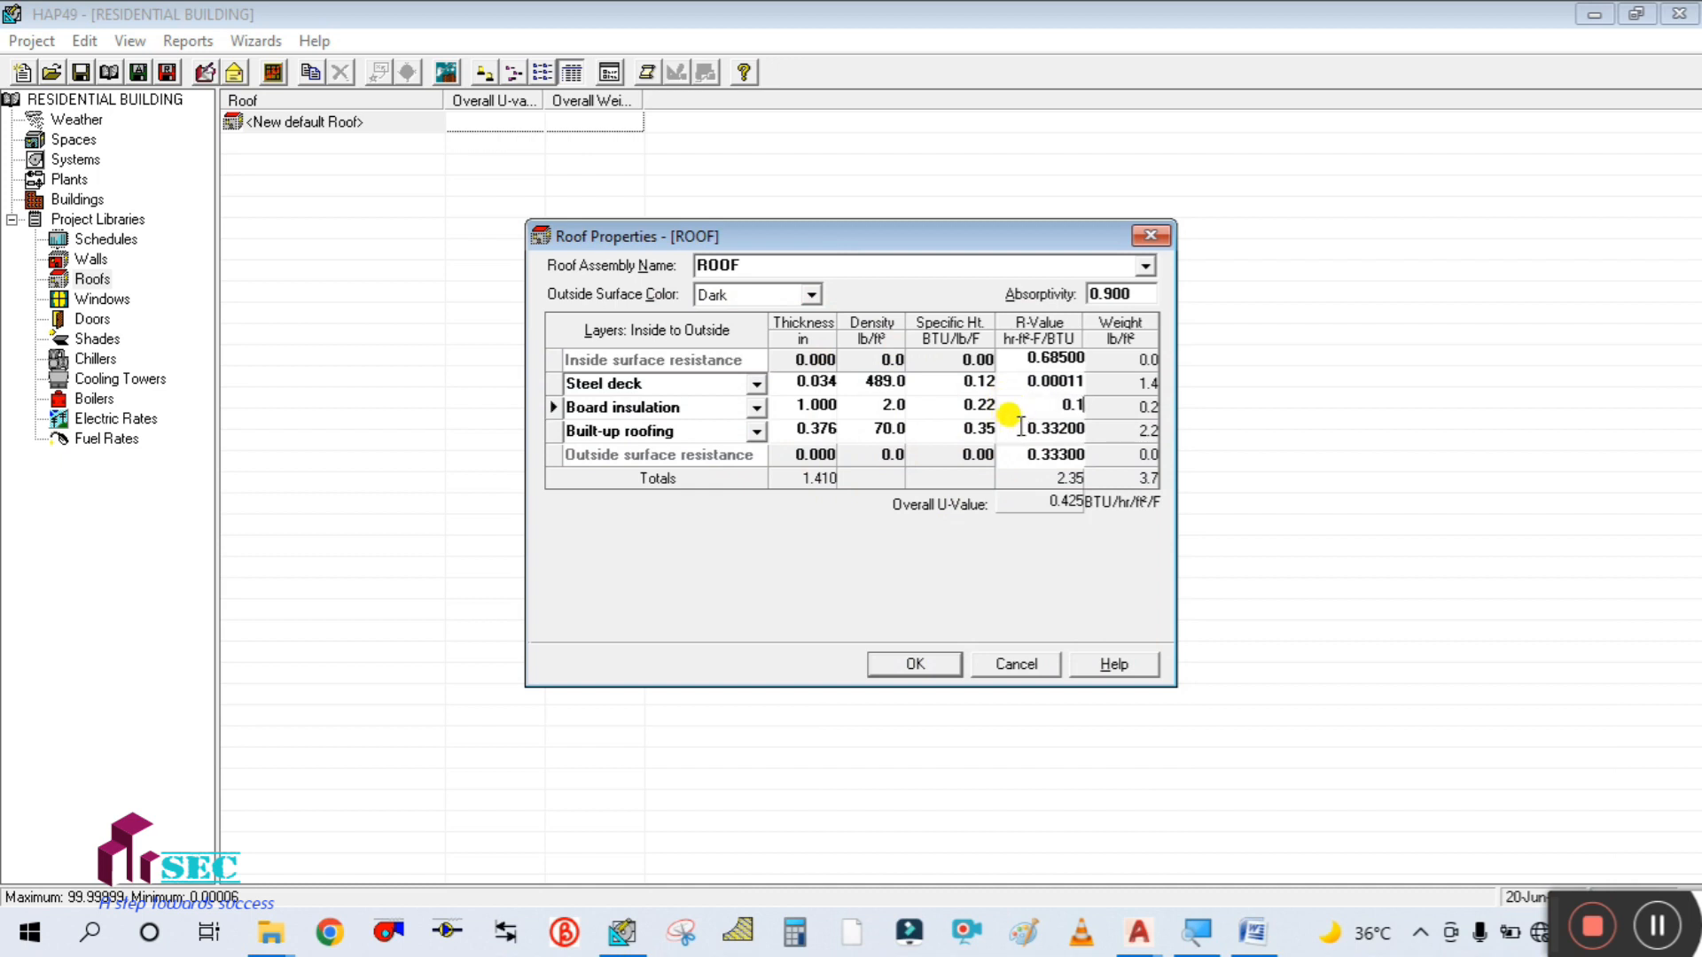
double_click(1024, 429)
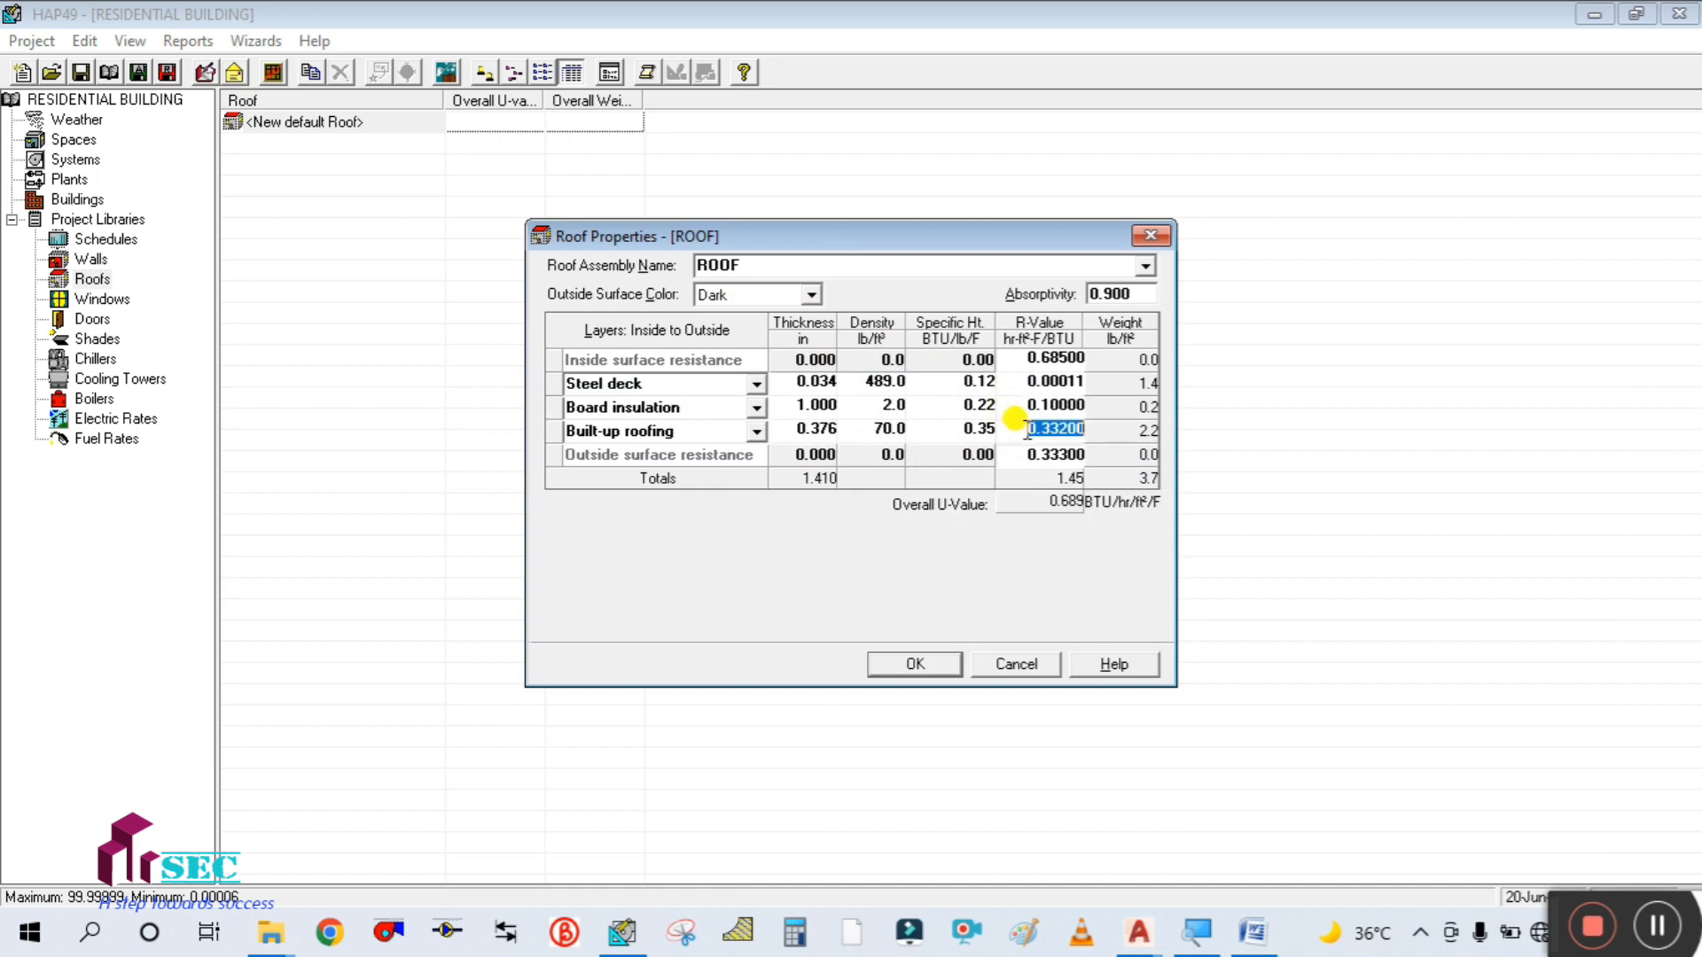
- Recheck the roof U-value in the Word document and try R-values of 0.2 and 0.25 for the Built-up roofing layer
left_click(1252, 931)
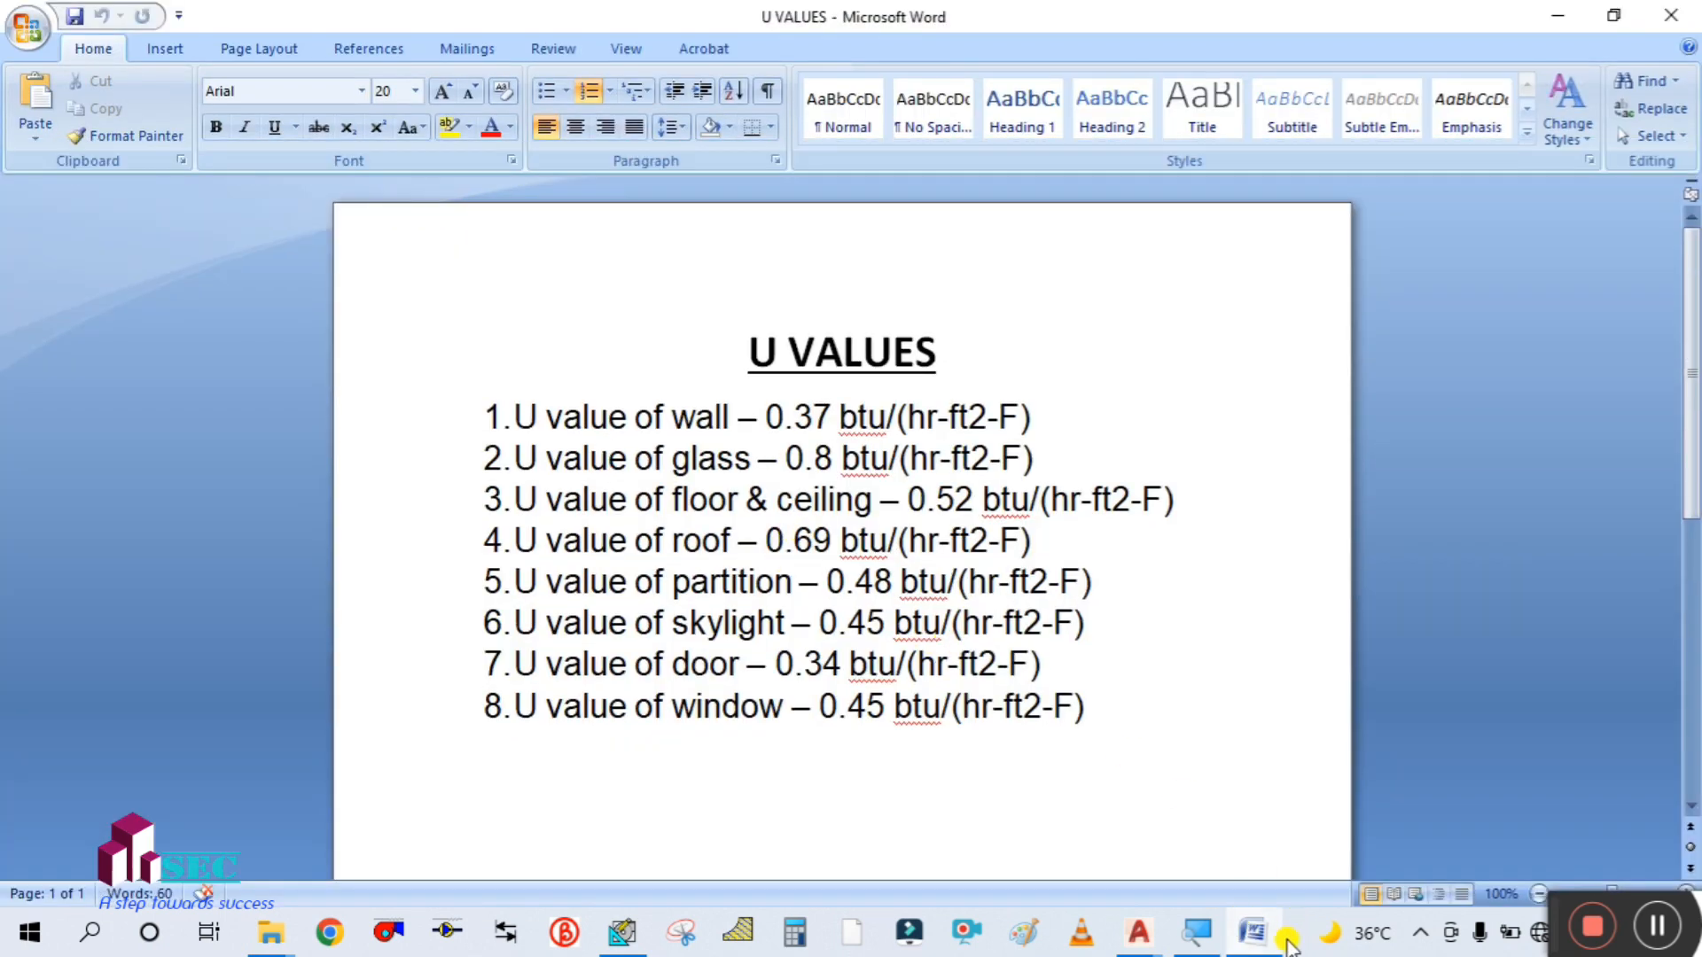
left_click(1253, 930)
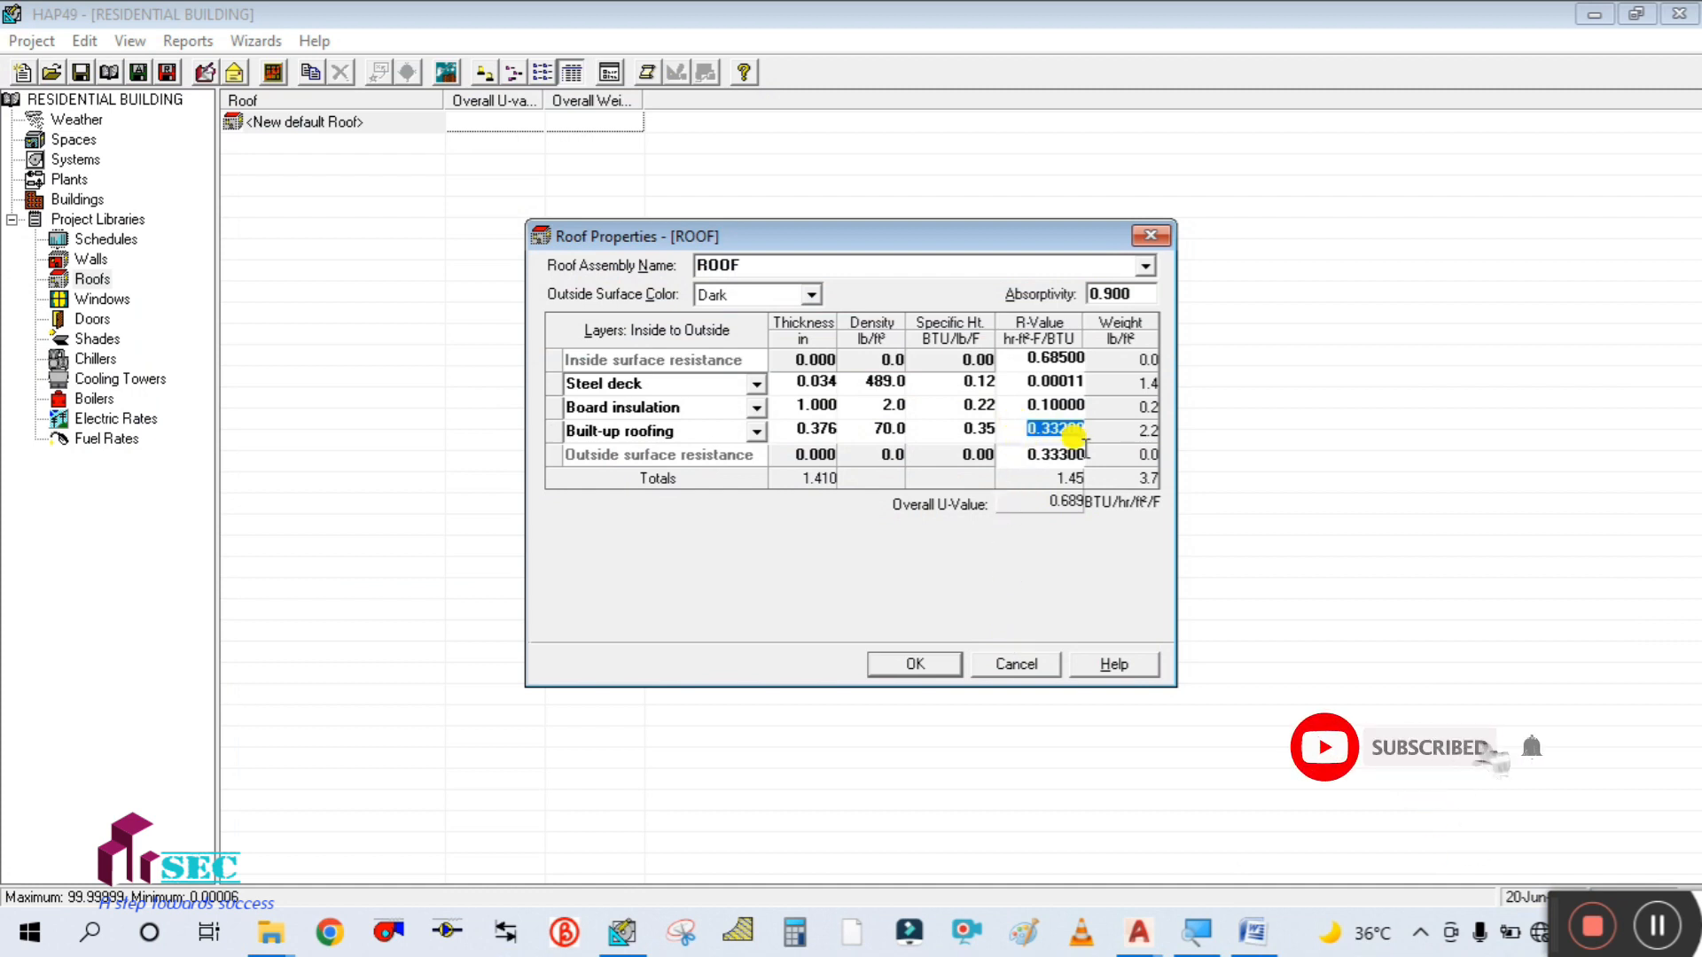
type("0.2")
left_click(1034, 454)
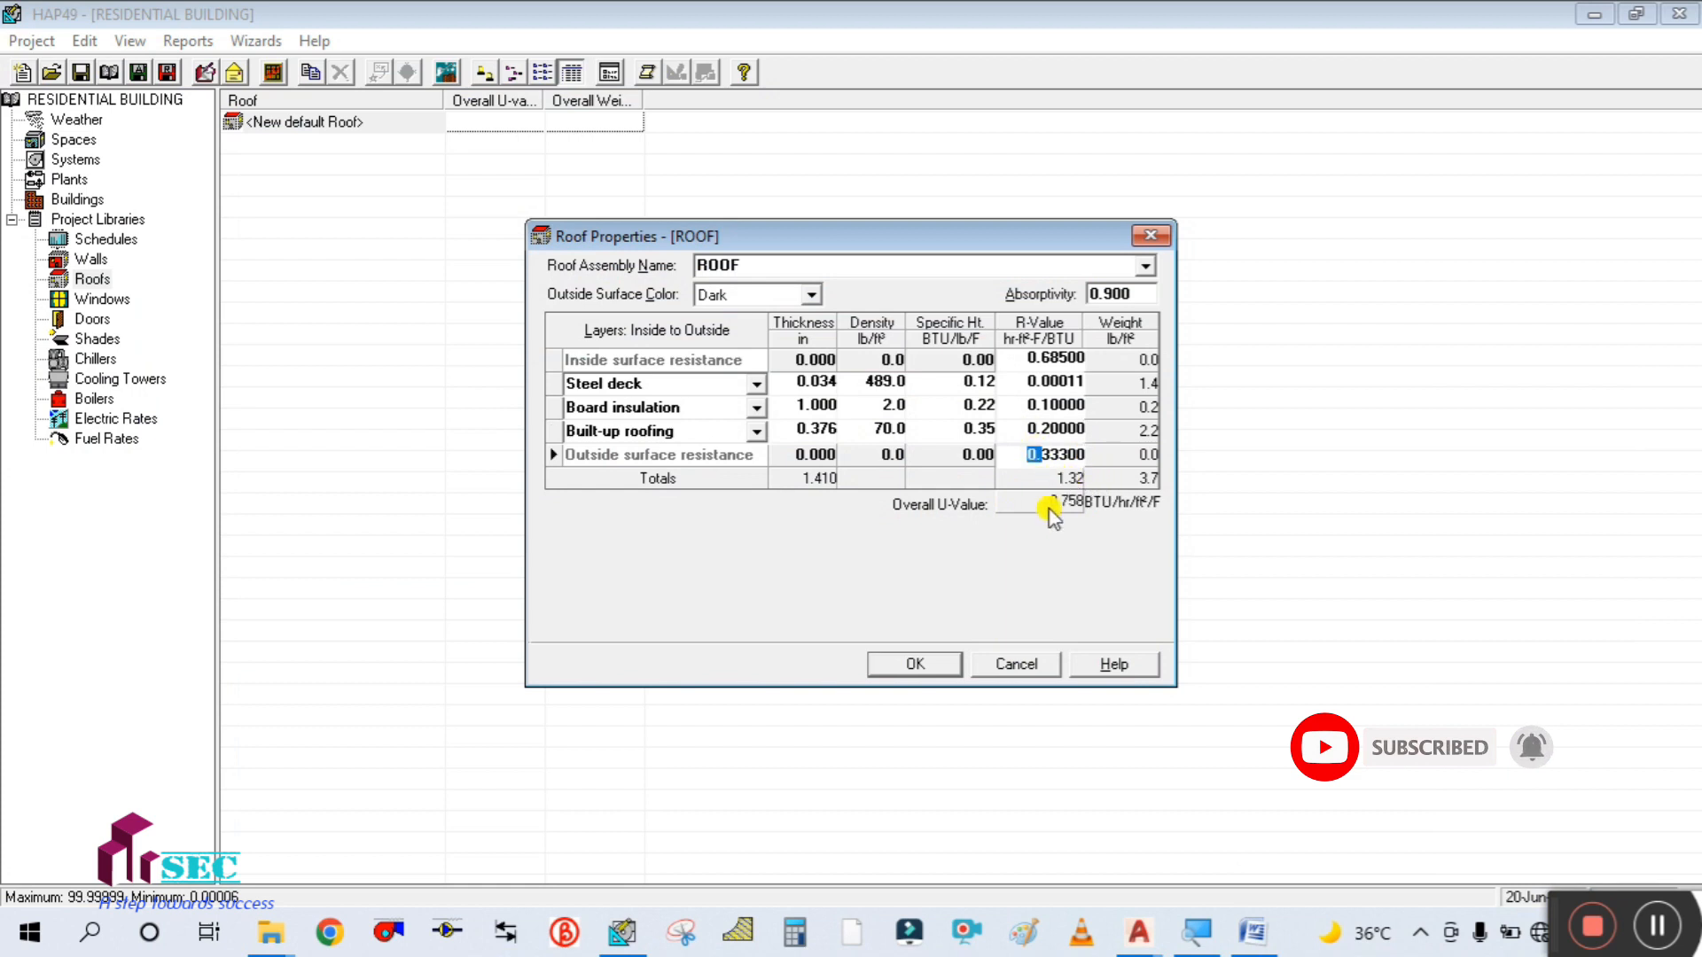
left_click(1030, 431)
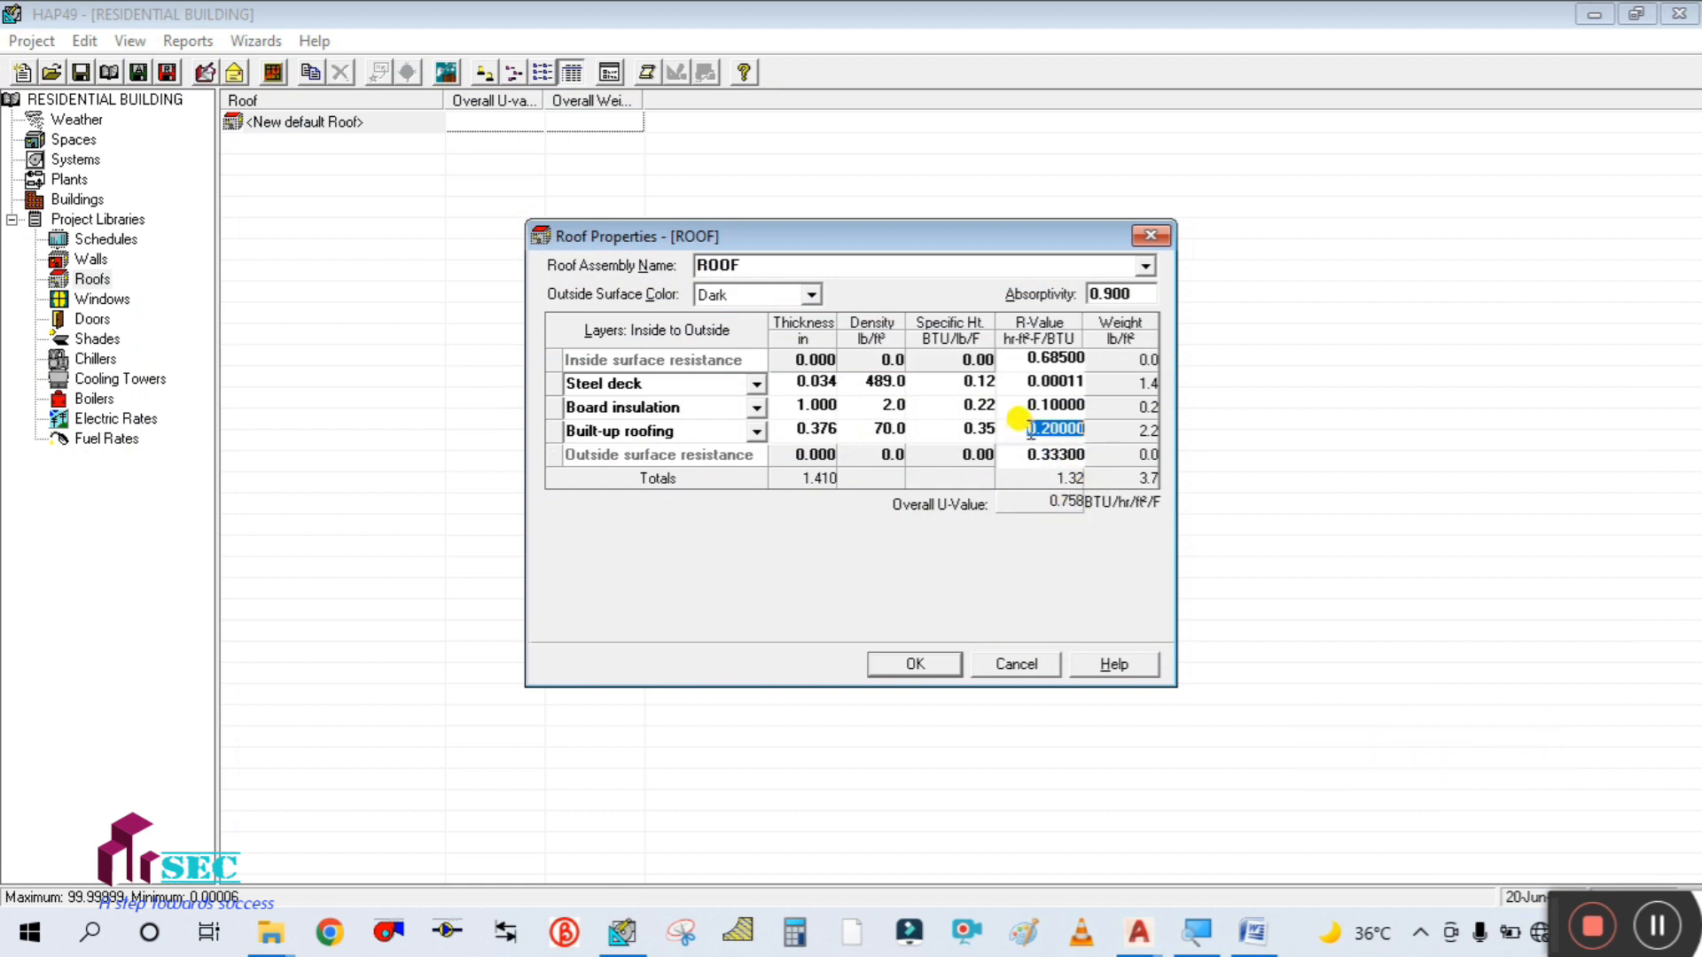
type("0.25")
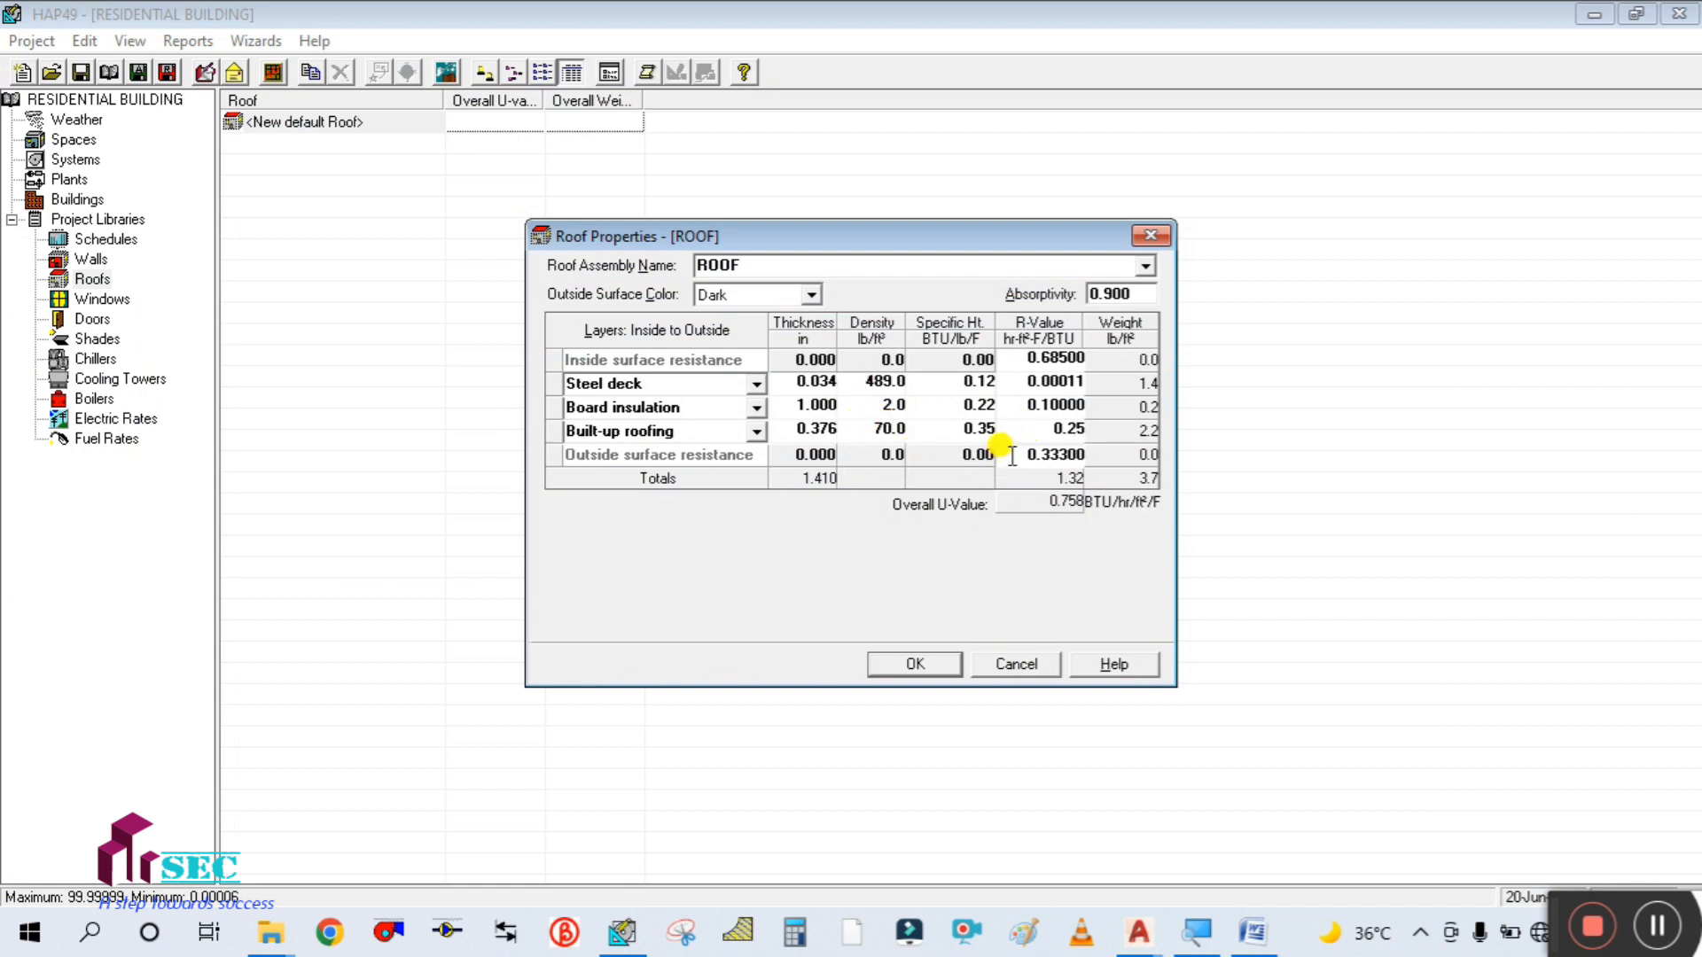
left_click(1019, 454)
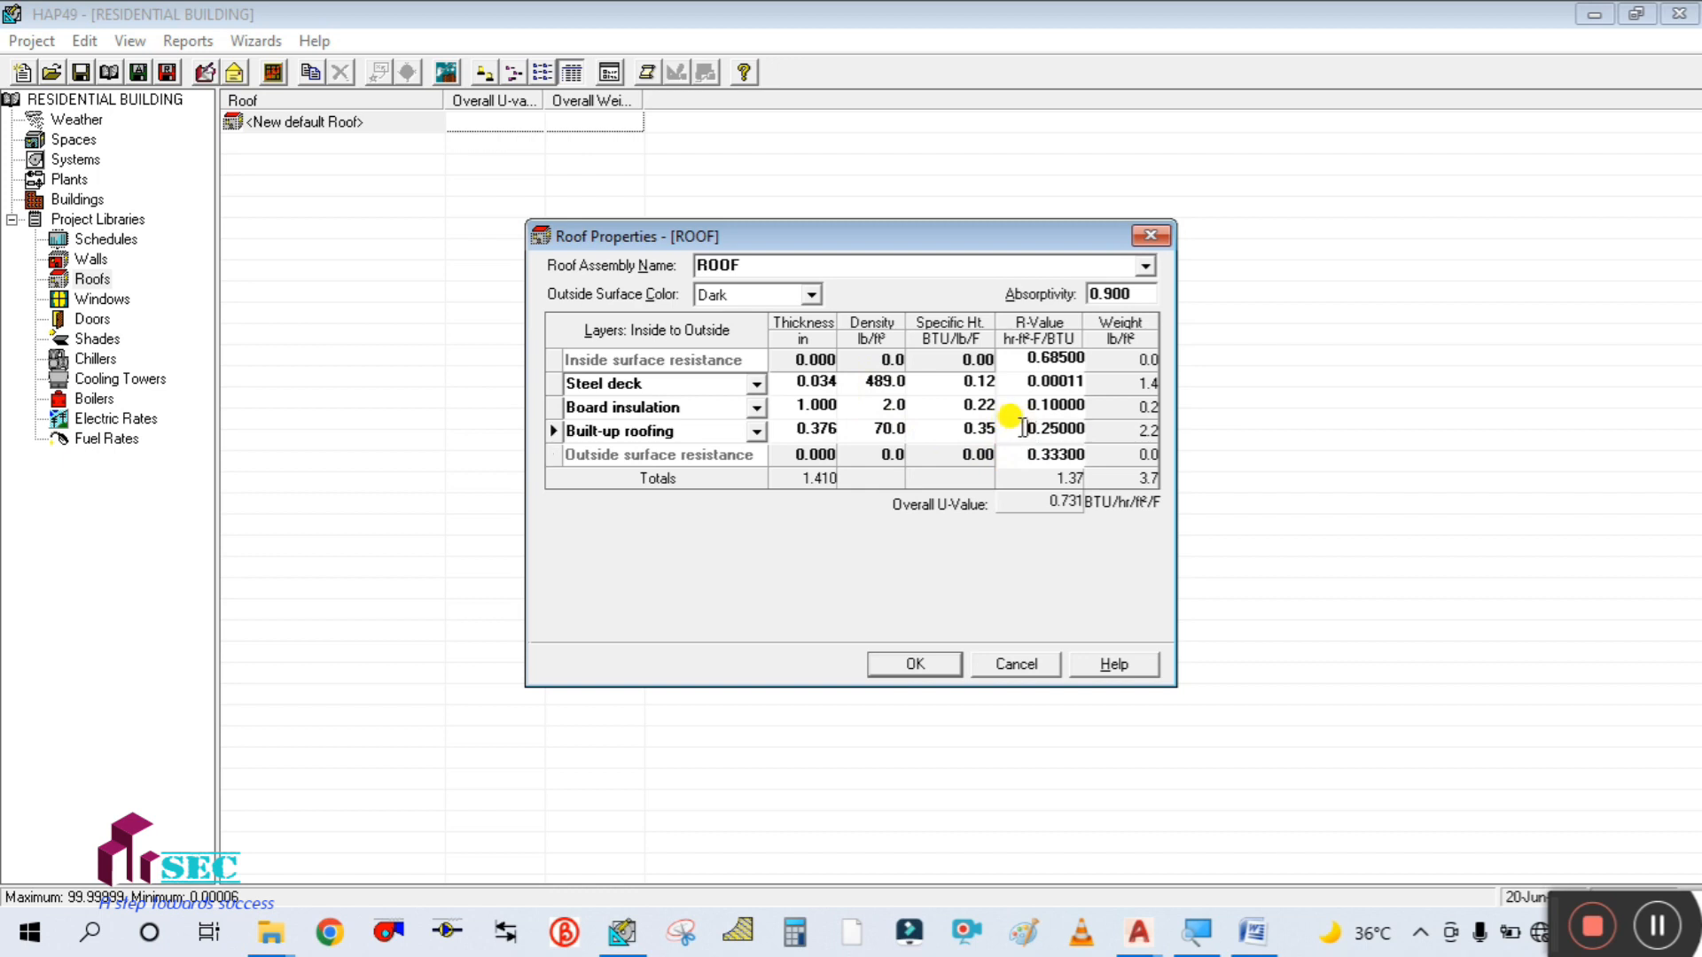
- Raise the Built-up roofing R-value, trying 0.28 before settling on 0.3, and accept the ROOF assembly
left_click_drag(1029, 428, 1104, 436)
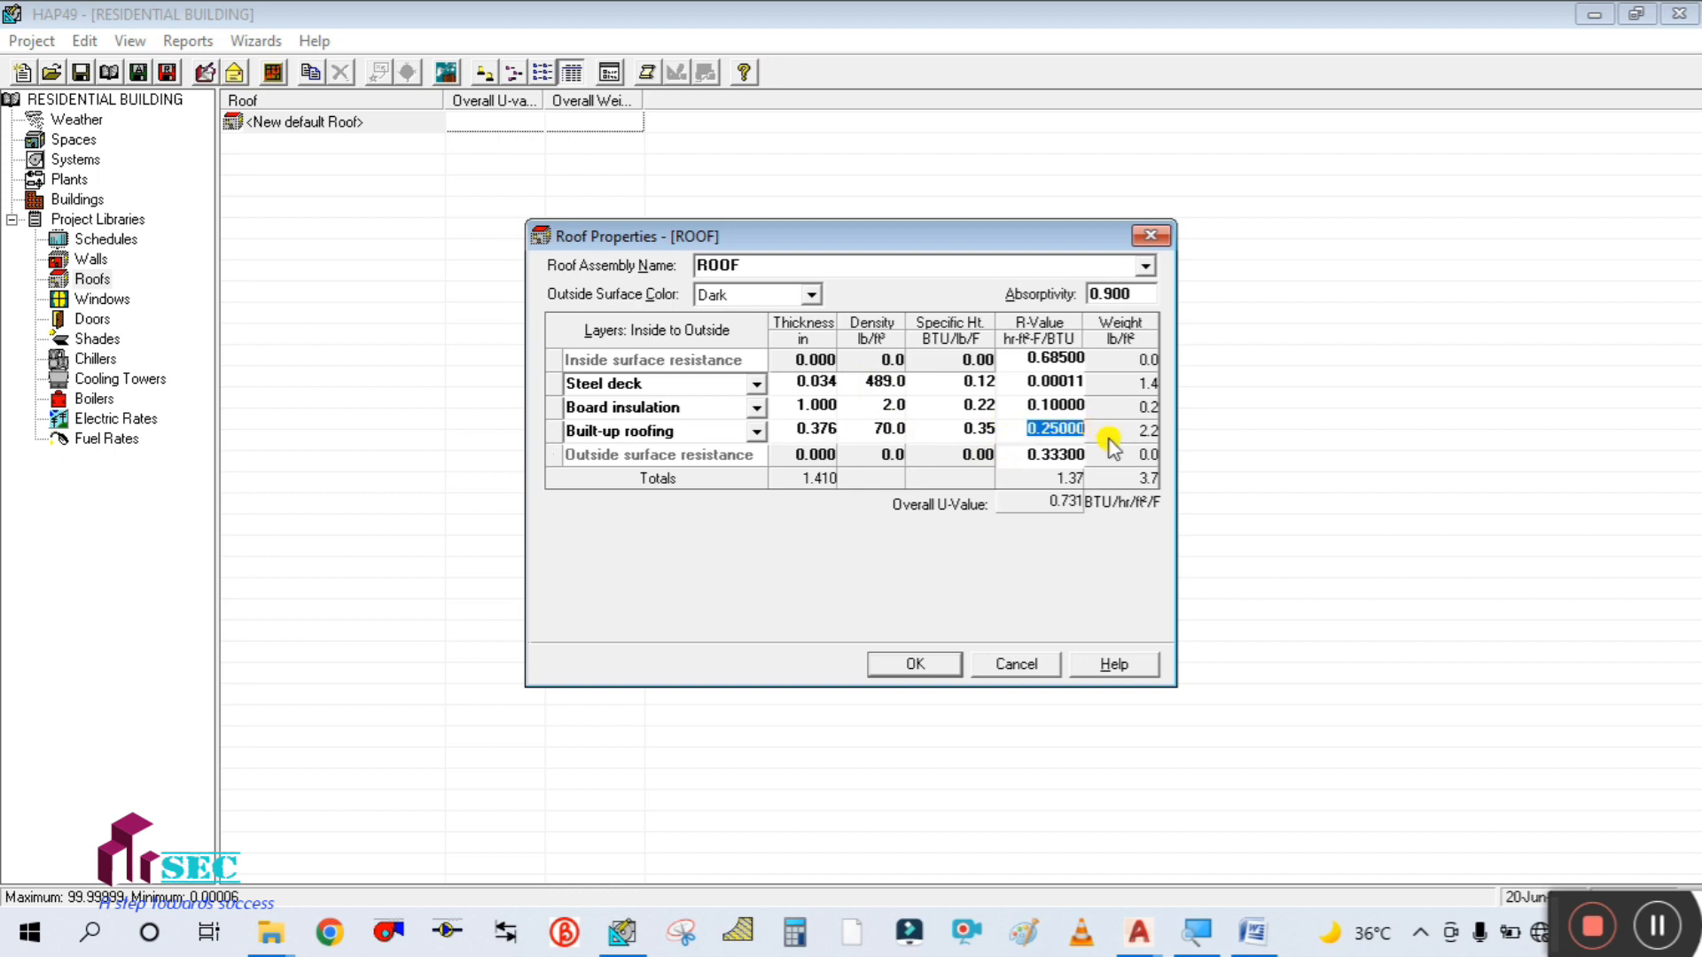
key("BackSpace")
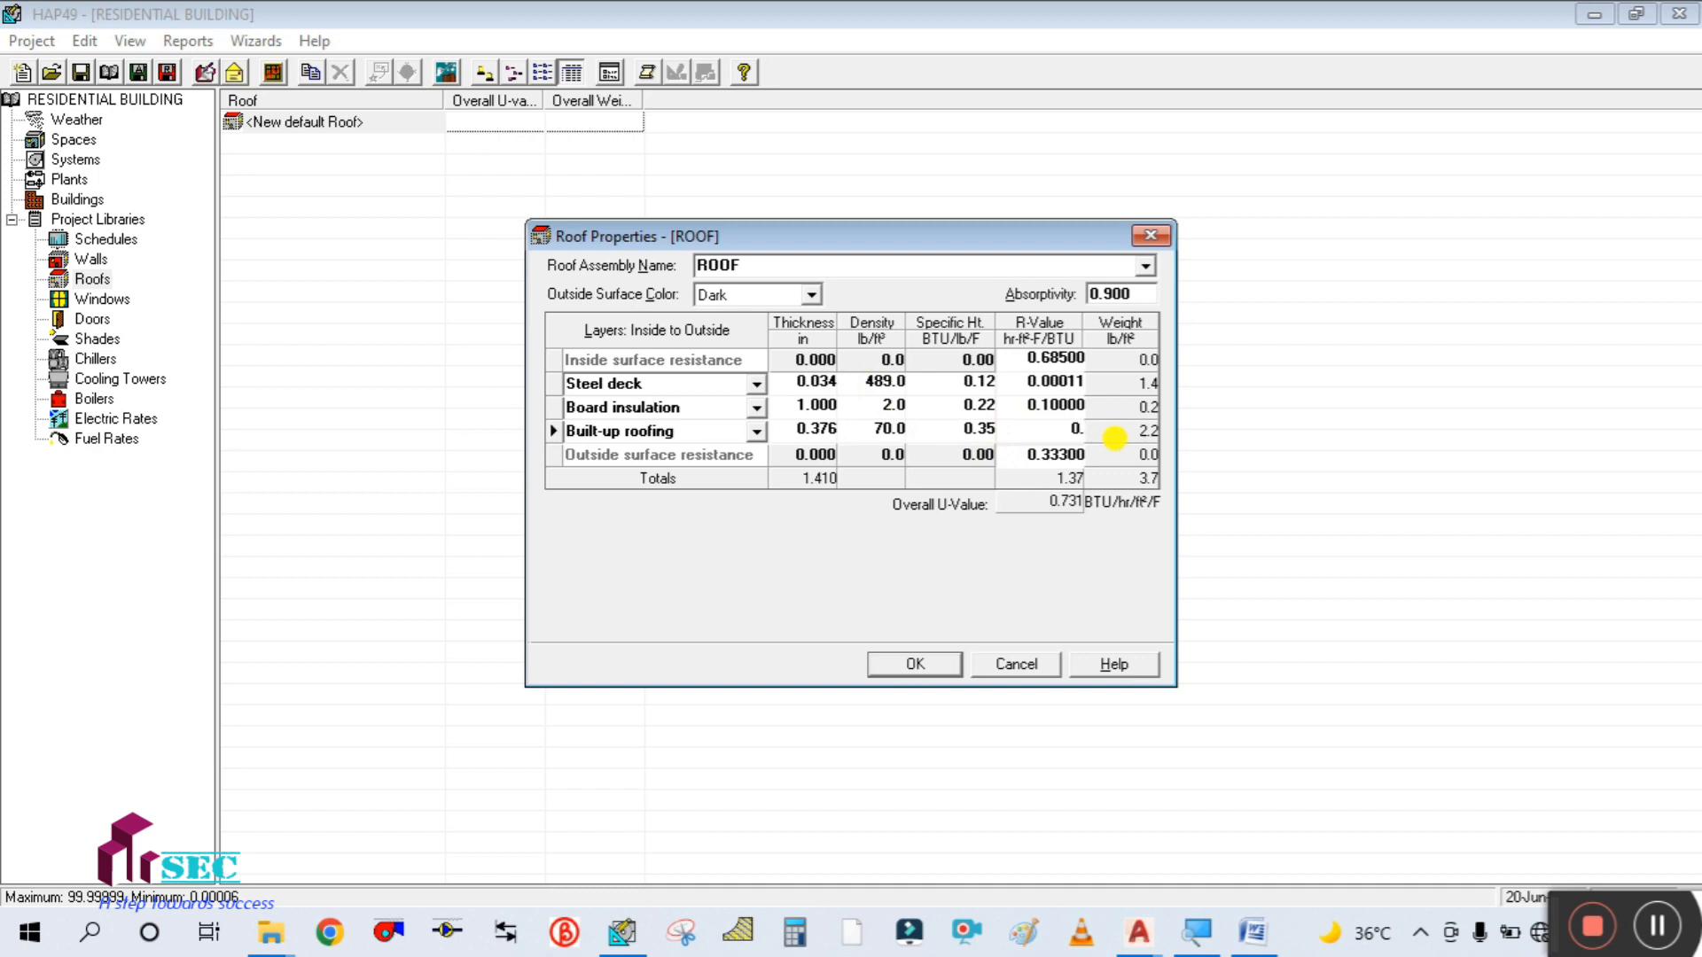
left_click(1062, 406)
left_click(1029, 431)
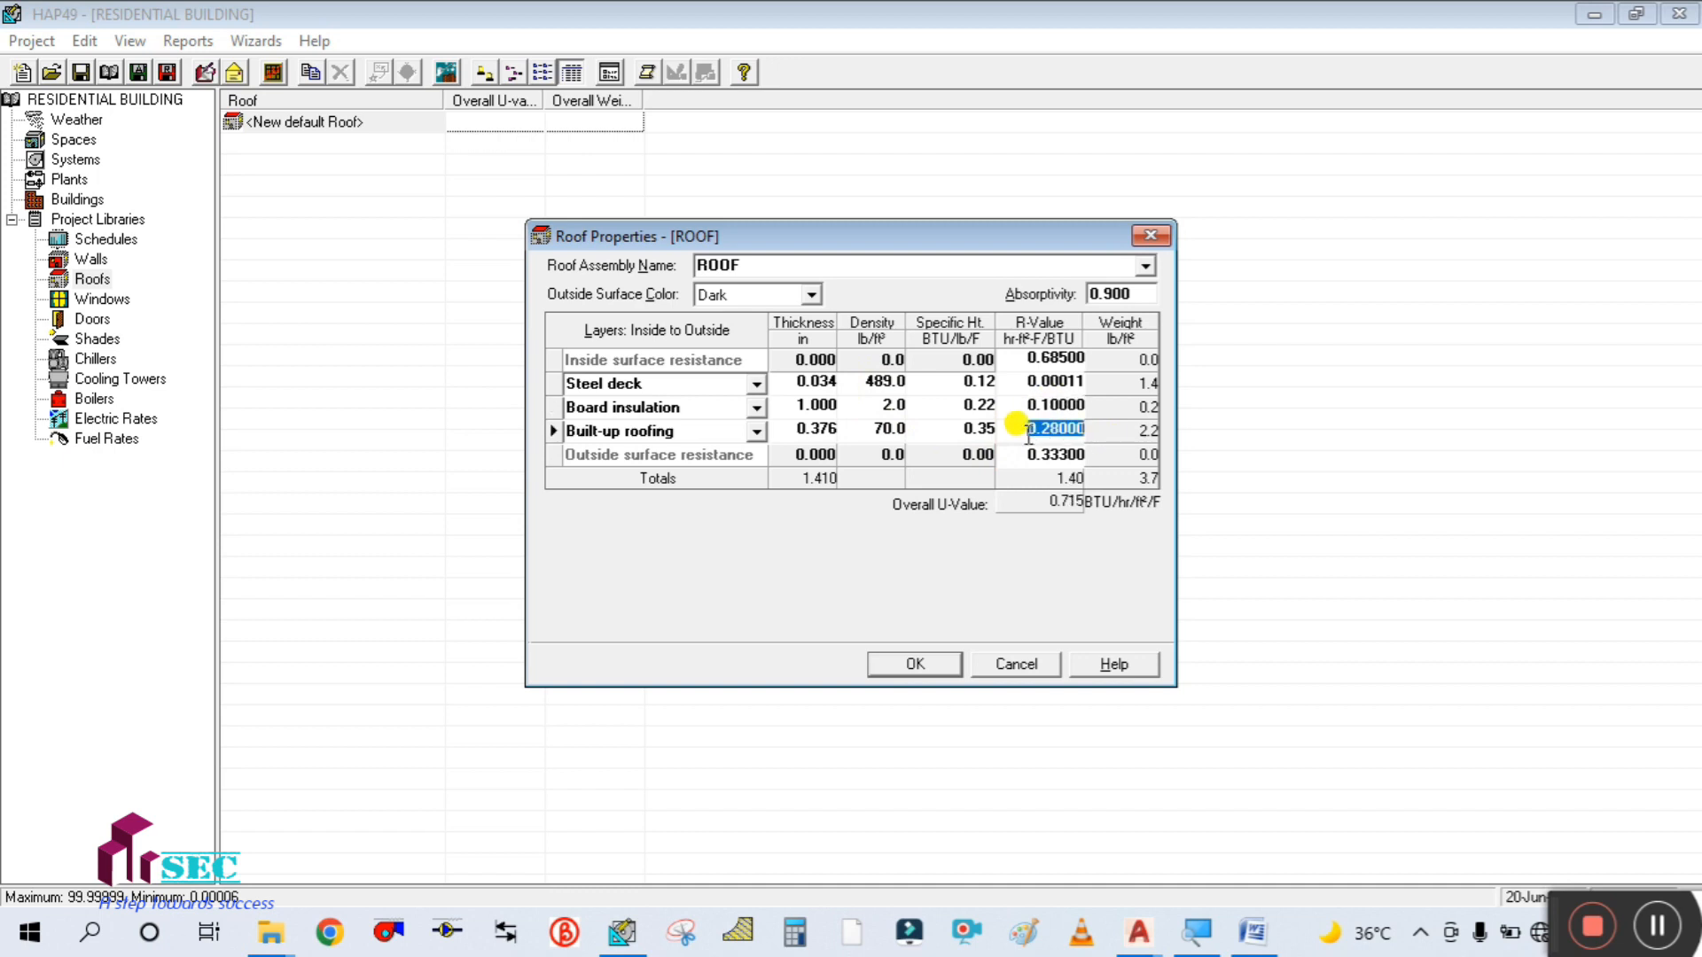
type("0.3")
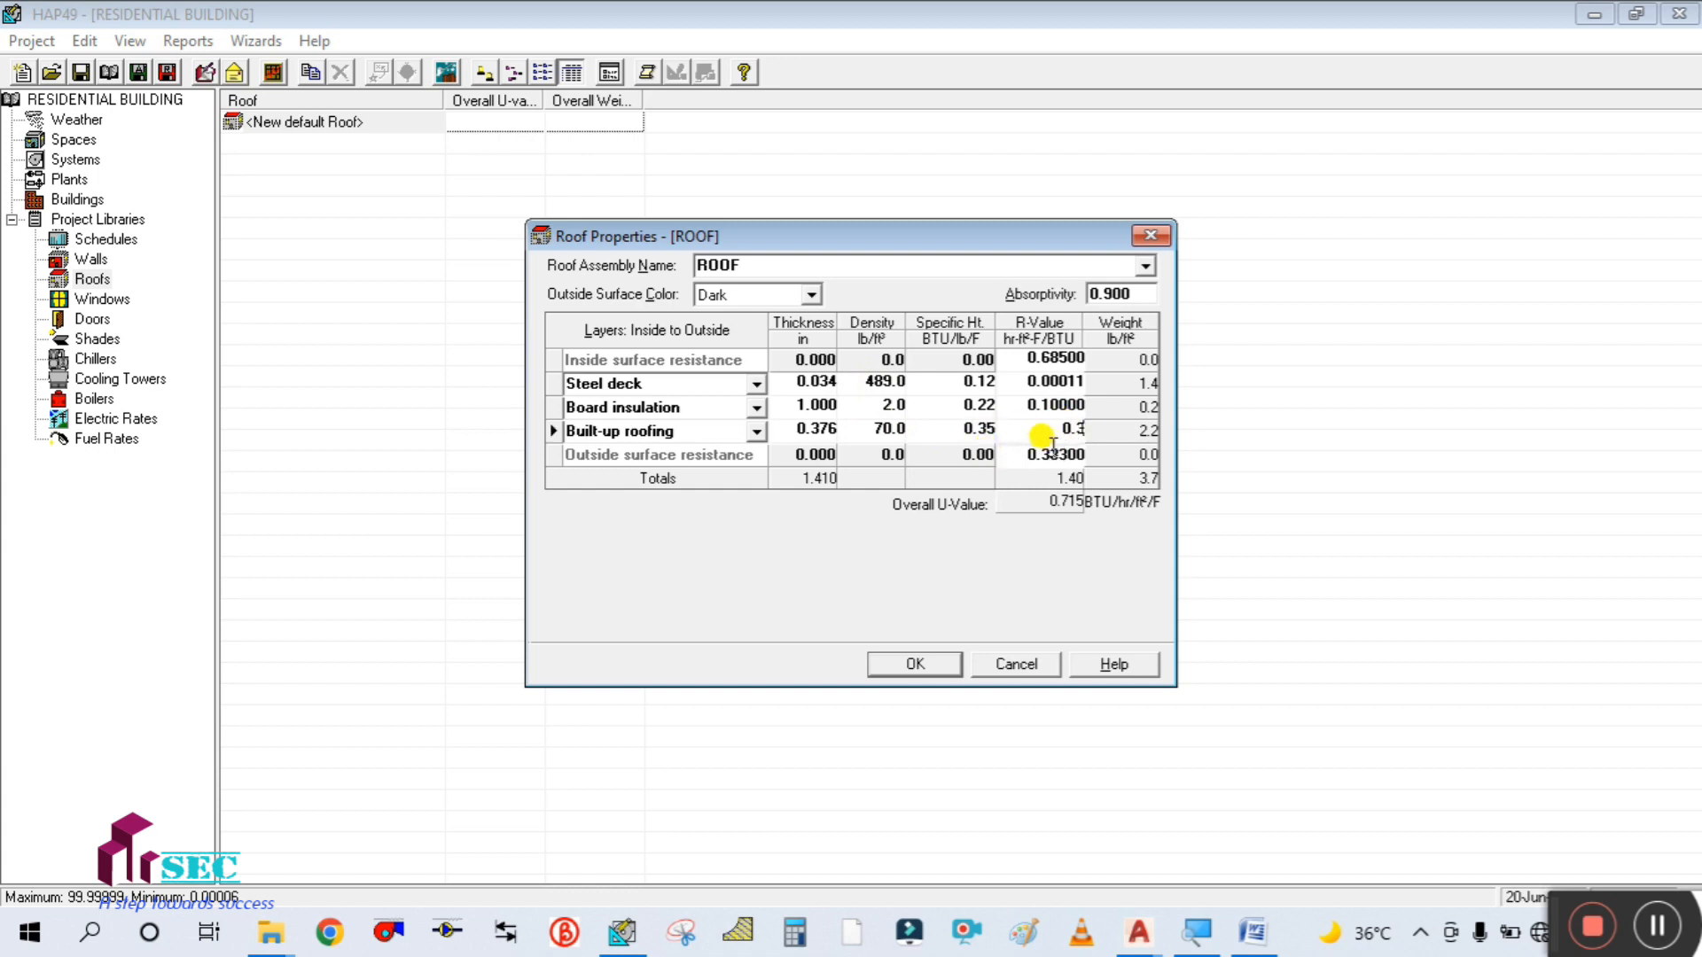
left_click(1043, 452)
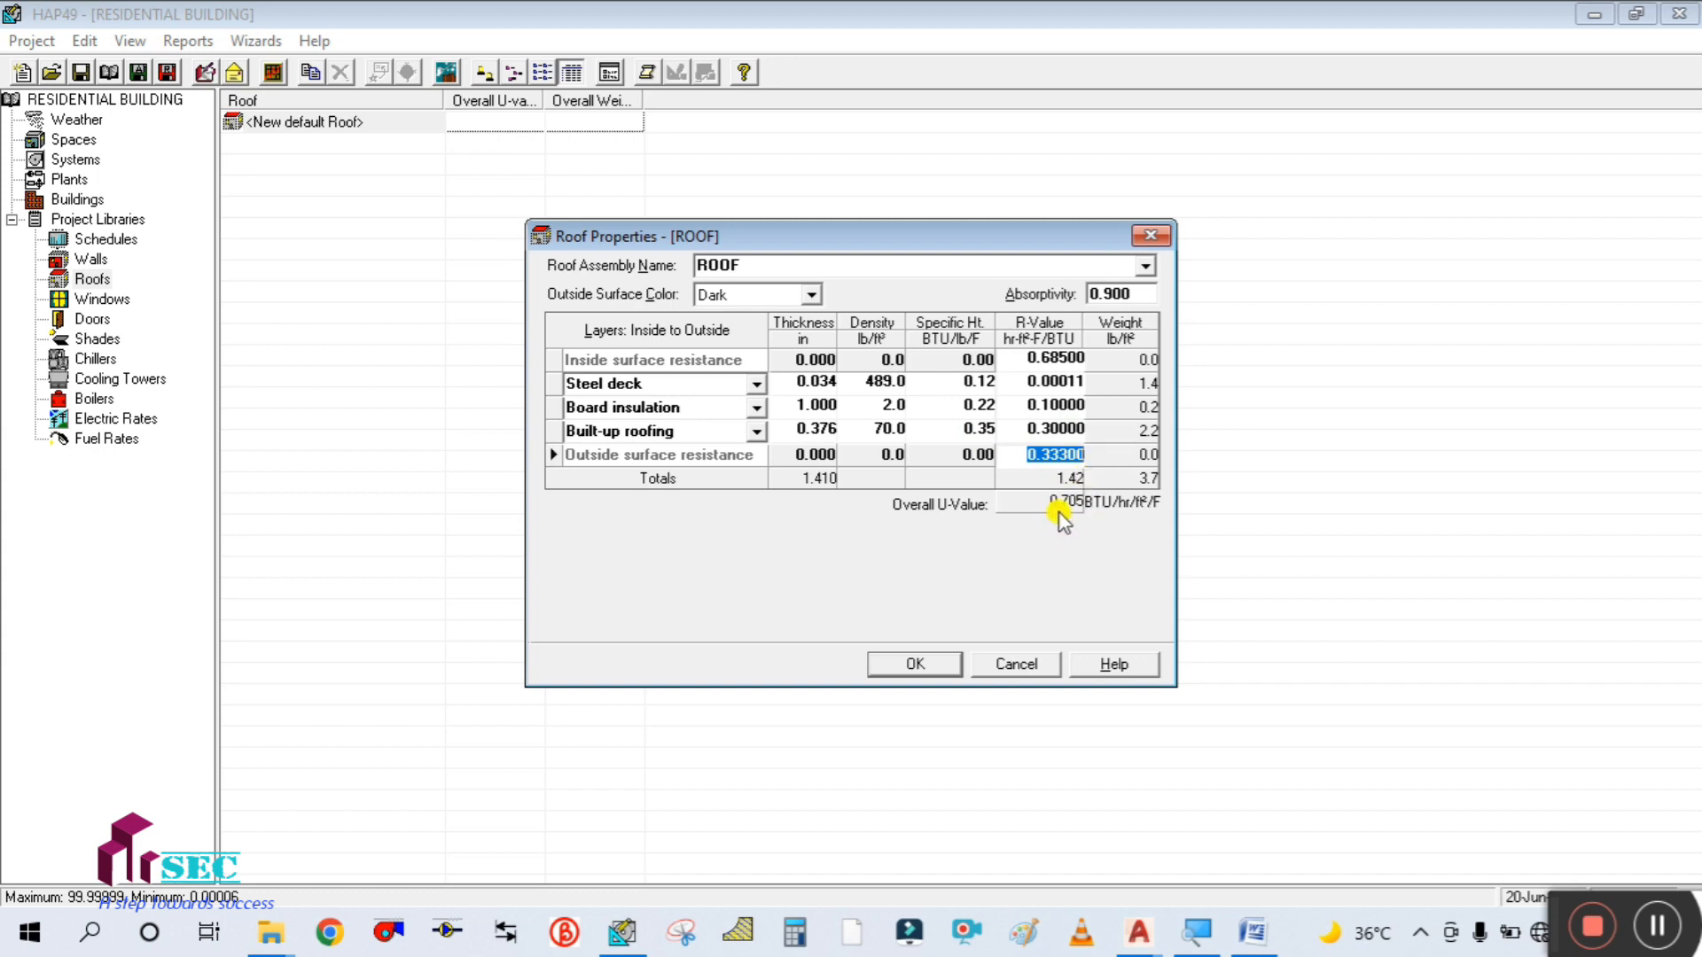
left_click(939, 665)
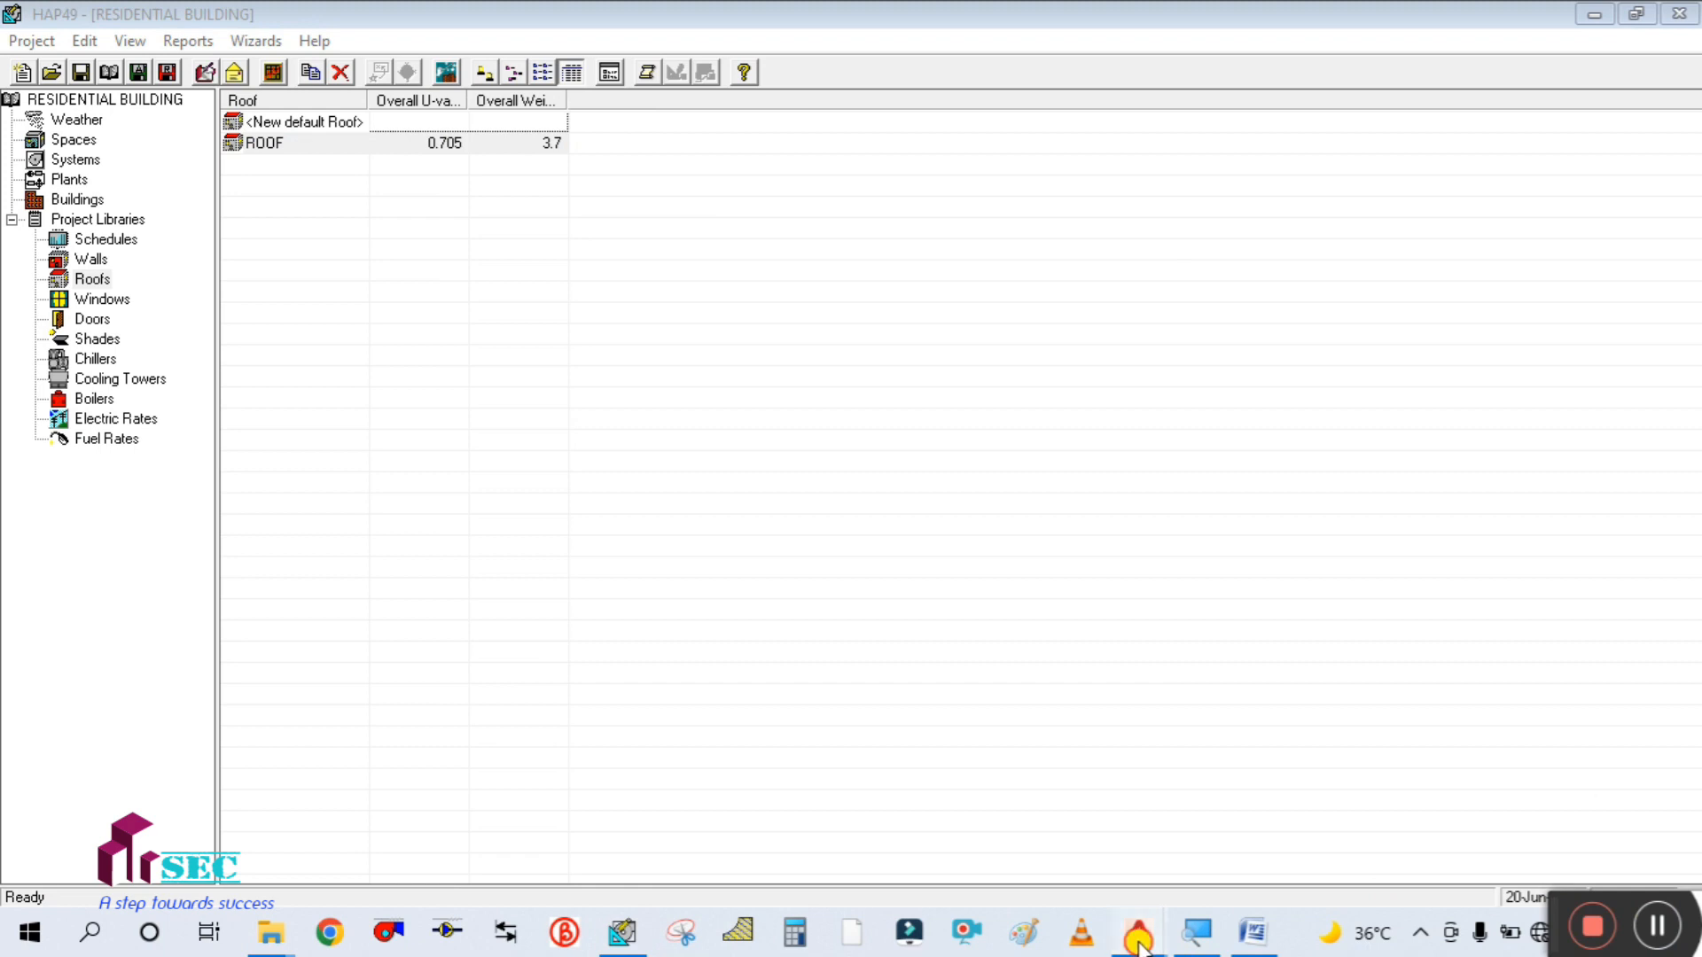
- Switch to the CIVIL PLAN PRACTICE drawing in AutoCAD and examine the floor plan's rooms, walls and door openings
mouse_move(1138, 942)
left_click(900, 842)
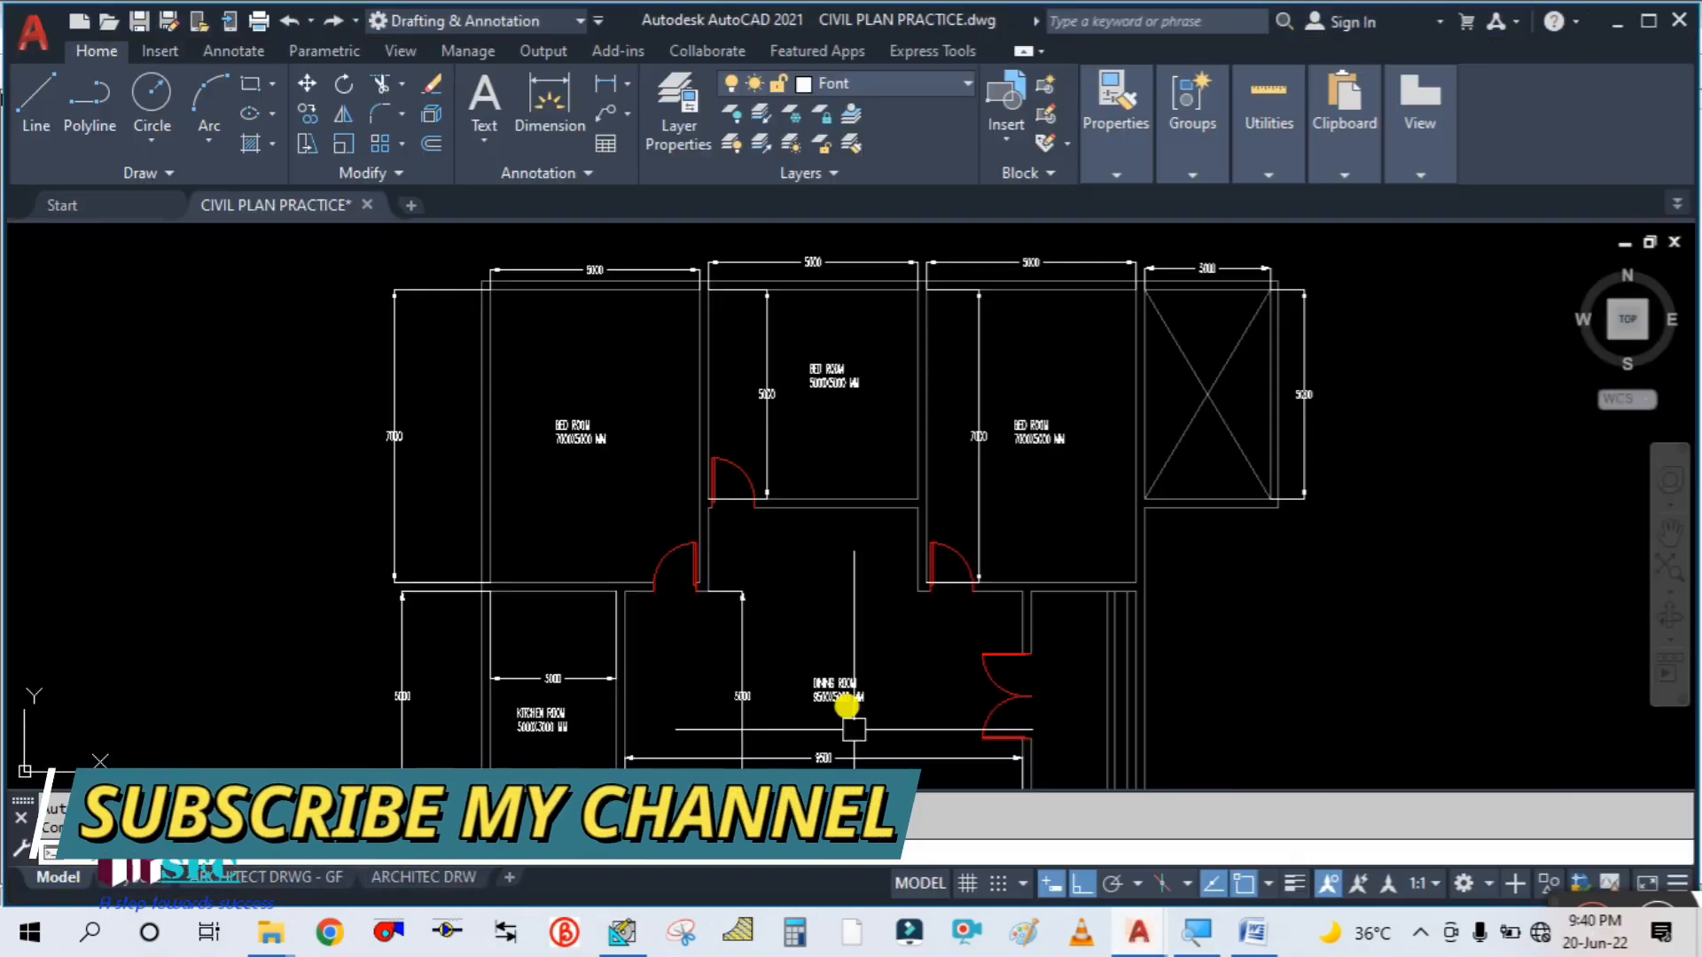
scroll(907, 475, "down", 5)
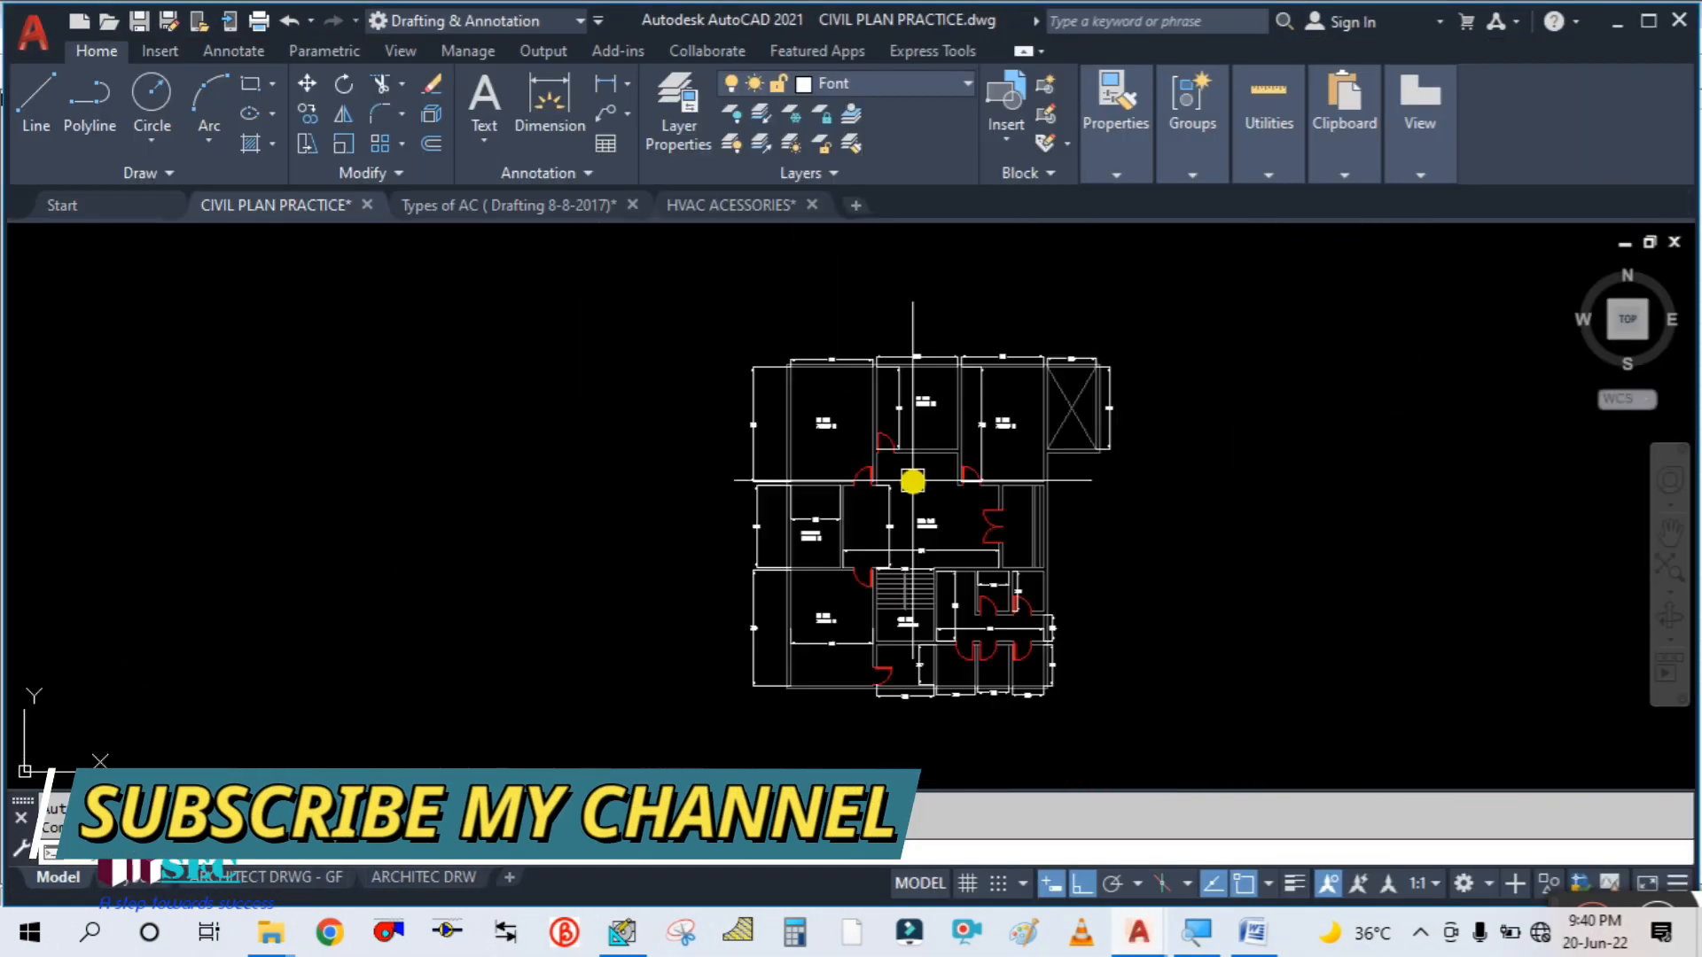
scroll(904, 699, "up", 4)
left_click_drag(1333, 485, 1310, 772)
scroll(1329, 532, "down", 2)
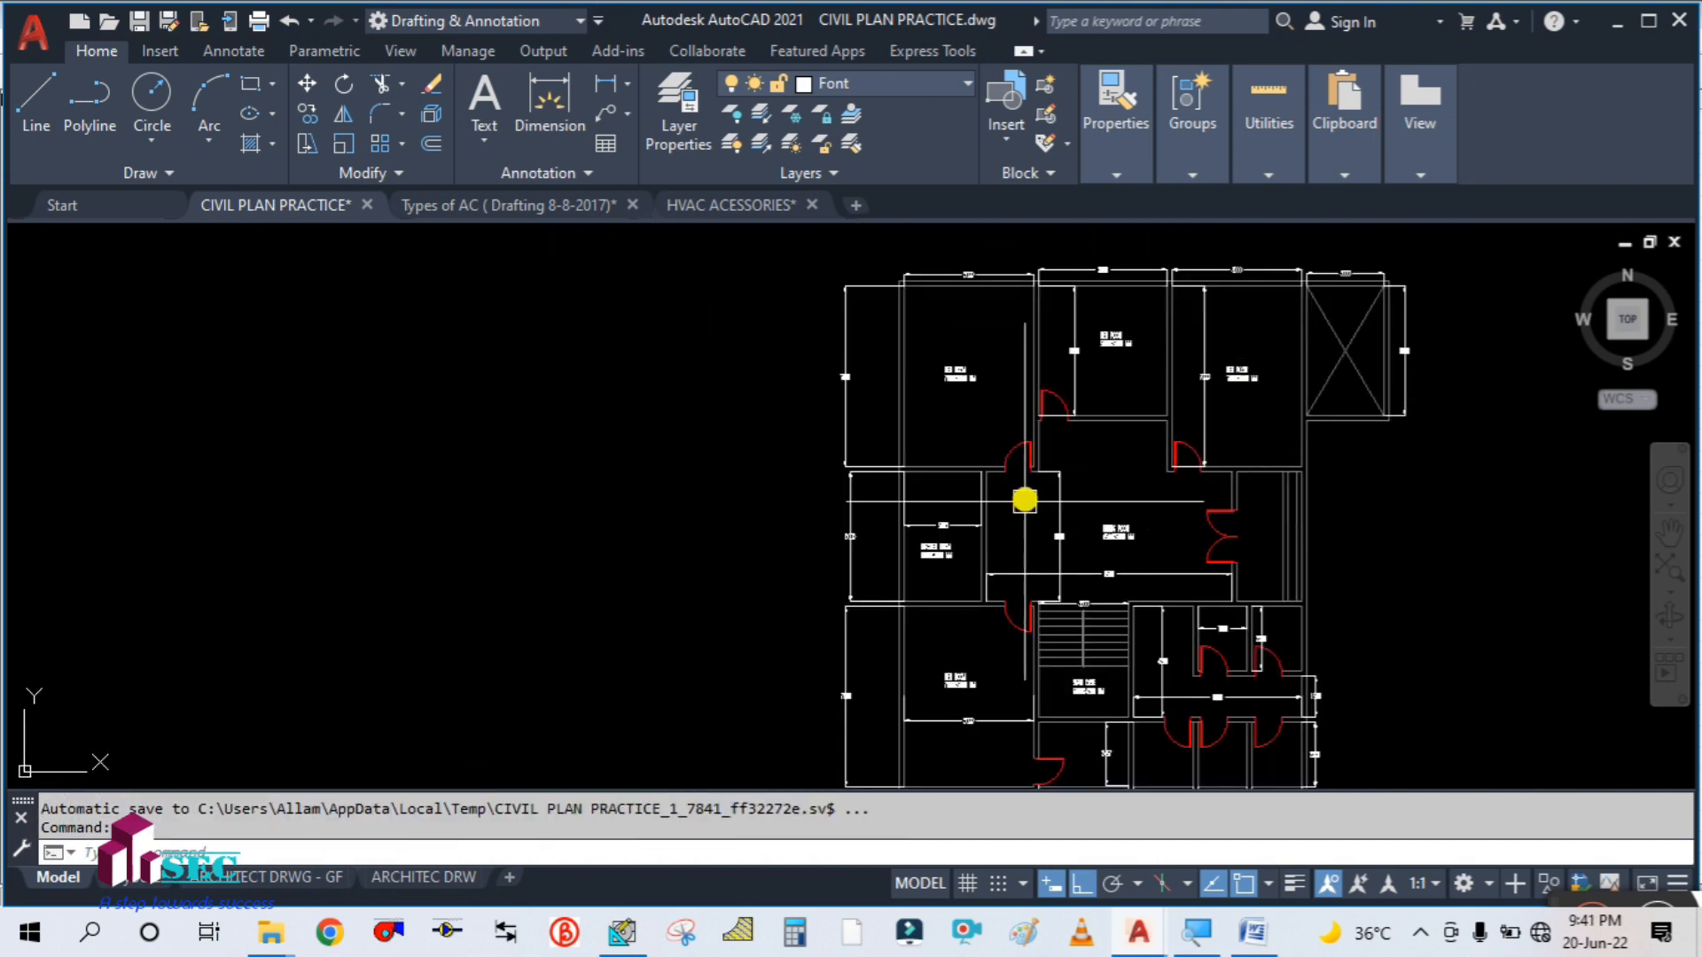
scroll(987, 391, "up", 3)
scroll(798, 448, "down", 3)
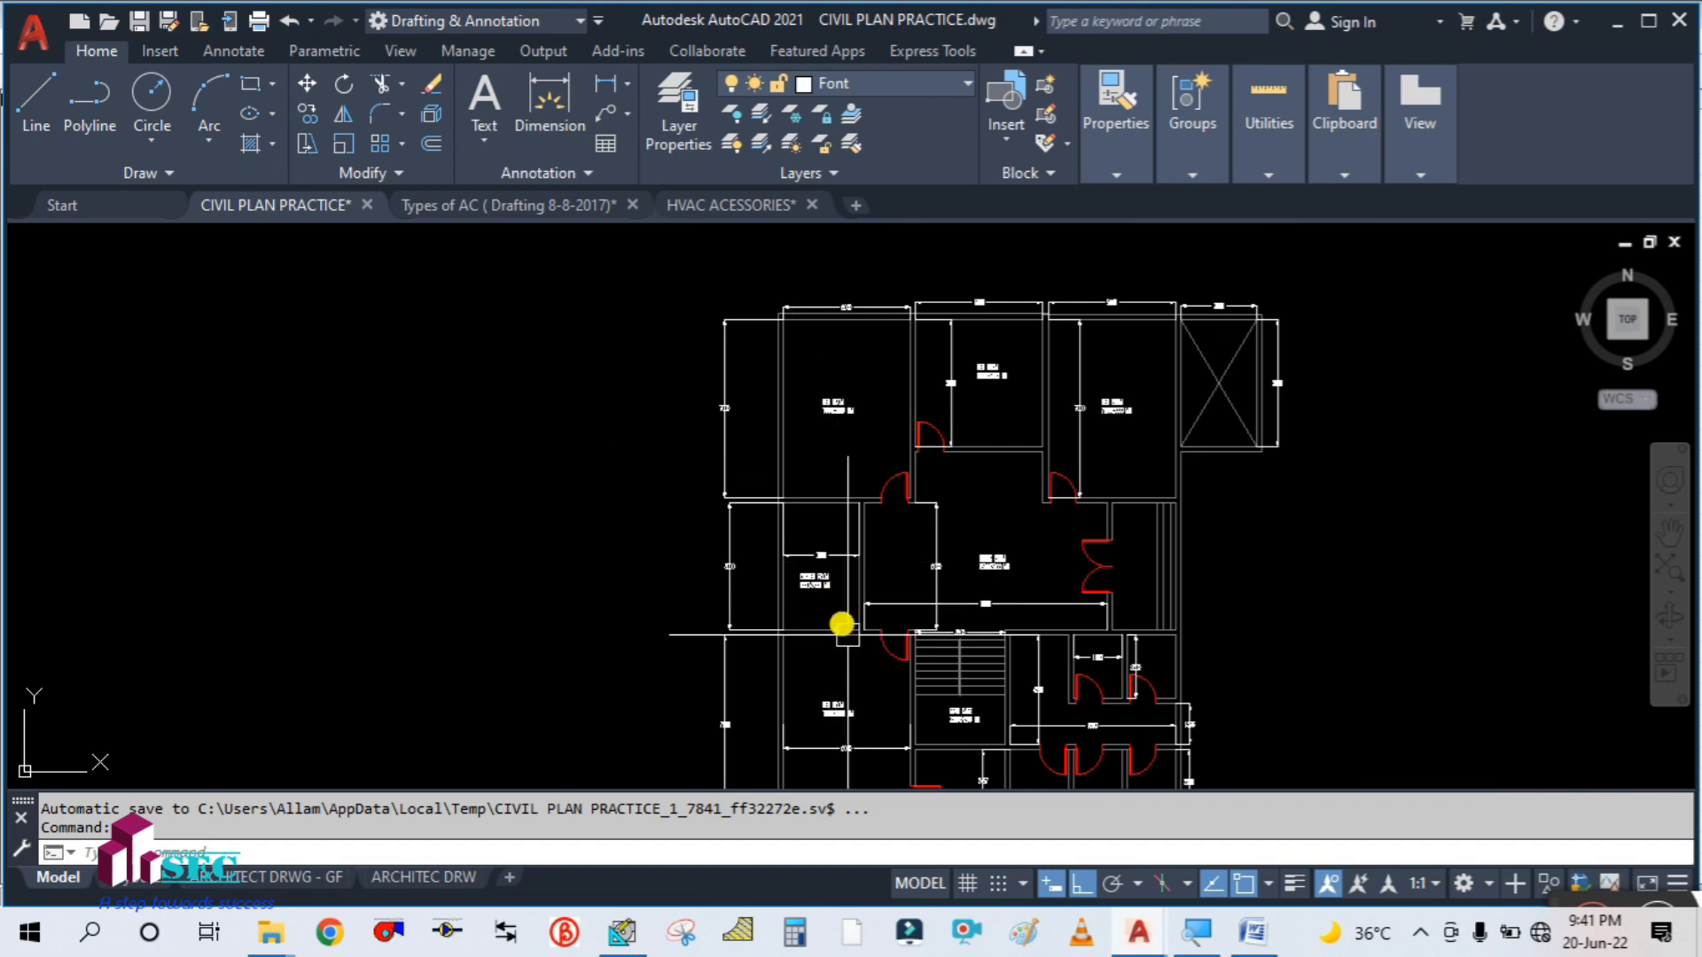
- Examine the lower rooms of the floor plan and the labels and dimensions of the three upper bedrooms
left_click_drag(1217, 665, 1170, 508)
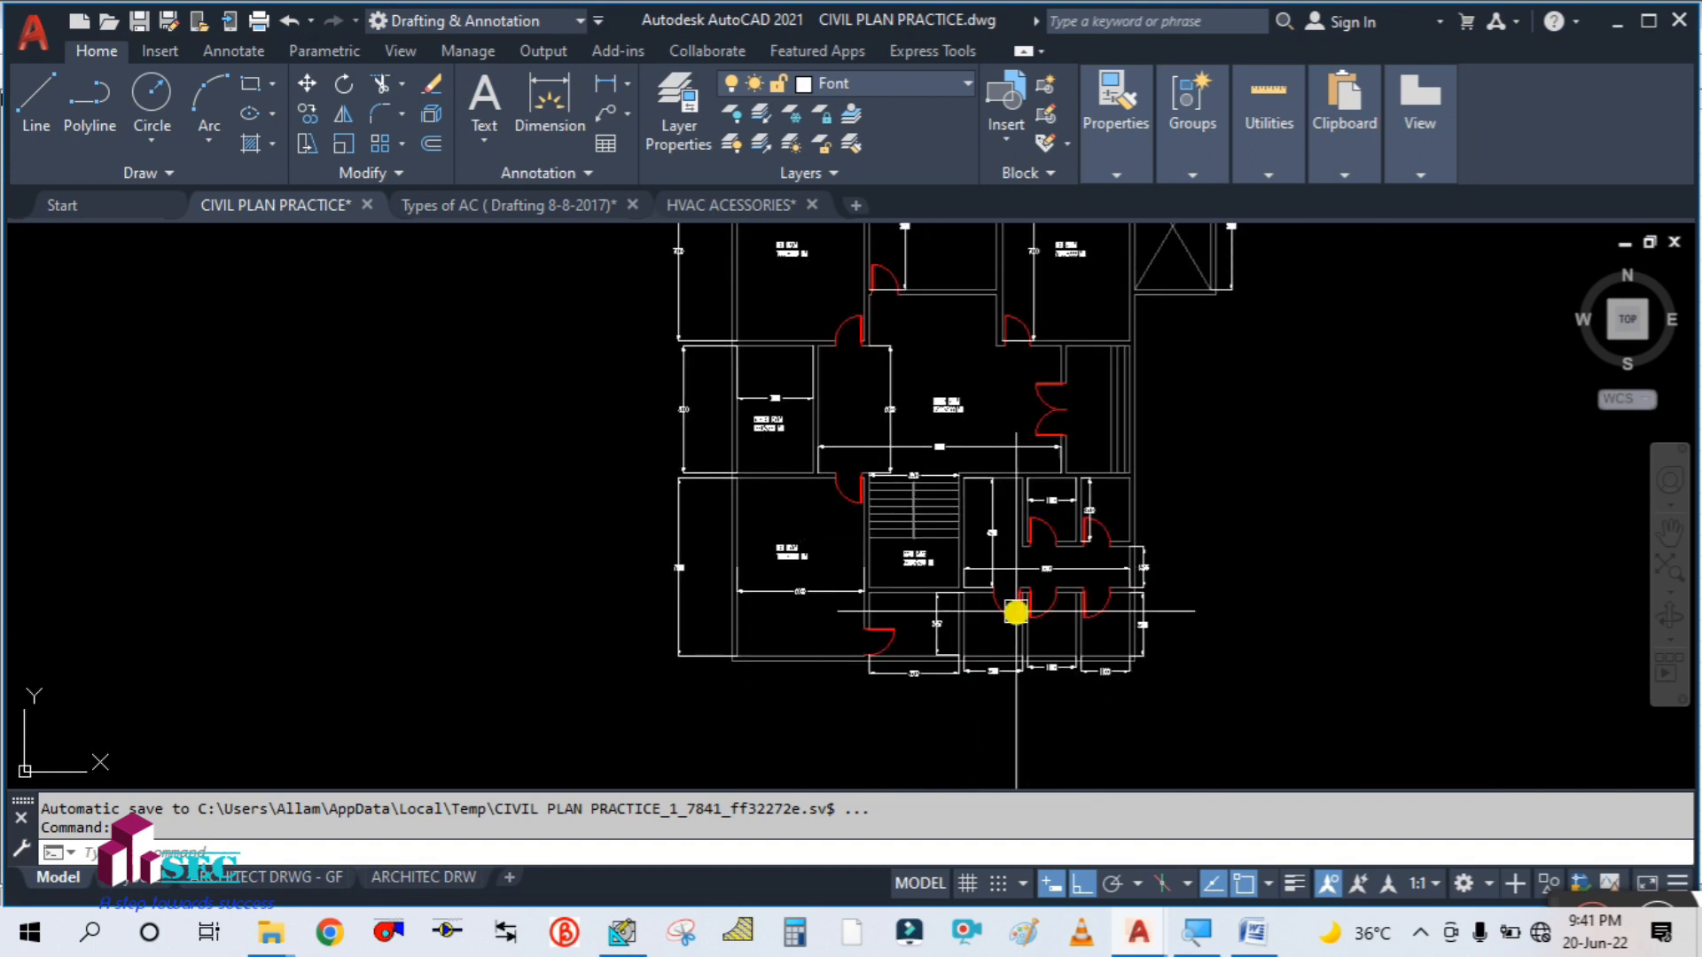
scroll(782, 604, "up", 3)
left_click_drag(763, 434, 742, 715)
scroll(770, 684, "down", 3)
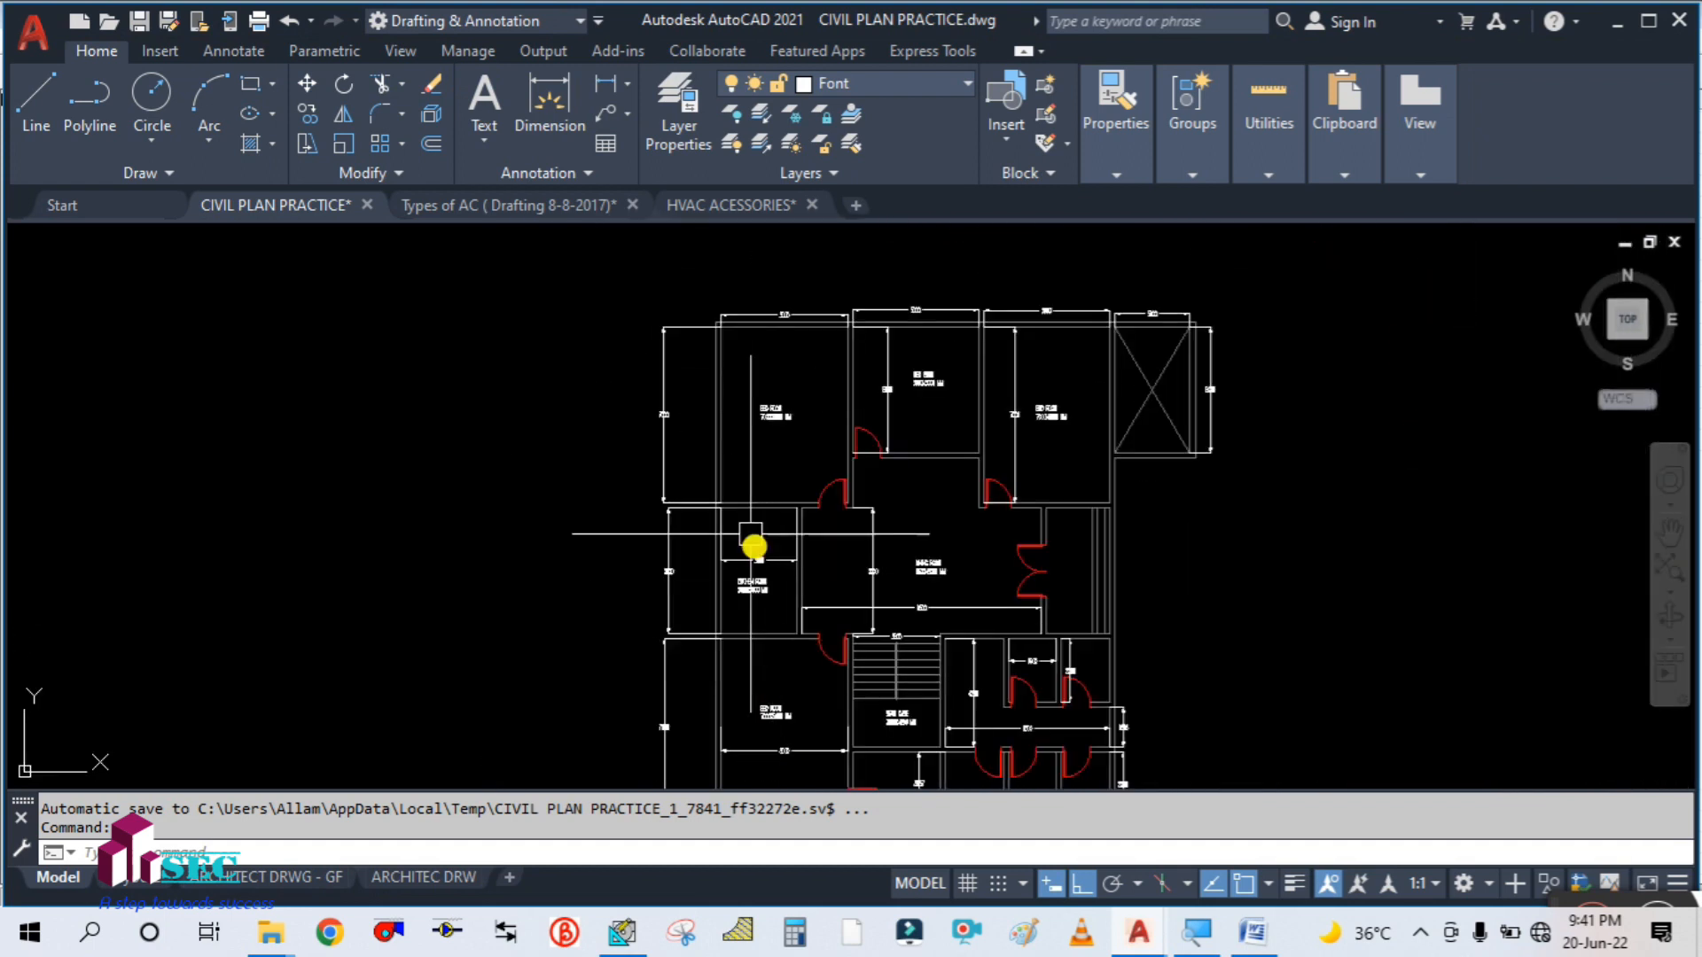
scroll(751, 401, "up", 5)
left_click_drag(783, 475, 748, 577)
scroll(696, 626, "down", 2)
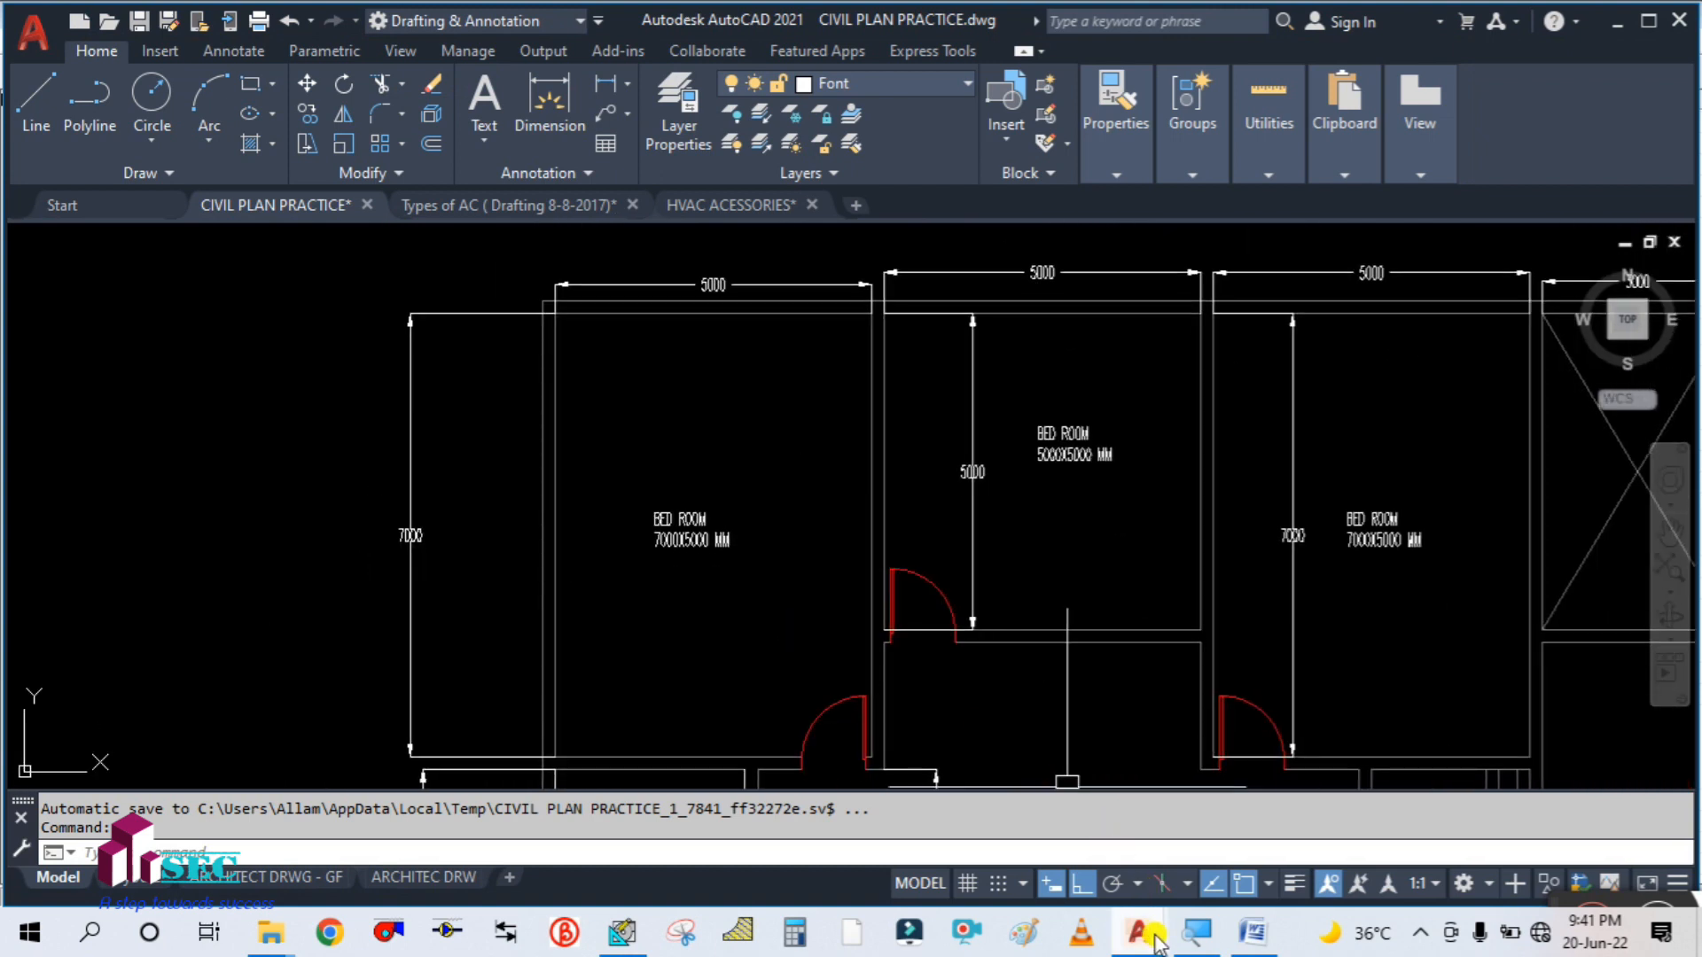
- Switch to Carrier HAP and start a new default space in the RESIDENTIAL BUILDING project
left_click(626, 936)
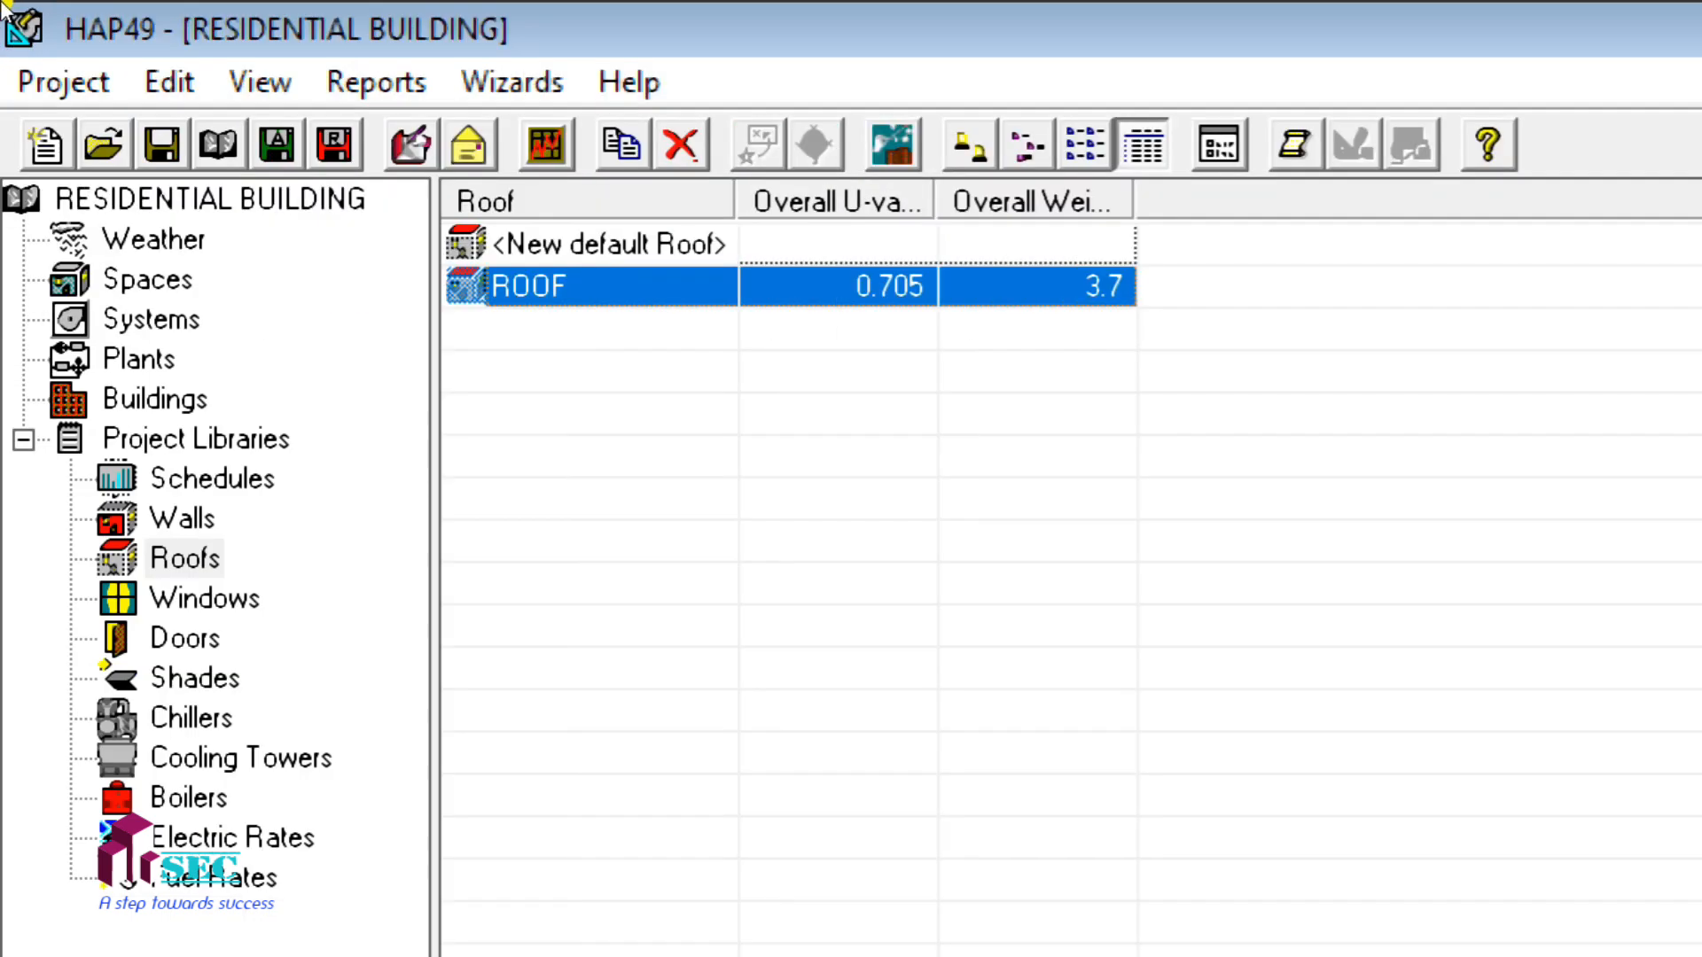
left_click(147, 280)
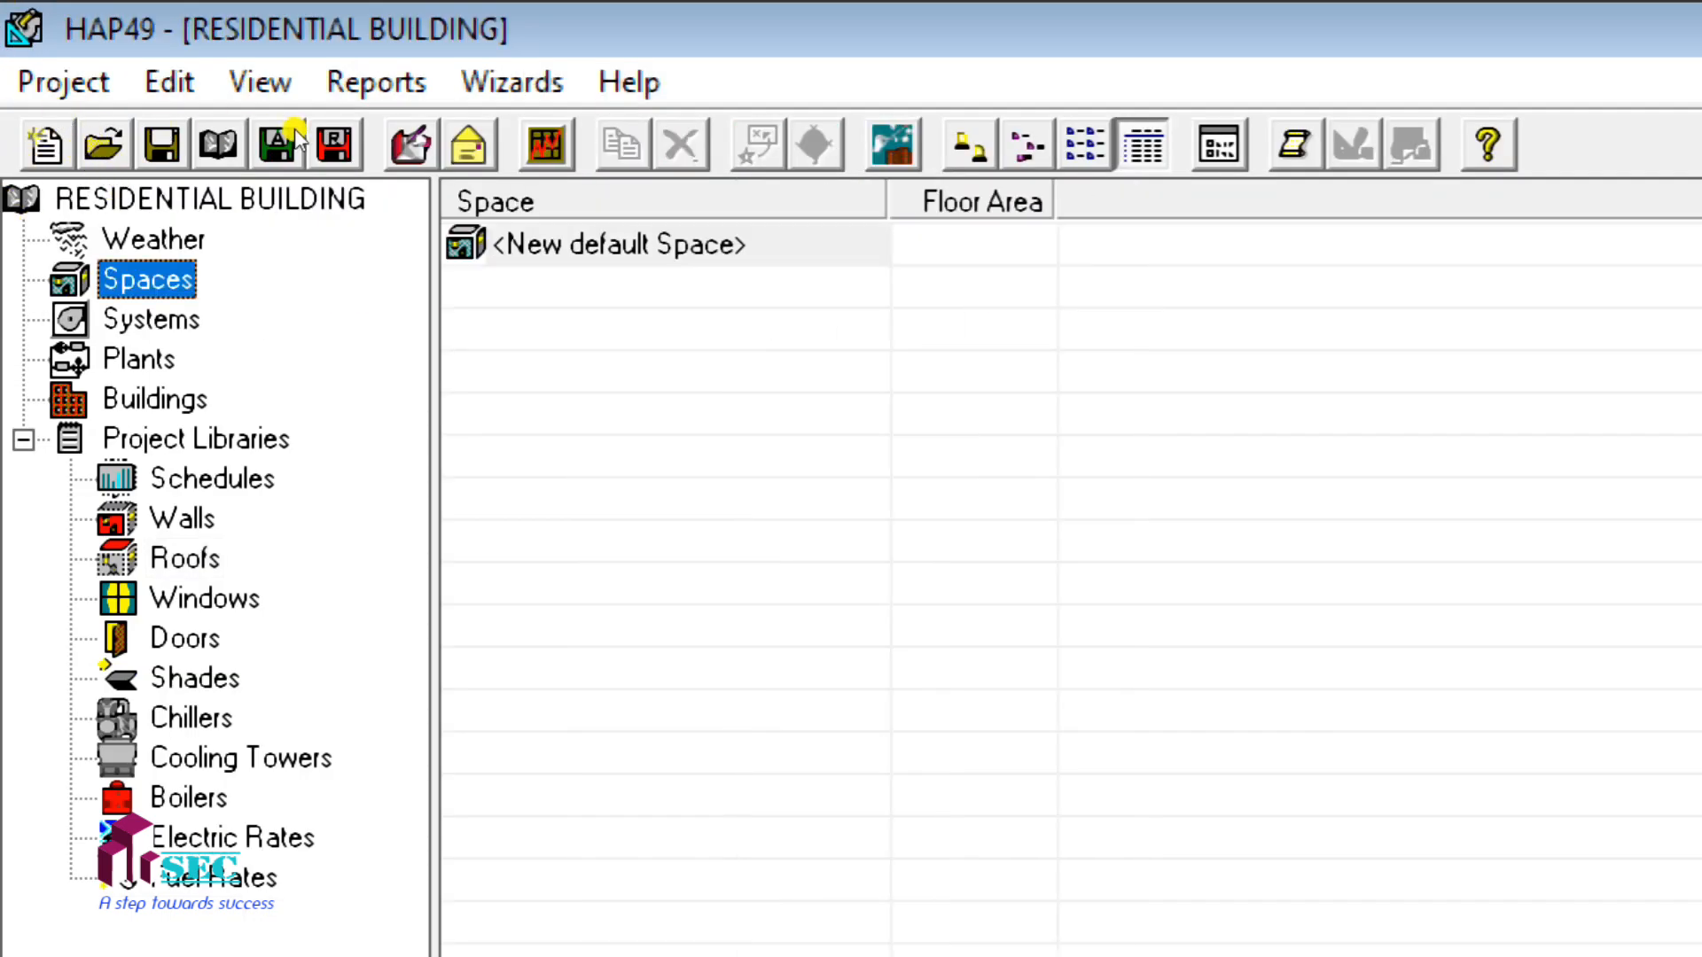
double_click(568, 246)
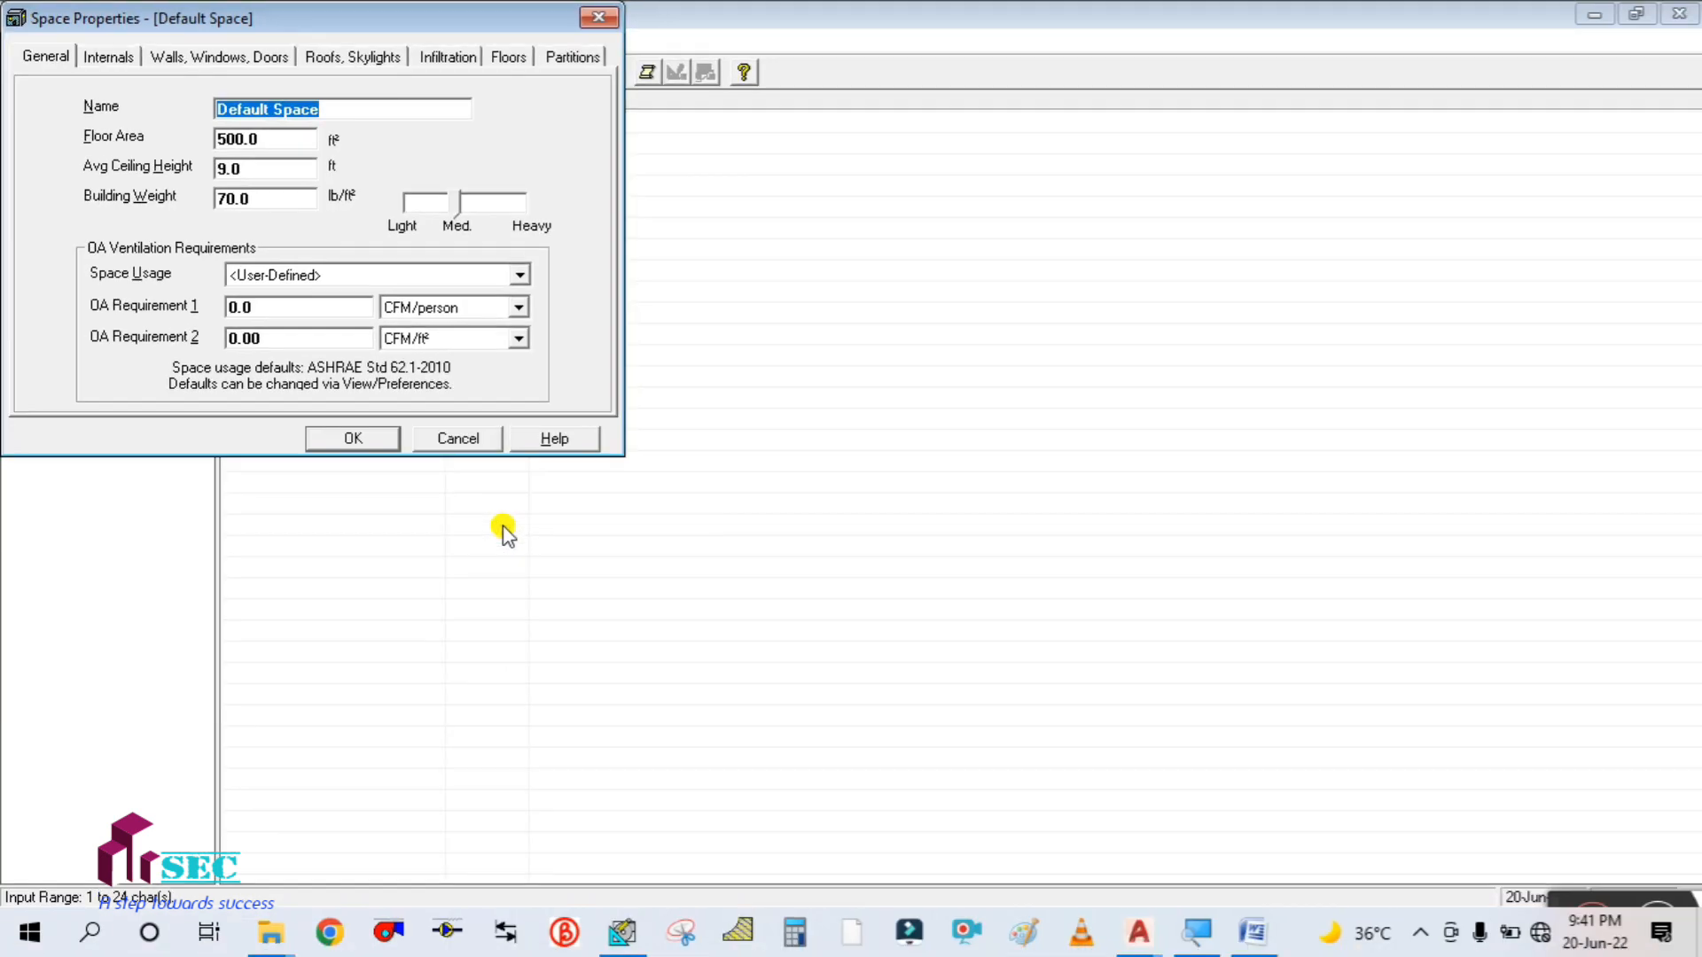
left_click_drag(295, 16, 729, 215)
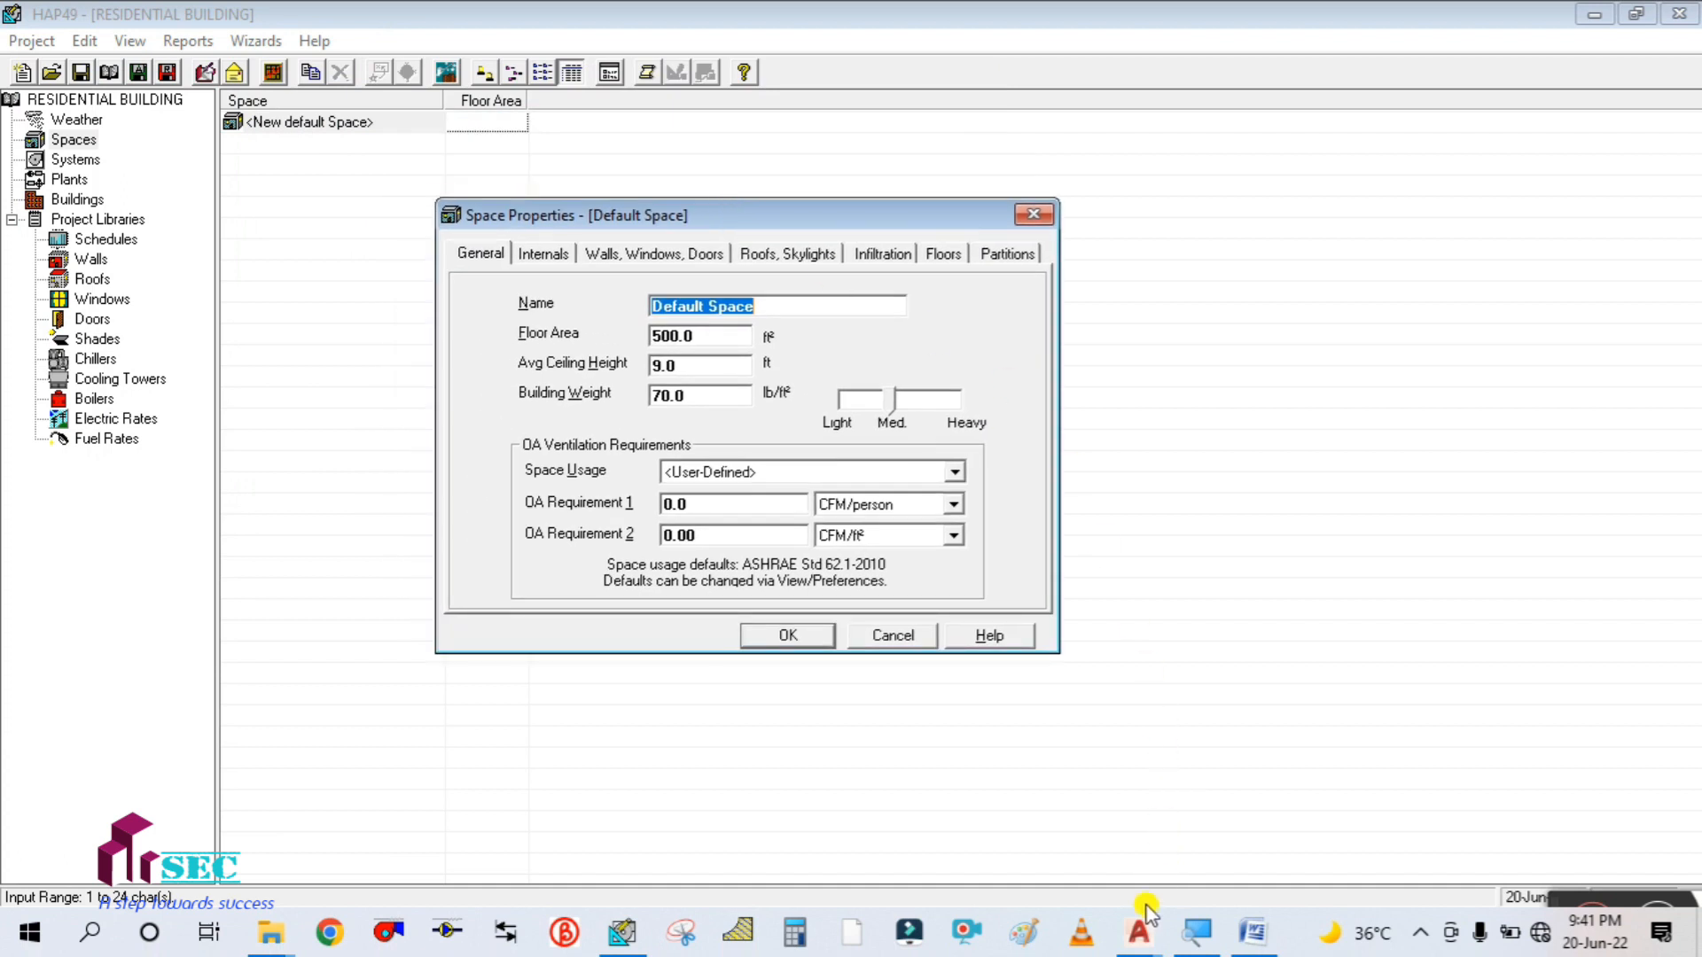
- Switch to the CIVIL PLAN PRACTICE drawing in AutoCAD and rename the upper-left 7000X5000 MM bedroom's label to BED ROOM-1
left_click(1139, 931)
left_click(923, 839)
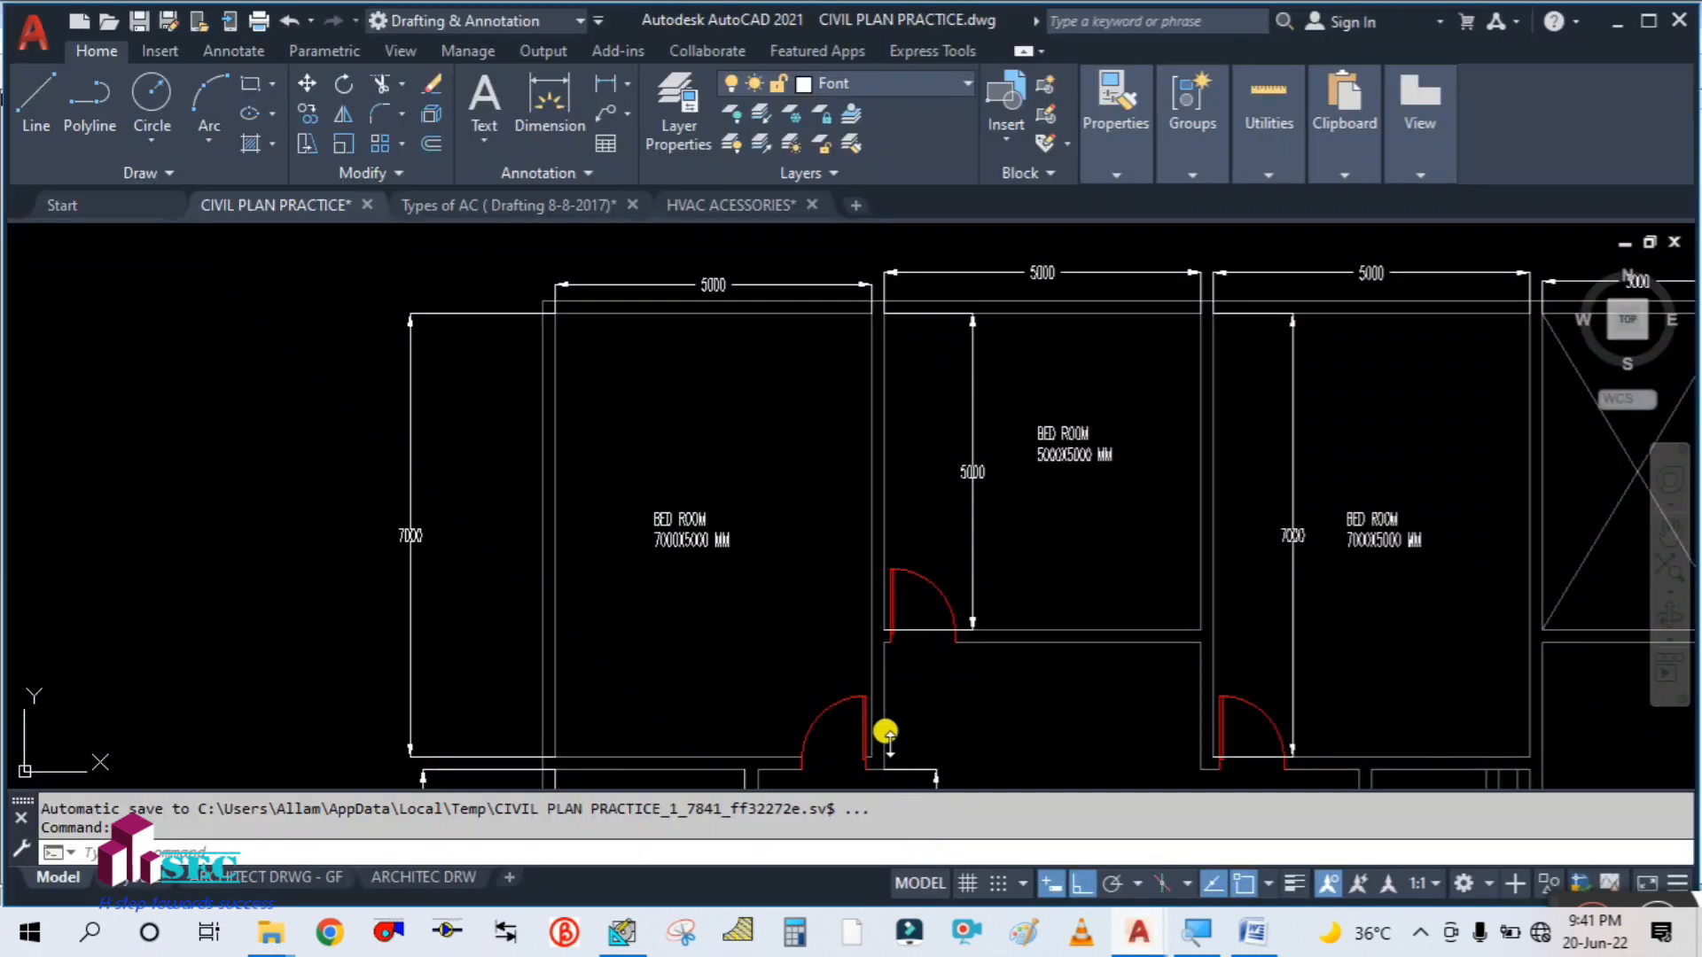
scroll(623, 454, "down", 5)
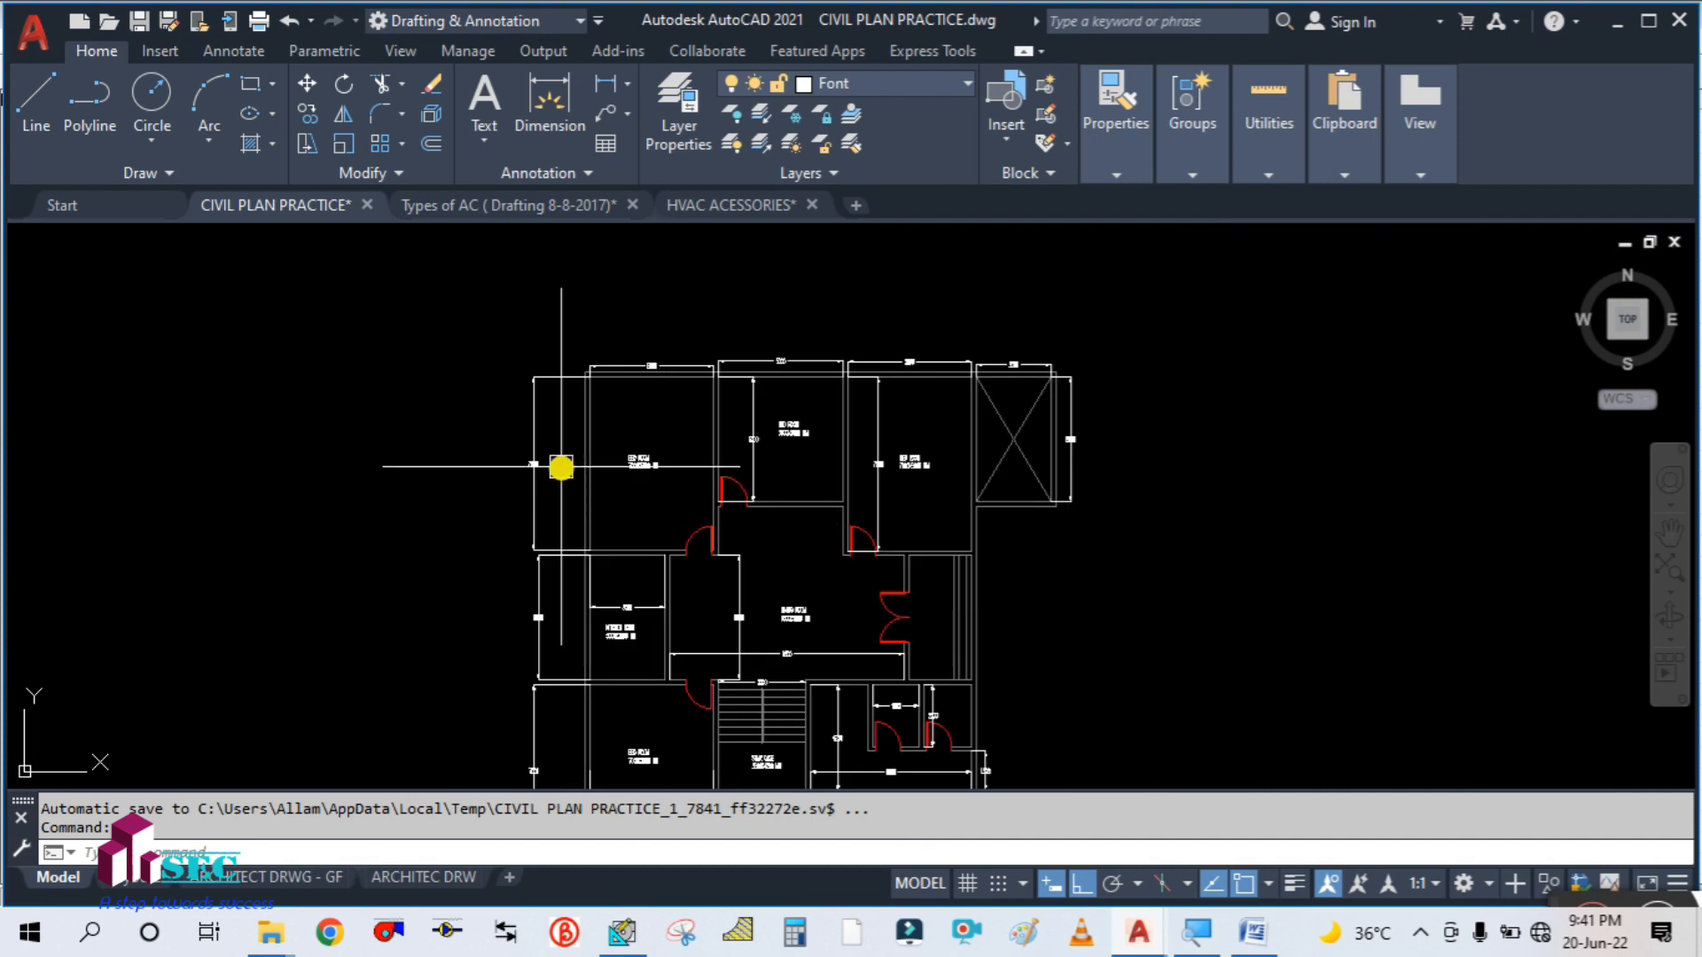
scroll(669, 464, "up", 7)
scroll(920, 429, "up", 2)
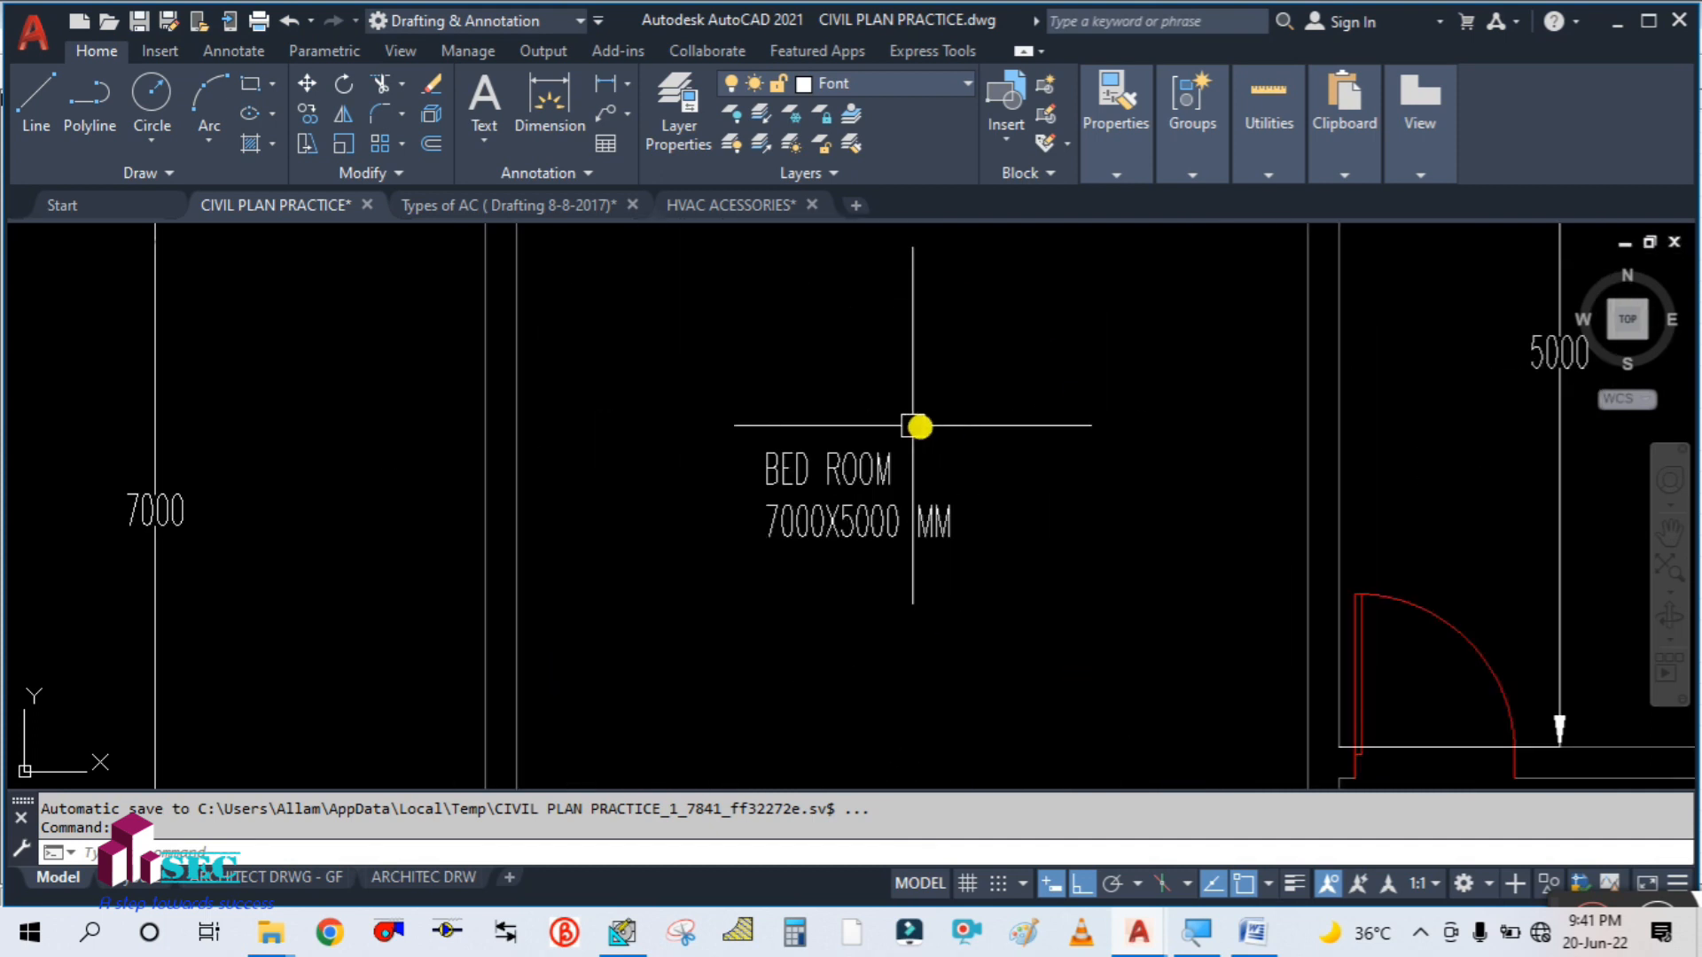
scroll(684, 513, "down", 5)
scroll(789, 531, "up", 4)
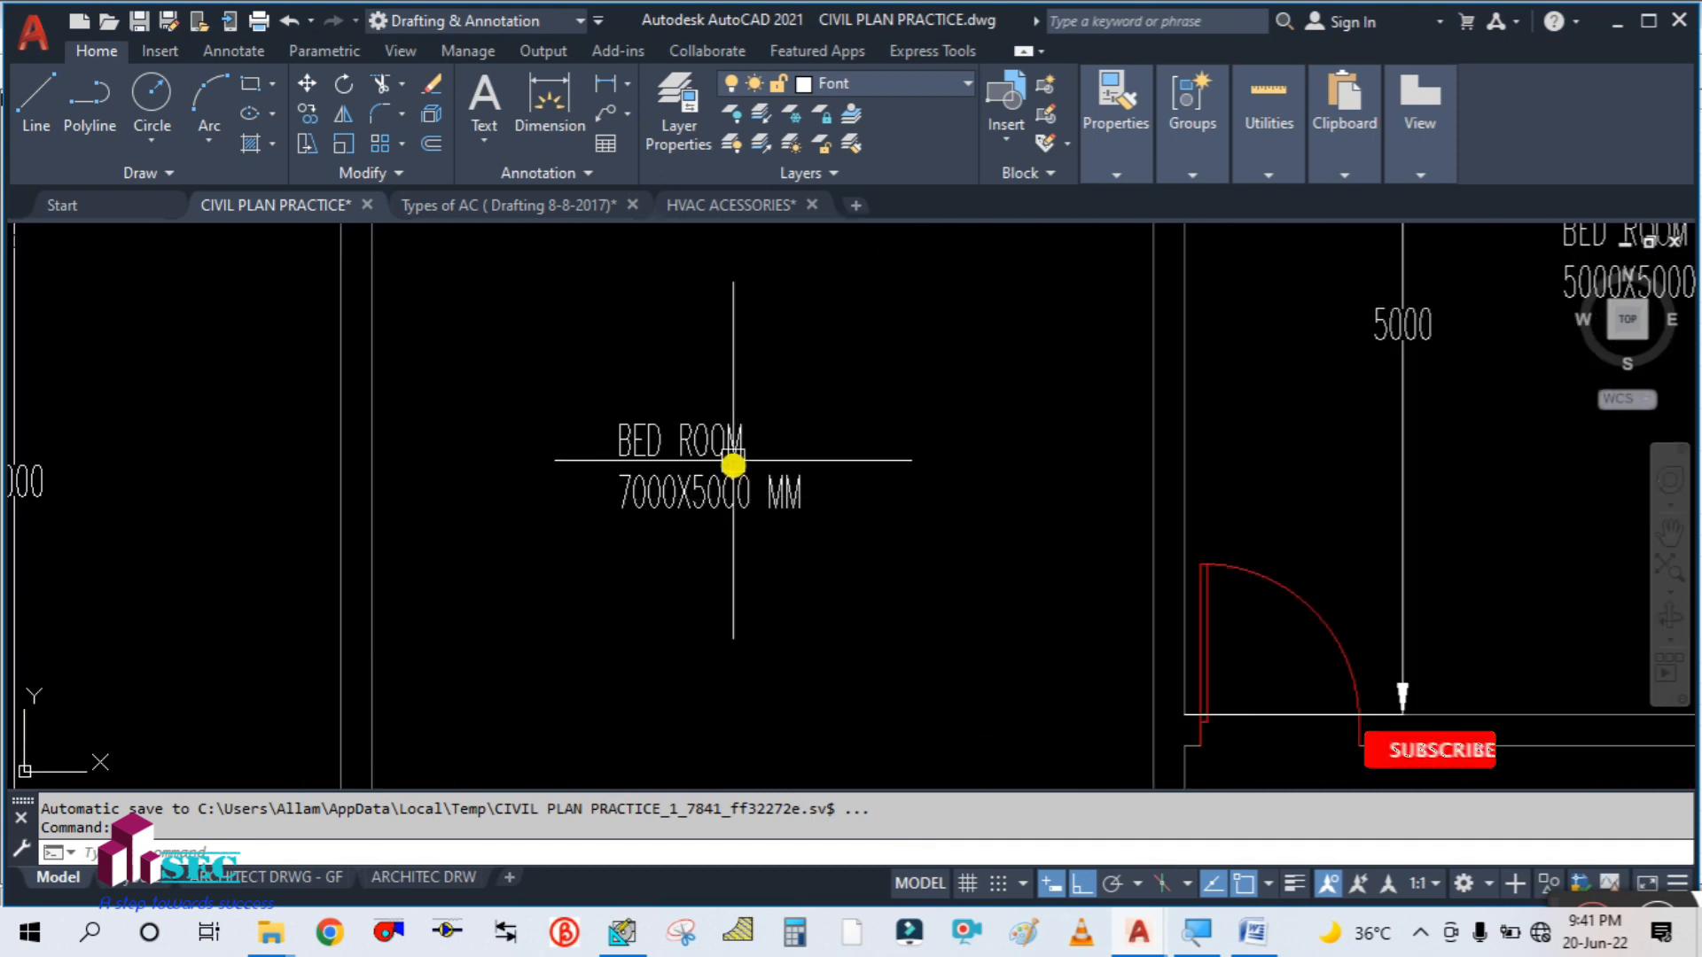
left_click(734, 443)
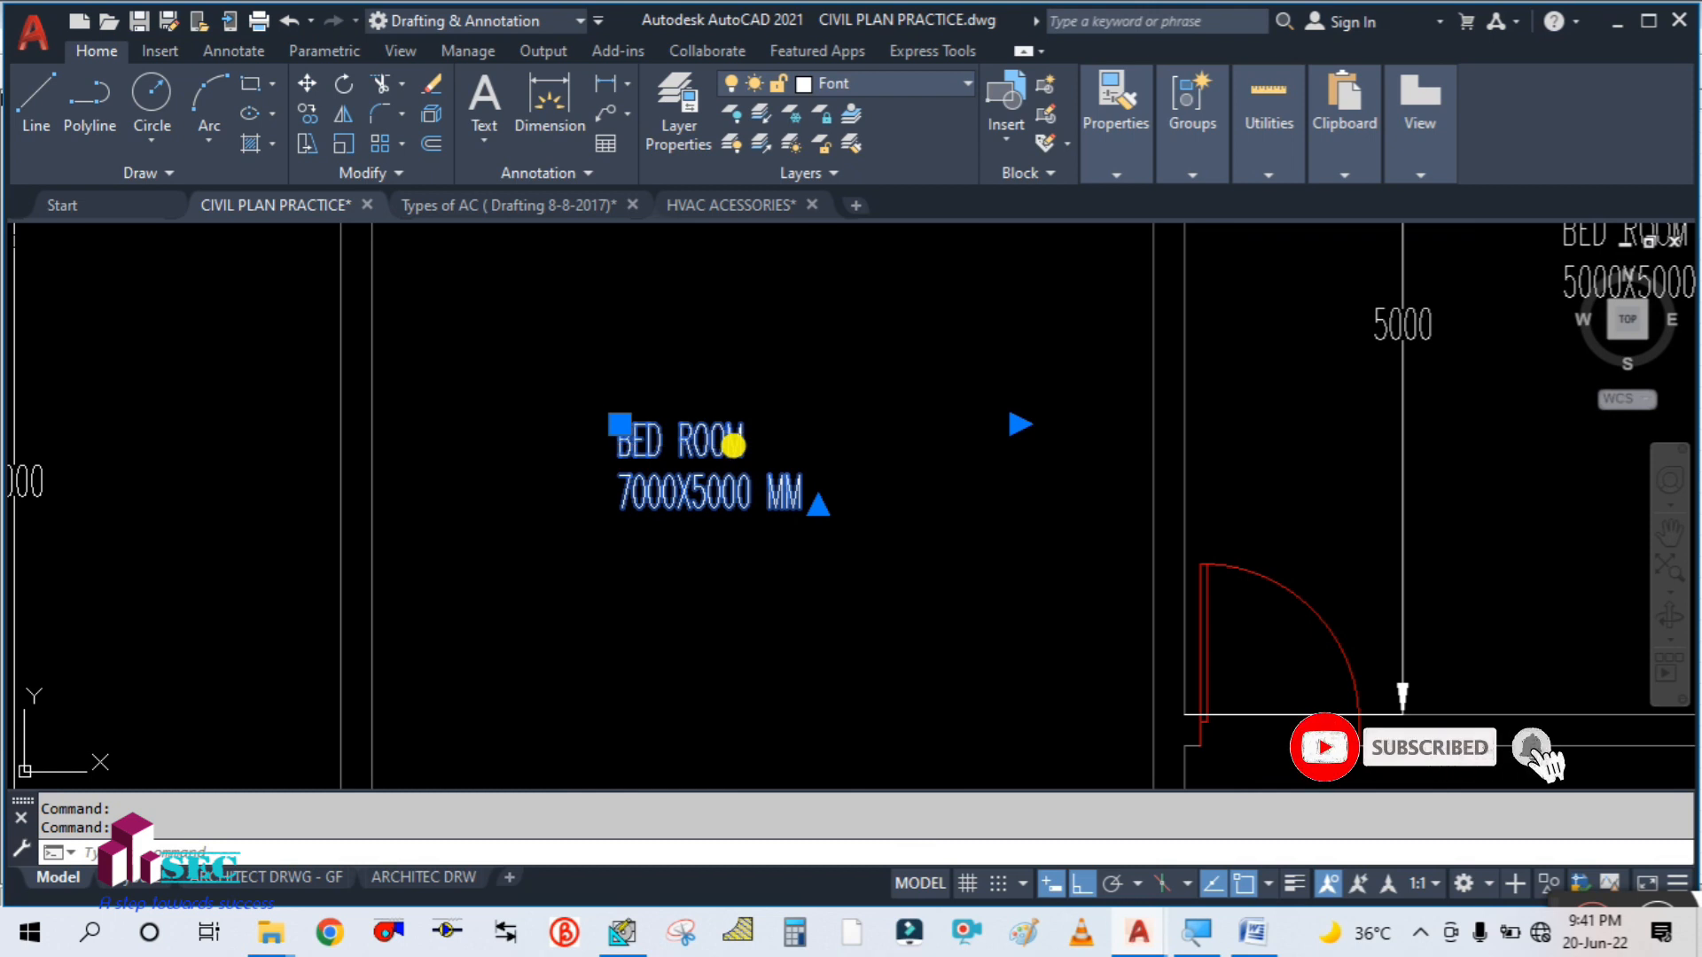
double_click(734, 443)
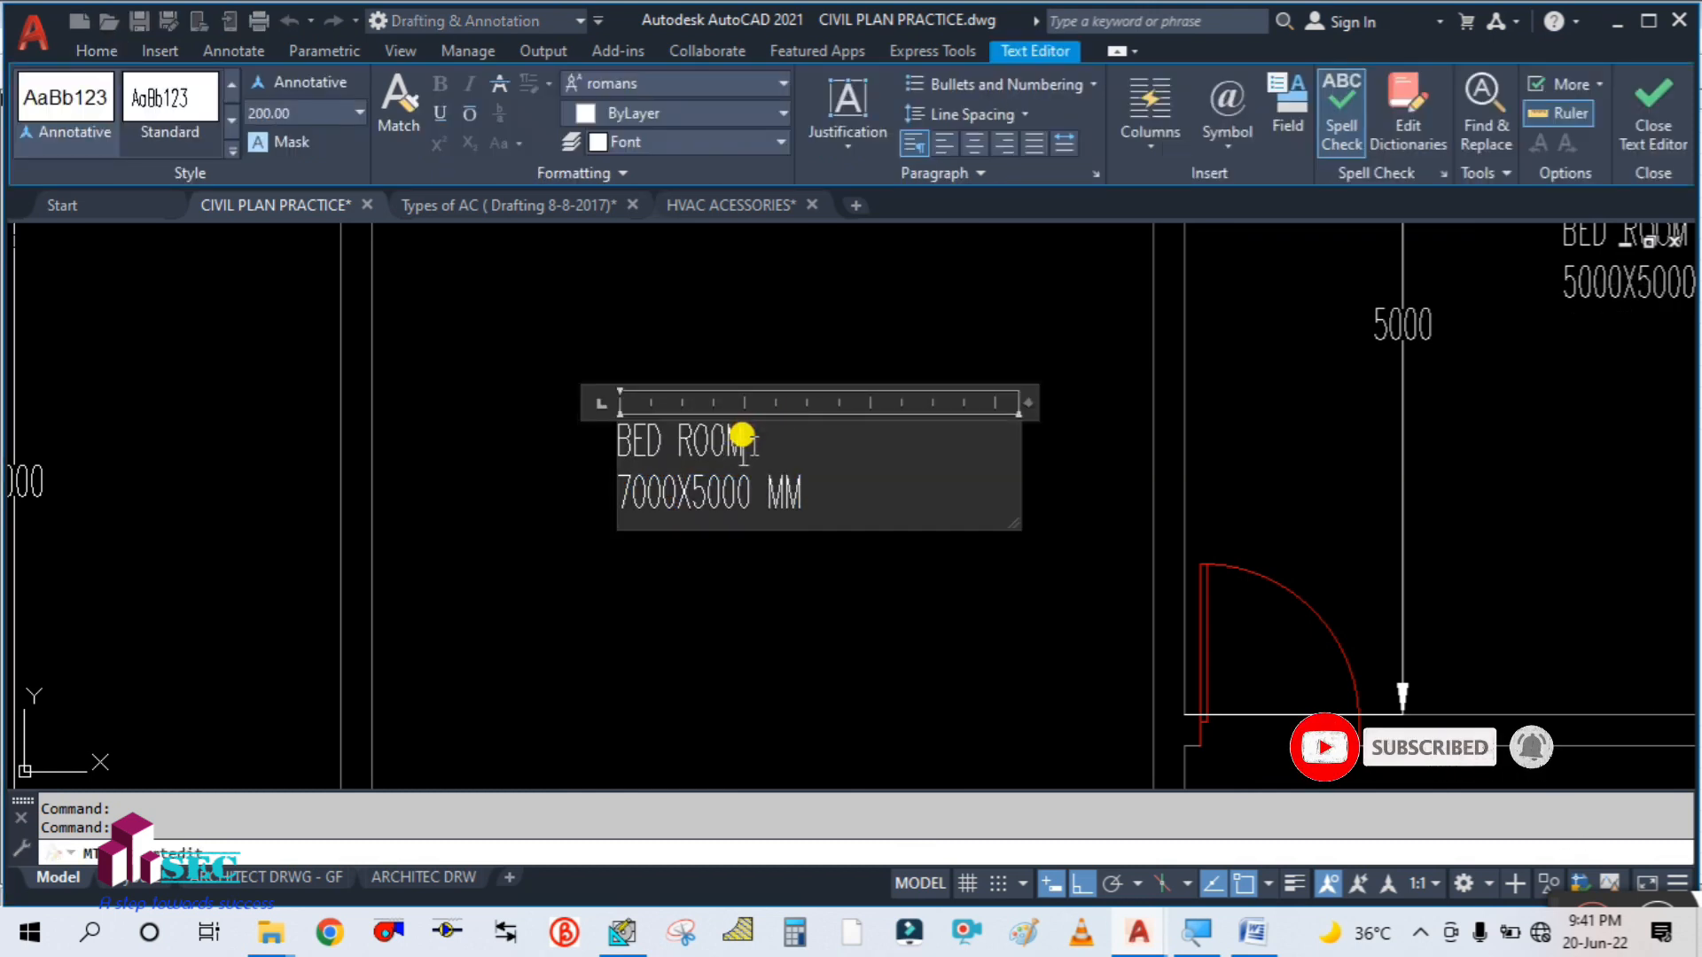
left_click(753, 586)
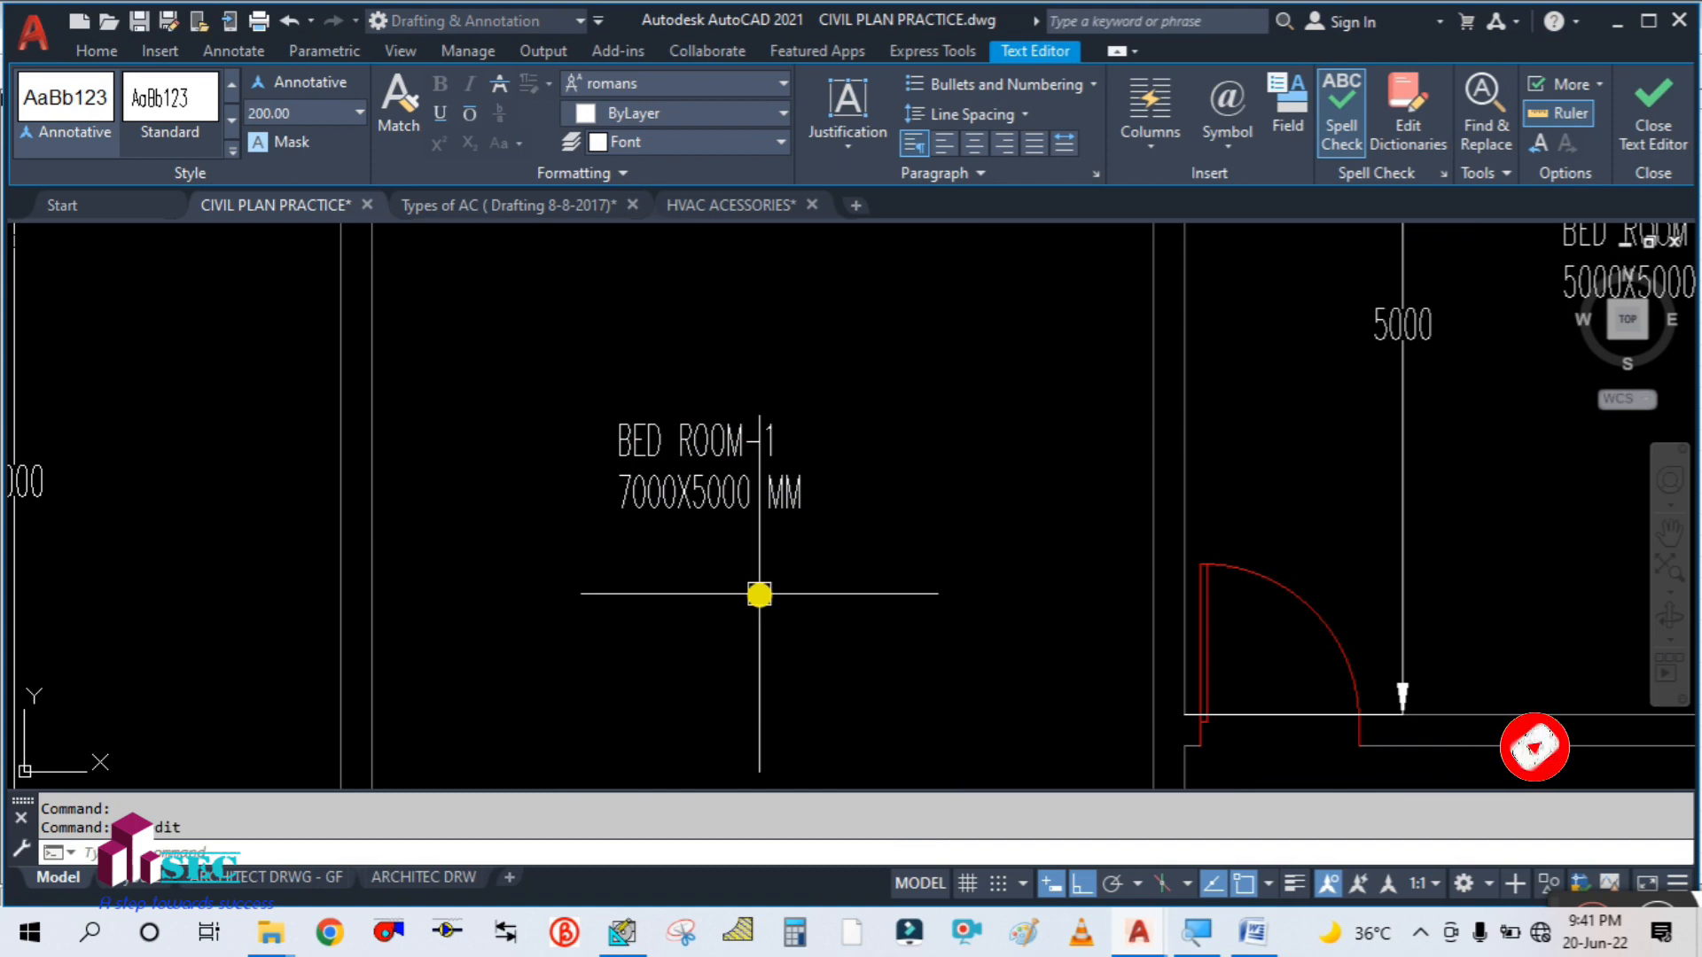
scroll(662, 594, "down", 2)
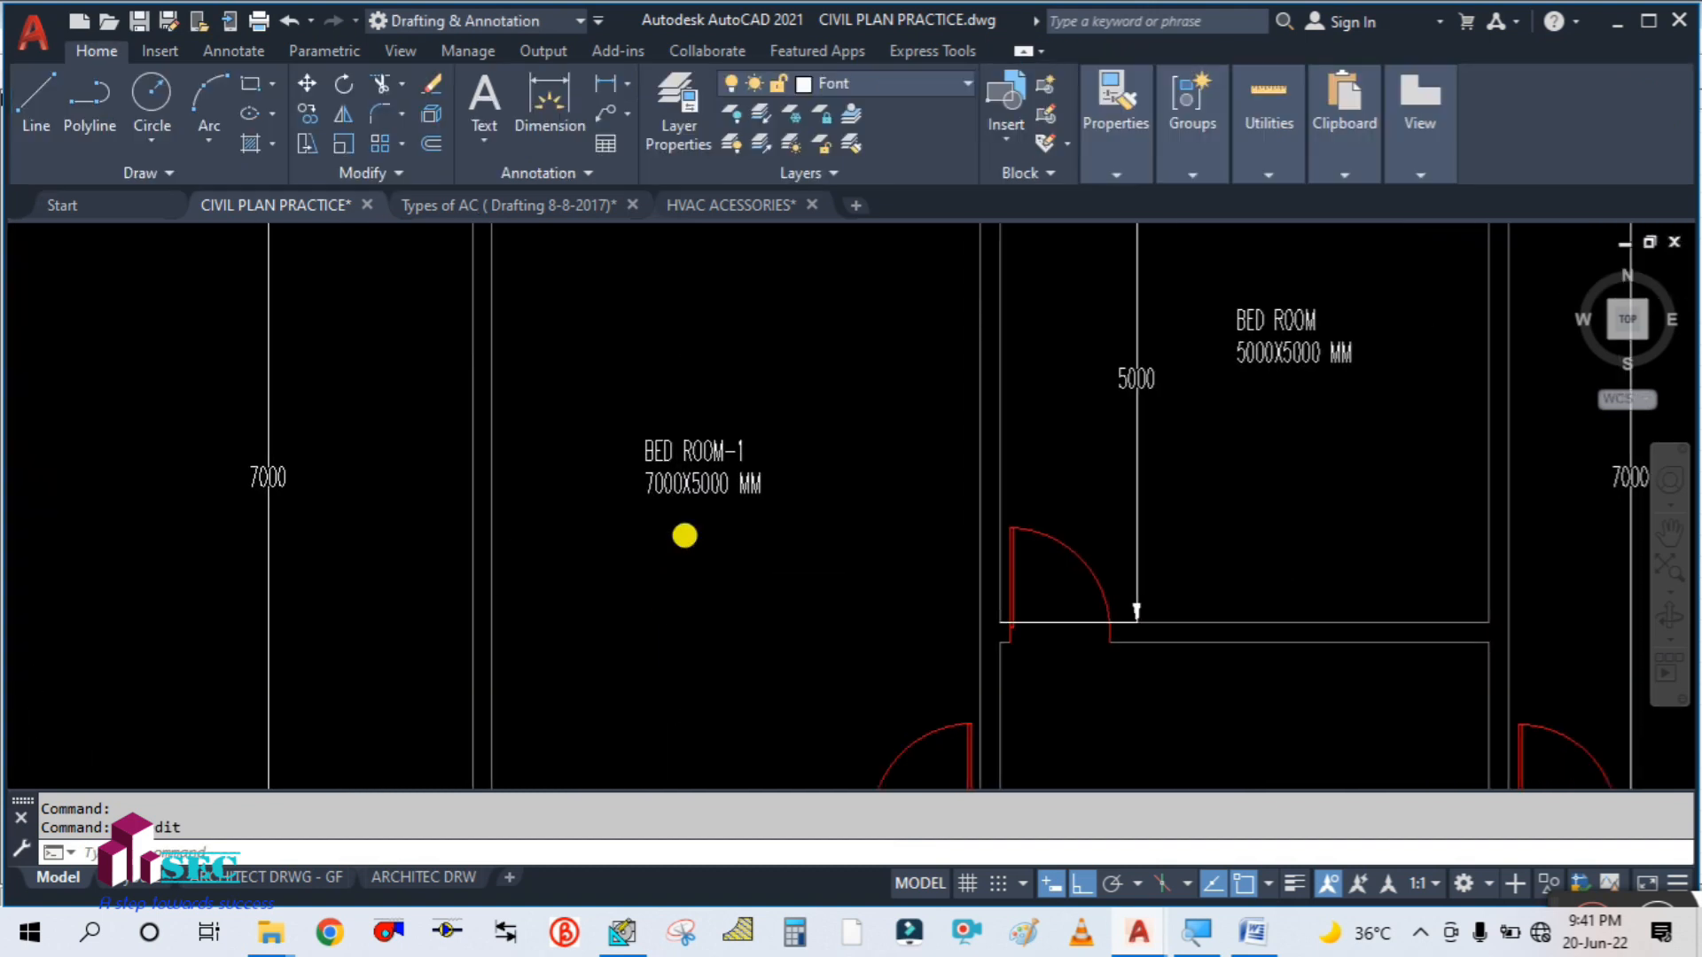
scroll(680, 543, "up", 2)
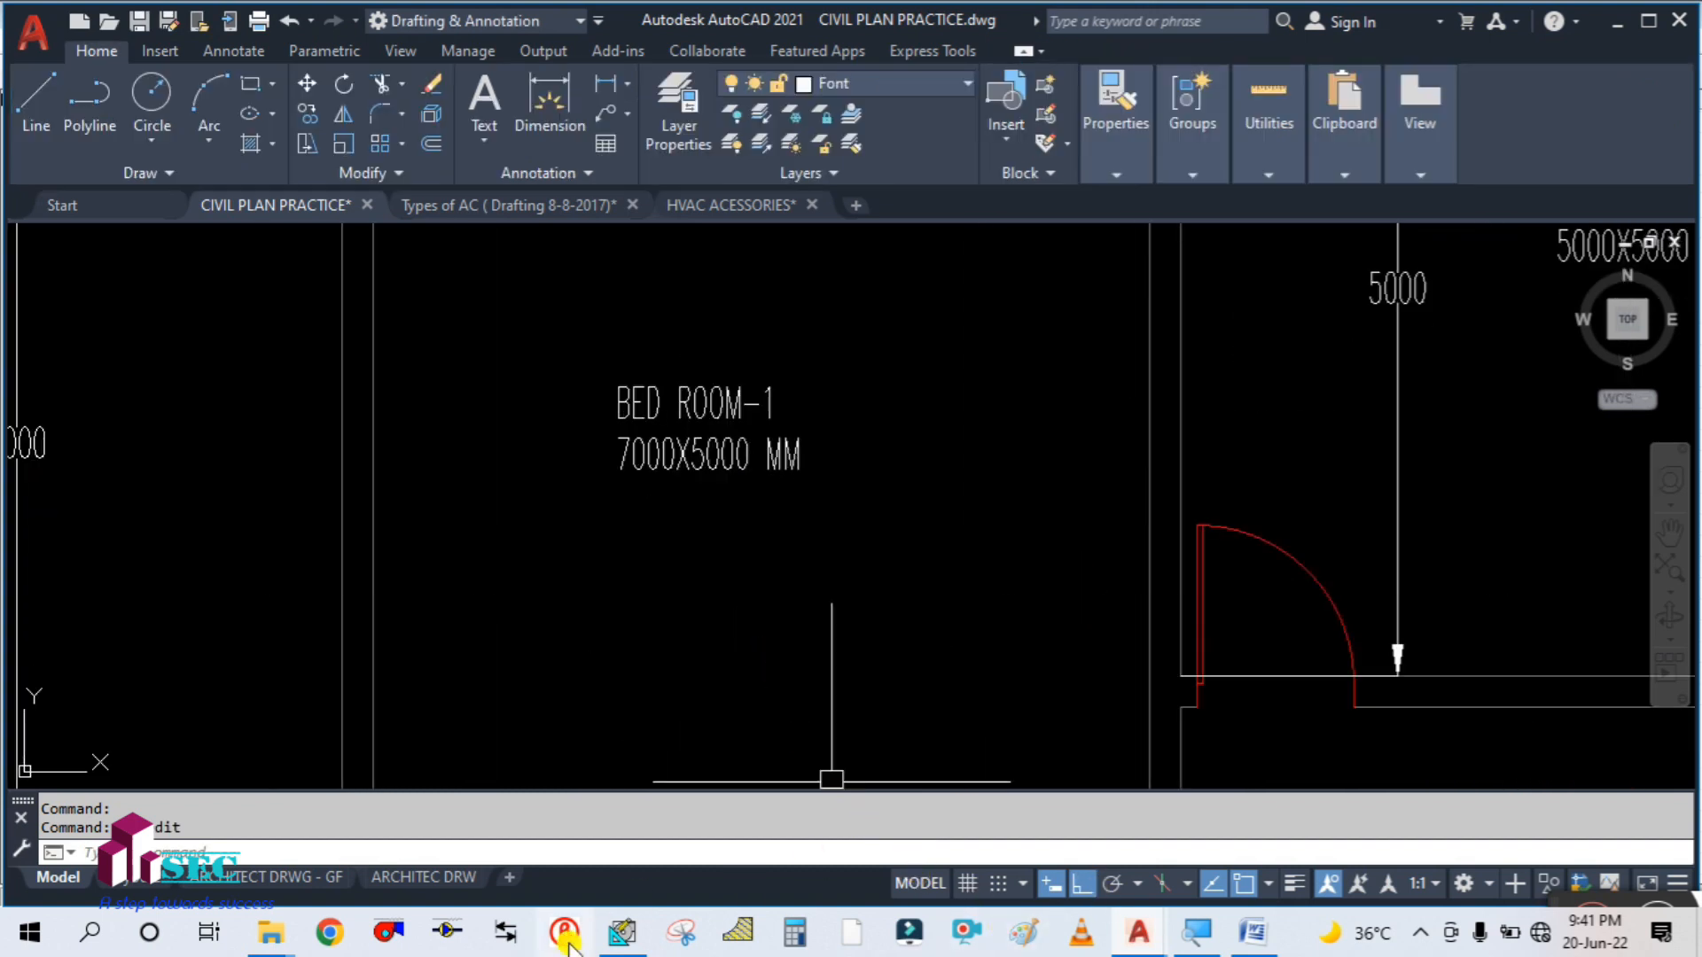
- Switch back to HAP and name the new space BEDROOM-1
left_click(622, 931)
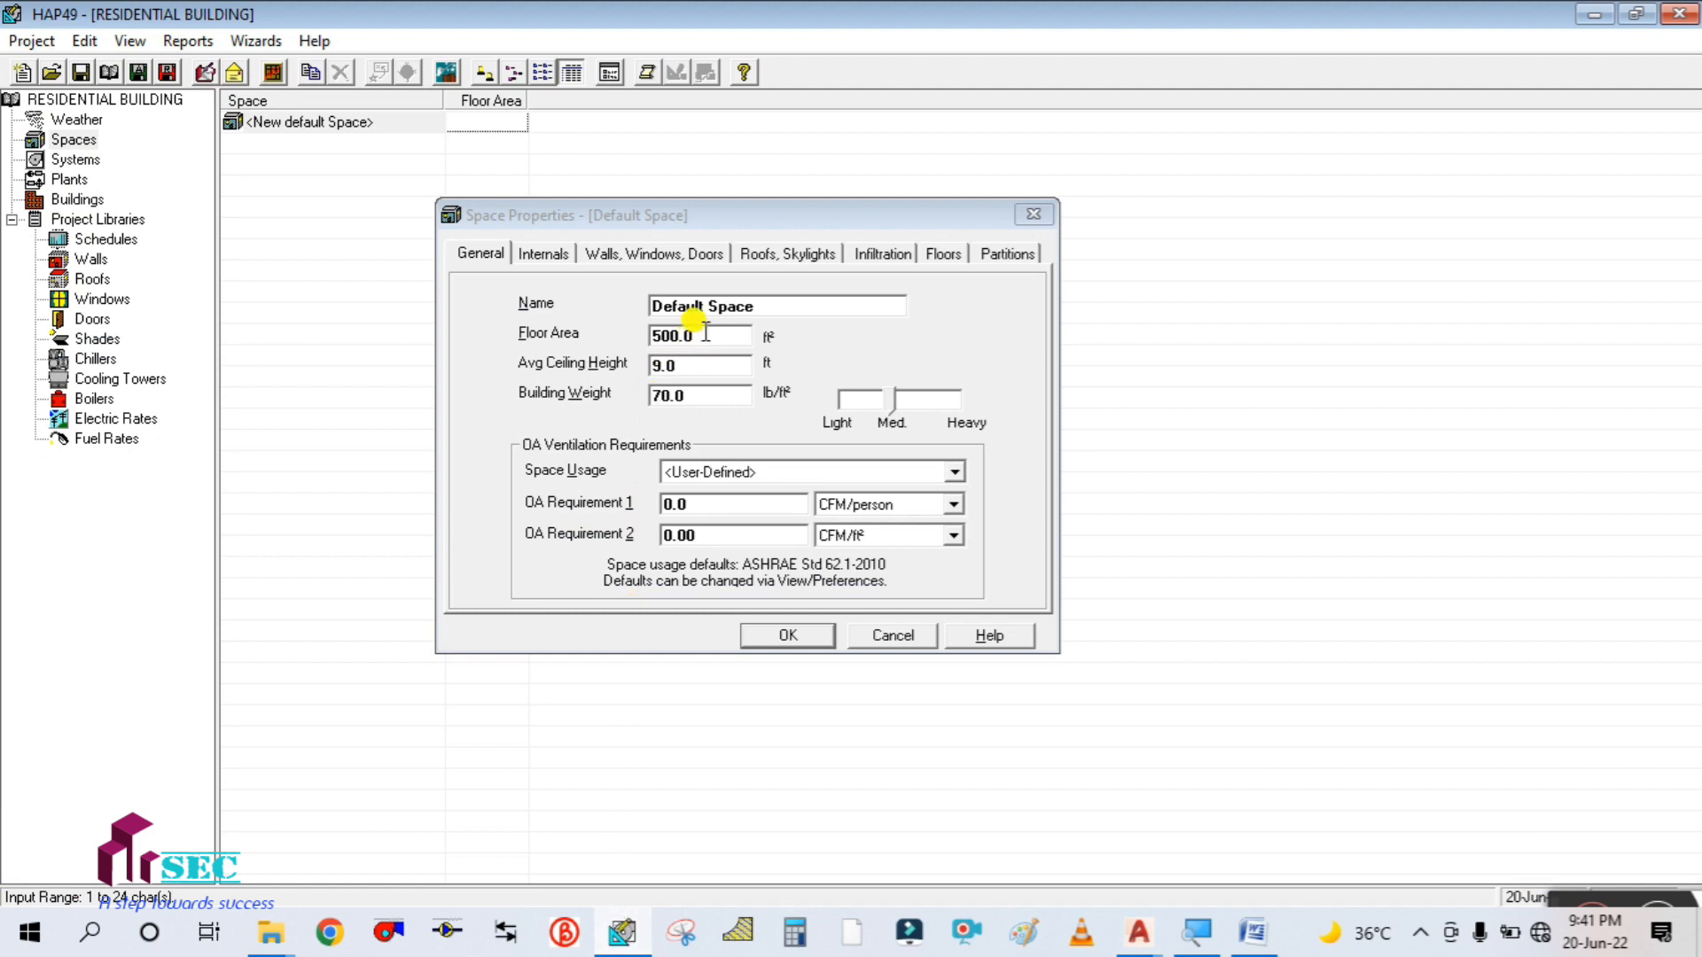
left_click(768, 306)
left_click_drag(768, 306, 611, 305)
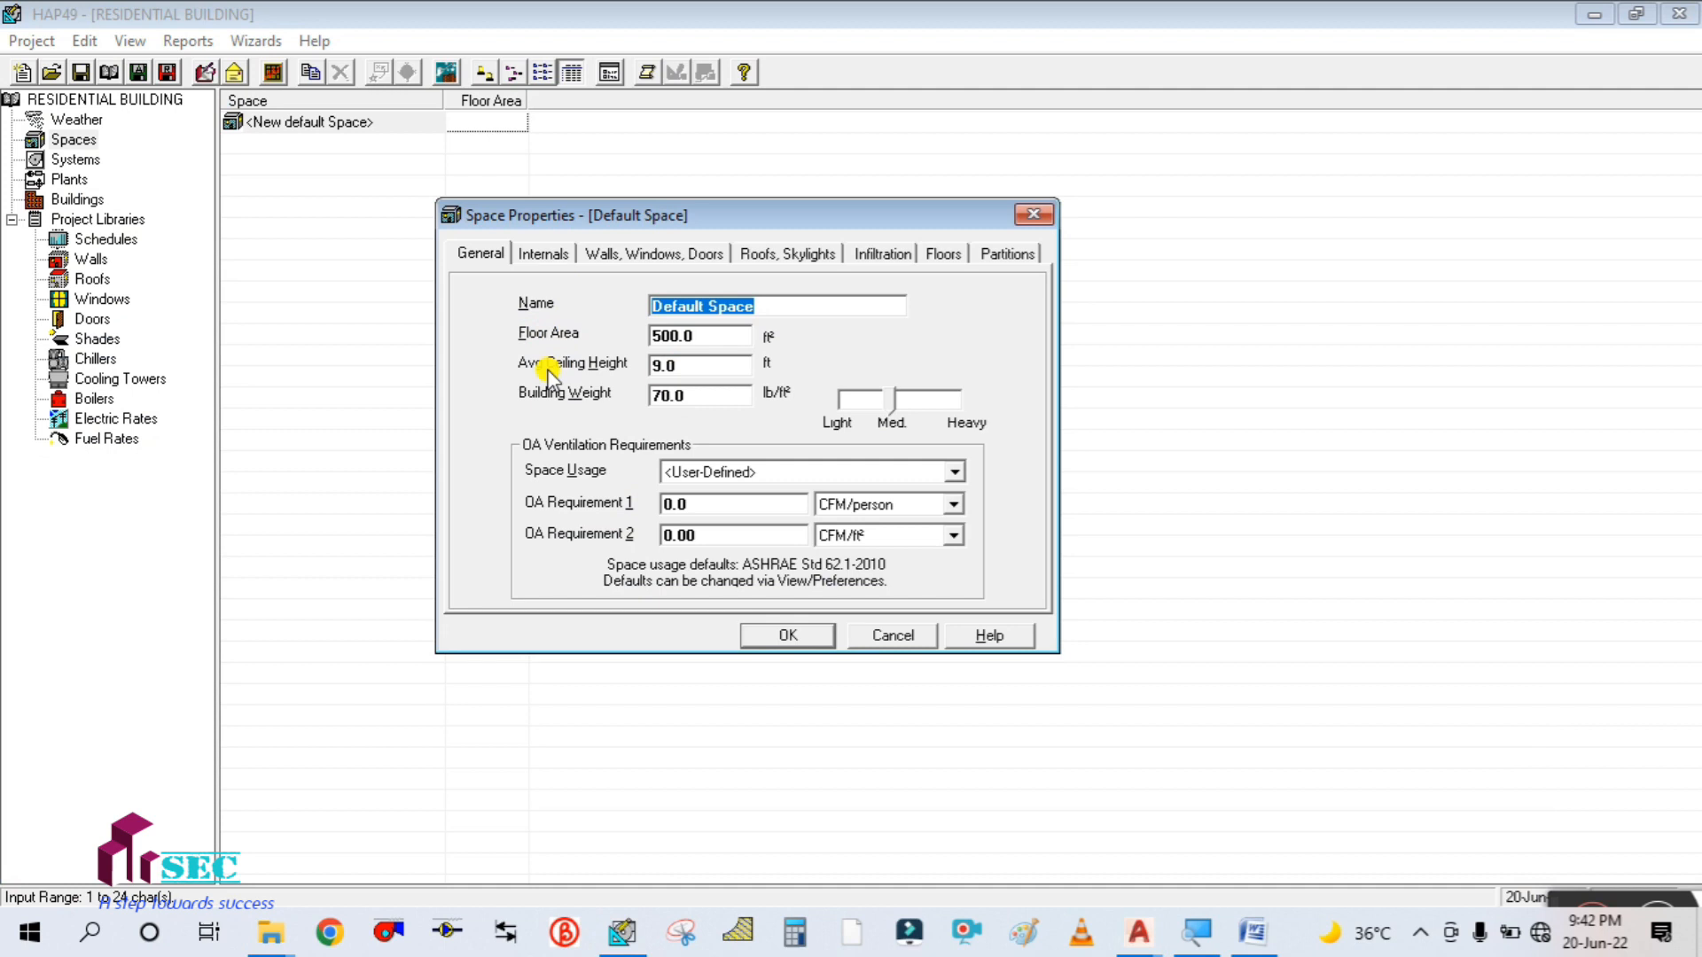
type("BEDROOM-1")
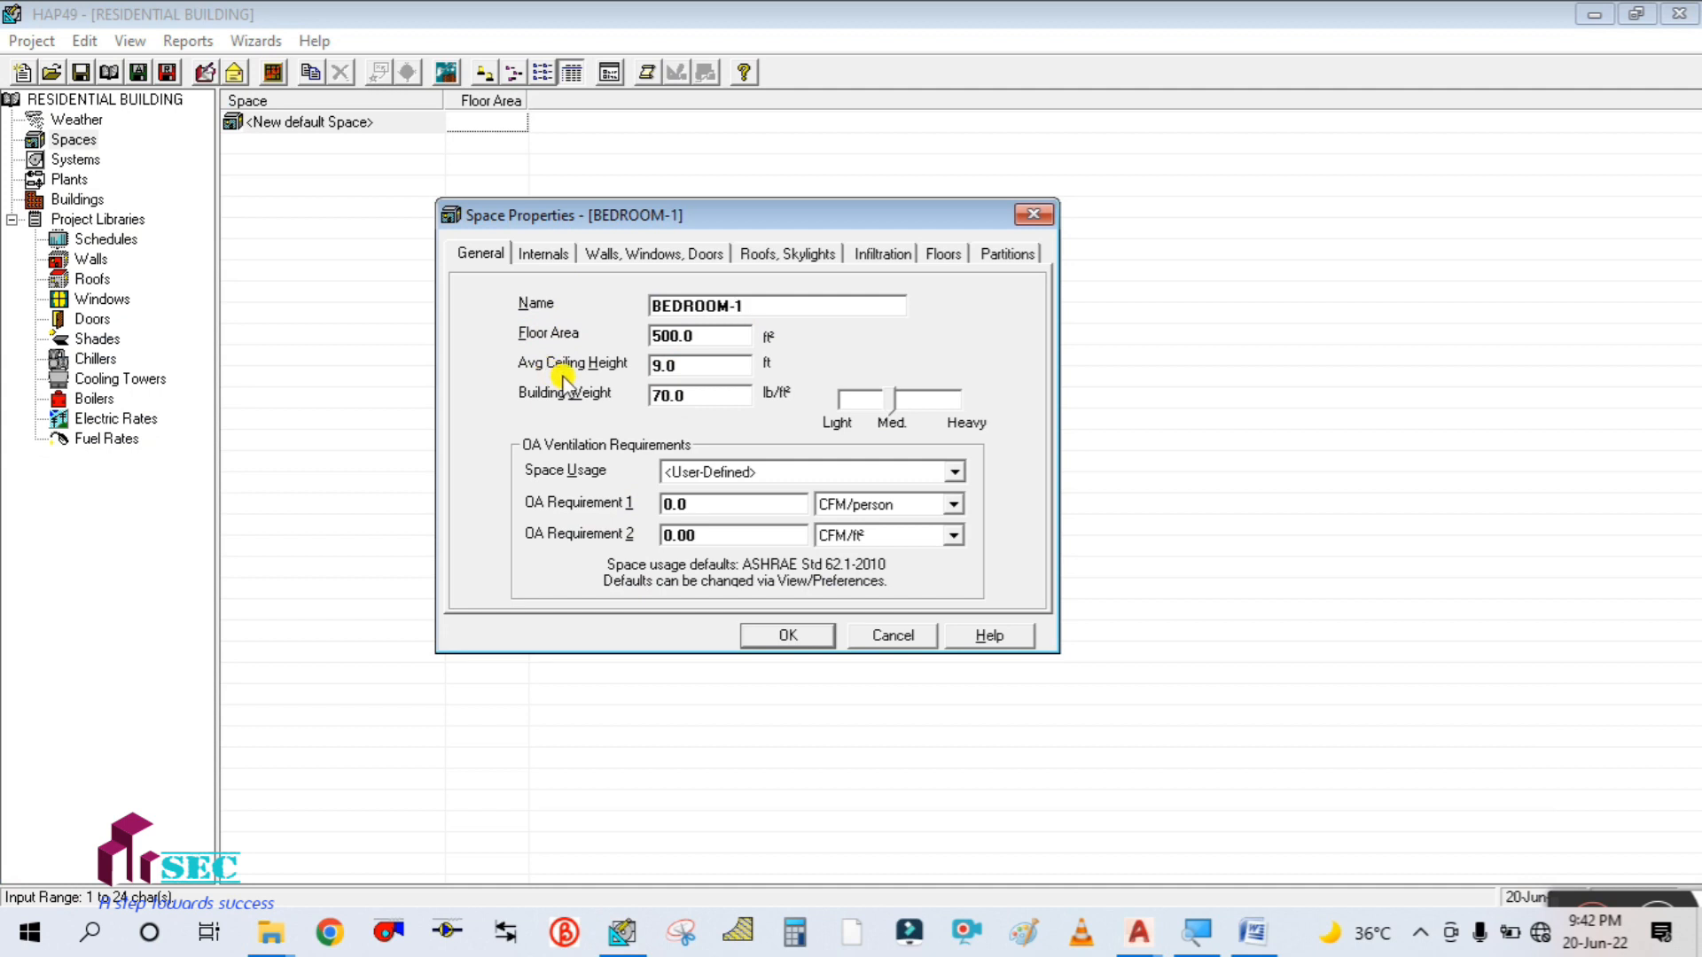
- Check the BED ROOM-1 dimensions in the AutoCAD plan for the floor area entry and return to HAP
double_click(721, 335)
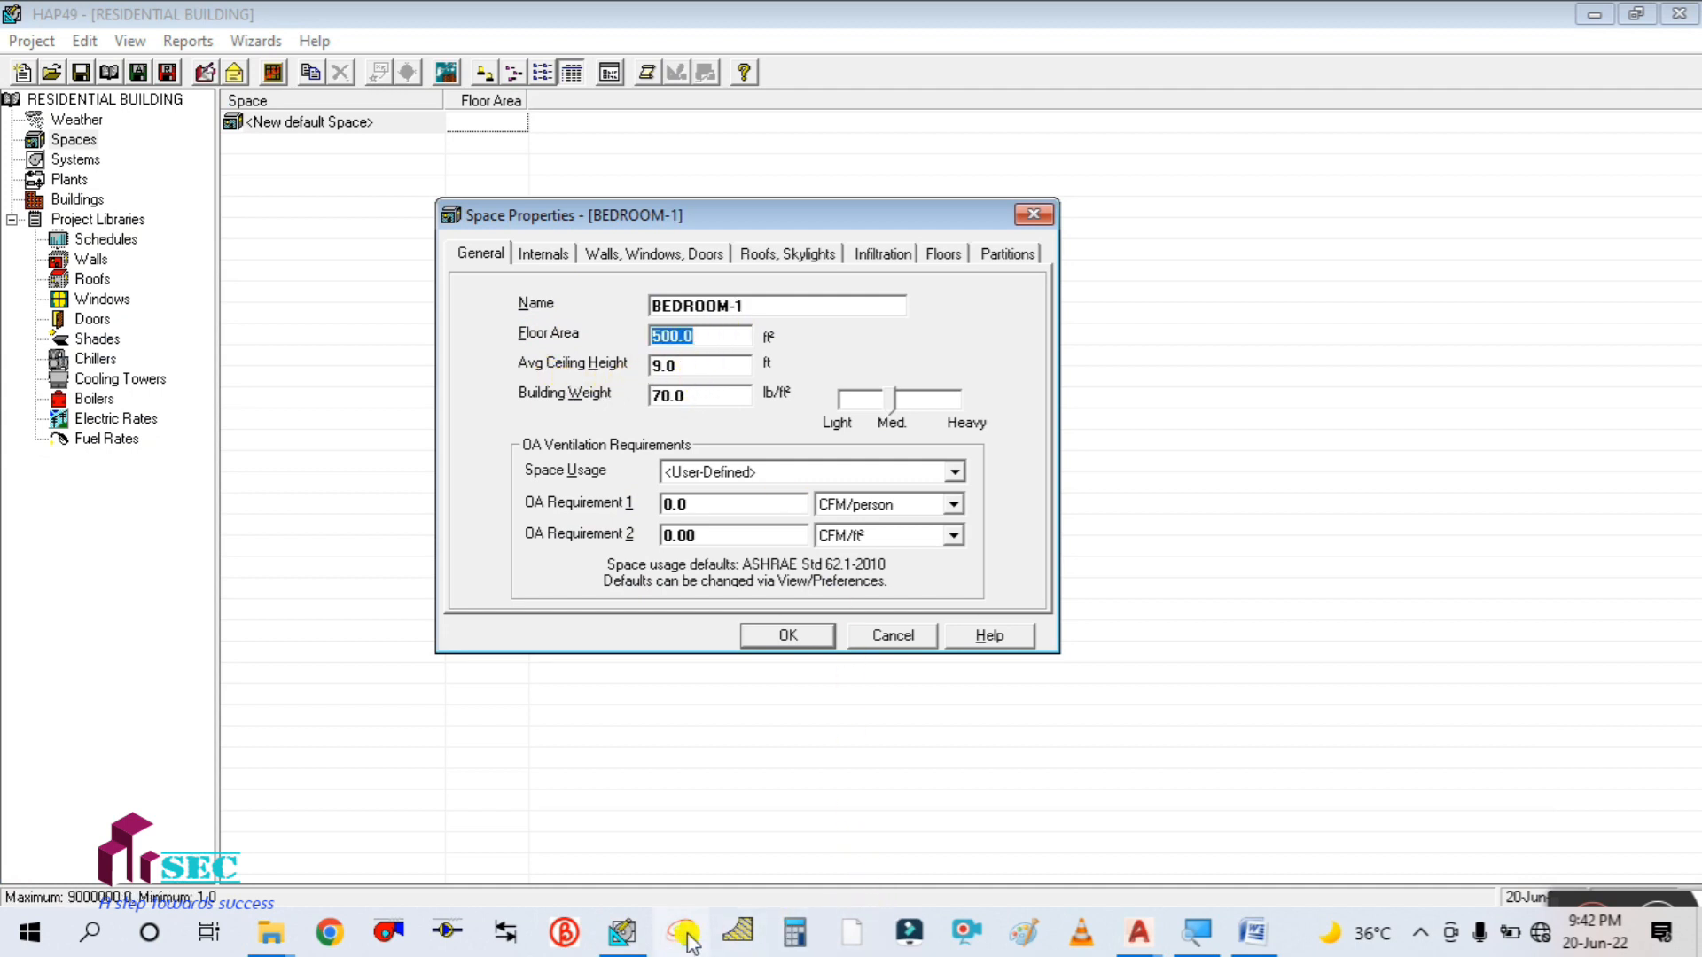
mouse_move(1129, 935)
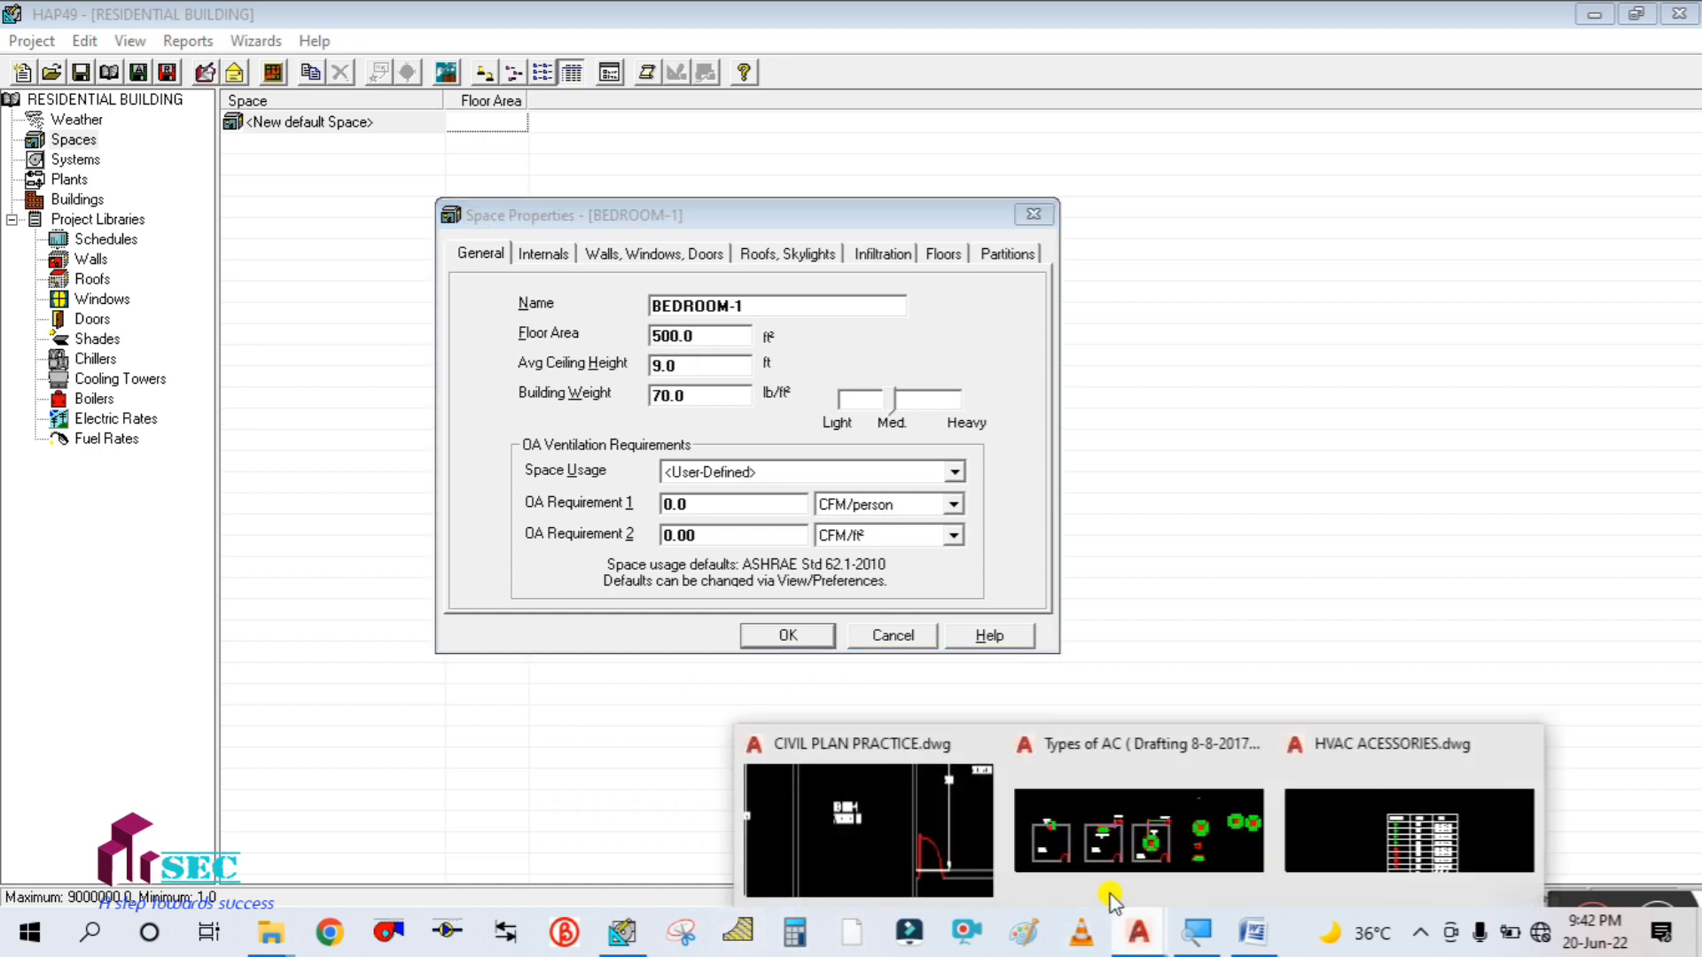
left_click(782, 821)
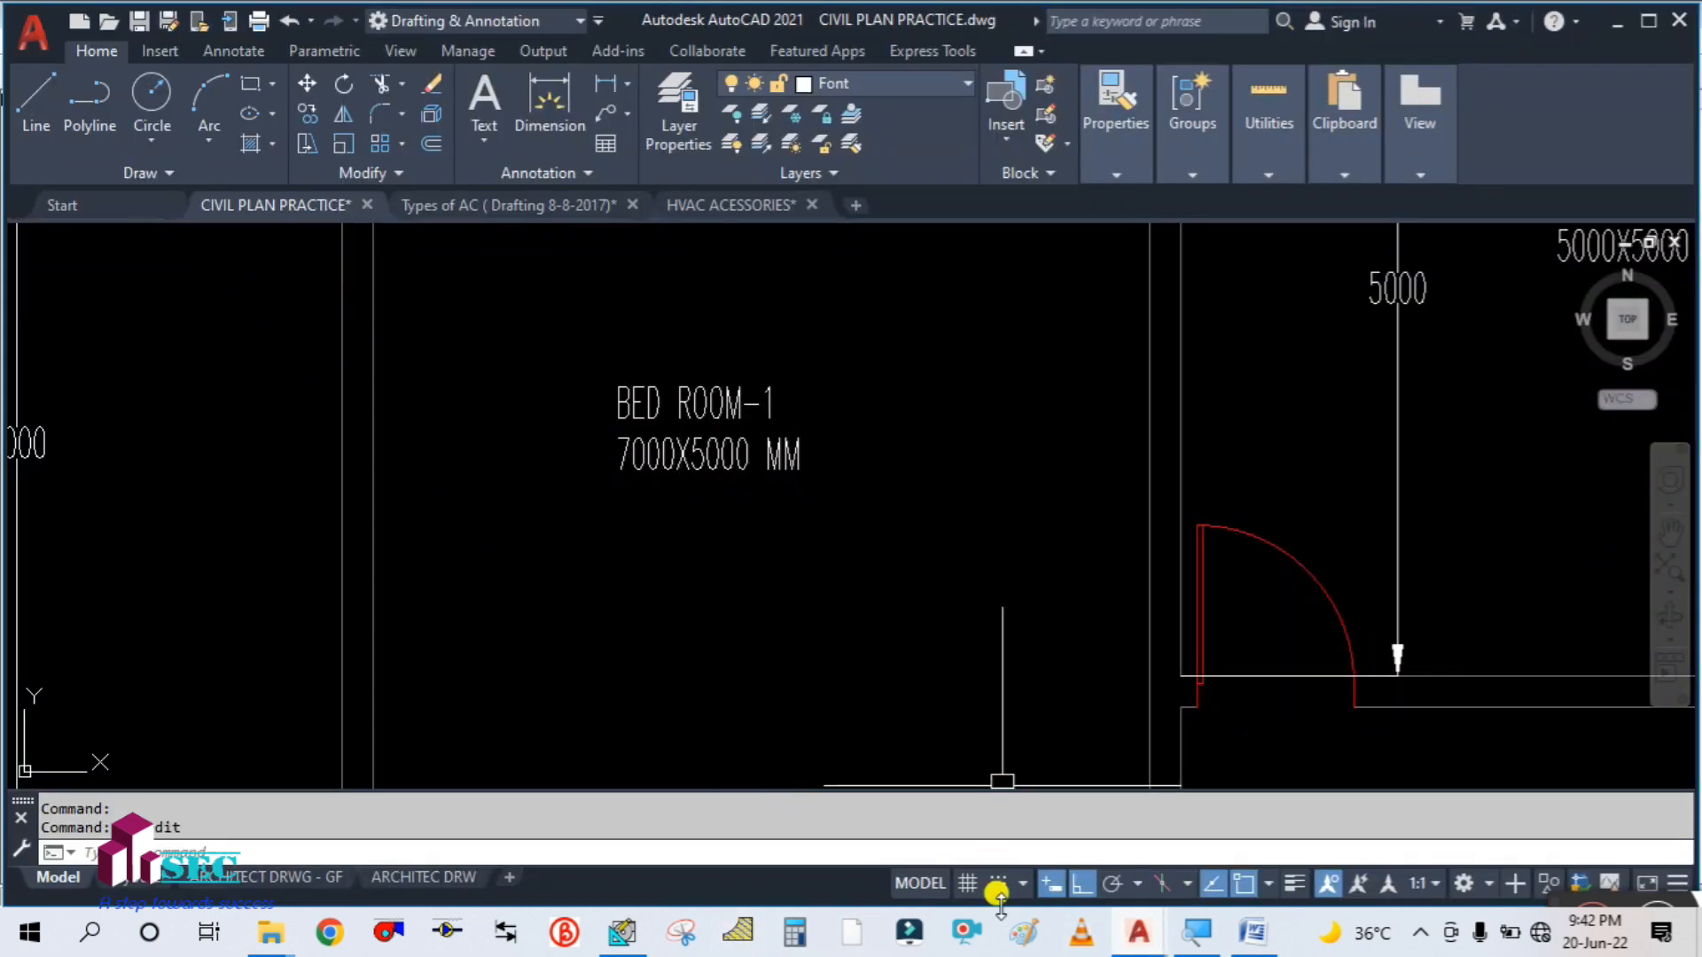
left_click(631, 938)
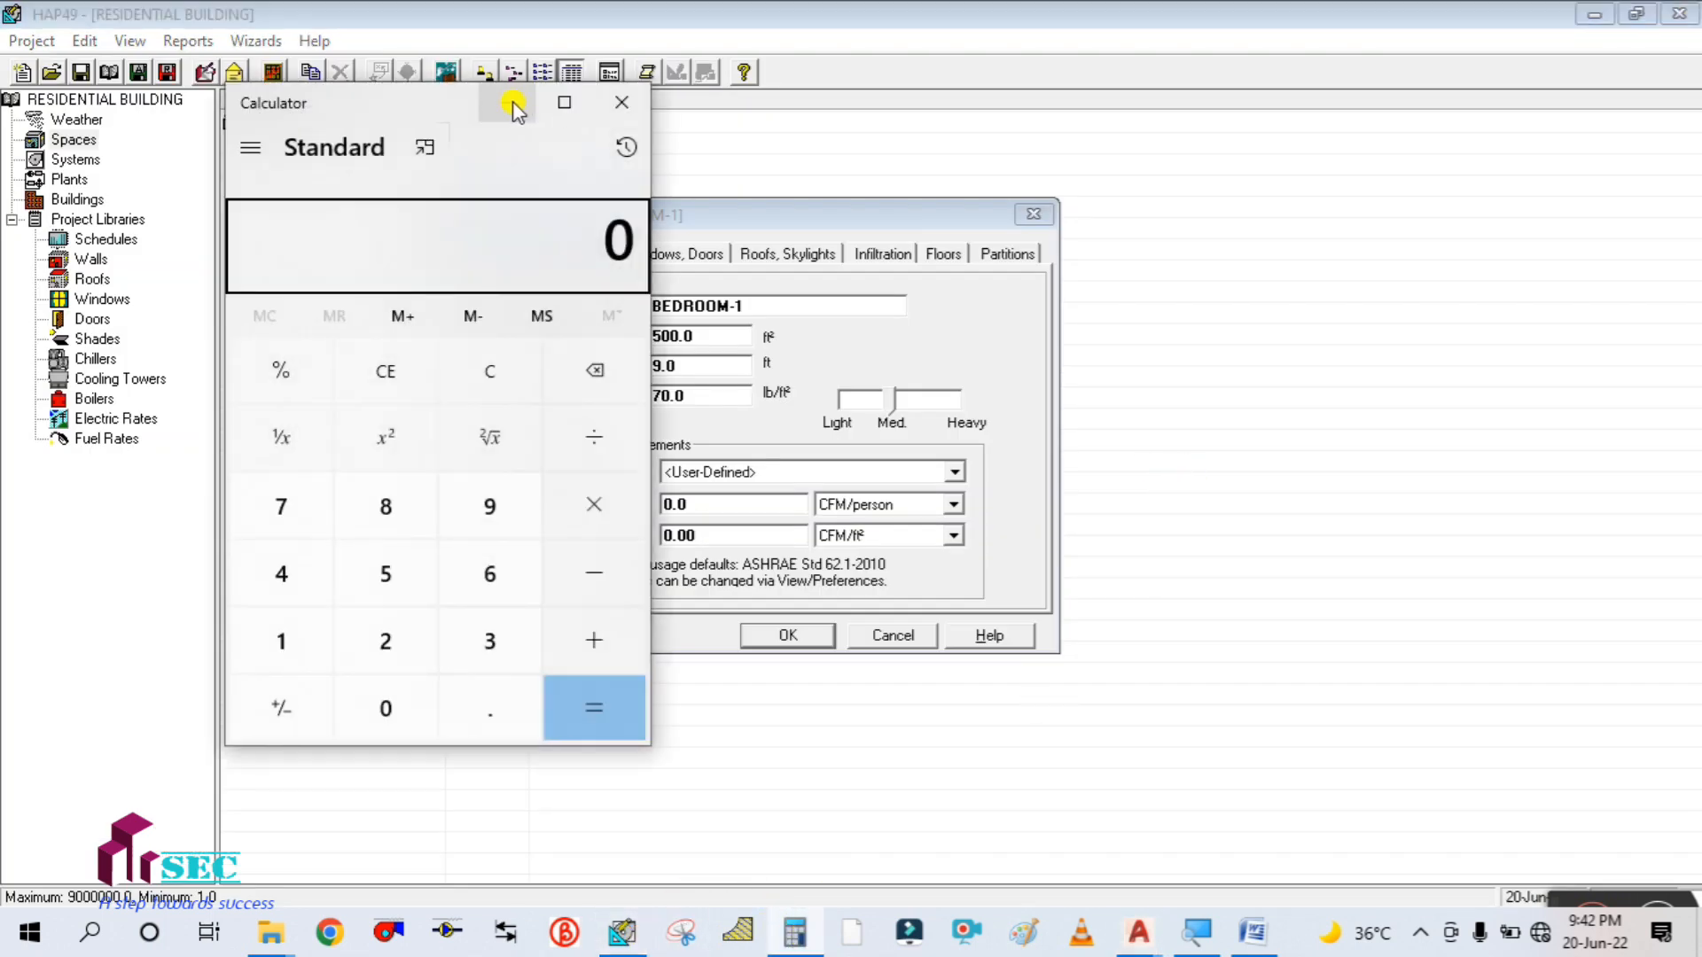
- Calculate the bedroom's floor area in square metres as 7 × 5 in the Calculator
left_click_drag(413, 116, 1426, 57)
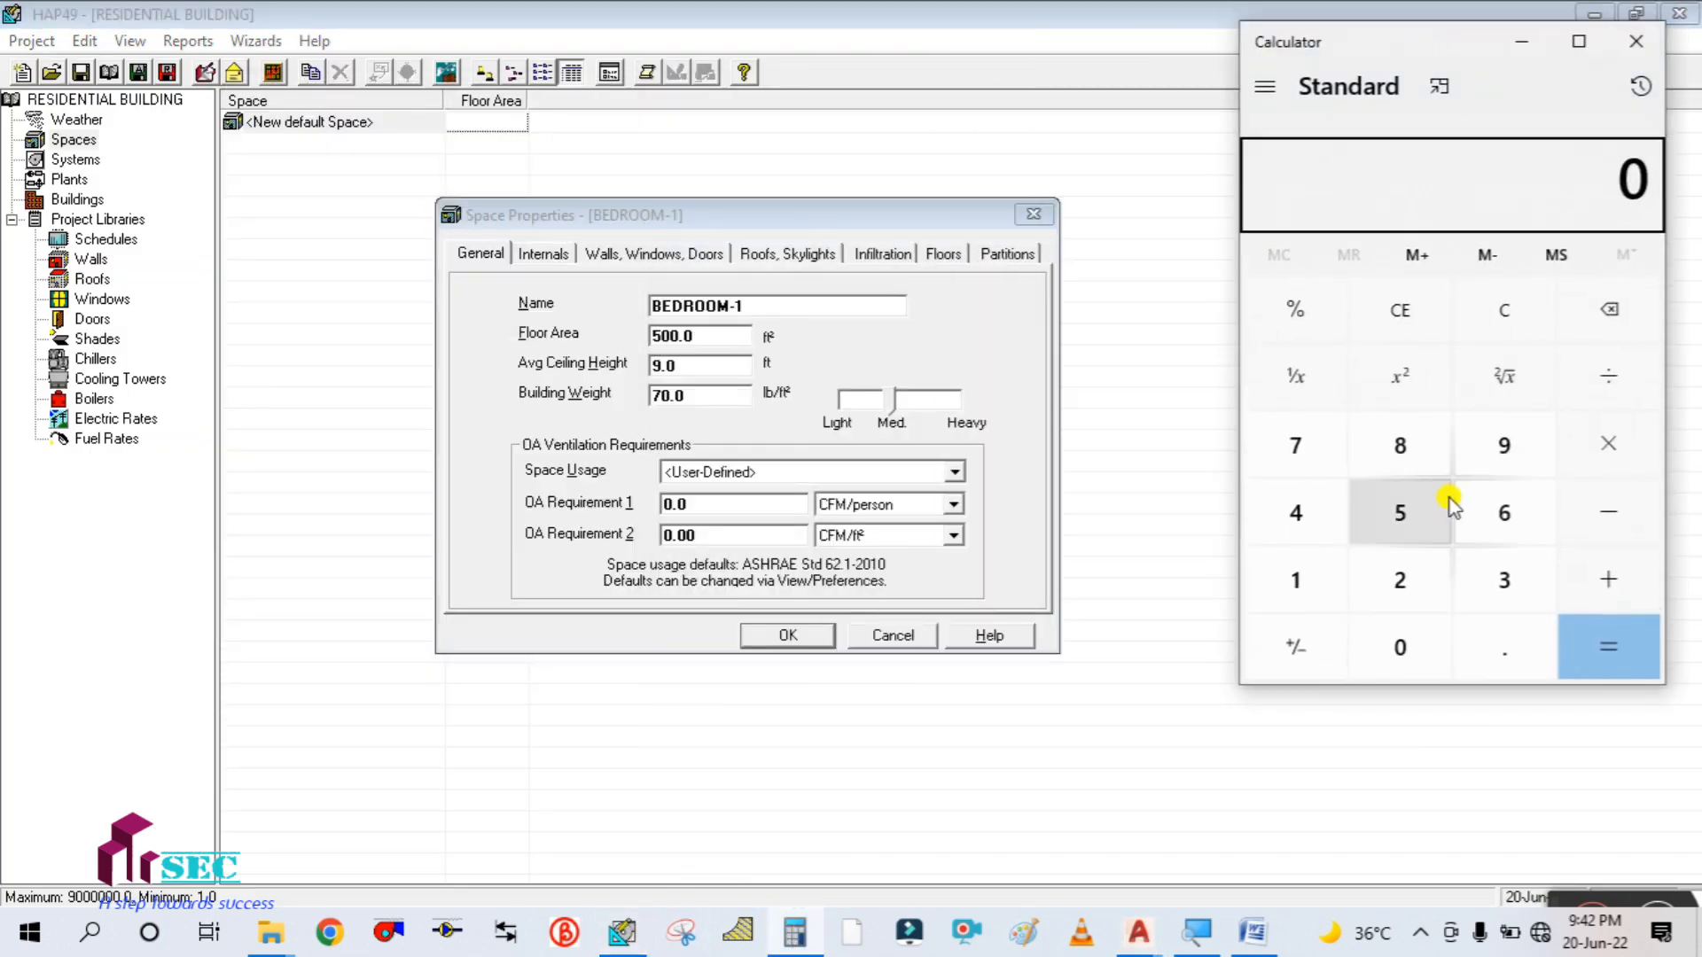
left_click(1296, 474)
left_click(1608, 445)
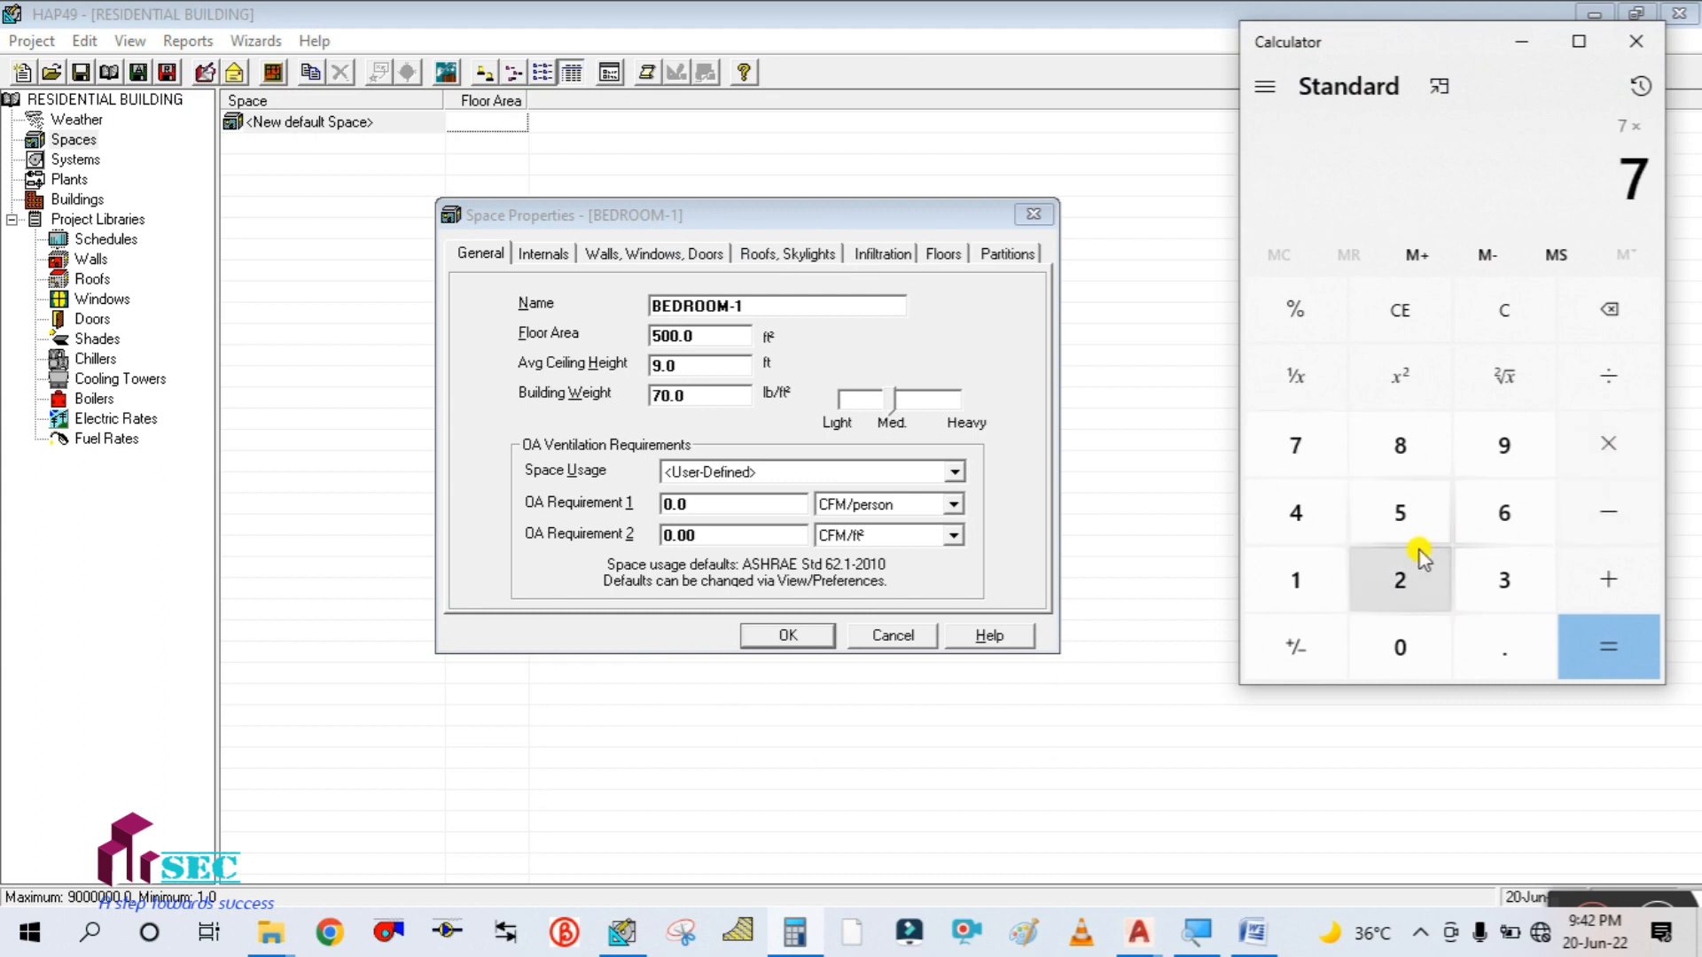
left_click(1400, 513)
left_click(1608, 654)
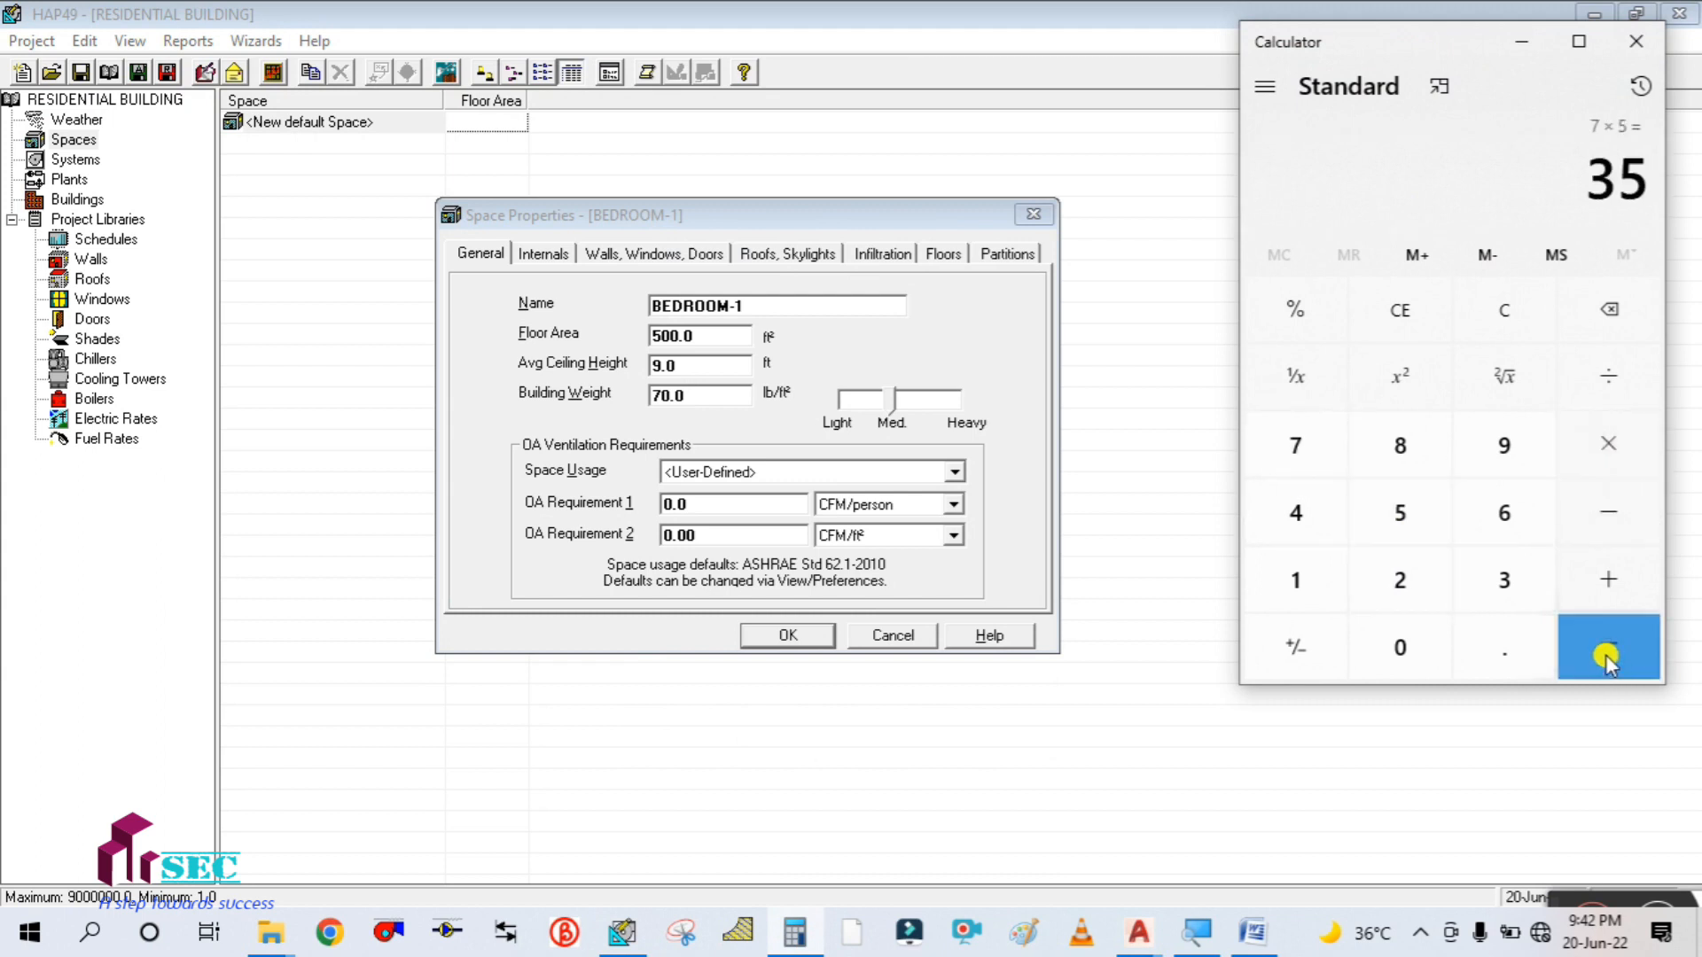
left_click(1521, 42)
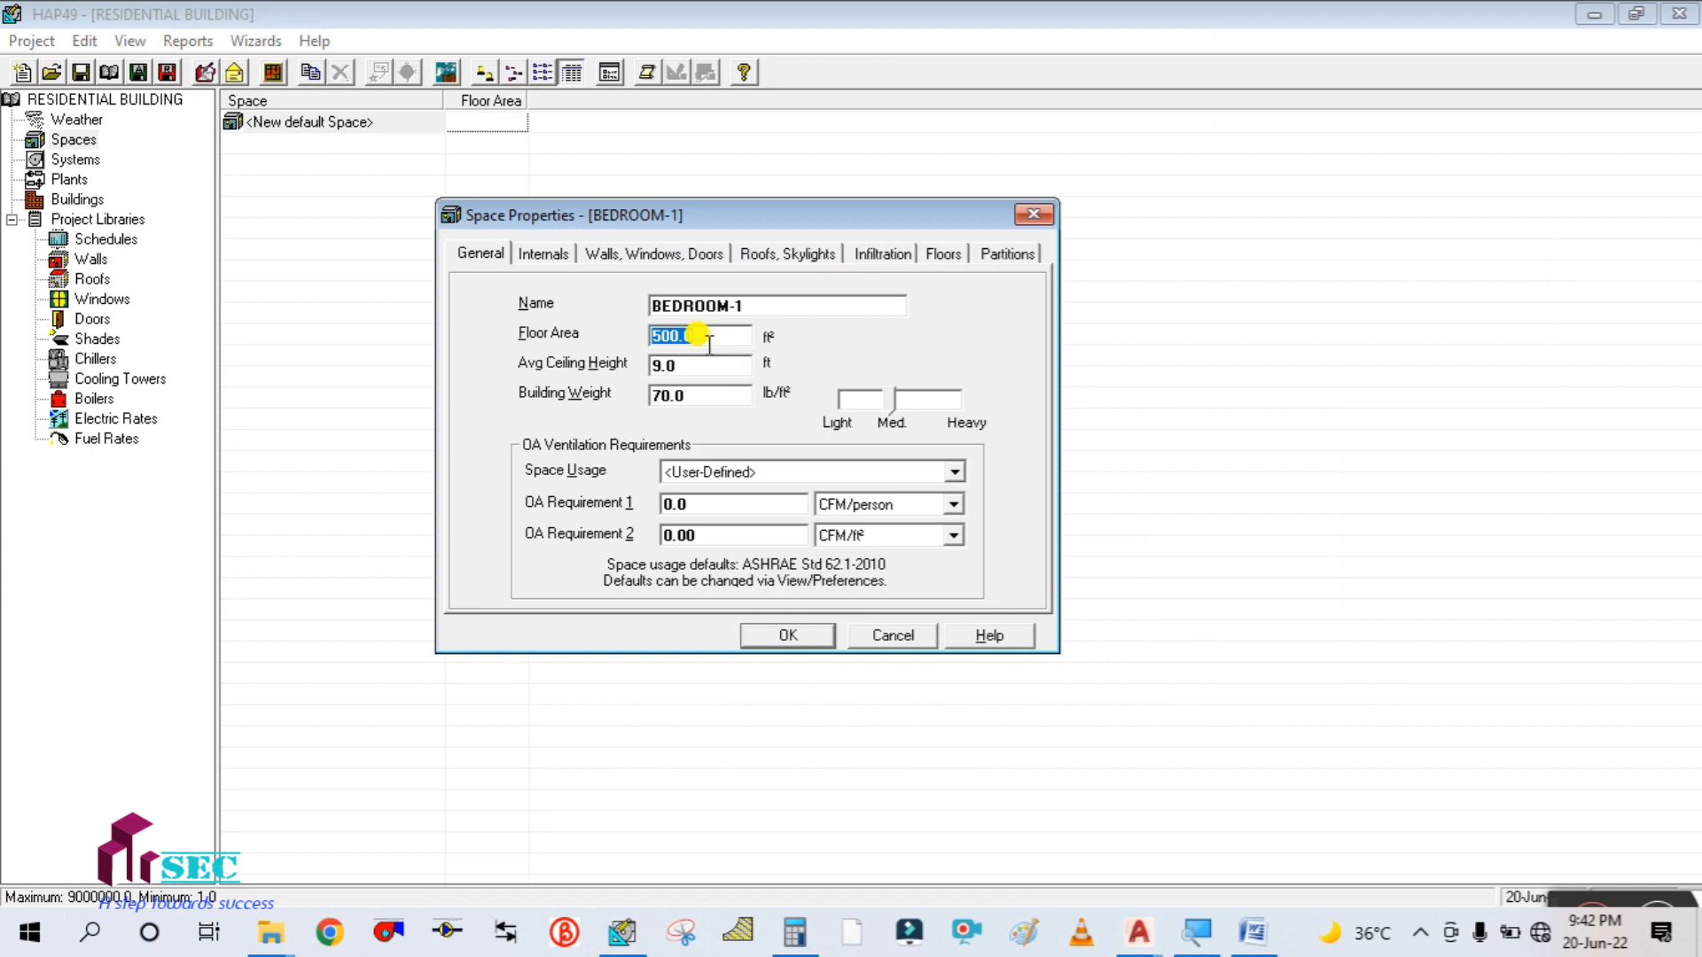
- Convert the 35 square metre area to square feet in the Calculator by multiplying it by 10.76
left_click(795, 930)
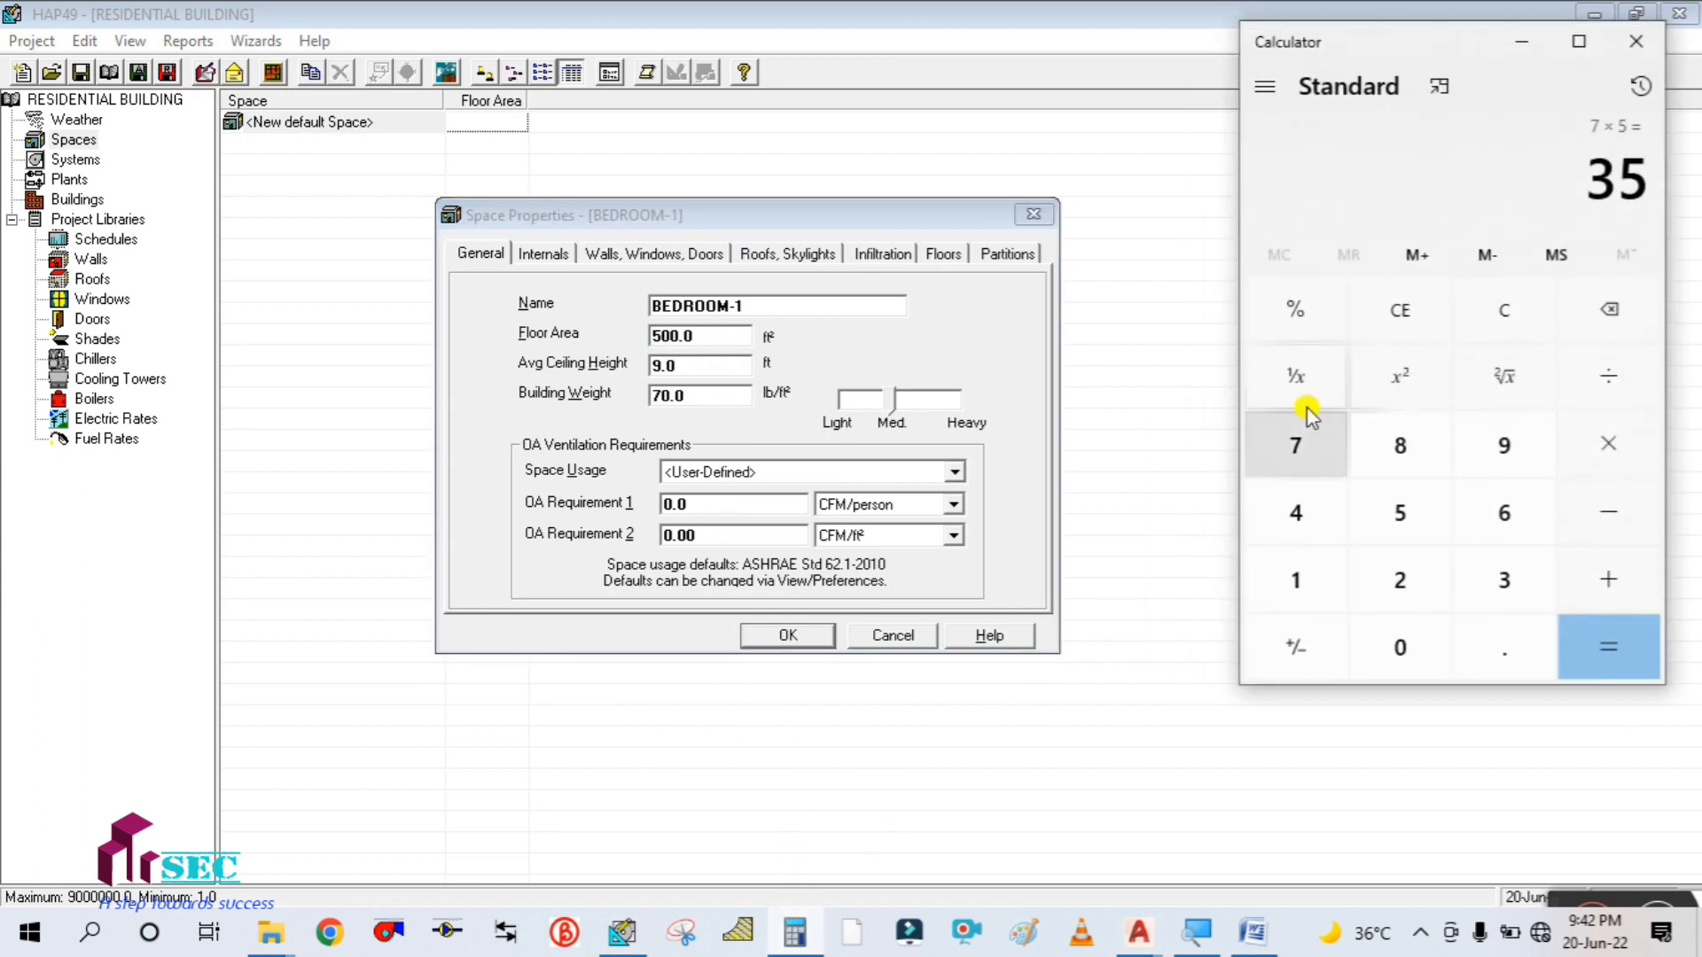
left_click(1607, 443)
left_click(1267, 578)
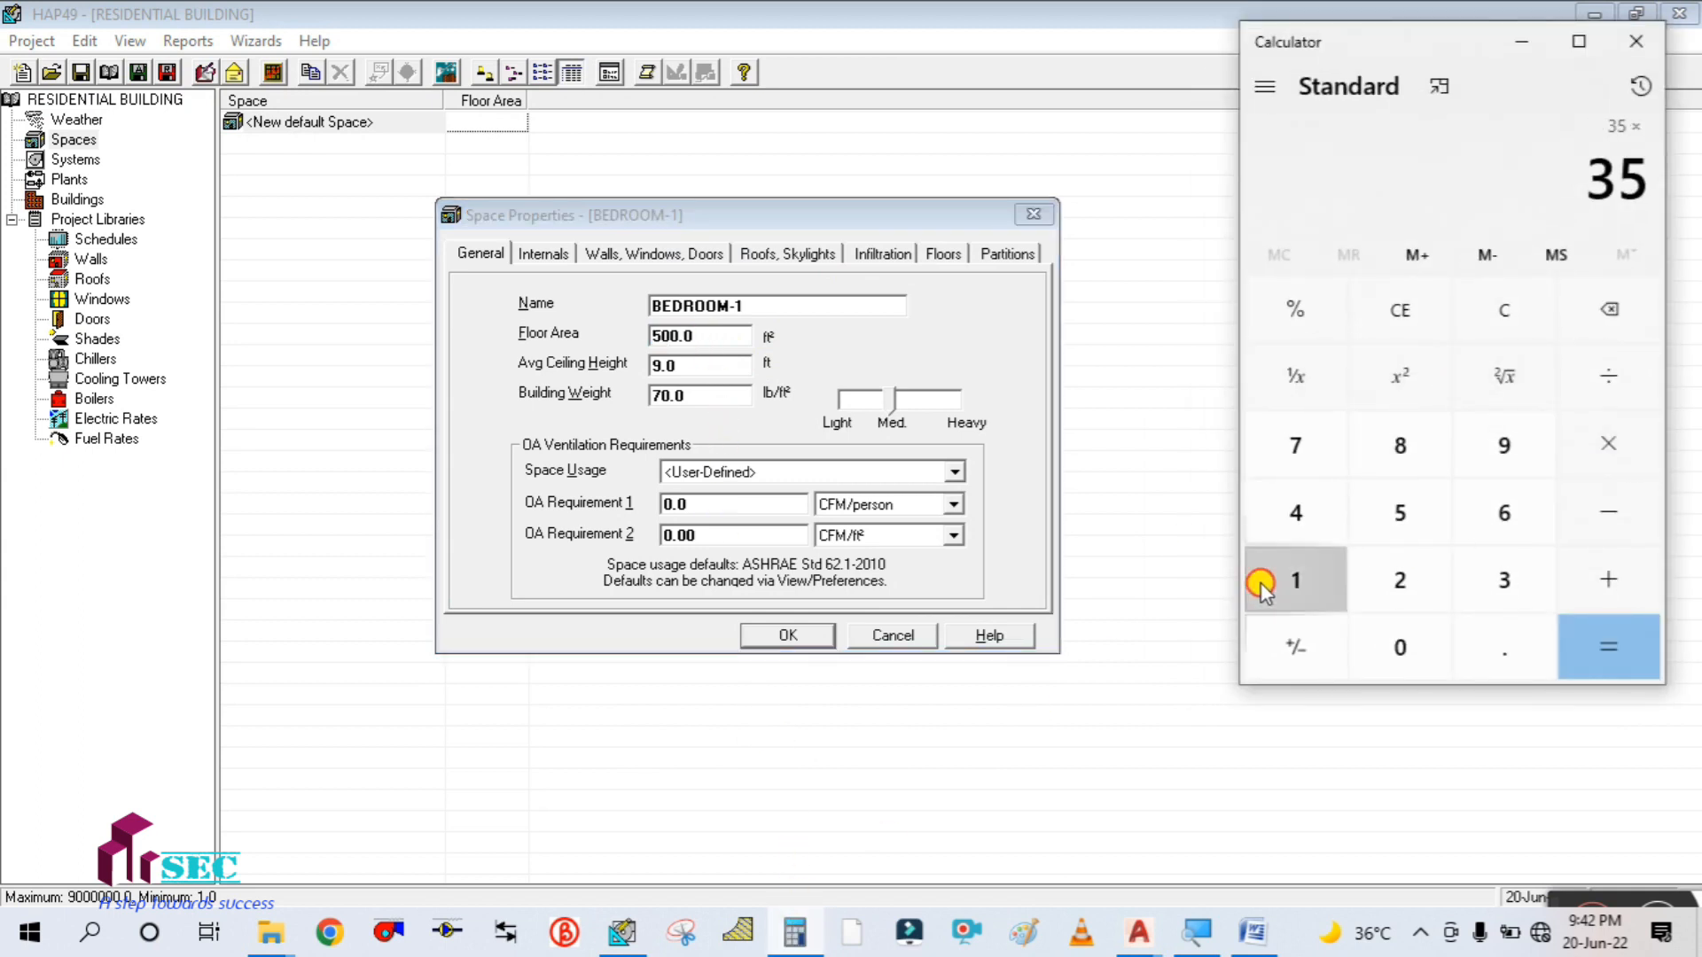
left_click(1376, 633)
left_click(1504, 652)
left_click(1295, 445)
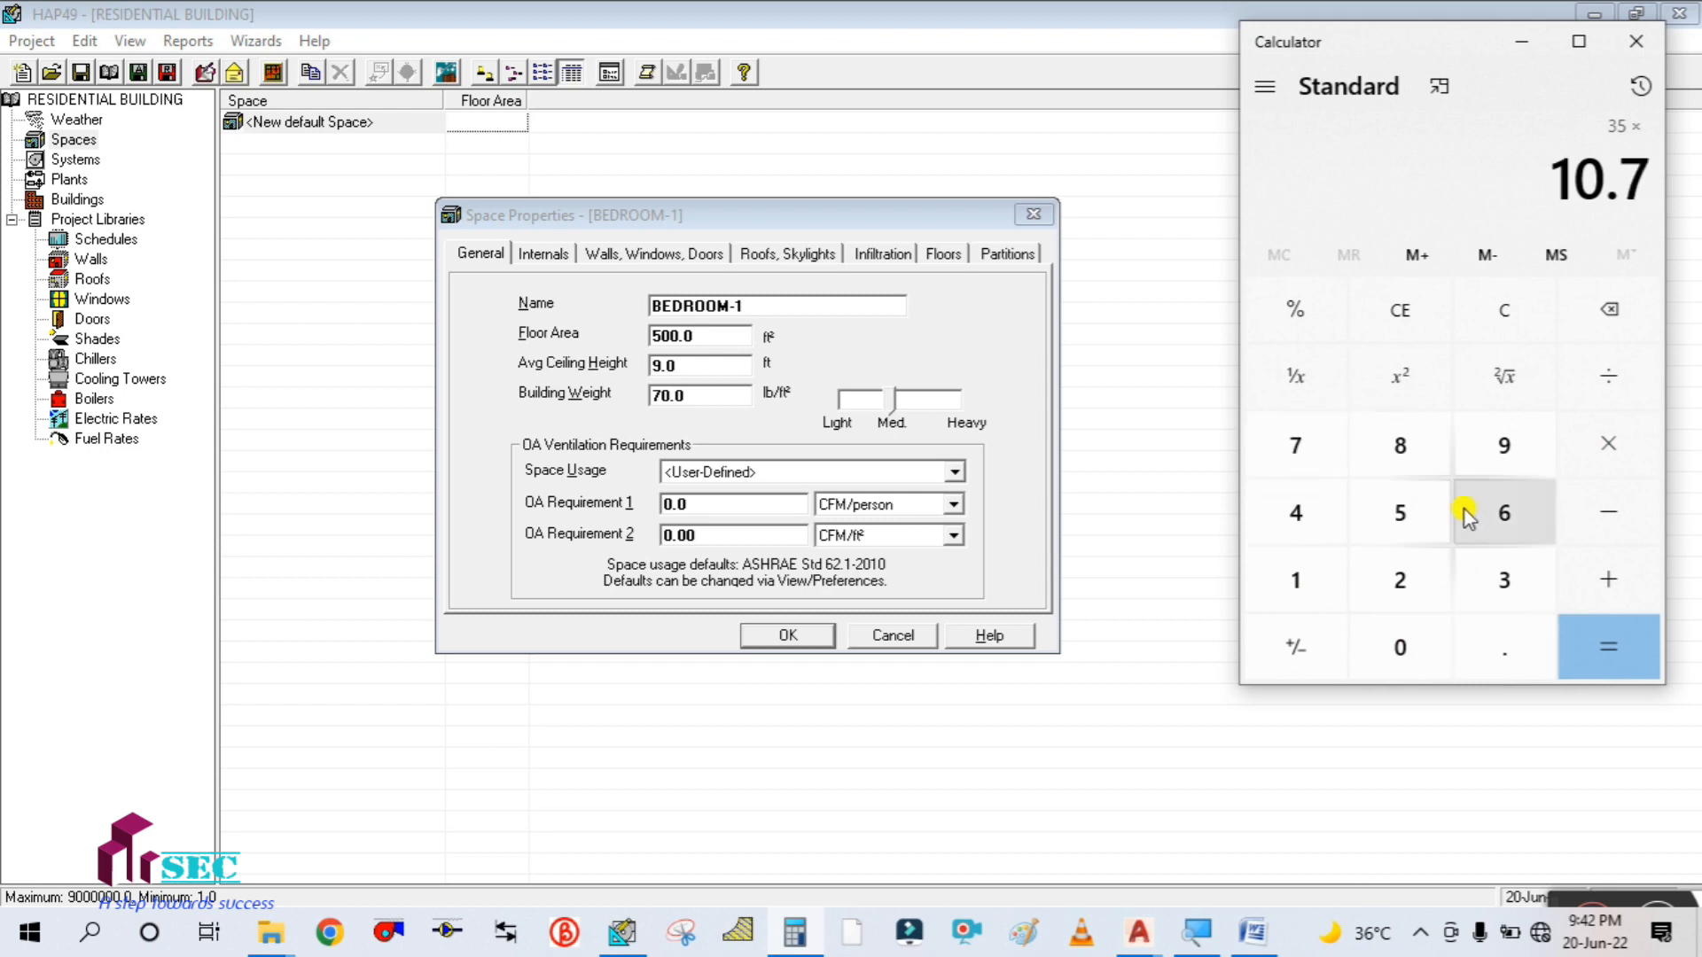
left_click(1504, 512)
left_click(1610, 657)
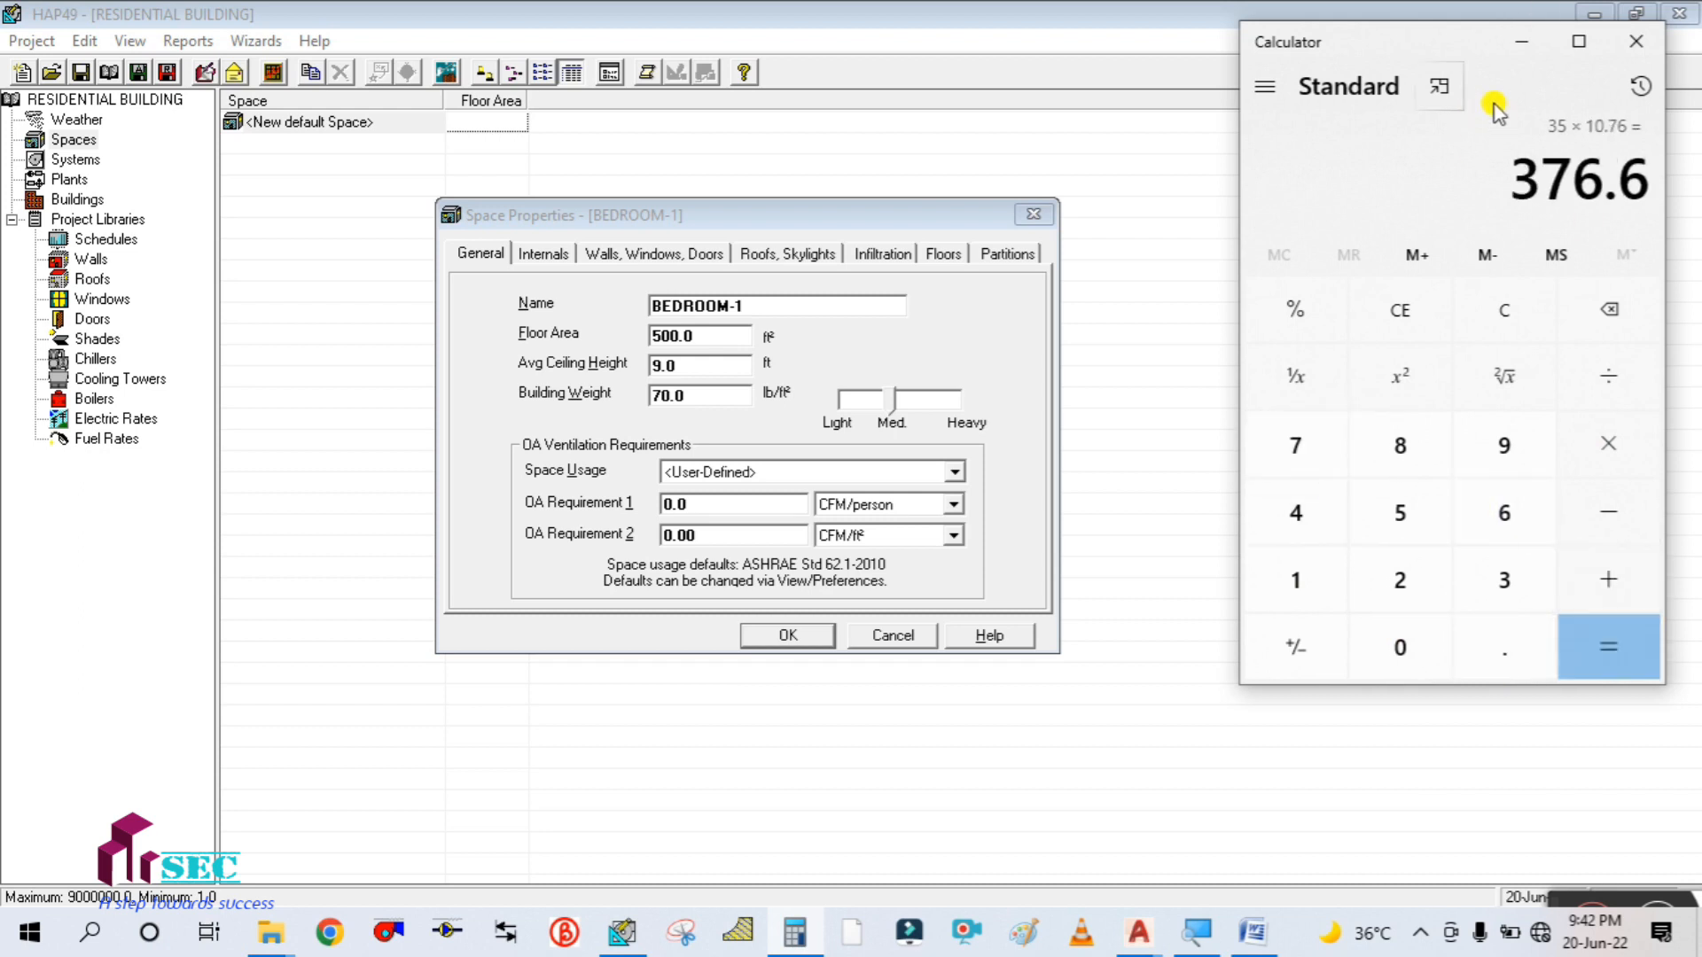
left_click(1522, 52)
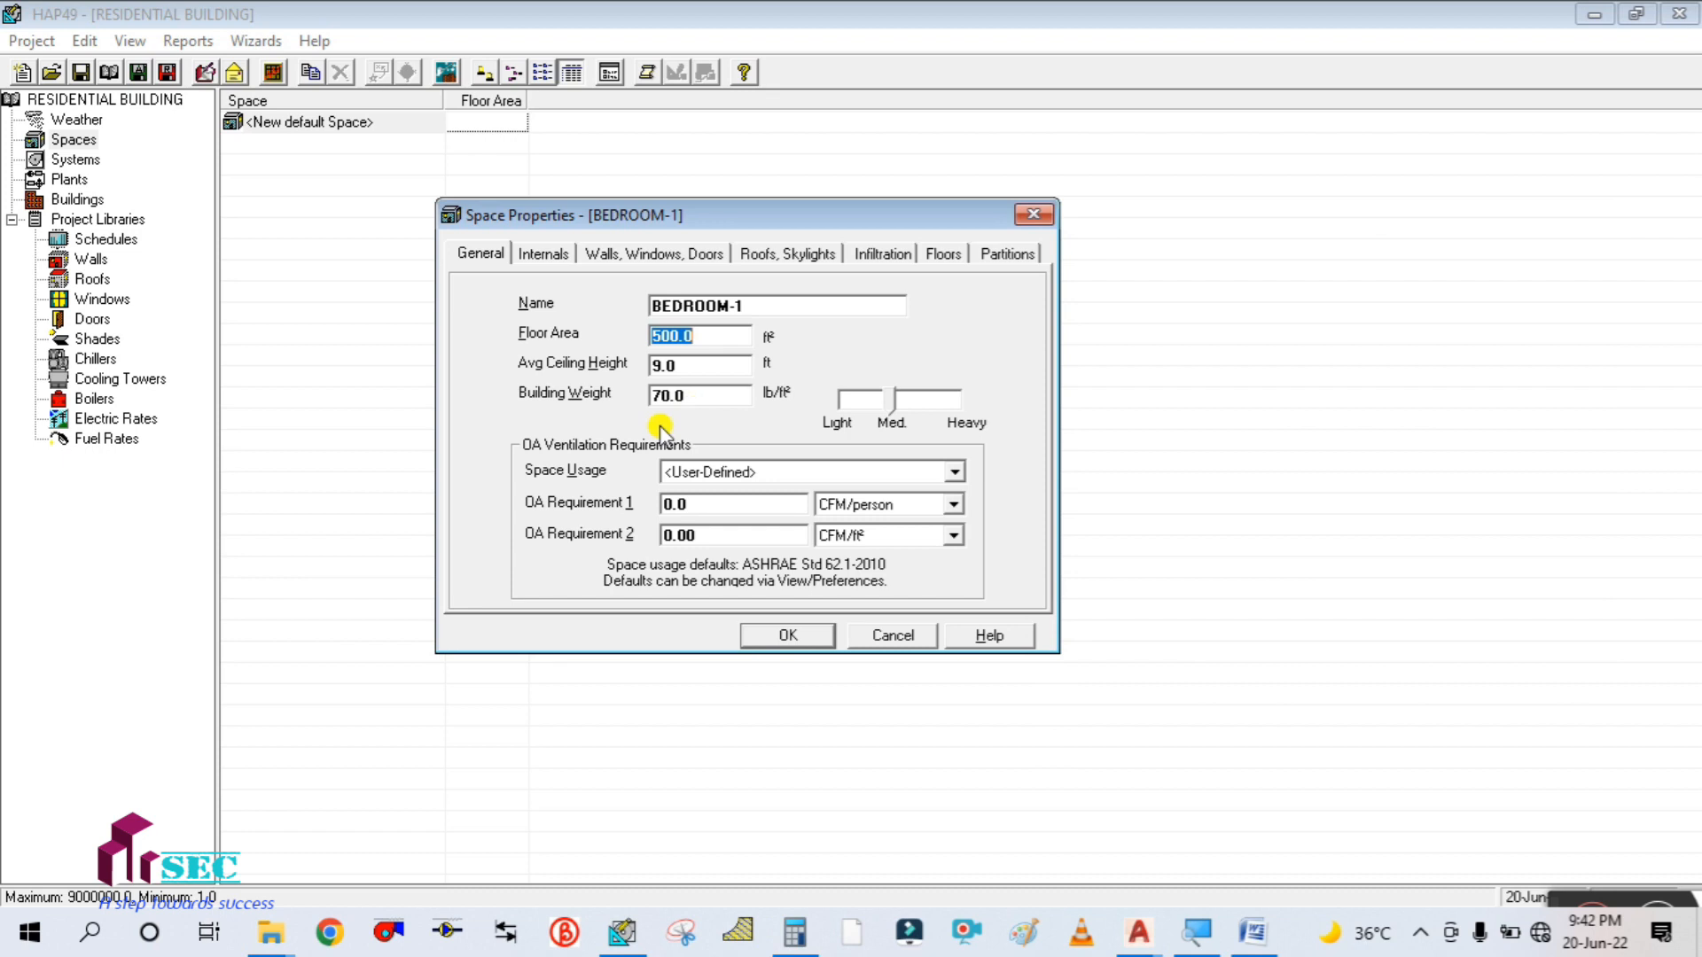
- Set the BEDROOM-1 floor area to 377 ft² and keep the default average ceiling height
type("37")
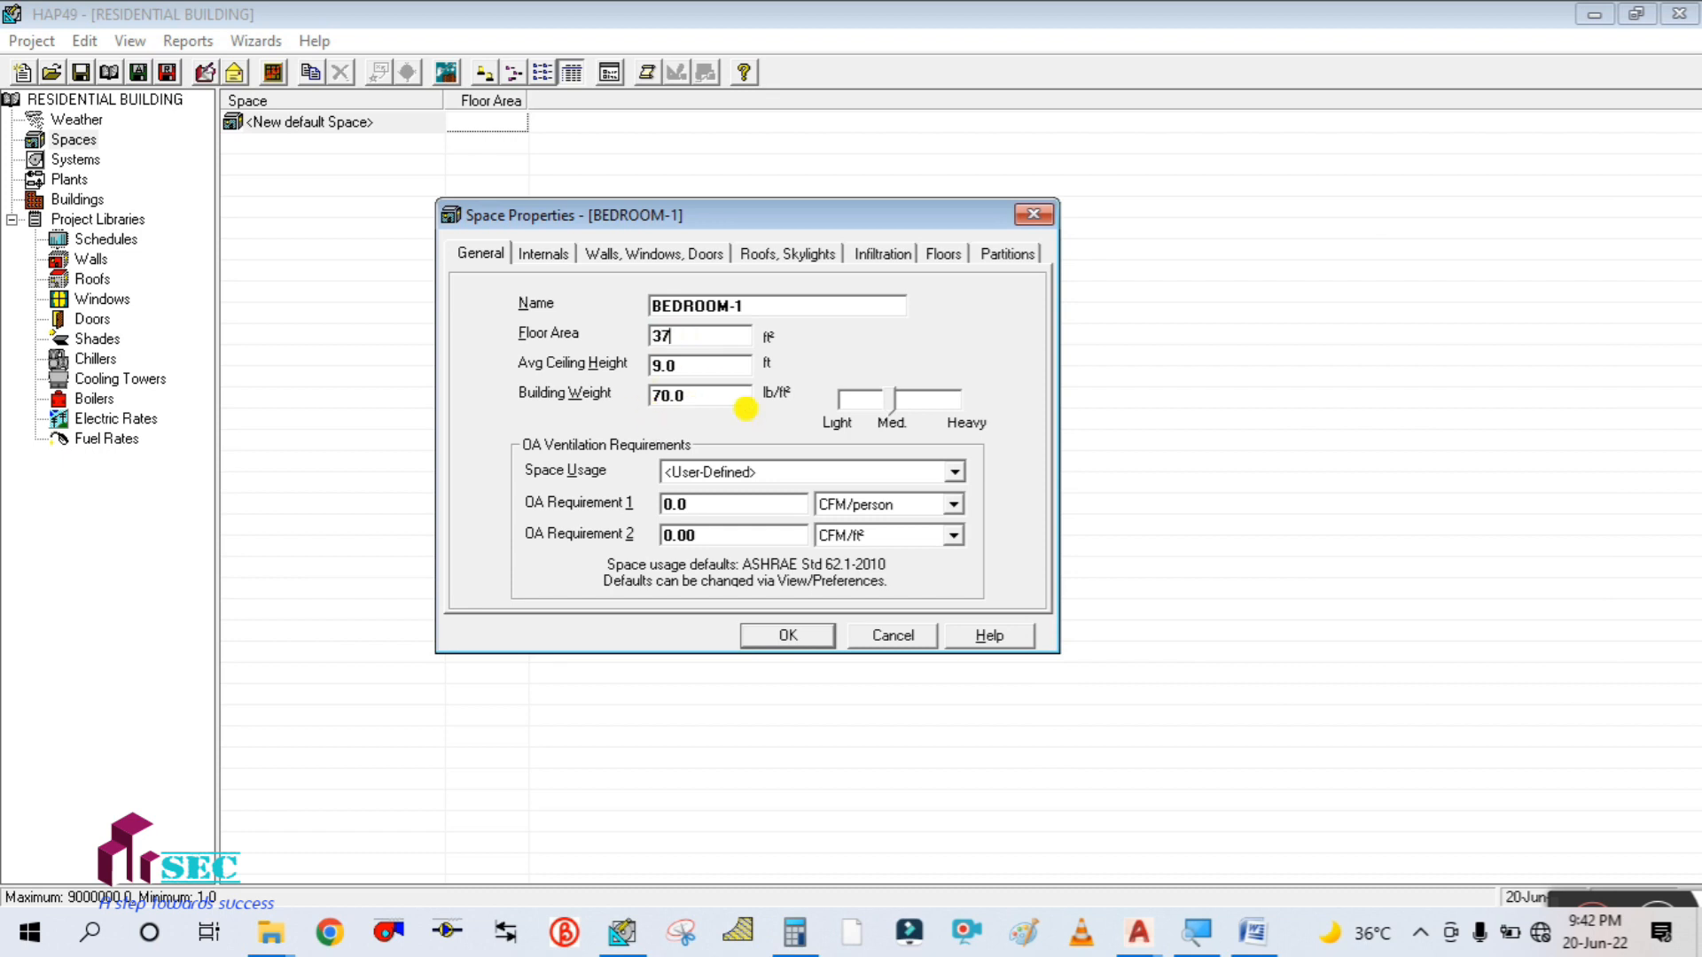
type("7")
key("Tab")
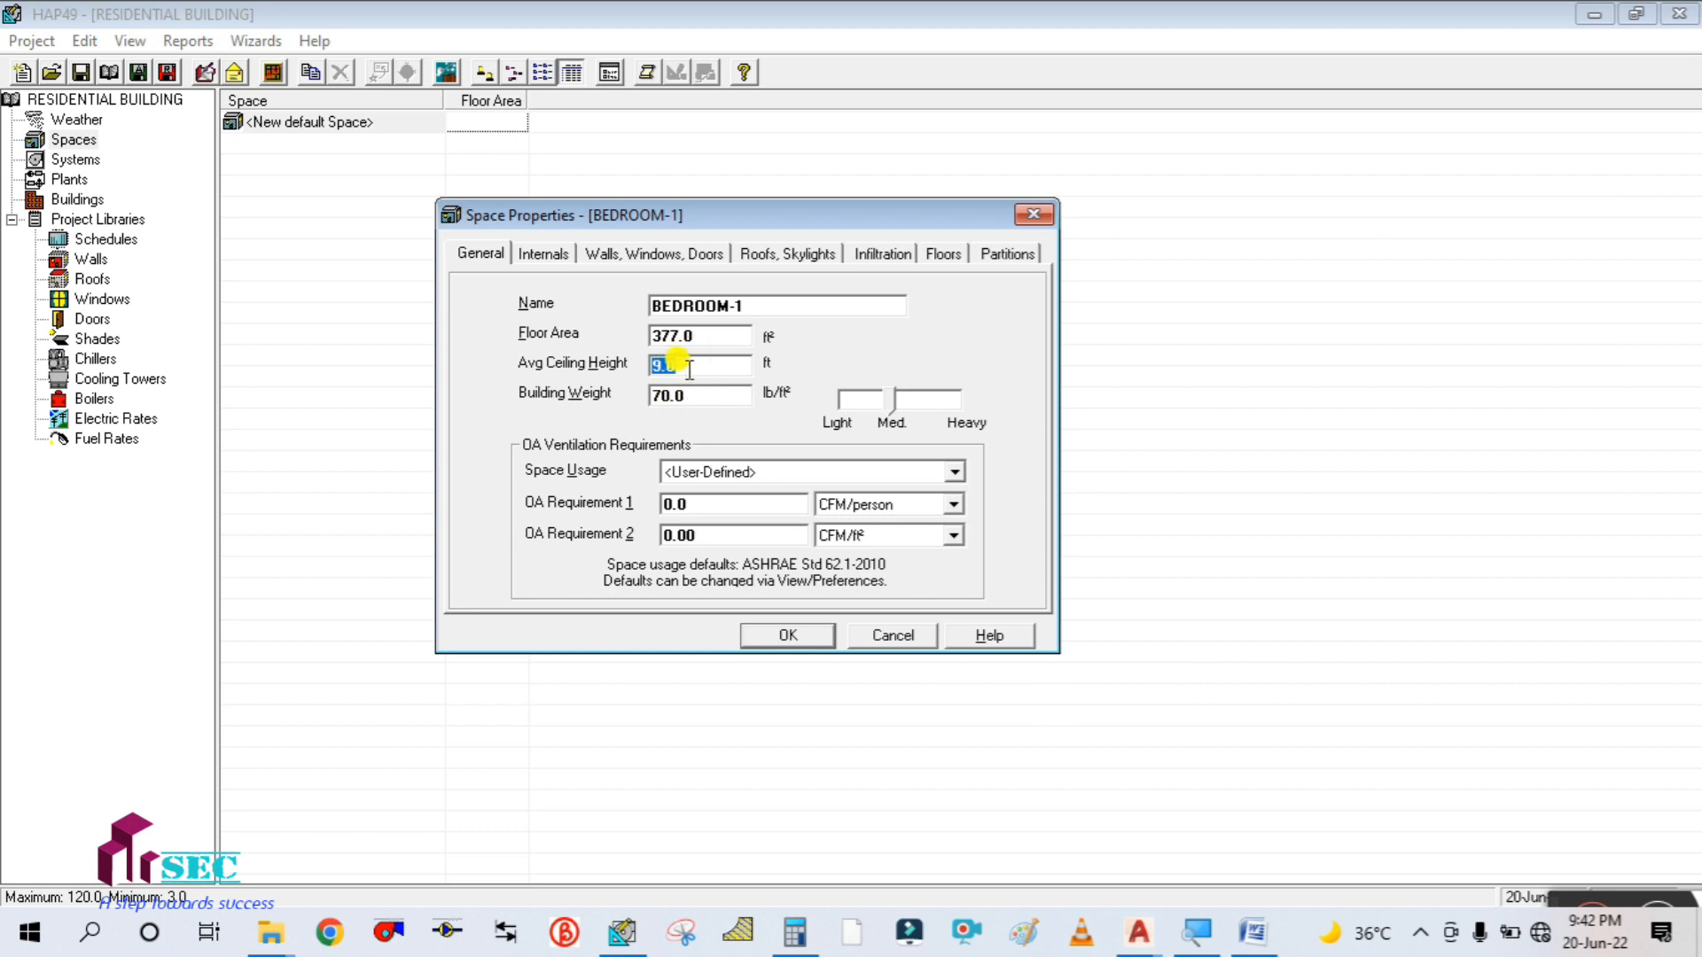
key("Tab")
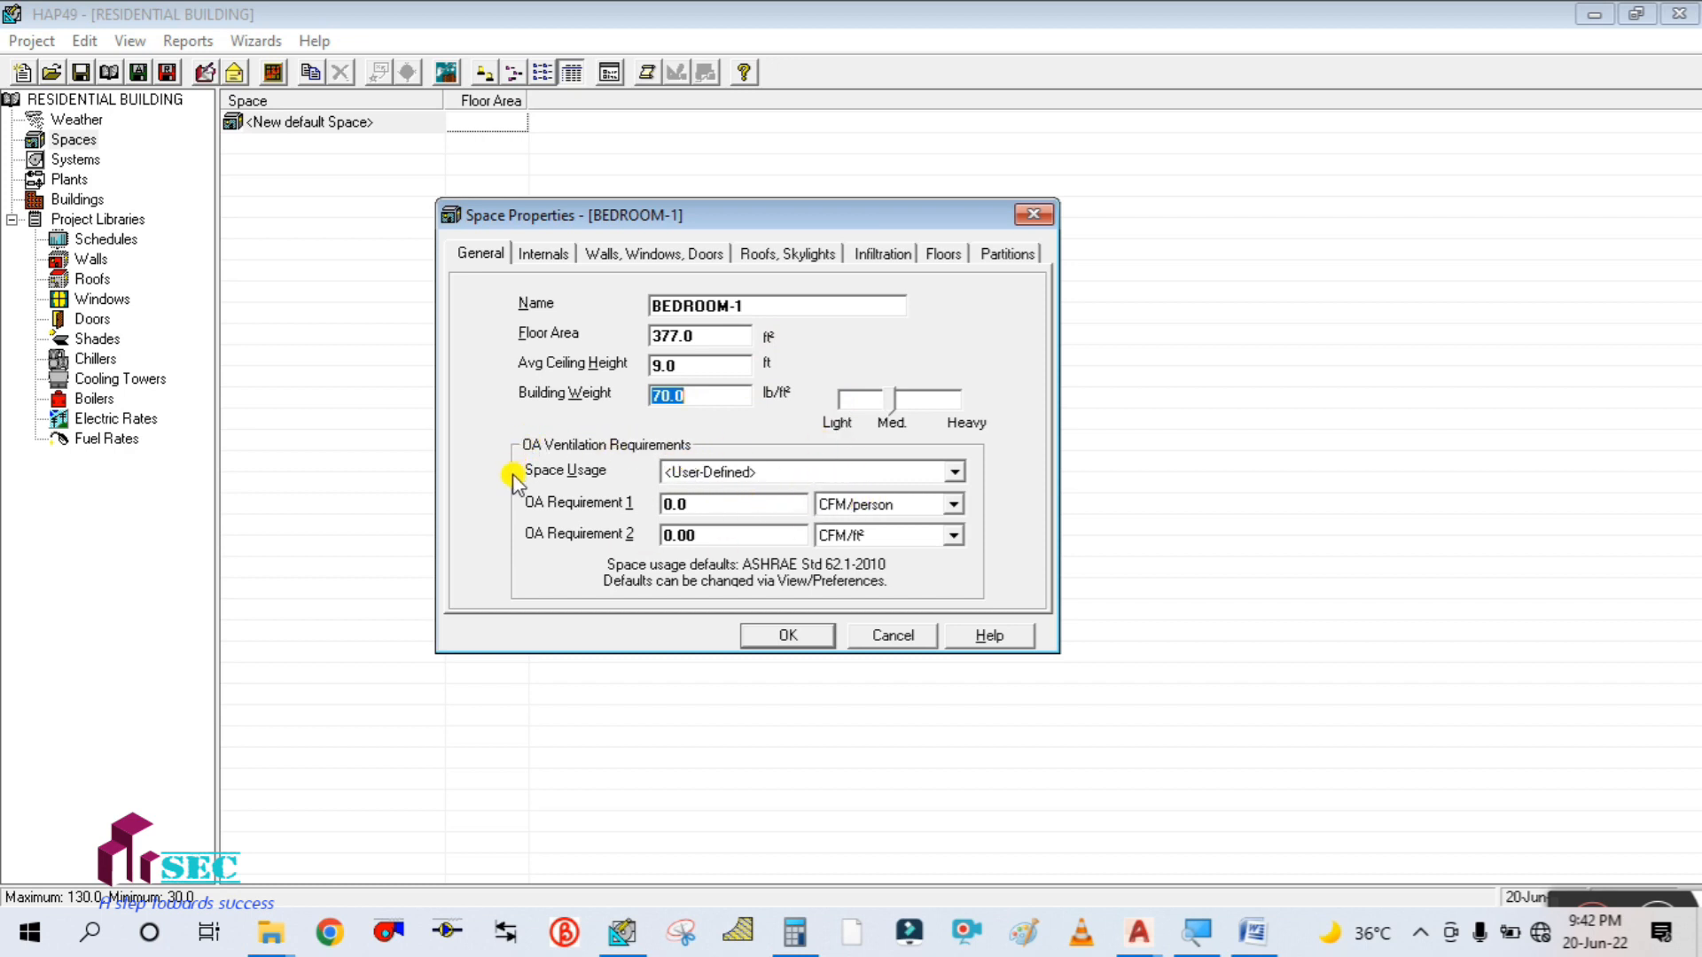
- Open the space usage choices in the outdoor air ventilation requirements of BEDROOM-1
left_click(953, 473)
left_click(953, 476)
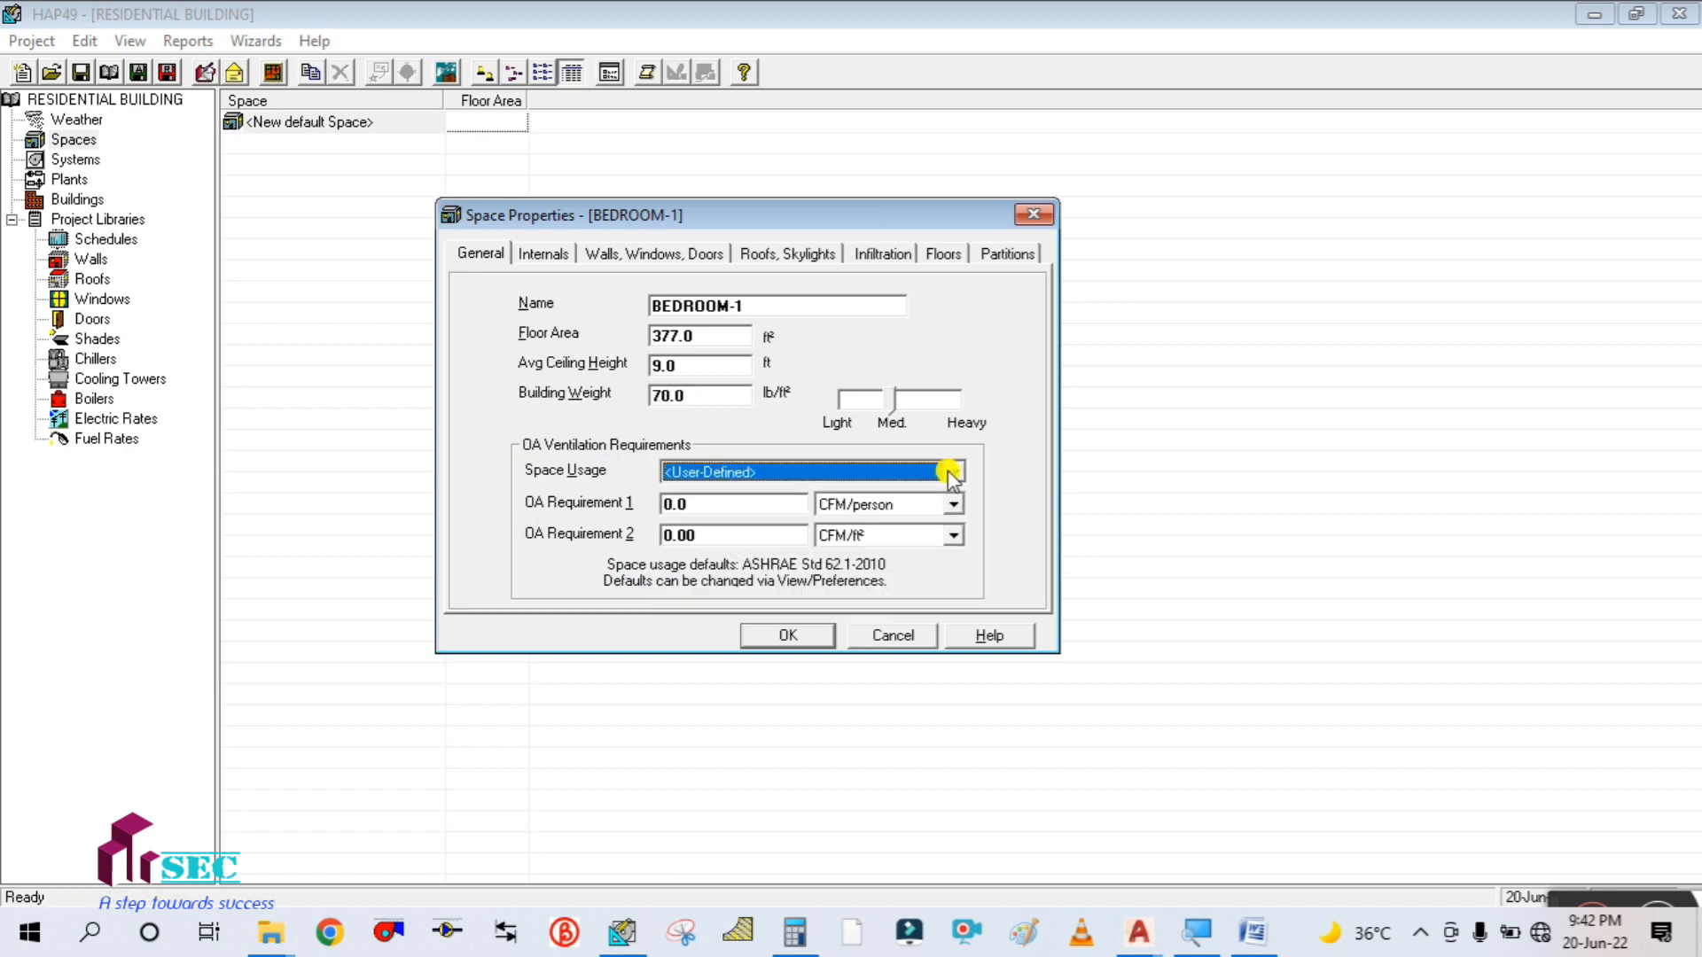
left_click(955, 472)
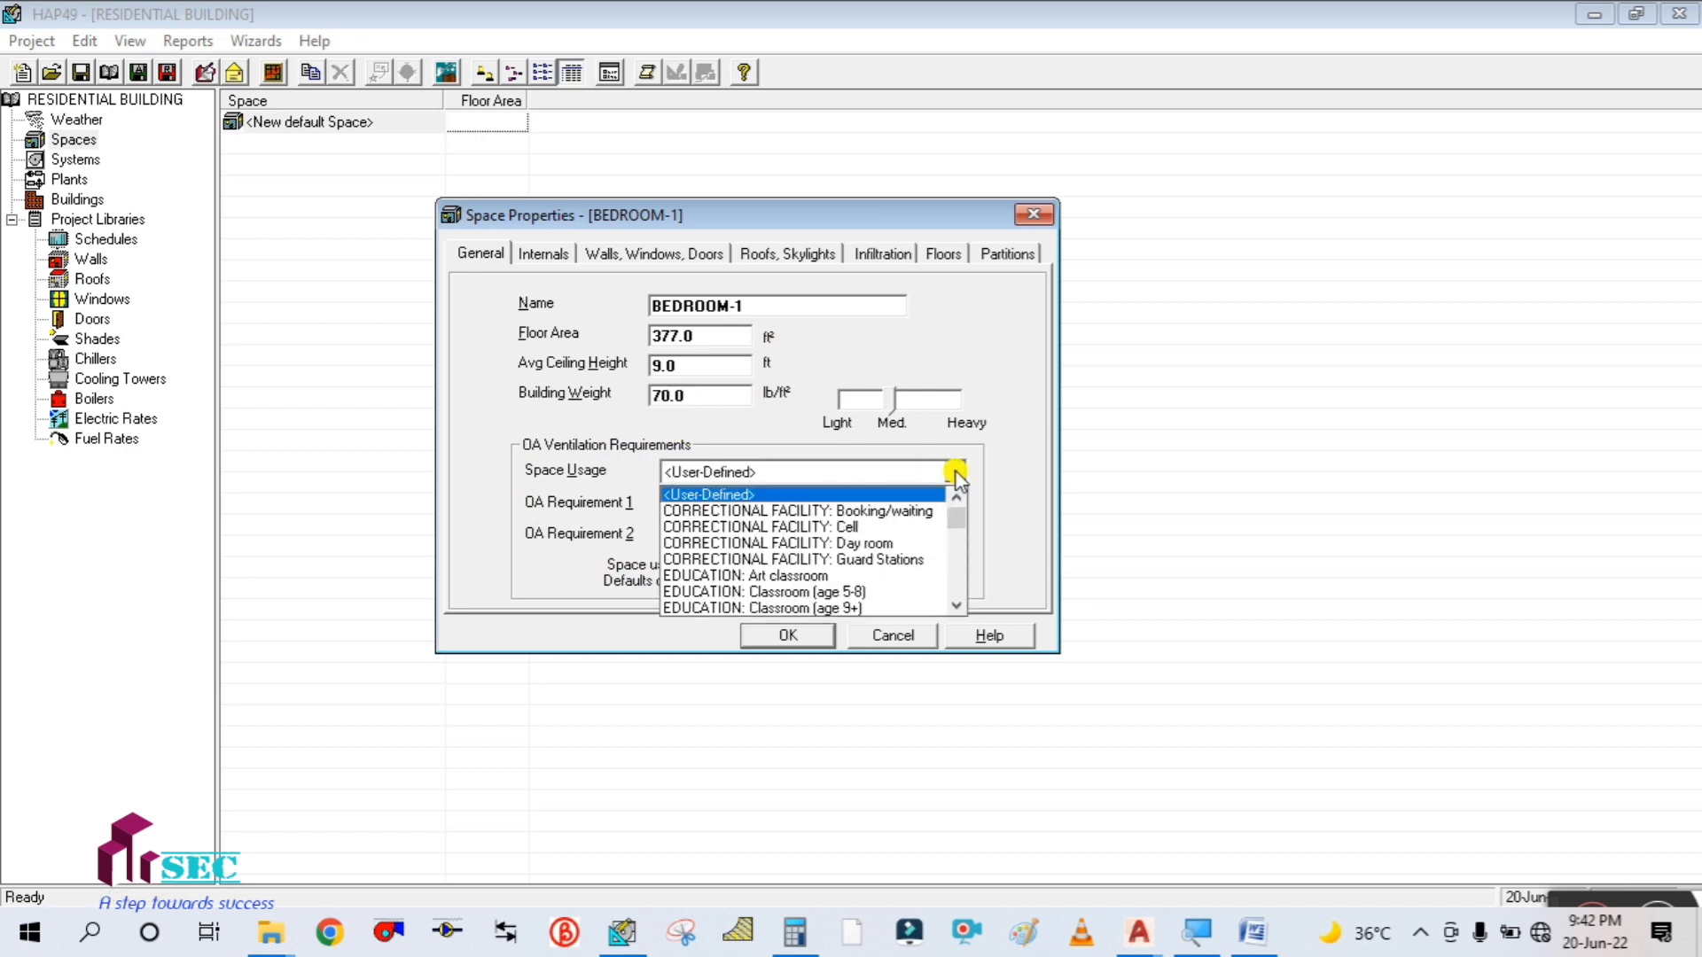
- Set the space usage of BEDROOM-1 to HOTEL: Bedroom/living room in its outdoor air ventilation requirements
scroll(837, 587, "down", 1)
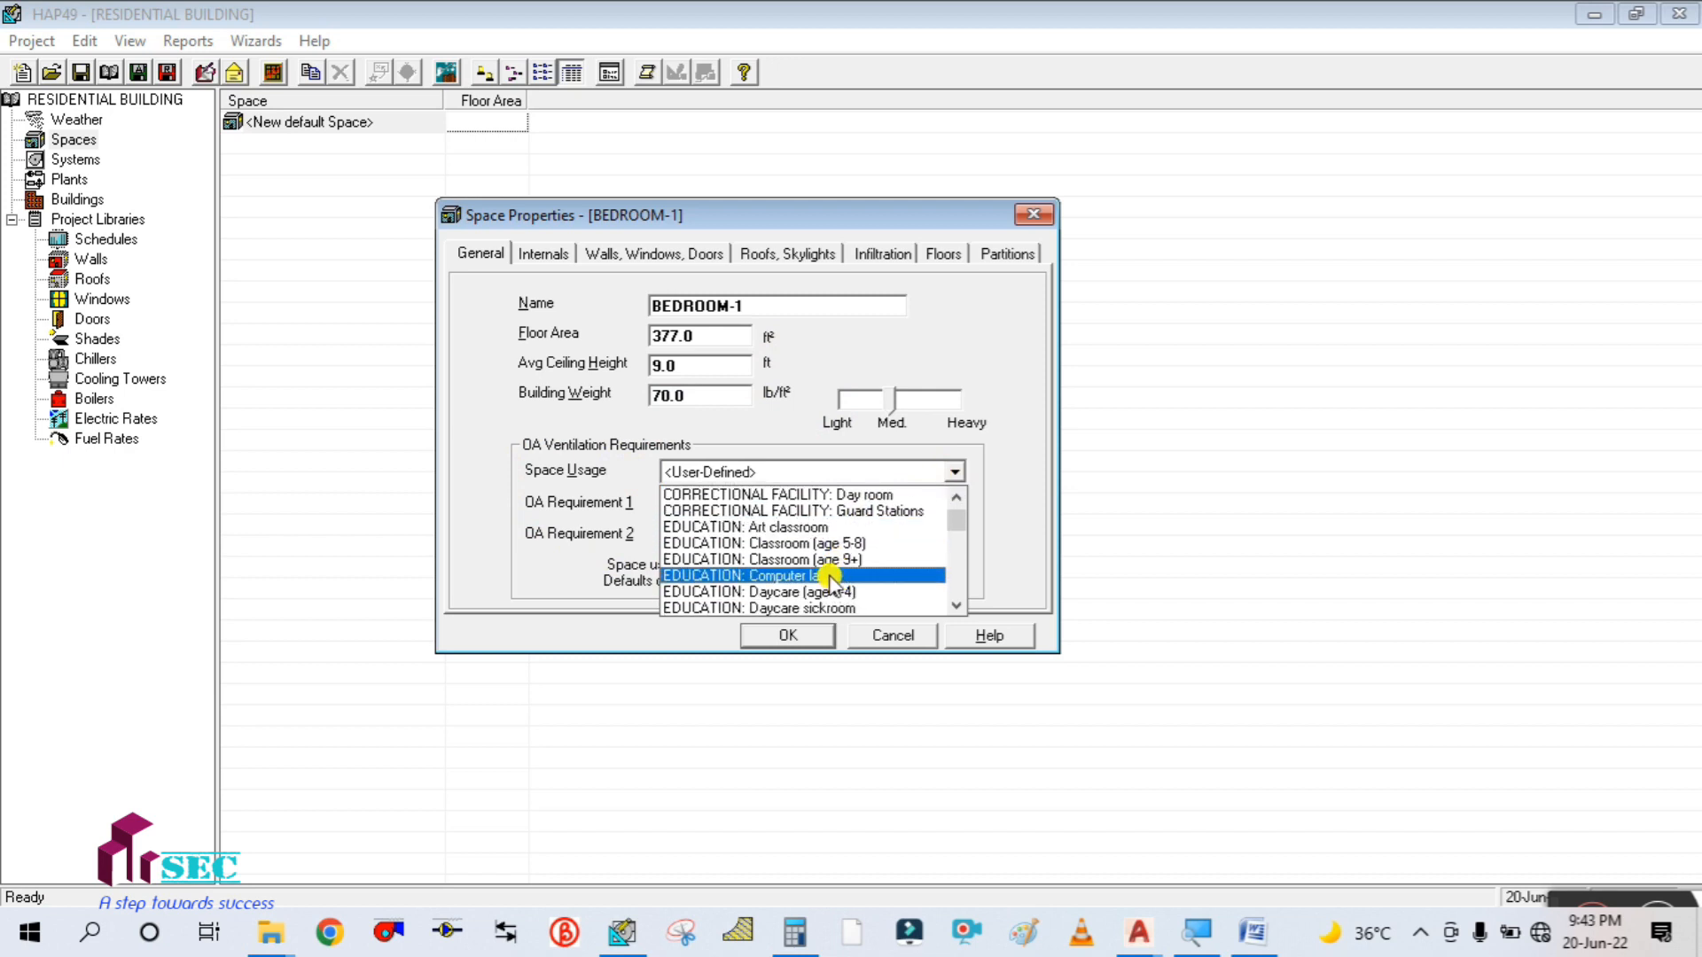
scroll(831, 581, "down", 4)
scroll(818, 564, "down", 3)
left_click(817, 564)
scroll(927, 469, "up", 3)
left_click(932, 469)
left_click(933, 469)
left_click(932, 470)
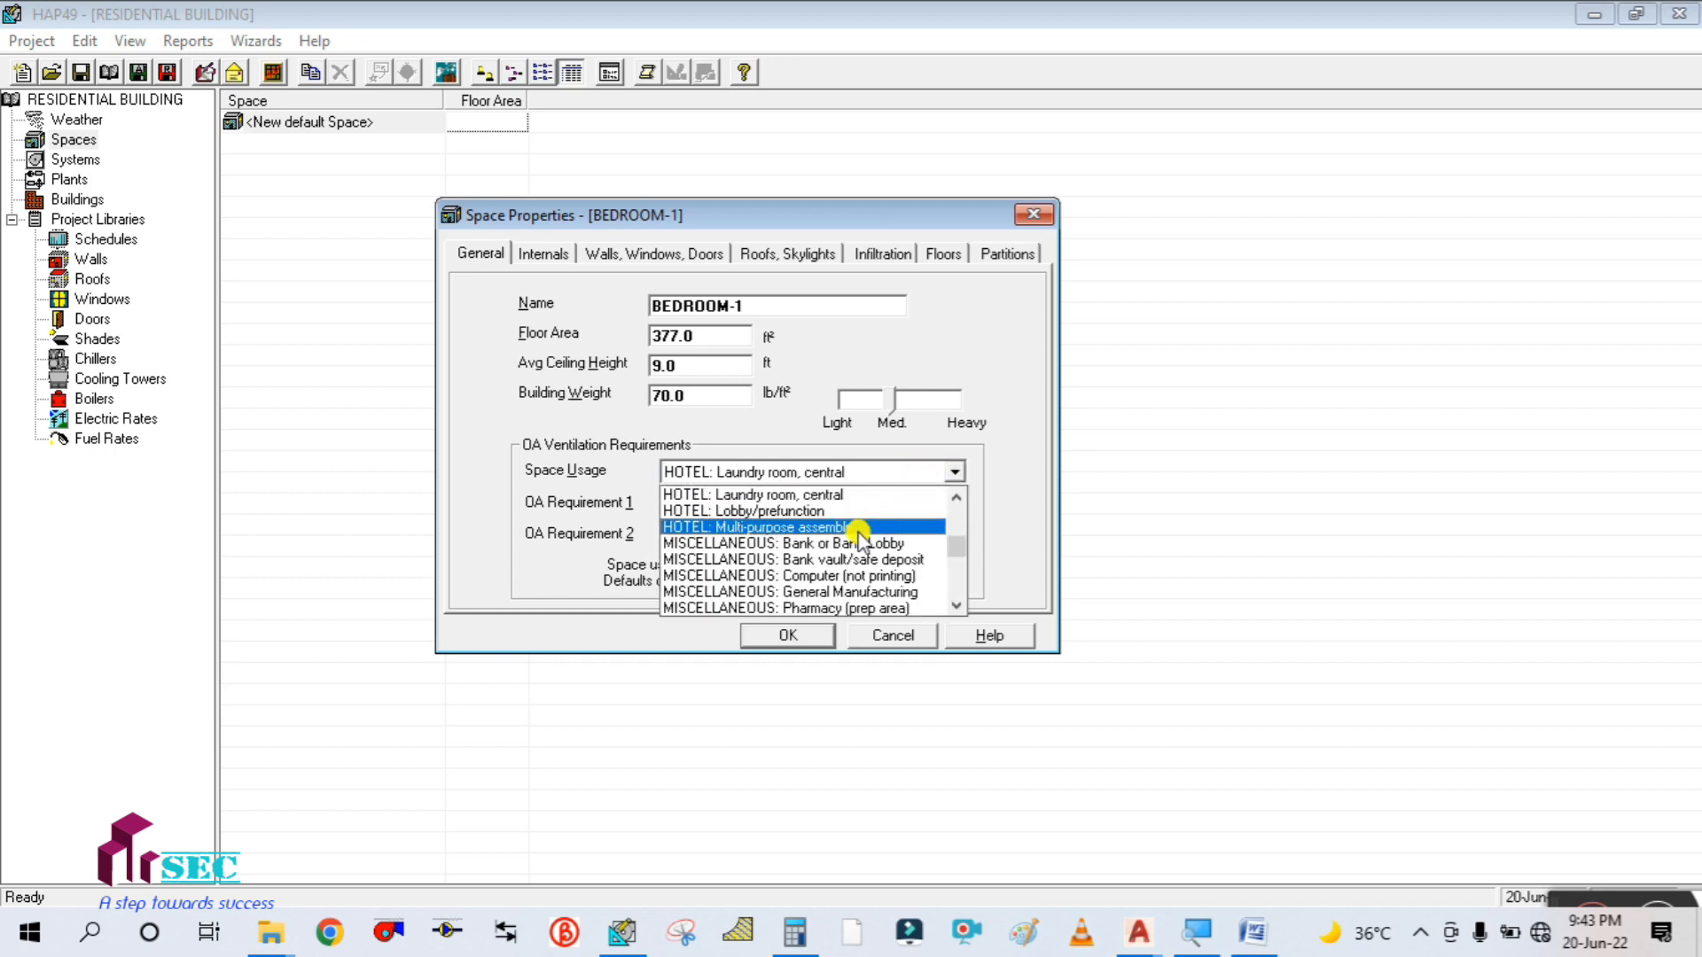
scroll(849, 536, "up", 2)
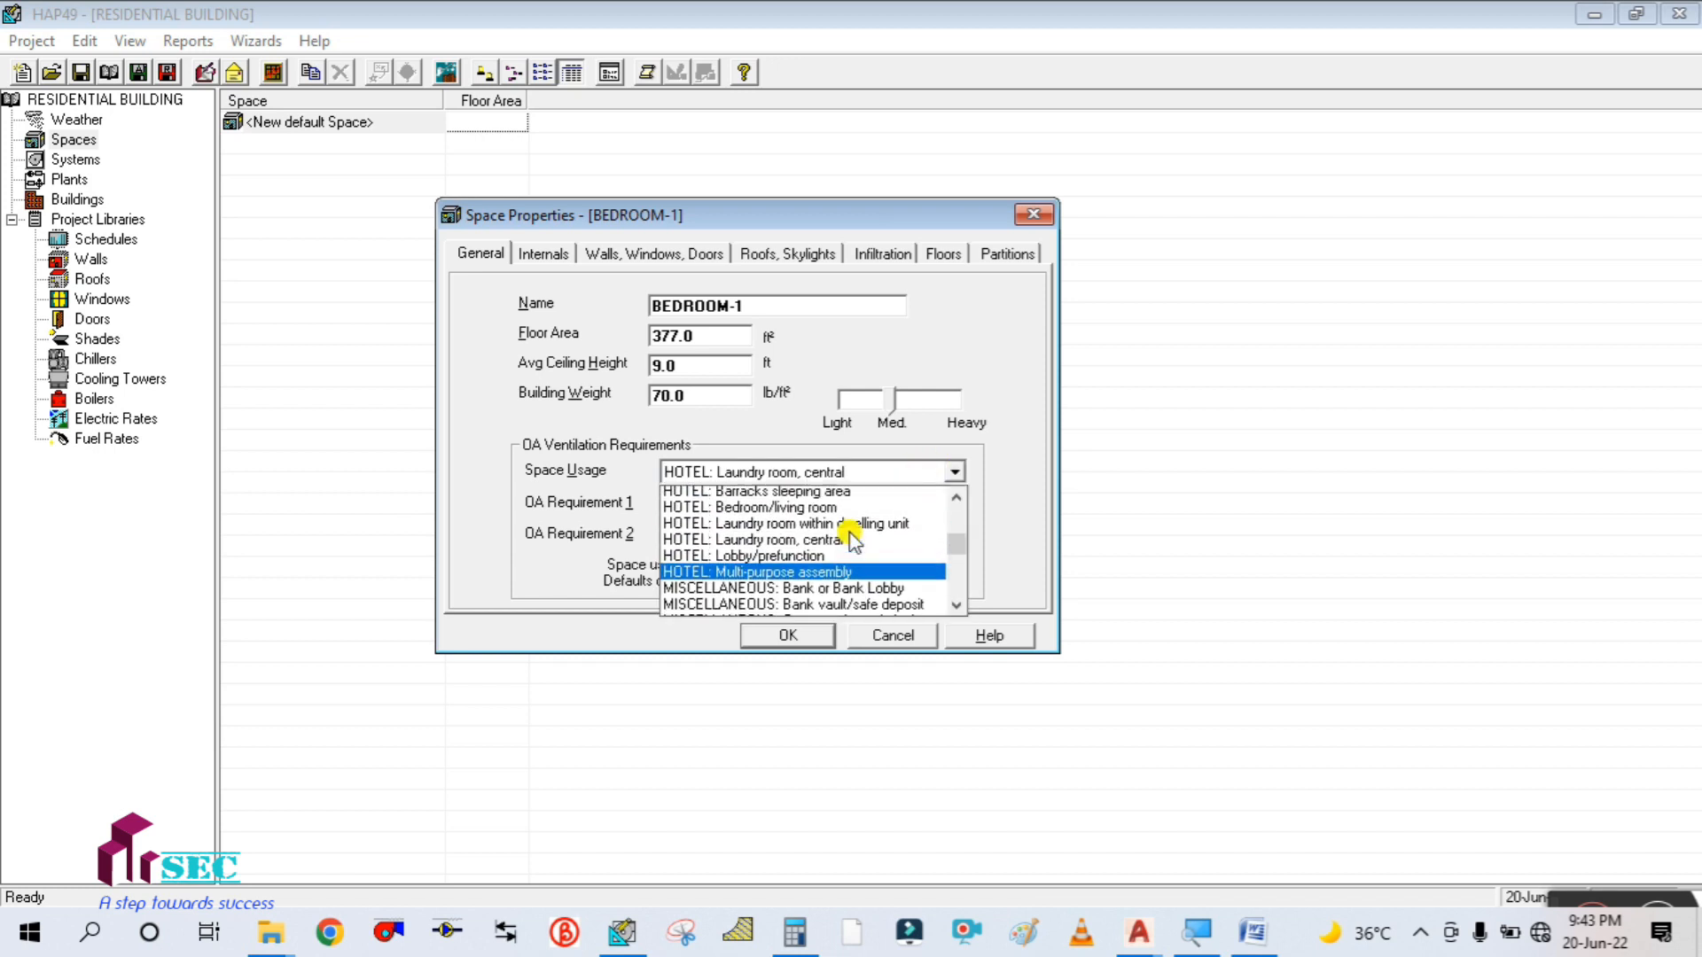
left_click(809, 512)
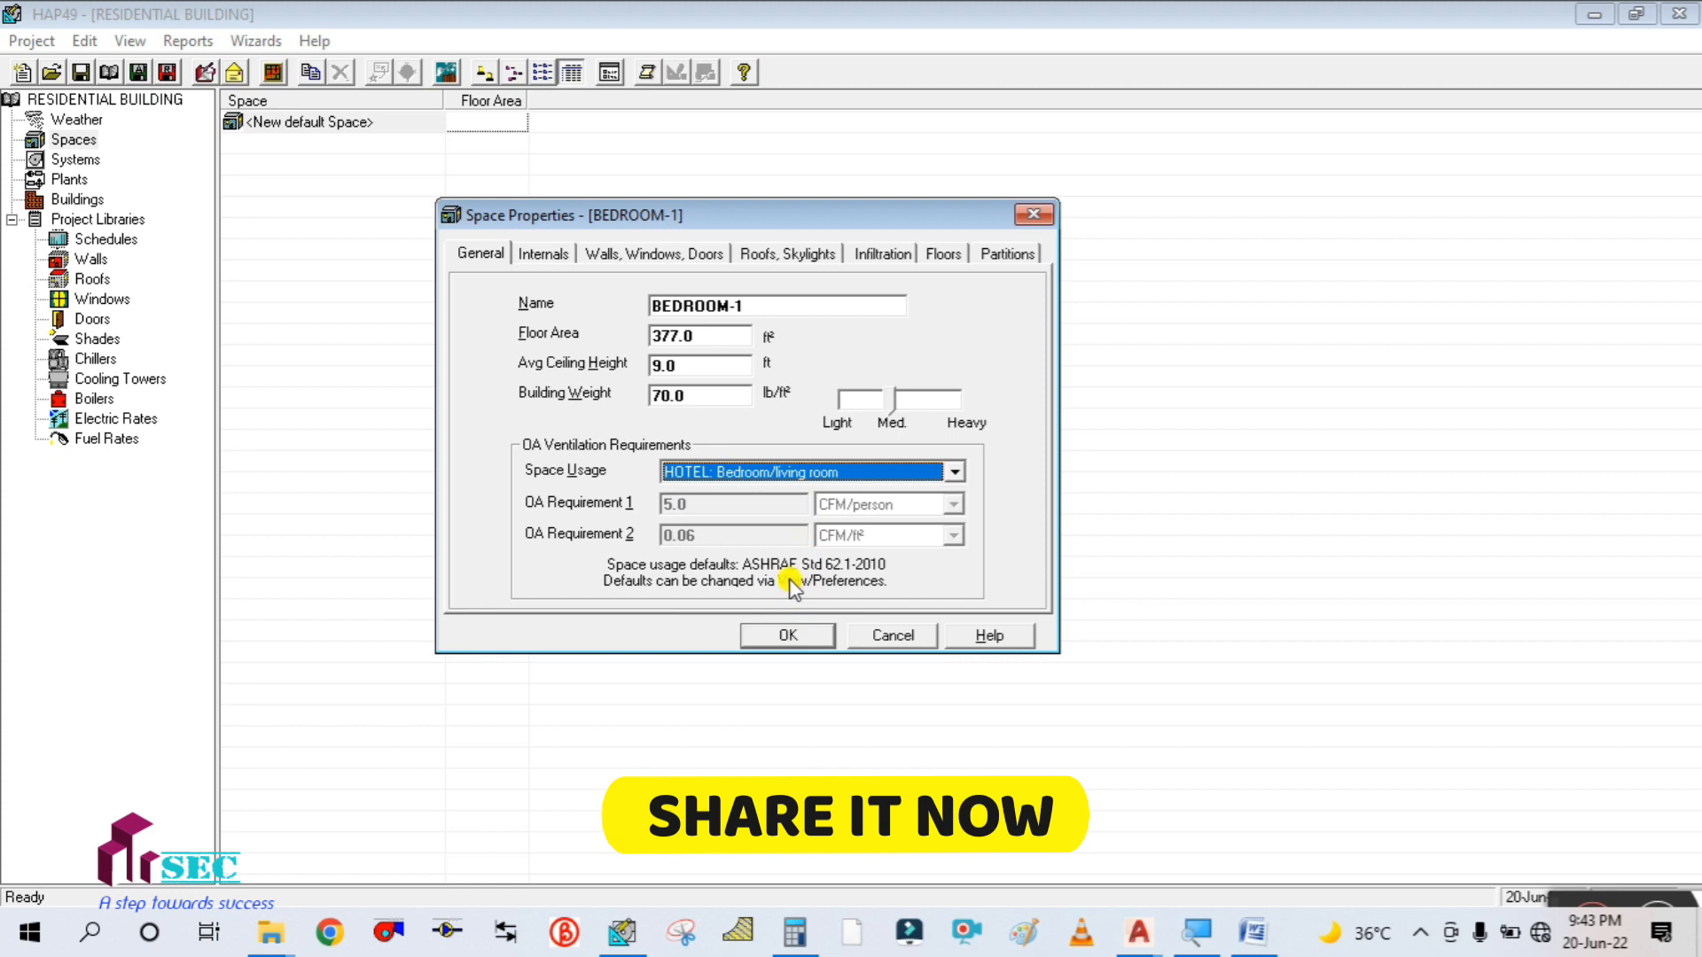
- Set the overhead lighting wattage in the internal loads of BEDROOM-1 to 1.4 W/ft²
left_click(535, 257)
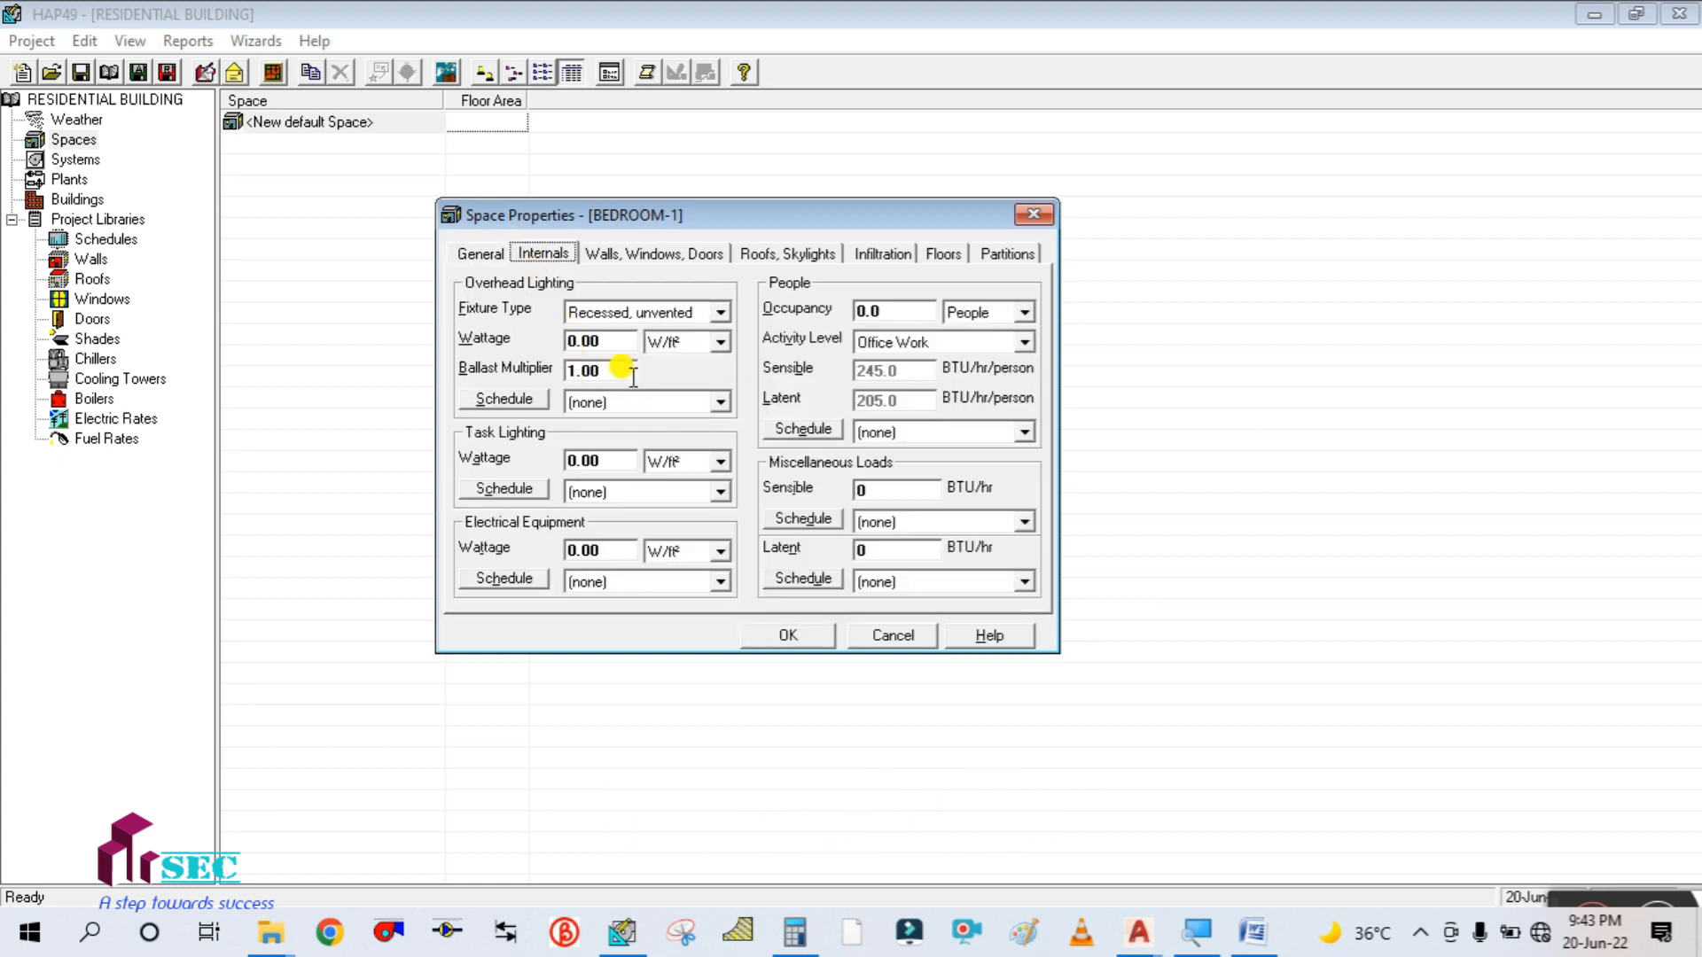
left_click(610, 341)
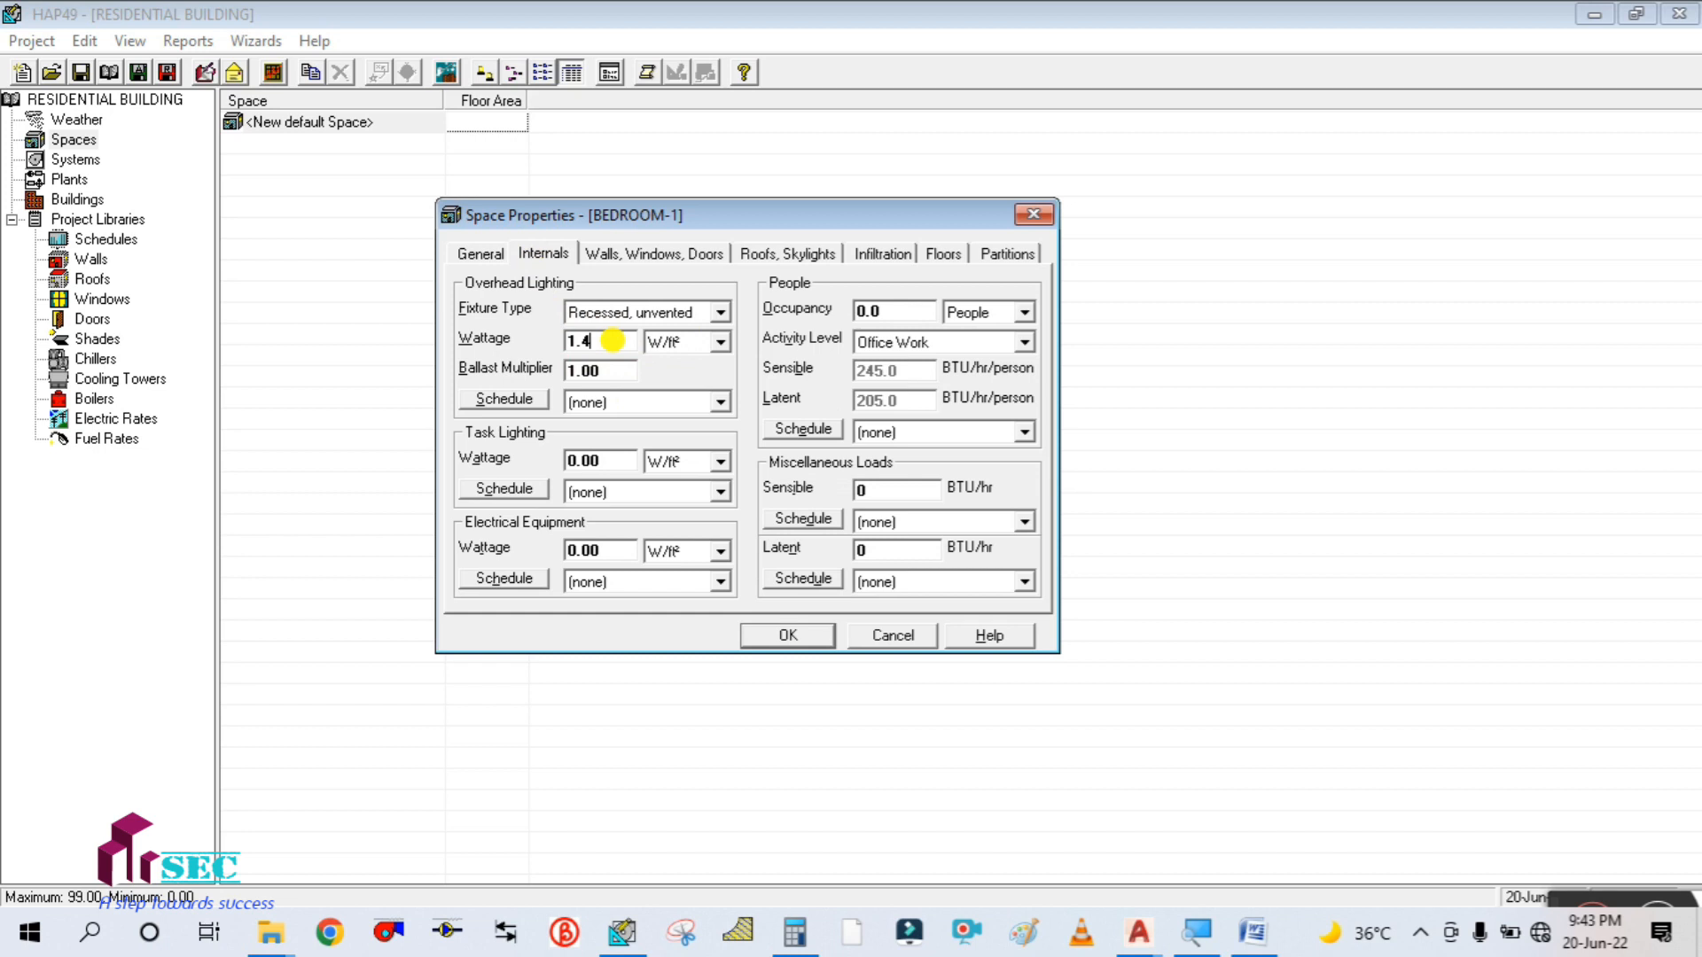
left_click(633, 405)
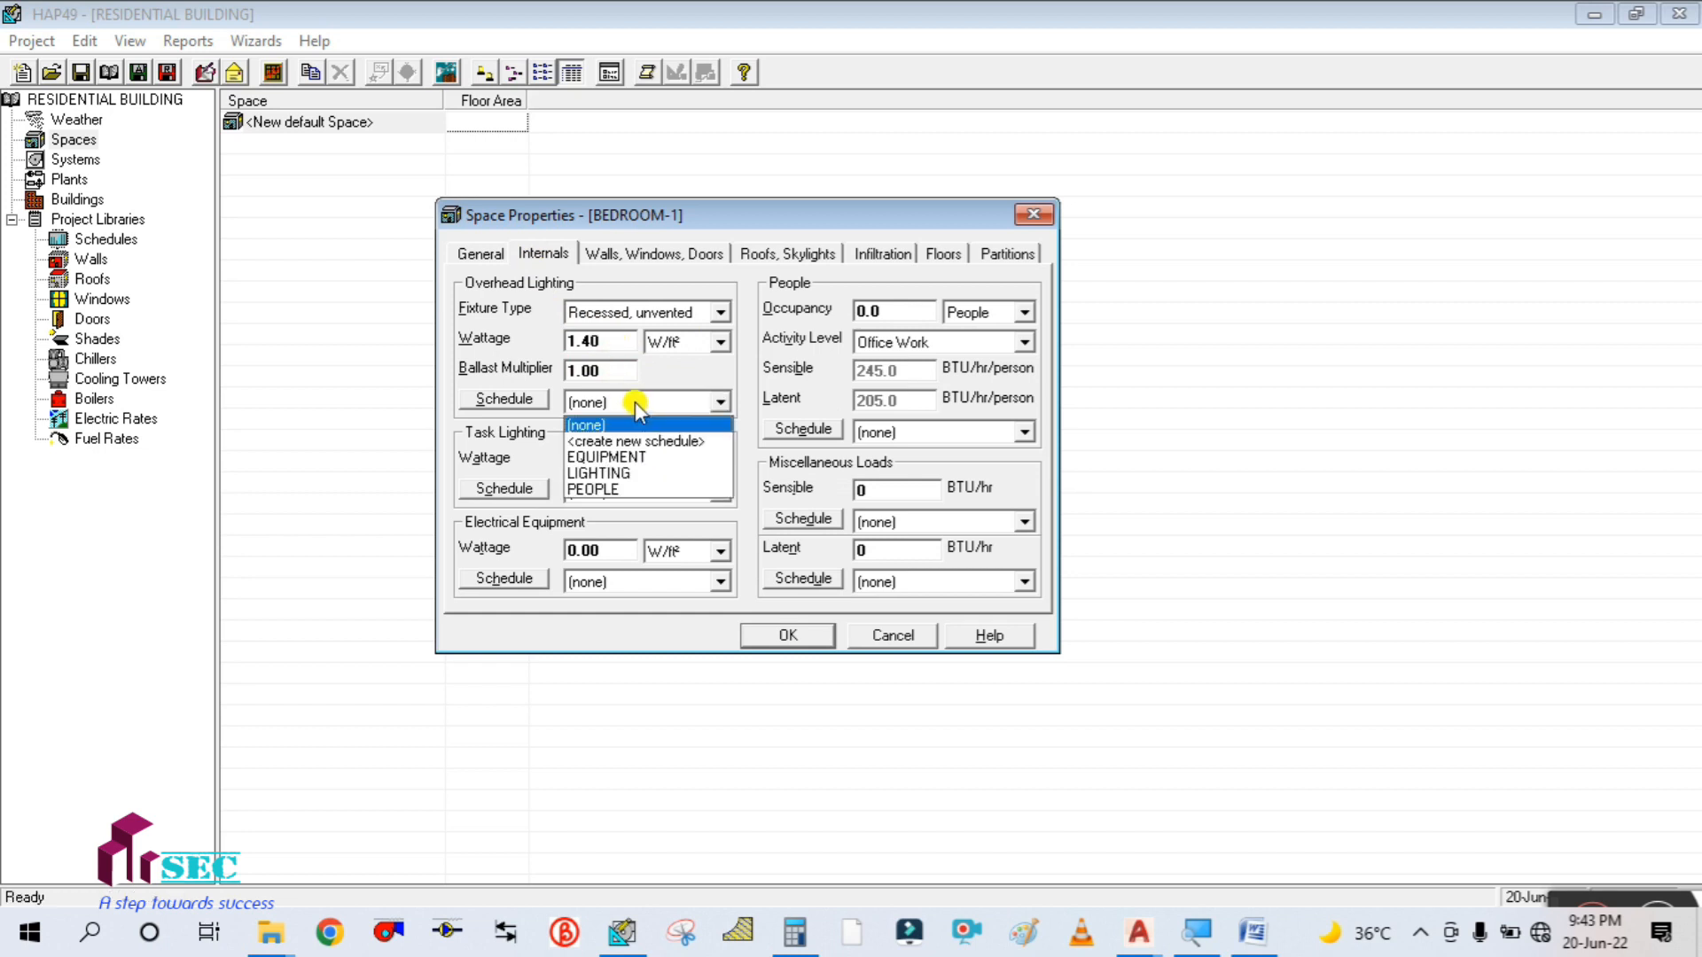
left_click(633, 404)
left_click(512, 400)
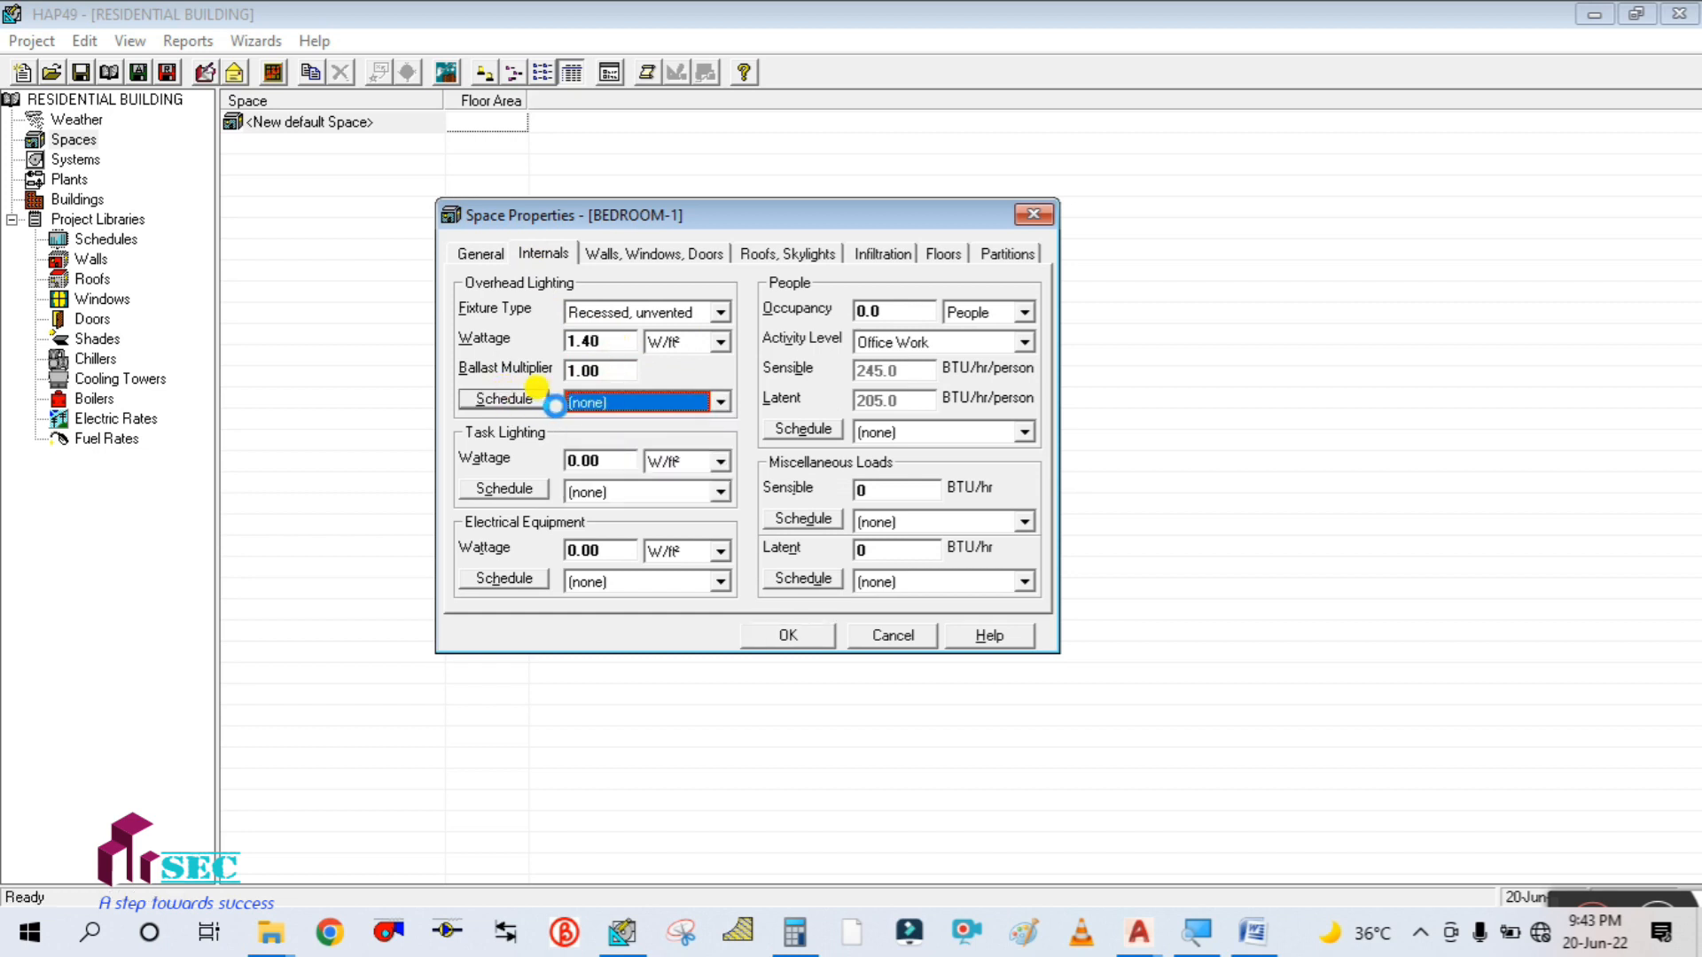
left_click(897, 649)
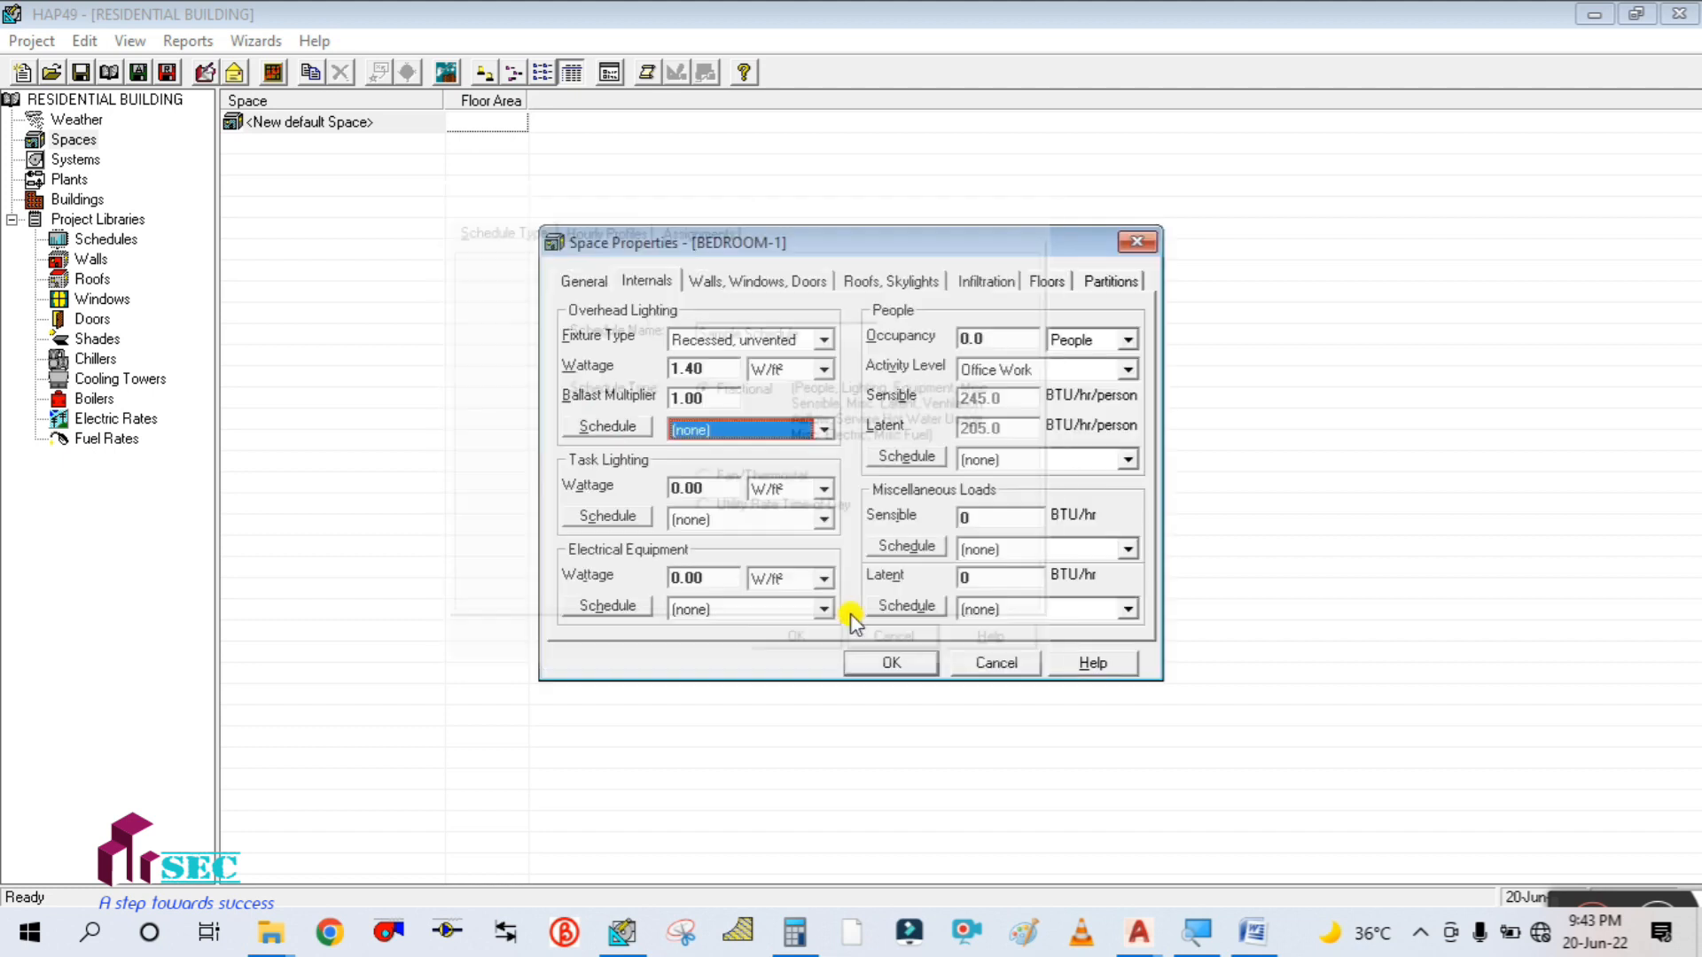
- Assign the LIGHTING schedule to the overhead lighting of BEDROOM-1
left_click(821, 430)
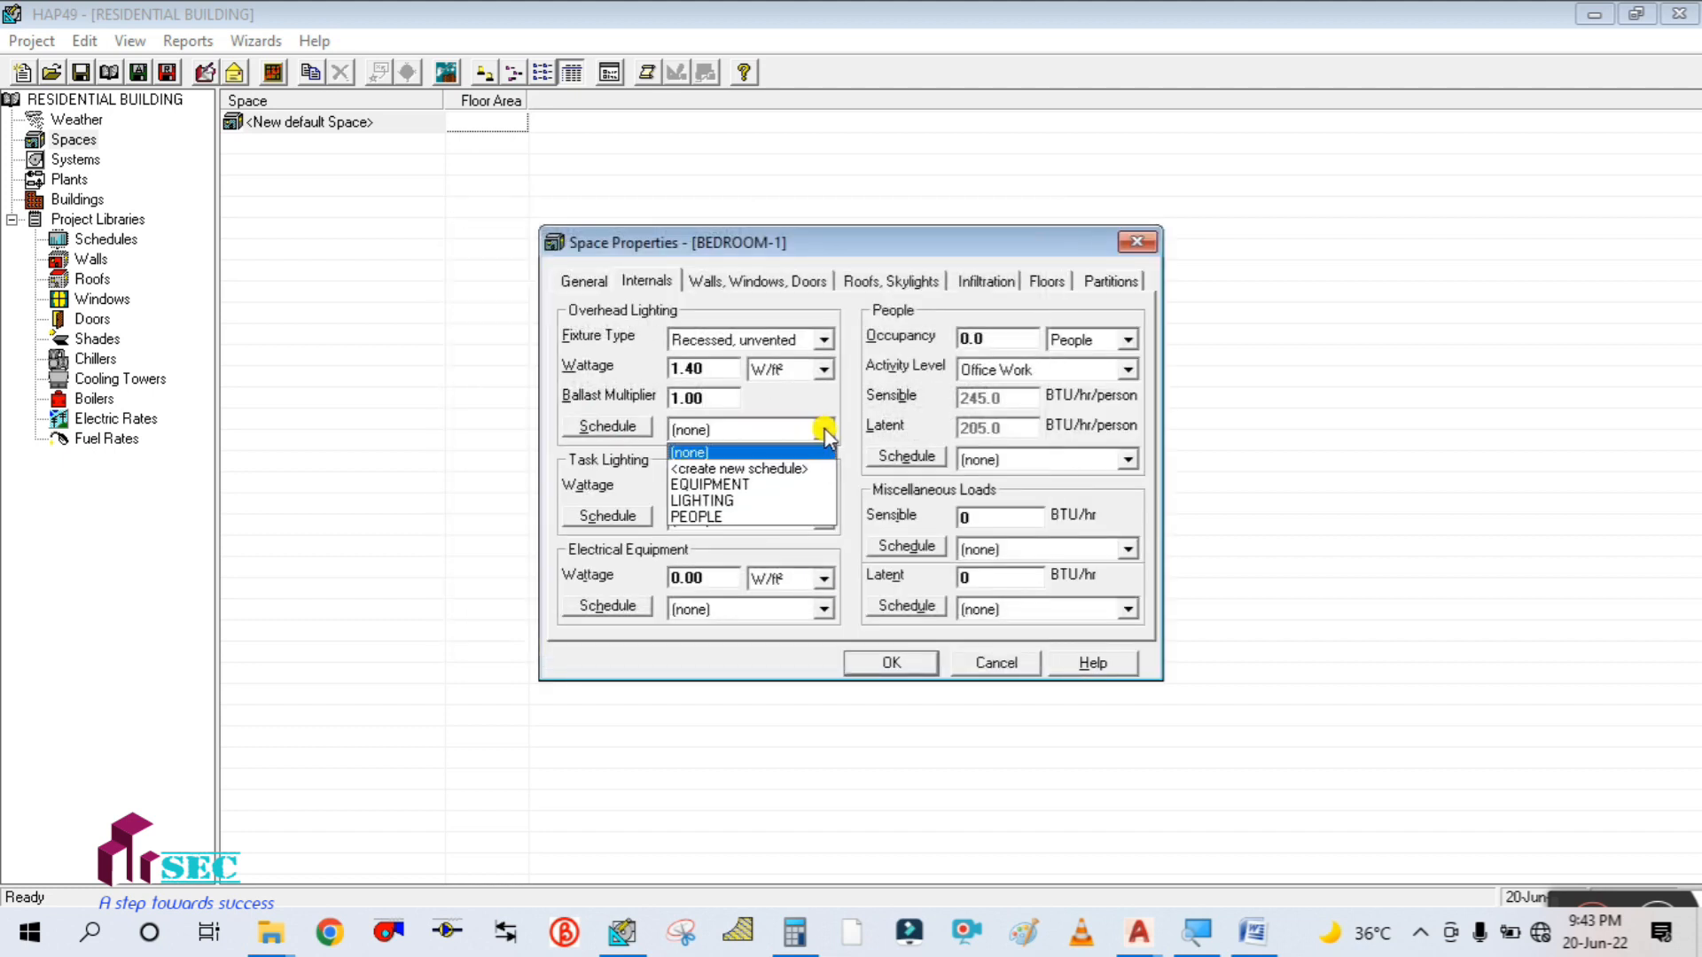
left_click(824, 432)
left_click(824, 432)
left_click(736, 500)
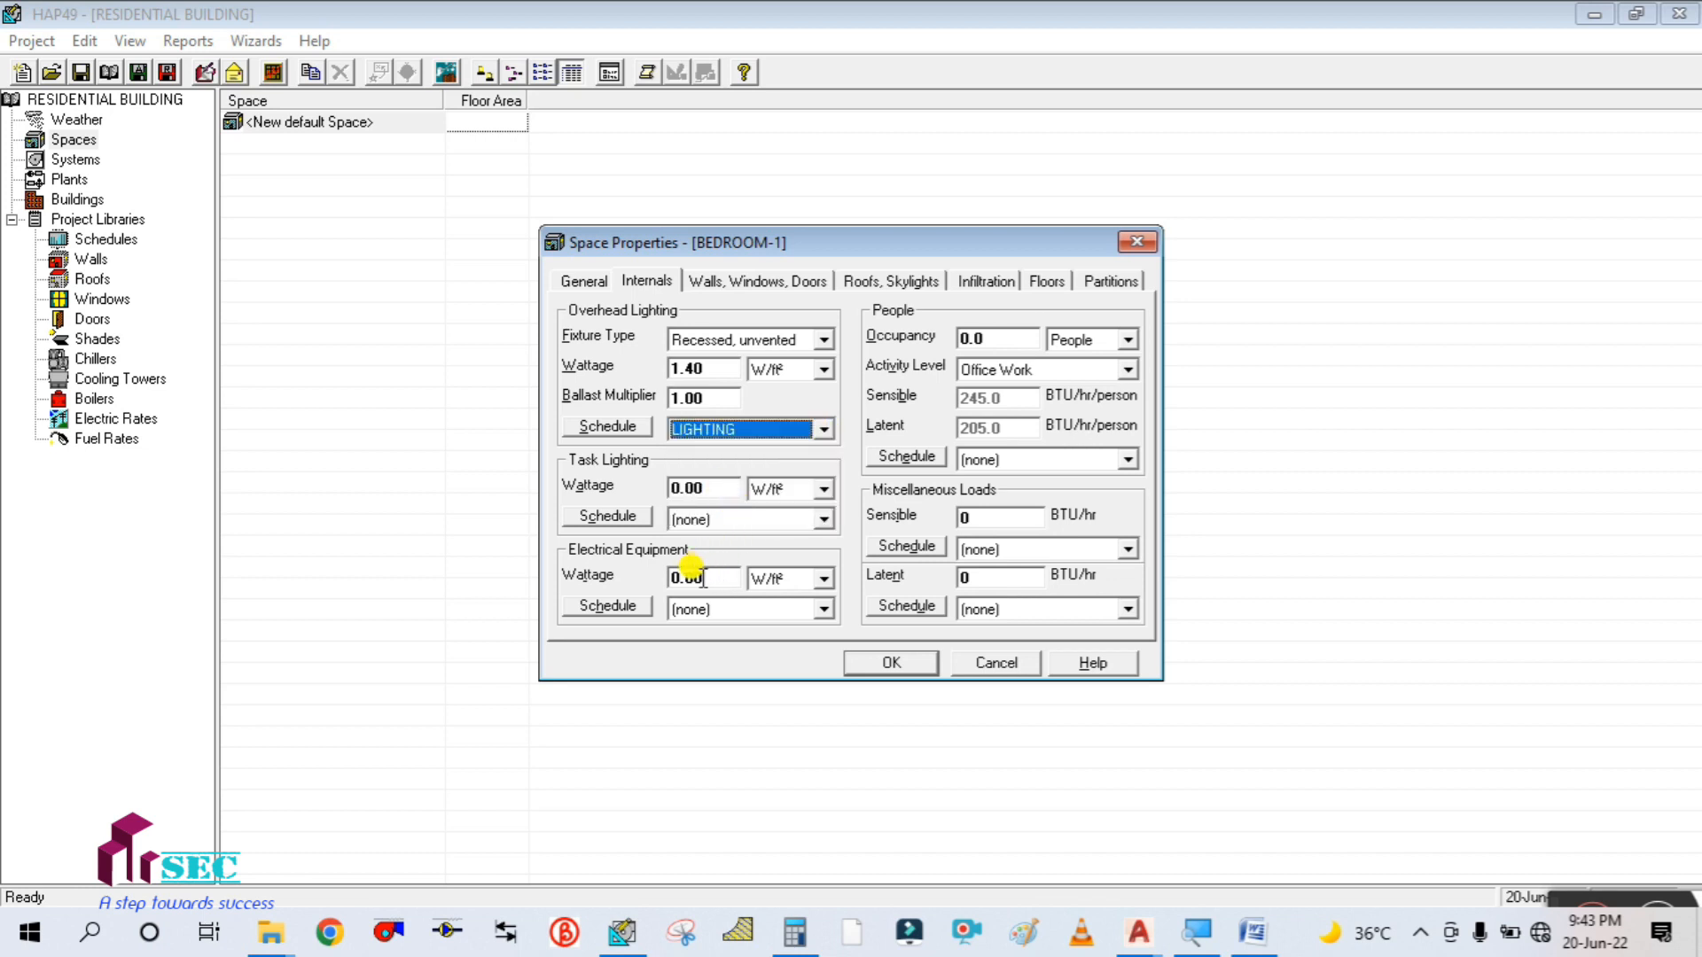
- Set the electrical equipment wattage to 1.2 W/ft² and assign the EQUIPMENT schedule to it
left_click(718, 577)
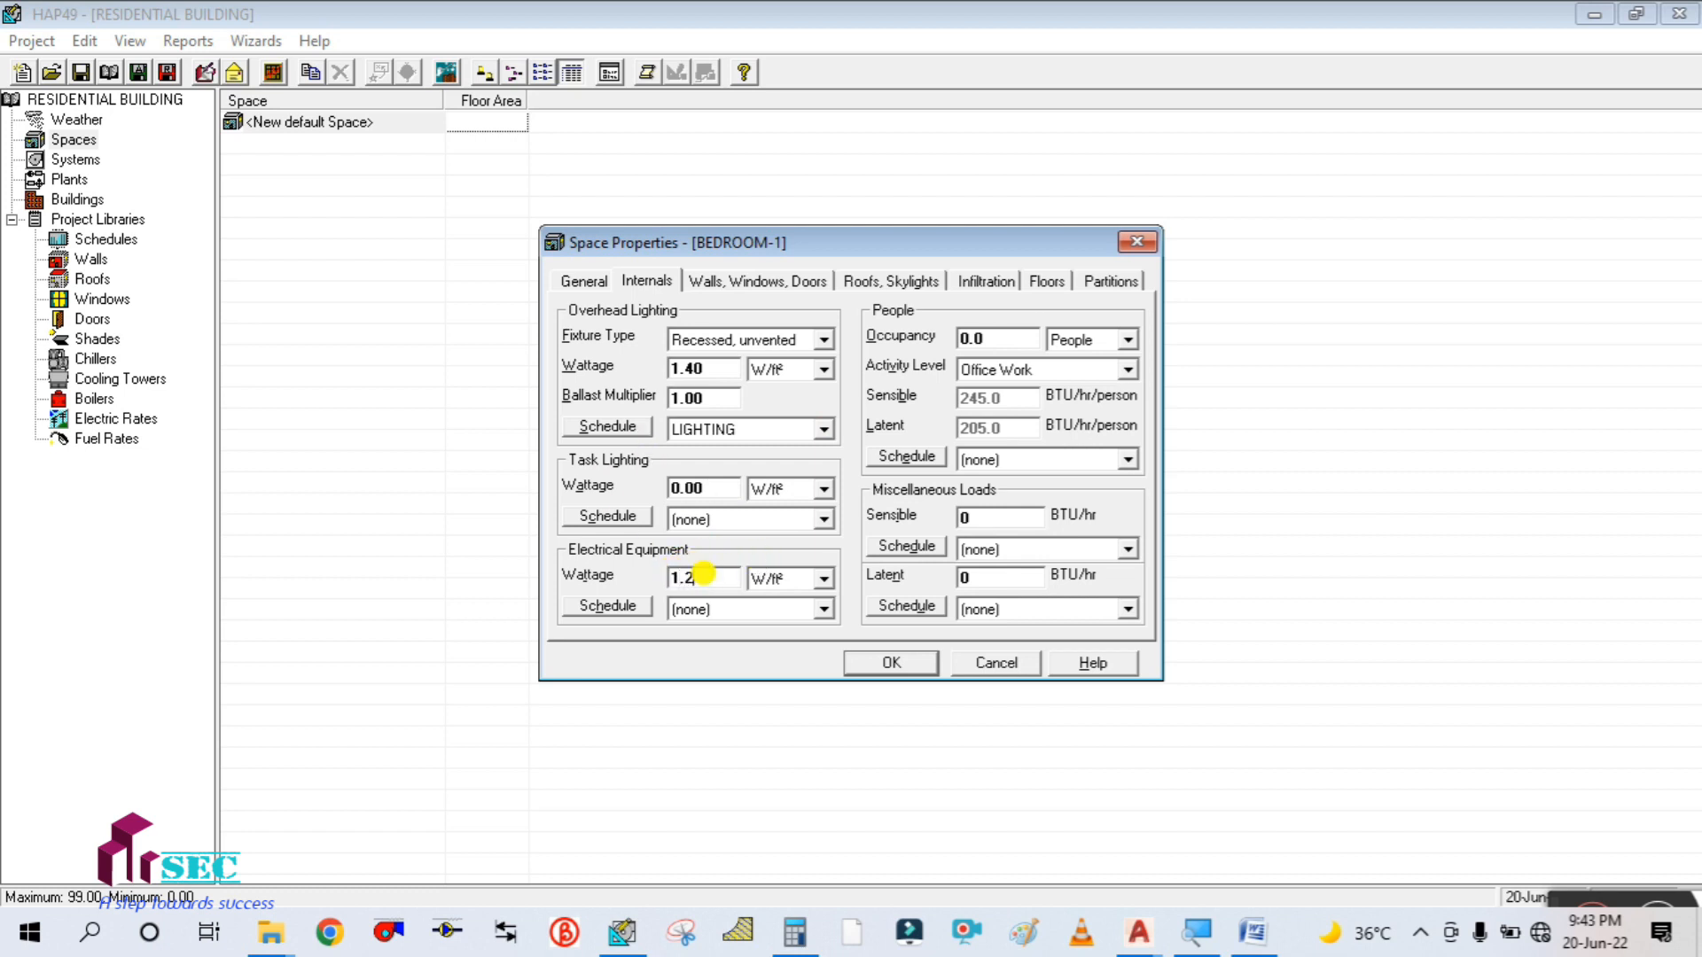
left_click(821, 610)
left_click(762, 660)
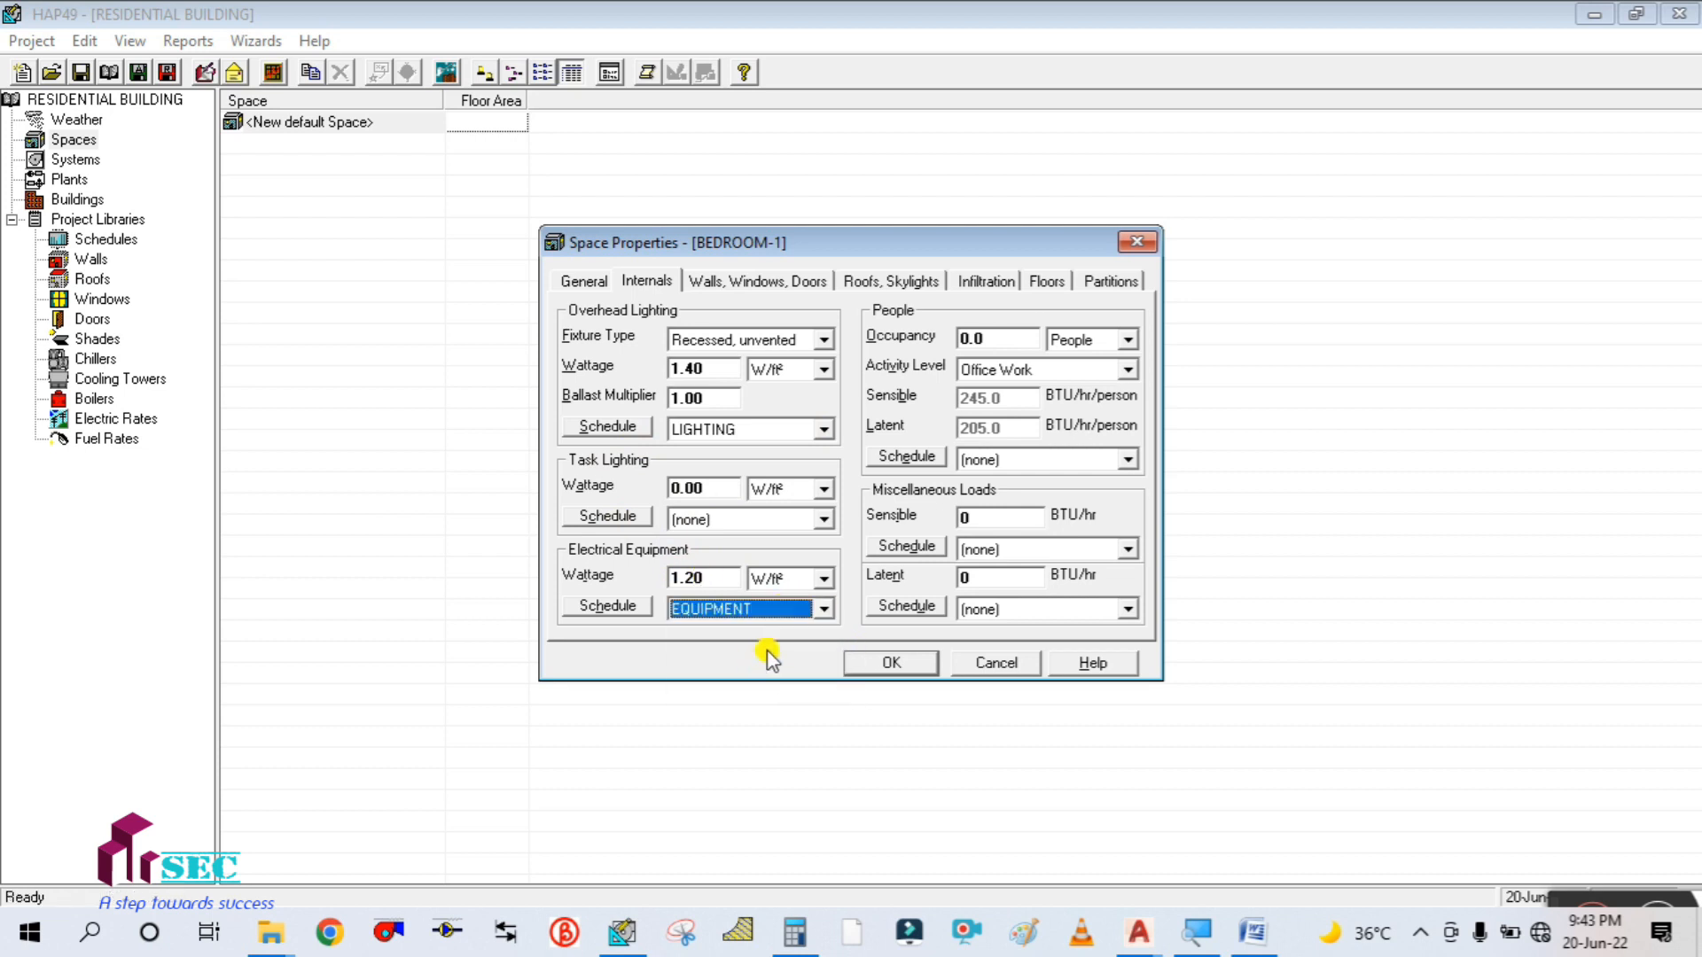
- Define the people load with an occupancy of 2 people, the Seated at Rest activity level and the PEOPLE schedule
left_click(1019, 340)
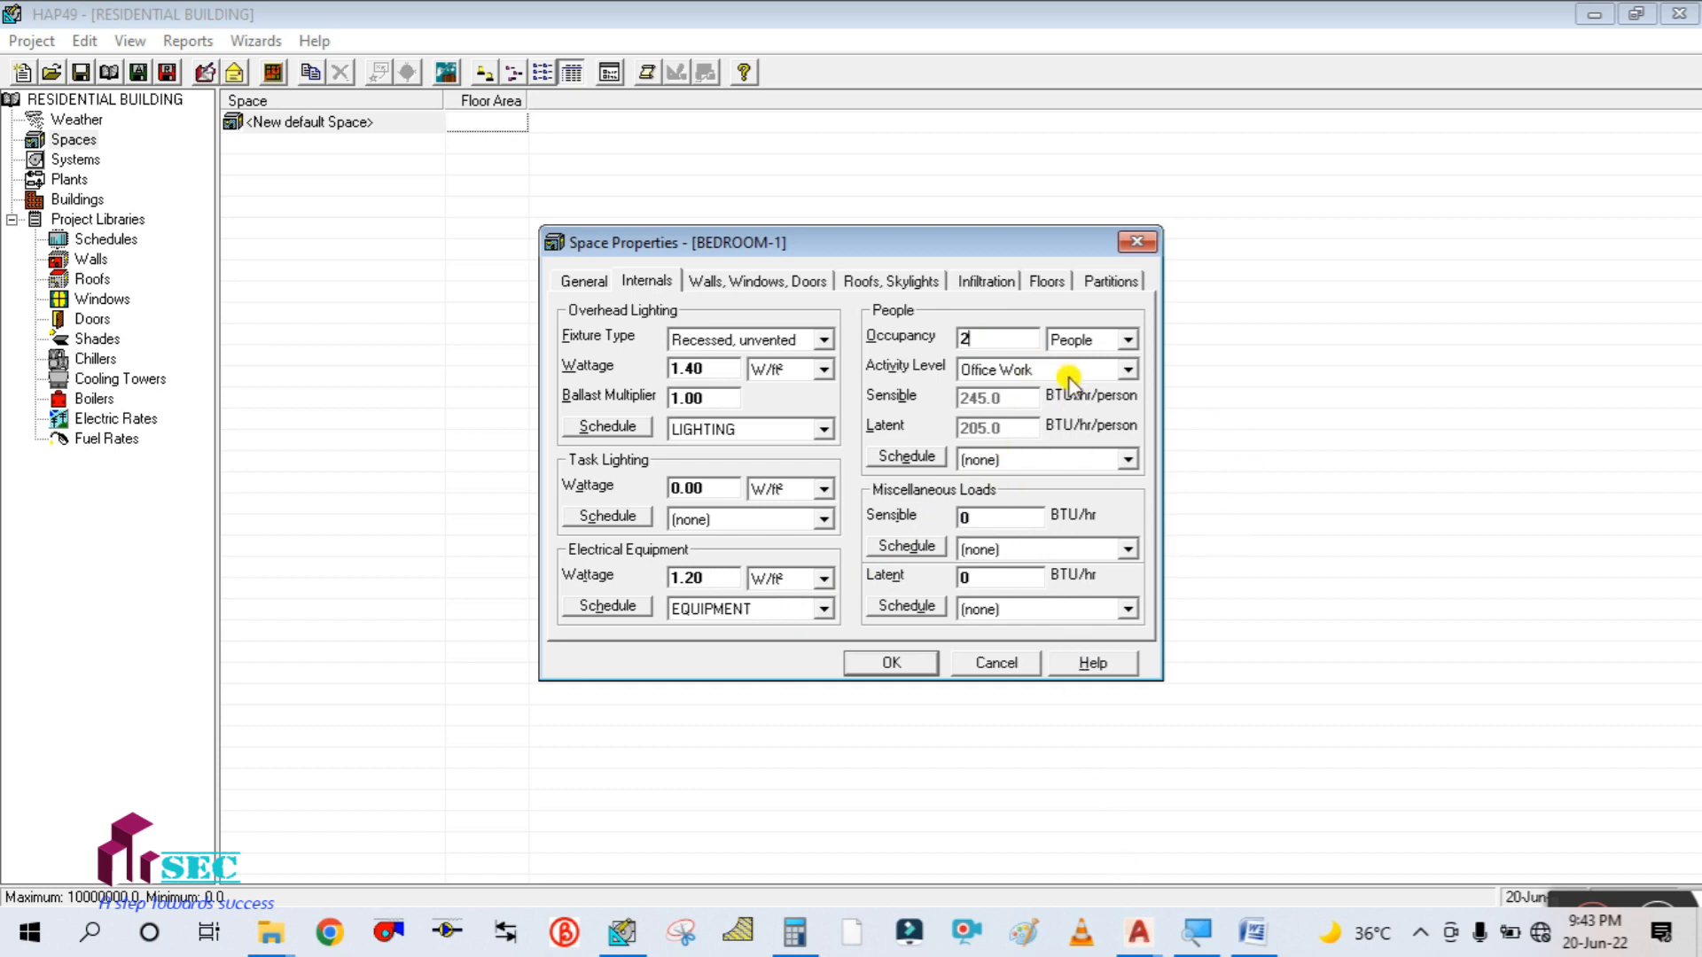
left_click_drag(976, 239, 1025, 221)
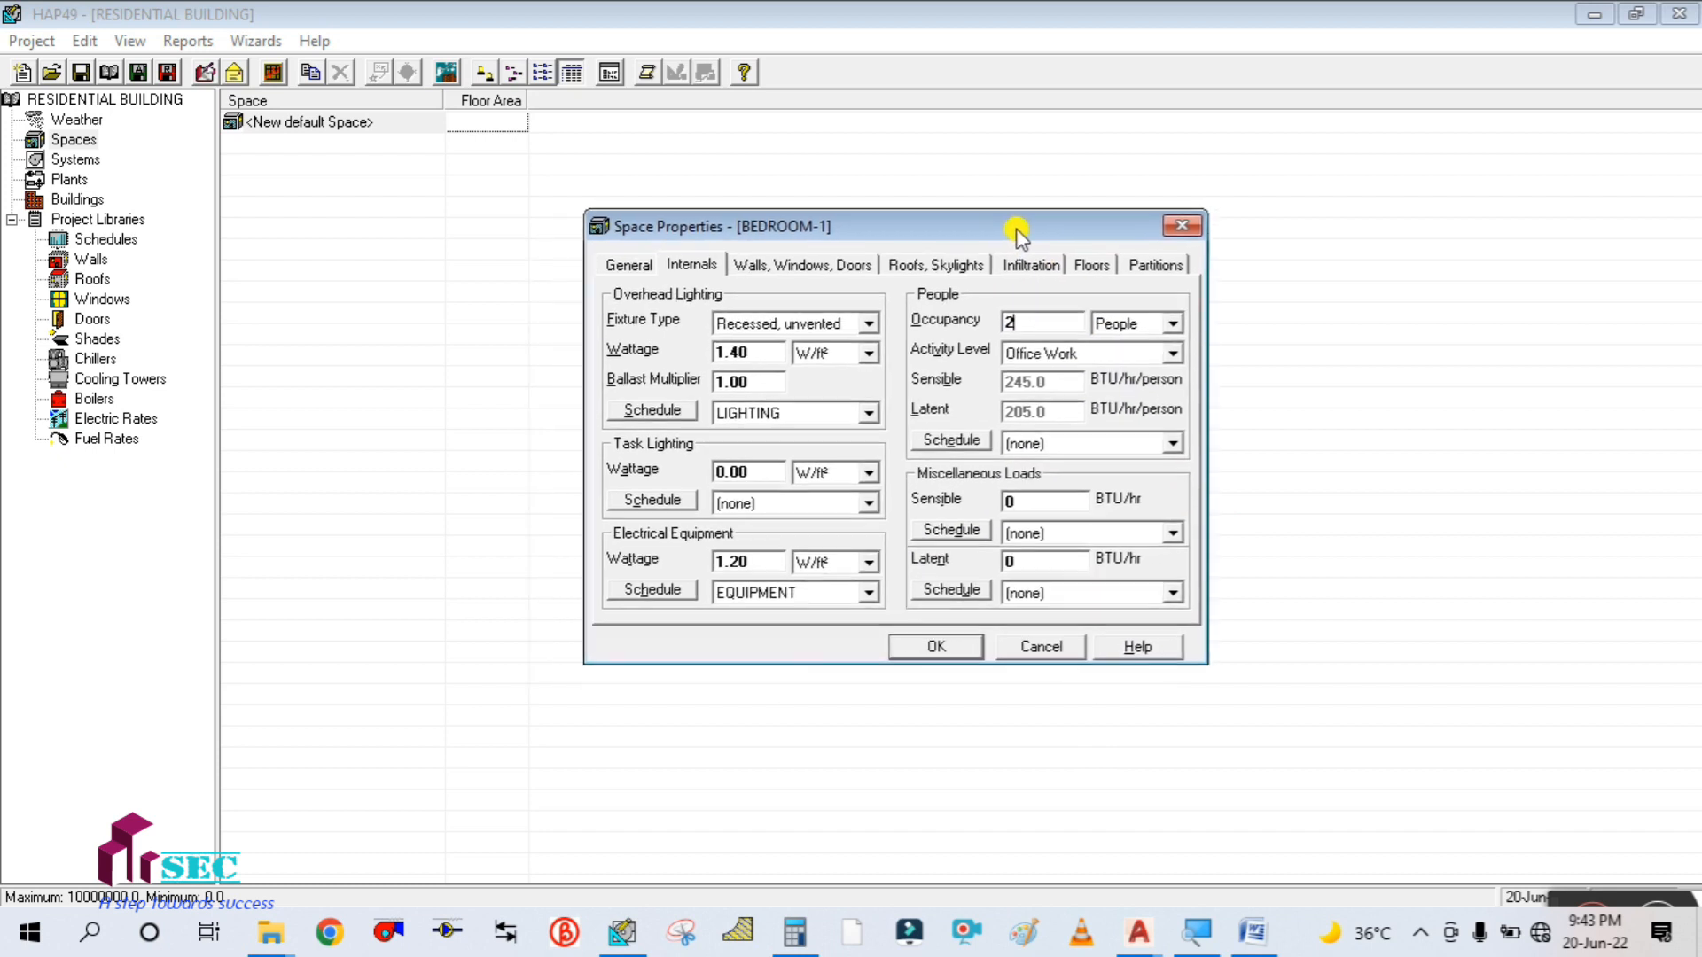
left_click(1170, 352)
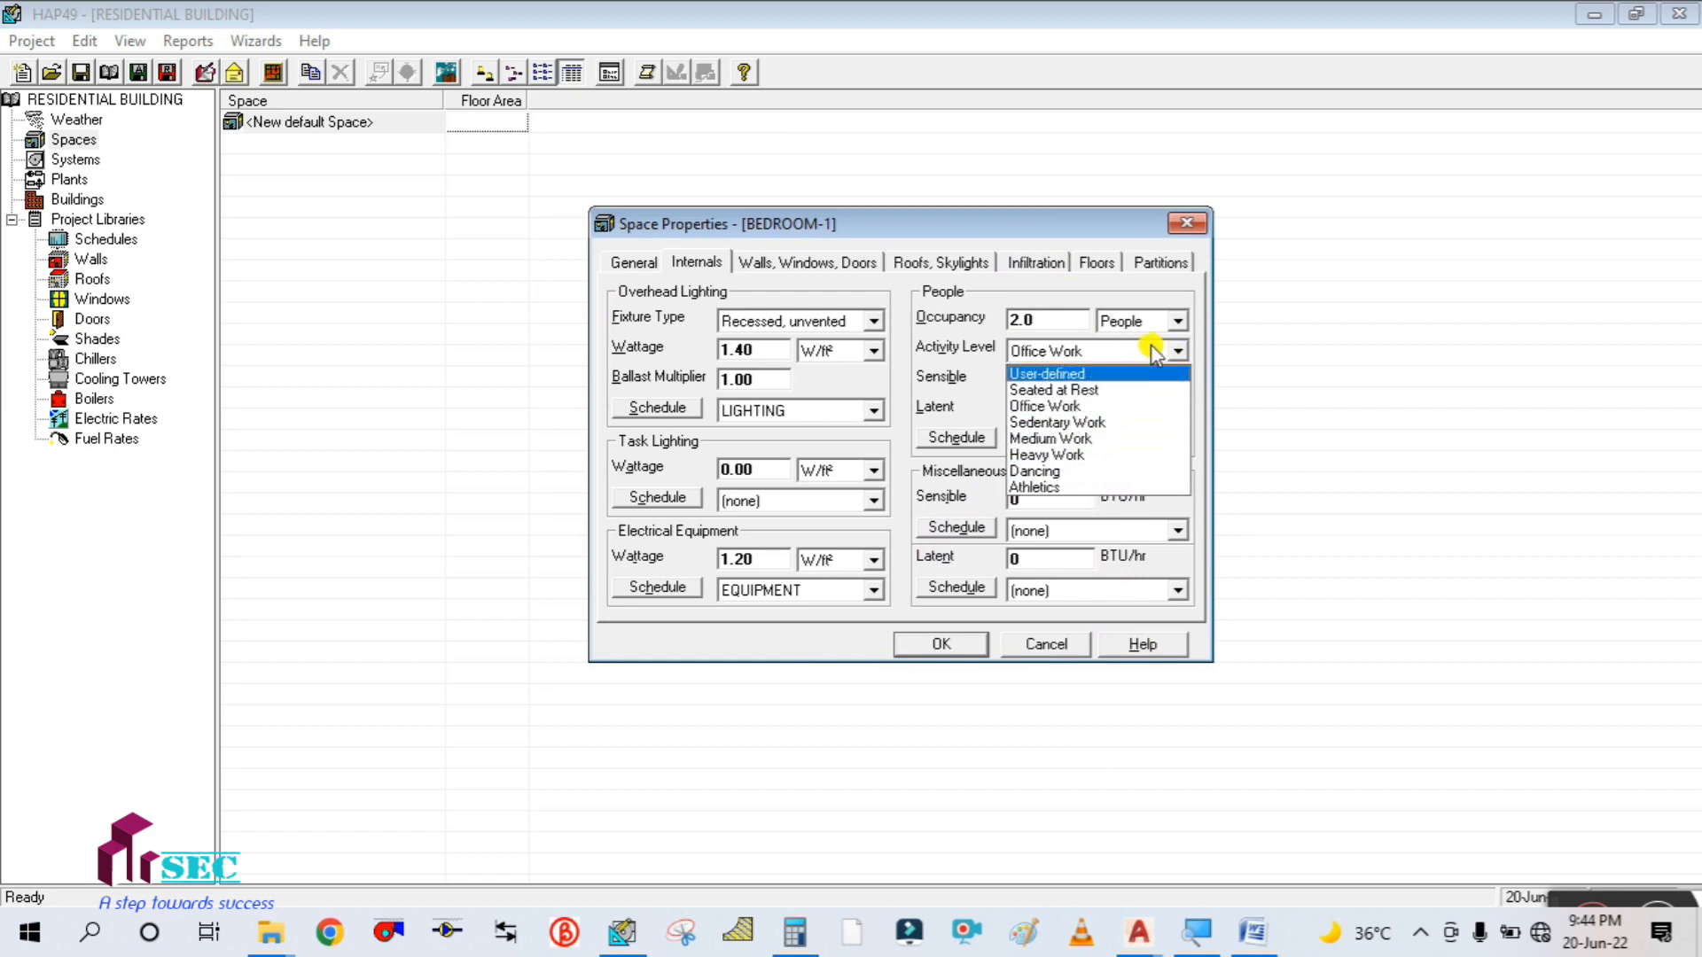
left_click(1089, 391)
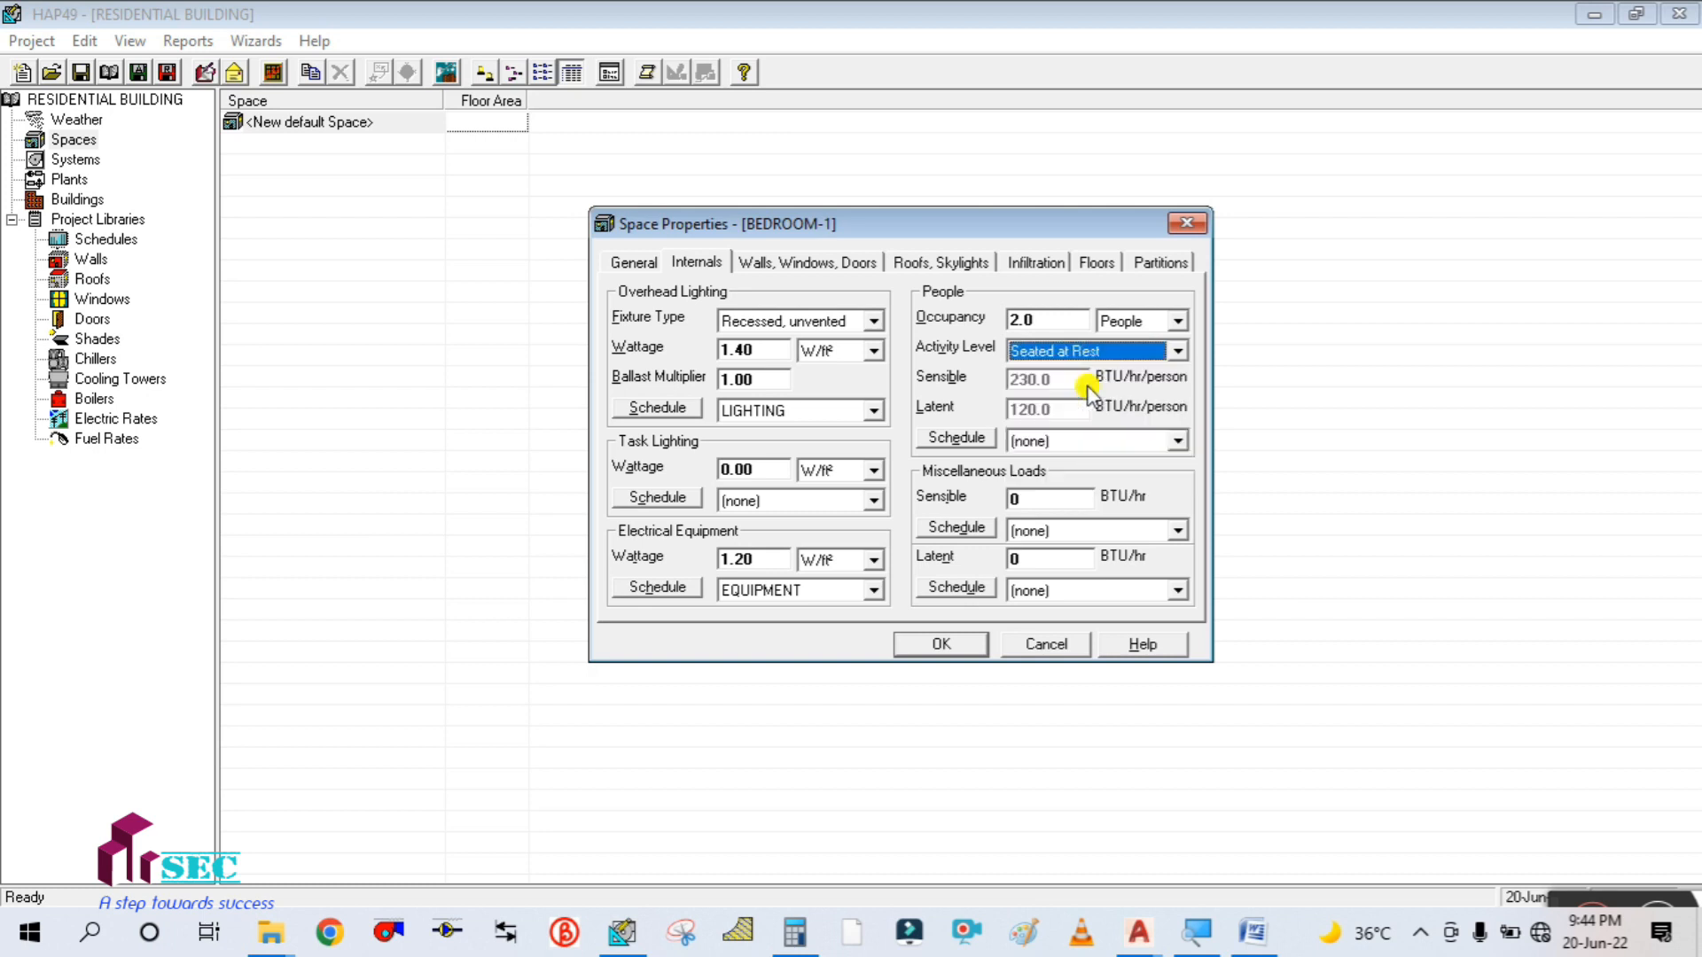
left_click(1153, 442)
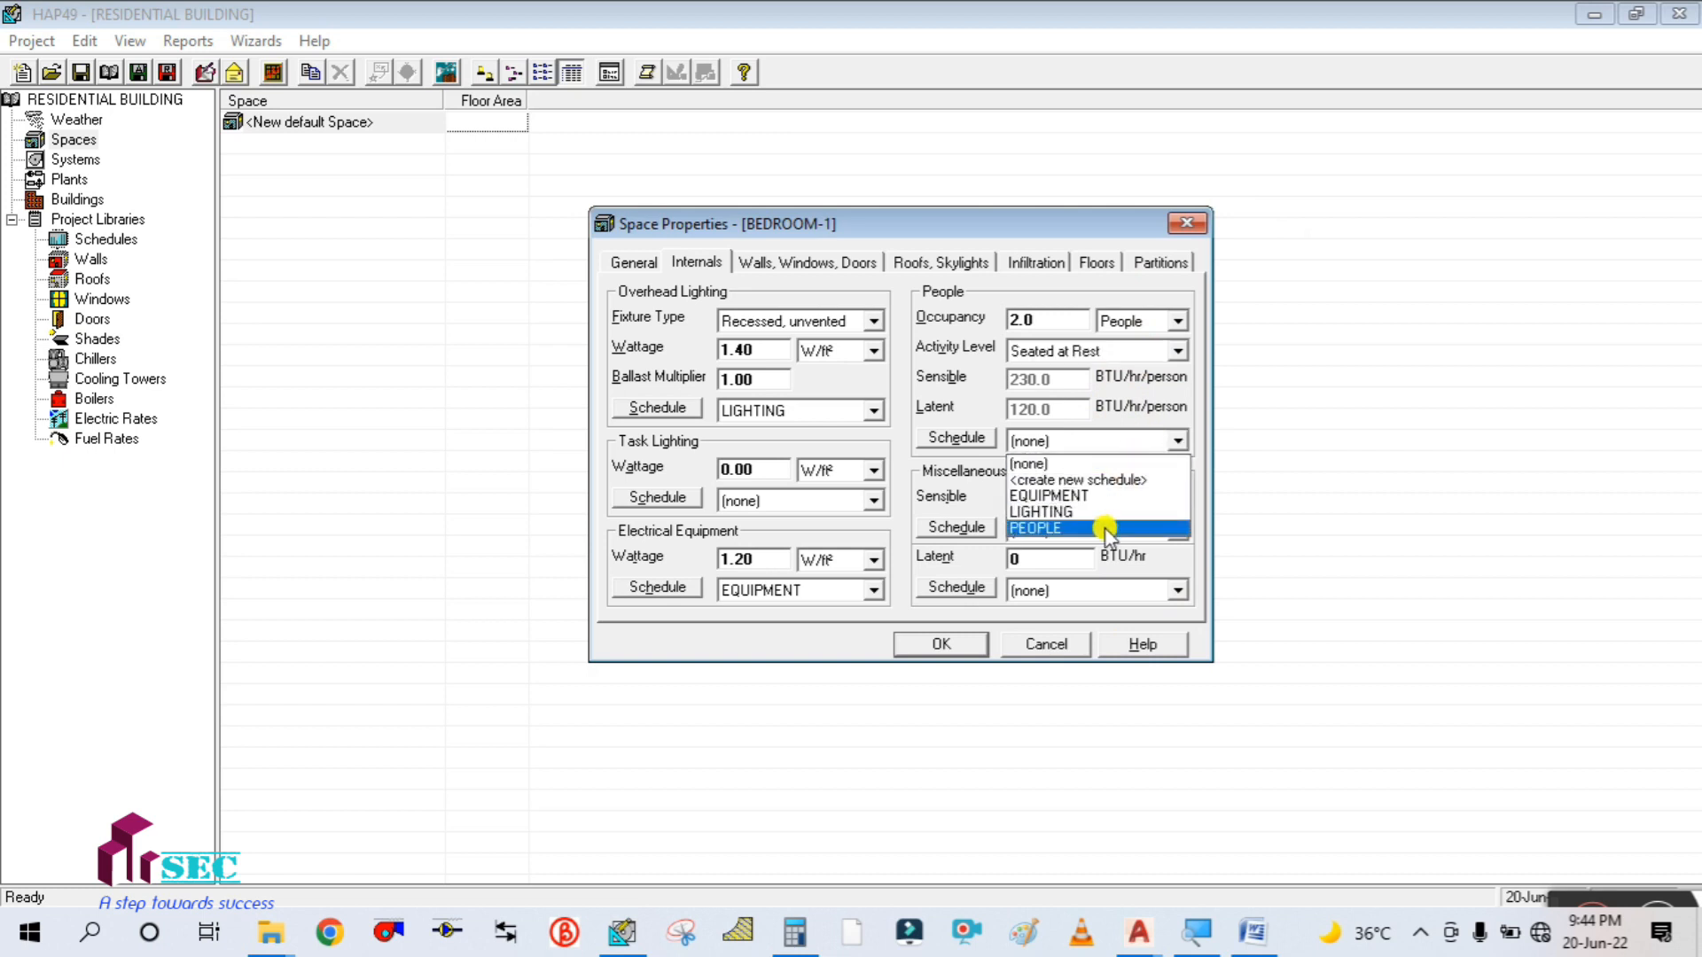
left_click(1108, 529)
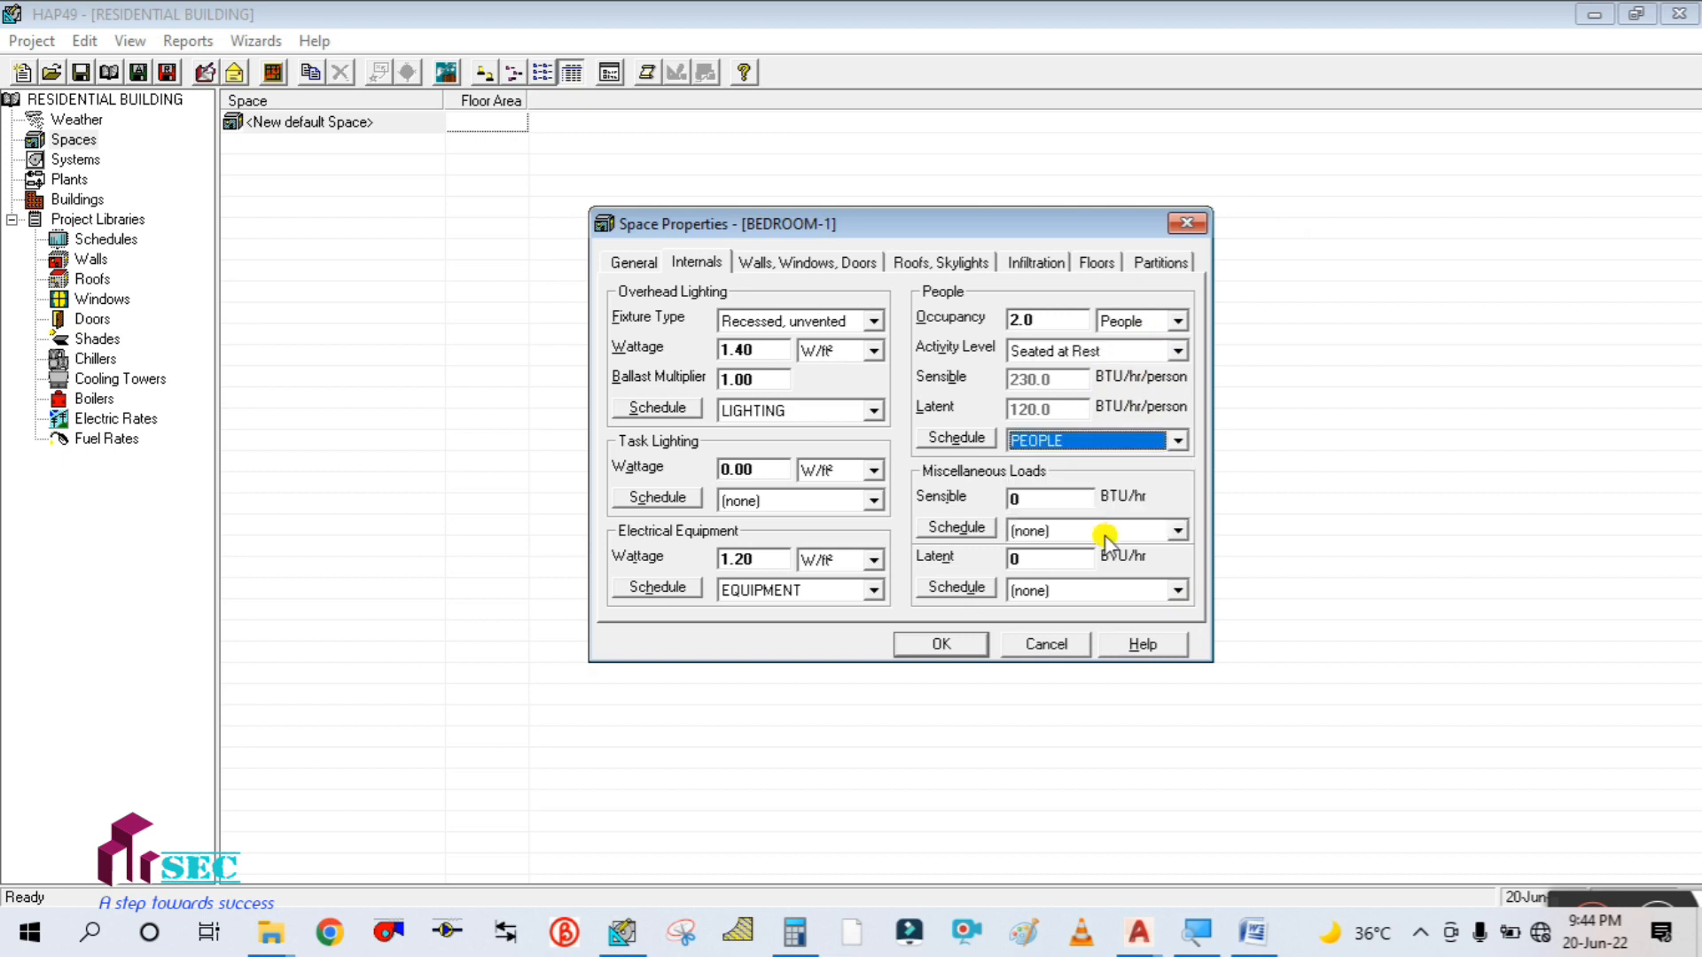
- Open the wall, window and door inputs of BEDROOM-1, and switch to AutoCAD to view the bedroom layout in the CIVIL PLAN PRACTICE drawing
left_click(773, 264)
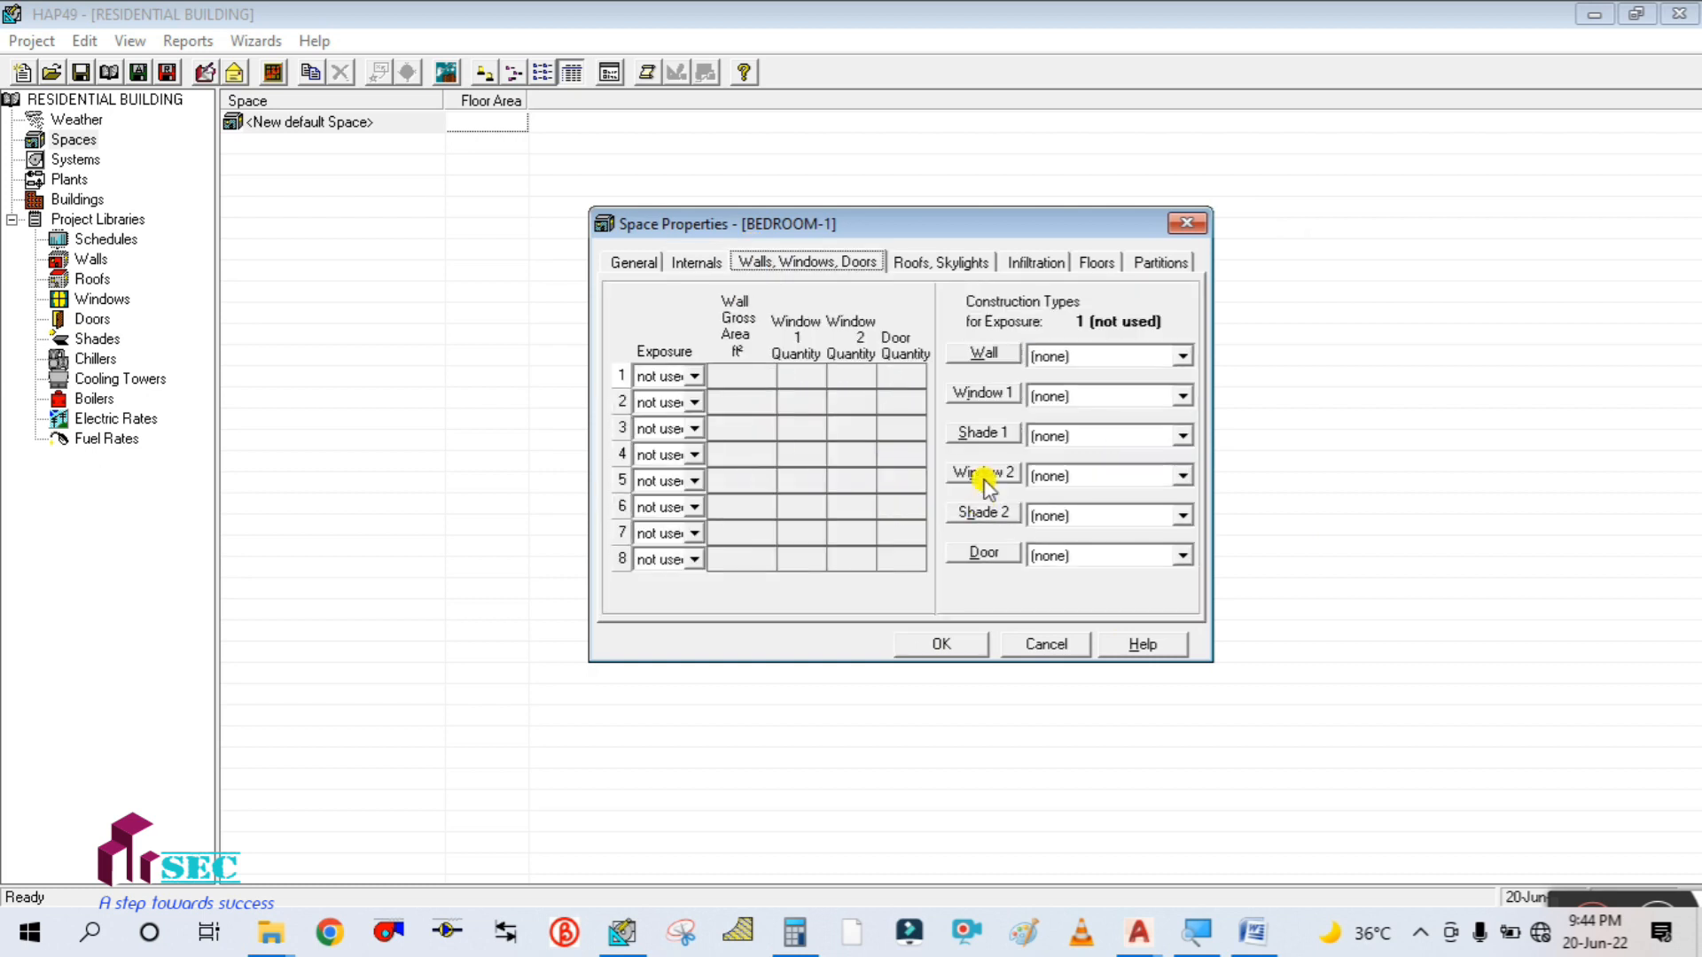
left_click(1140, 931)
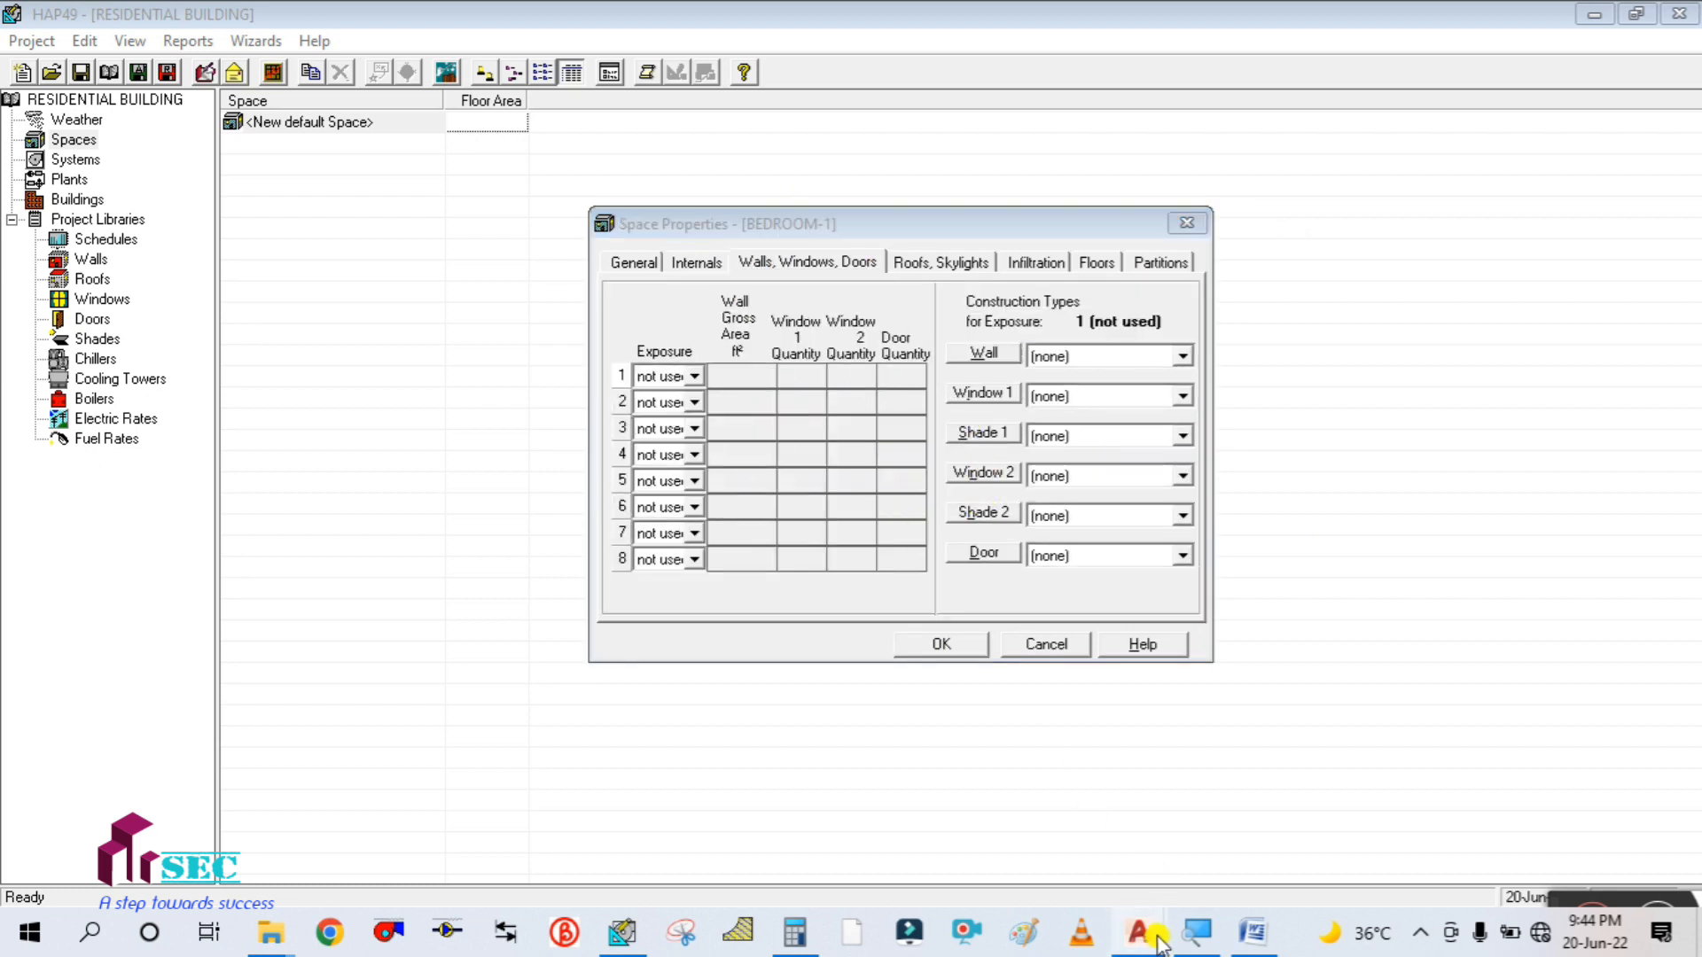
left_click(916, 811)
scroll(959, 537, "down", 5)
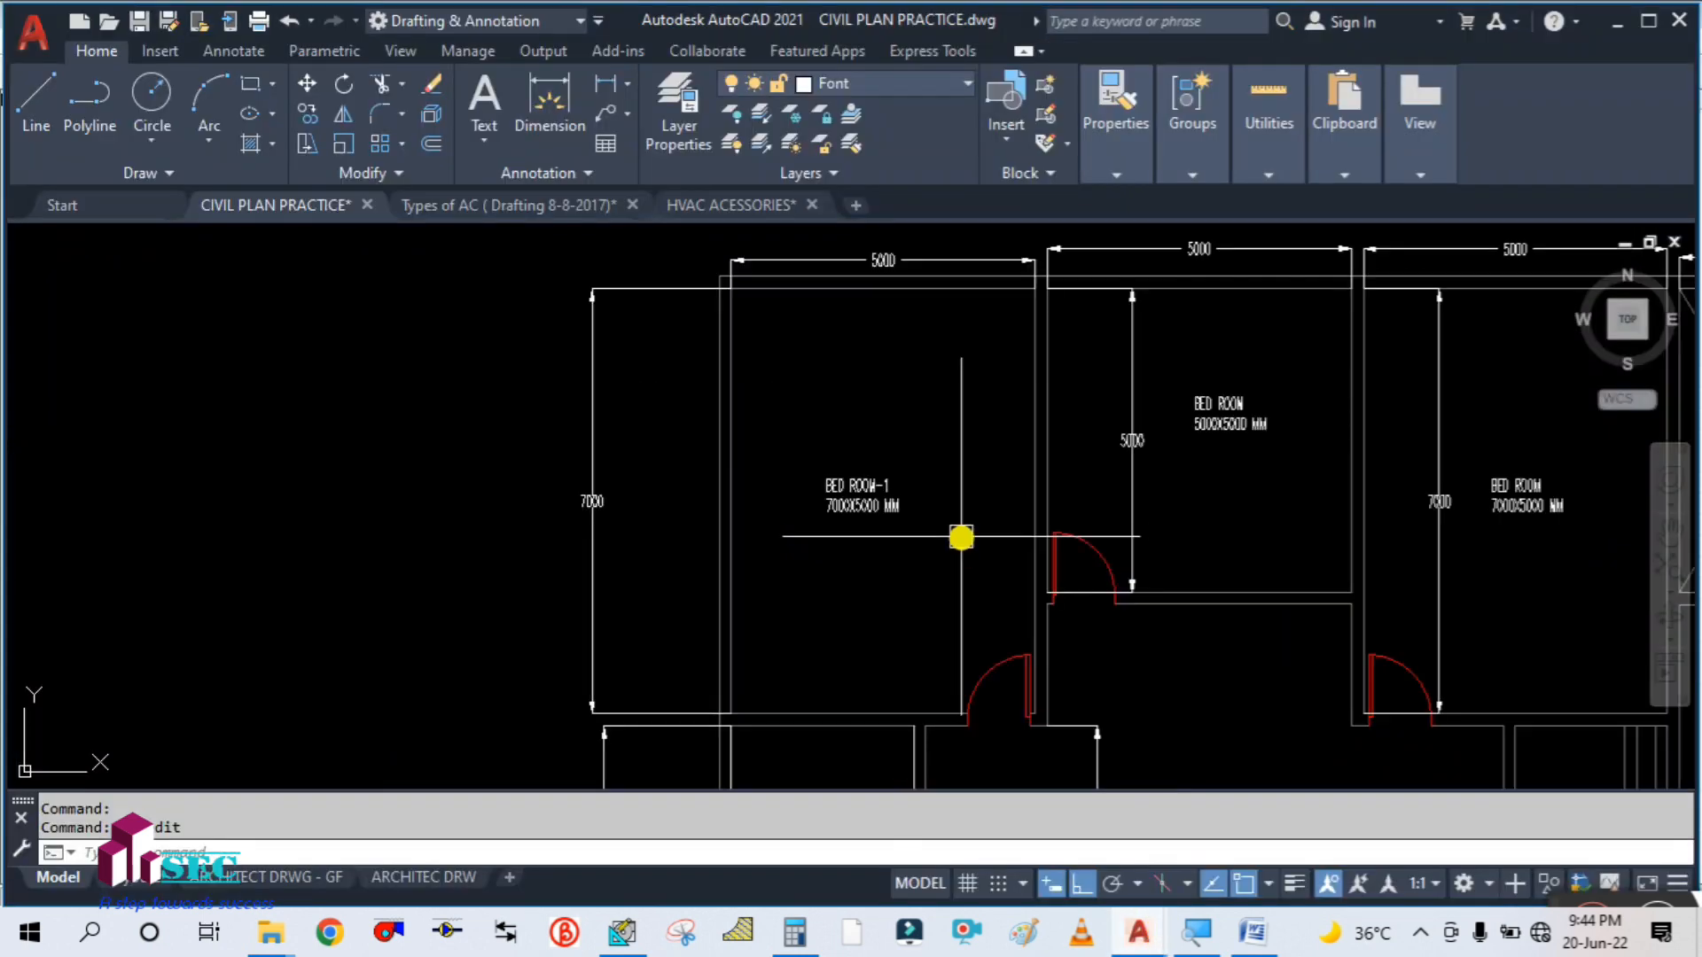
scroll(957, 544, "up", 3)
scroll(798, 572, "up", 3)
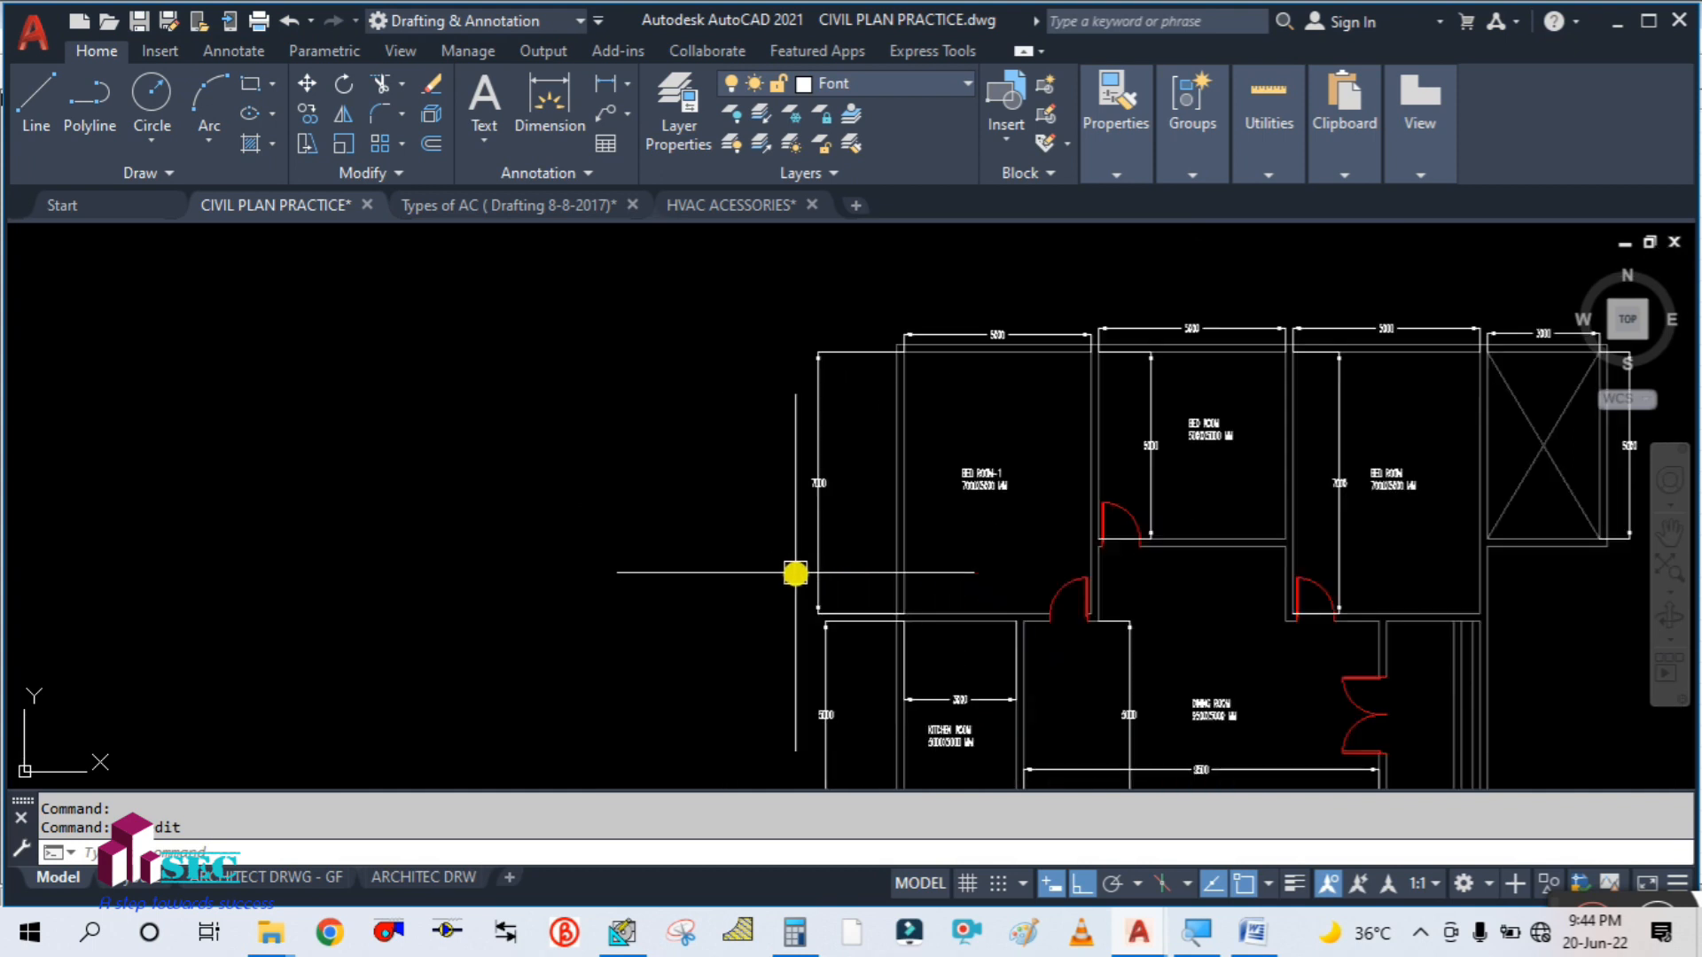
- Try a vertical leader arrow in the empty area beside BED ROOM-1, and erase it
type("LE")
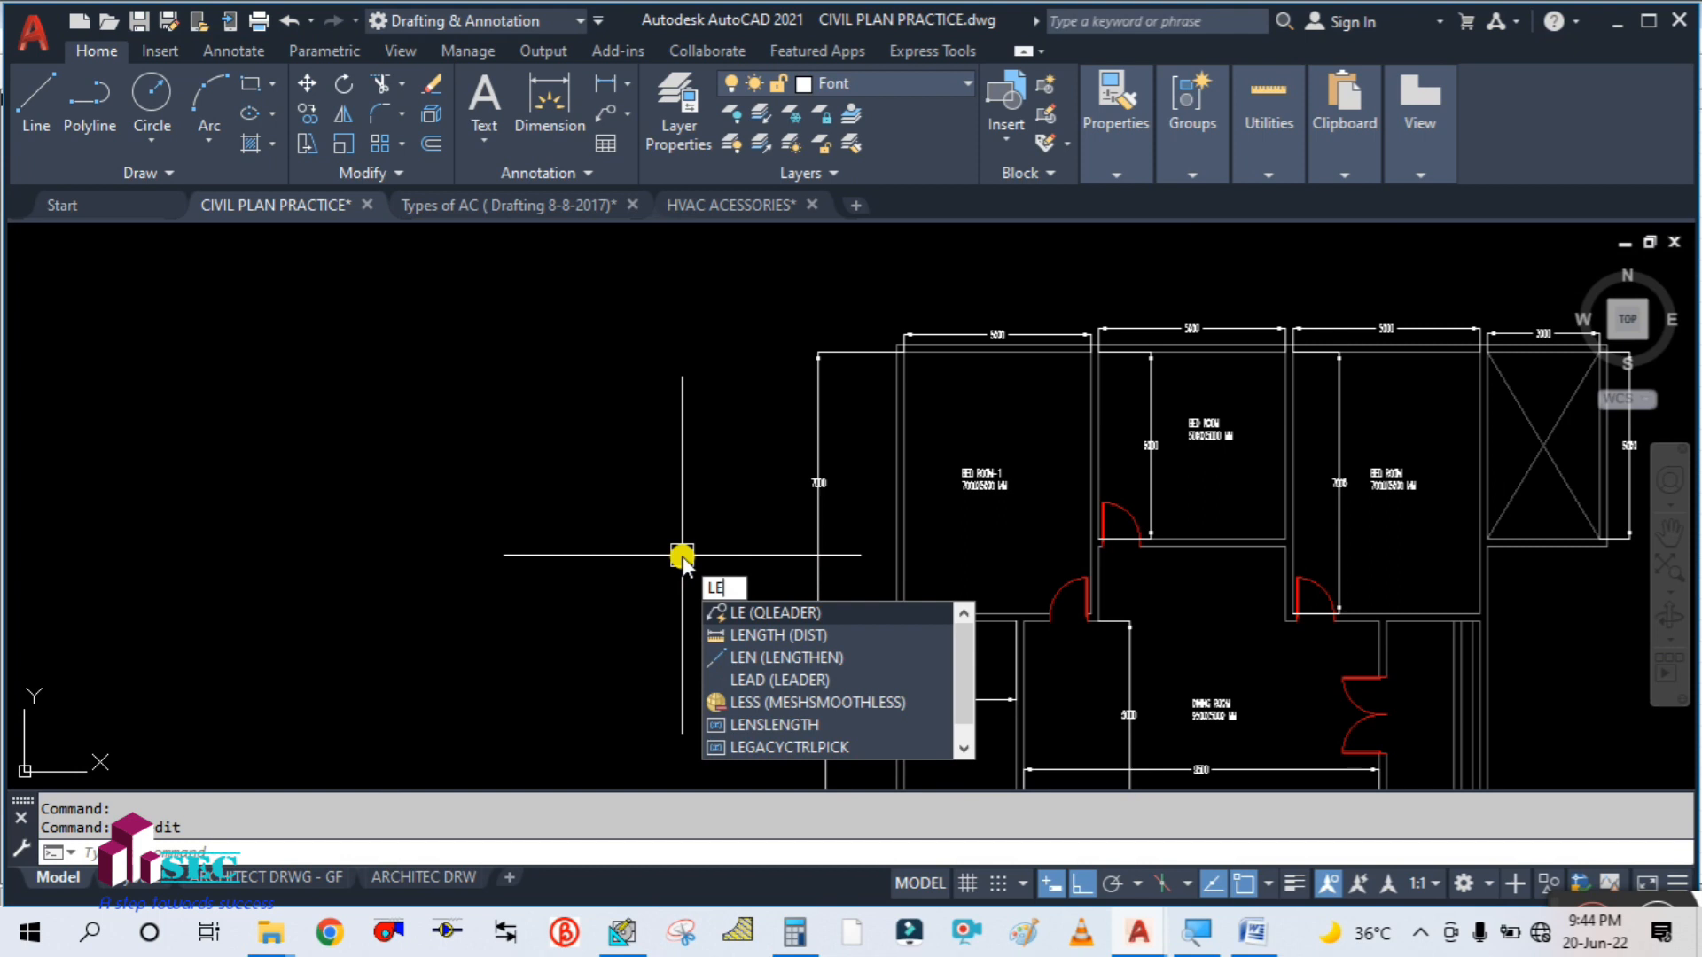
key("Return")
left_click(680, 354)
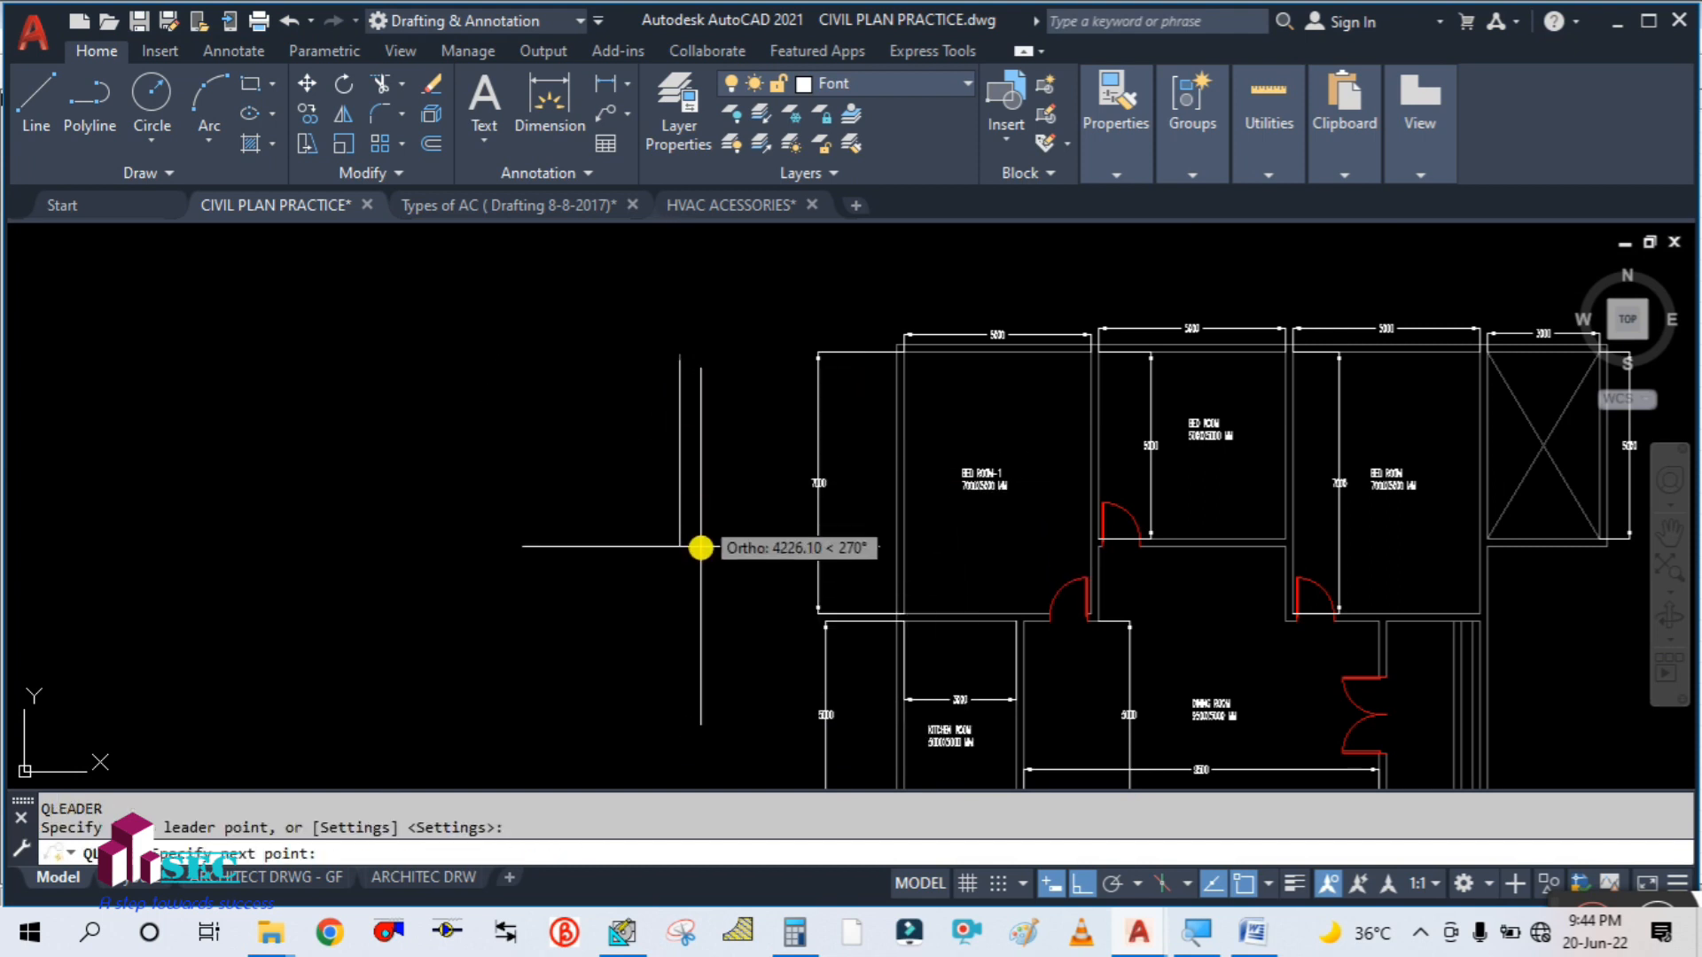
key("Escape")
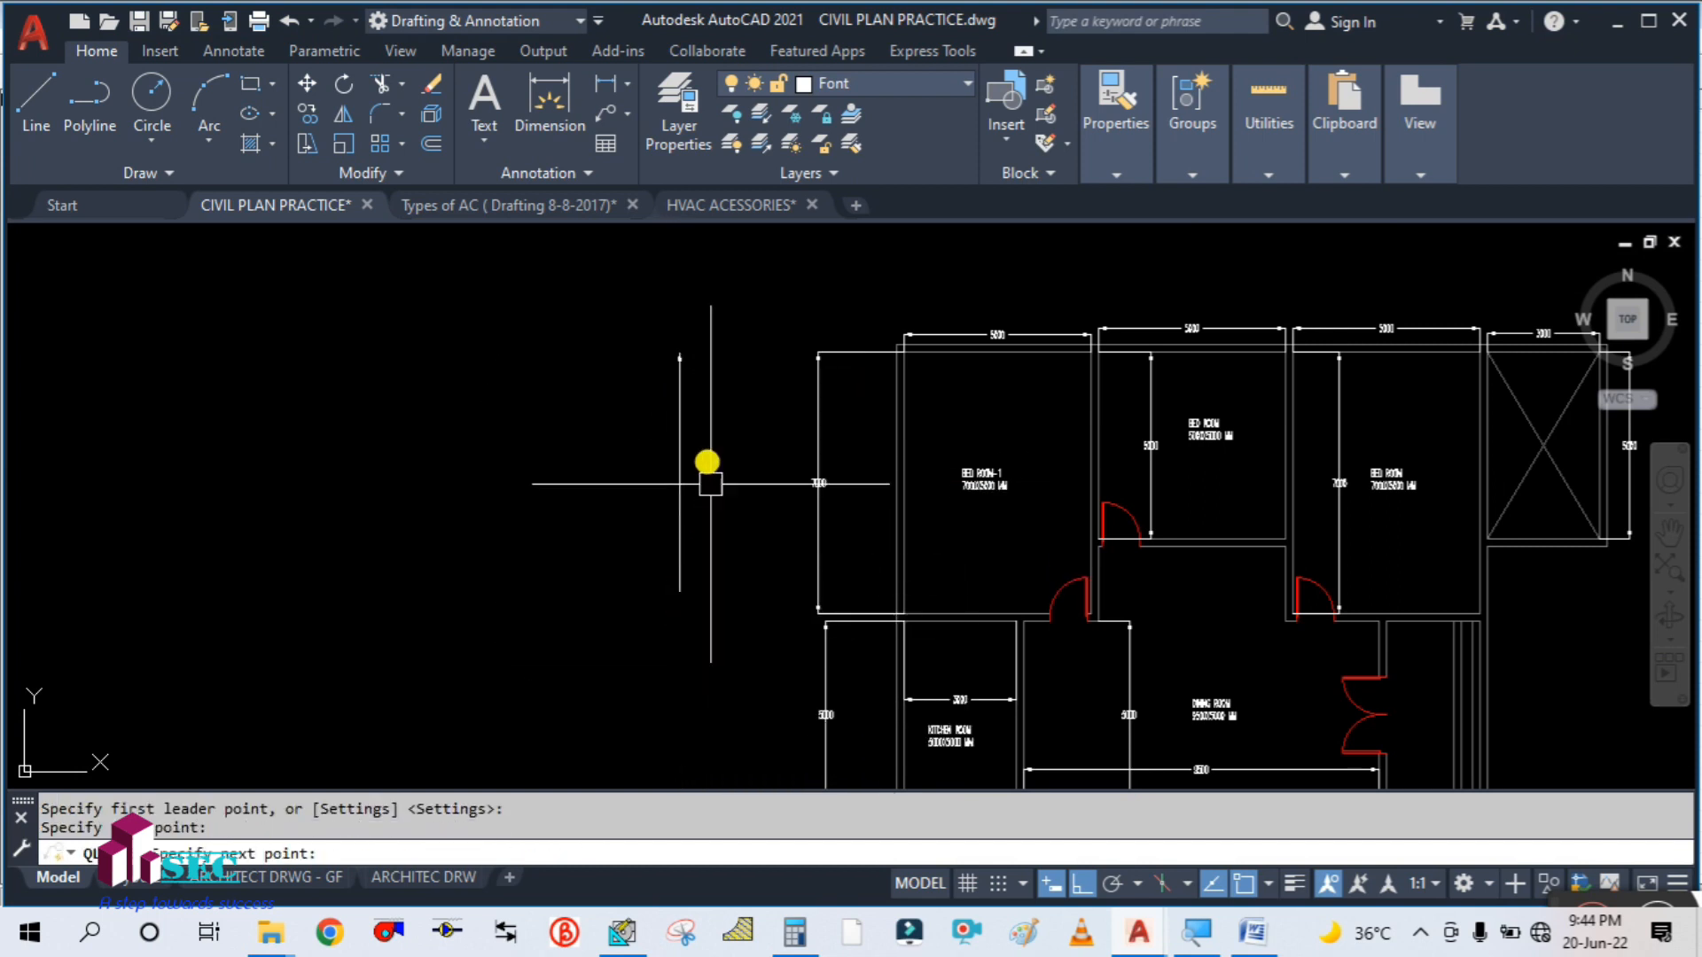
scroll(683, 382, "up", 5)
scroll(683, 381, "down", 5)
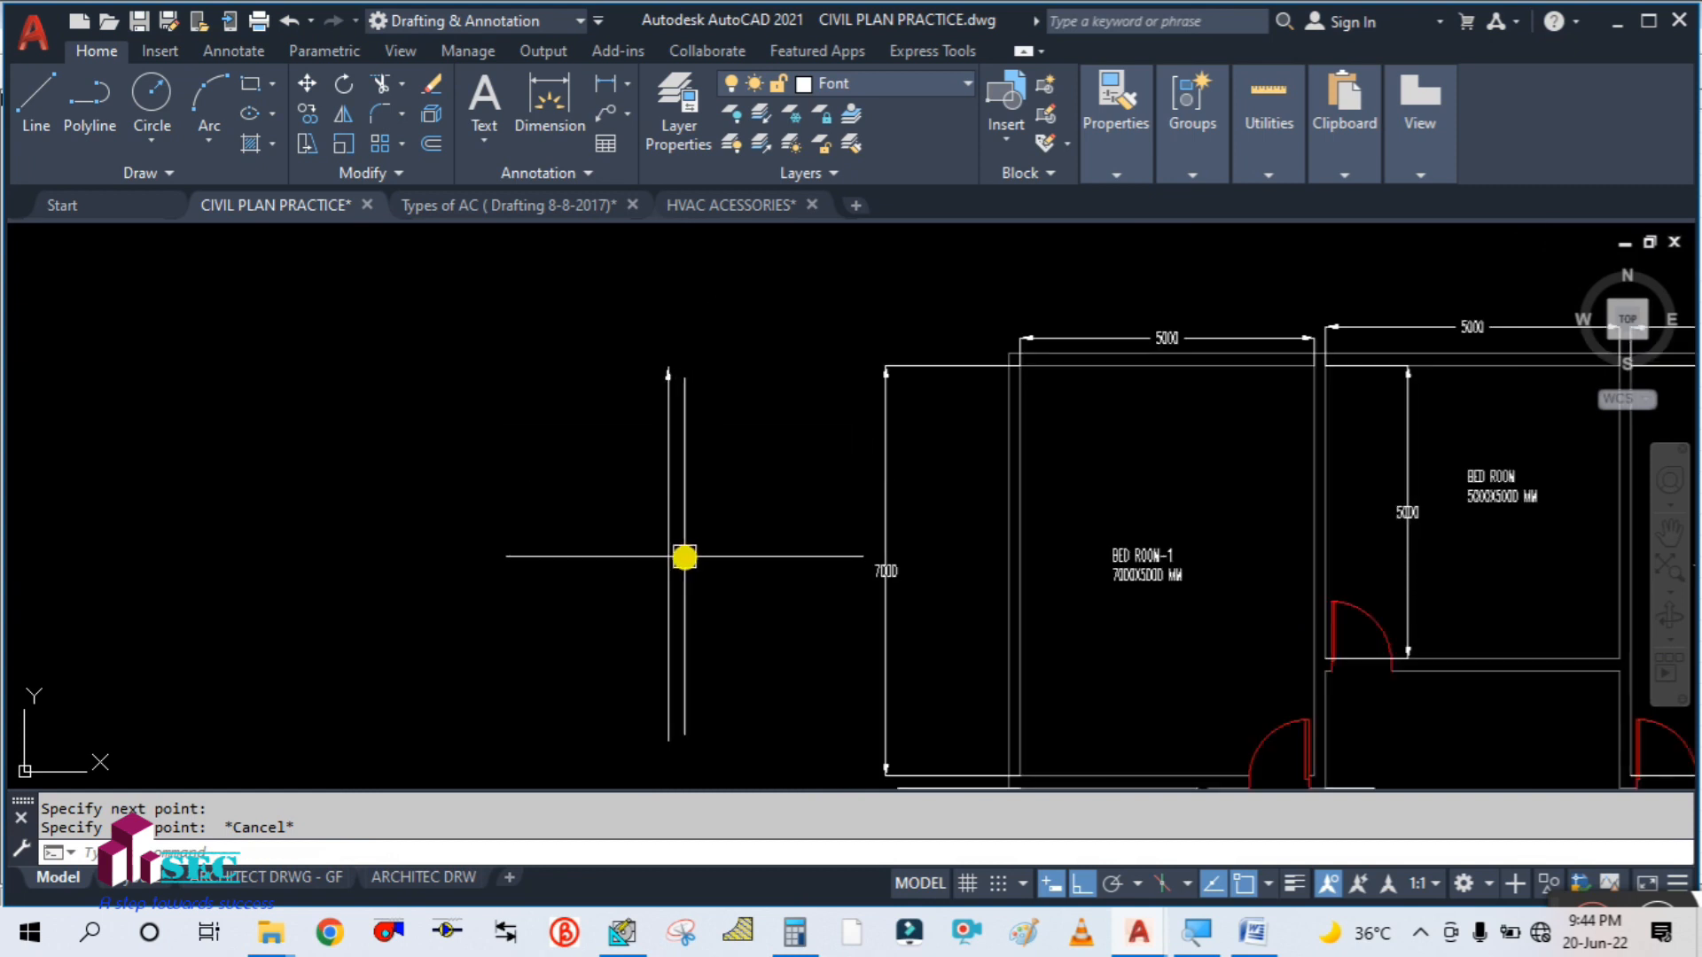
left_click(671, 564)
type("E")
key("Return")
- Draw a vertical arrowhead beside BED ROOM-1 as a polyline segment running downward, with starting width 0 and ending width 100
type("PL")
key("Return")
left_click(723, 407)
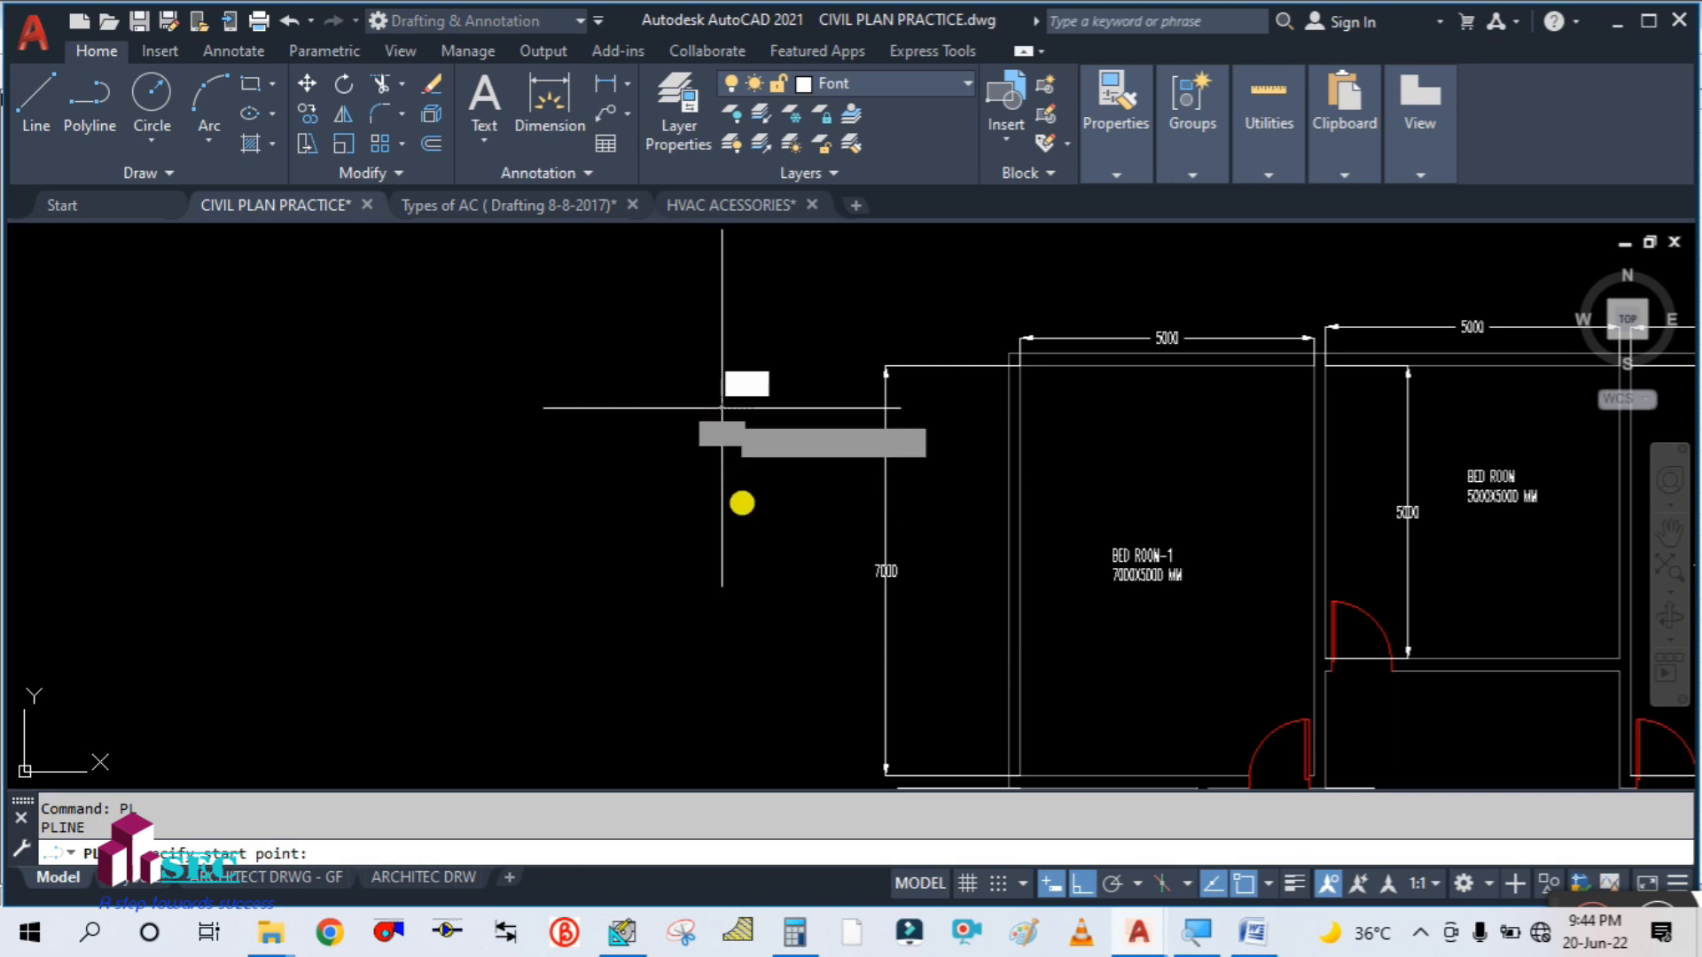
type("w")
key("Return")
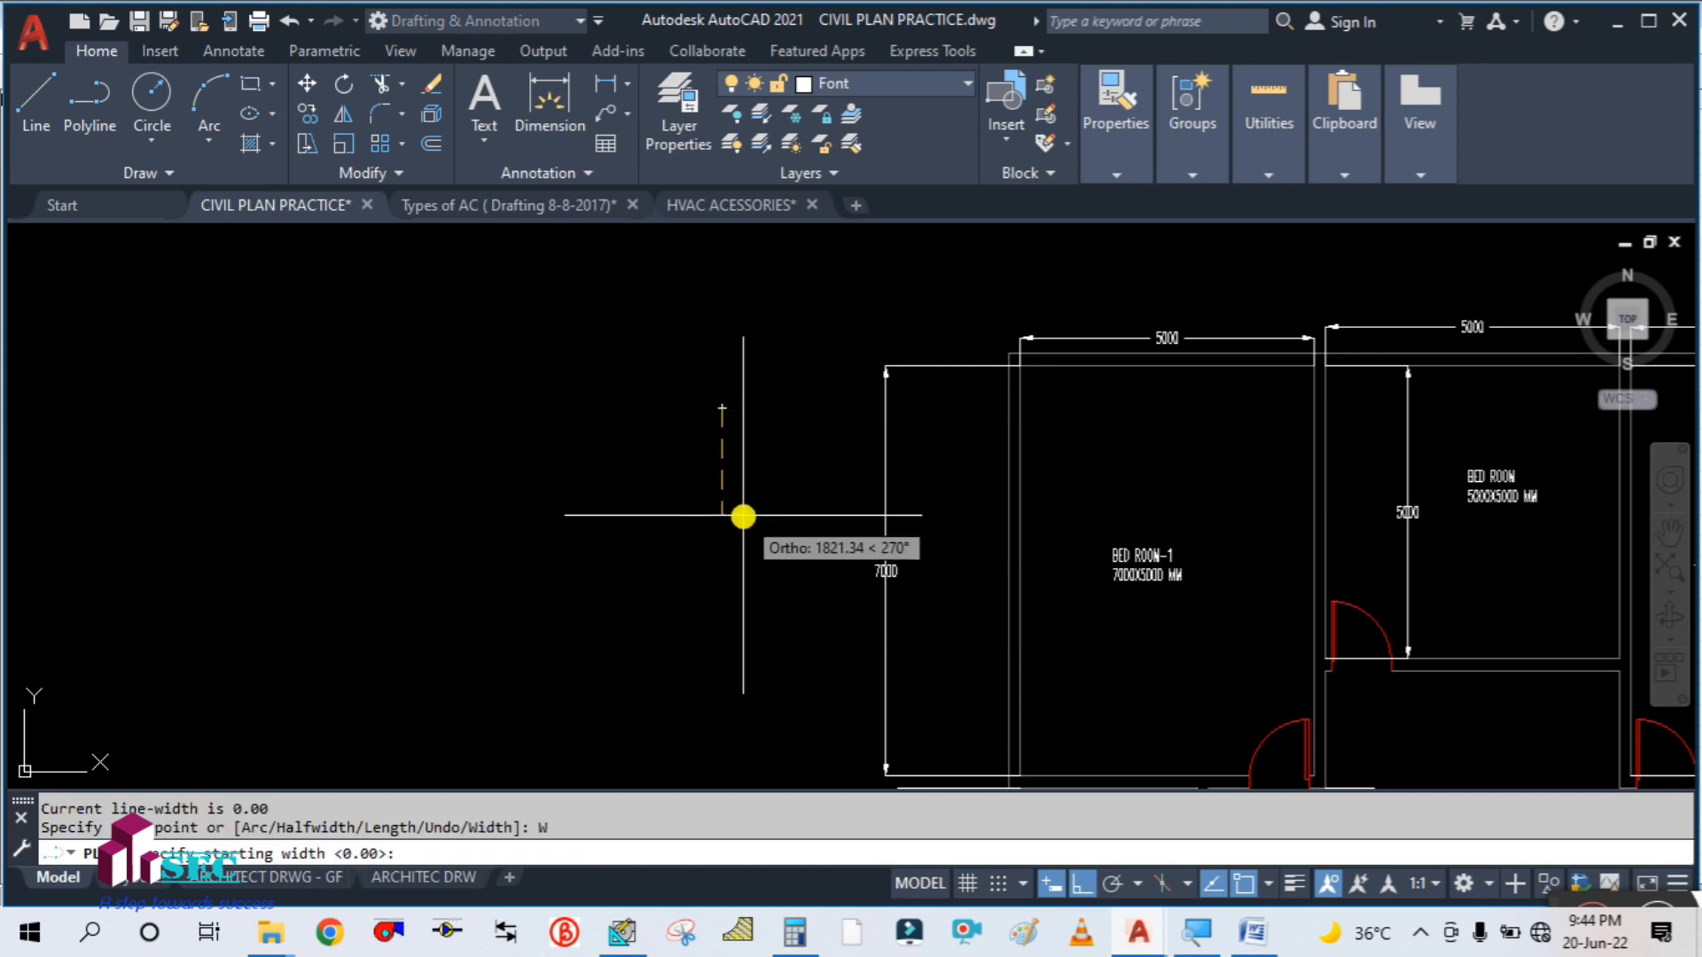
type("0")
key("Return")
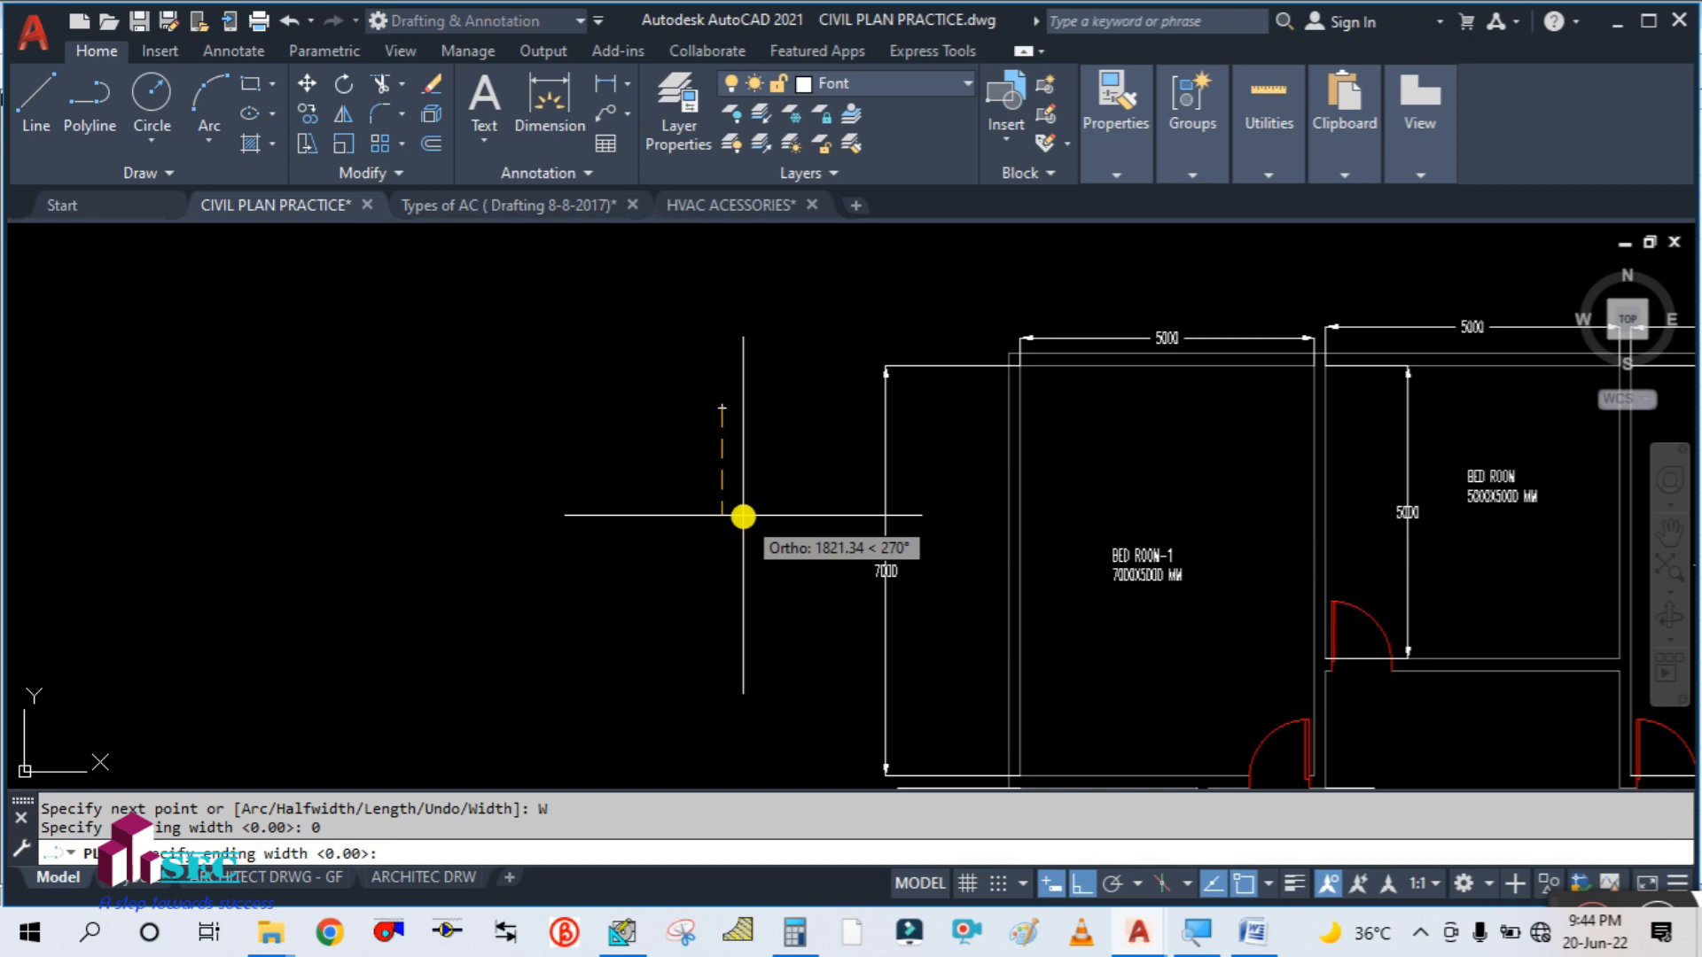
type("100")
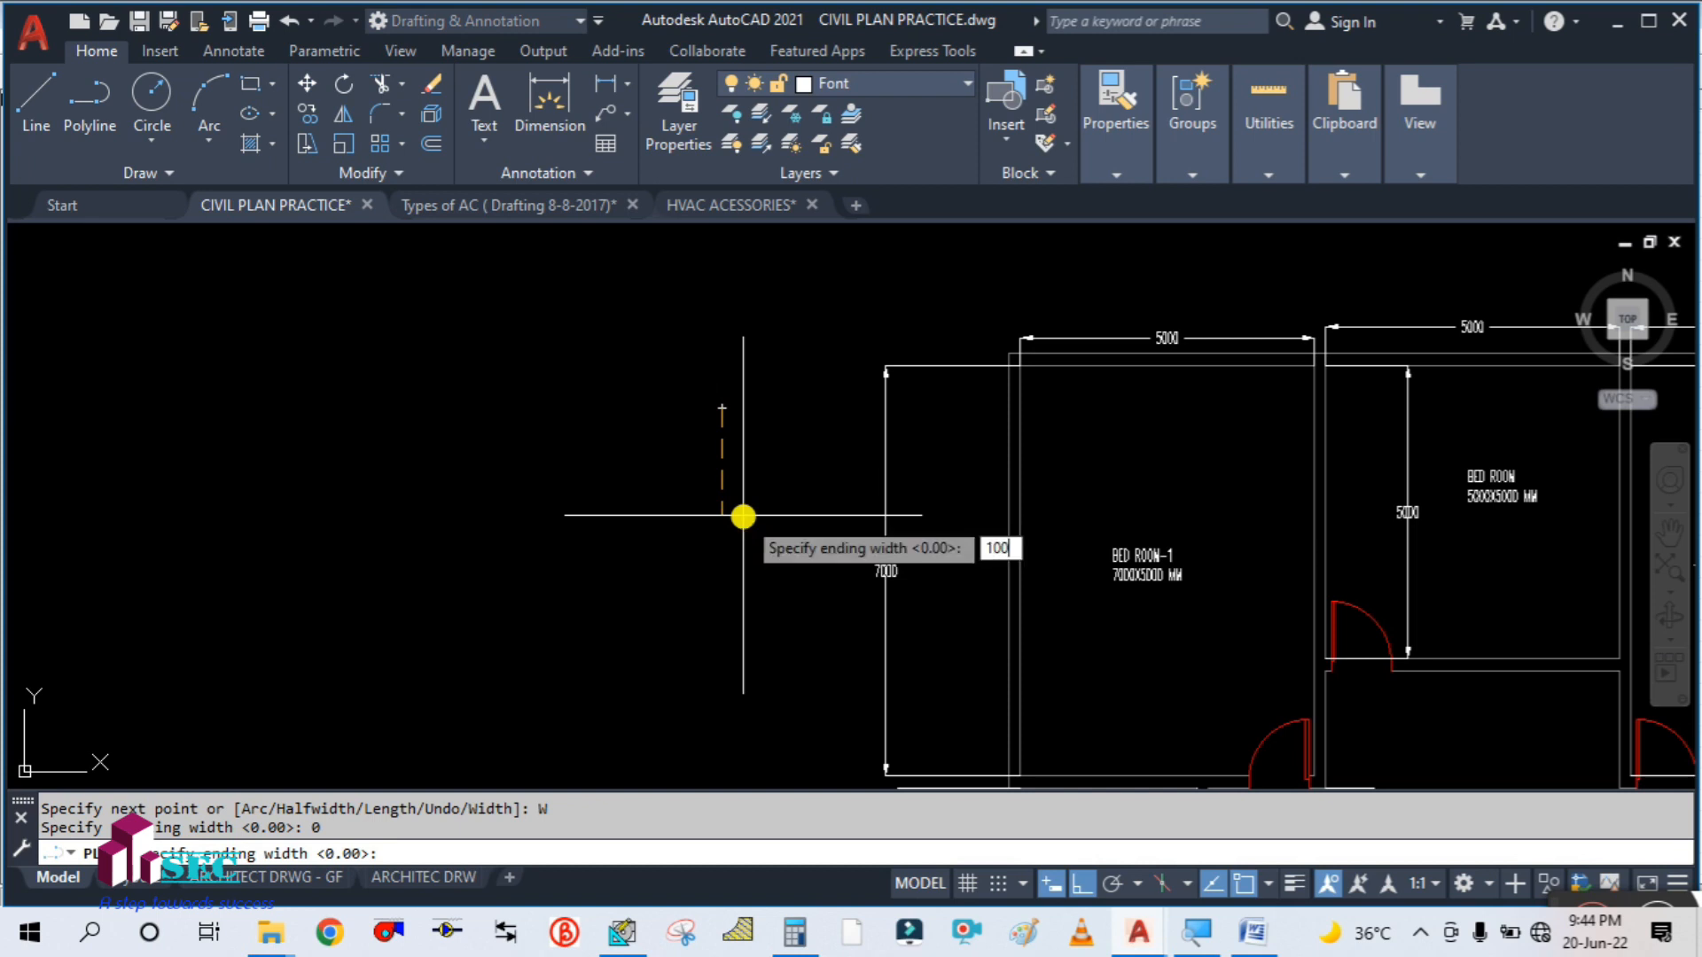
key("Return")
scroll(733, 452, "up", 4)
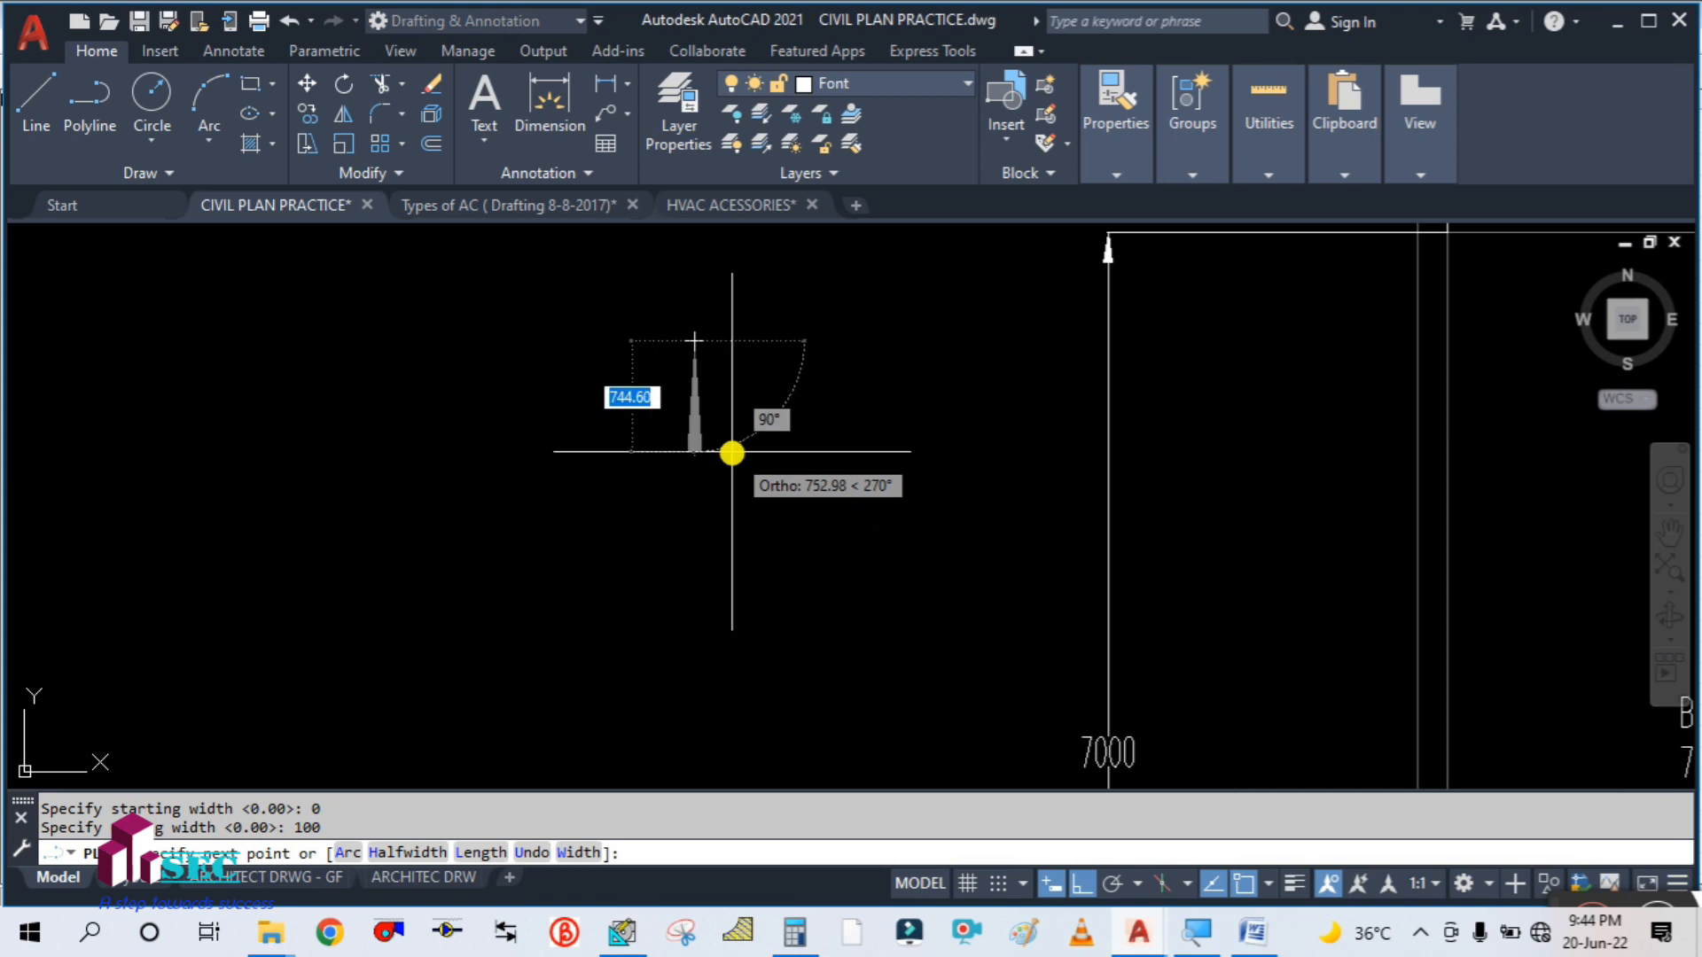
left_click(706, 415)
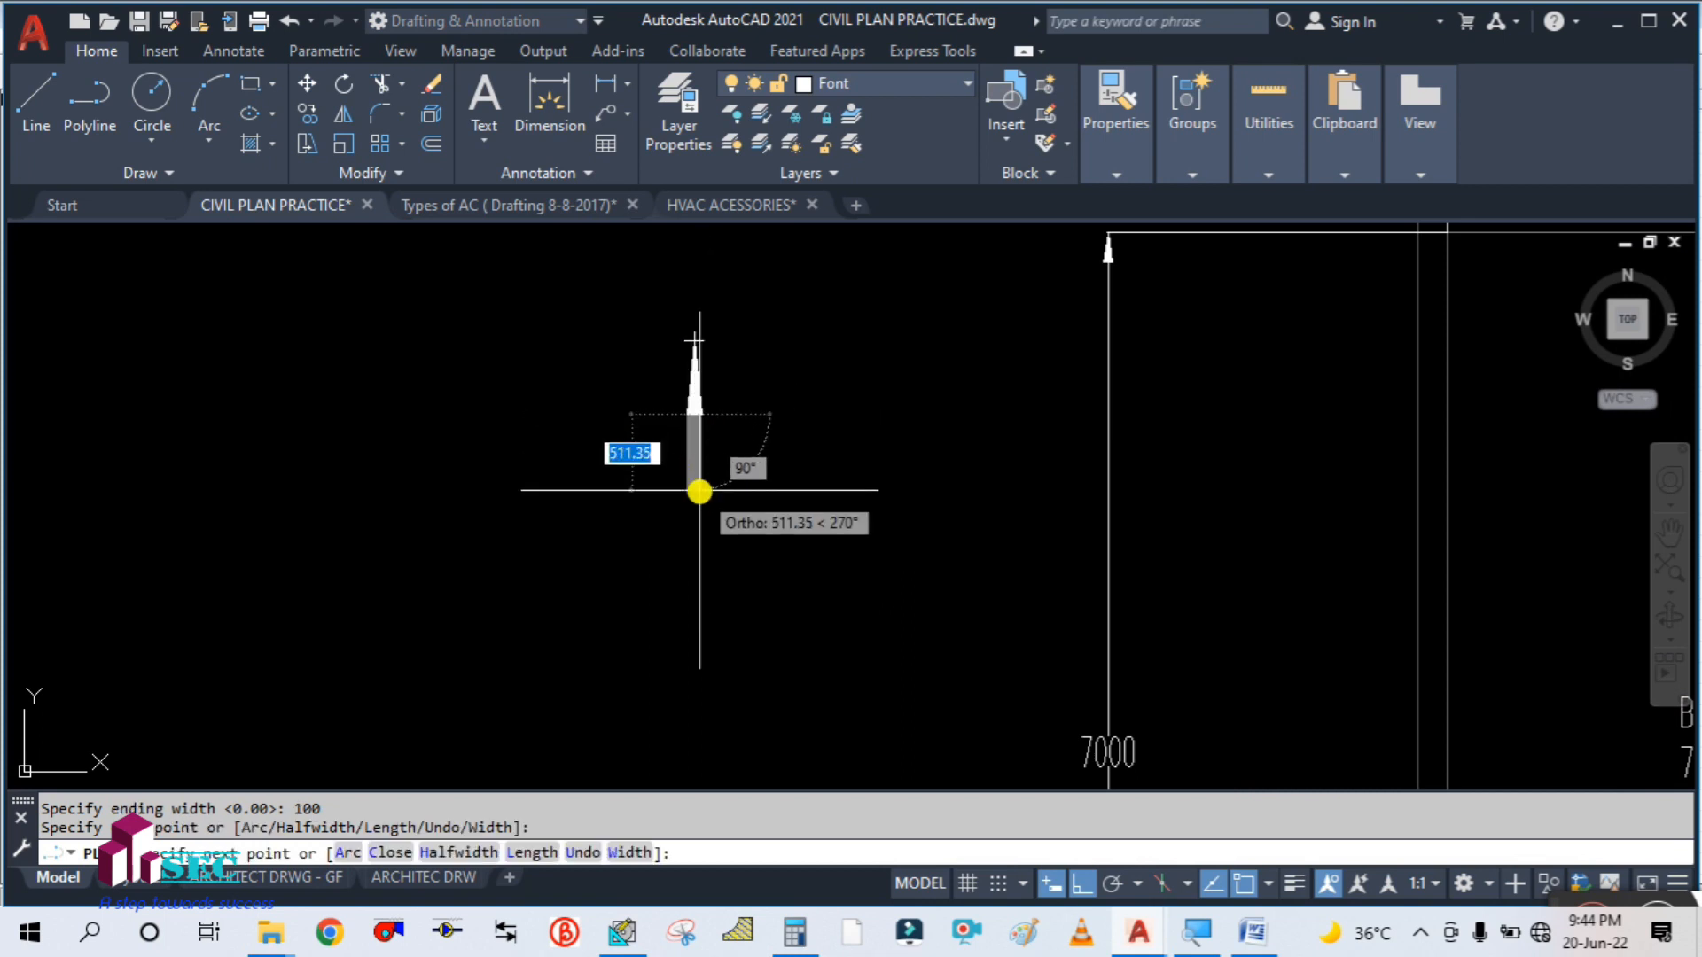
- Continue the direction arrow below its arrowhead with a vertical polyline shaft of starting and ending width 5
type("w")
key("Return")
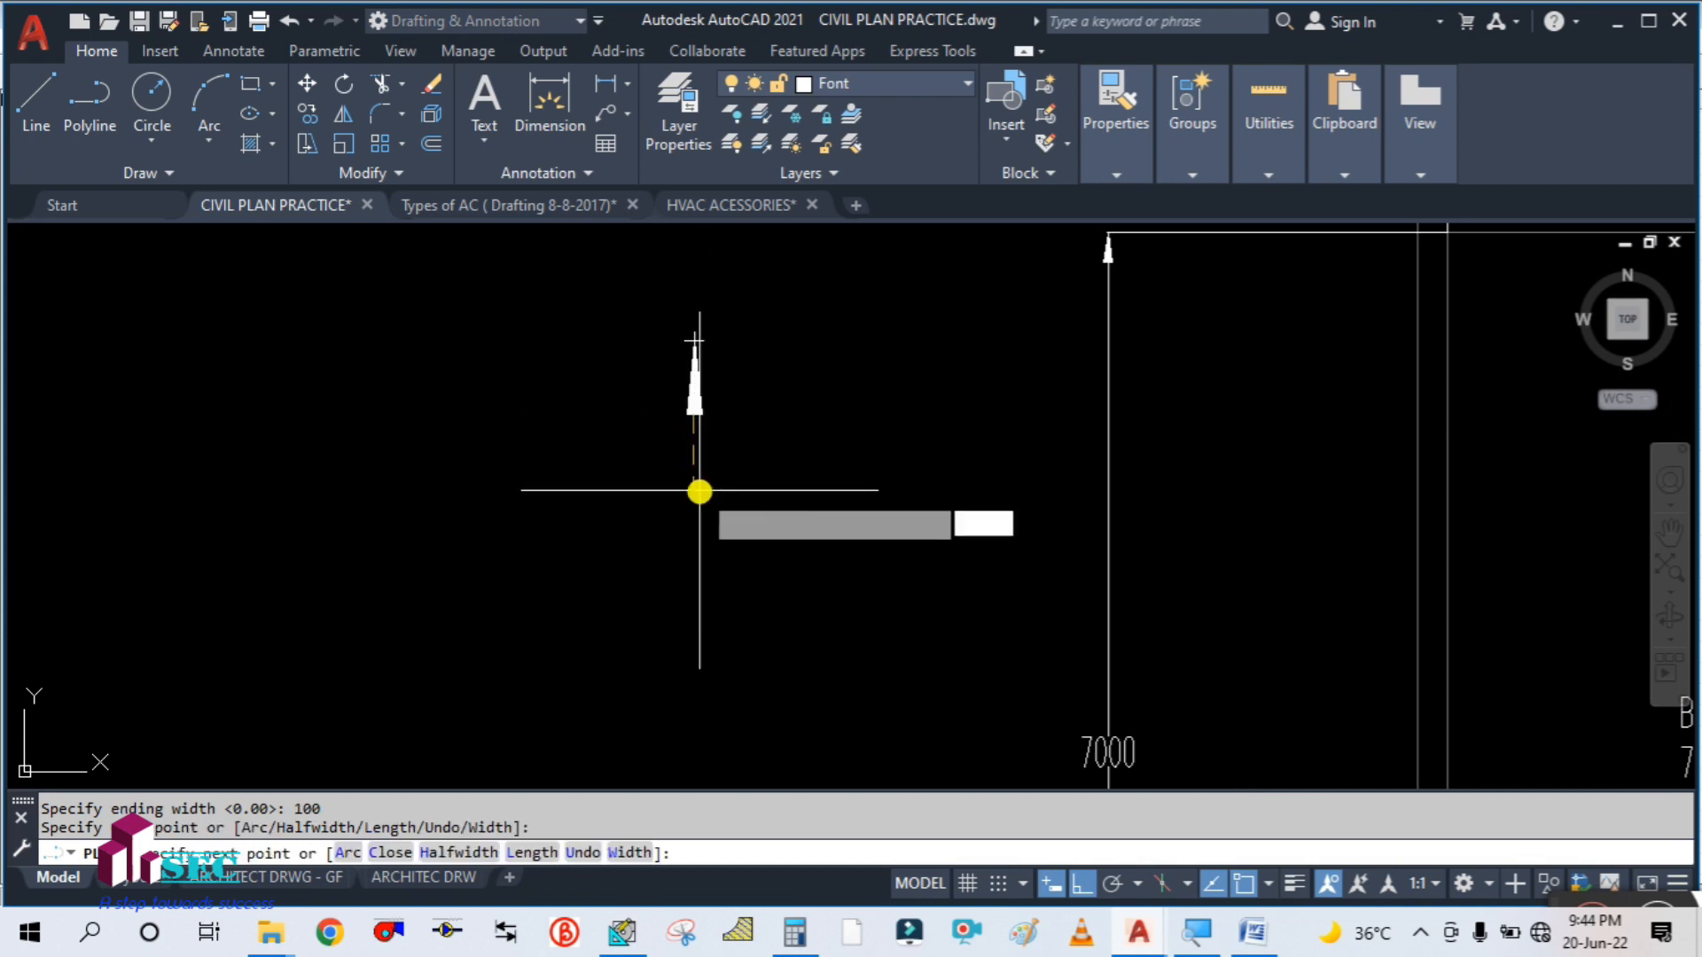
type("5")
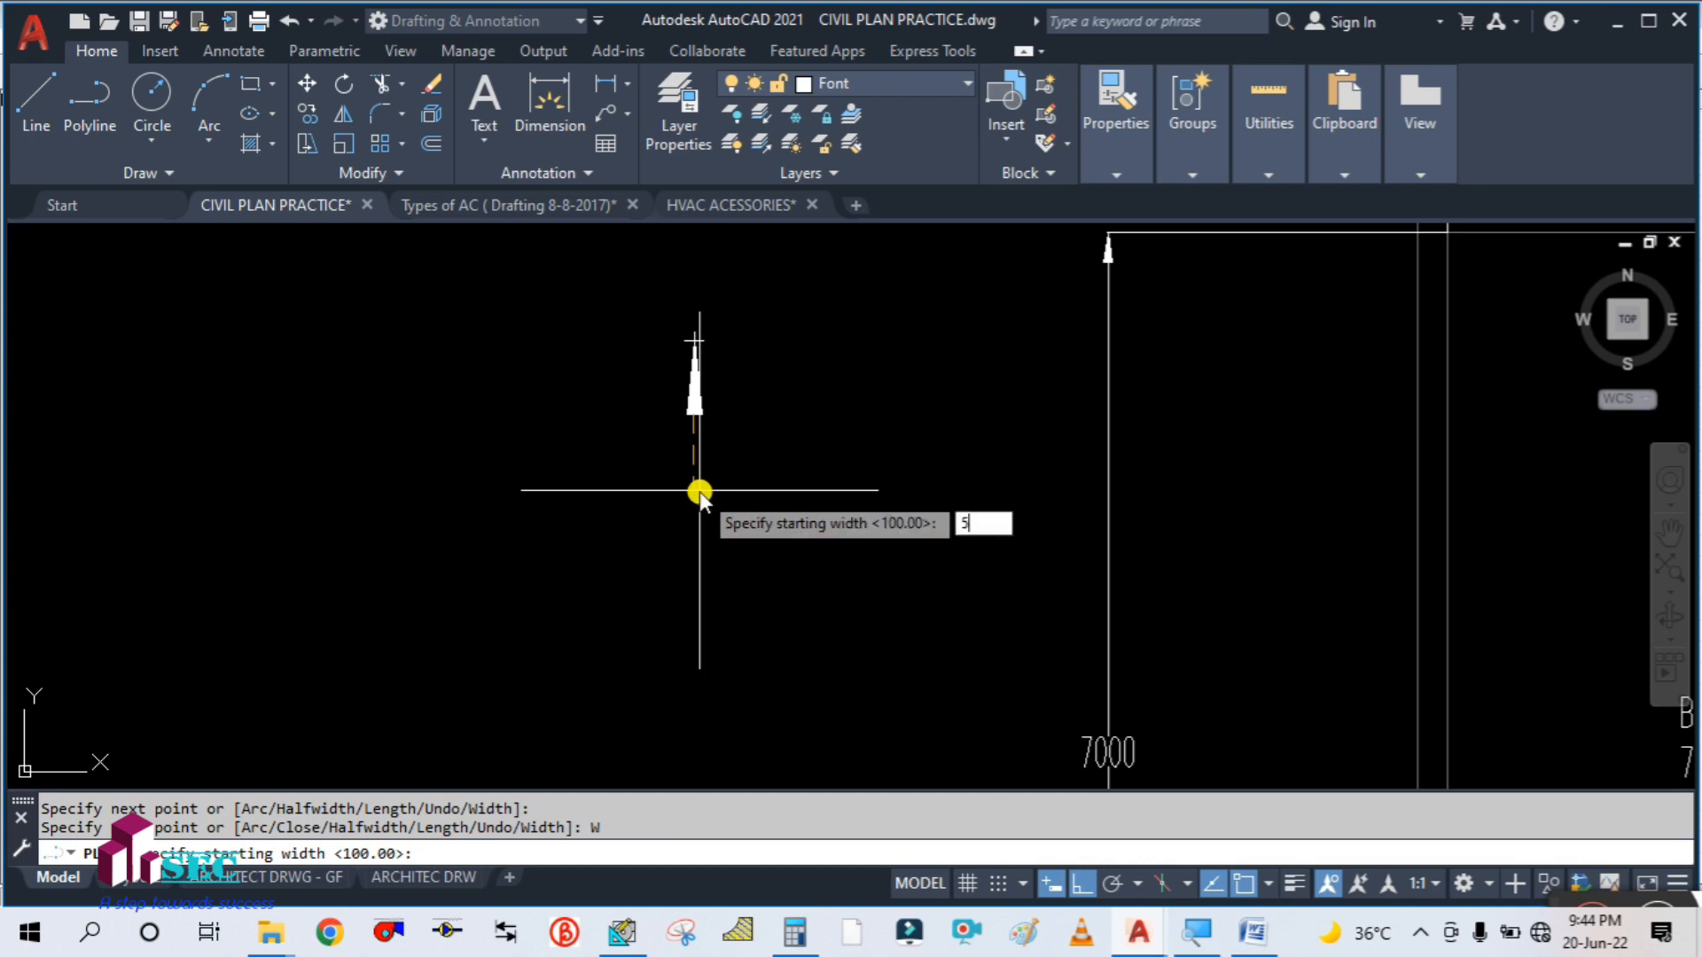
key("Return")
key("Return")
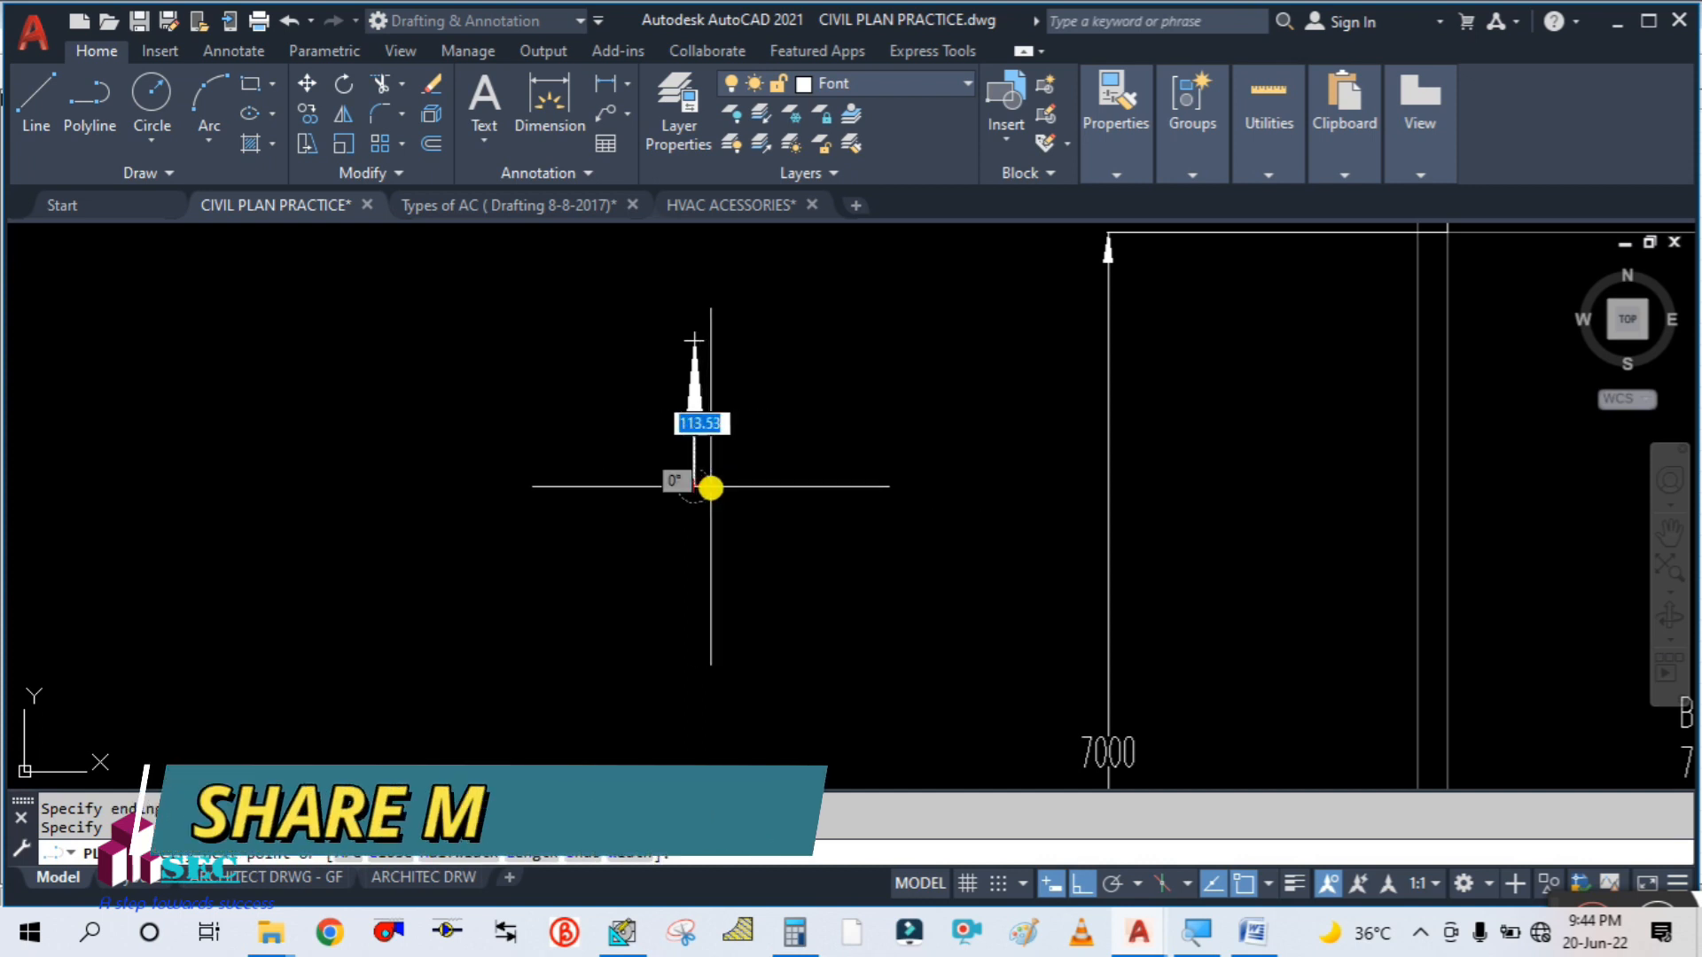
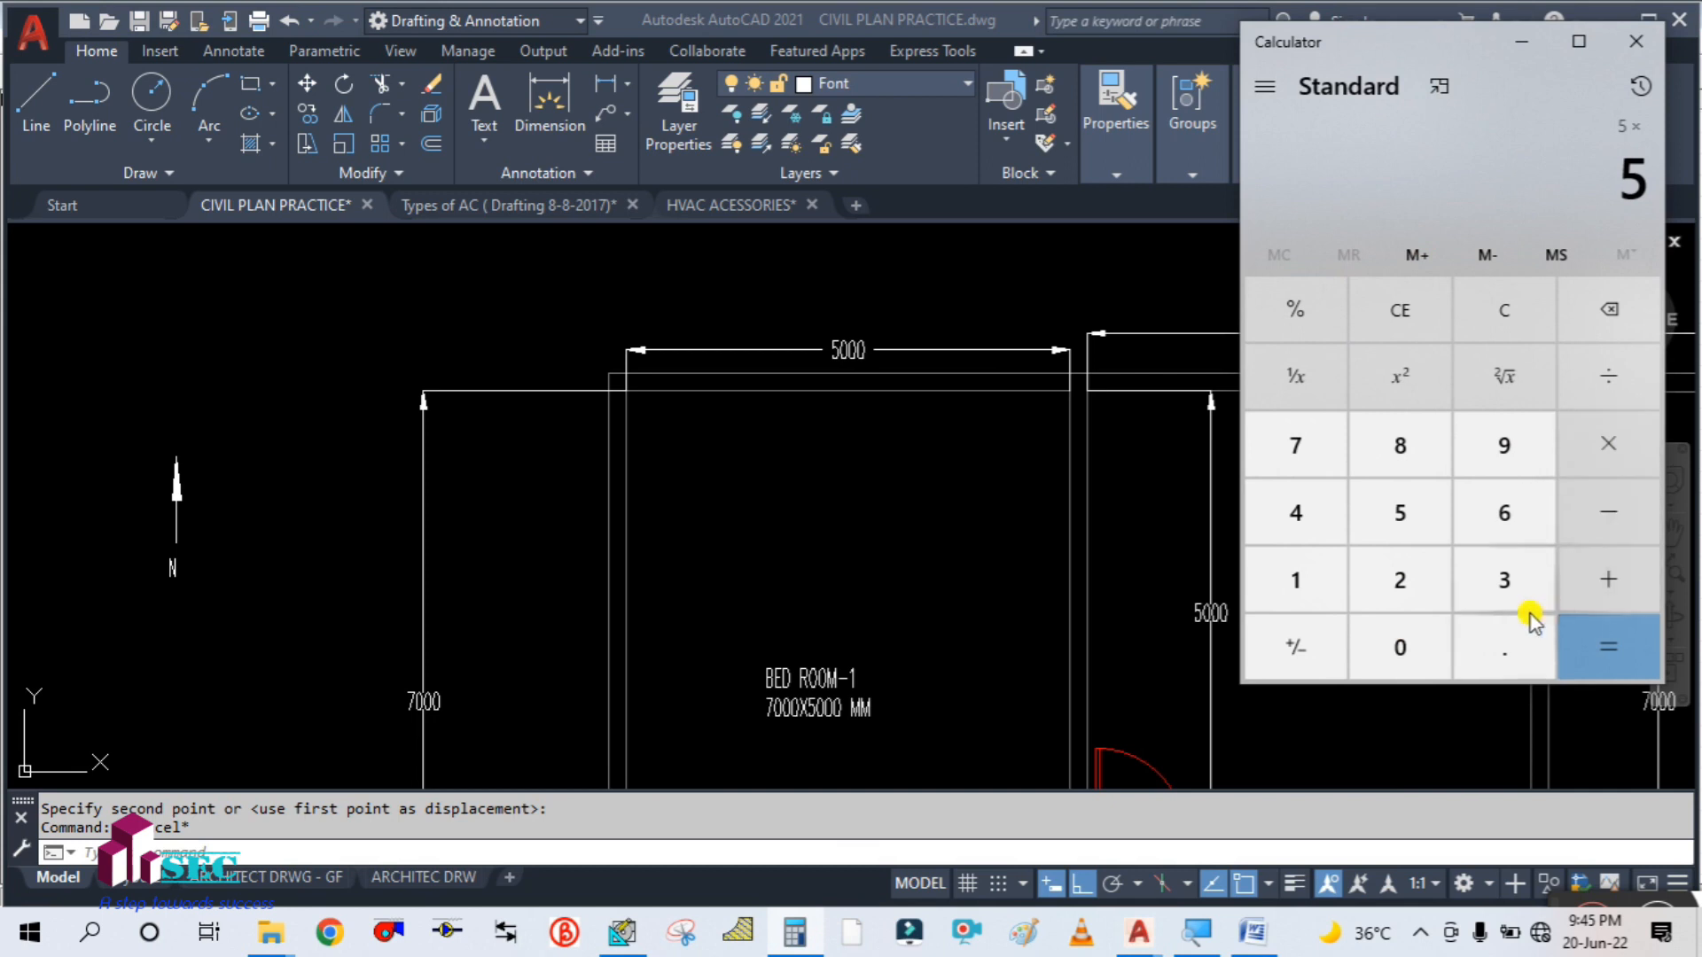
- Calculate the north wall area of BEDROOM-1 in square feet as 5 × 3.28 × 9, and put the calculator away
left_click(1512, 663)
left_click(1415, 583)
left_click(1409, 450)
left_click(1579, 634)
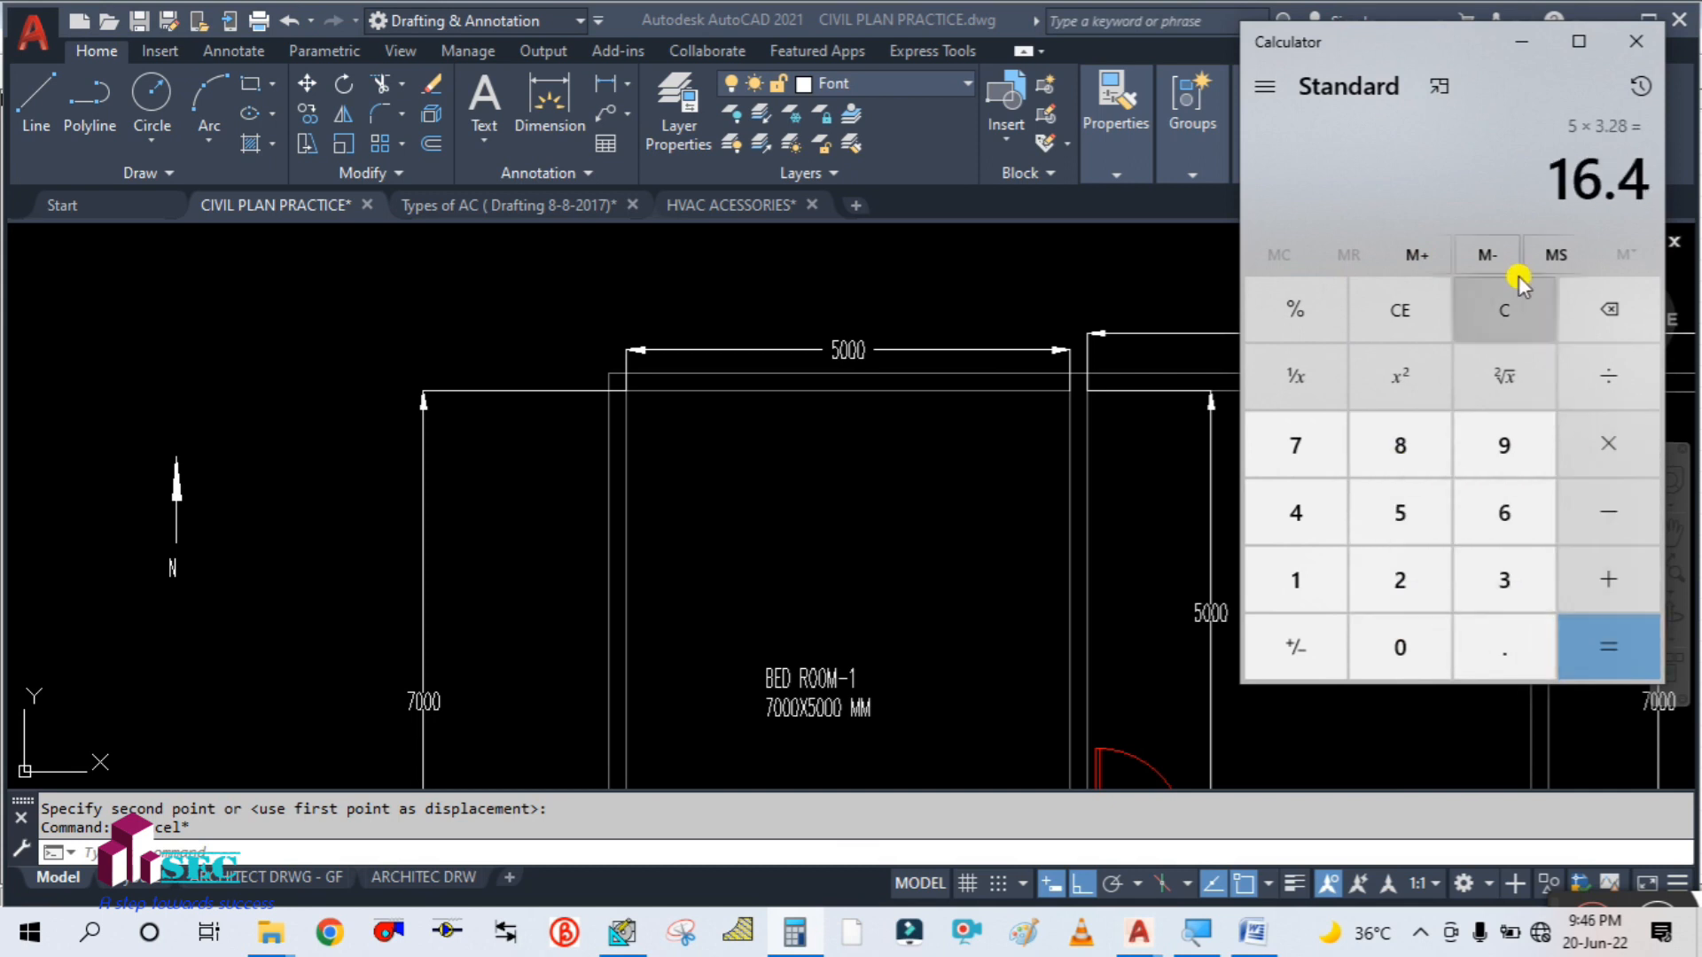
left_click(1604, 444)
left_click(1516, 445)
left_click(1608, 647)
left_click(1520, 41)
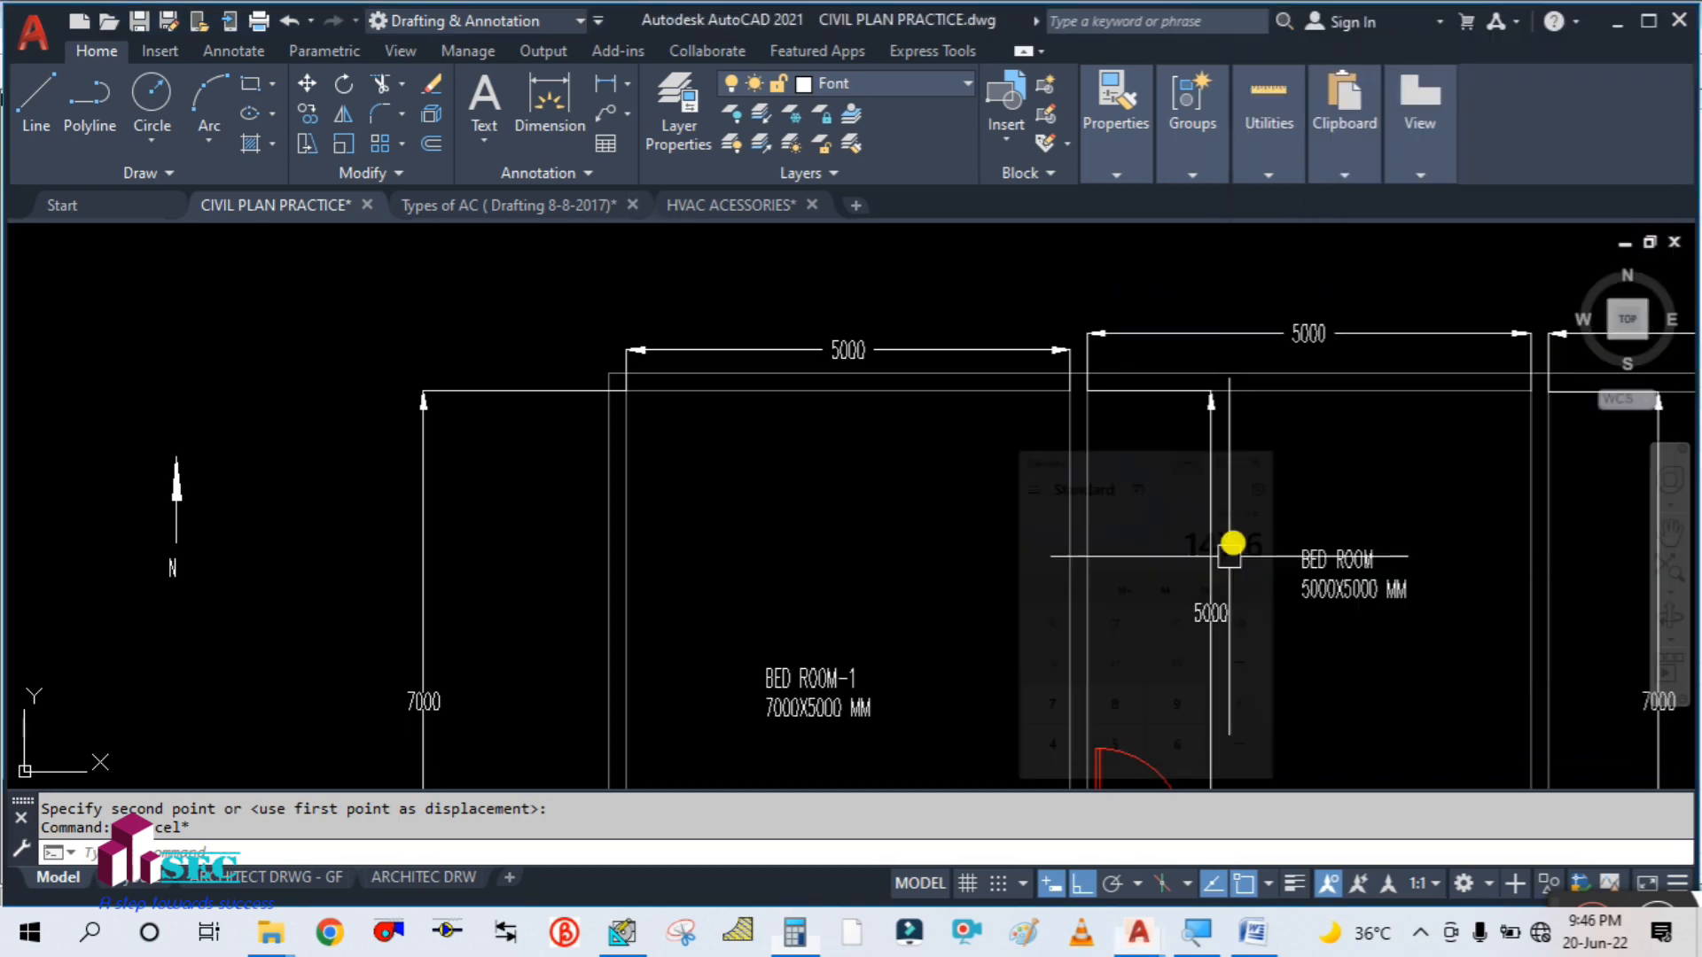
- Switch to HAP and set the N exposure's wall gross area to 148 ft² with OUTER WALL as its wall construction
left_click(622, 935)
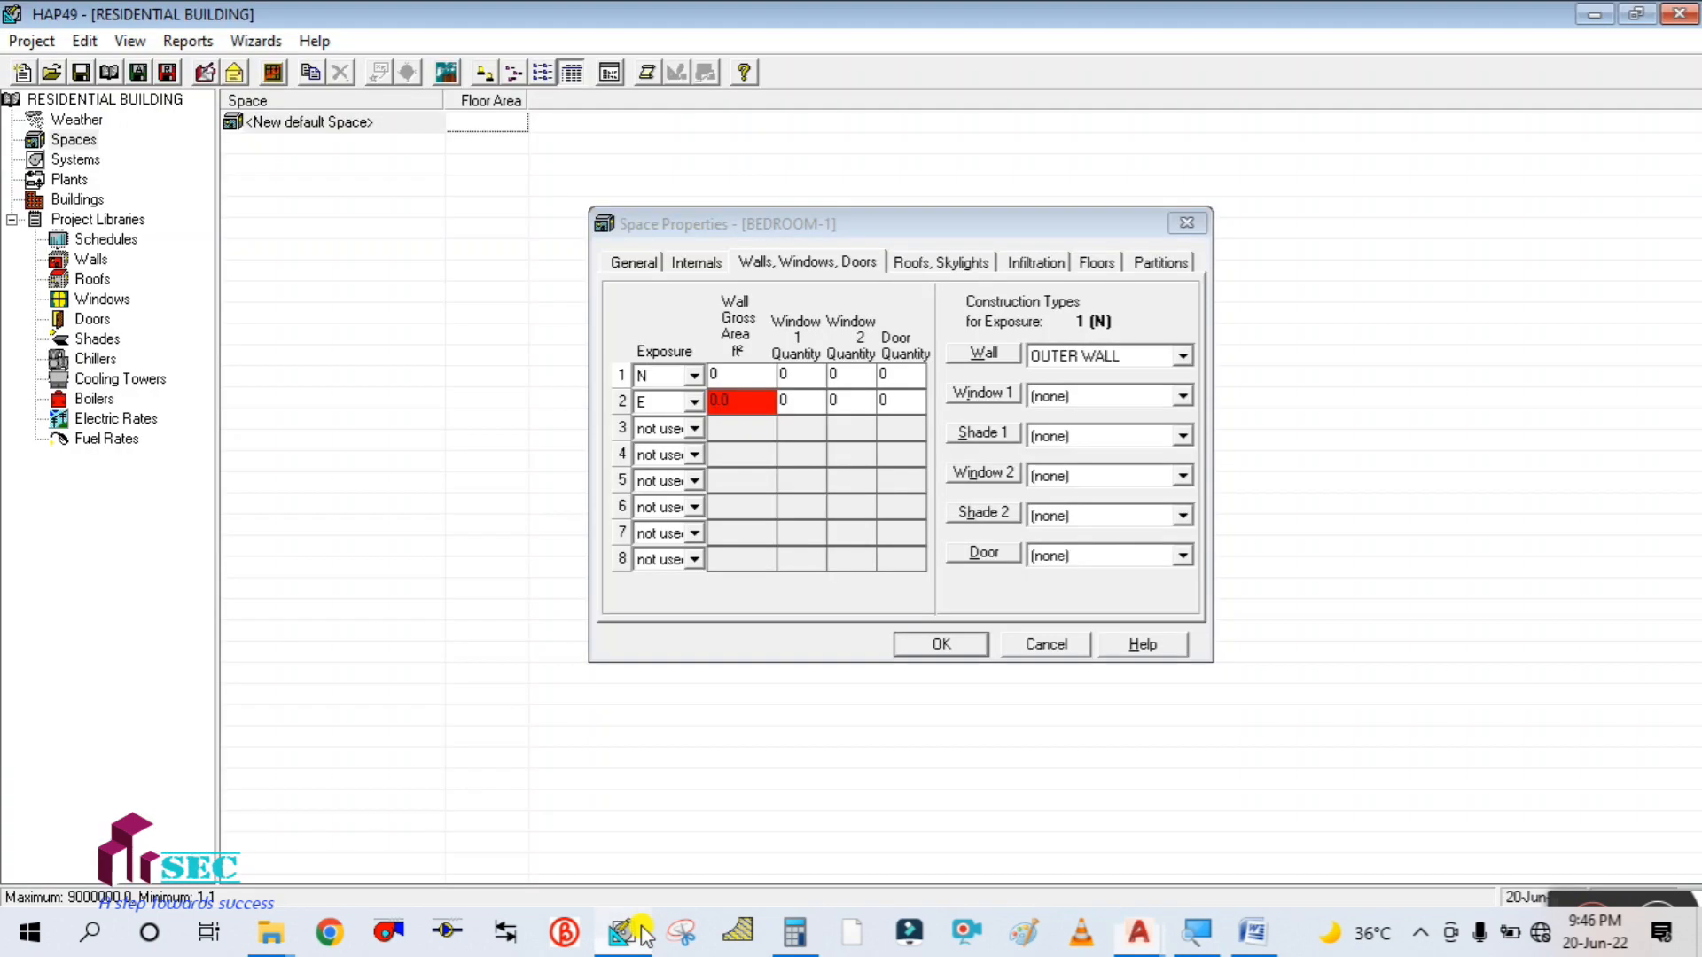
left_click(729, 381)
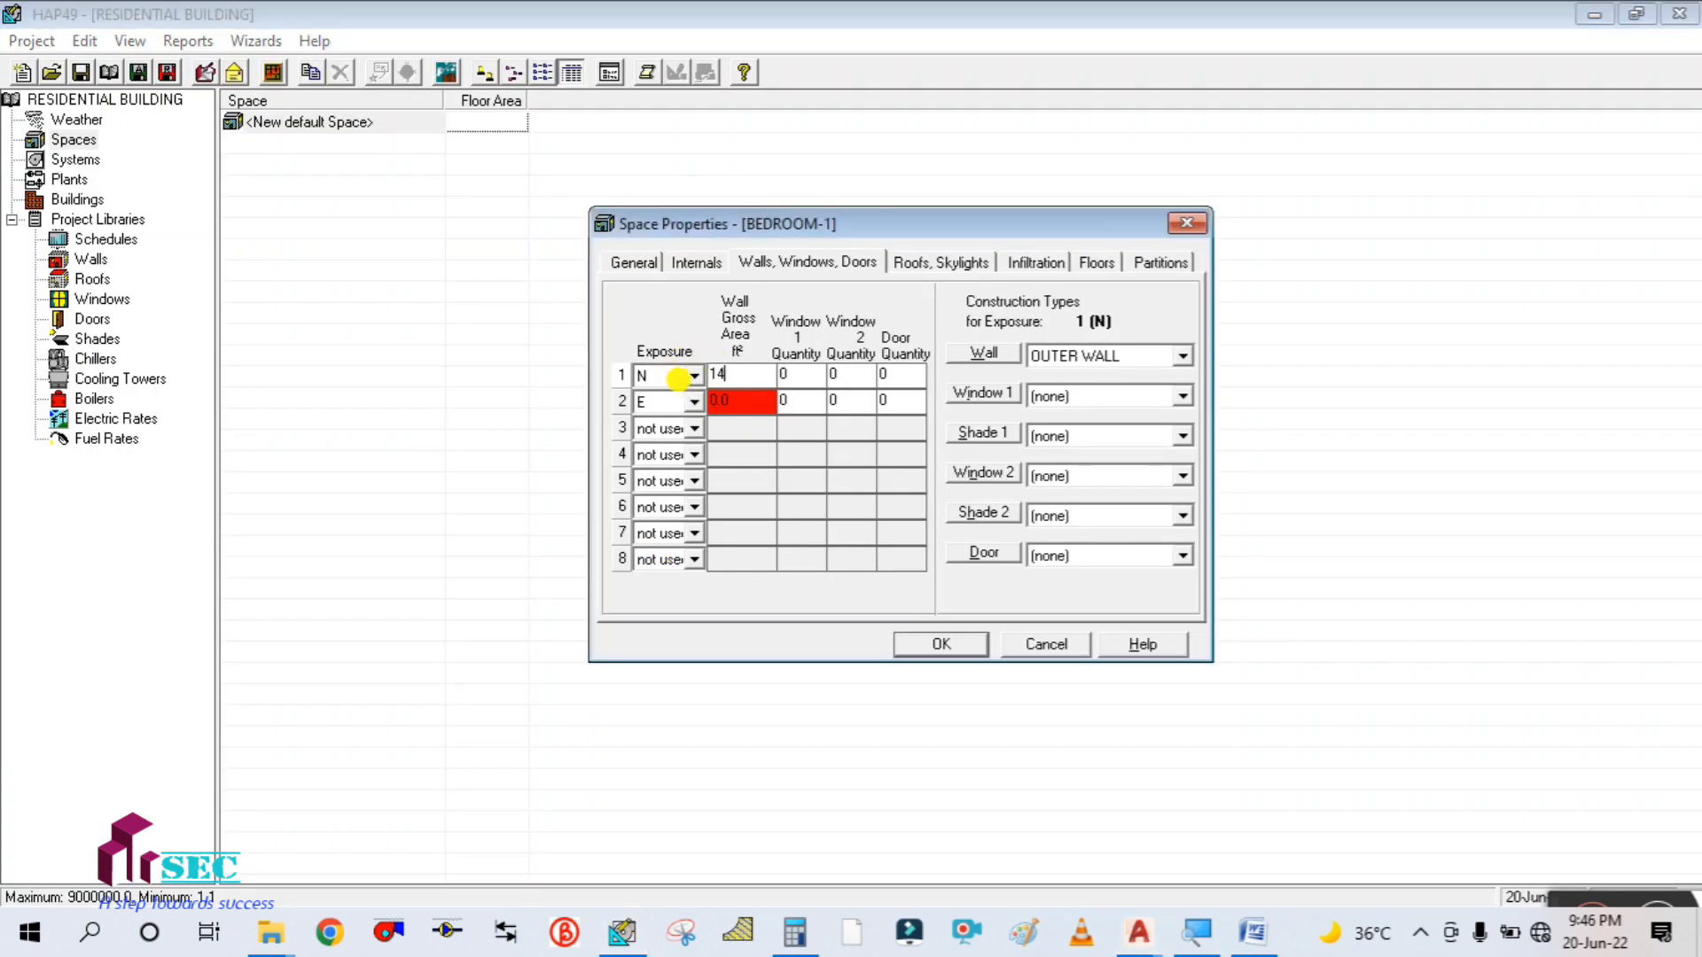
left_click(791, 371)
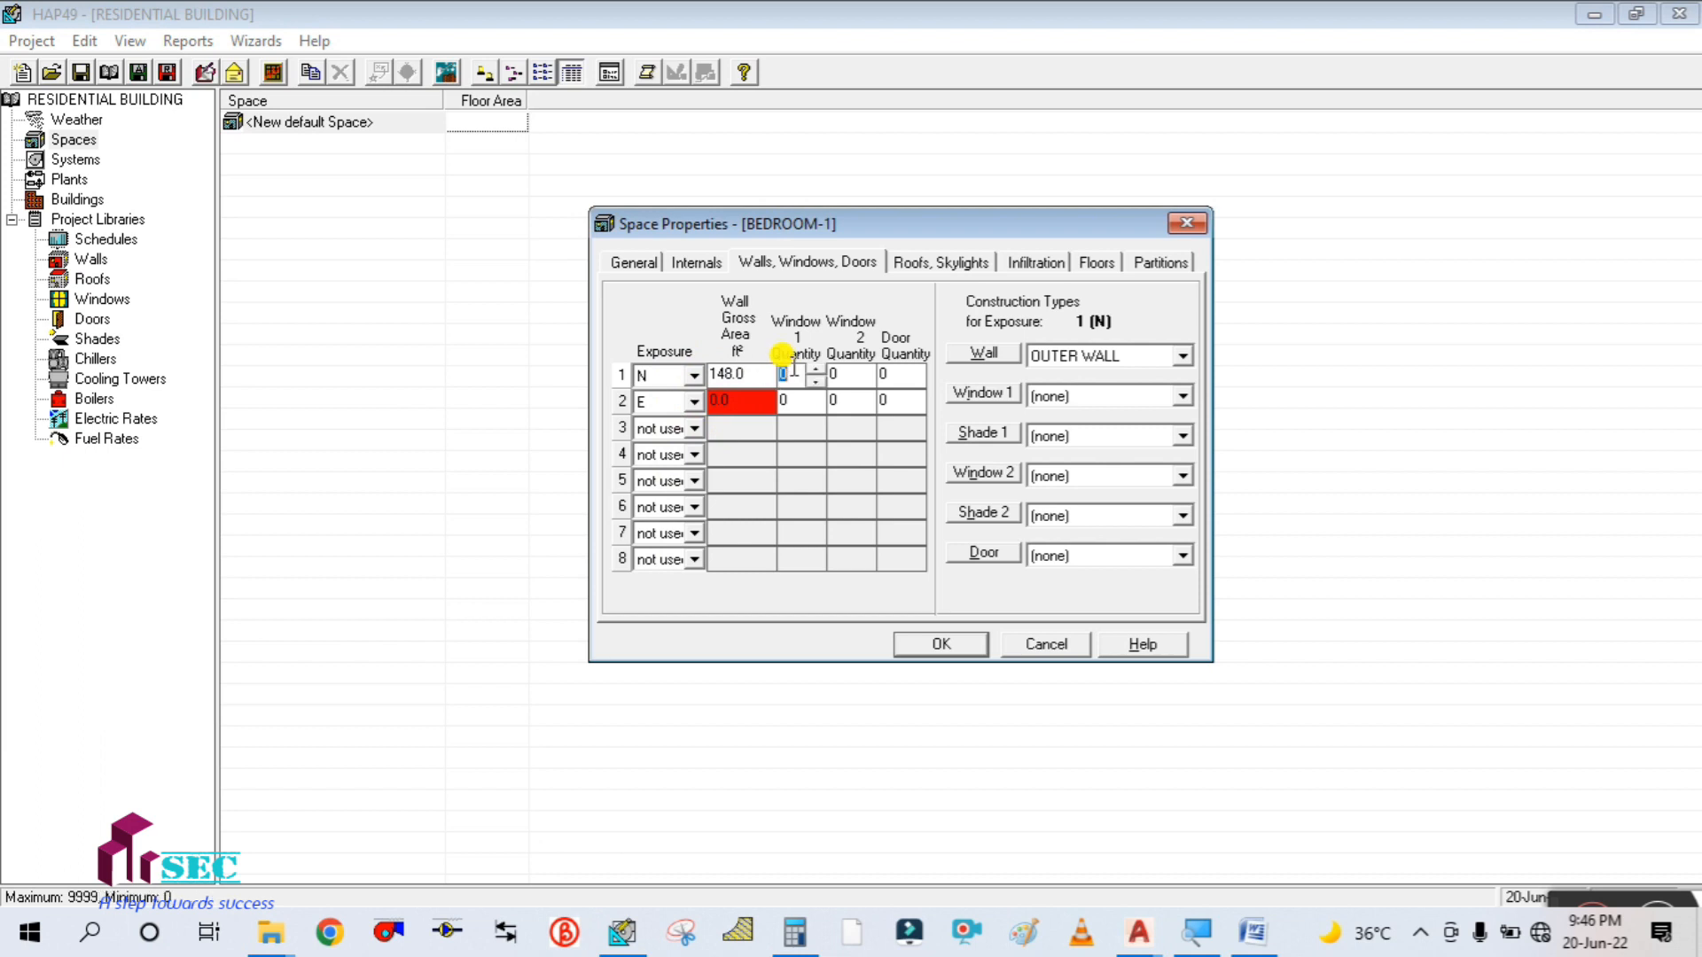
left_click(853, 373)
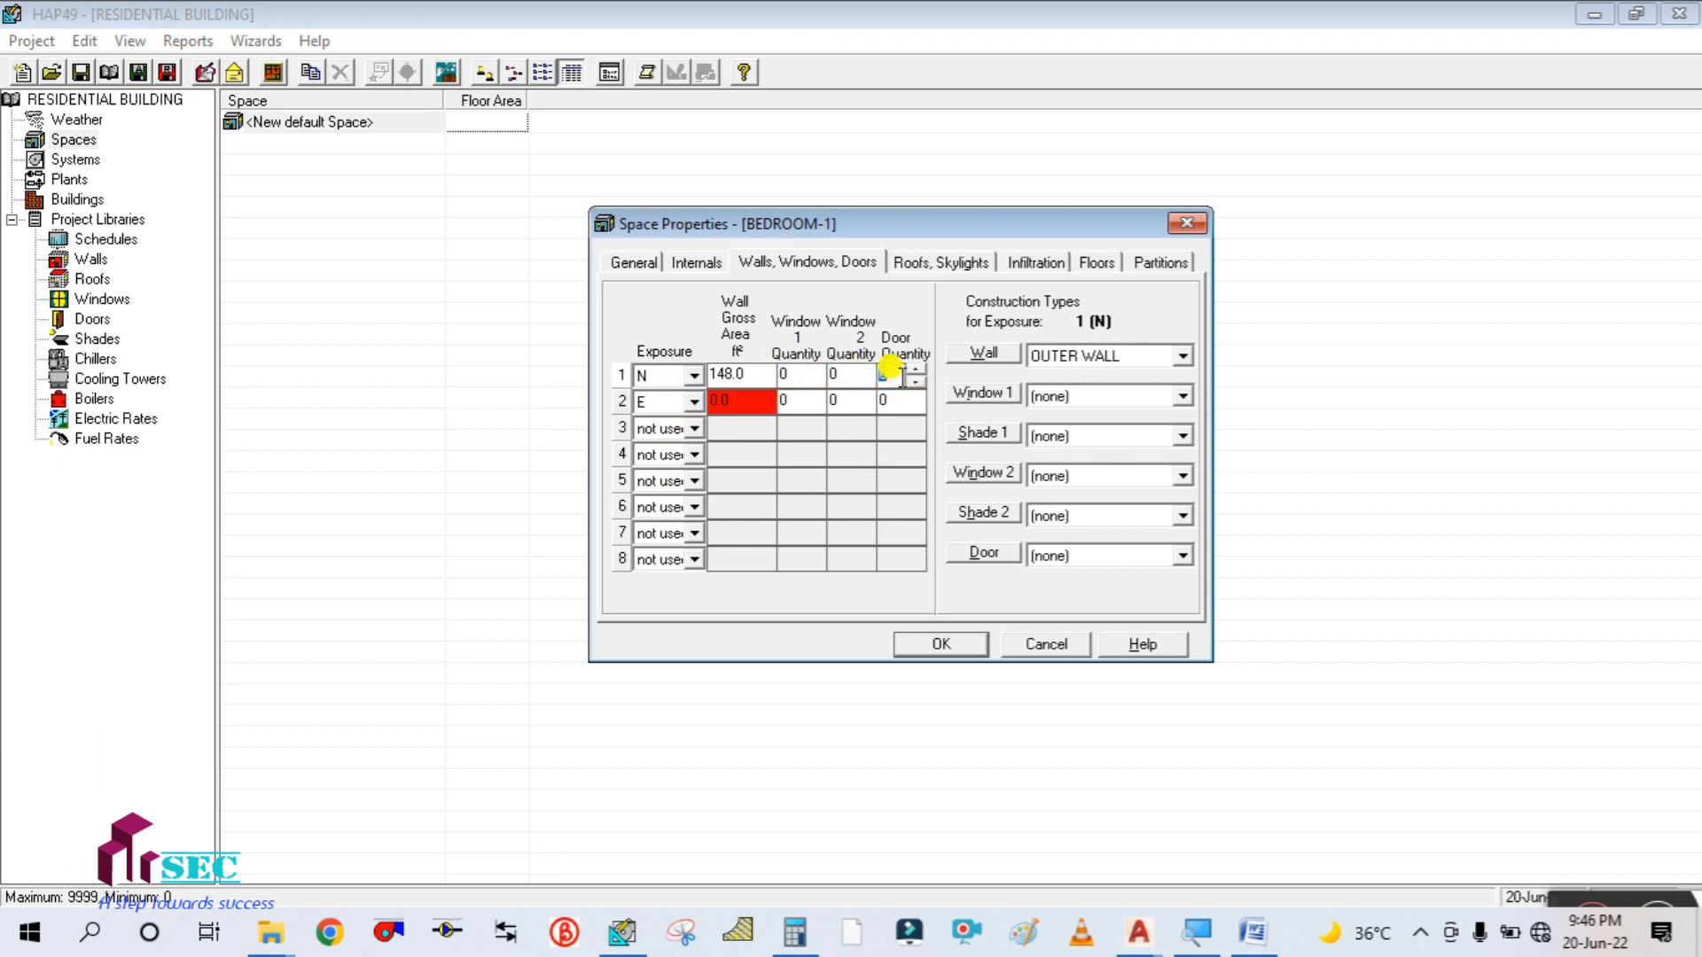
left_click(1133, 359)
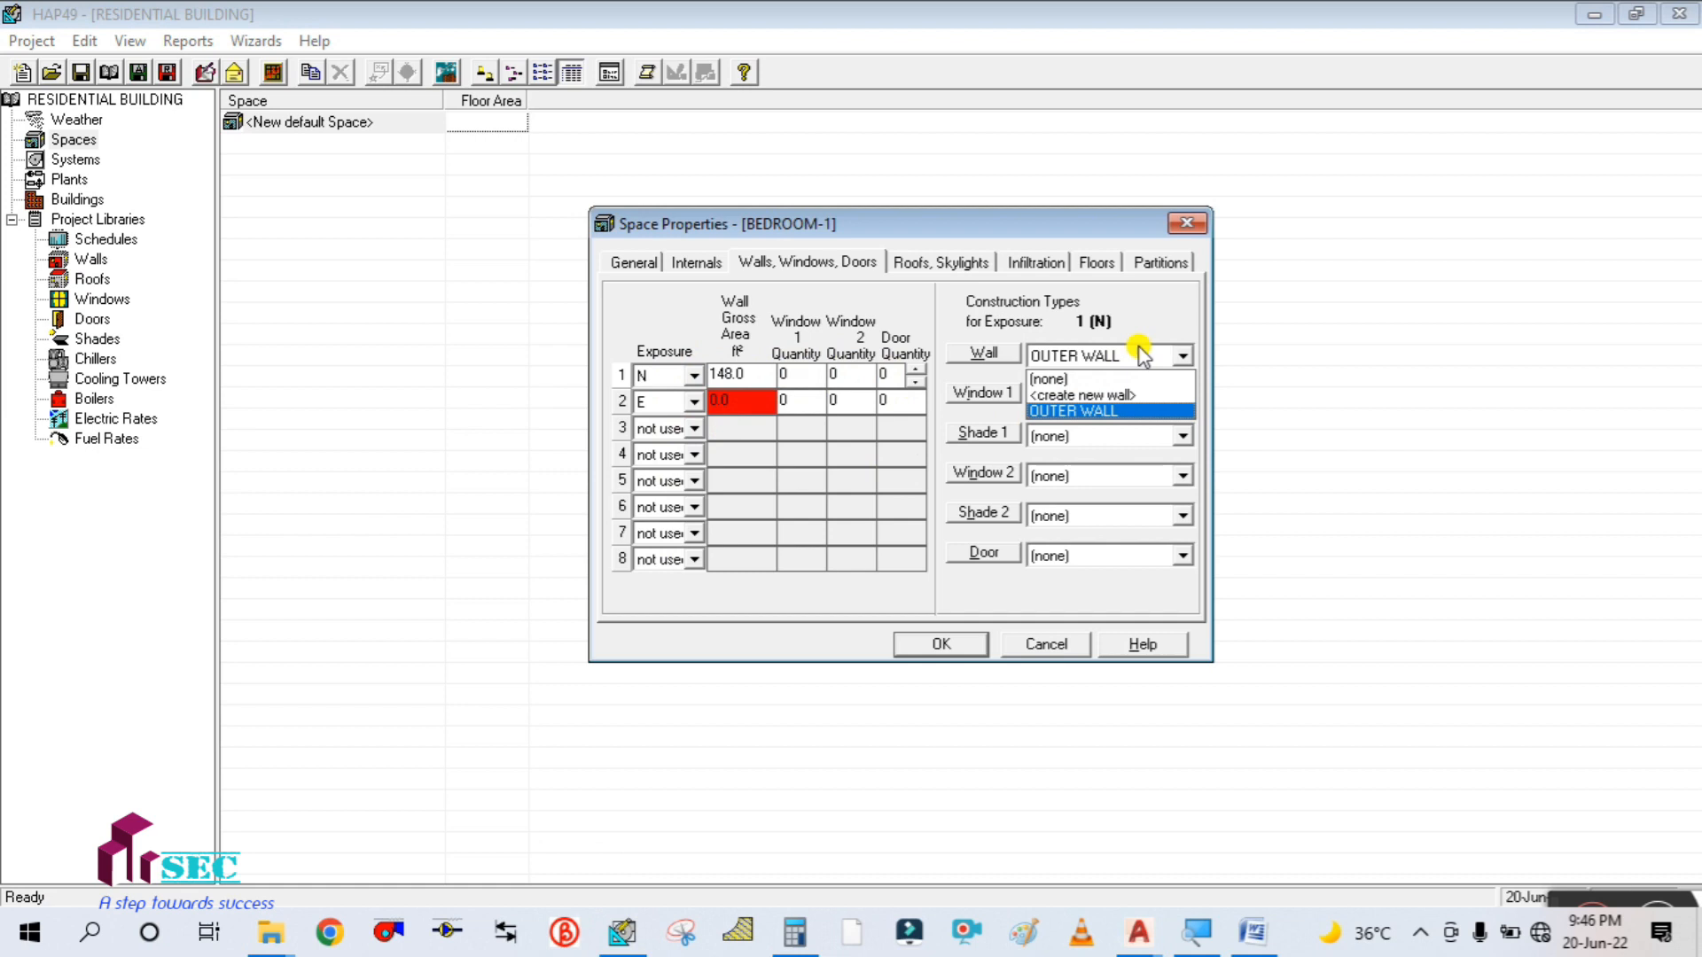
left_click(1124, 410)
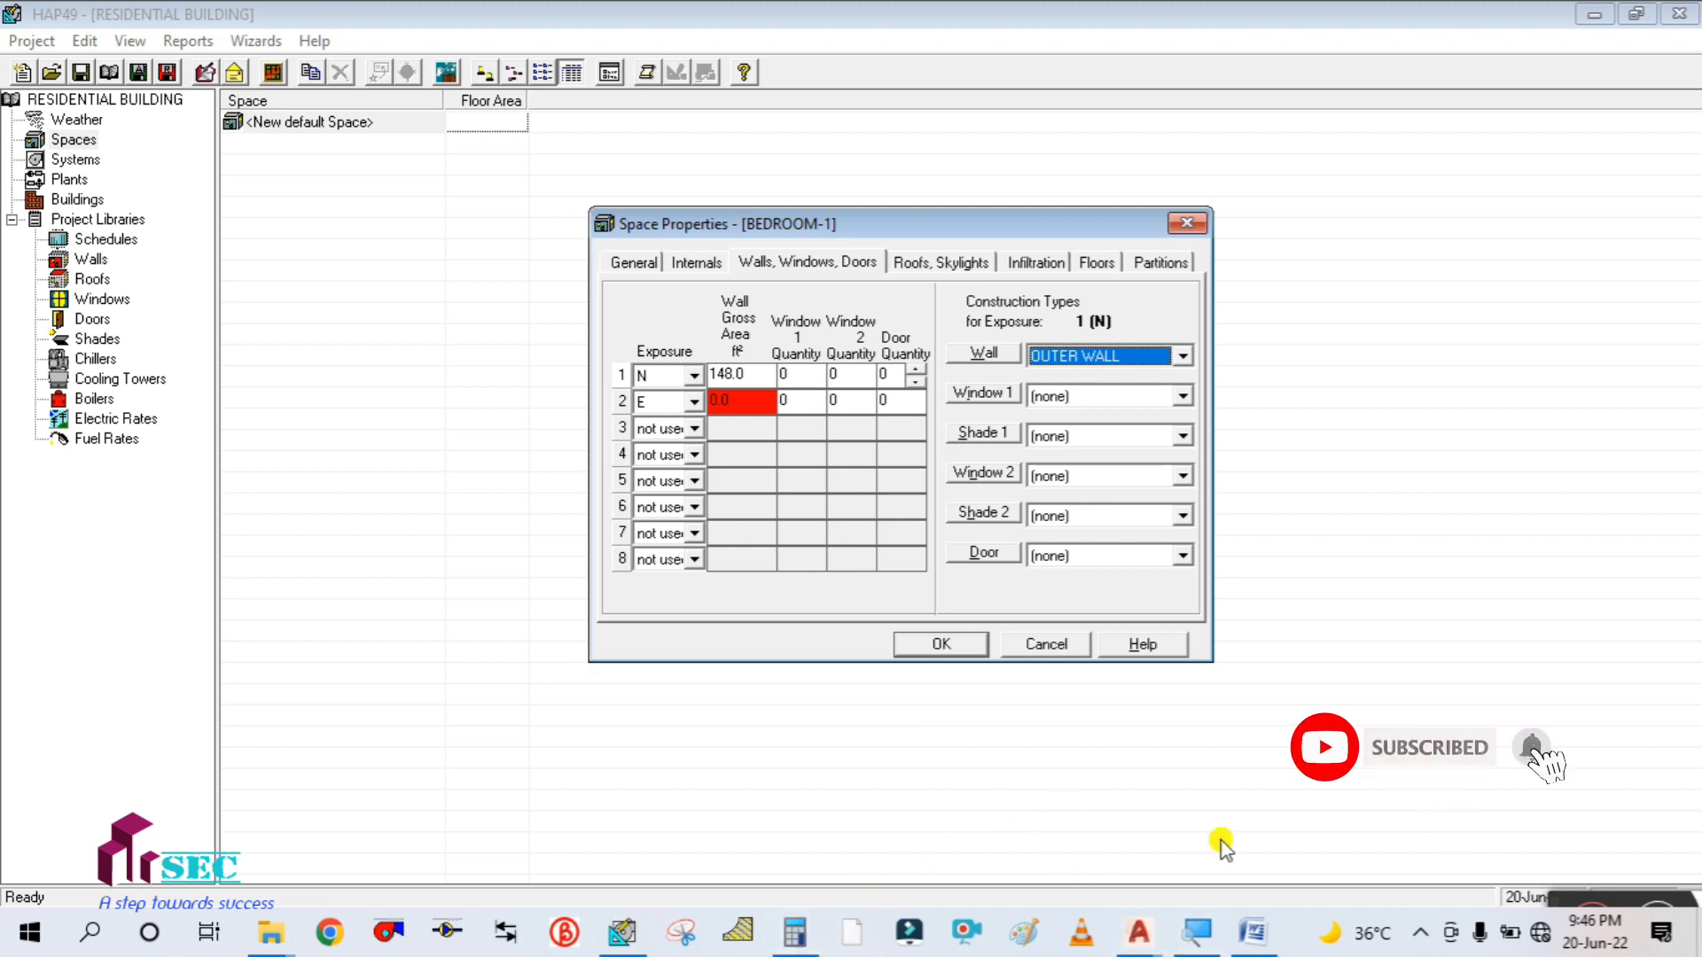
- Switch to AutoCAD to examine the outer walls of BED ROOM-1 relative to the north arrow, and return to HAP
left_click(1138, 930)
left_click(935, 838)
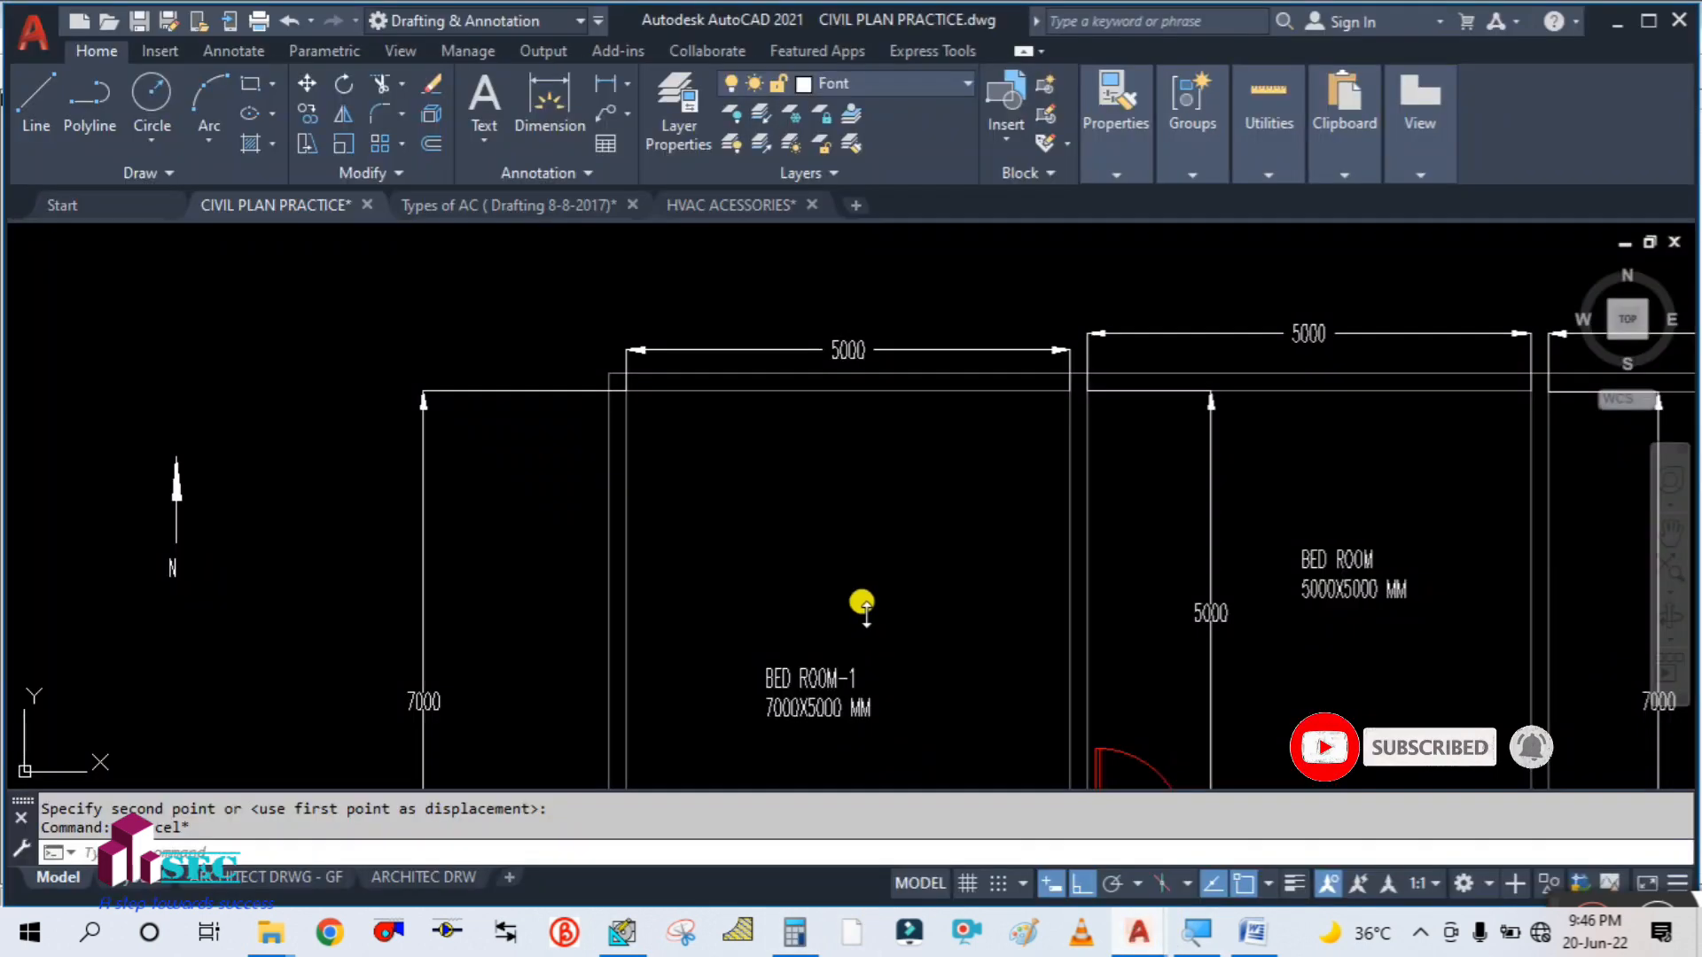
scroll(646, 517, "down", 5)
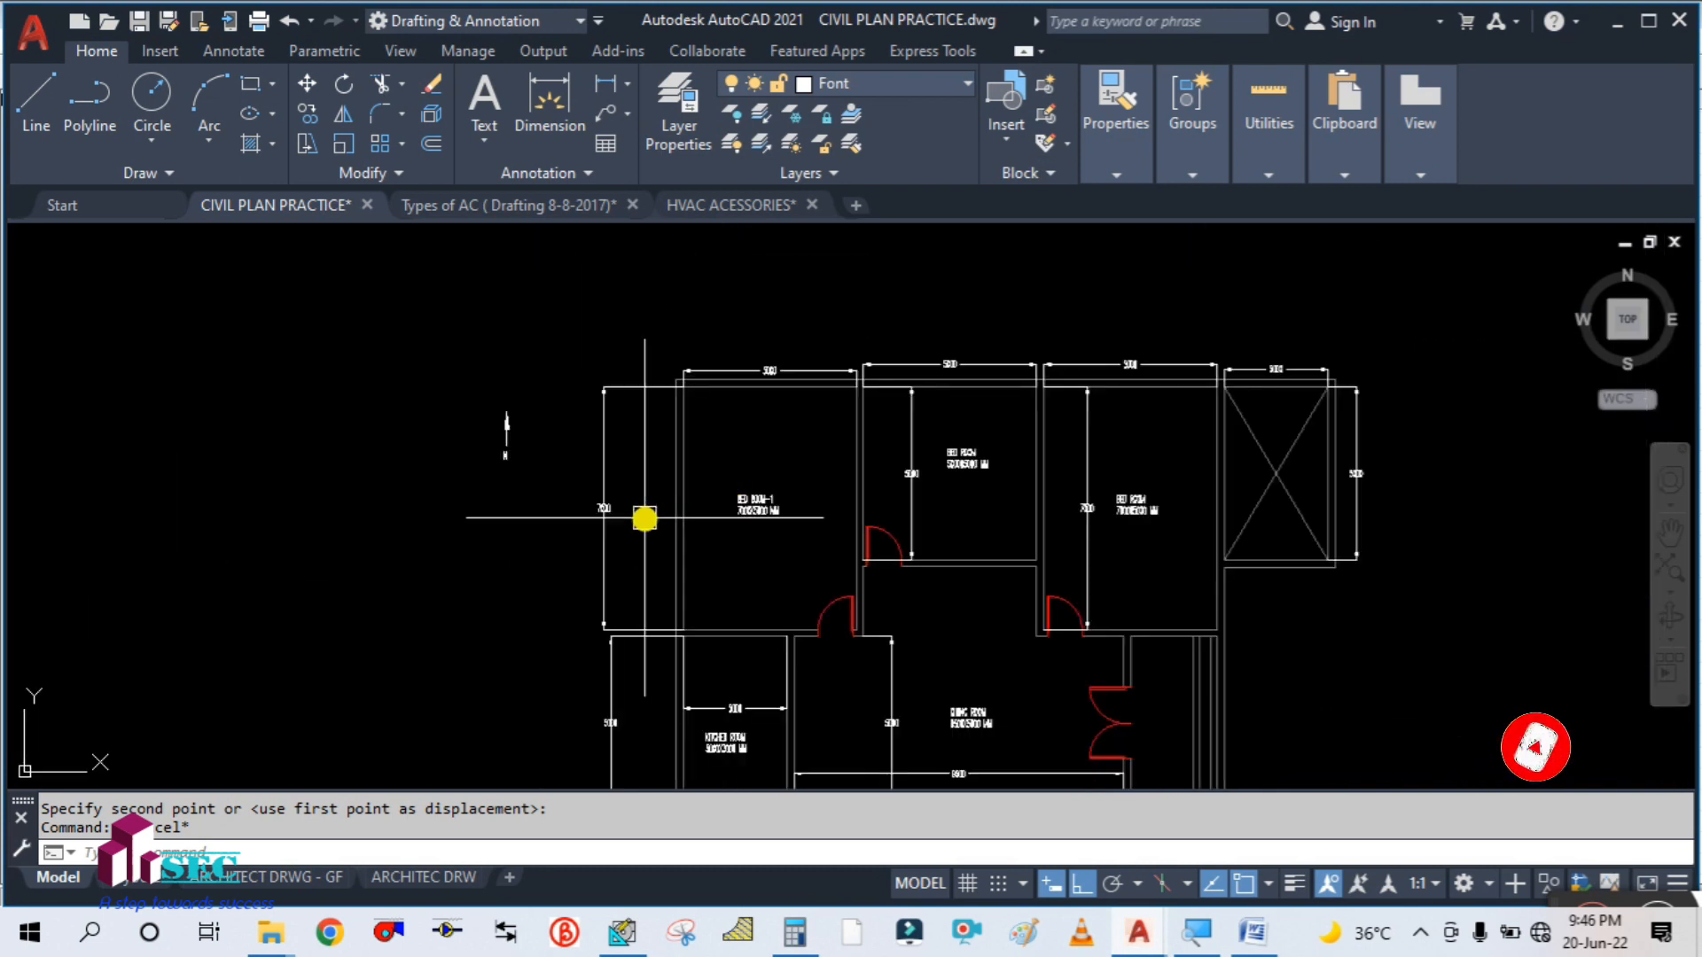
scroll(676, 596, "up", 5)
scroll(851, 691, "down", 1)
scroll(851, 691, "down", 3)
scroll(774, 570, "up", 4)
scroll(790, 570, "down", 1)
left_click(624, 926)
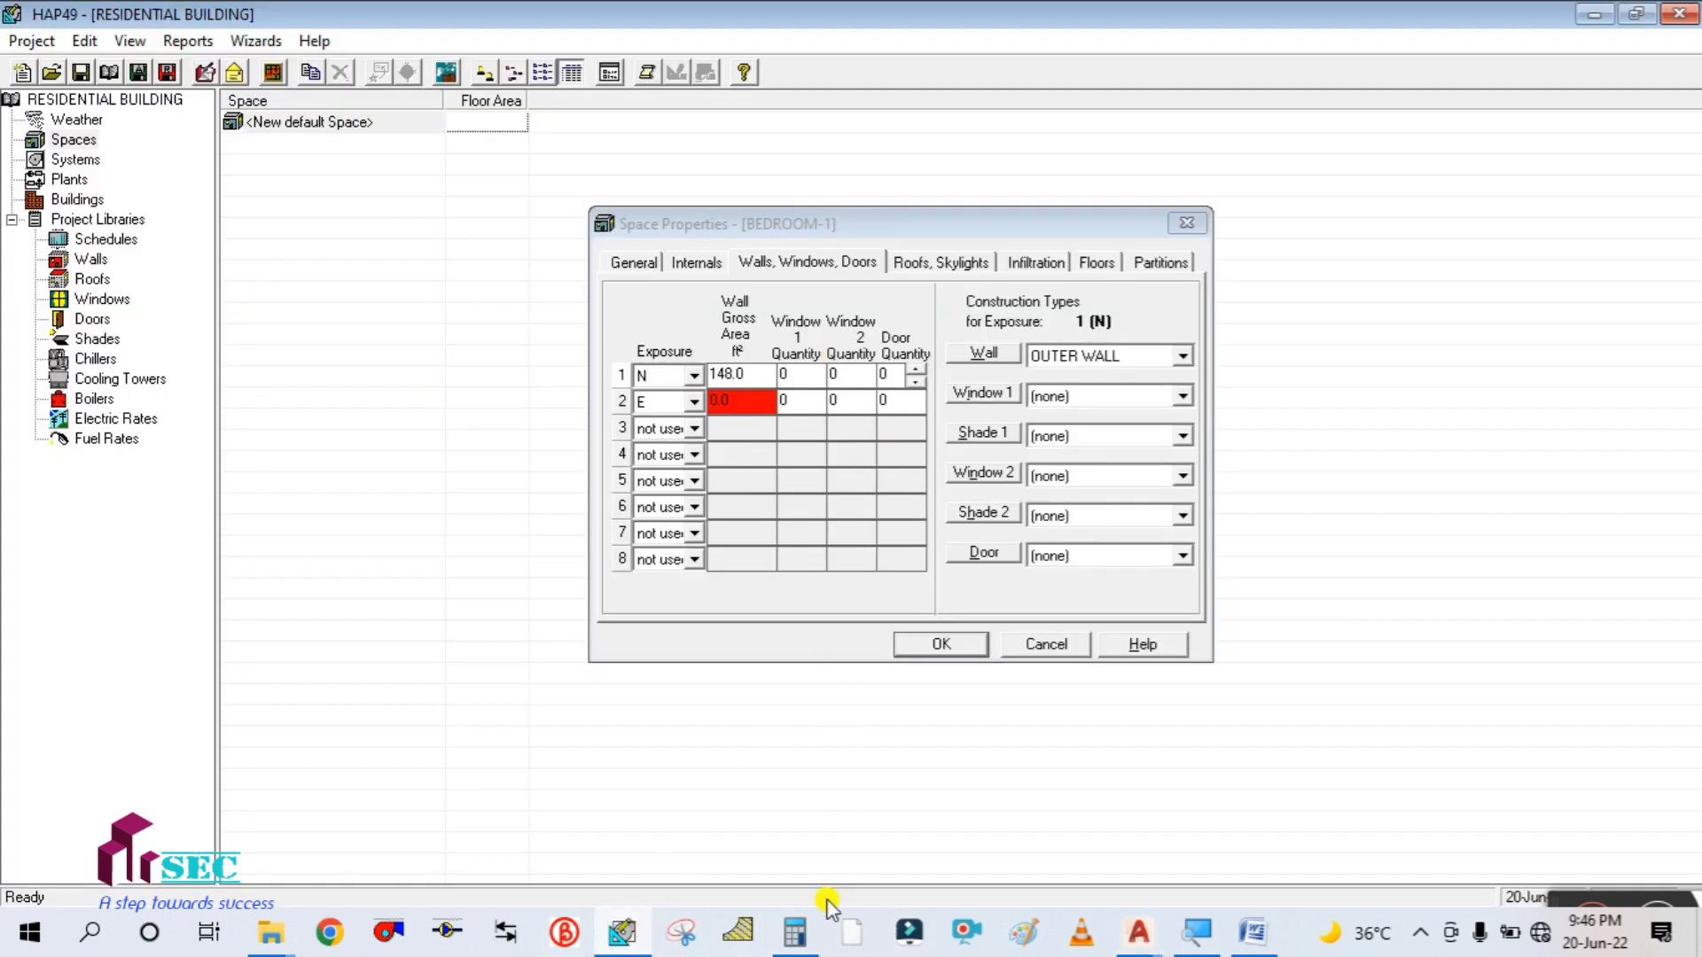
left_click(795, 931)
left_click(1494, 311)
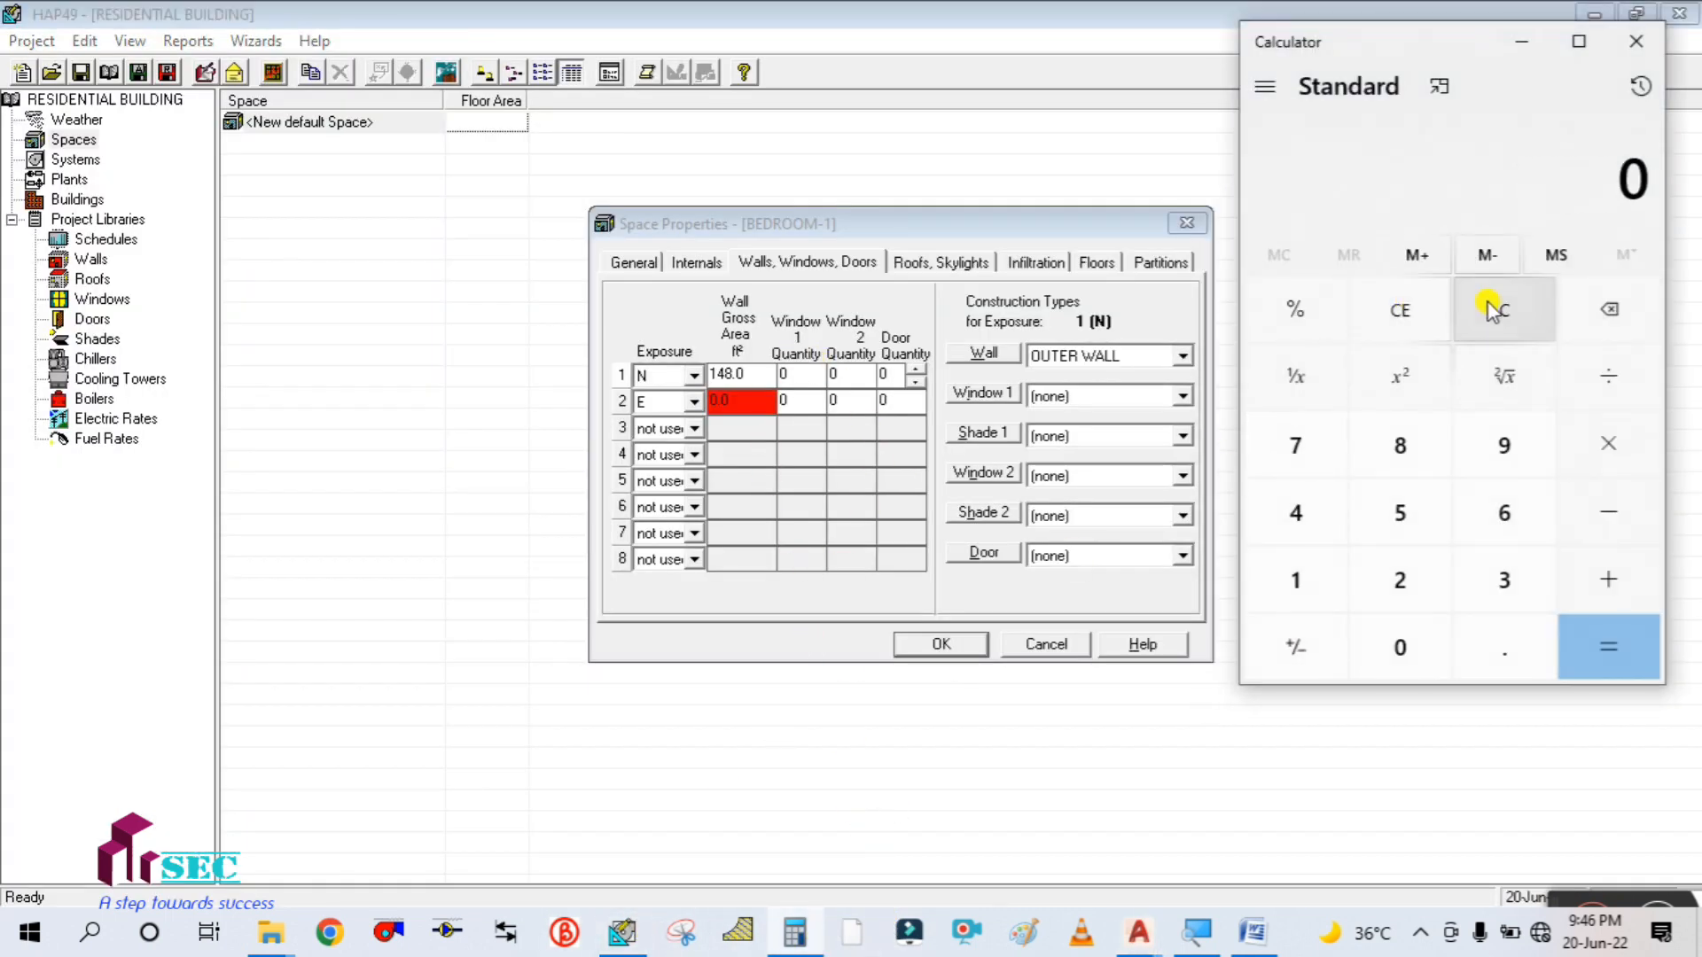
left_click(1303, 443)
left_click(1582, 443)
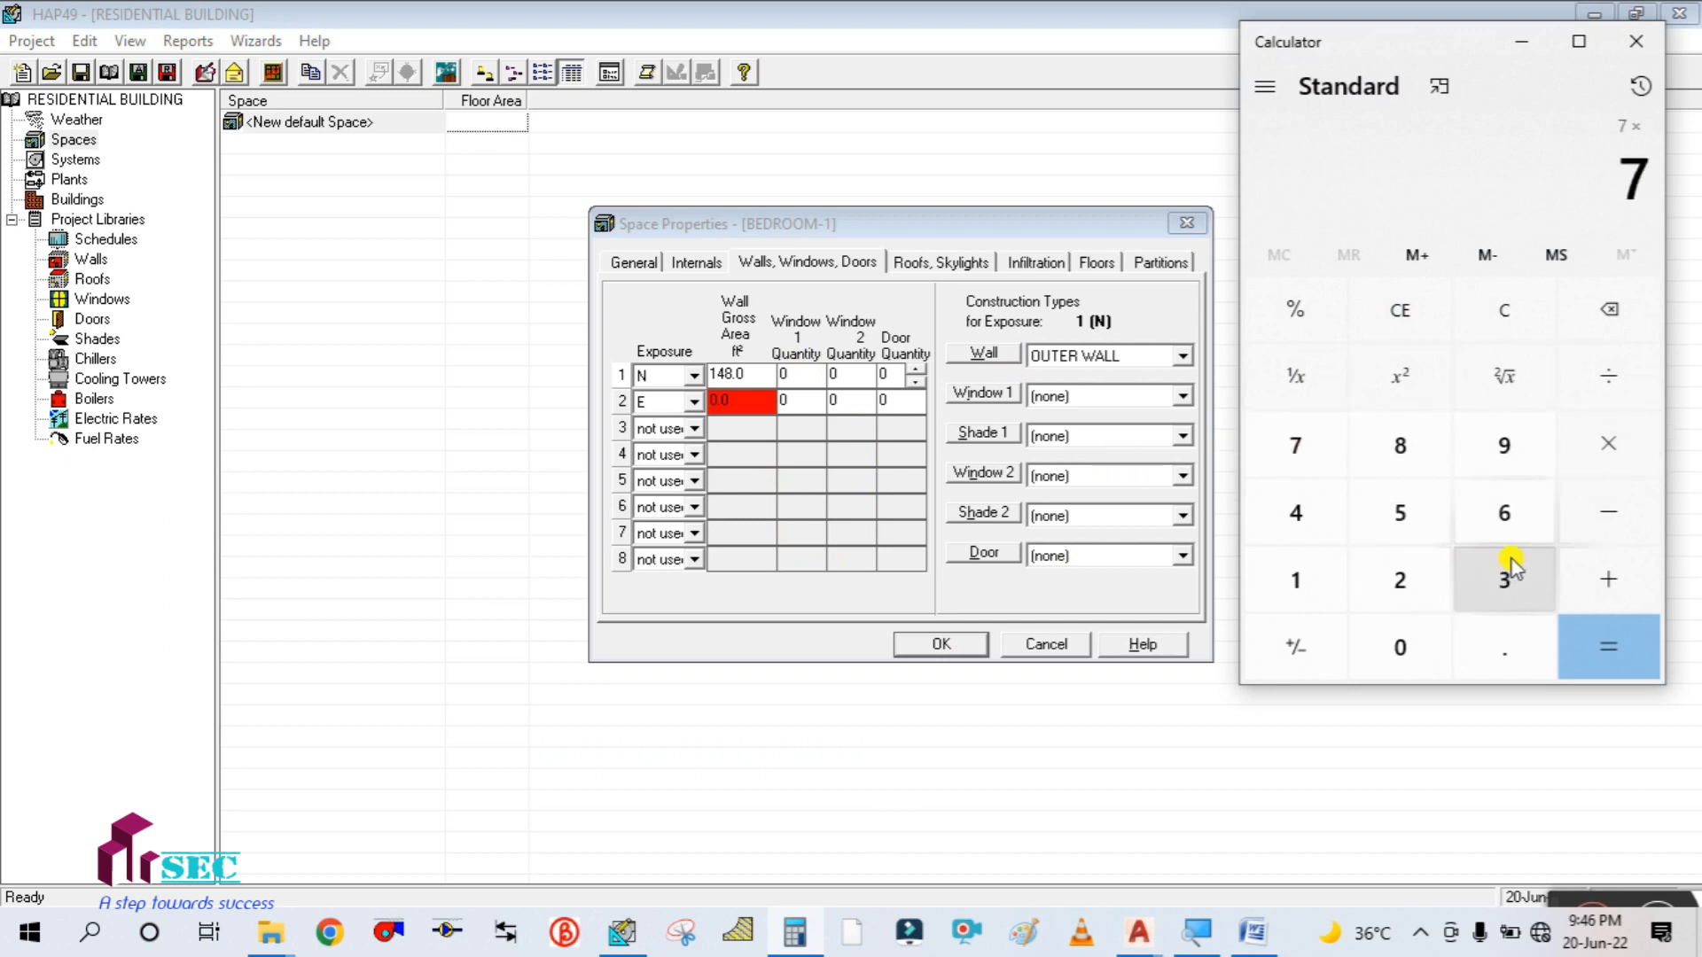
left_click(1506, 319)
left_click(1512, 452)
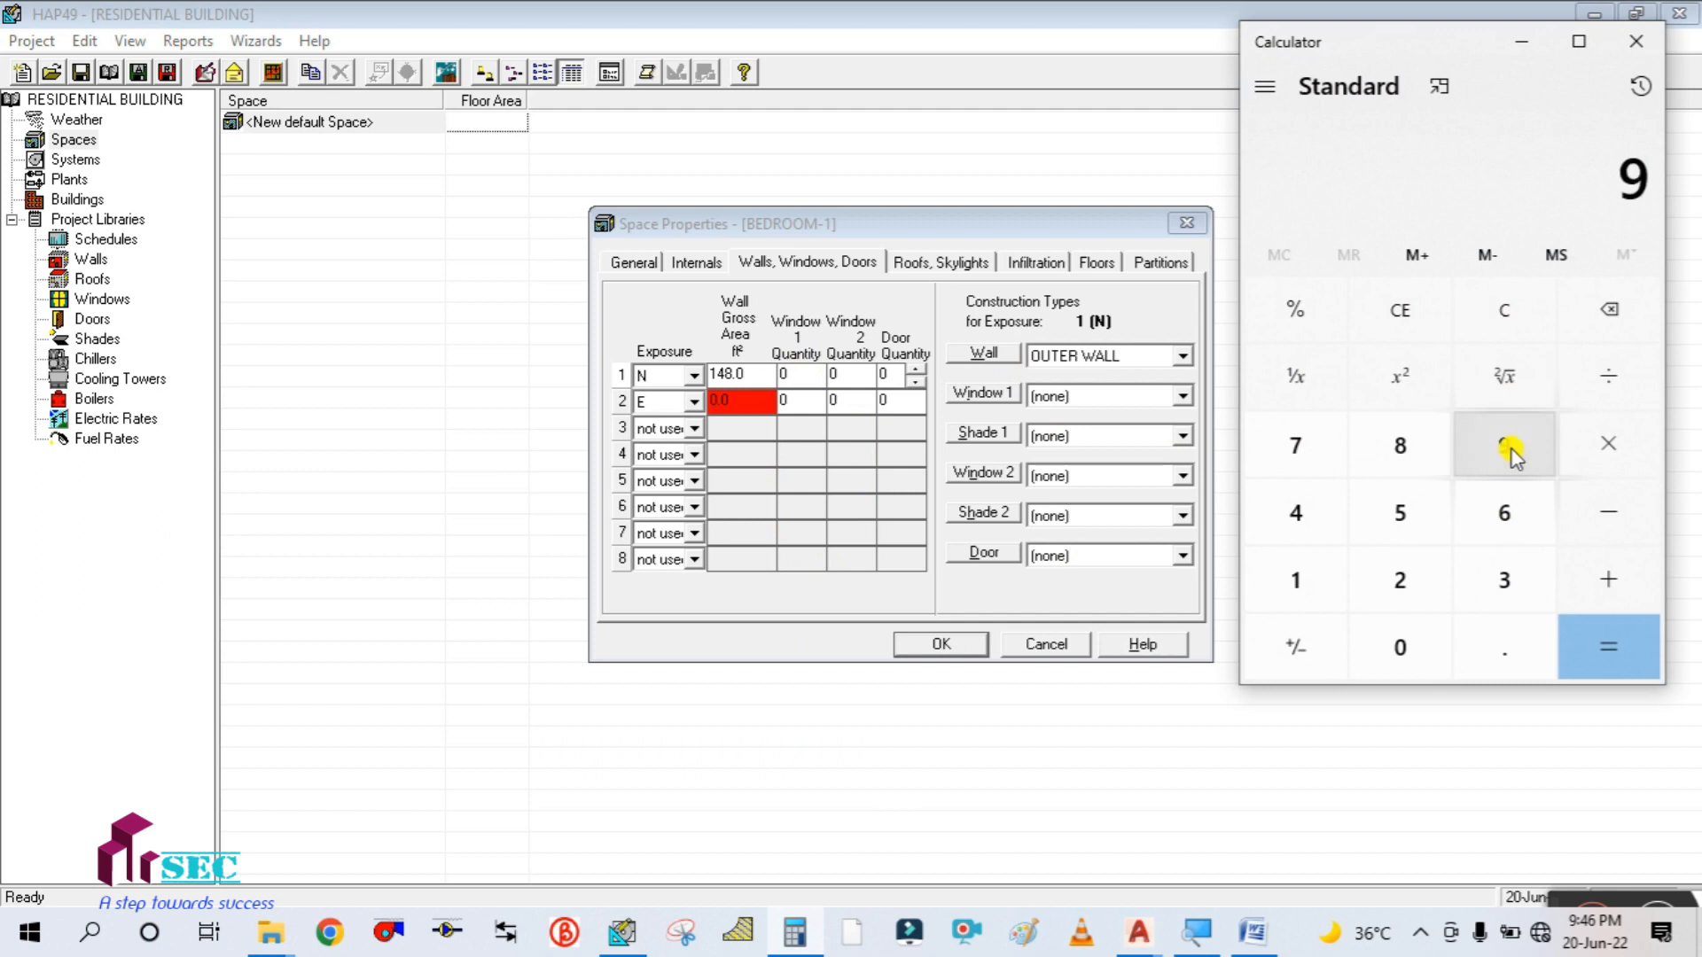
left_click(1625, 441)
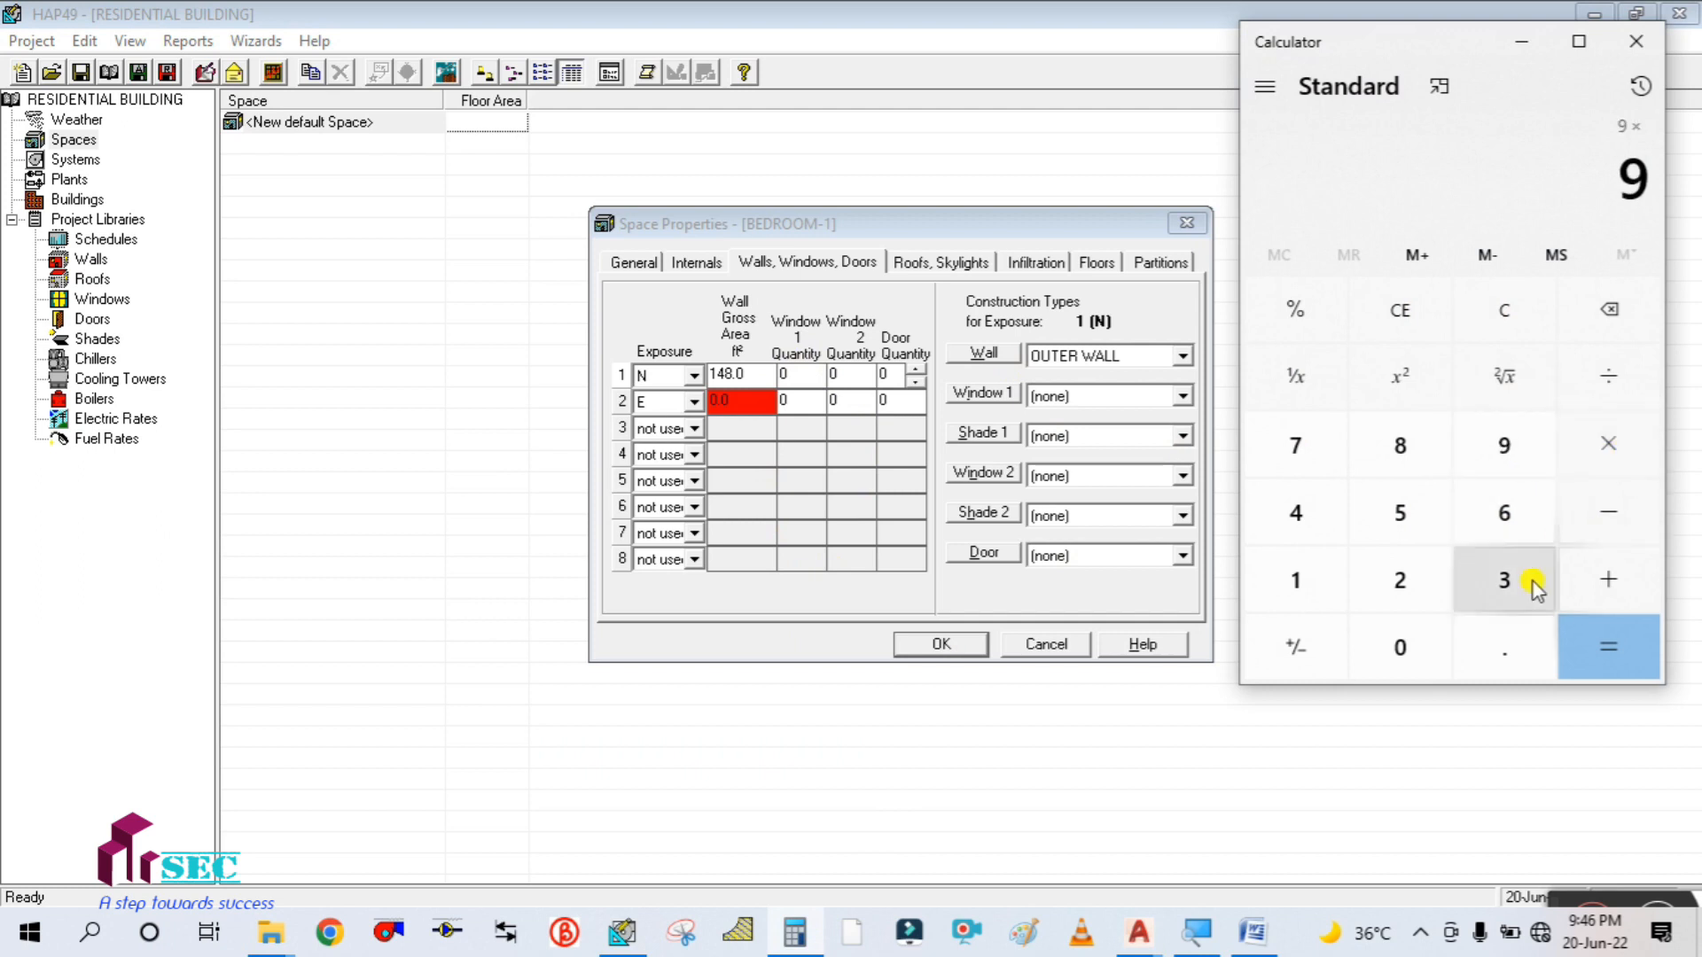
left_click(1504, 579)
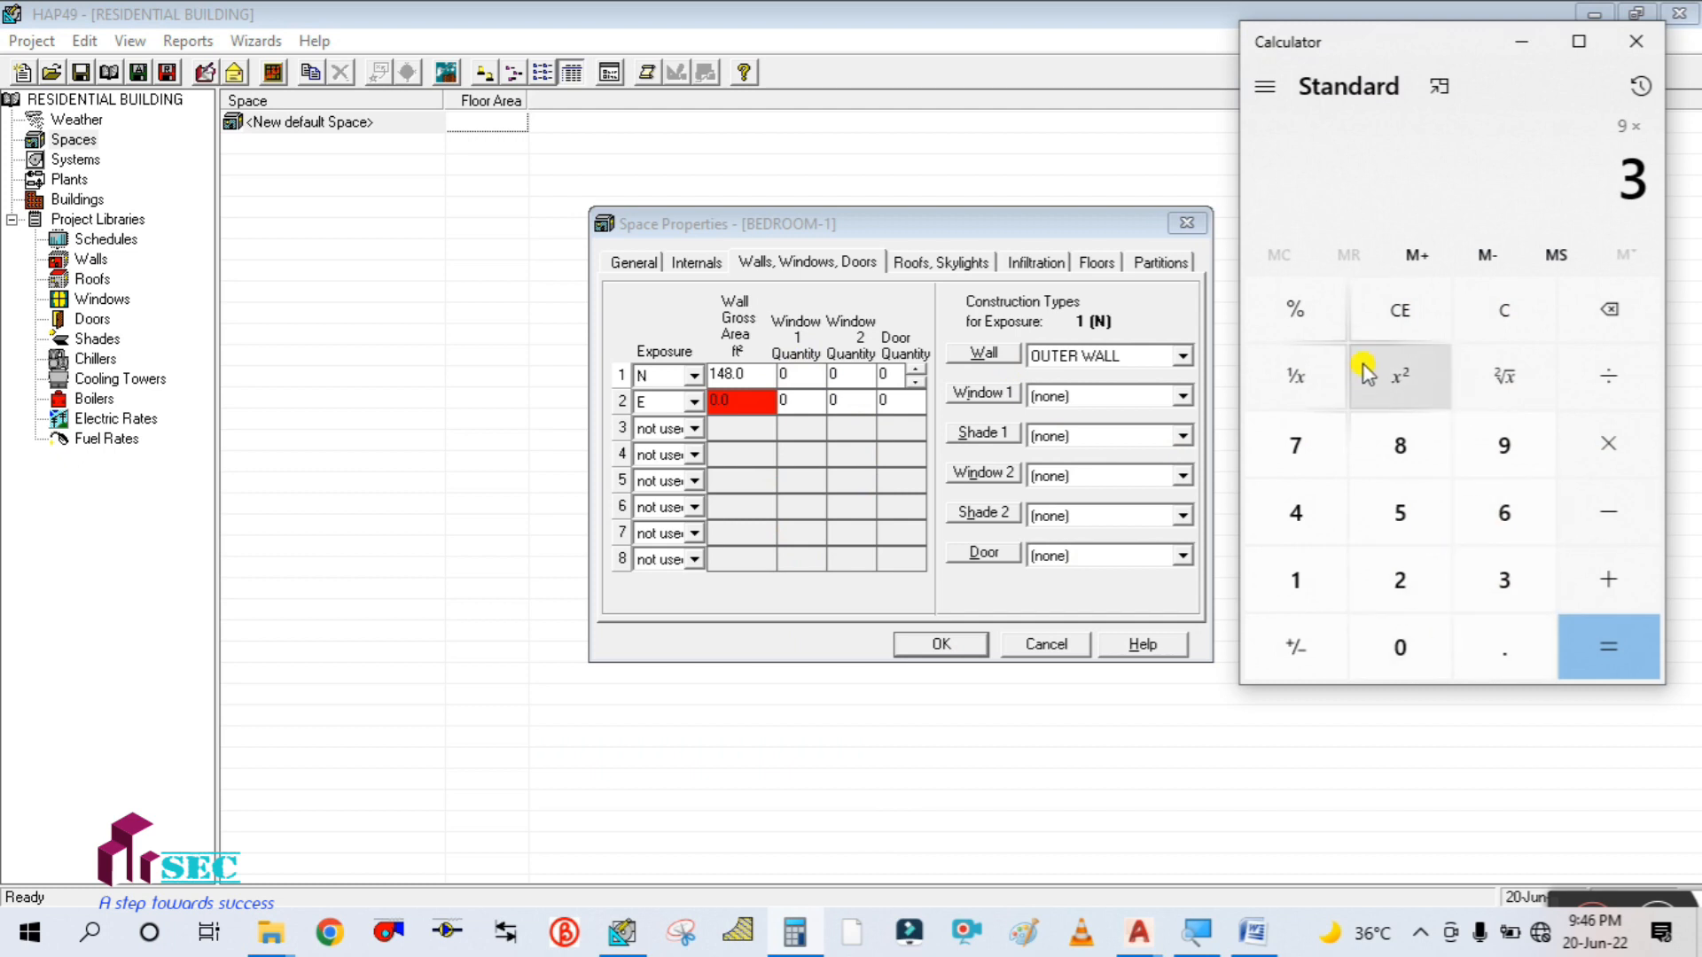
left_click(1534, 322)
- Convert the 9 ft wall height to metres by dividing 9 by 3.28 in the calculator
left_click(1506, 468)
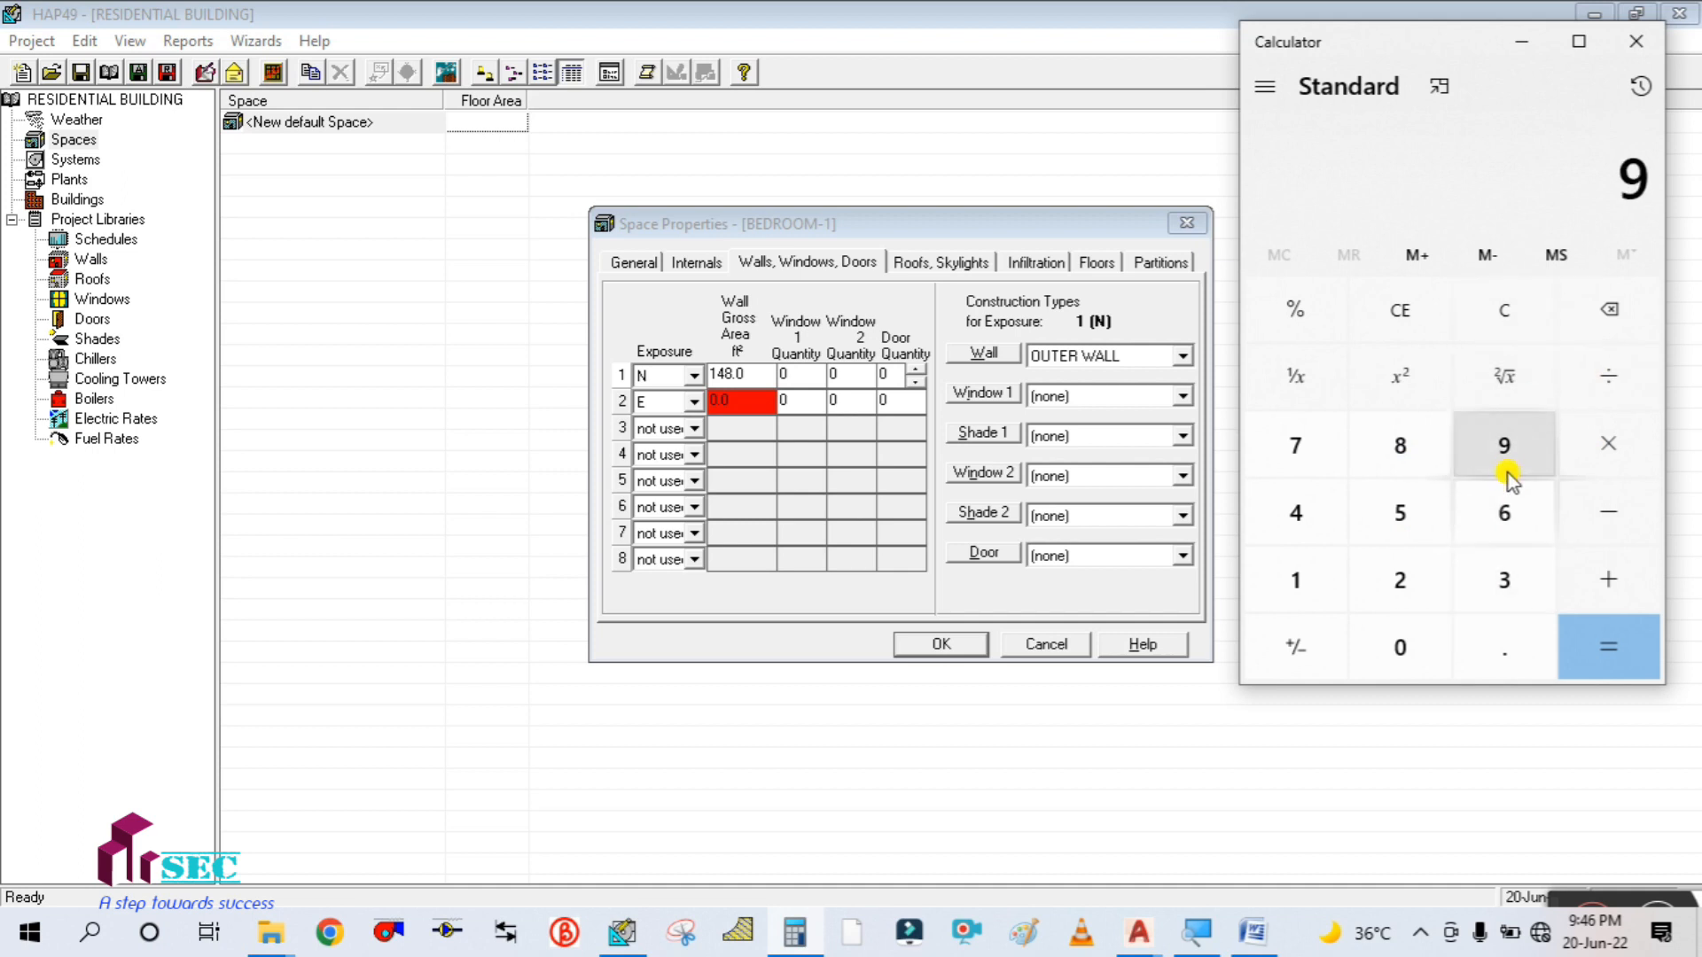
left_click(1579, 384)
left_click(1487, 603)
left_click(1504, 650)
left_click(1404, 578)
left_click(1403, 450)
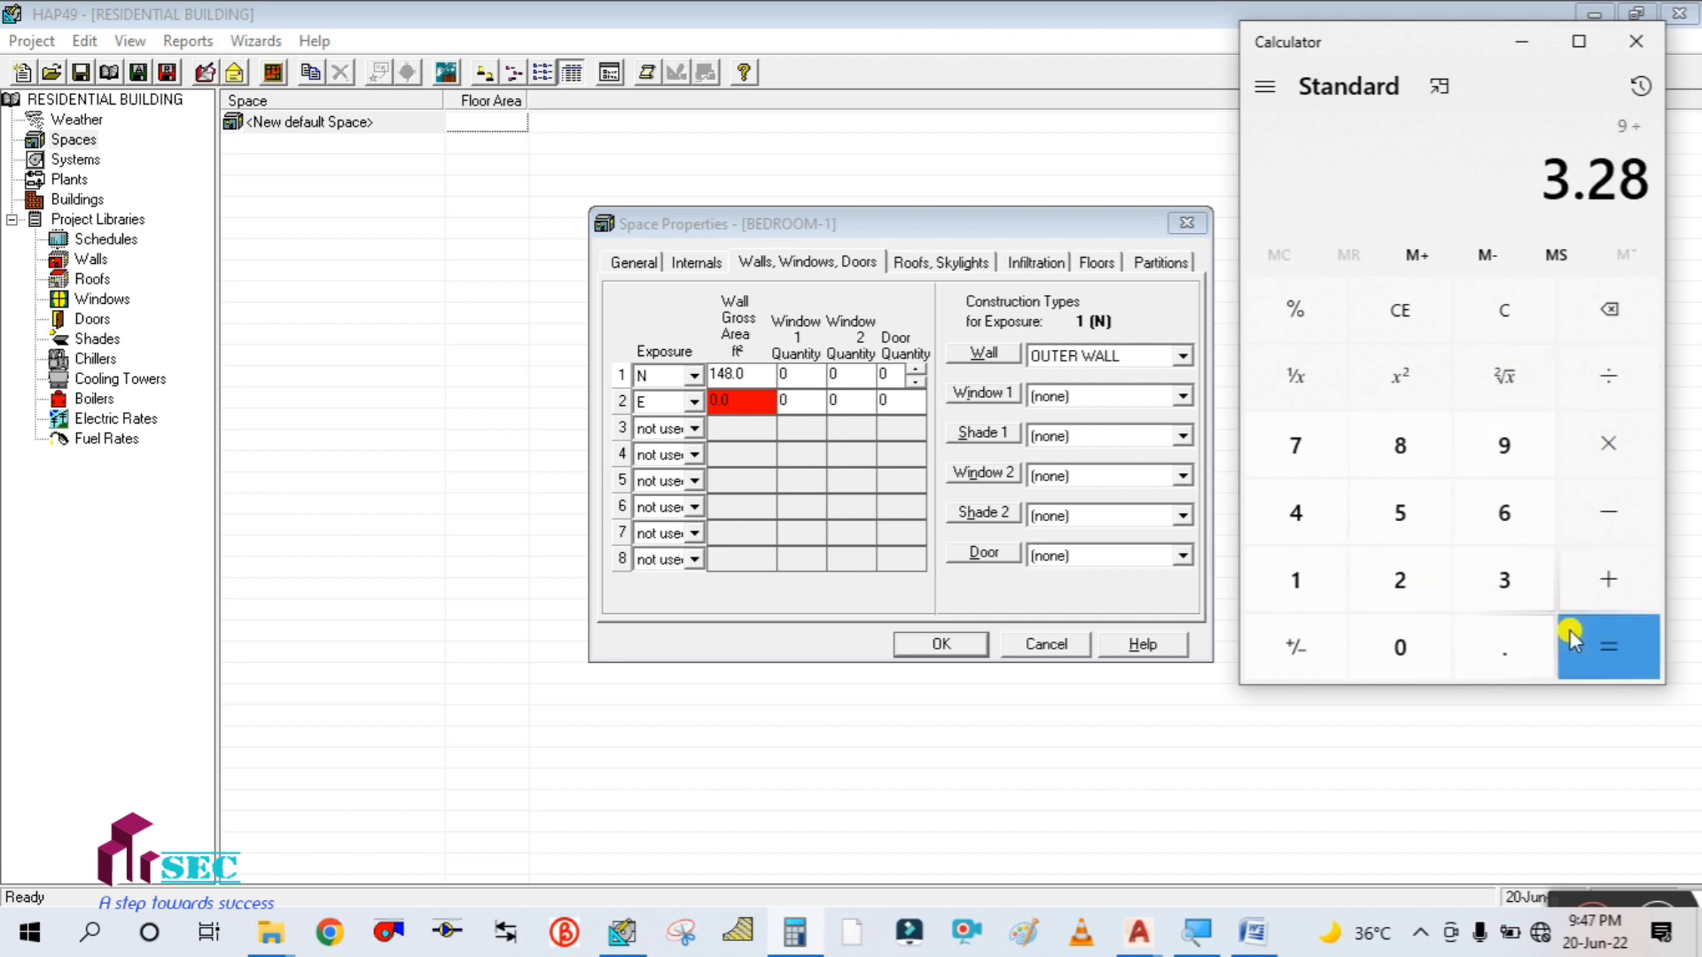
left_click(1578, 654)
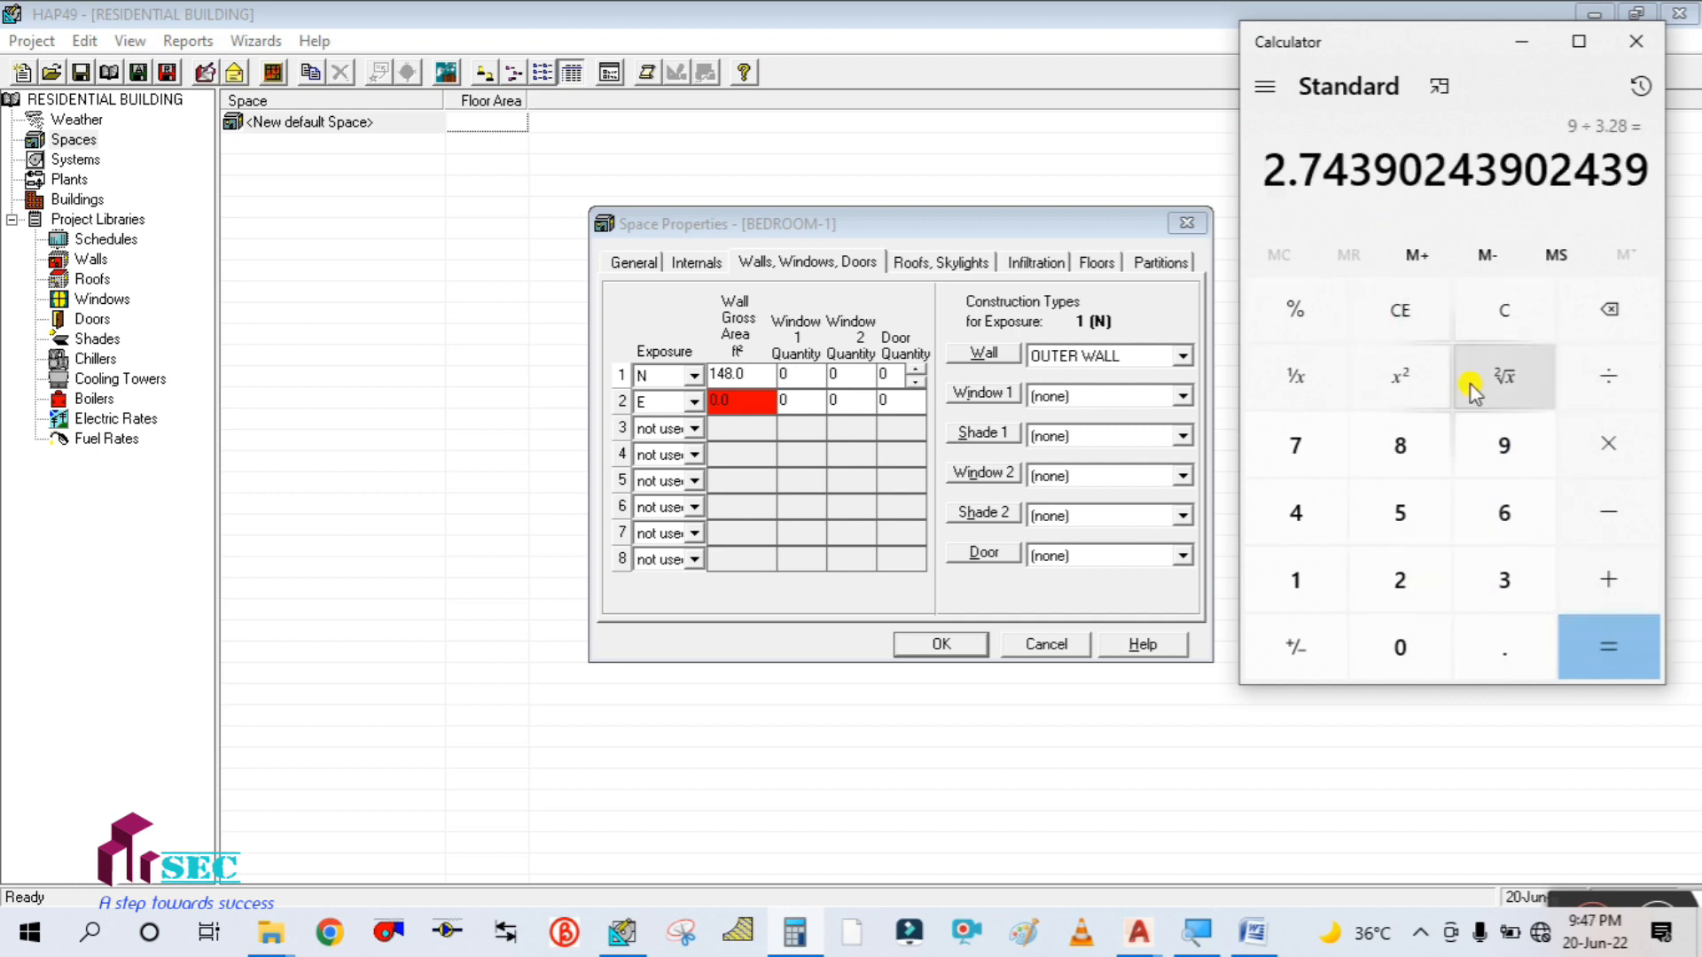
- Try multiplying the converted wall height by 77 and 3.28, and clear the calculator
left_click(1579, 450)
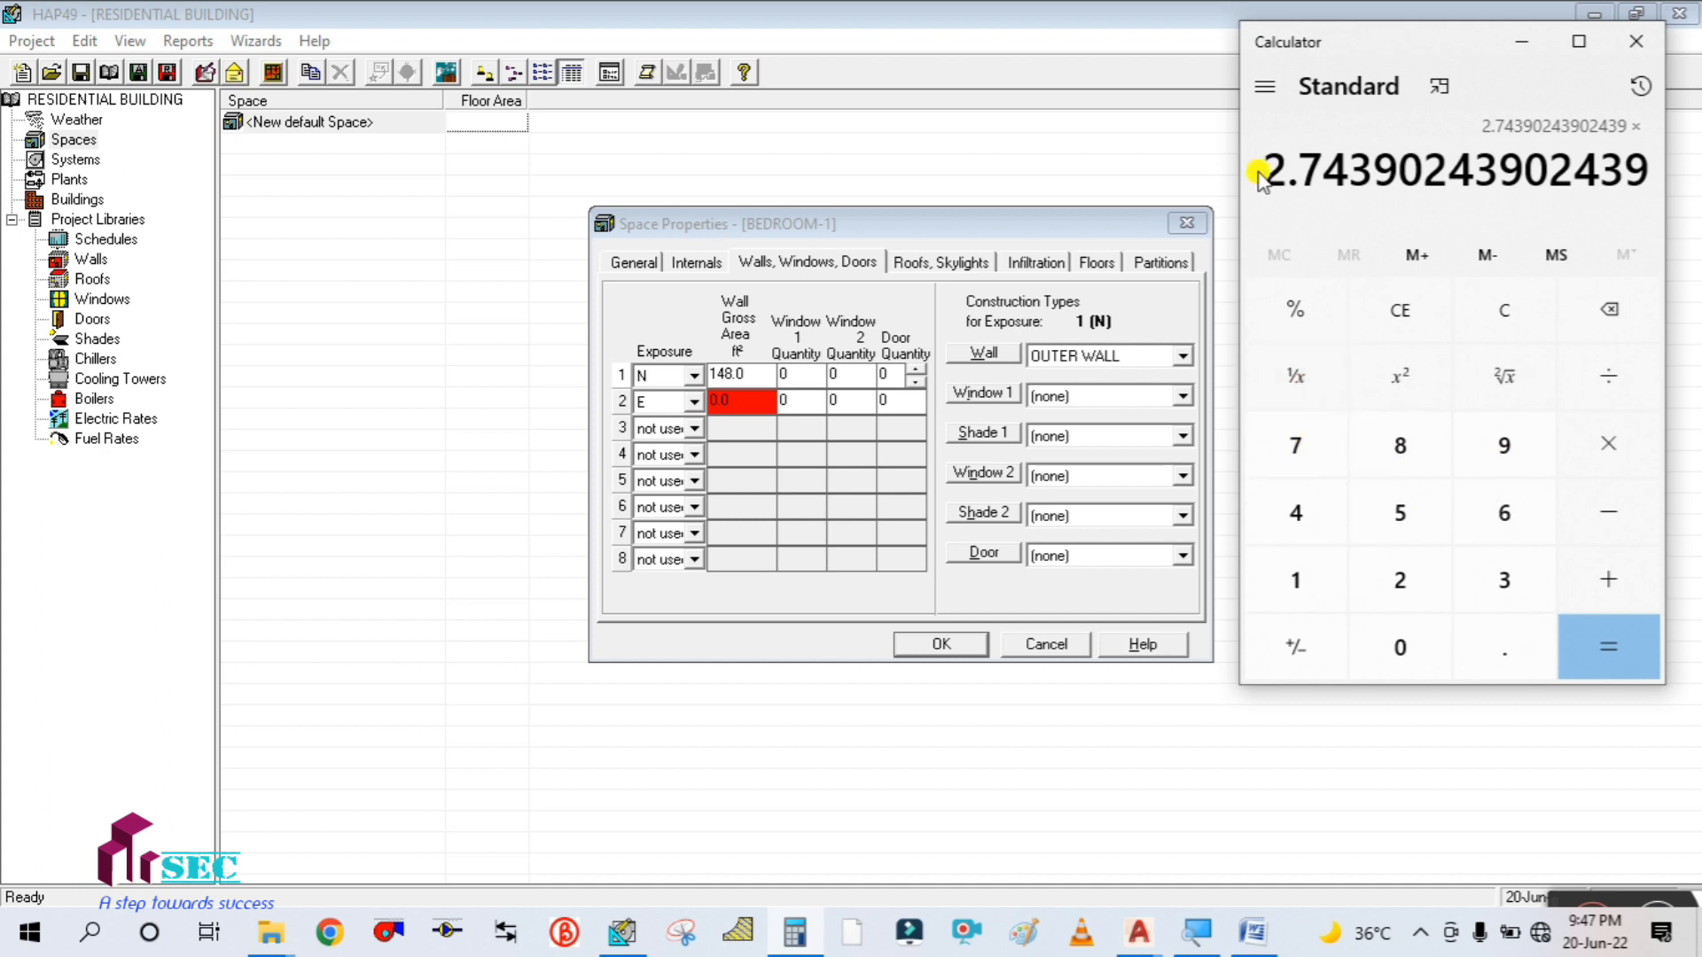
left_click(1310, 445)
left_click(1321, 464)
left_click(1591, 447)
left_click(1521, 565)
left_click(1501, 640)
left_click(1409, 592)
left_click(1394, 466)
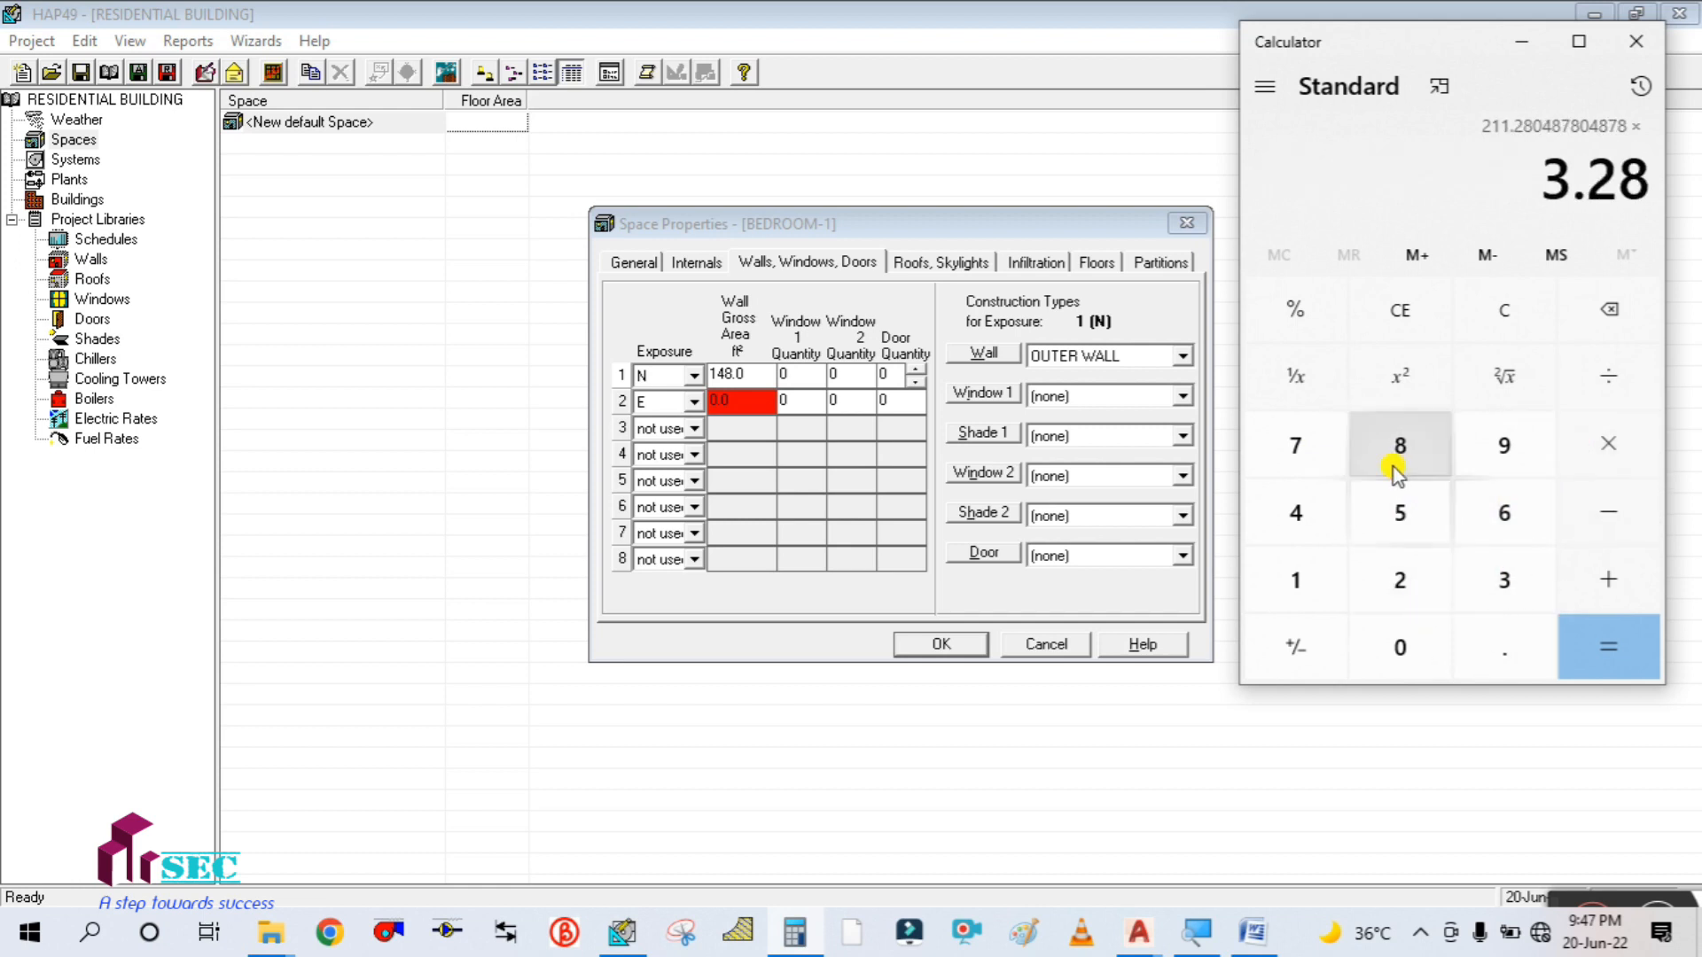
left_click(1586, 646)
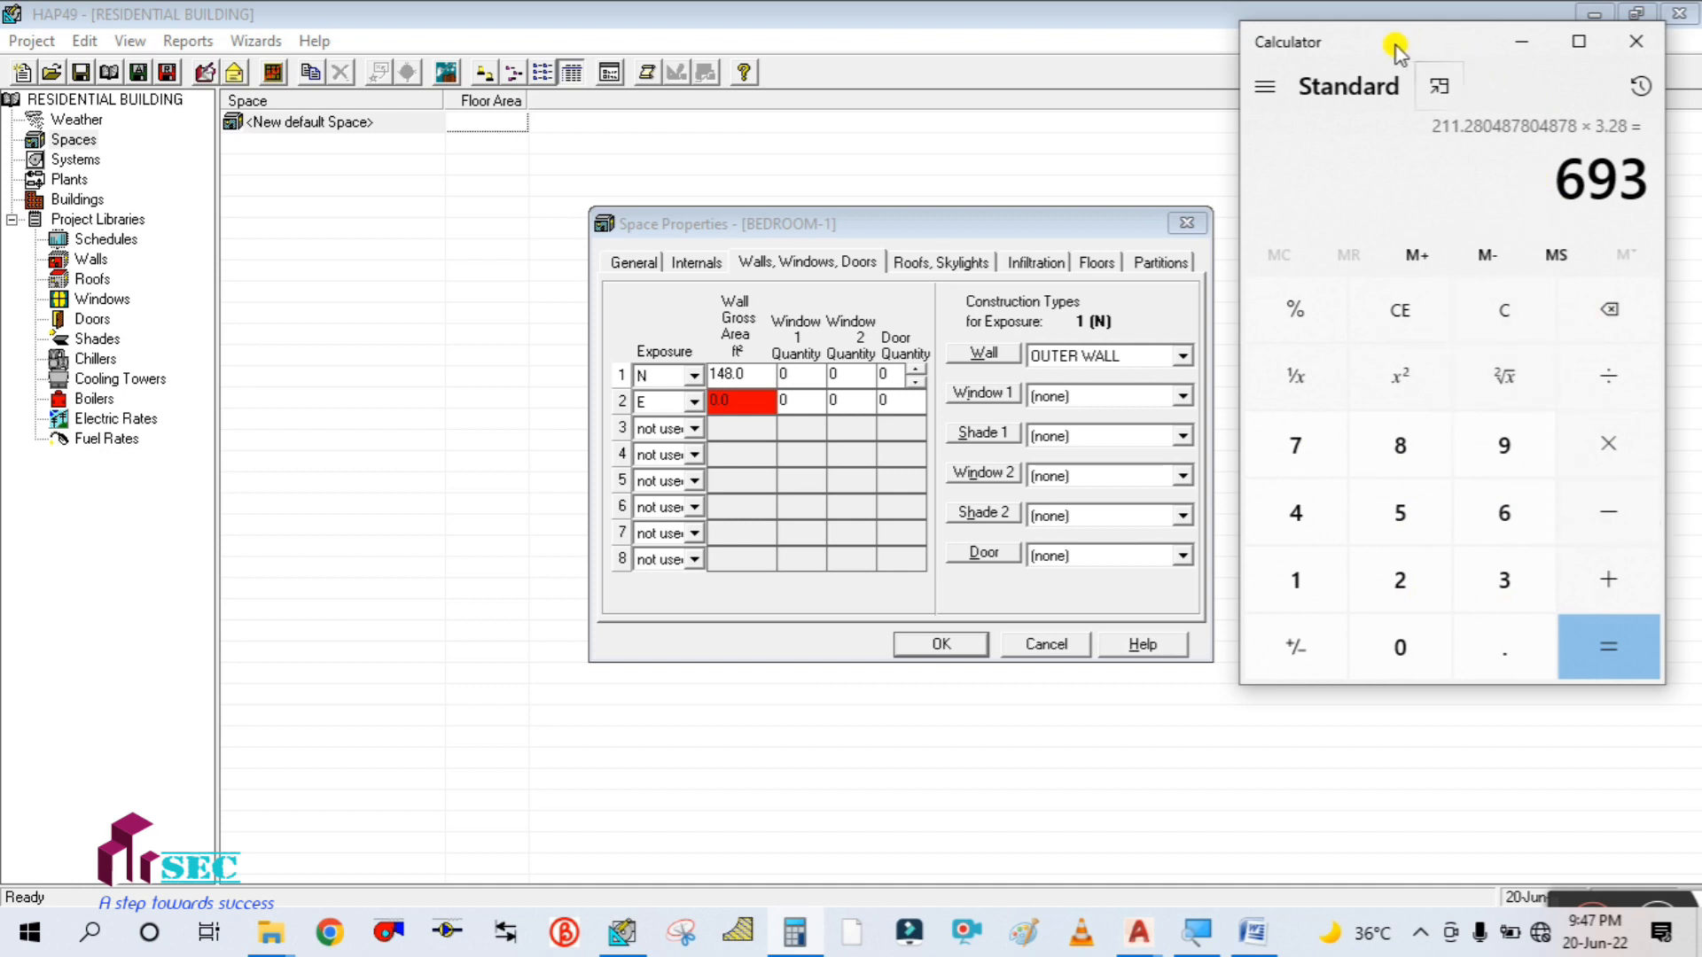
left_click_drag(1395, 46, 1361, 36)
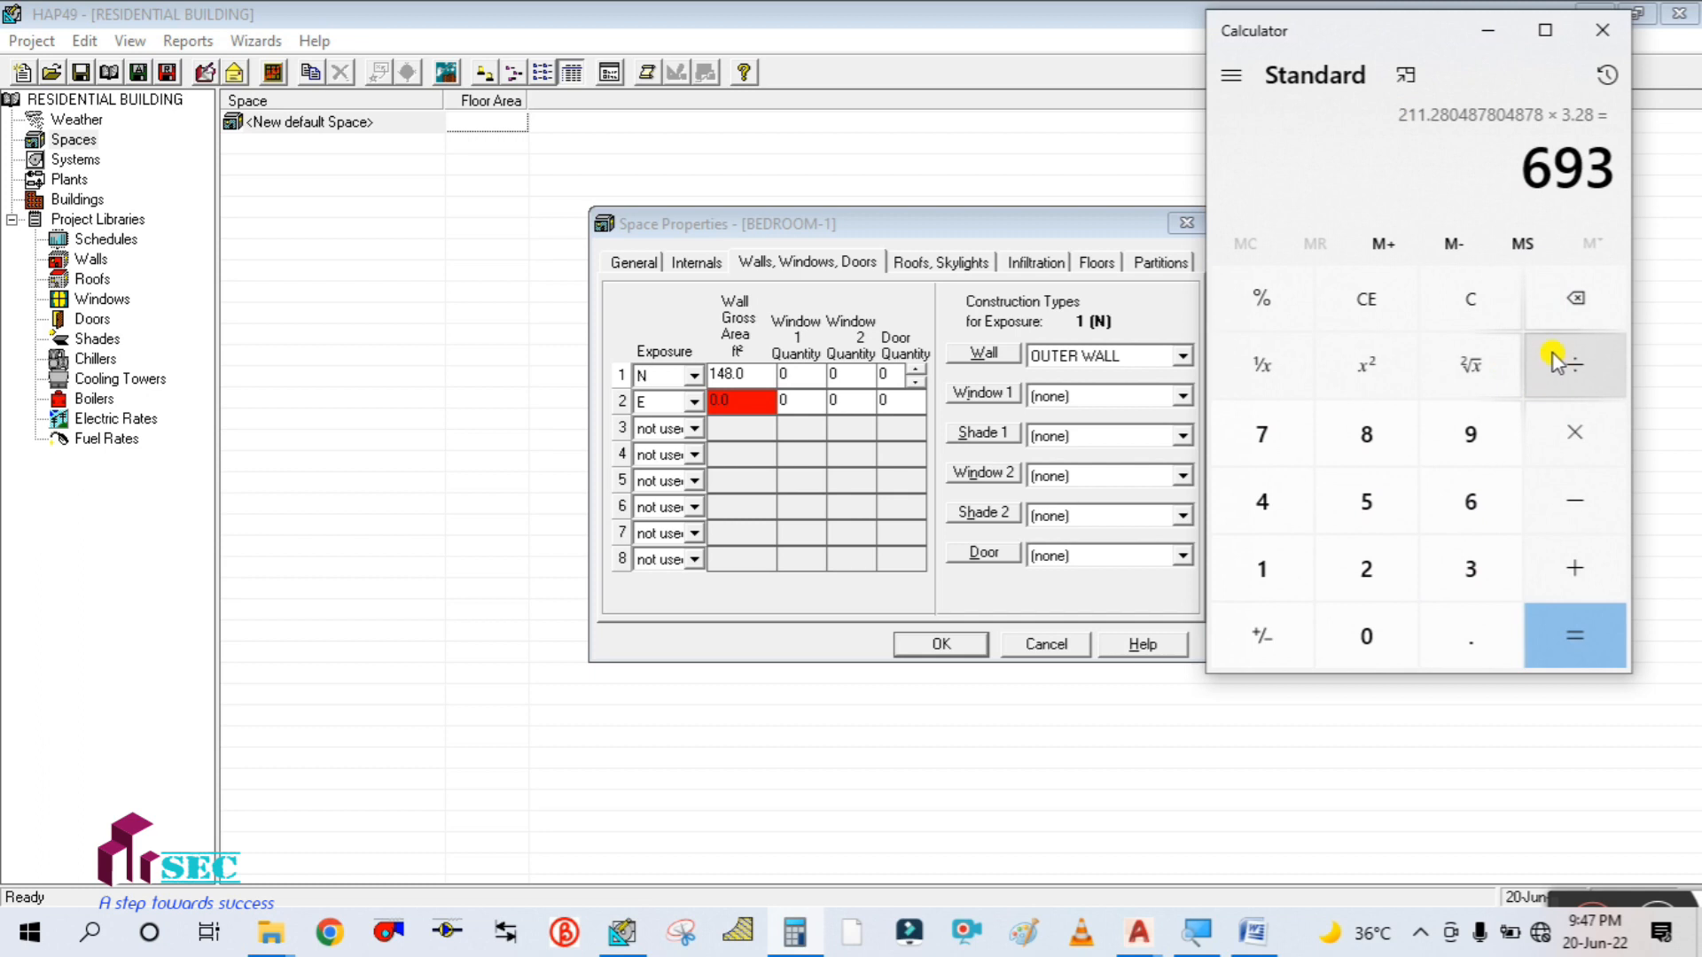
left_click(1478, 301)
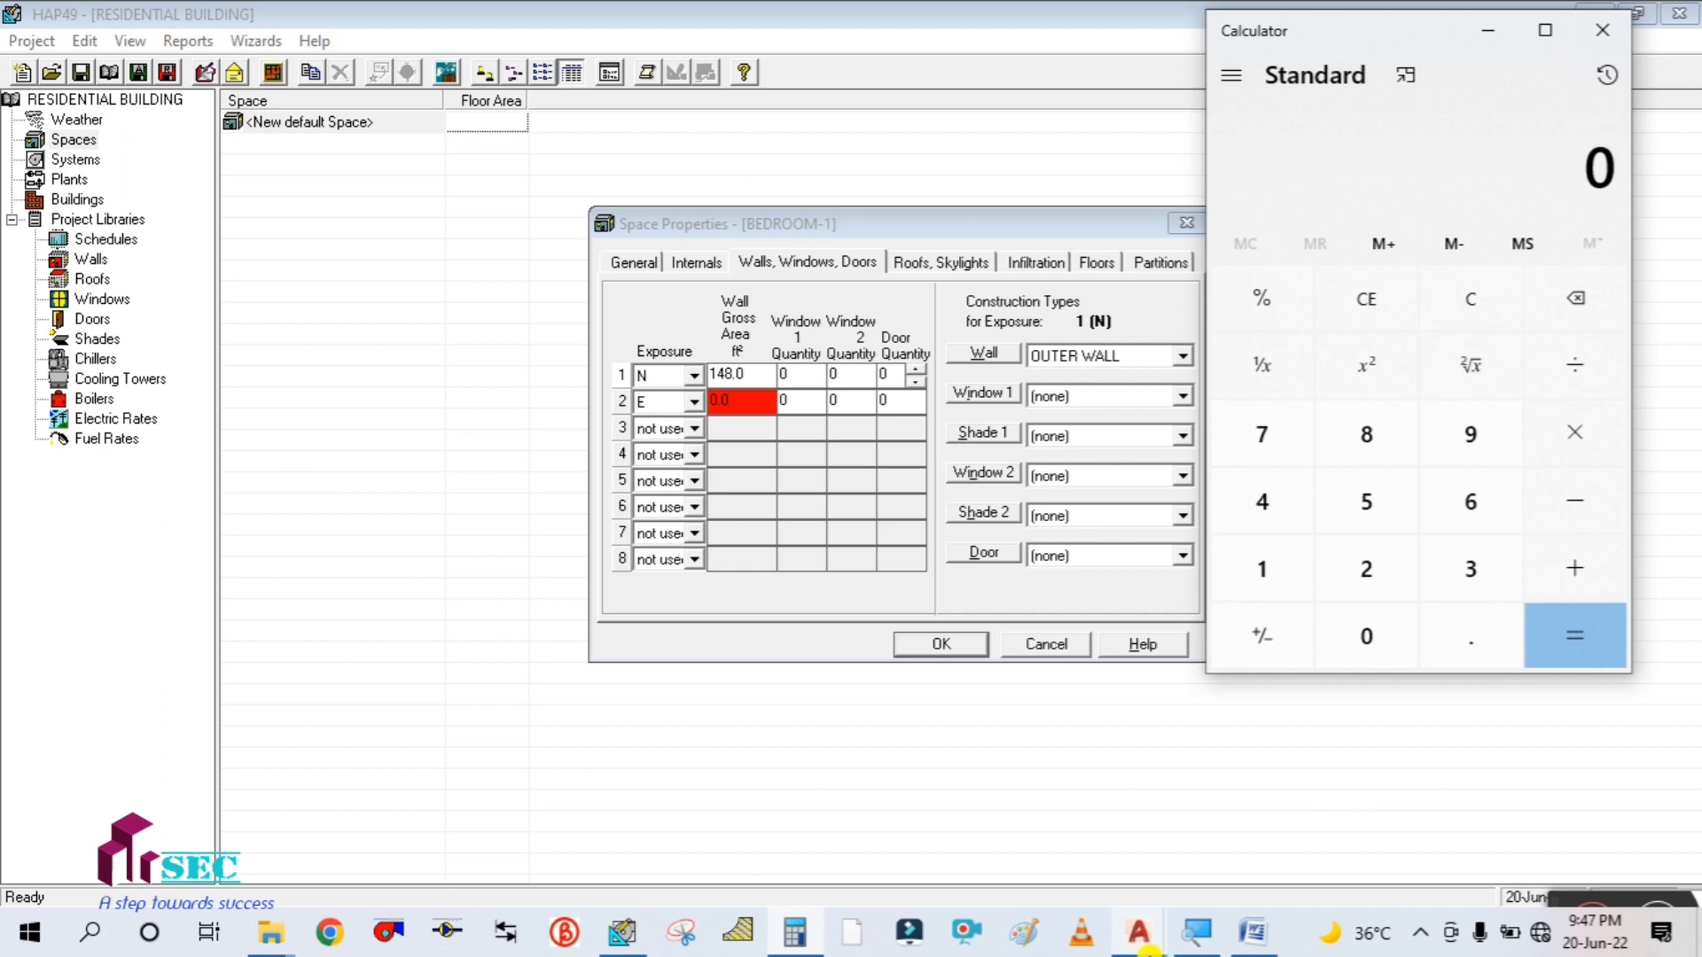
- Switch to AutoCAD to check the 7000 mm side wall of BED ROOM-1 on the plan, and return to HAP
mouse_move(1144, 945)
left_click(908, 820)
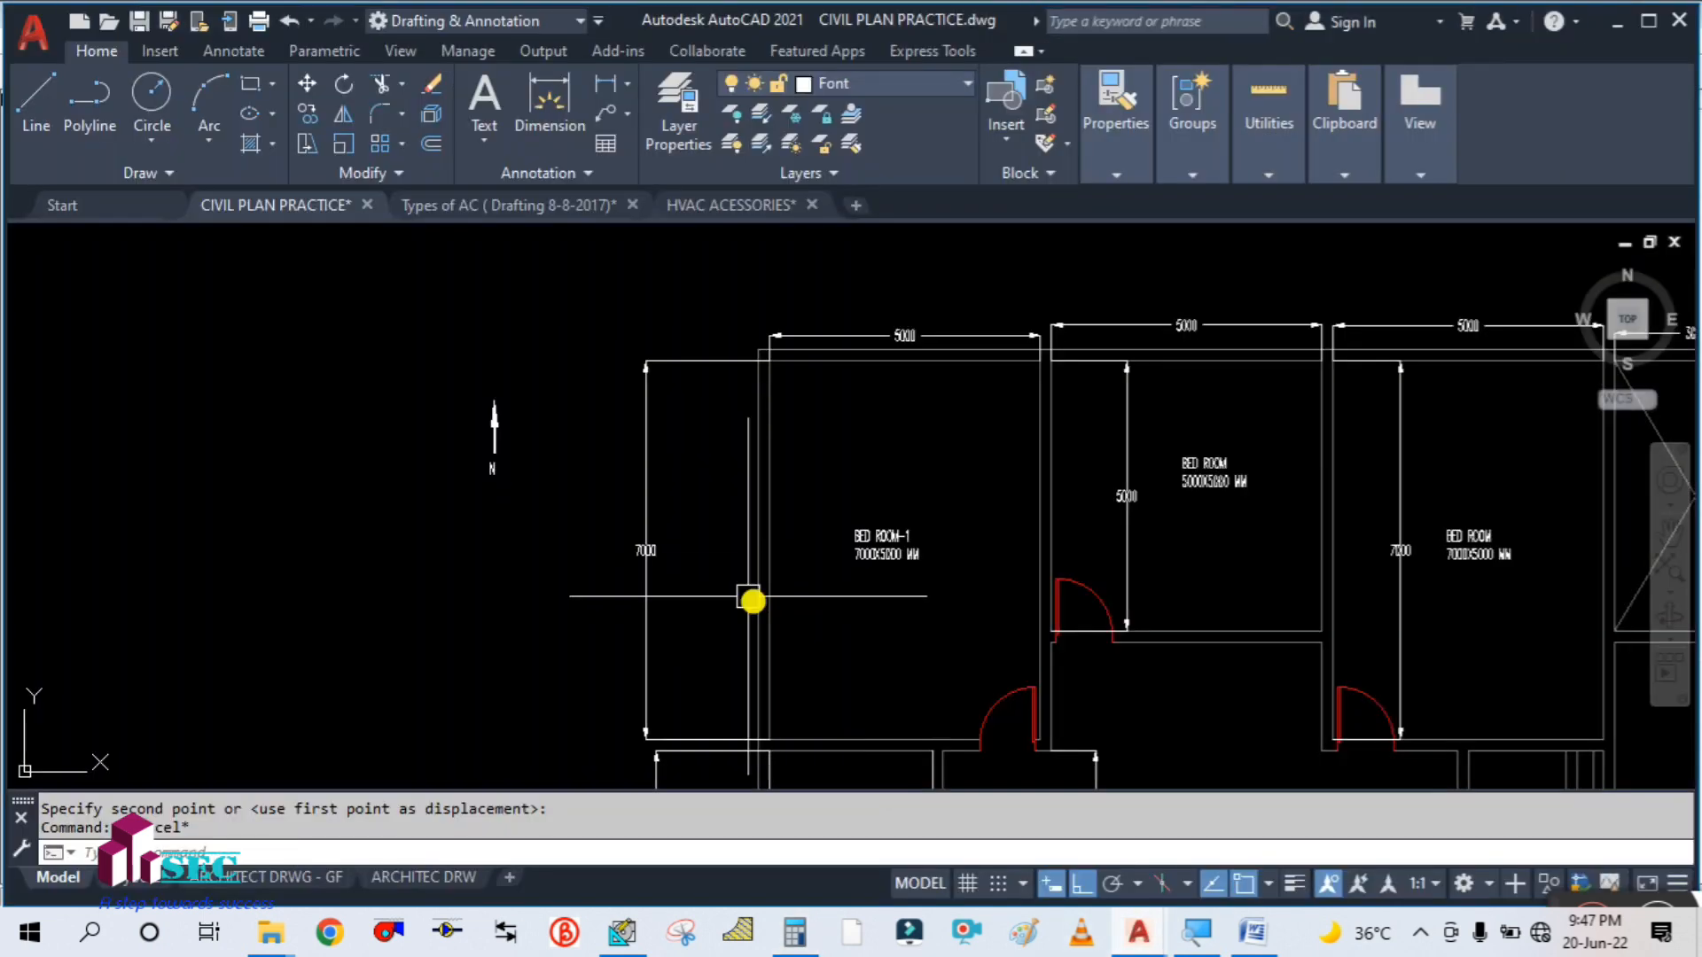
scroll(707, 536, "up", 3)
scroll(738, 486, "down", 3)
left_click_drag(805, 597, 798, 541)
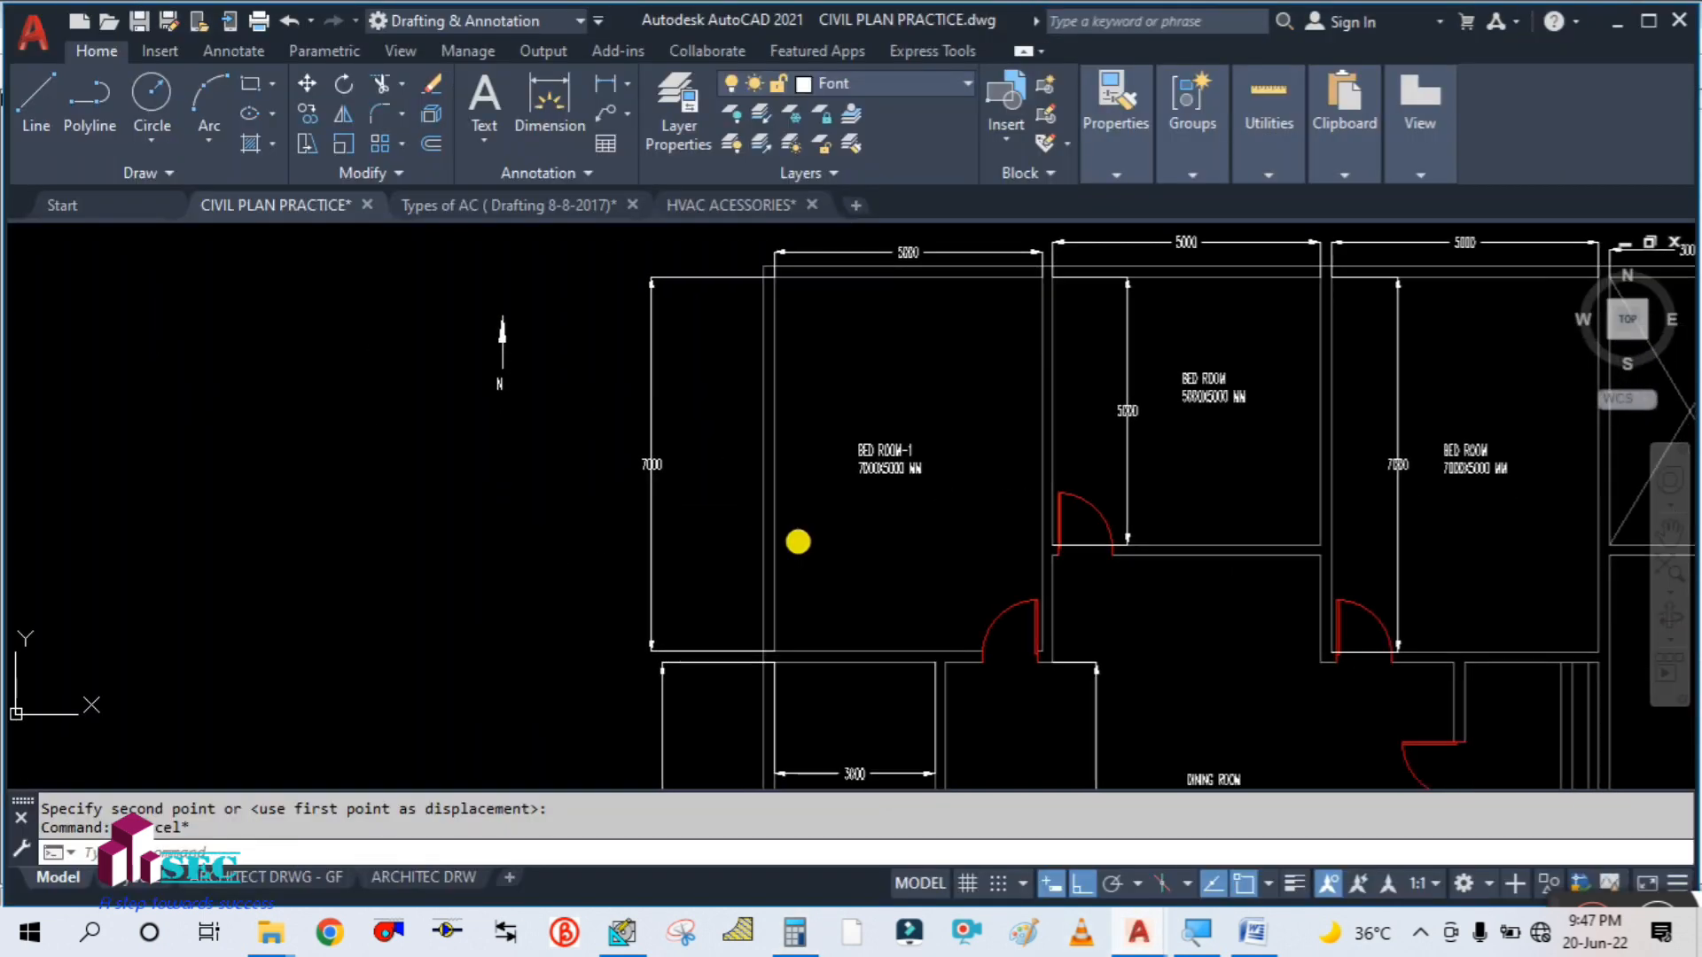
scroll(722, 449, "up", 2)
left_click_drag(722, 449, 741, 543)
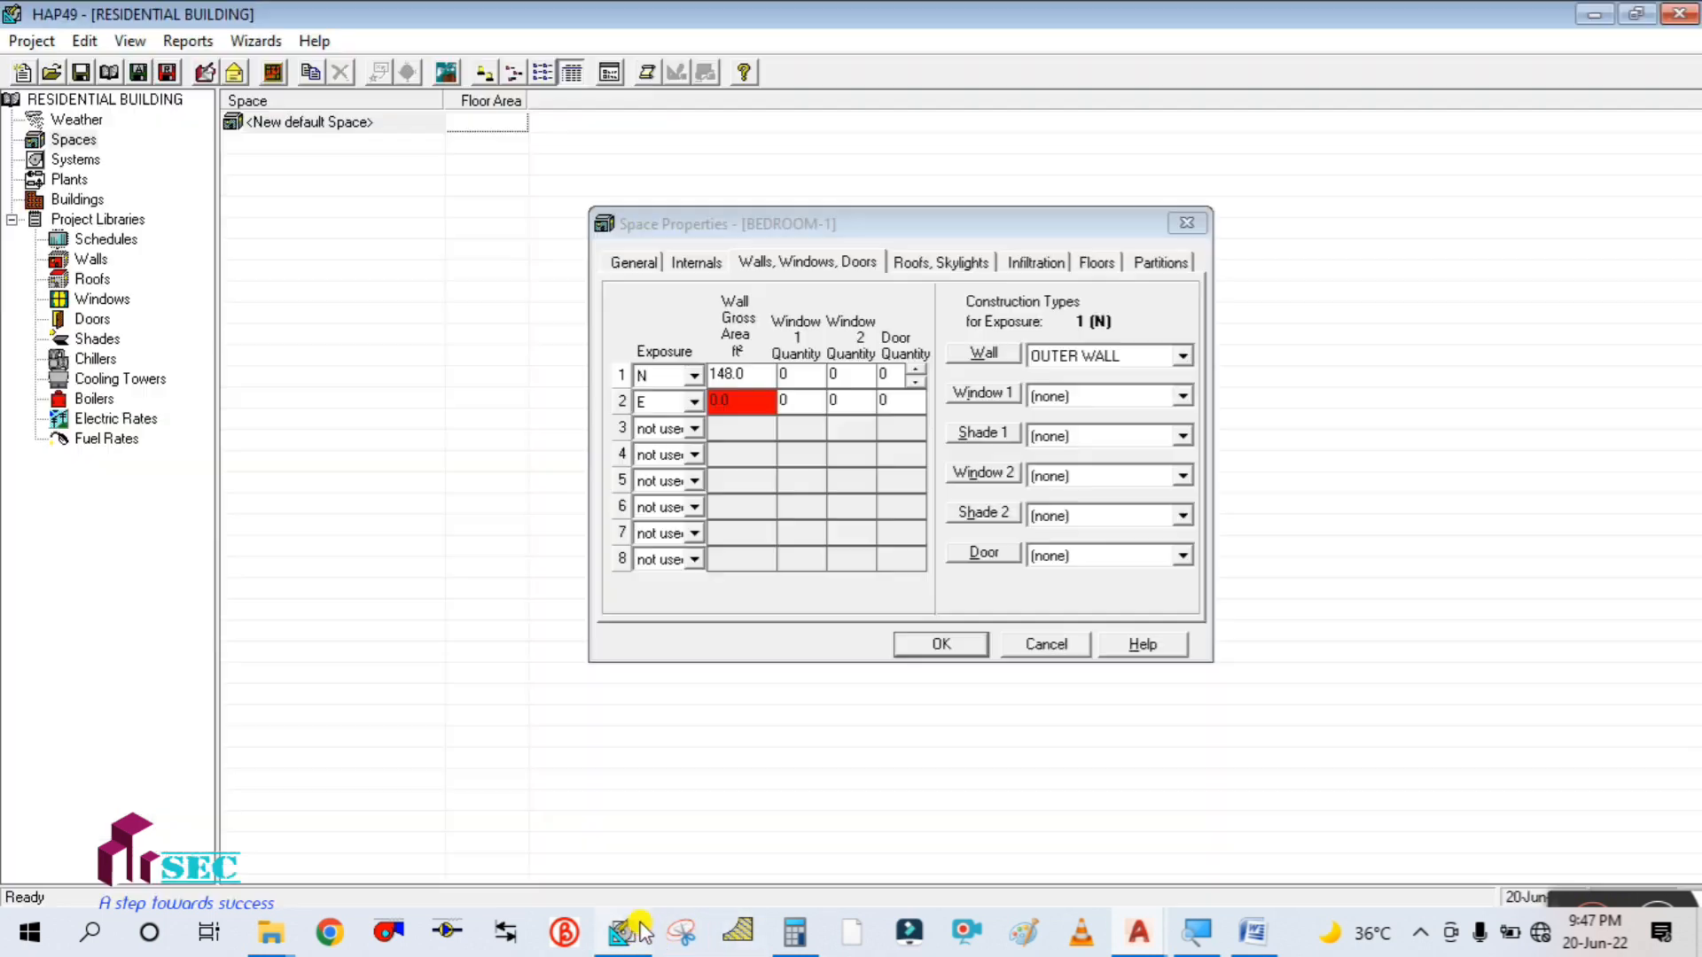
left_click(631, 928)
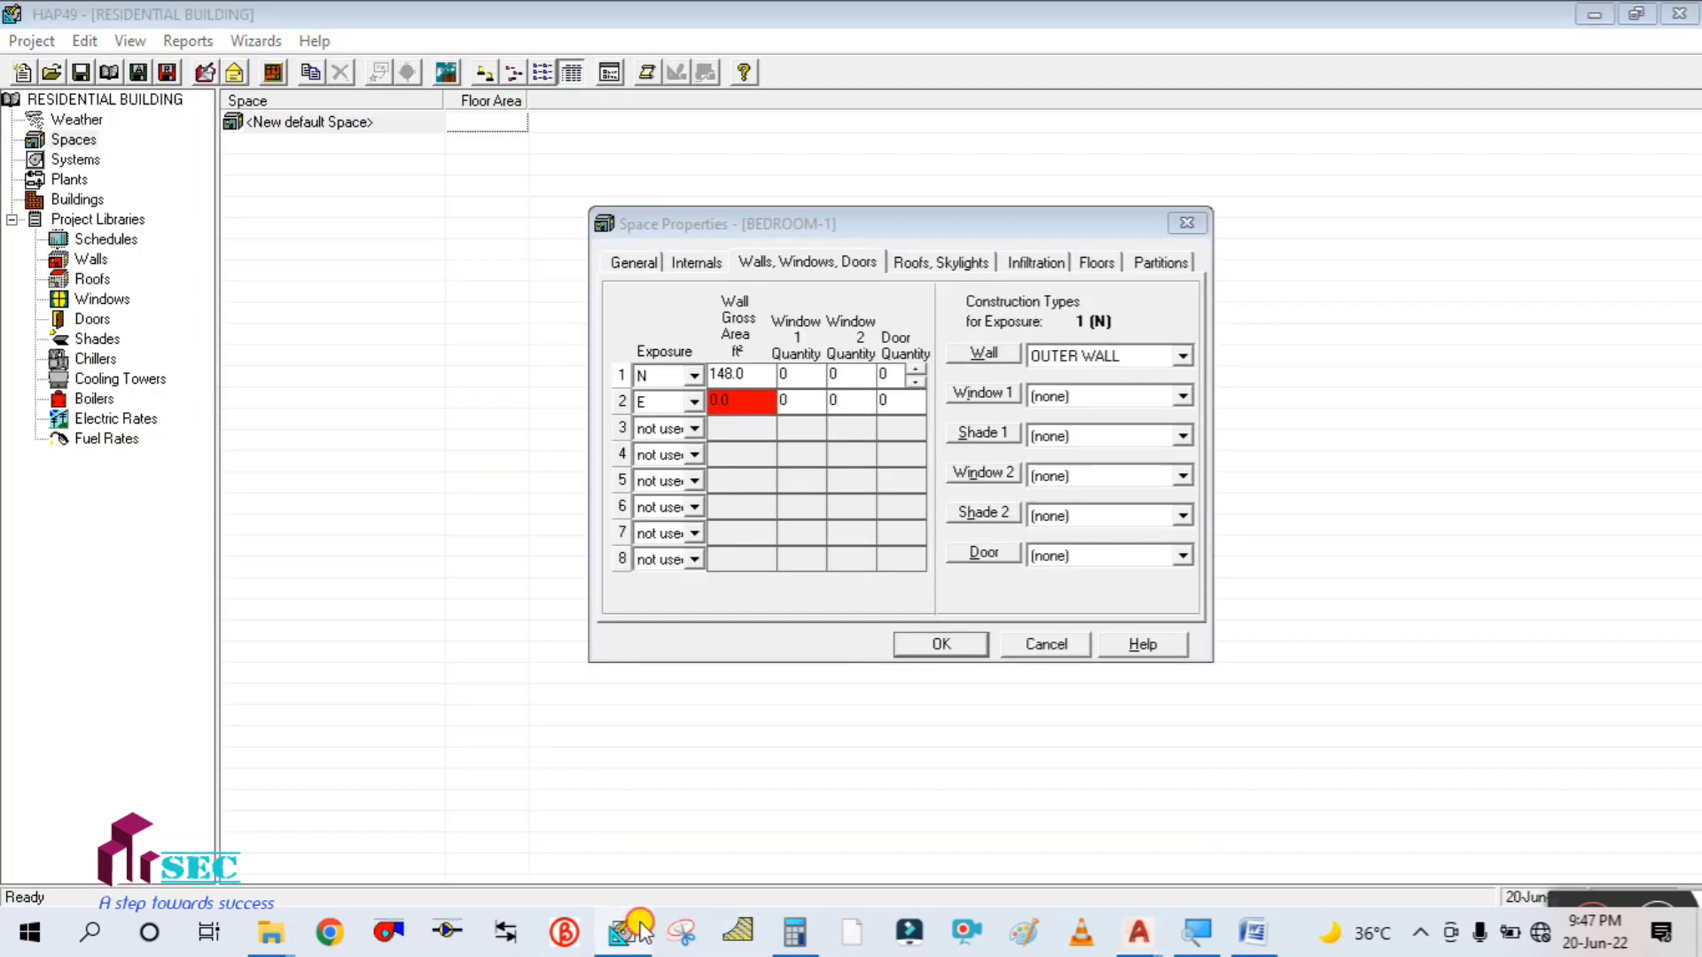
- Convert the 7 m side wall length of BEDROOM-1 to feet by multiplying 7 by 3.28 in the calculator
left_click(809, 935)
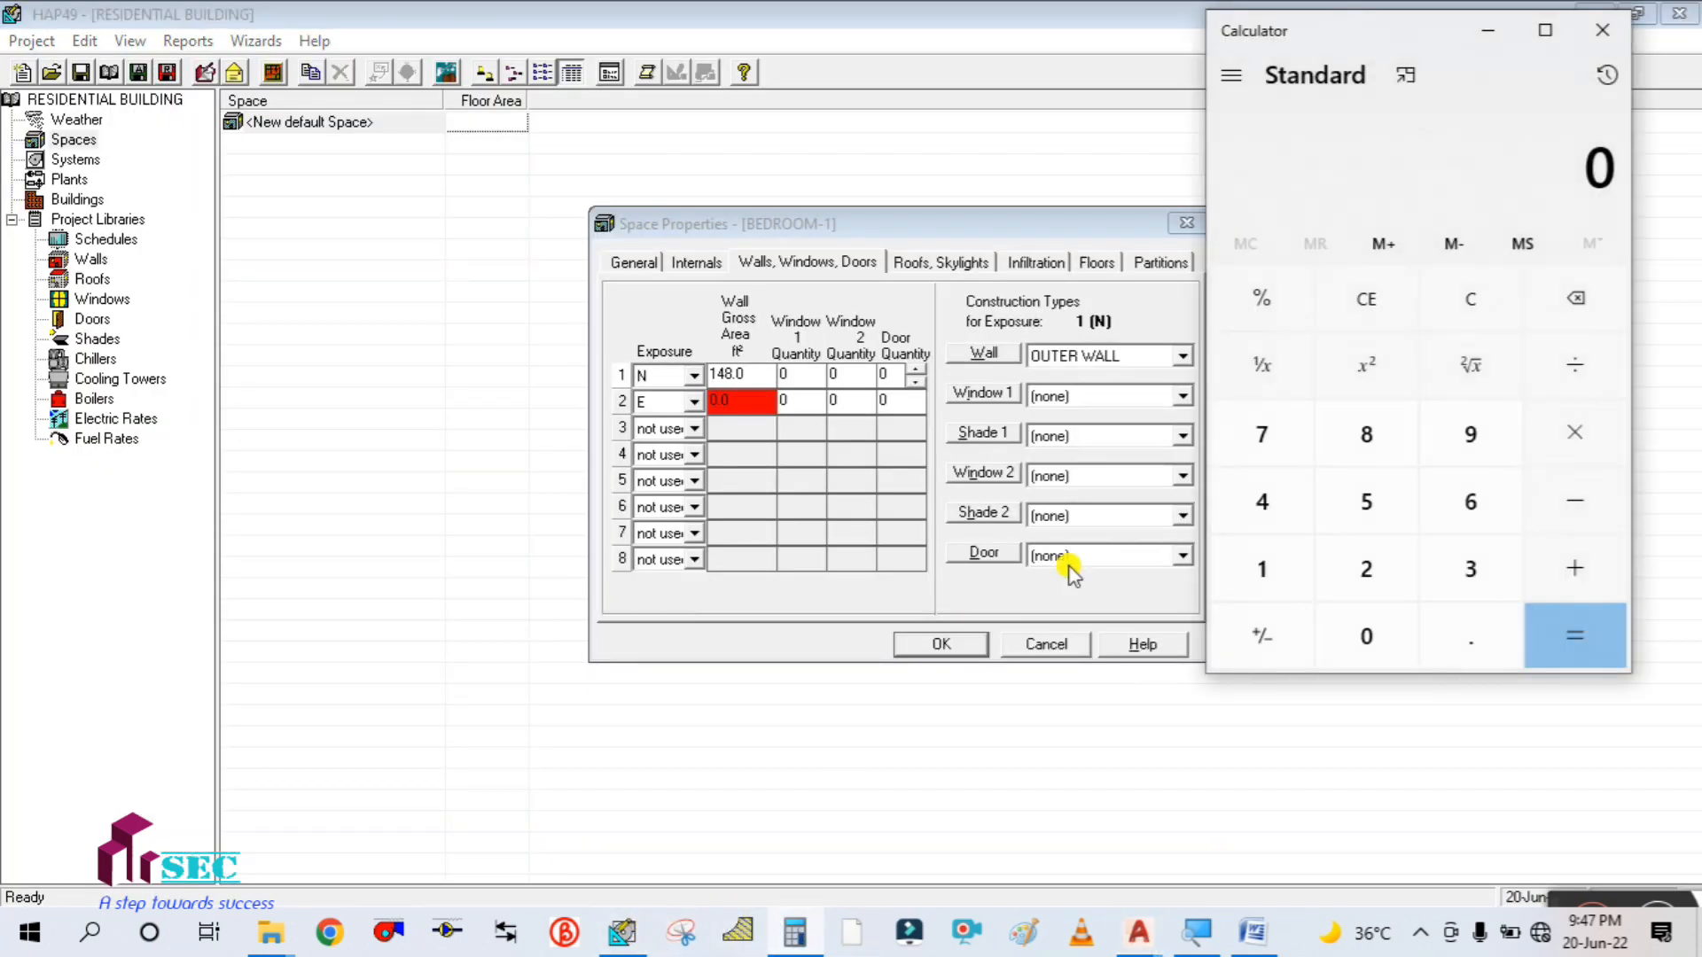
left_click(1262, 435)
left_click(1555, 448)
left_click(1462, 586)
left_click(1470, 632)
left_click(1369, 572)
left_click(1370, 432)
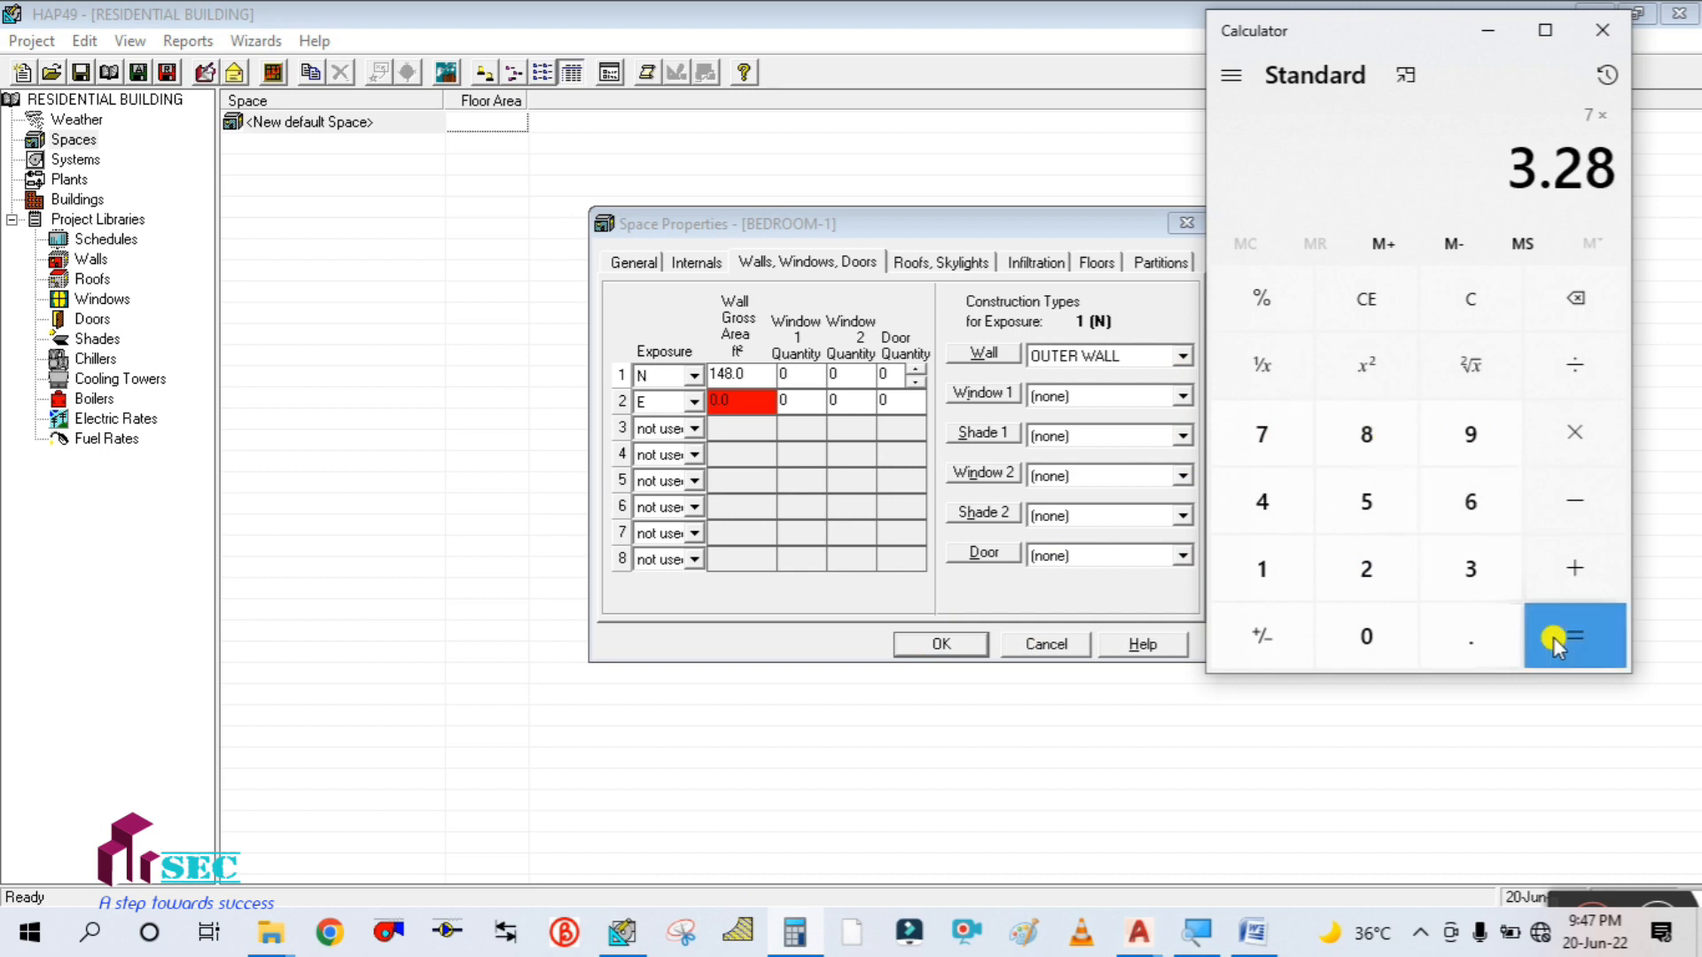
left_click(1581, 634)
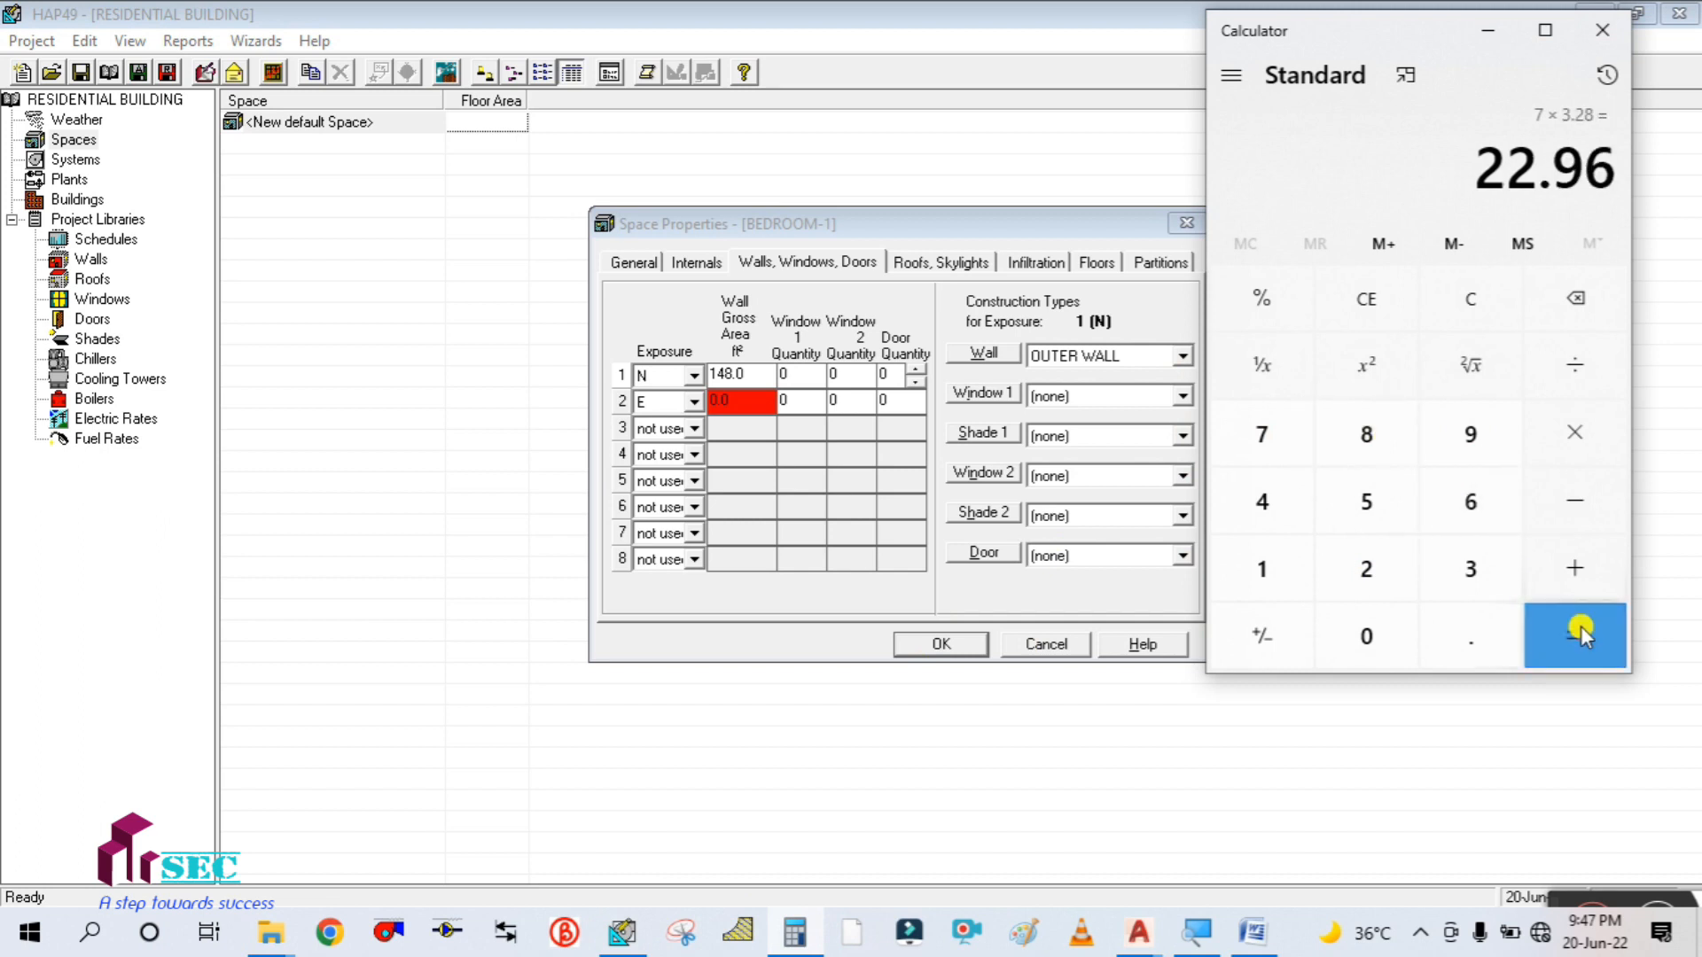
- Try multiplying the 22.96 ft side wall length by 1.2 in the calculator
left_click(1569, 438)
left_click(1299, 572)
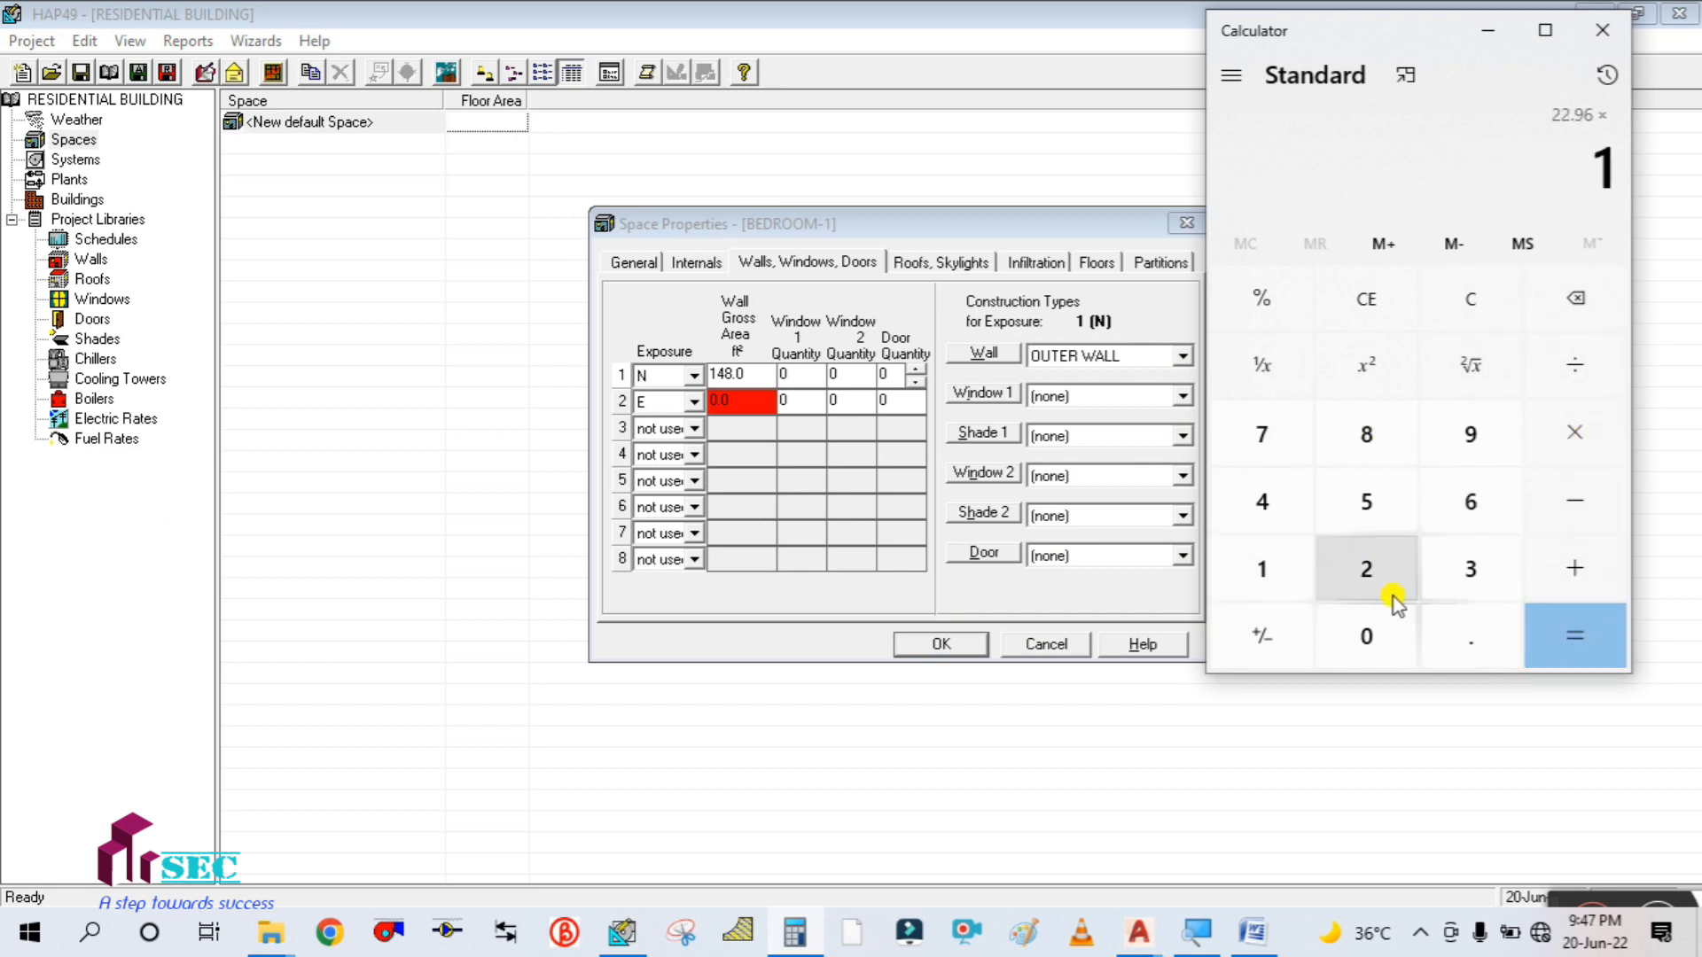
left_click(1438, 632)
left_click(1380, 570)
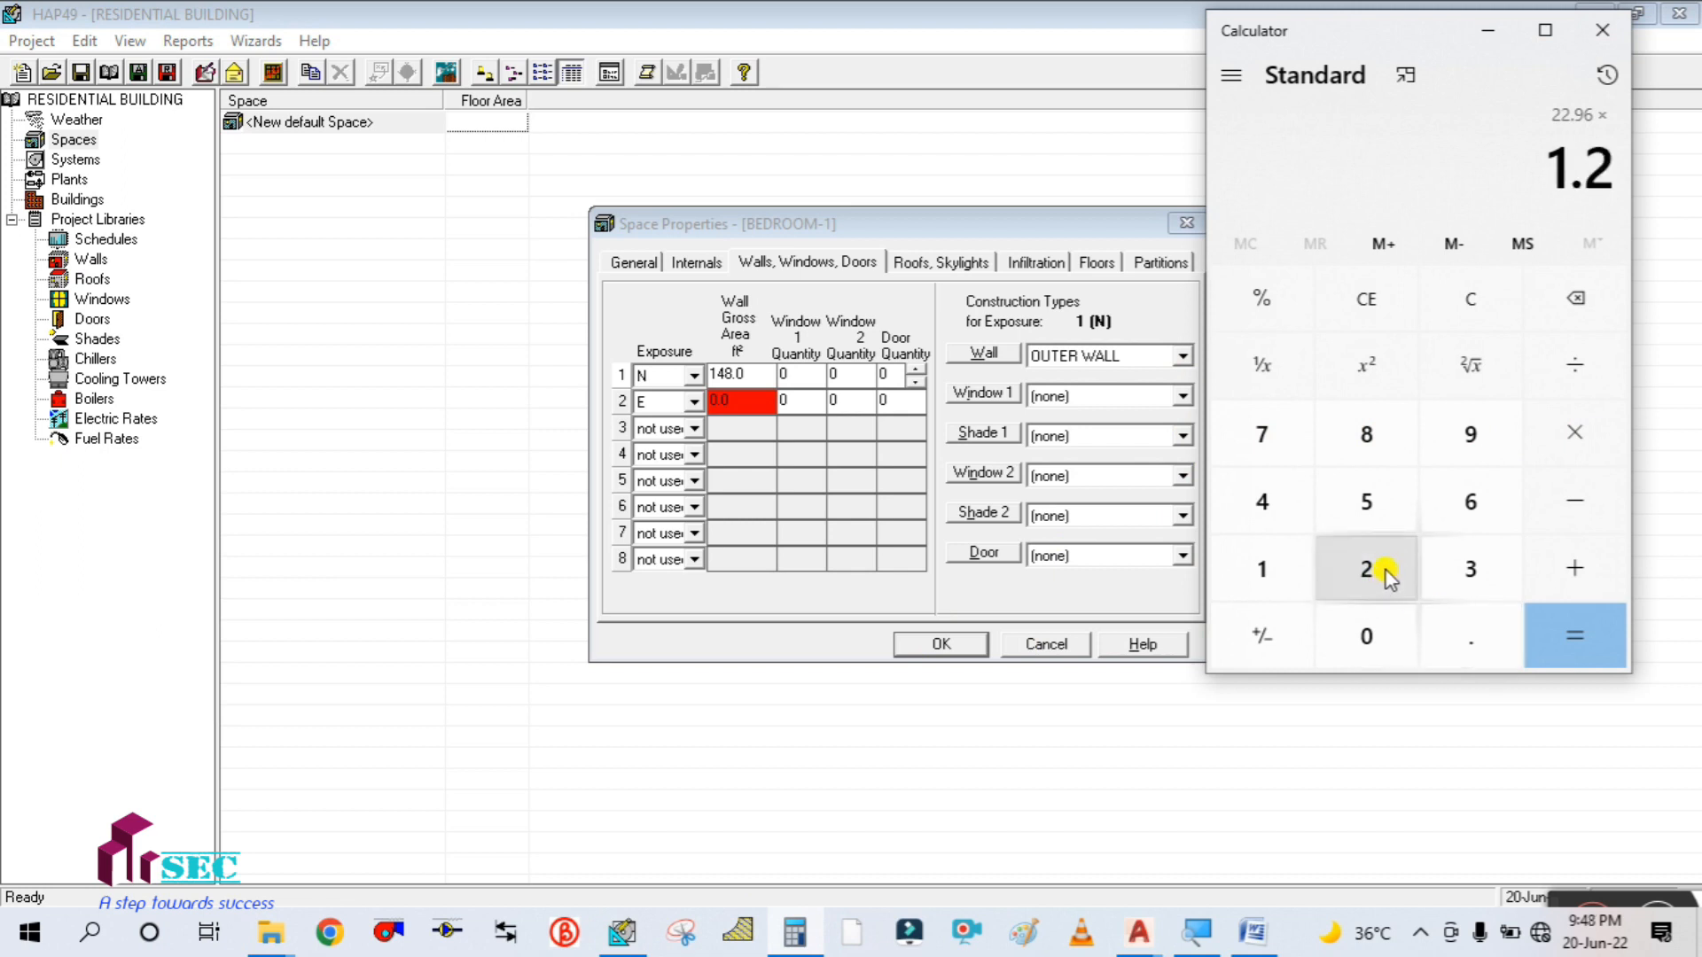
left_click(1578, 638)
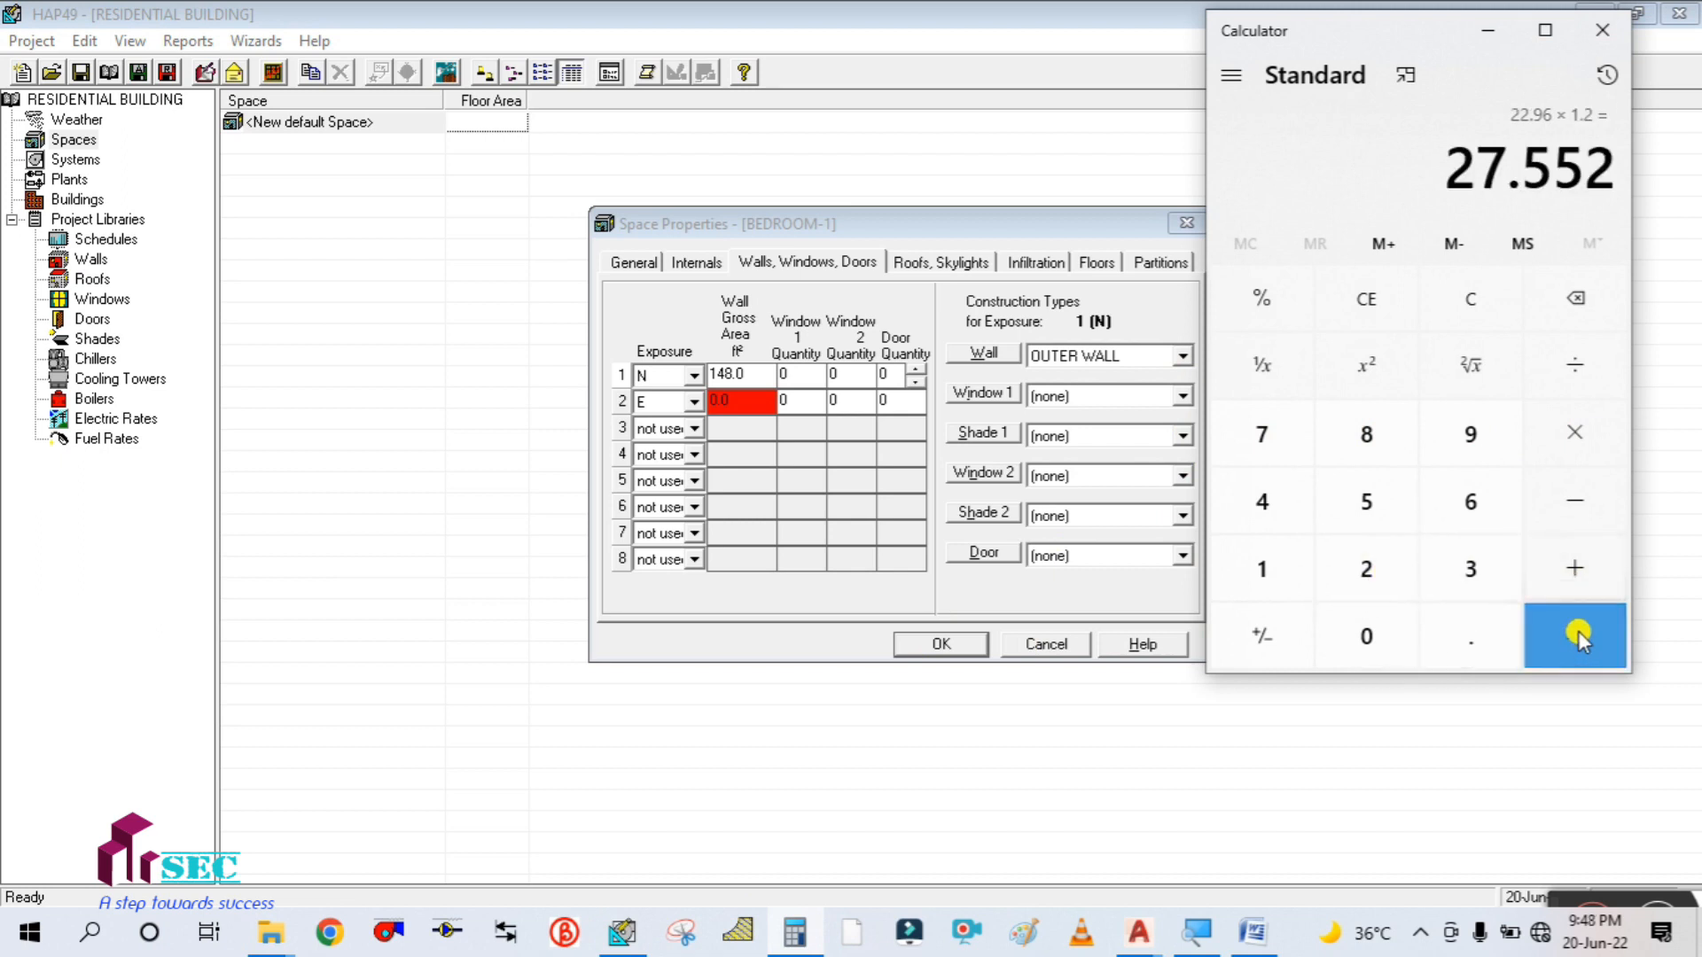
left_click(1485, 34)
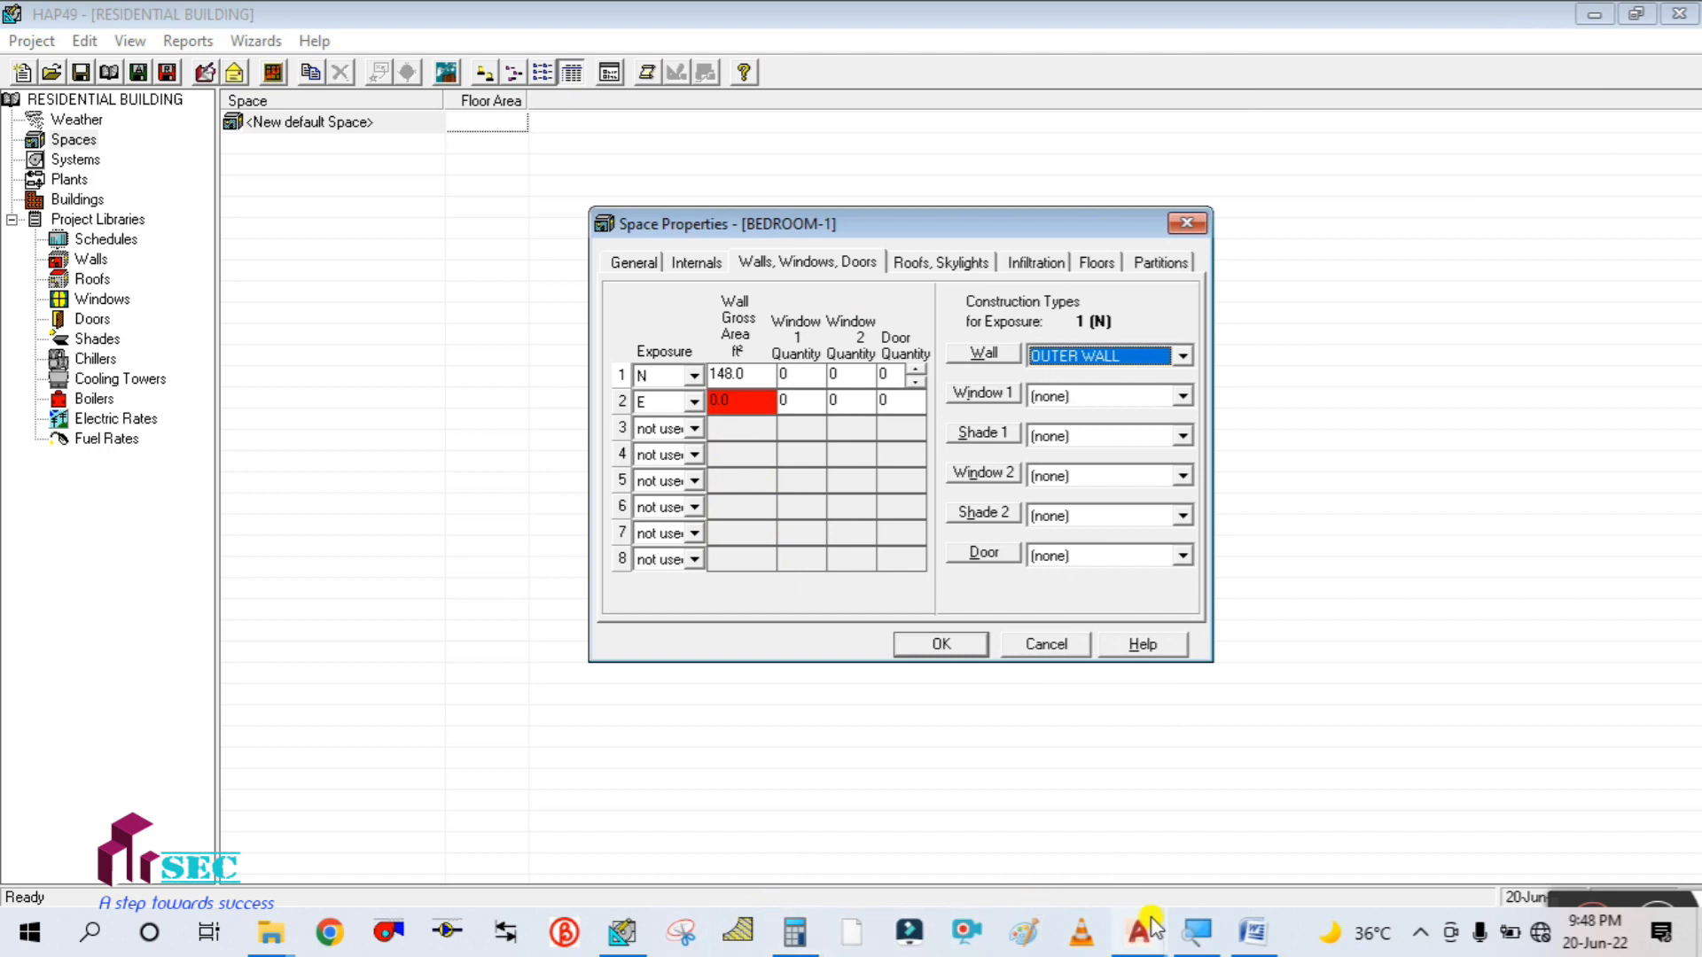
- Switch to AutoCAD and check the full 7000 mm side wall dimension of BED ROOM-1 on the plan
mouse_move(1152, 926)
left_click(904, 838)
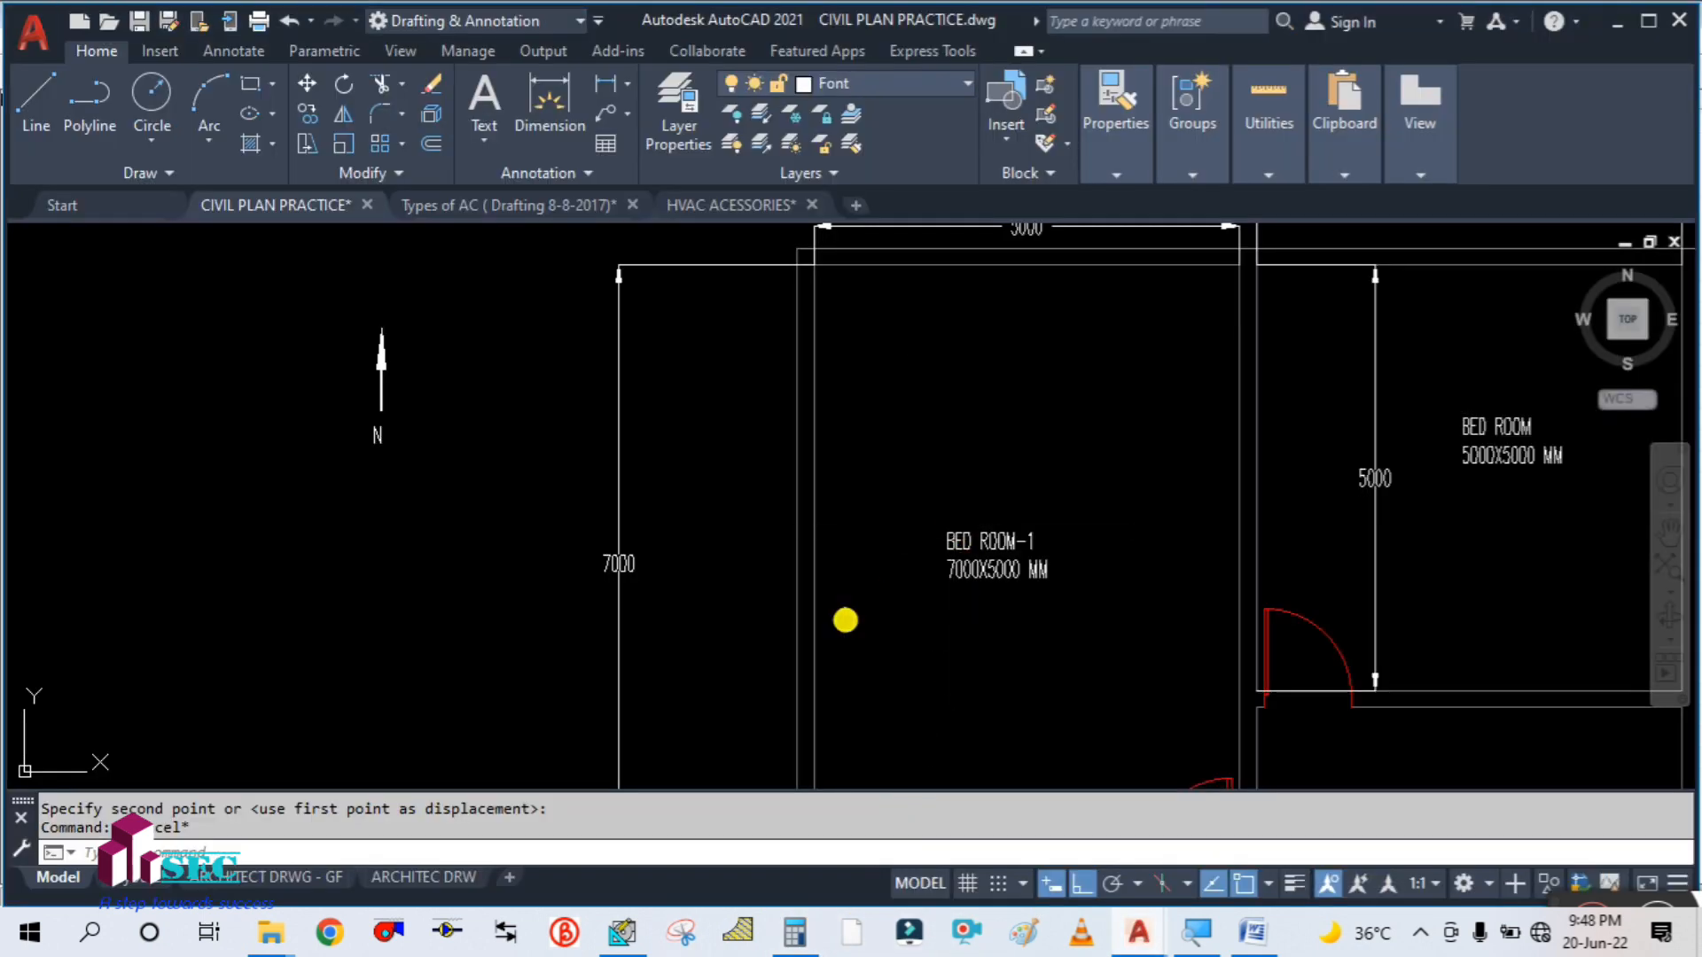
left_click_drag(846, 621, 847, 480)
left_click_drag(664, 502, 671, 560)
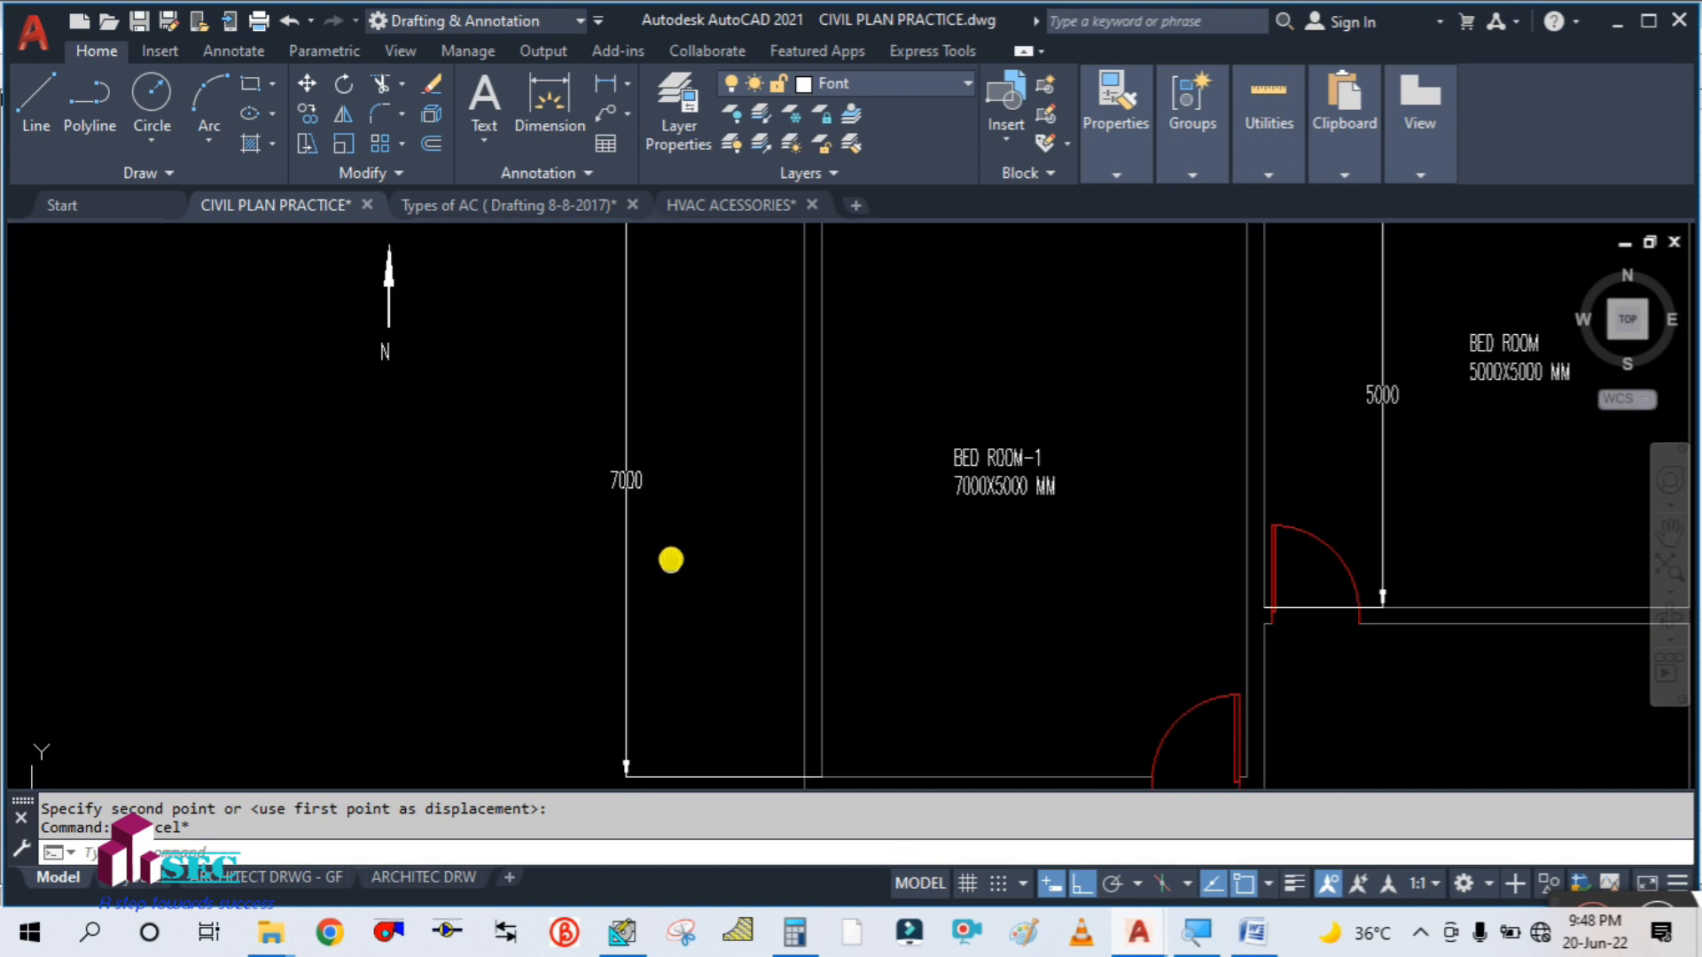
scroll(680, 562, "down", 2)
- Recalculate the 7 m side wall length in feet by clearing the calculator and multiplying 7 by 3.28
left_click(813, 946)
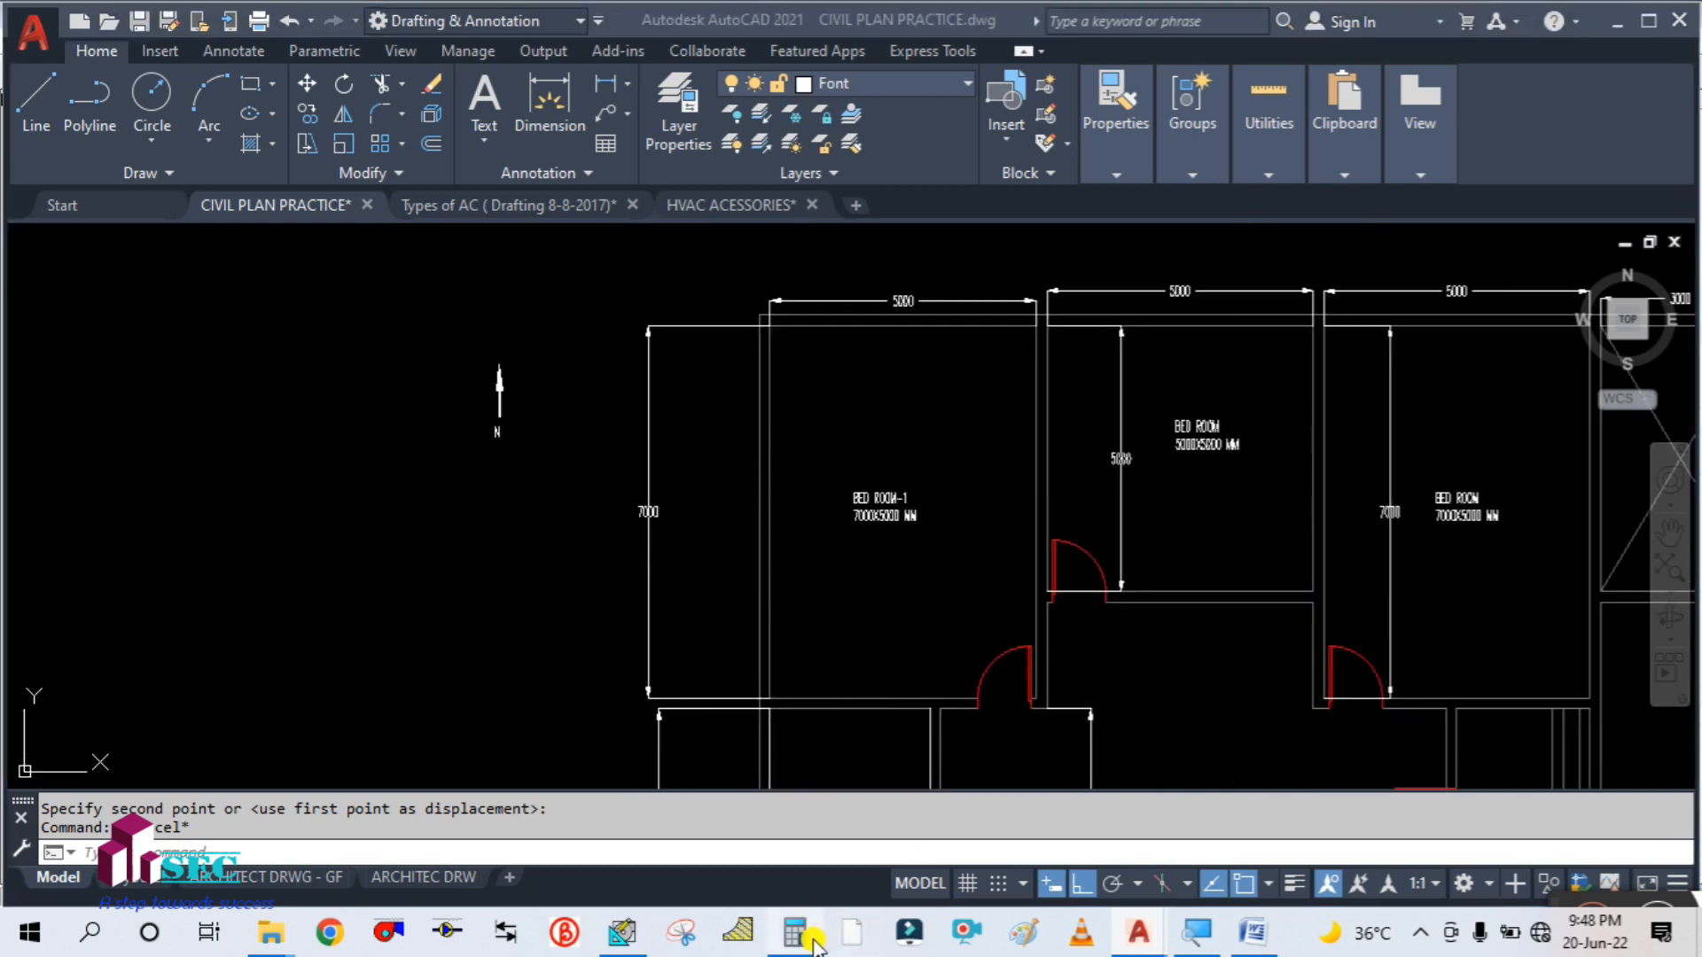
left_click(1464, 299)
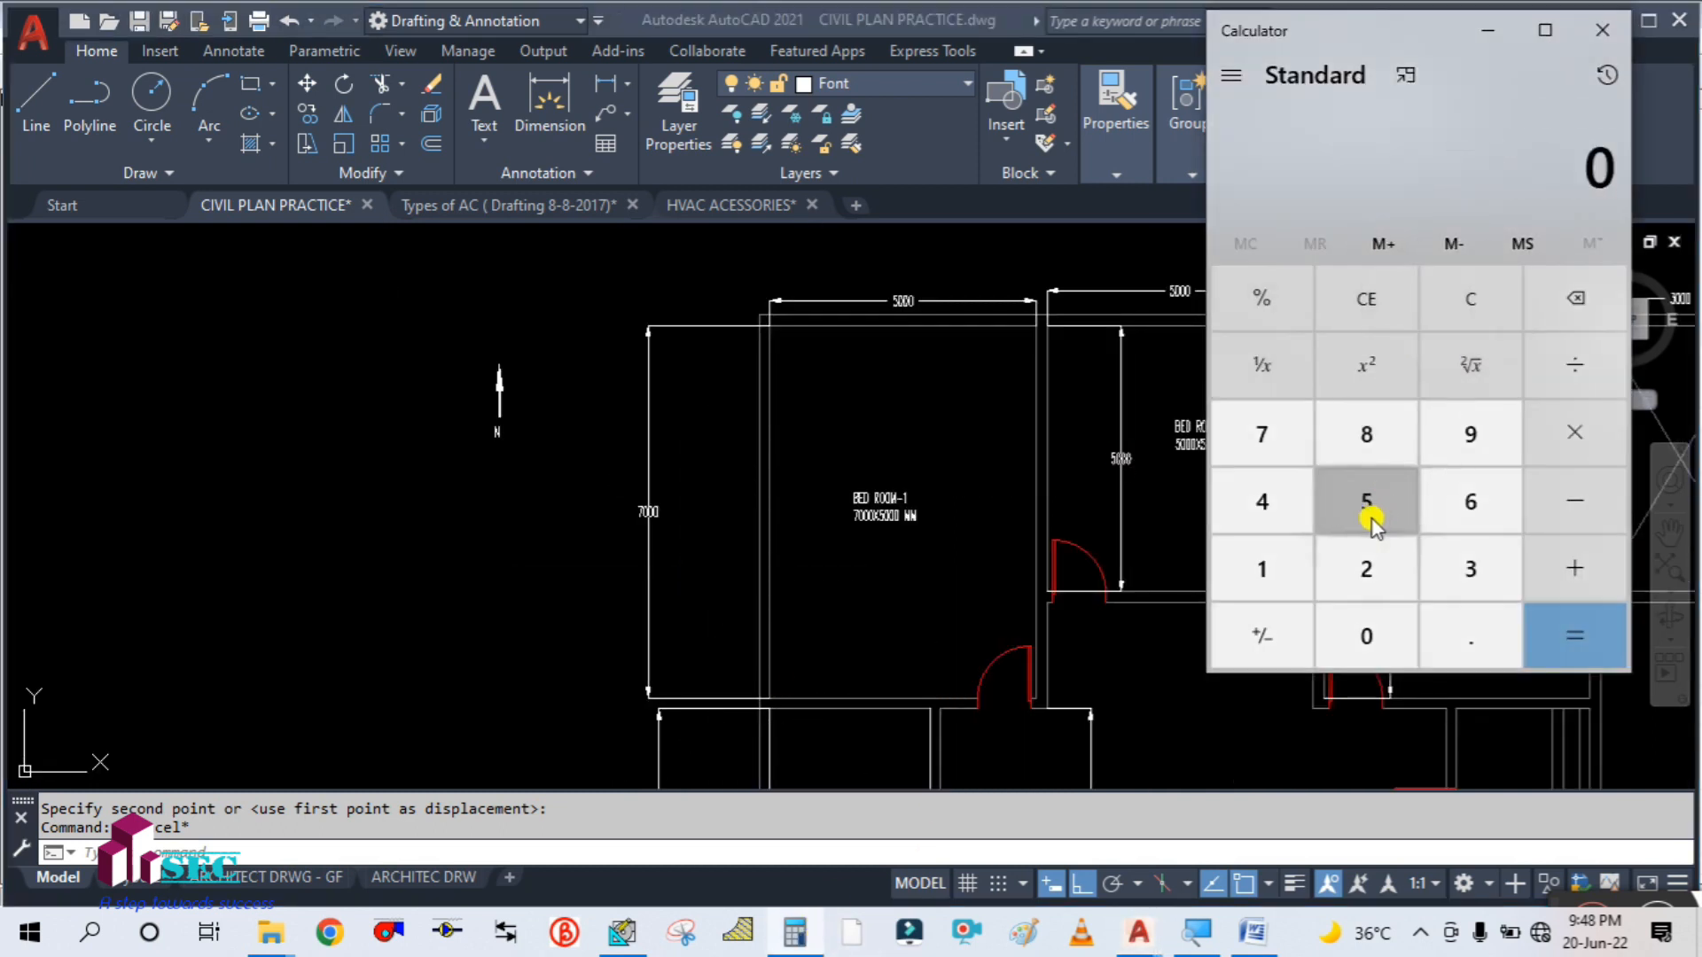
left_click(1265, 463)
left_click(1572, 429)
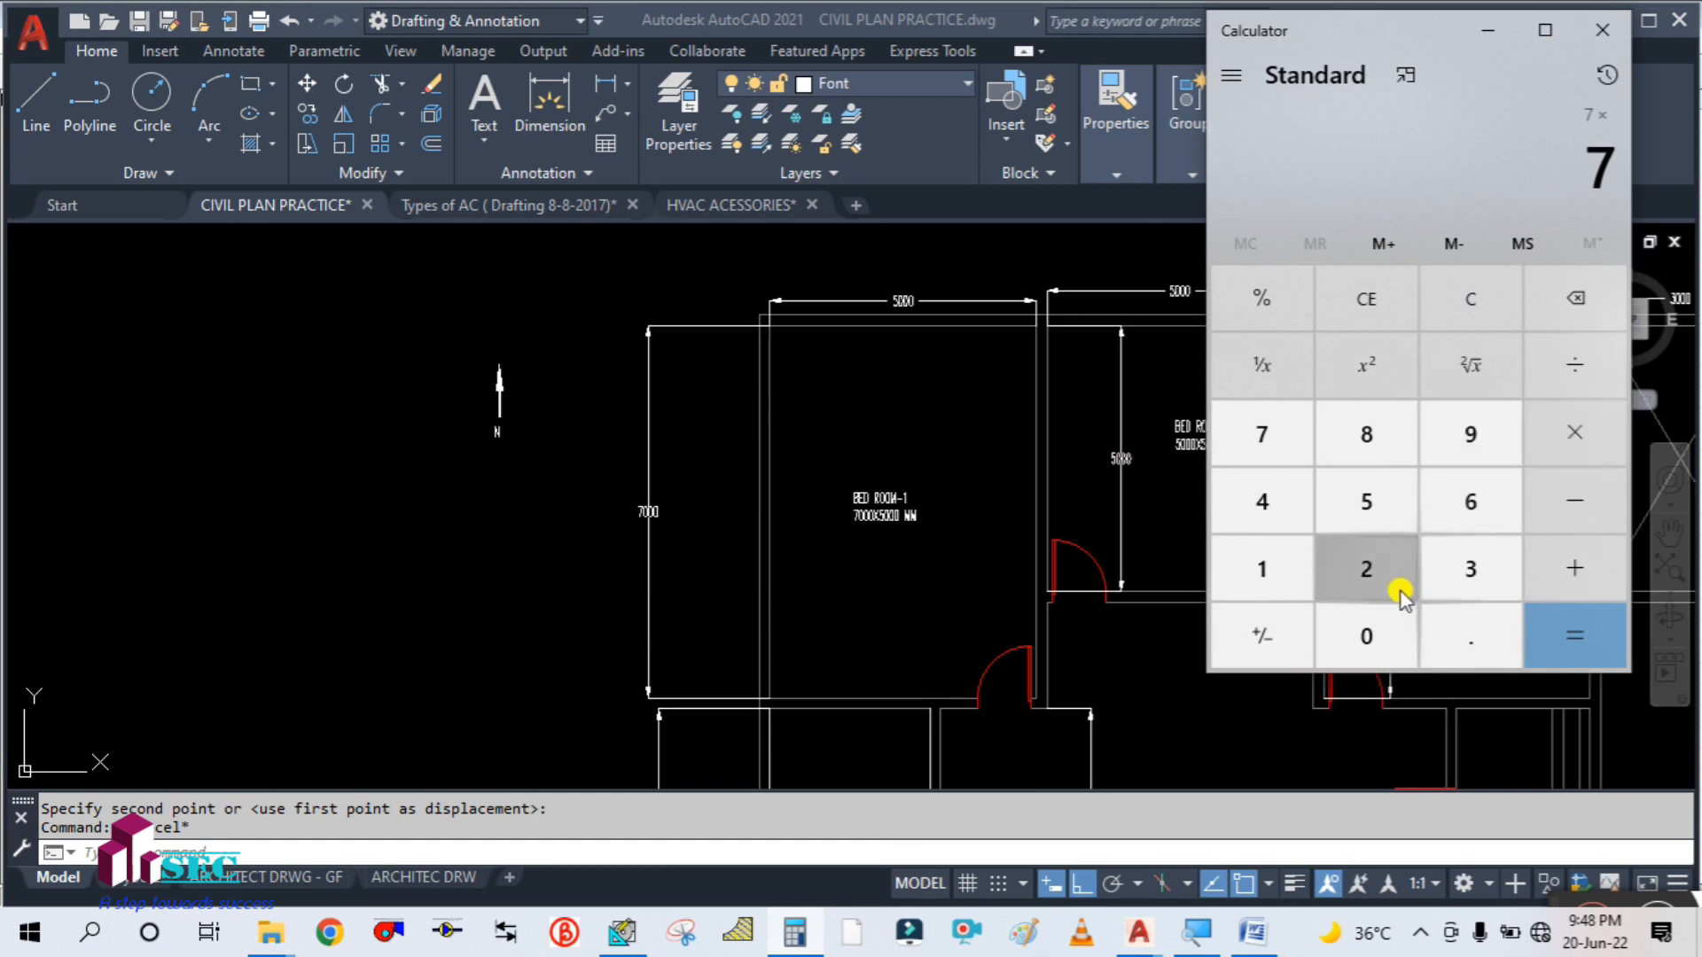
left_click(1457, 565)
left_click(1458, 635)
left_click(1385, 577)
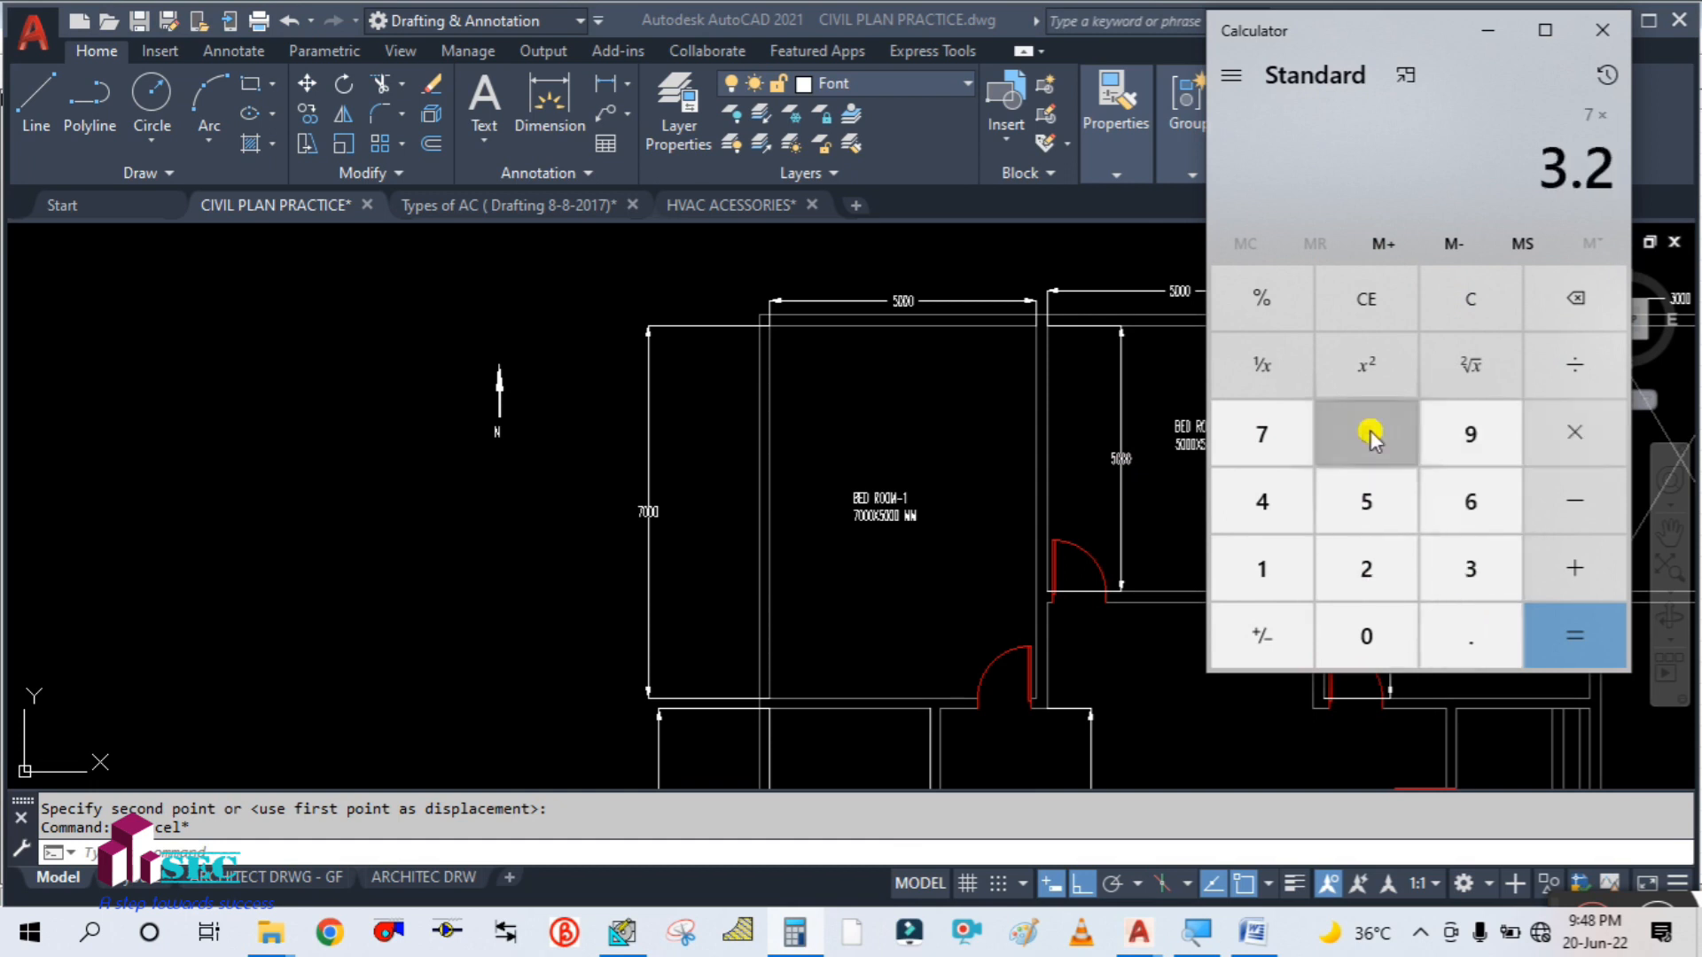
left_click(1369, 436)
left_click(1535, 614)
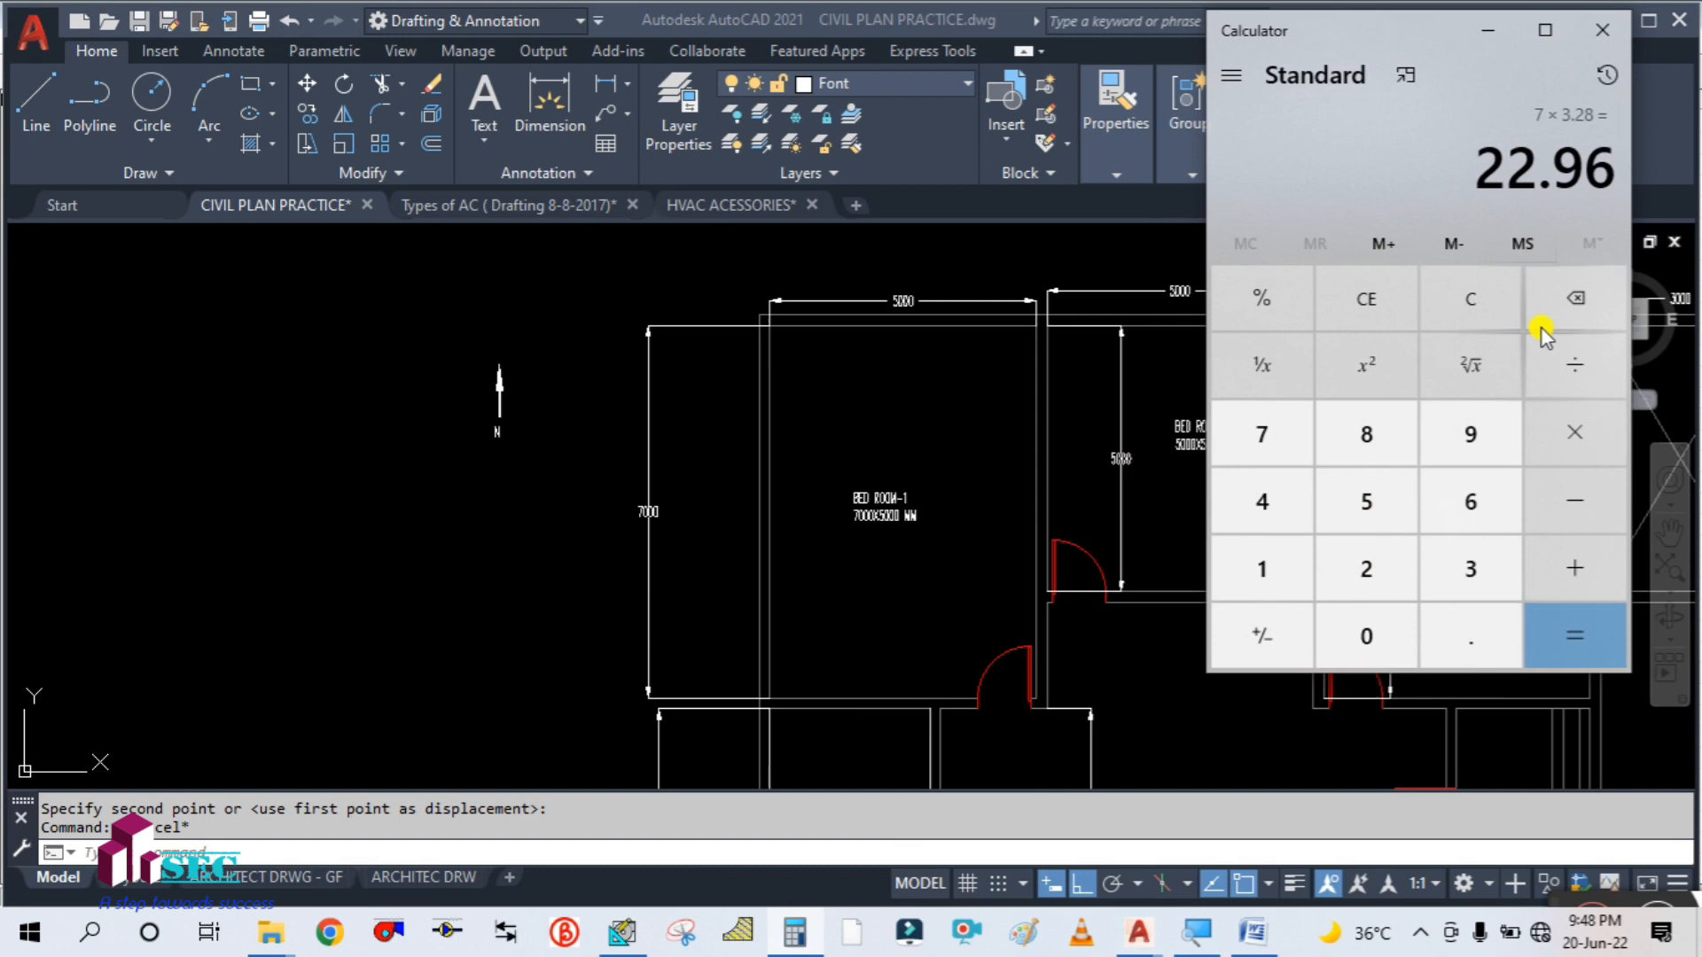
- Calculate the side wall area by multiplying 22.96 by the 9 ft wall height in the calculator
left_click(1481, 303)
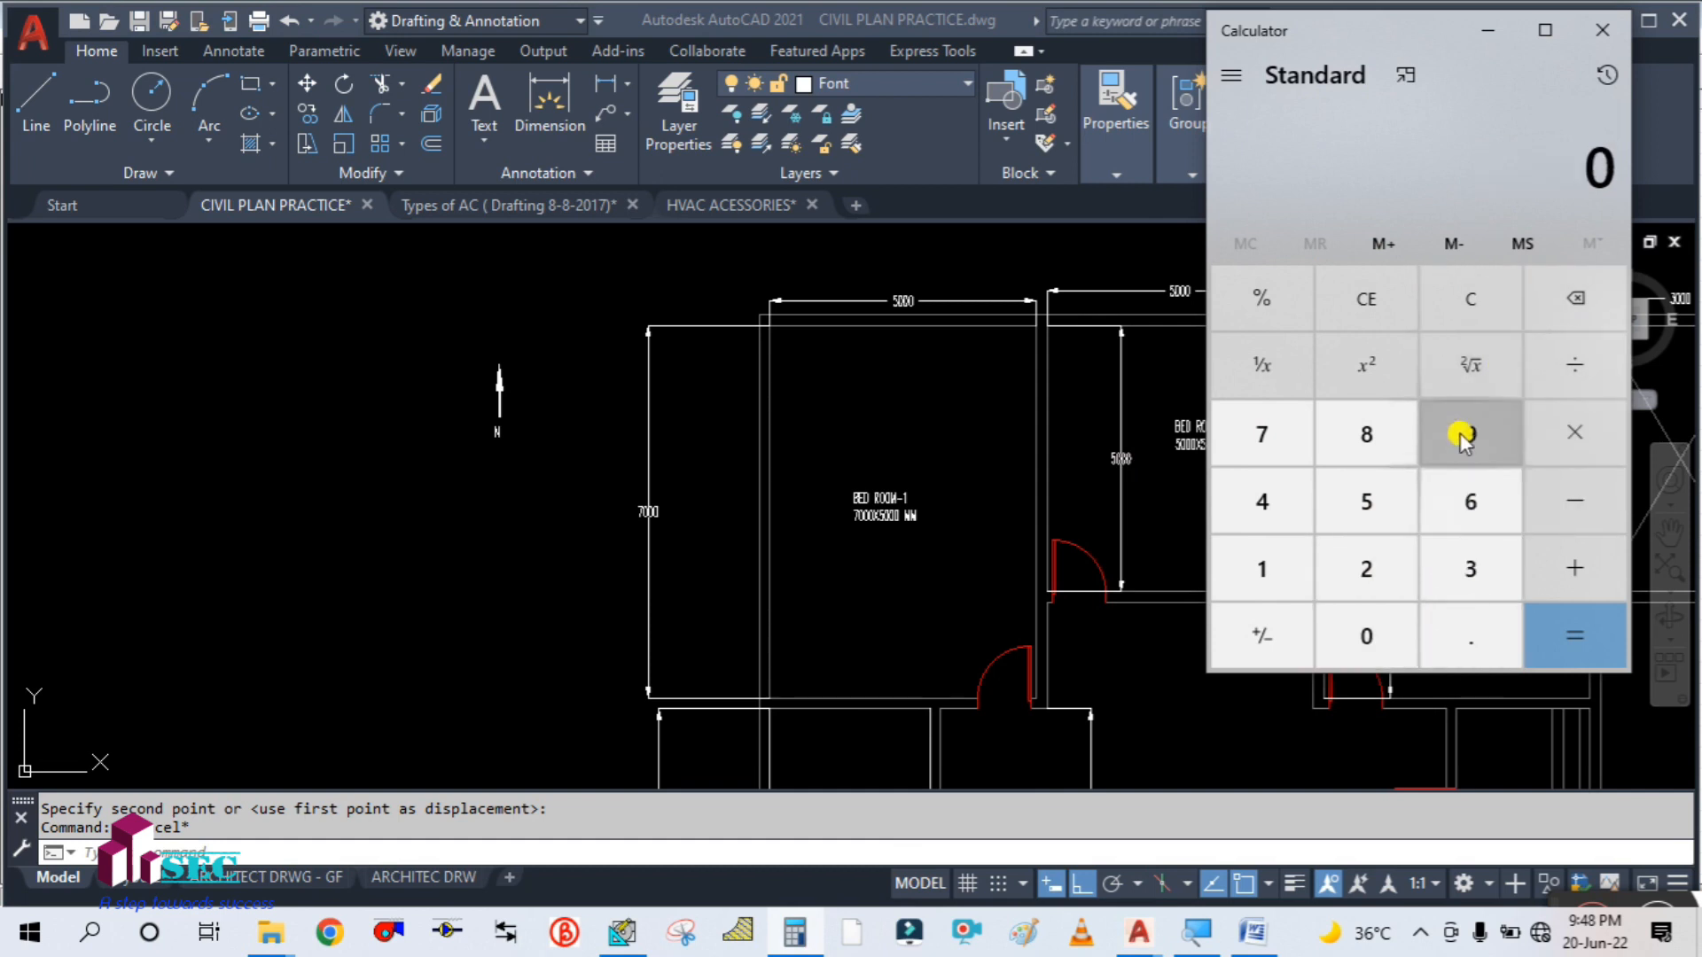
left_click(1398, 557)
left_click(1398, 556)
left_click(1470, 634)
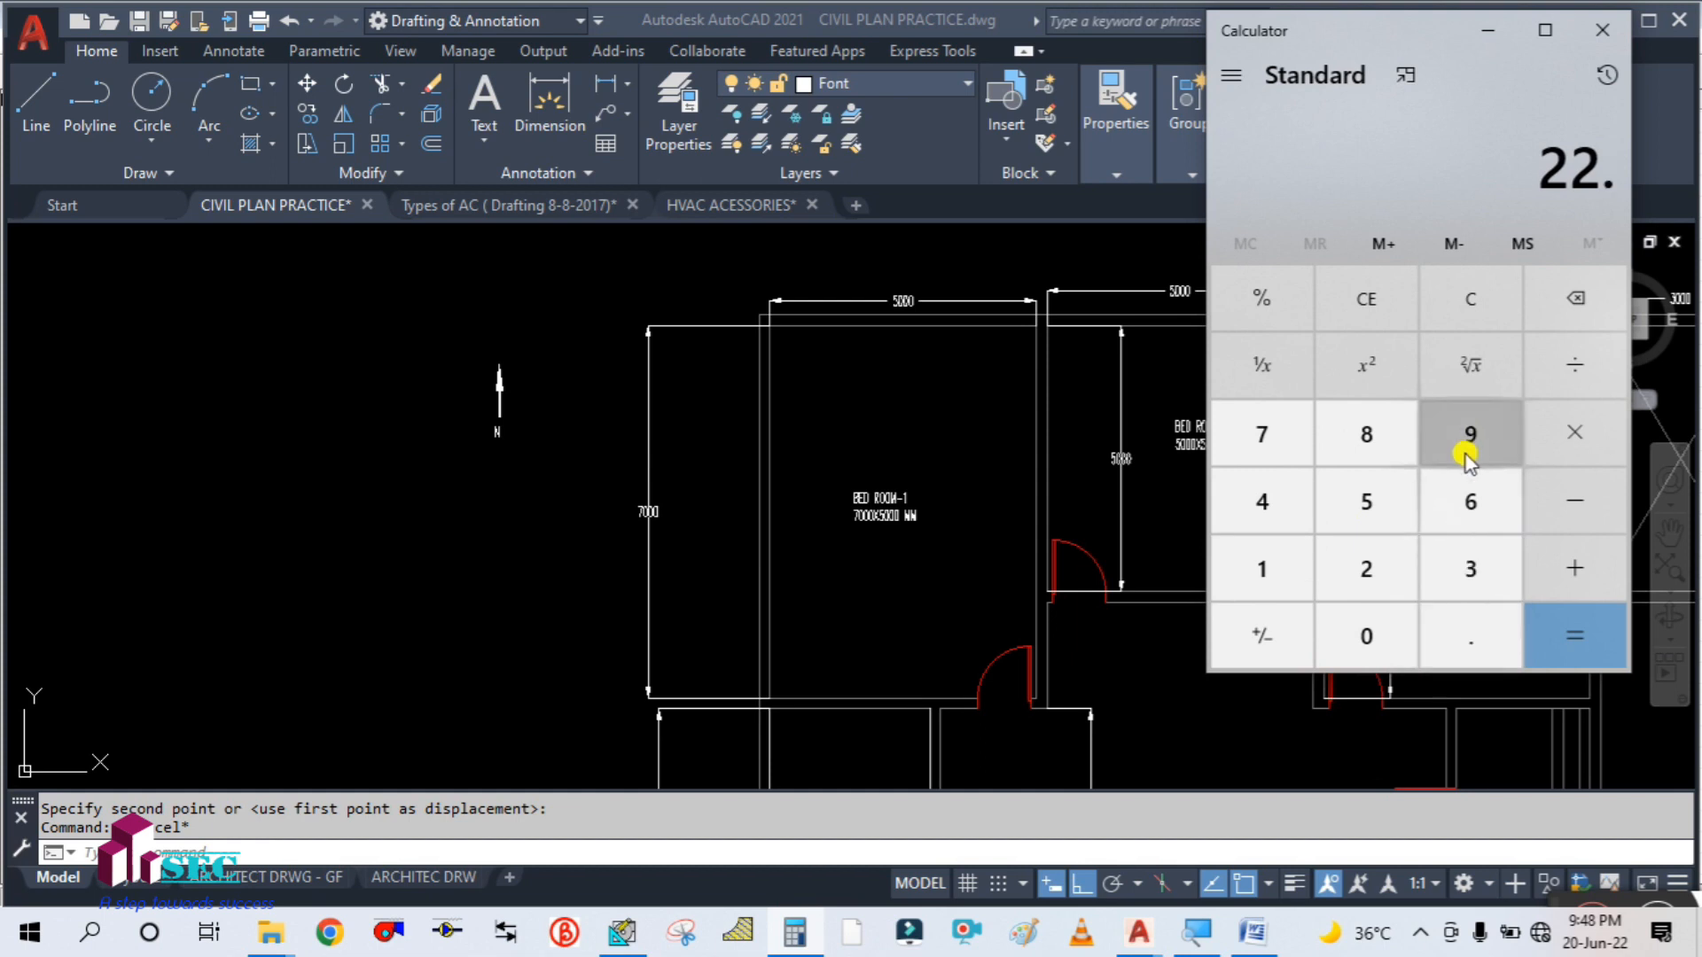
left_click(1467, 459)
left_click(1474, 497)
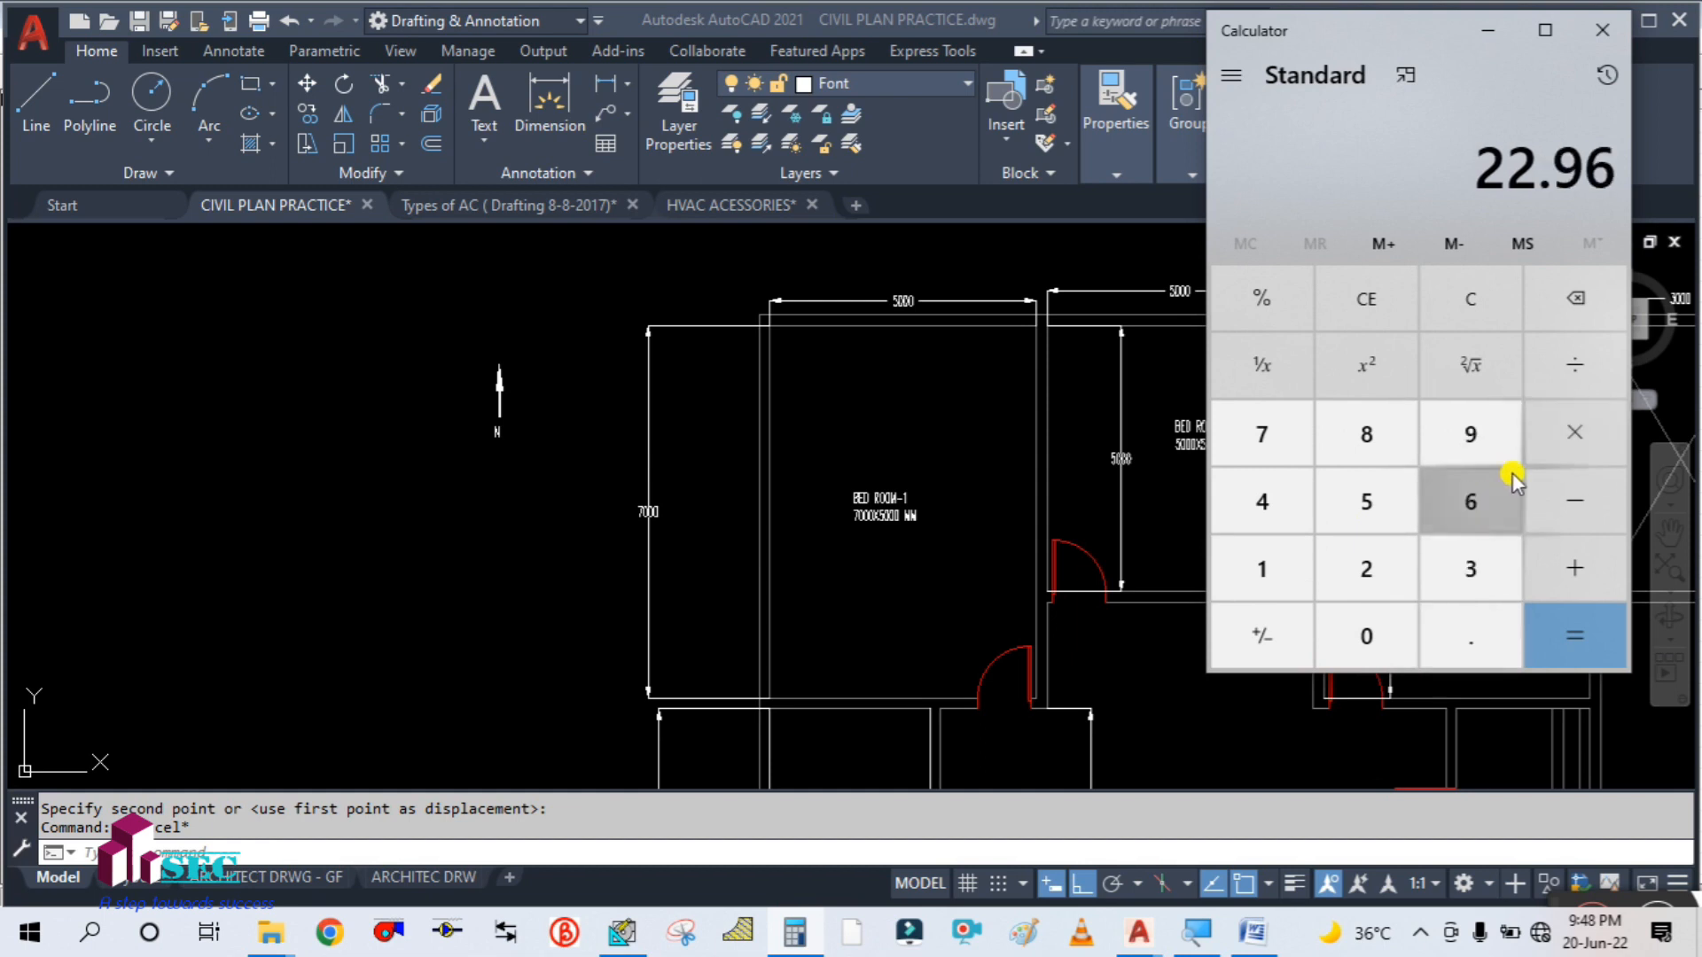
left_click(1551, 444)
left_click(1473, 444)
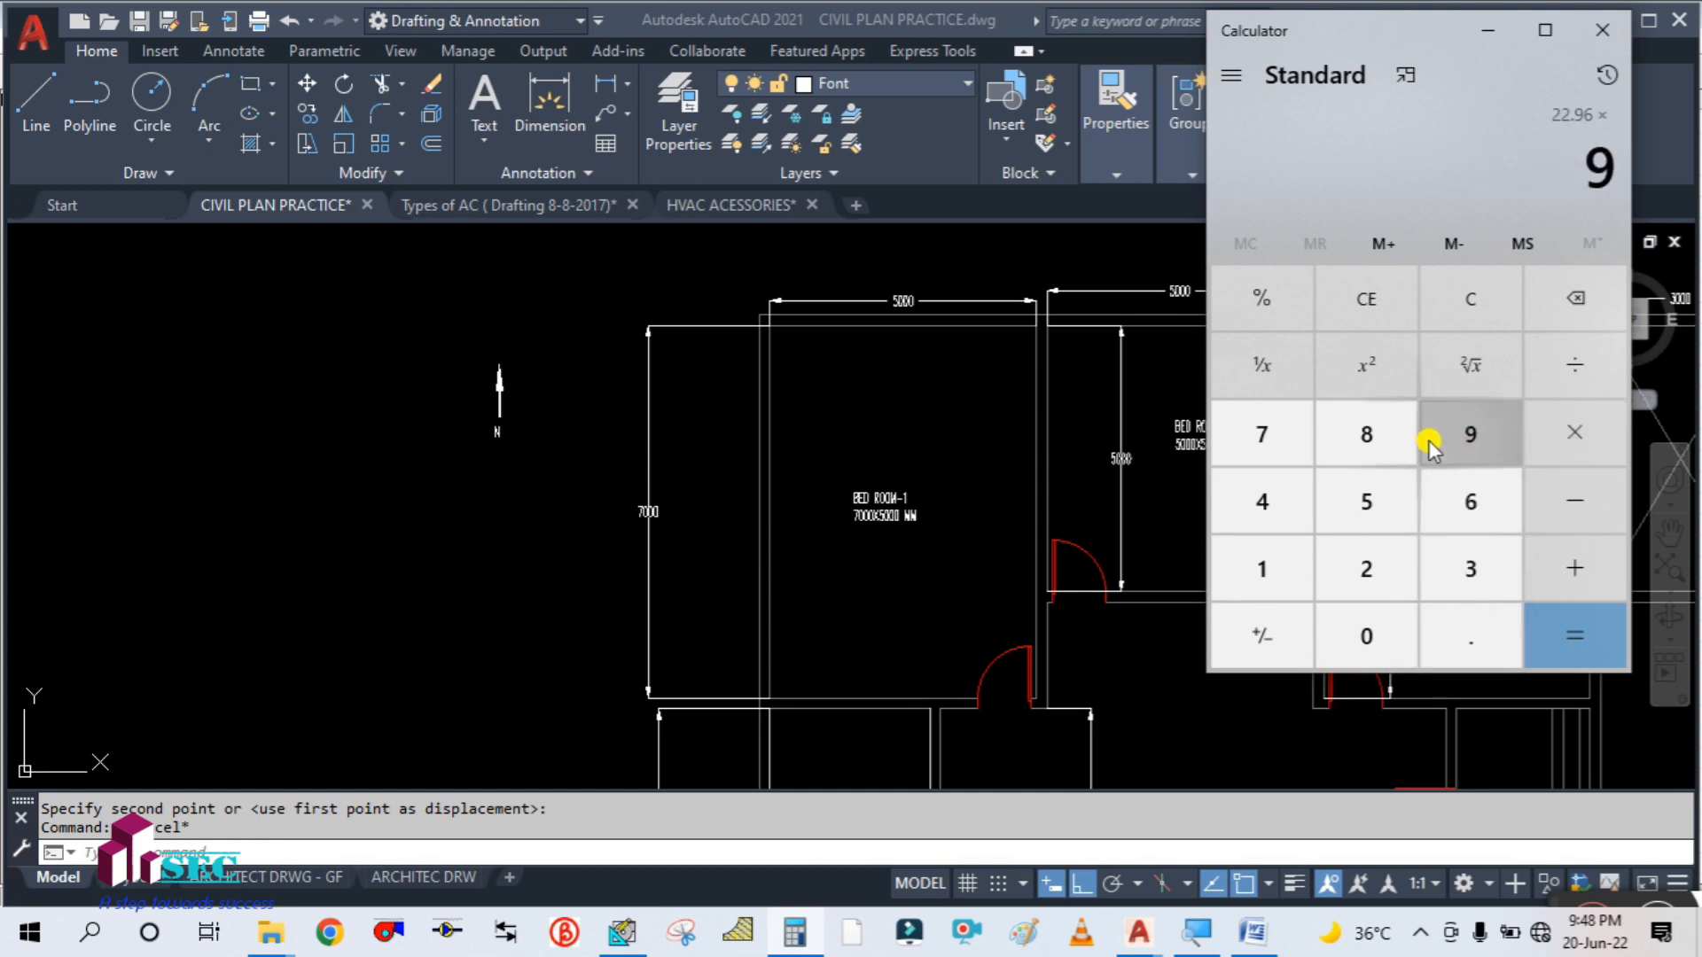
left_click(1557, 663)
left_click(1488, 30)
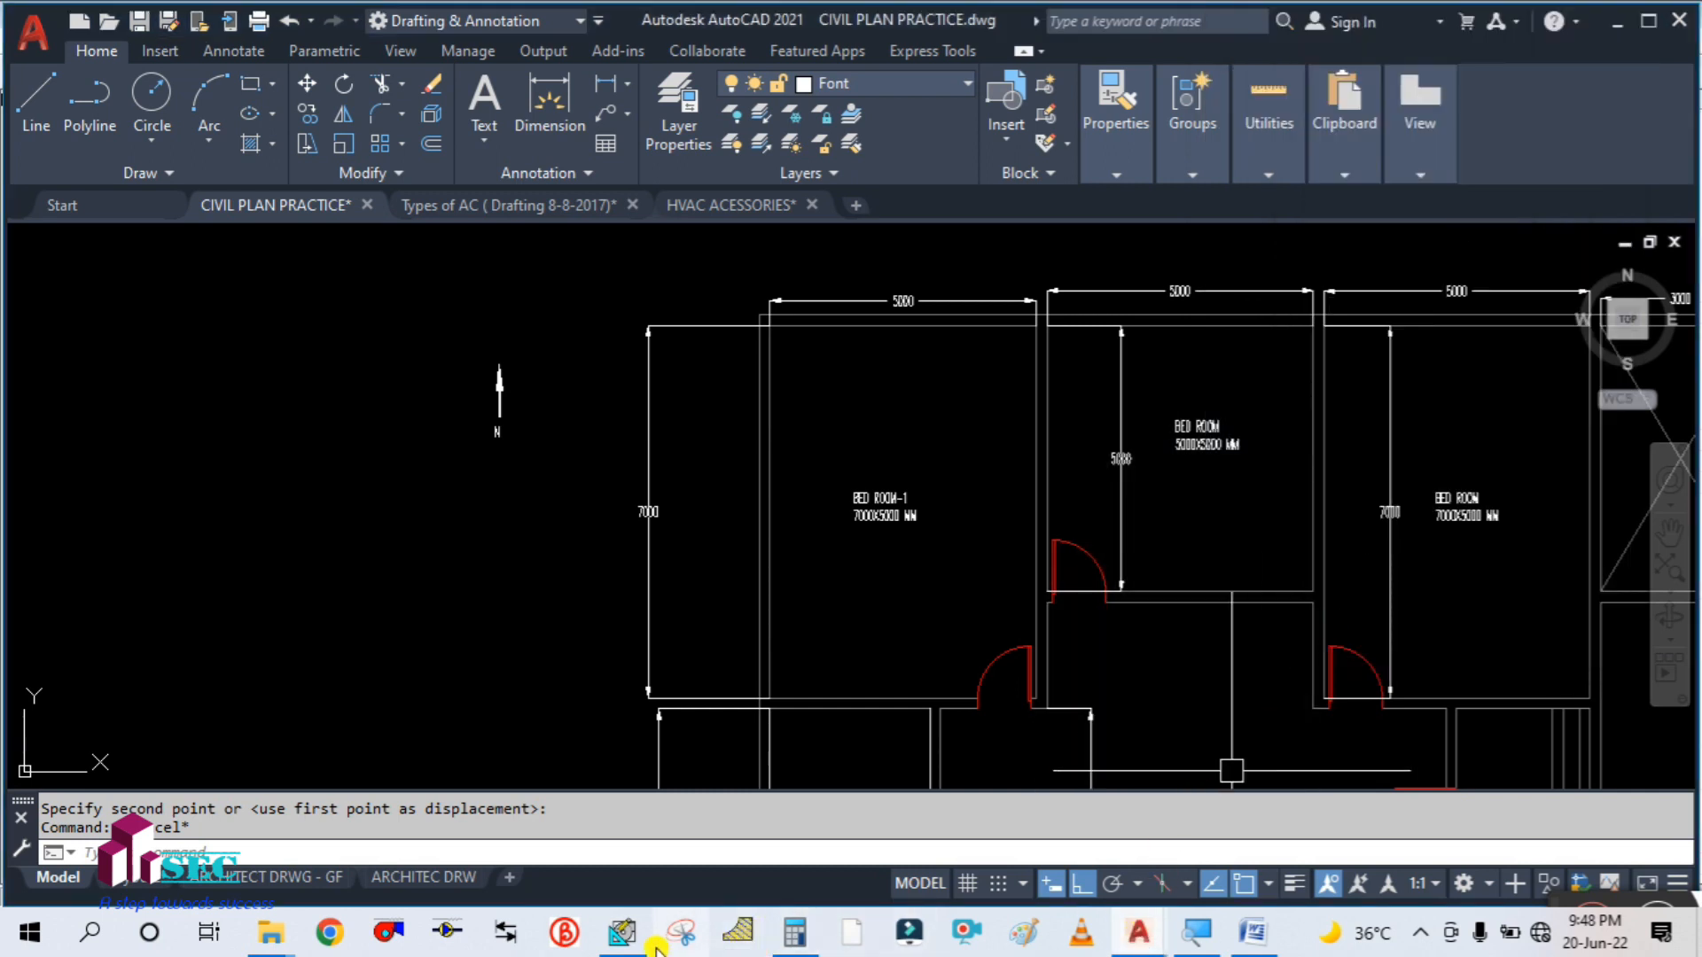
- Return to HAP and set the E exposure's gross wall area to 207 ft² with OUTER WALL as its wall construction
left_click(624, 935)
left_click(743, 400)
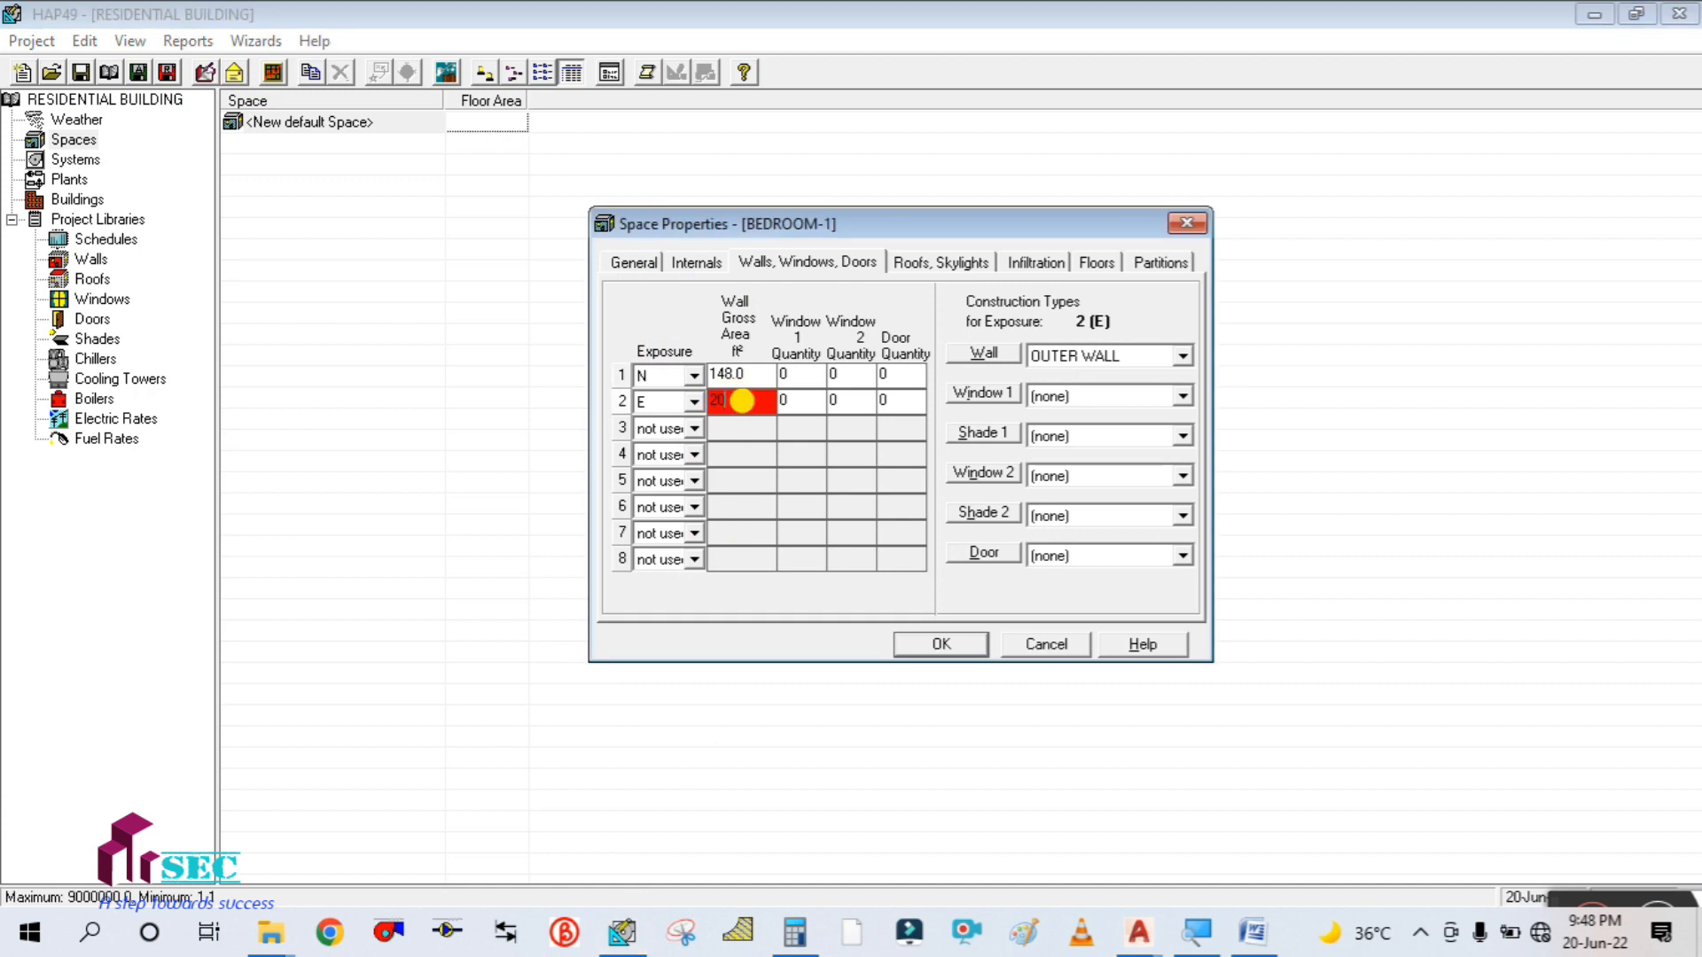
left_click(801, 398)
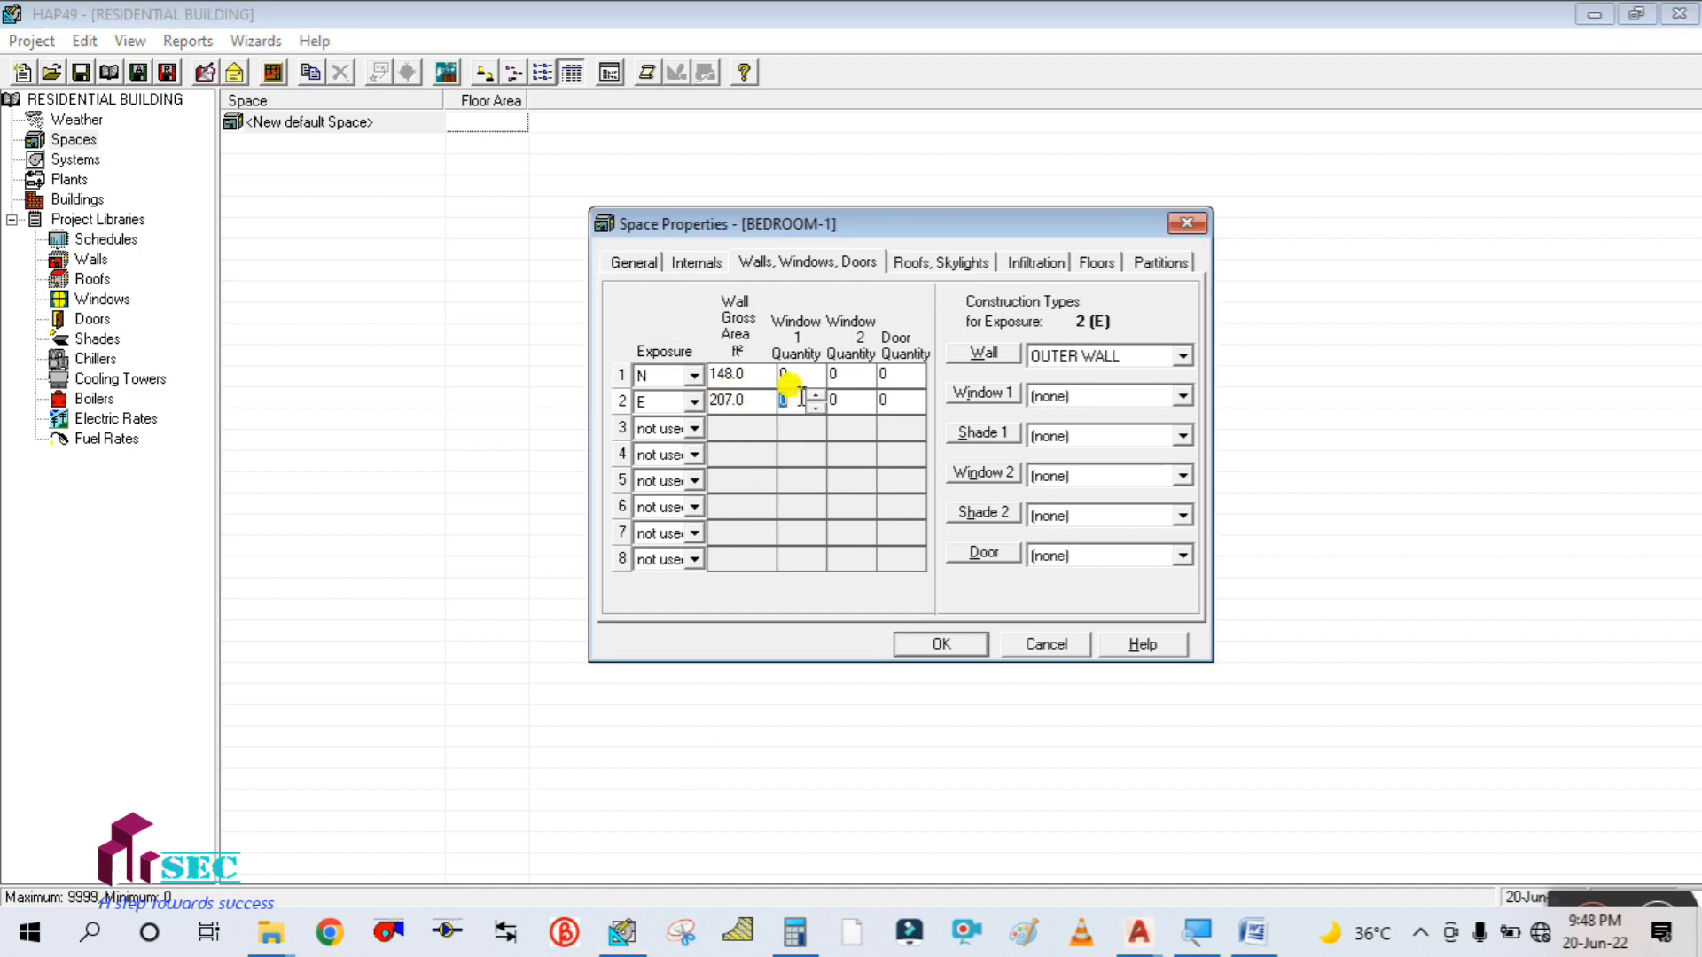
left_click(1142, 359)
left_click(1129, 411)
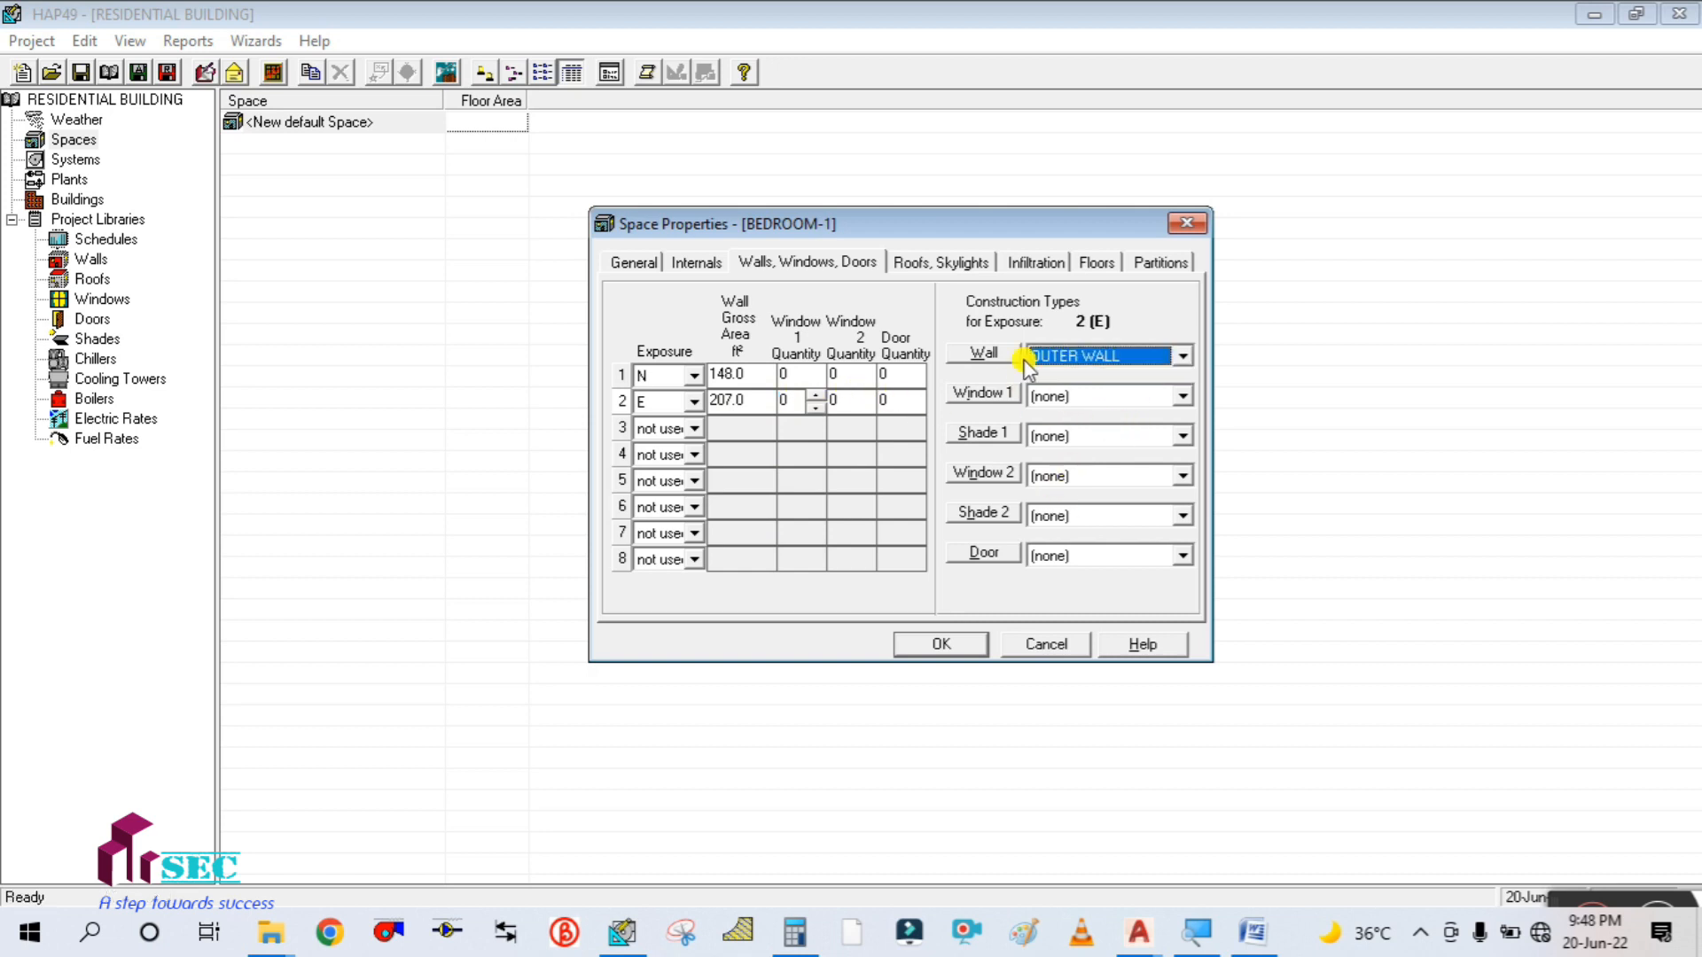
- Add a horizontal (H) roof exposure to BEDROOM-1 using the ROOF construction, checking the space's general floor area
left_click(941, 263)
left_click(629, 263)
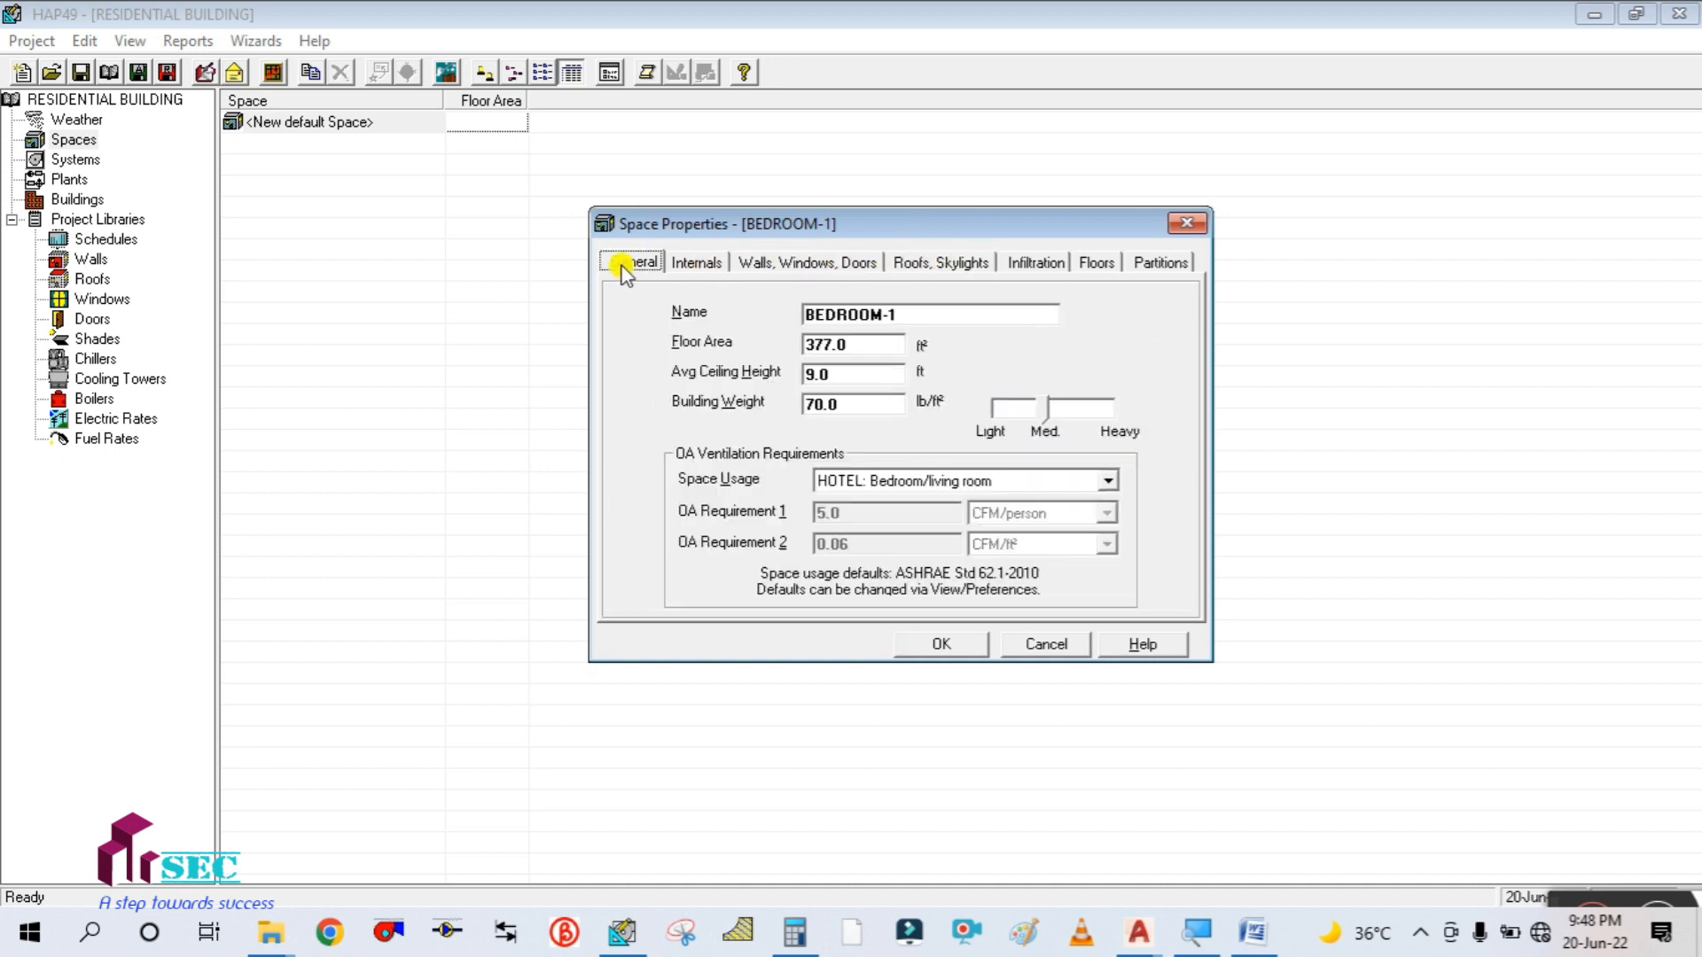
left_click(946, 264)
left_click(700, 406)
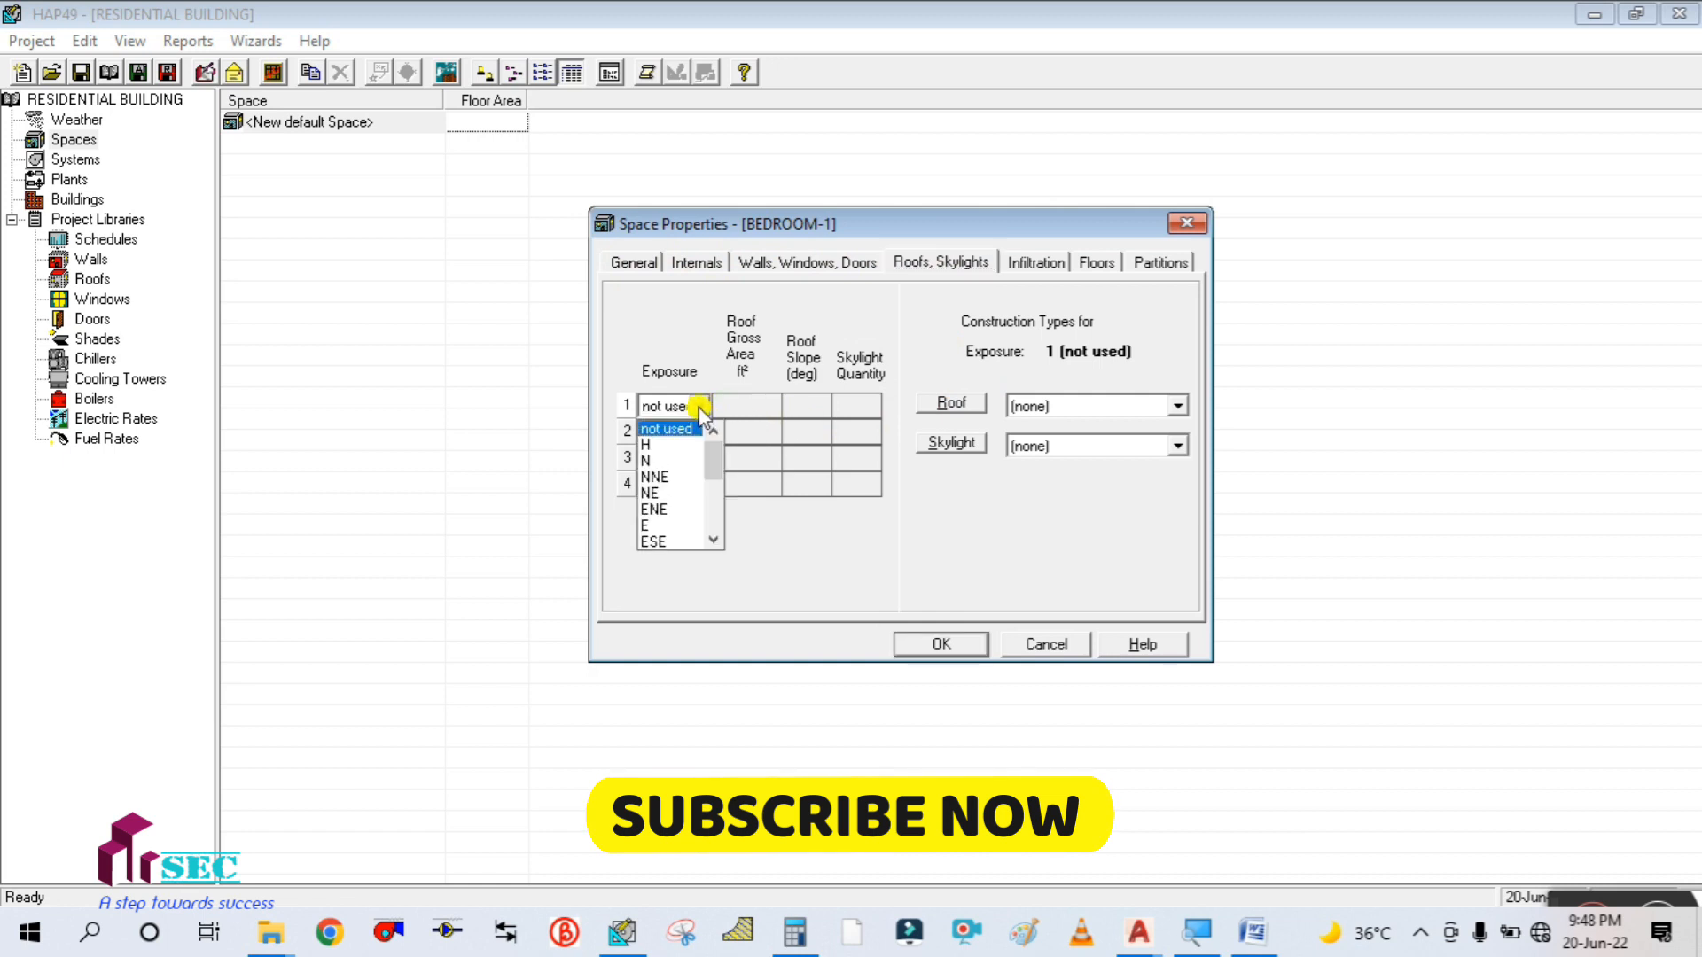
left_click(672, 436)
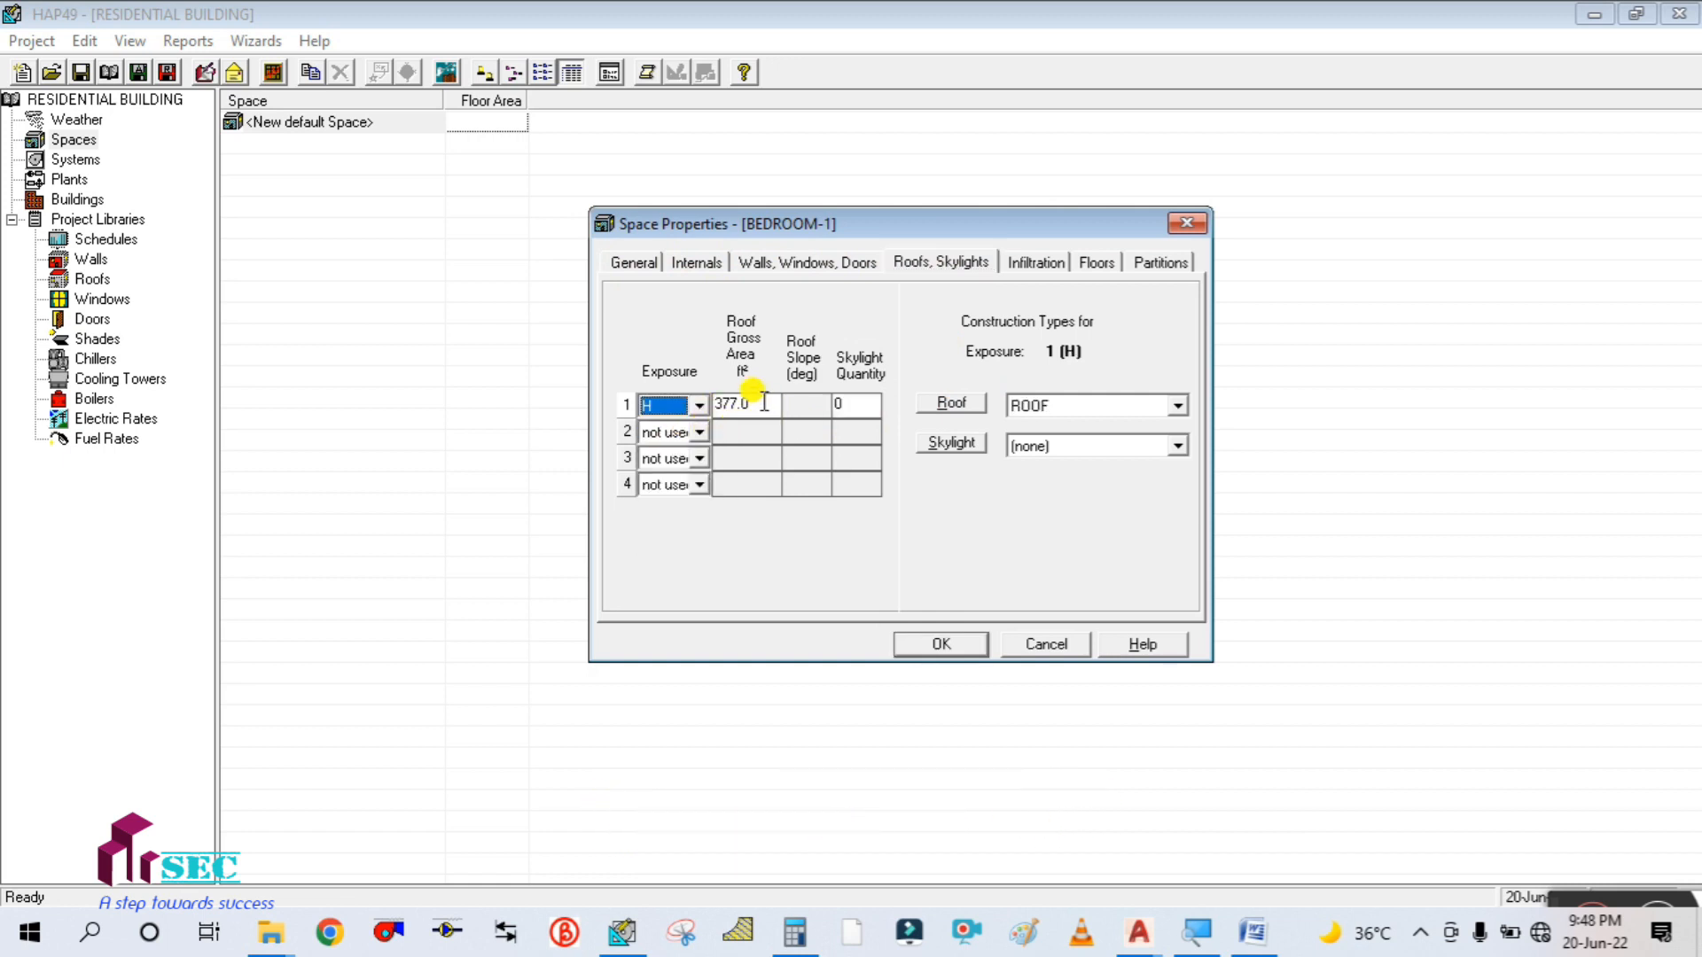
left_click(763, 403)
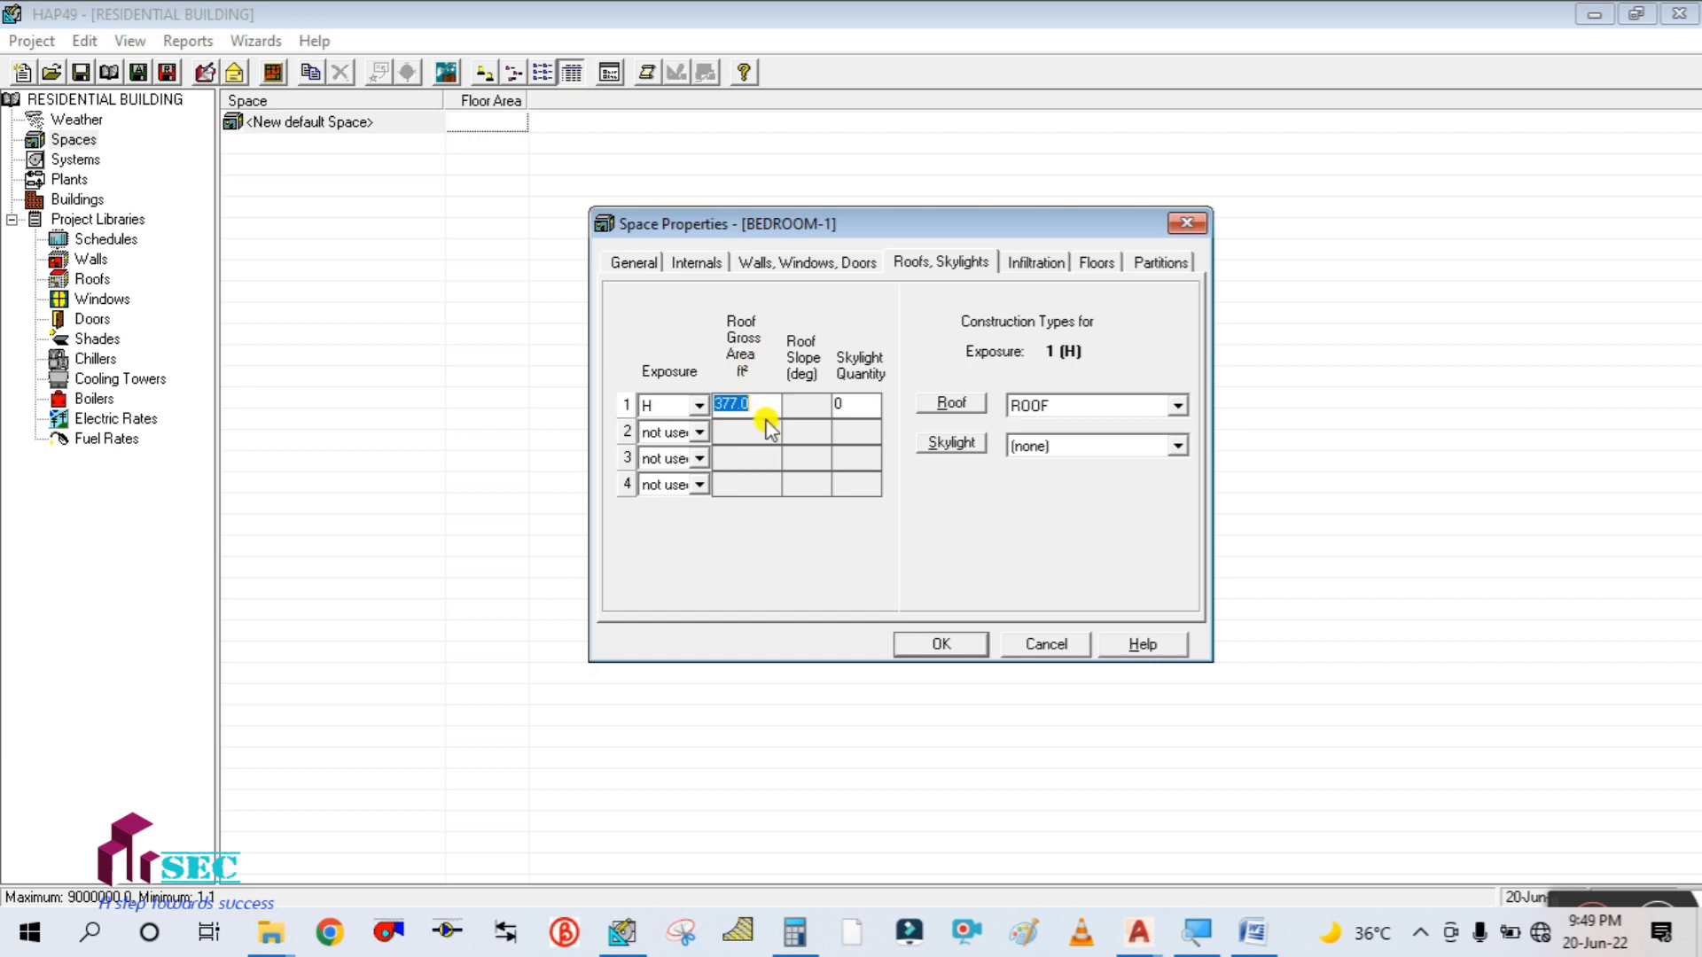
left_click(1026, 420)
left_click(1036, 461)
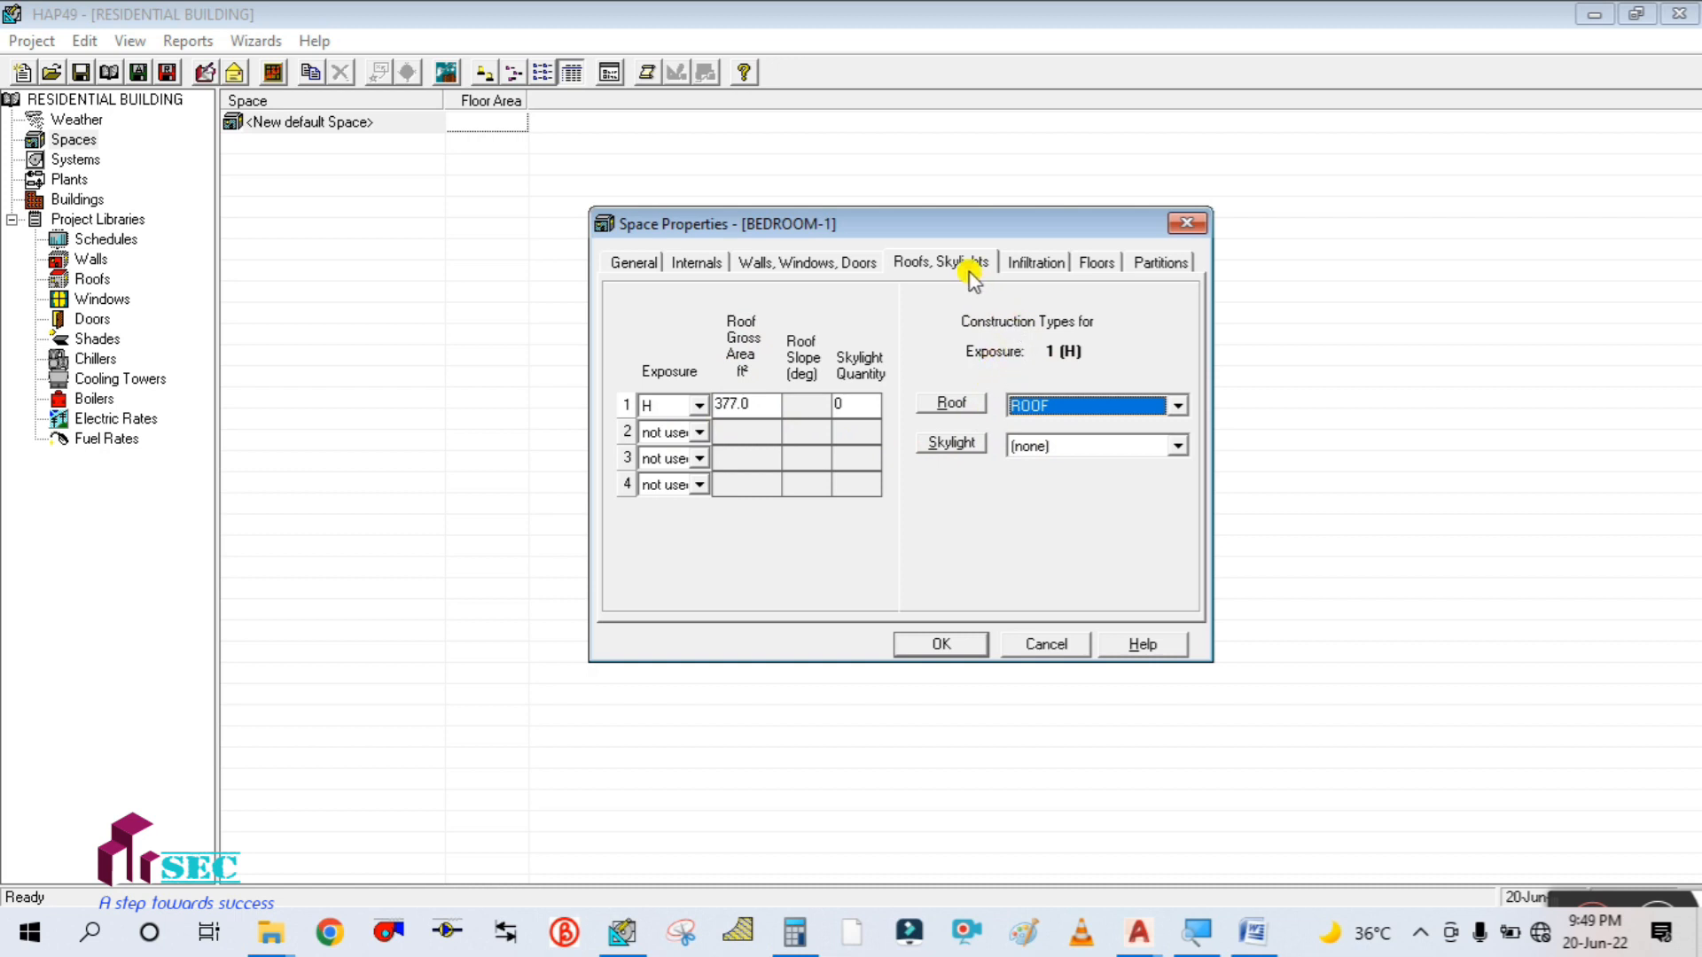
left_click(1551, 897)
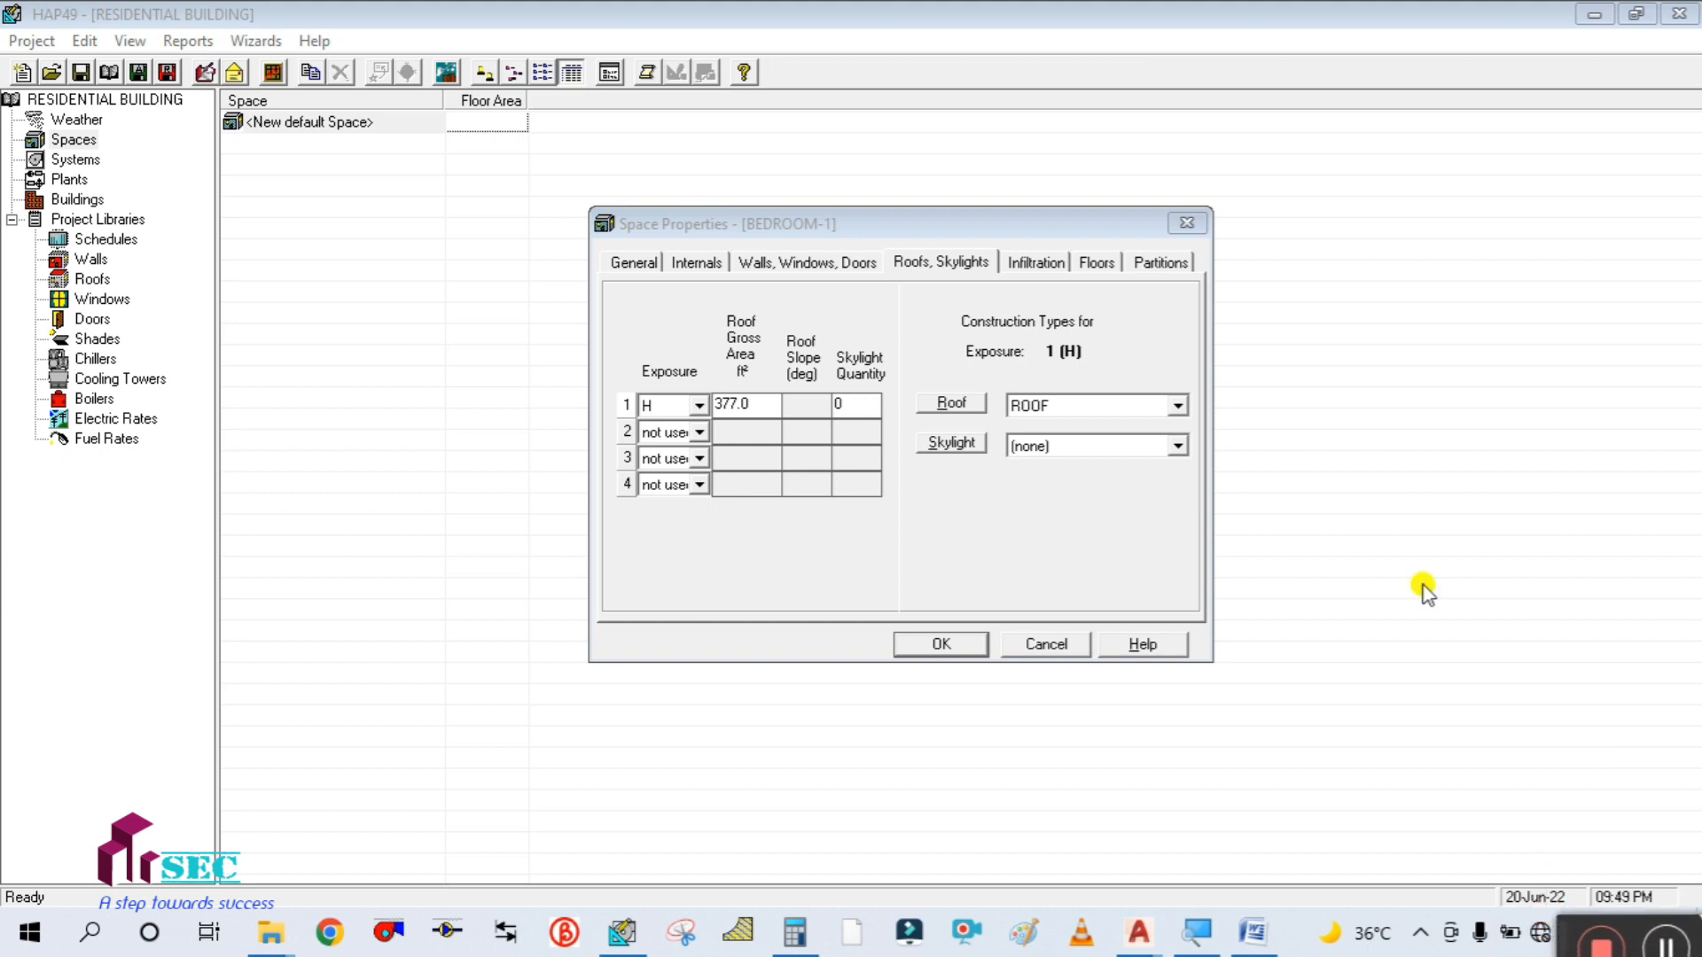
- Set BEDROOM-1's floor type to Slab Floor On Grade with a total U-value of 0.52, taken from the Word list of U-values
left_click(1035, 261)
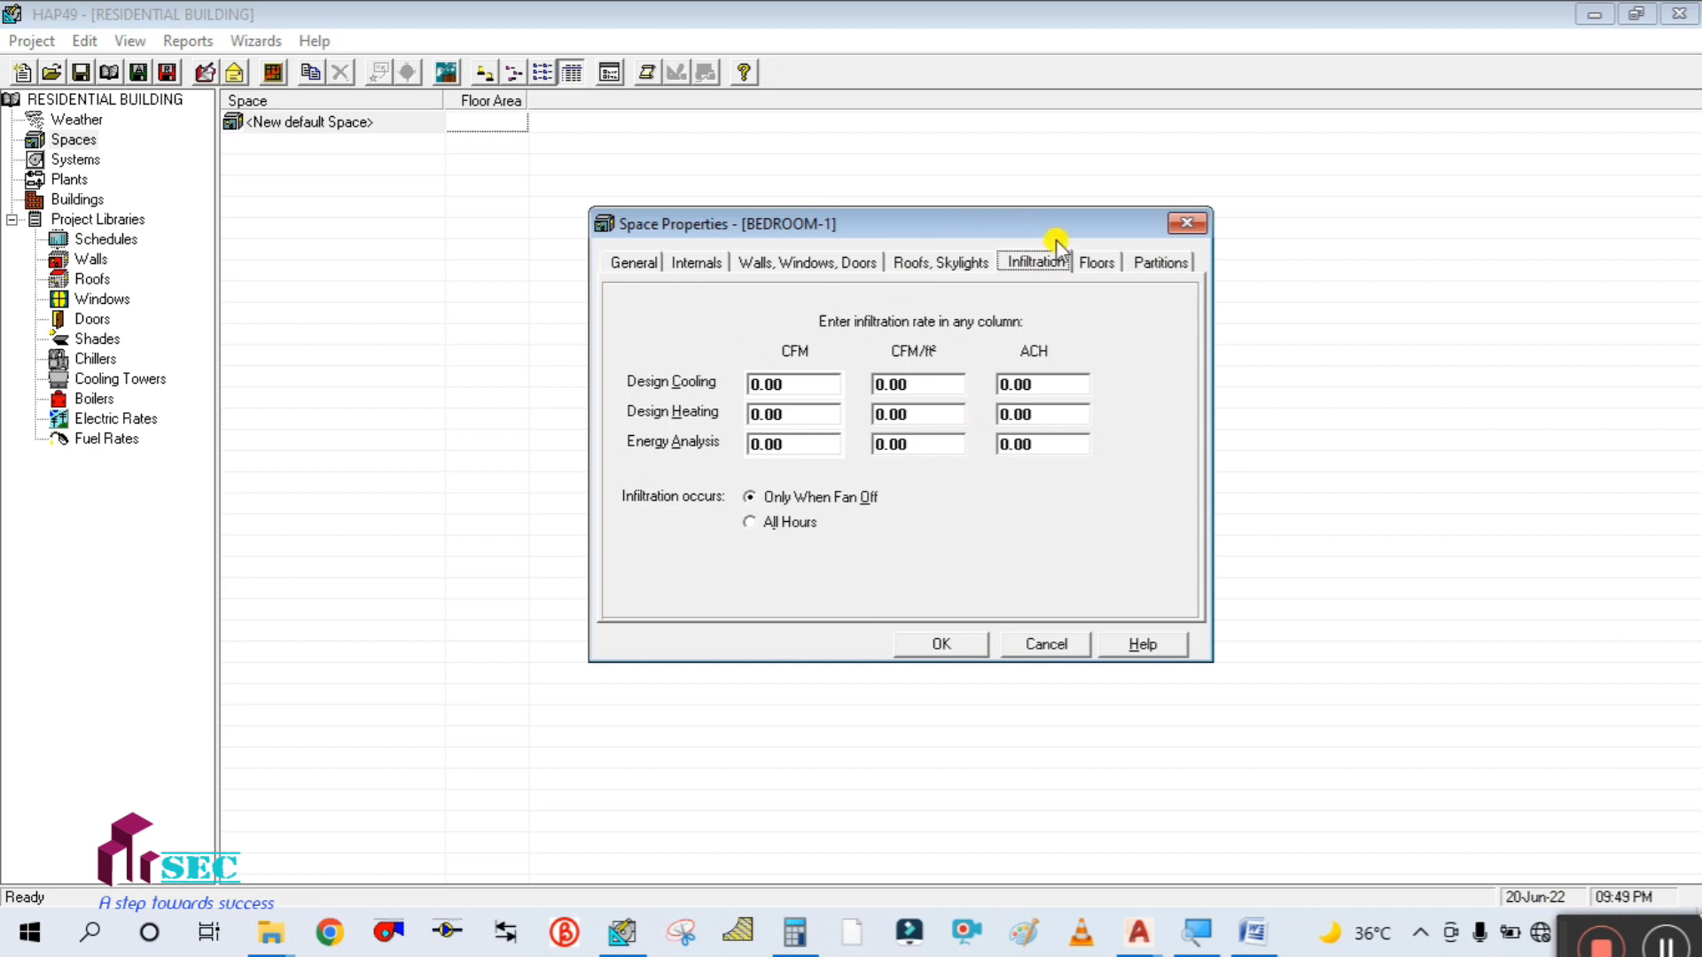
left_click(1091, 265)
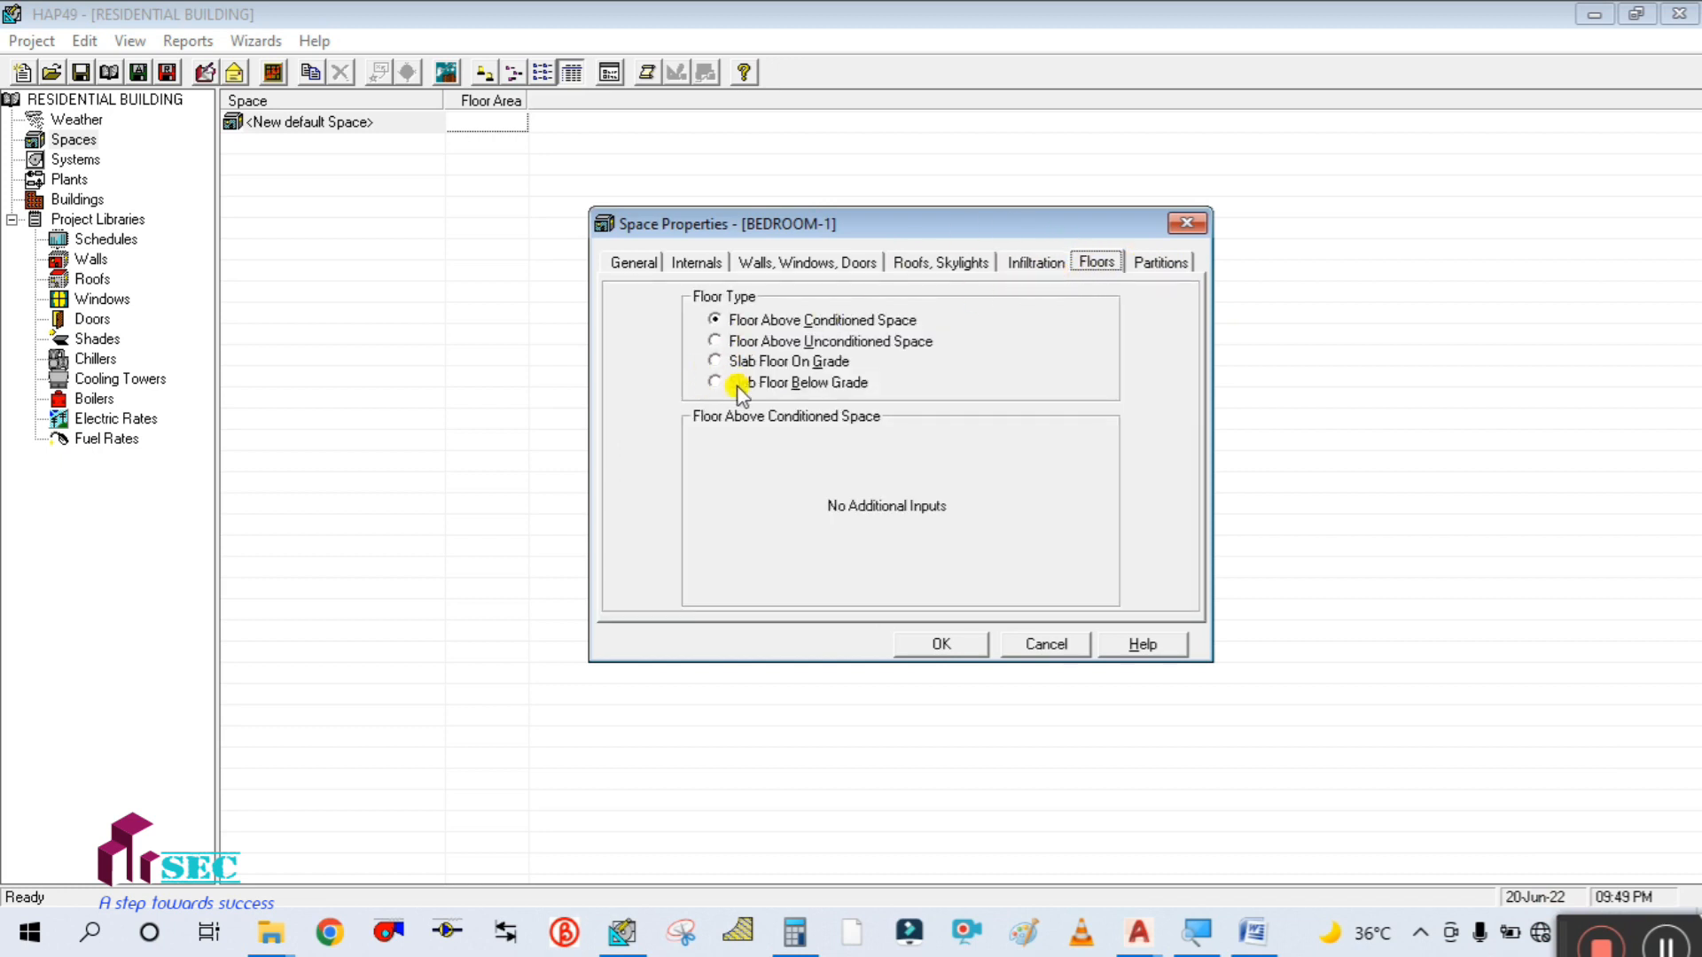
left_click(715, 362)
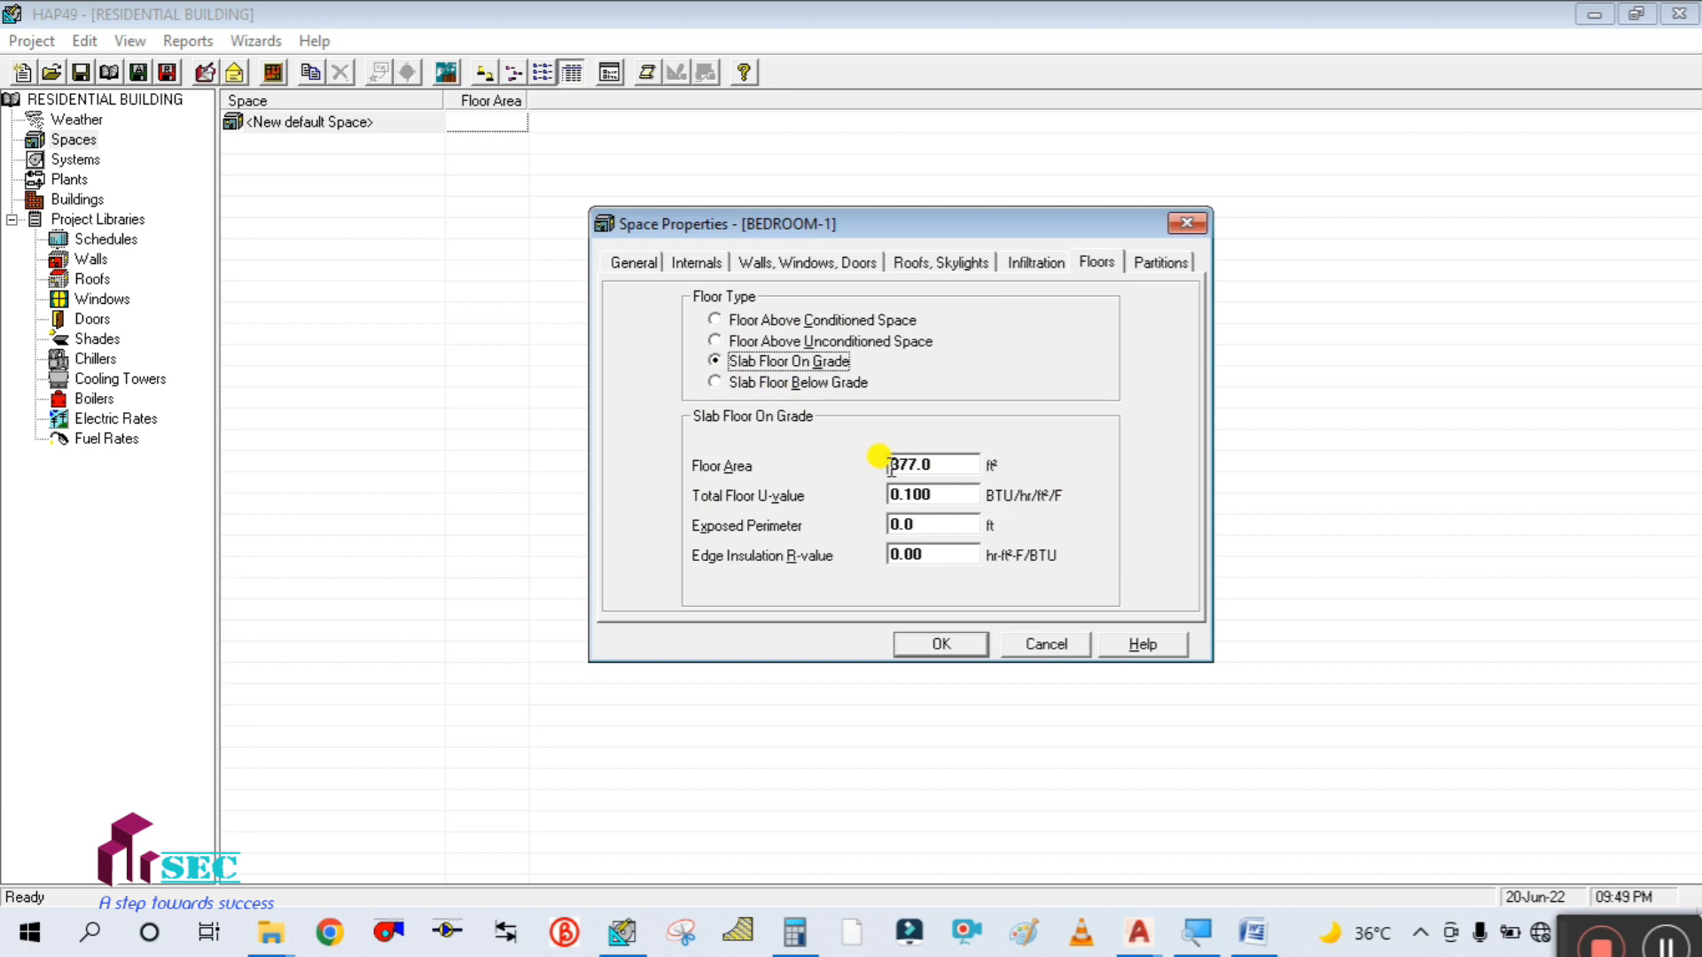
double_click(954, 494)
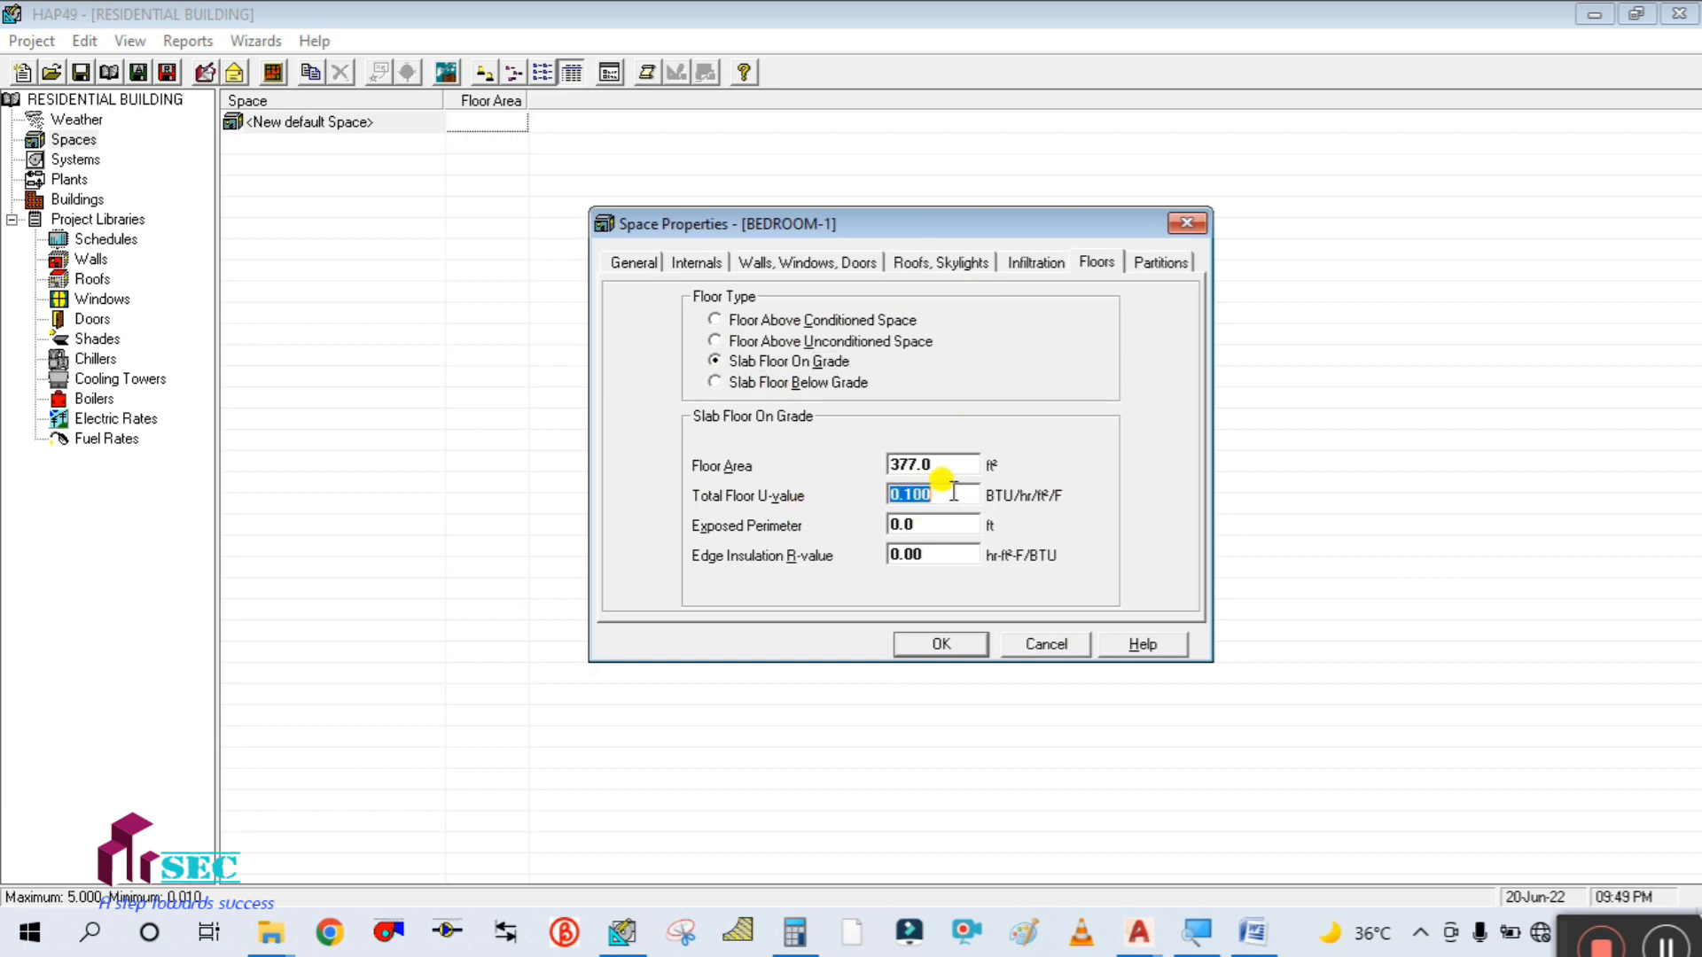
left_click(1250, 938)
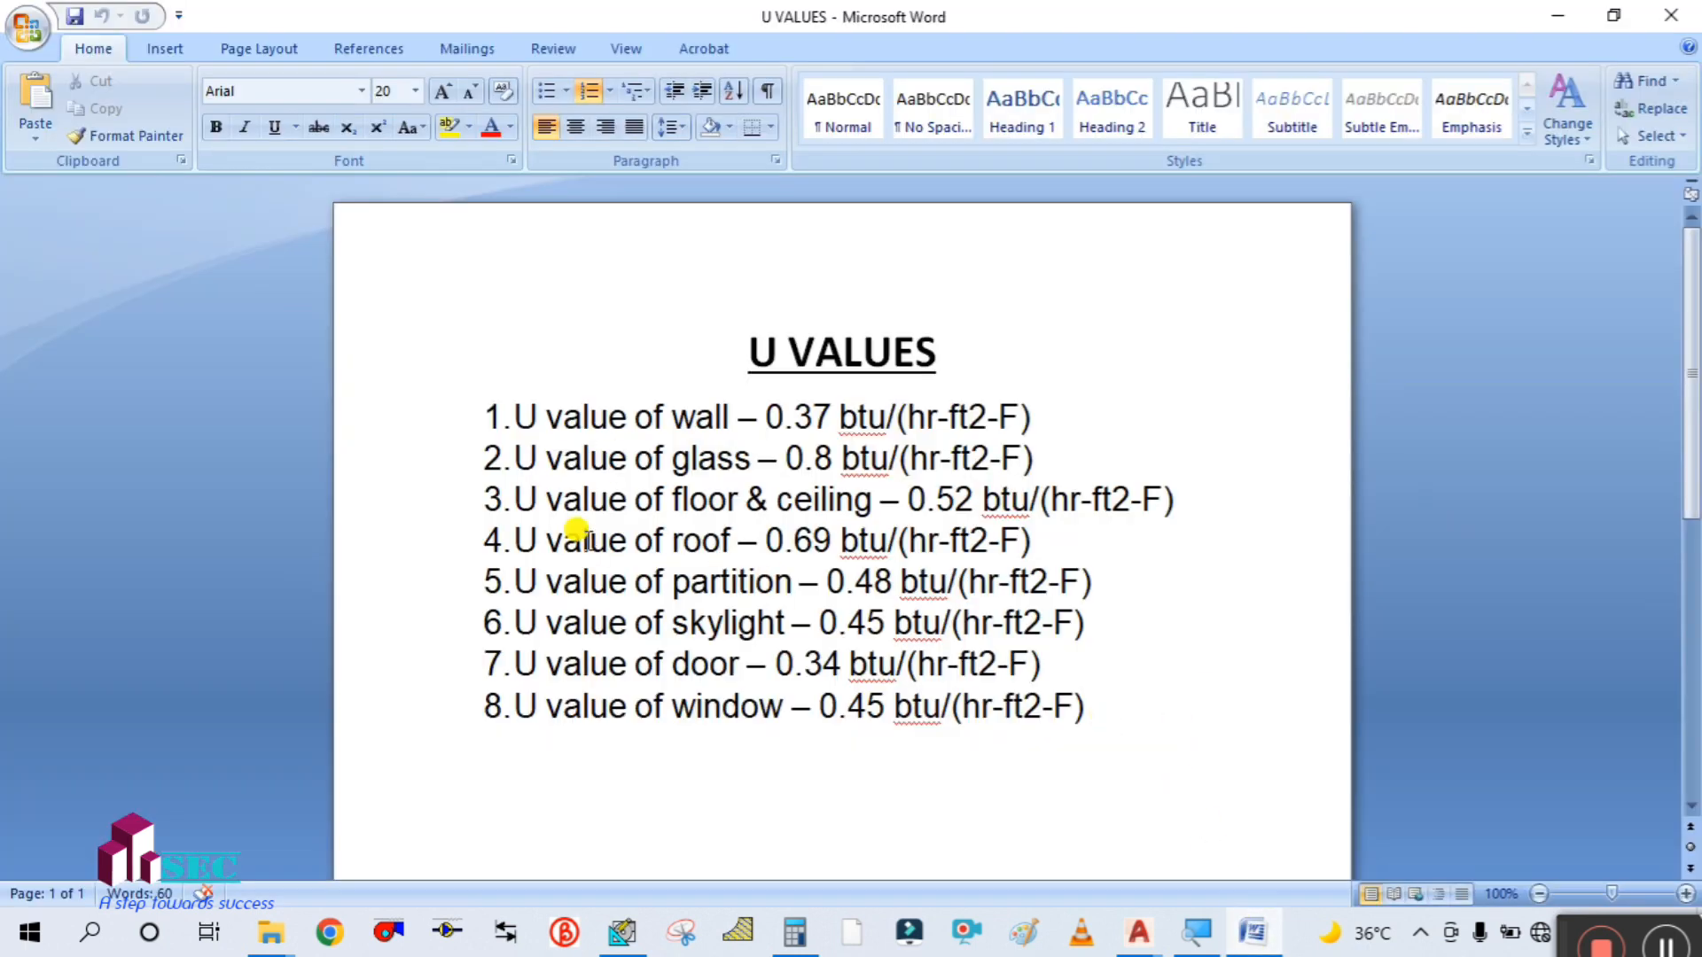
left_click(1232, 938)
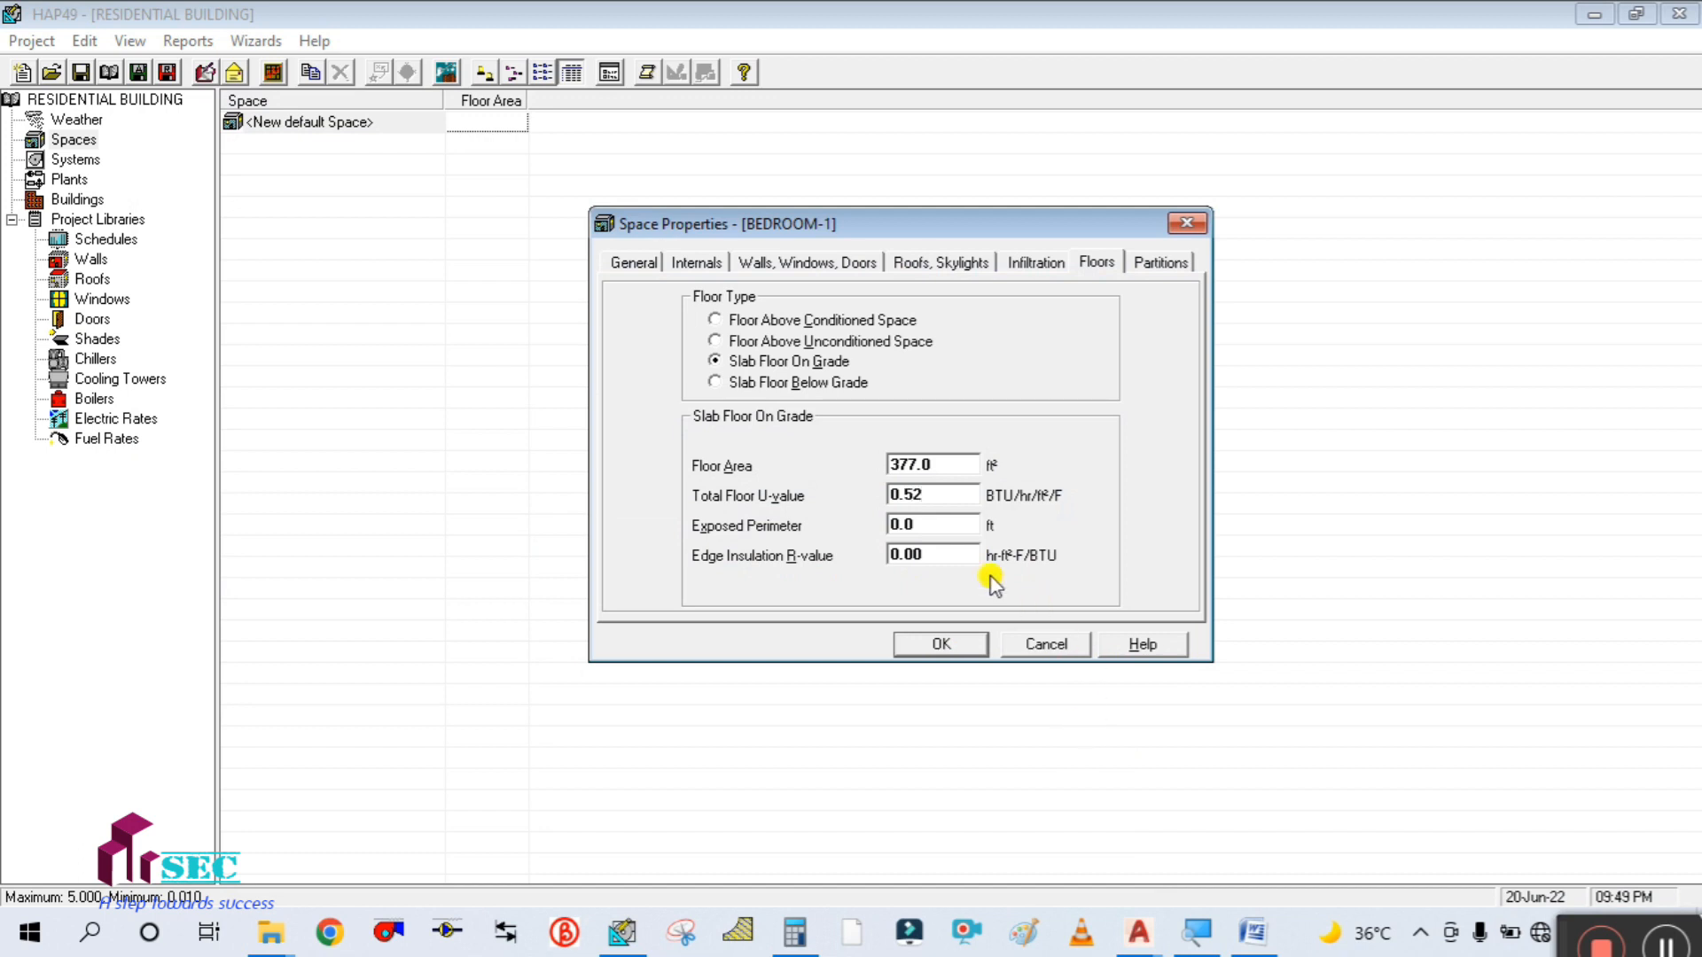
left_click(924, 528)
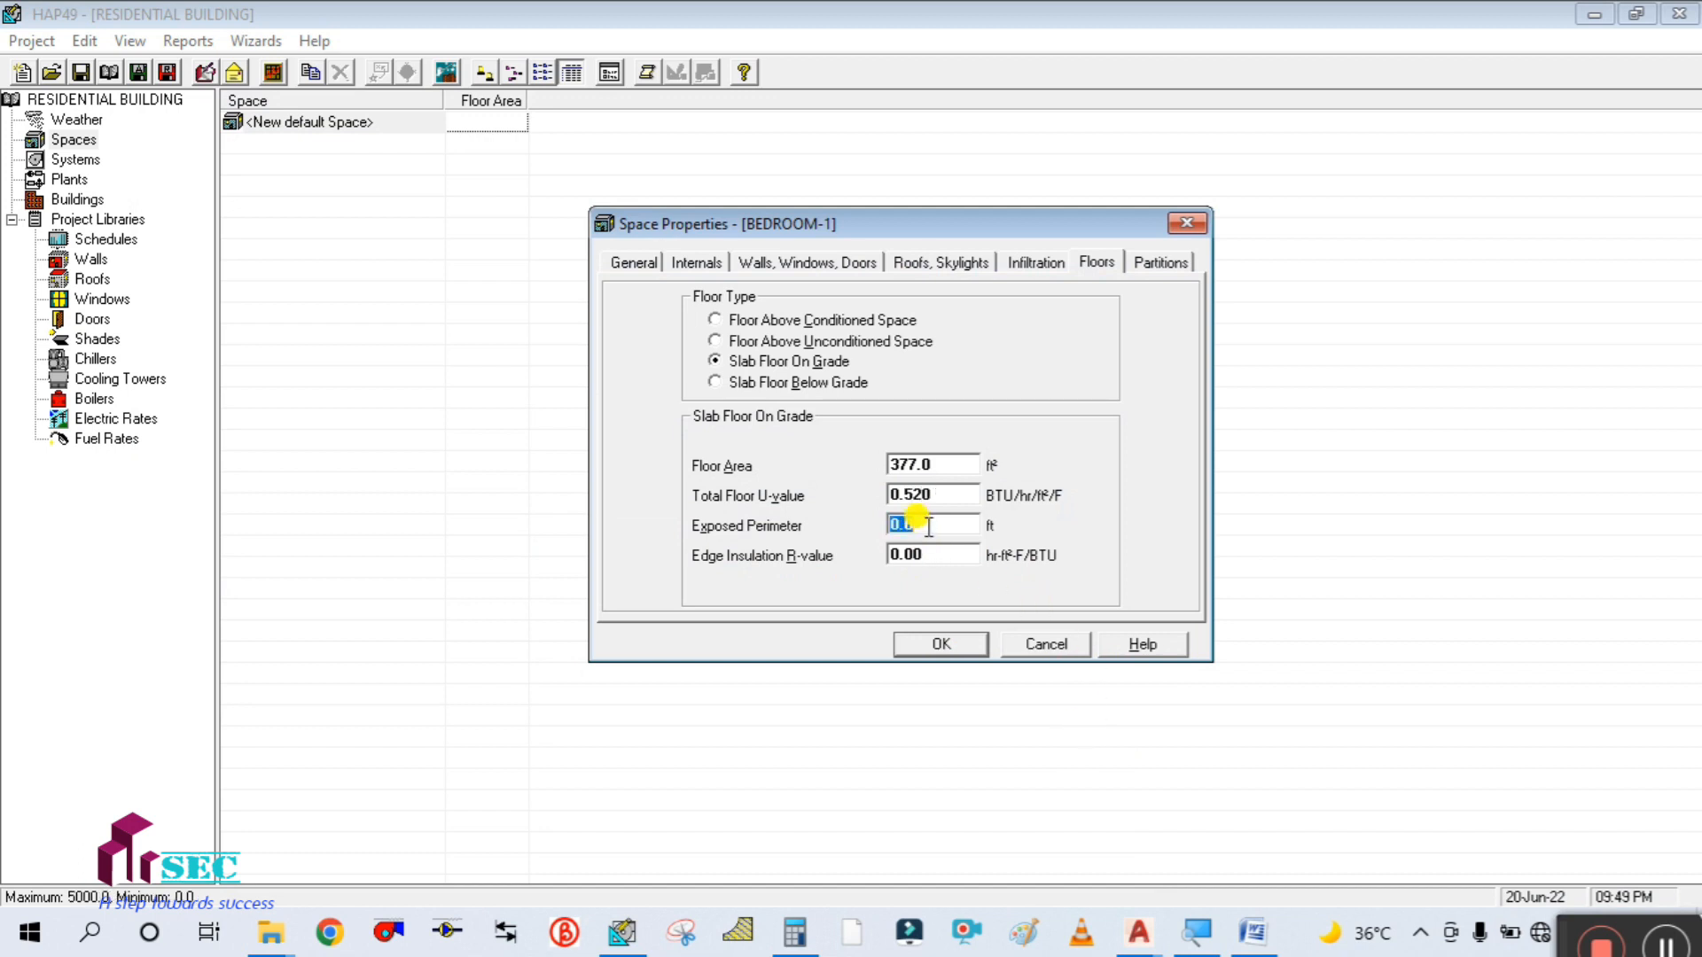
- Open BEDROOM-1's partition settings, inspect the rooms adjoining BED ROOM-1 on the AutoCAD plan, and return to HAP
left_click(1149, 265)
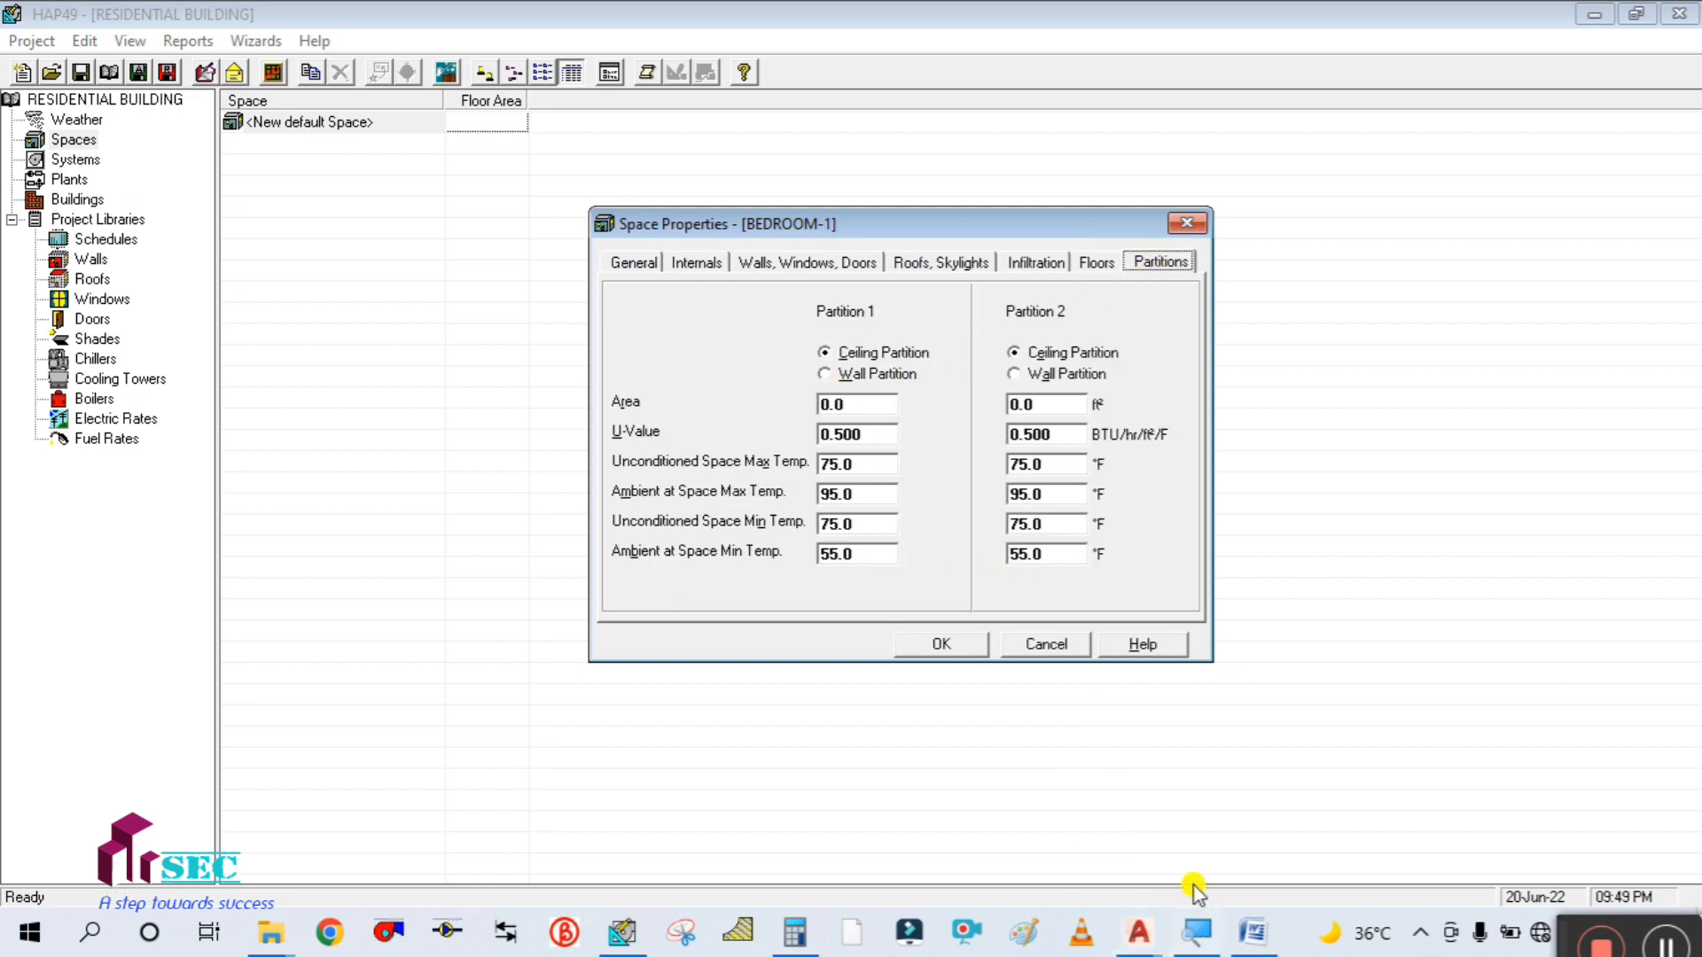
left_click(1139, 931)
left_click(964, 821)
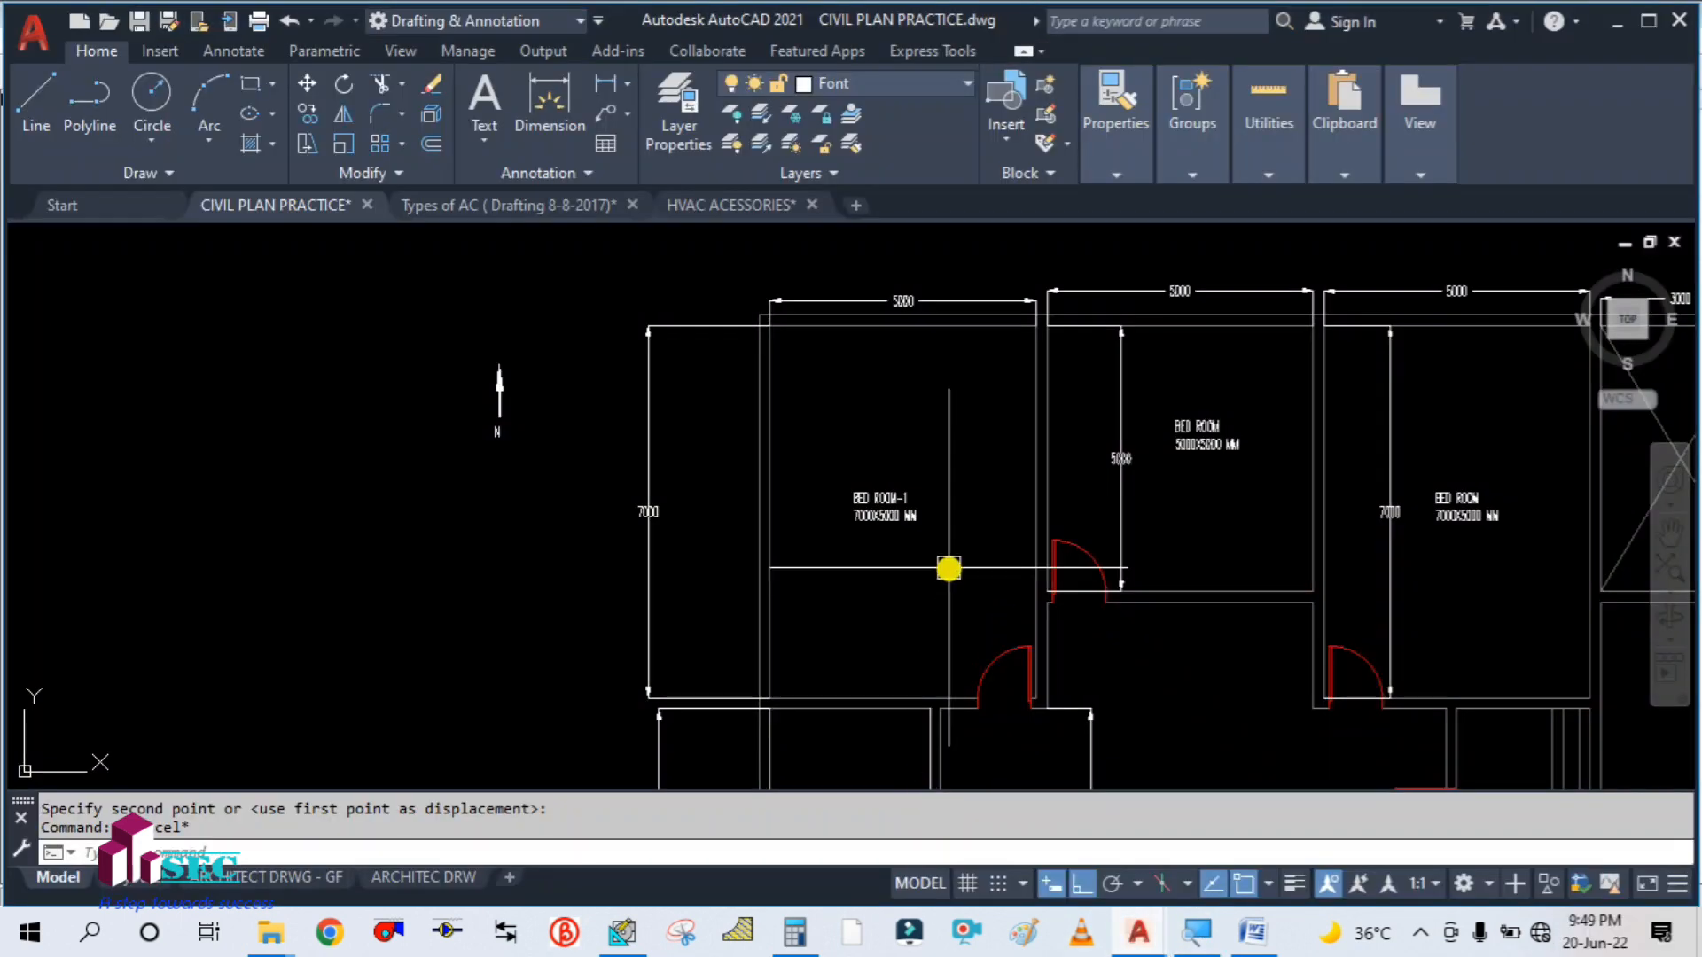
mouse_move(972, 612)
left_mouse_down()
mouse_move(865, 379)
mouse_move(756, 677)
left_mouse_up()
scroll(902, 495, "up", 2)
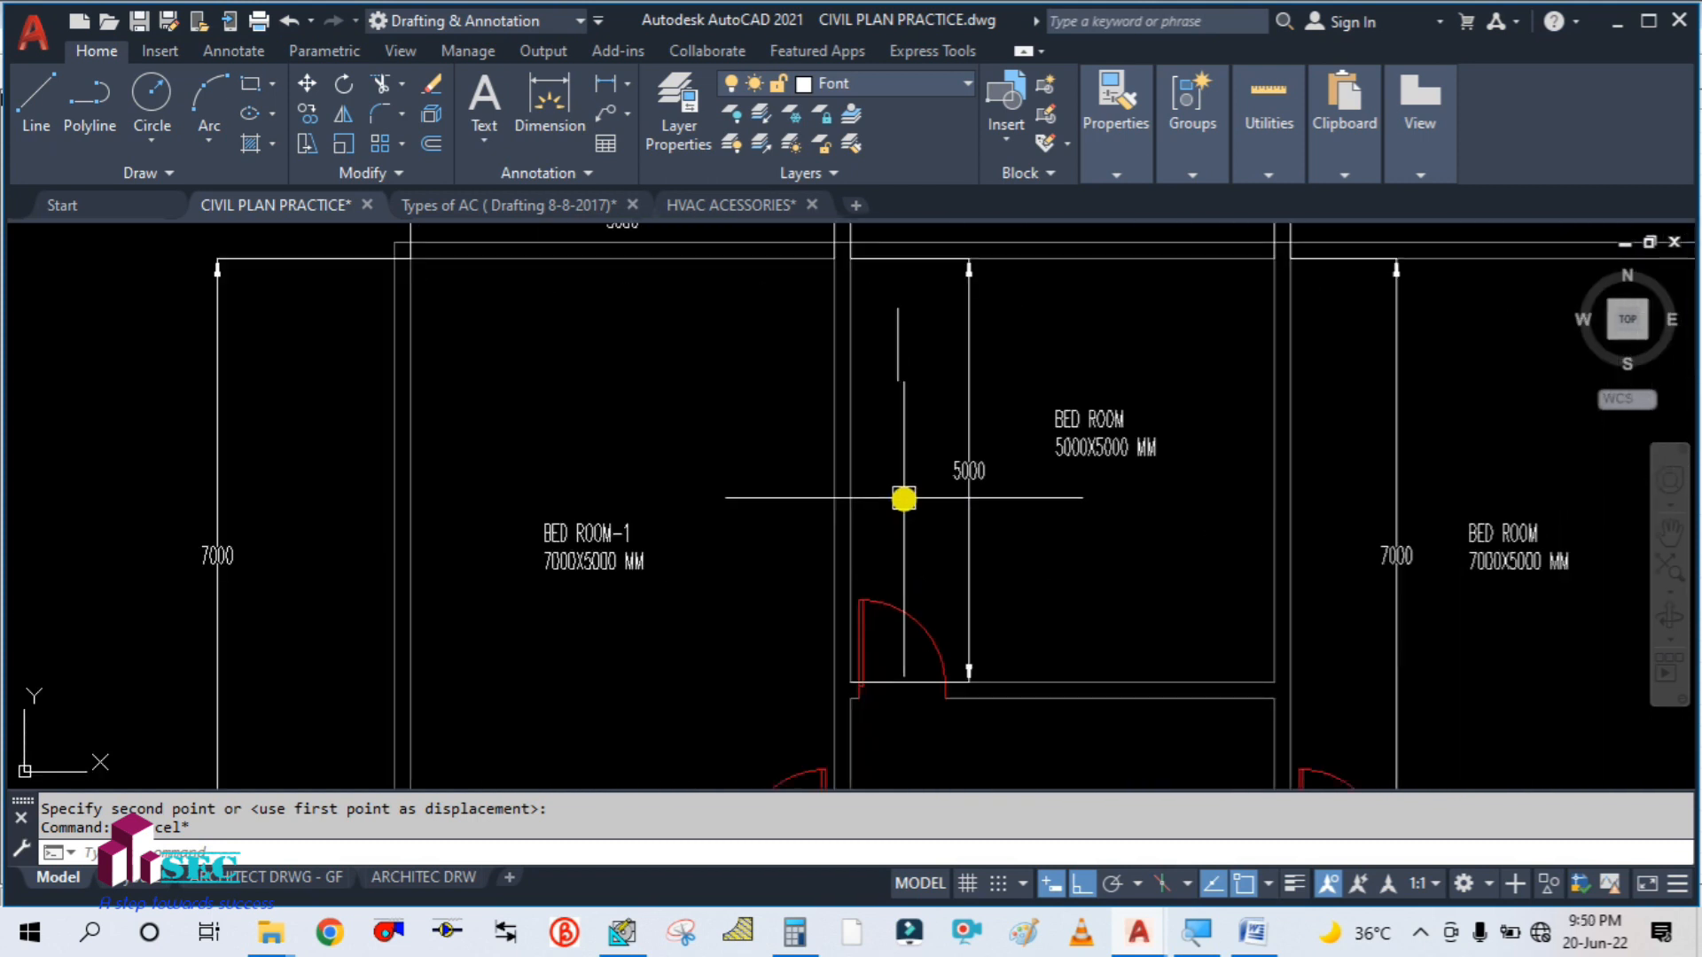
scroll(822, 373, "down", 2)
left_click_drag(813, 401, 812, 390)
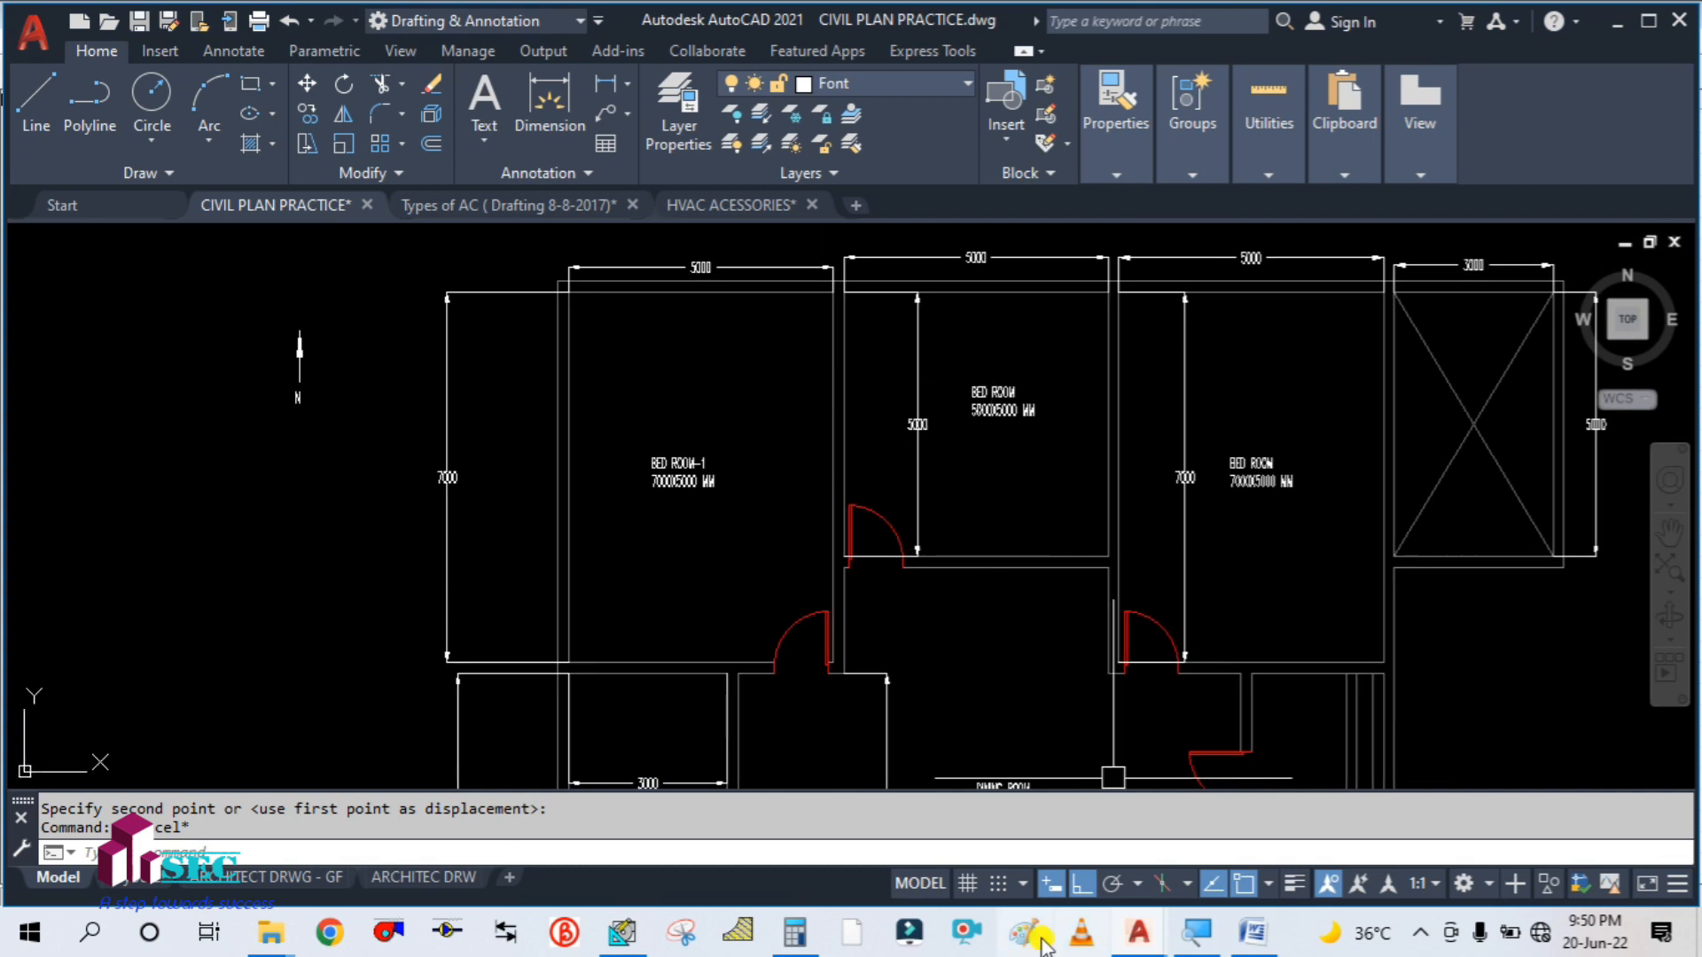
left_click(622, 932)
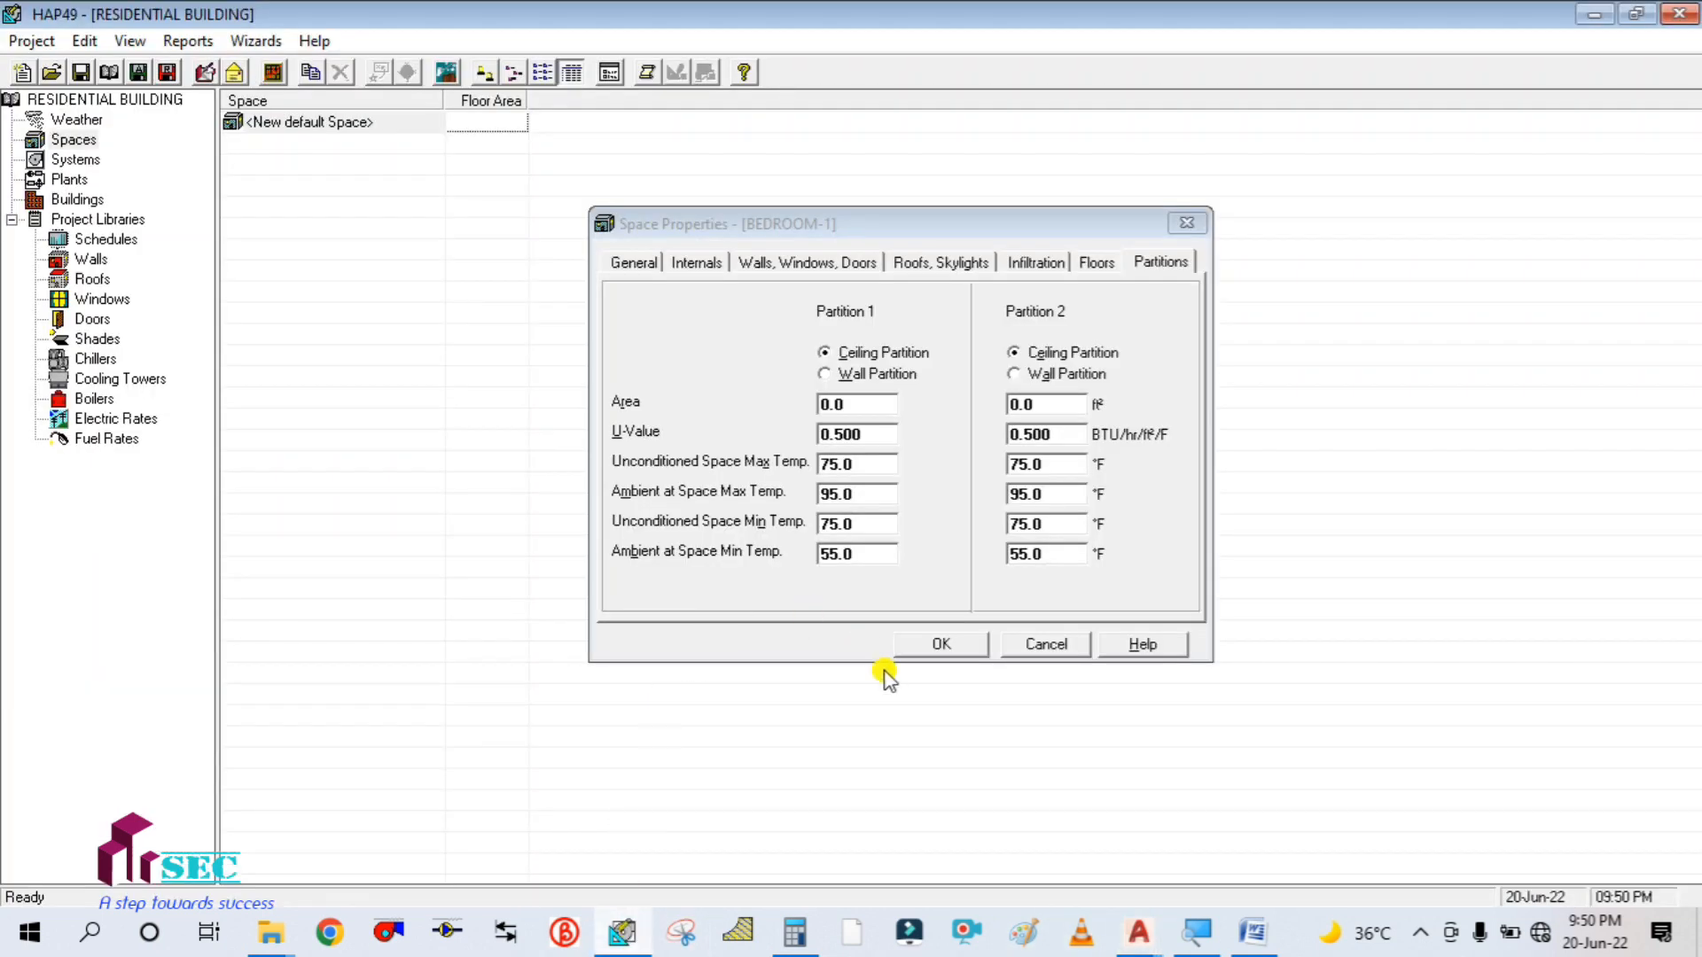
- Save the BEDROOM-1 space and look up the summer design dry-bulb temperature in the Dubai weather properties
left_click(860, 410)
left_click(863, 434)
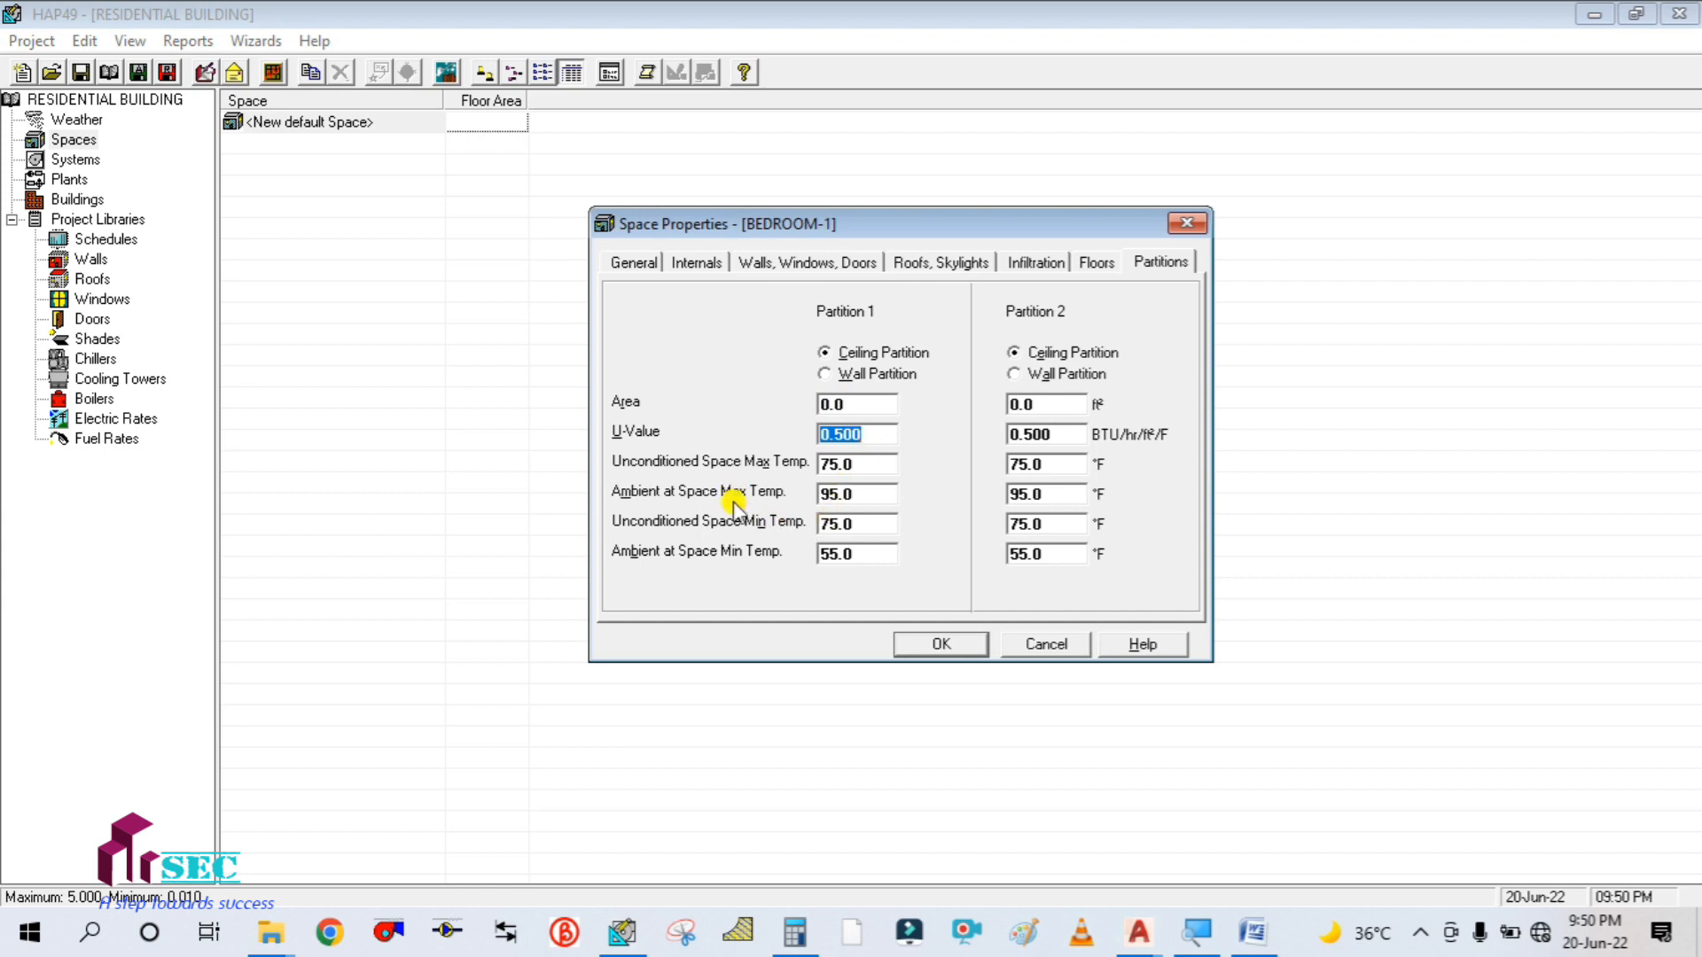
left_click(865, 494)
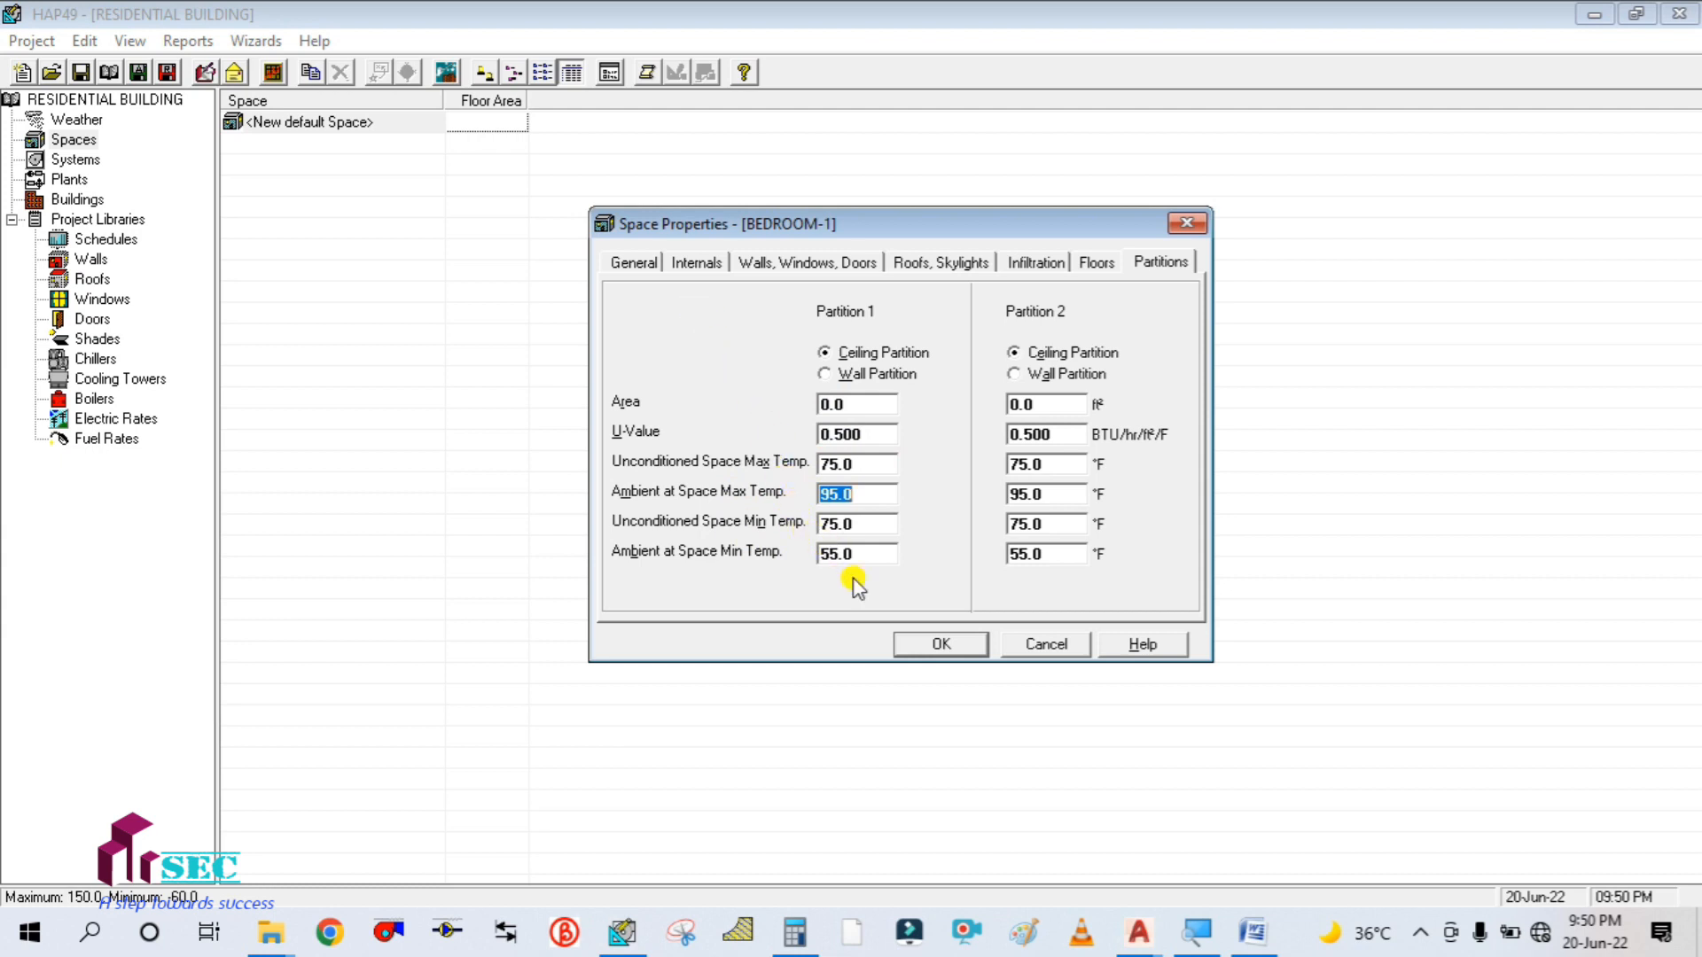
left_click(917, 643)
left_click(88, 120)
left_click(304, 126)
double_click(304, 124)
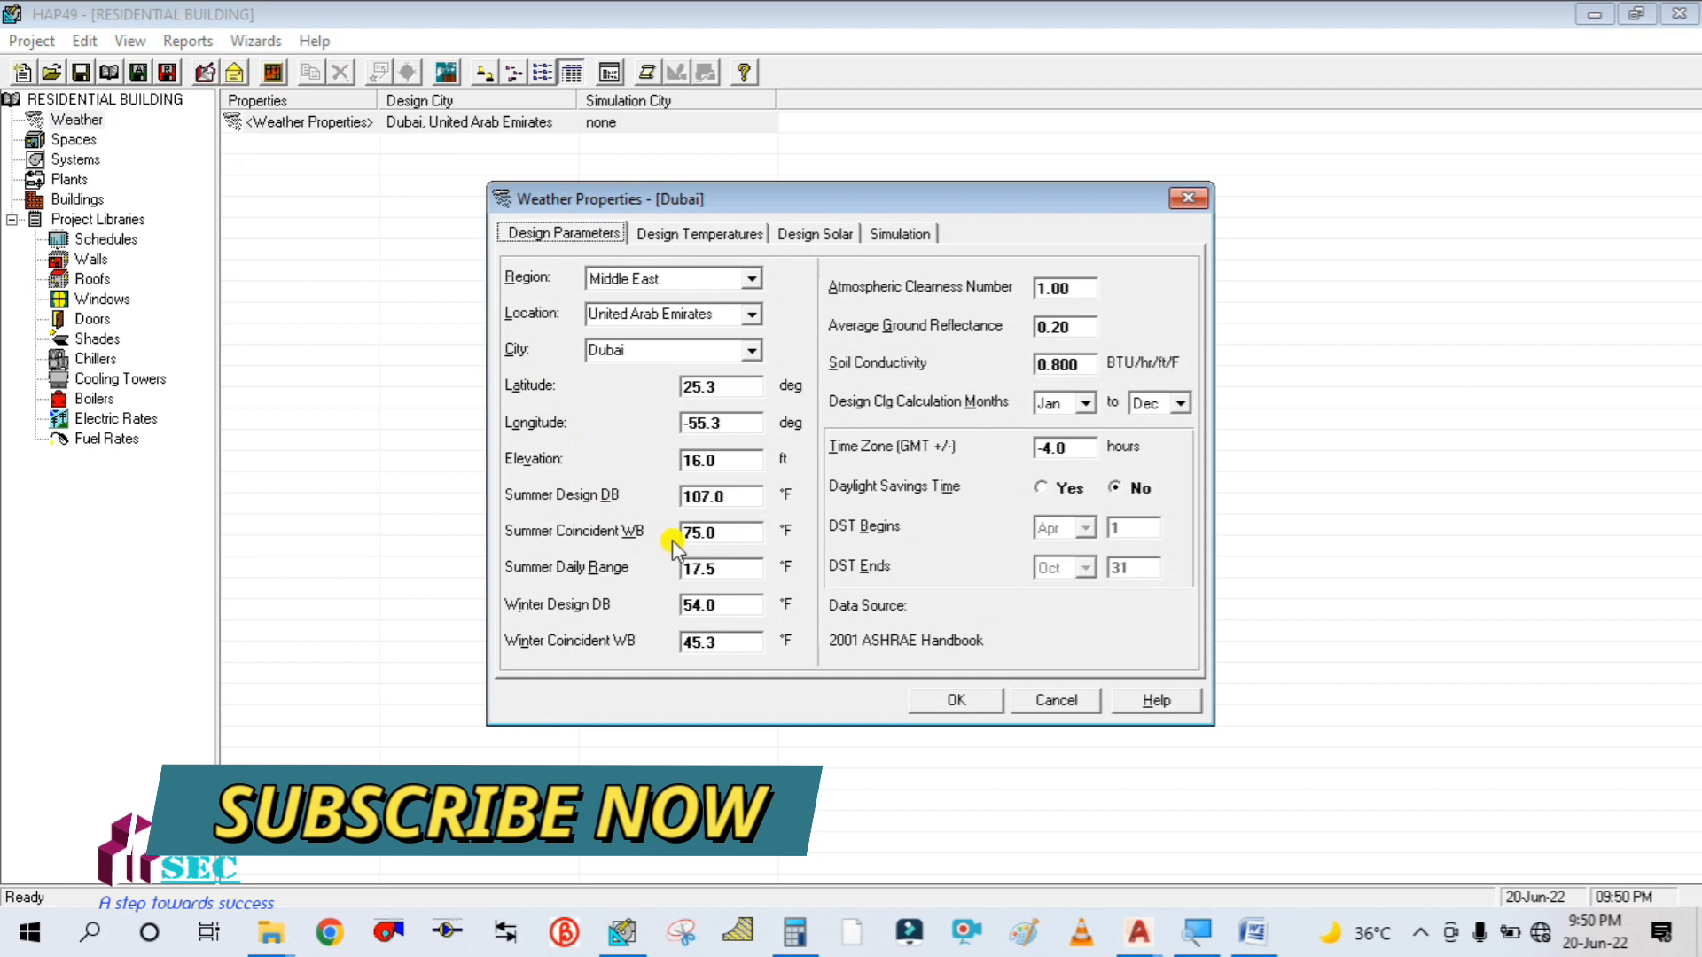
double_click(725, 495)
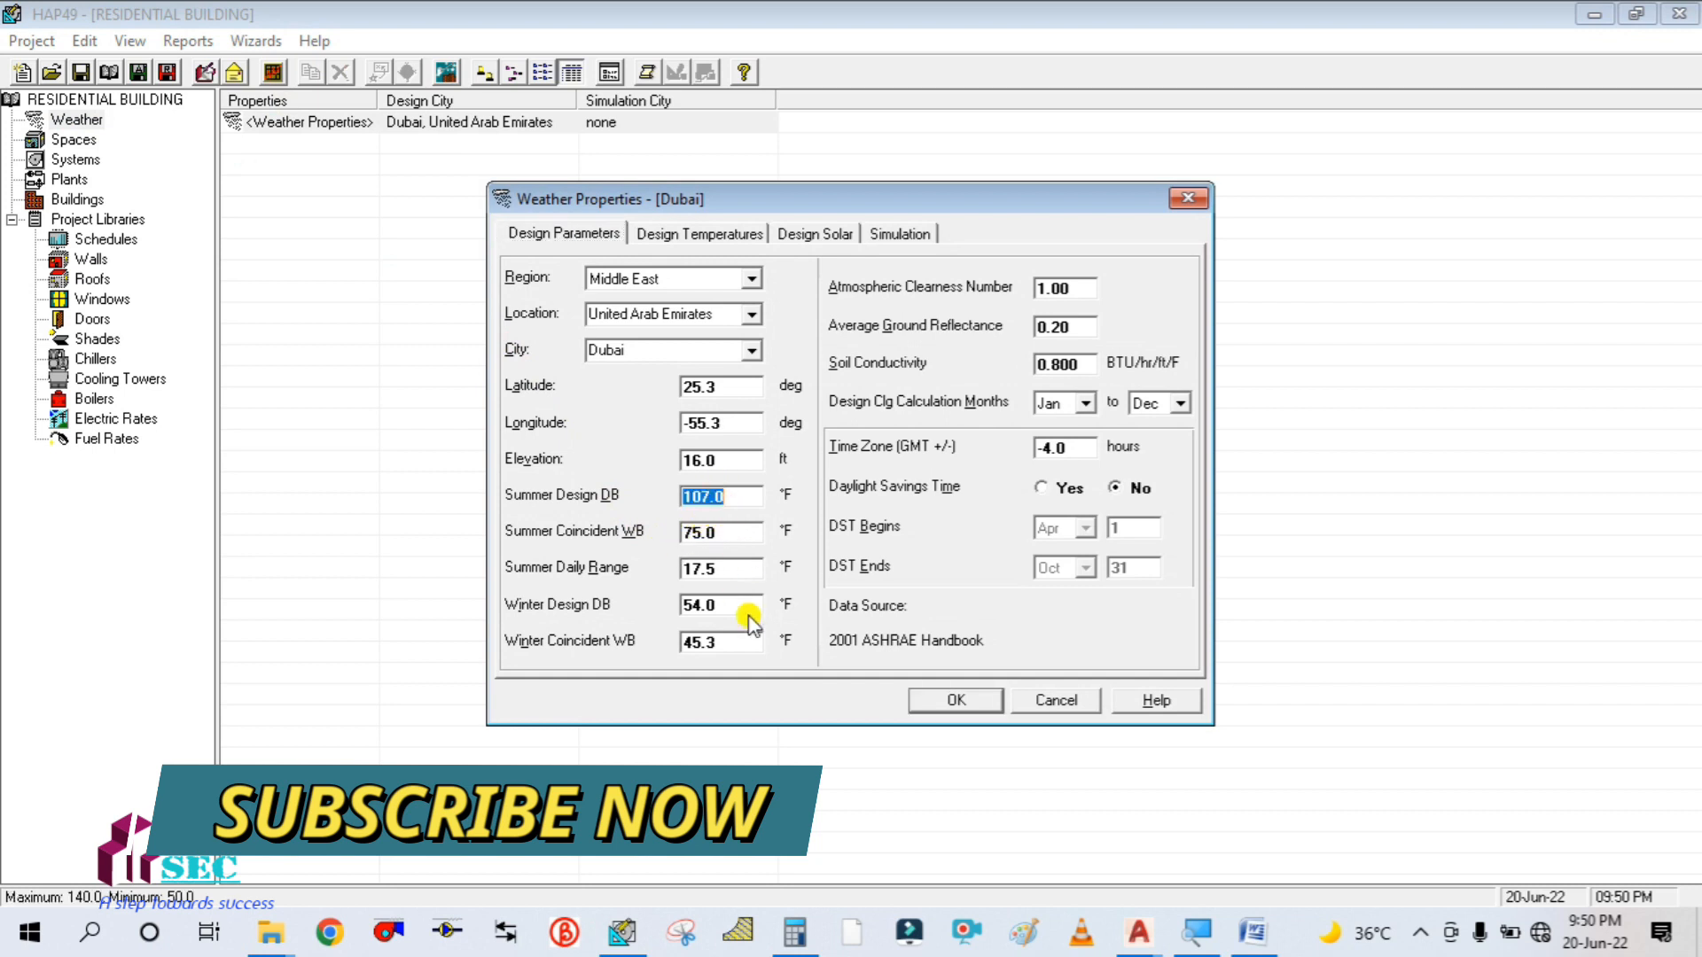
left_click(951, 704)
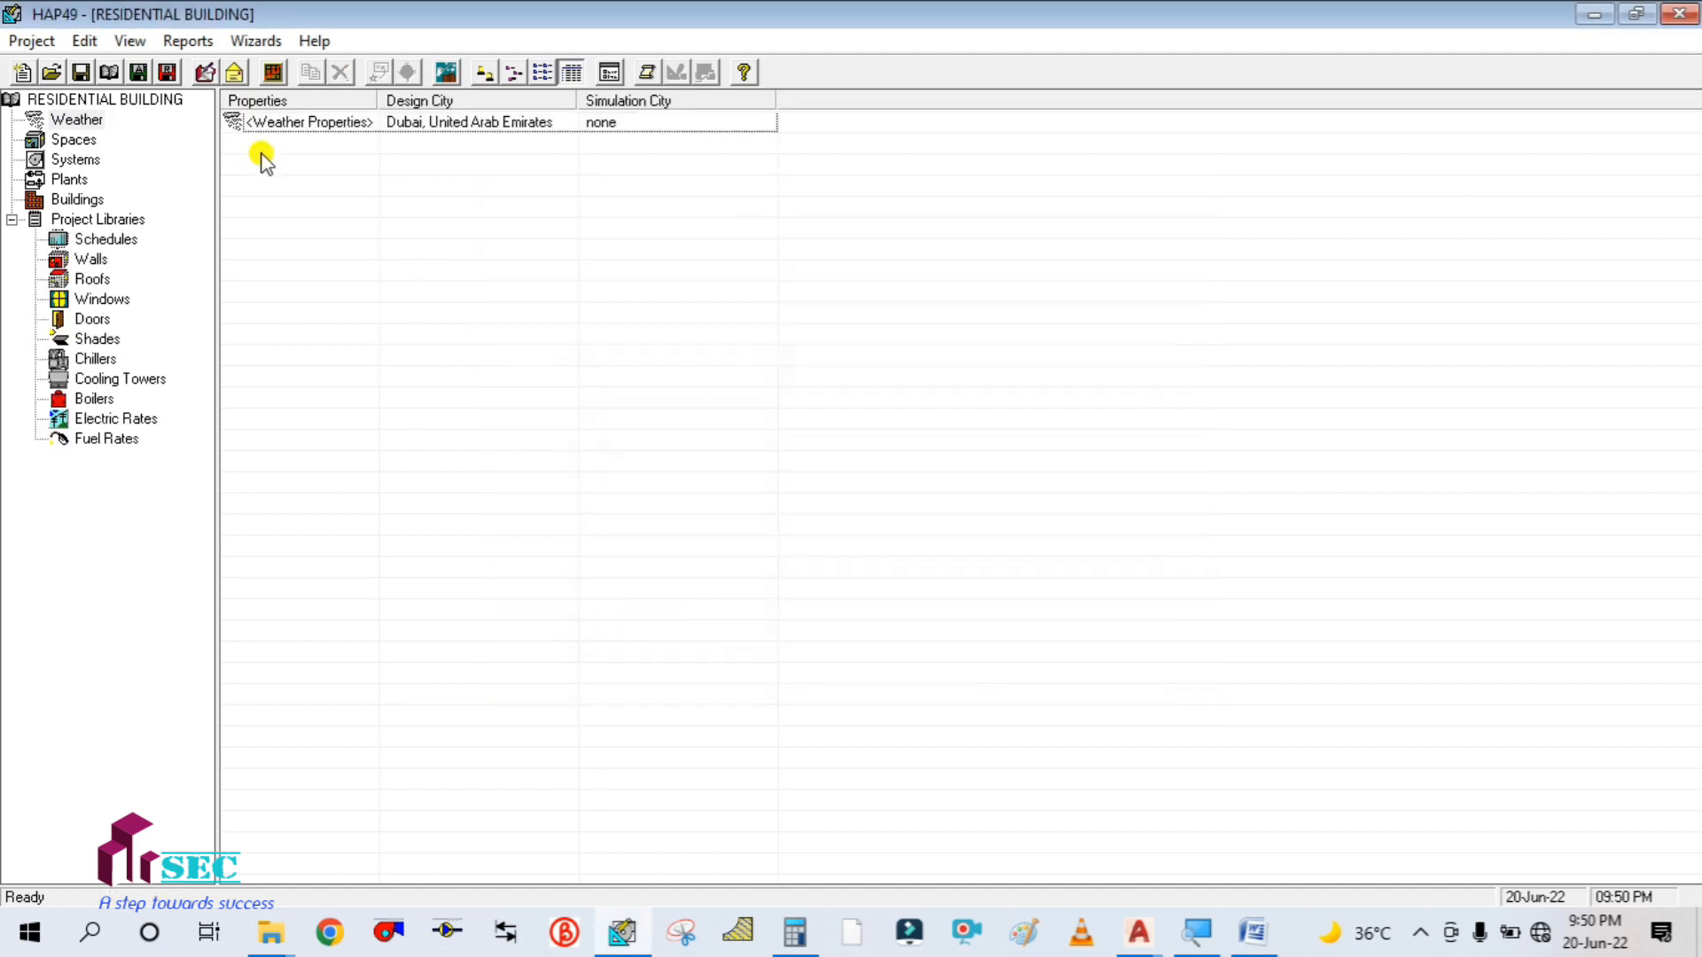
- Reopen BEDROOM-1 and set Partition 1's ambient at space max temp to 107 °F and unconditioned space max temp to 102 °F
left_click(71, 142)
double_click(285, 143)
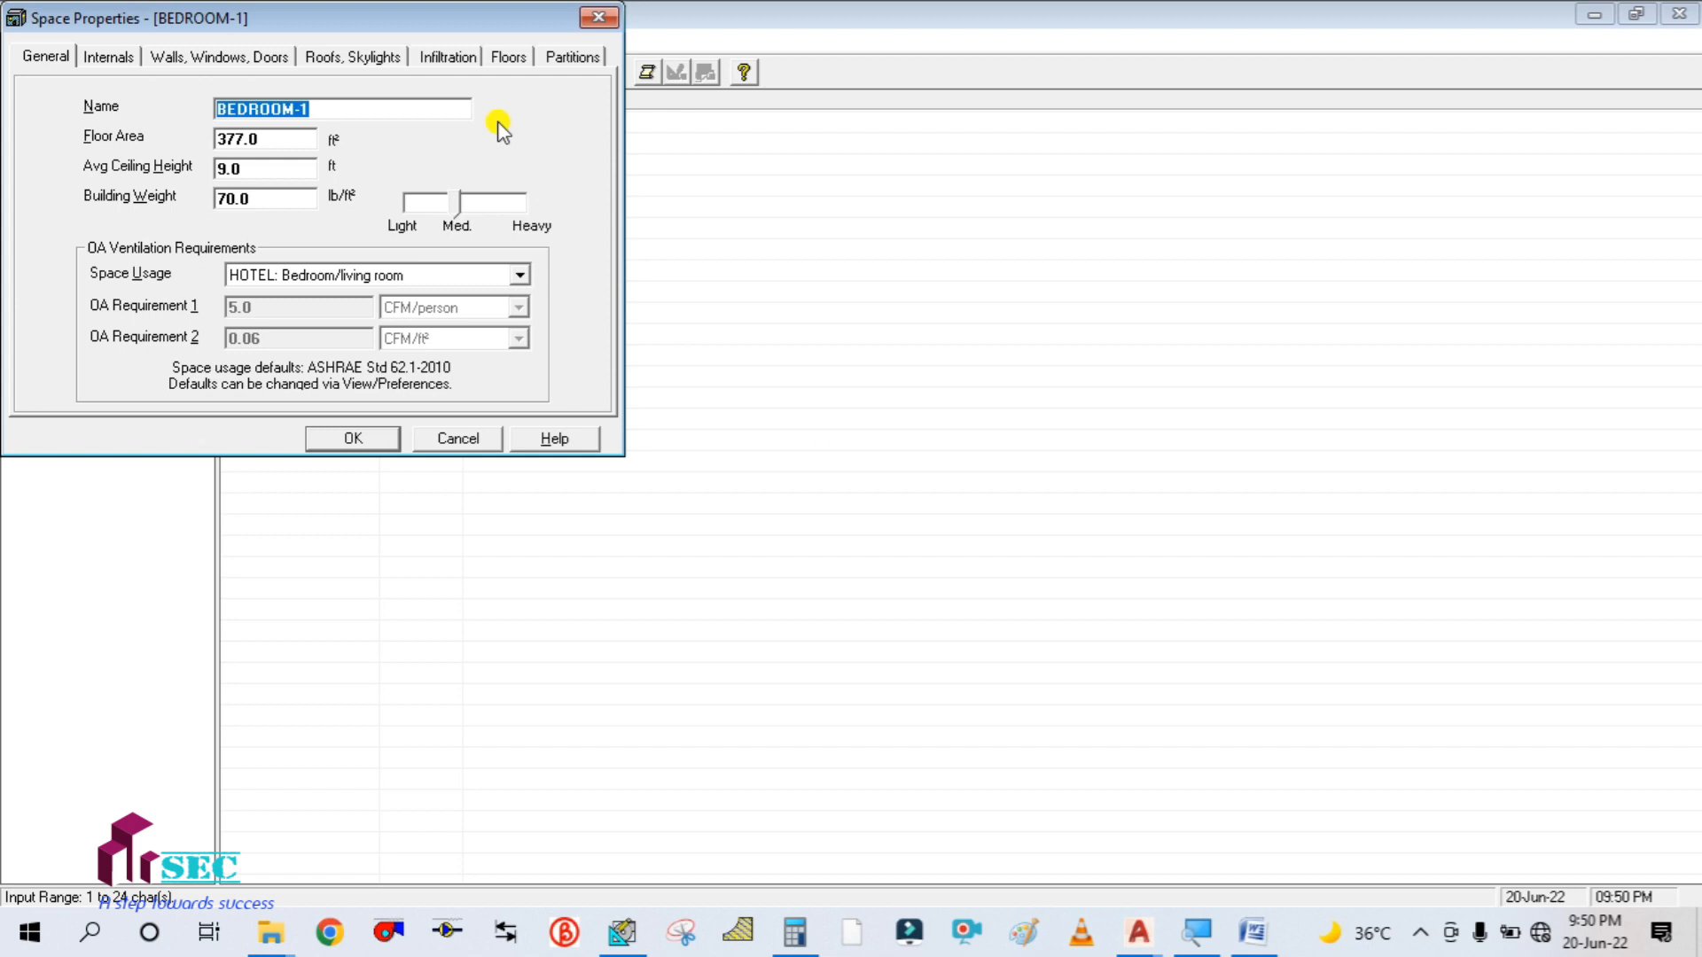
left_click_drag(455, 38, 973, 150)
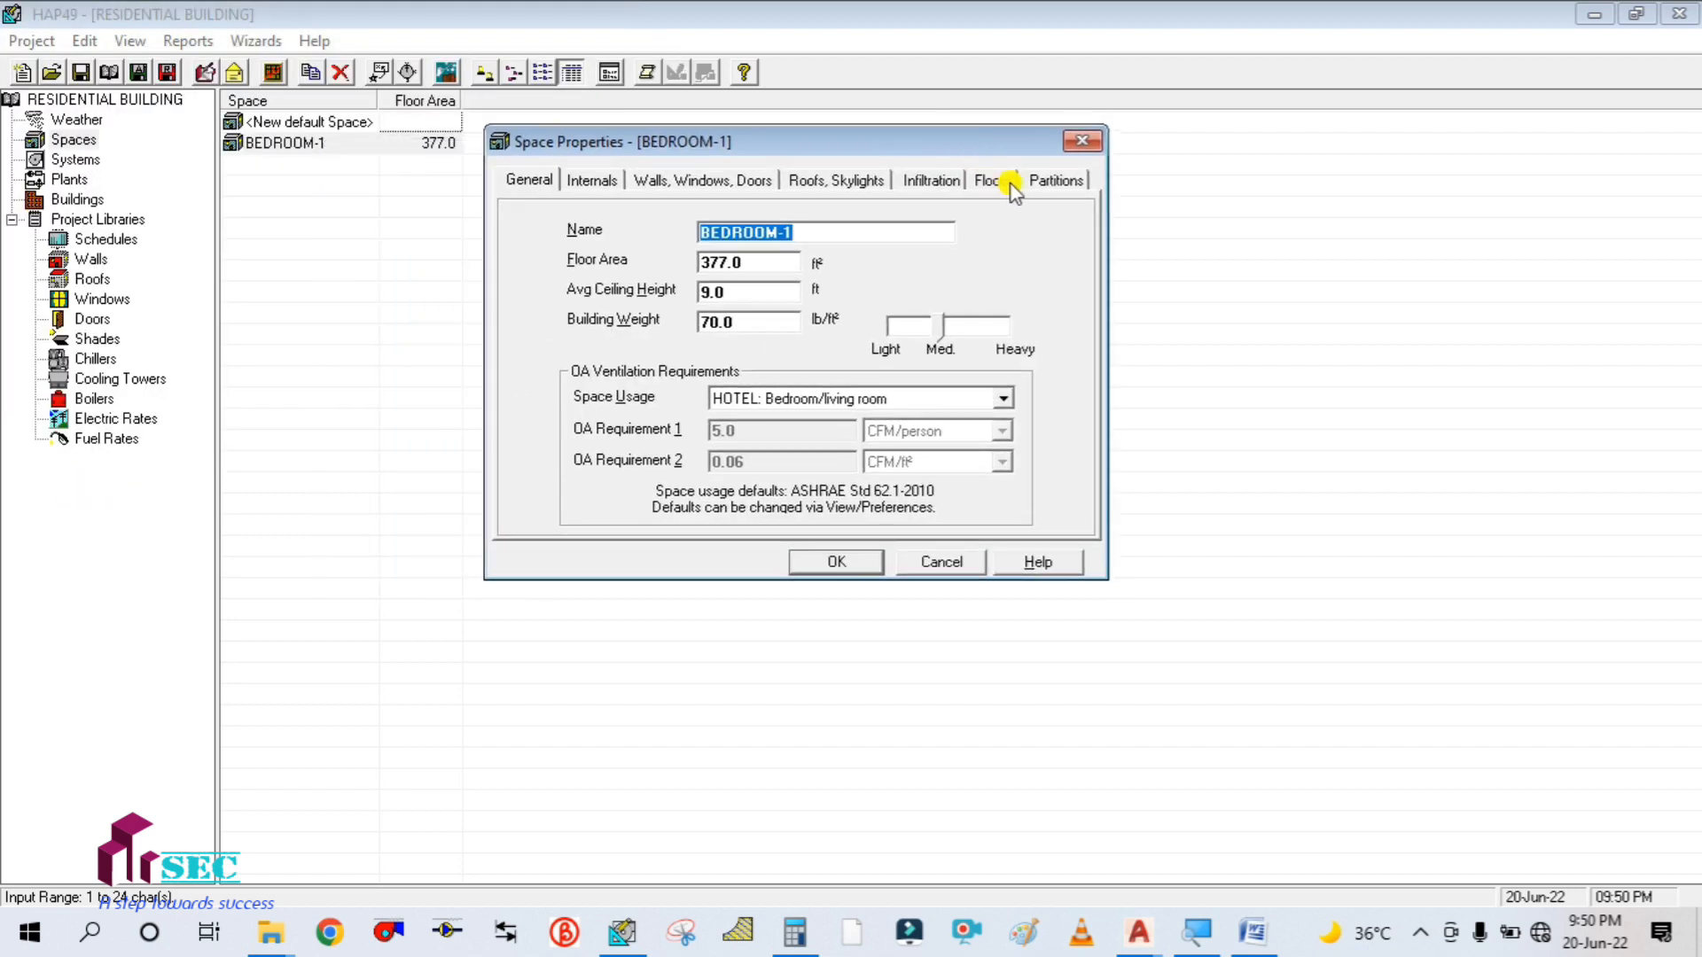
left_click(1050, 180)
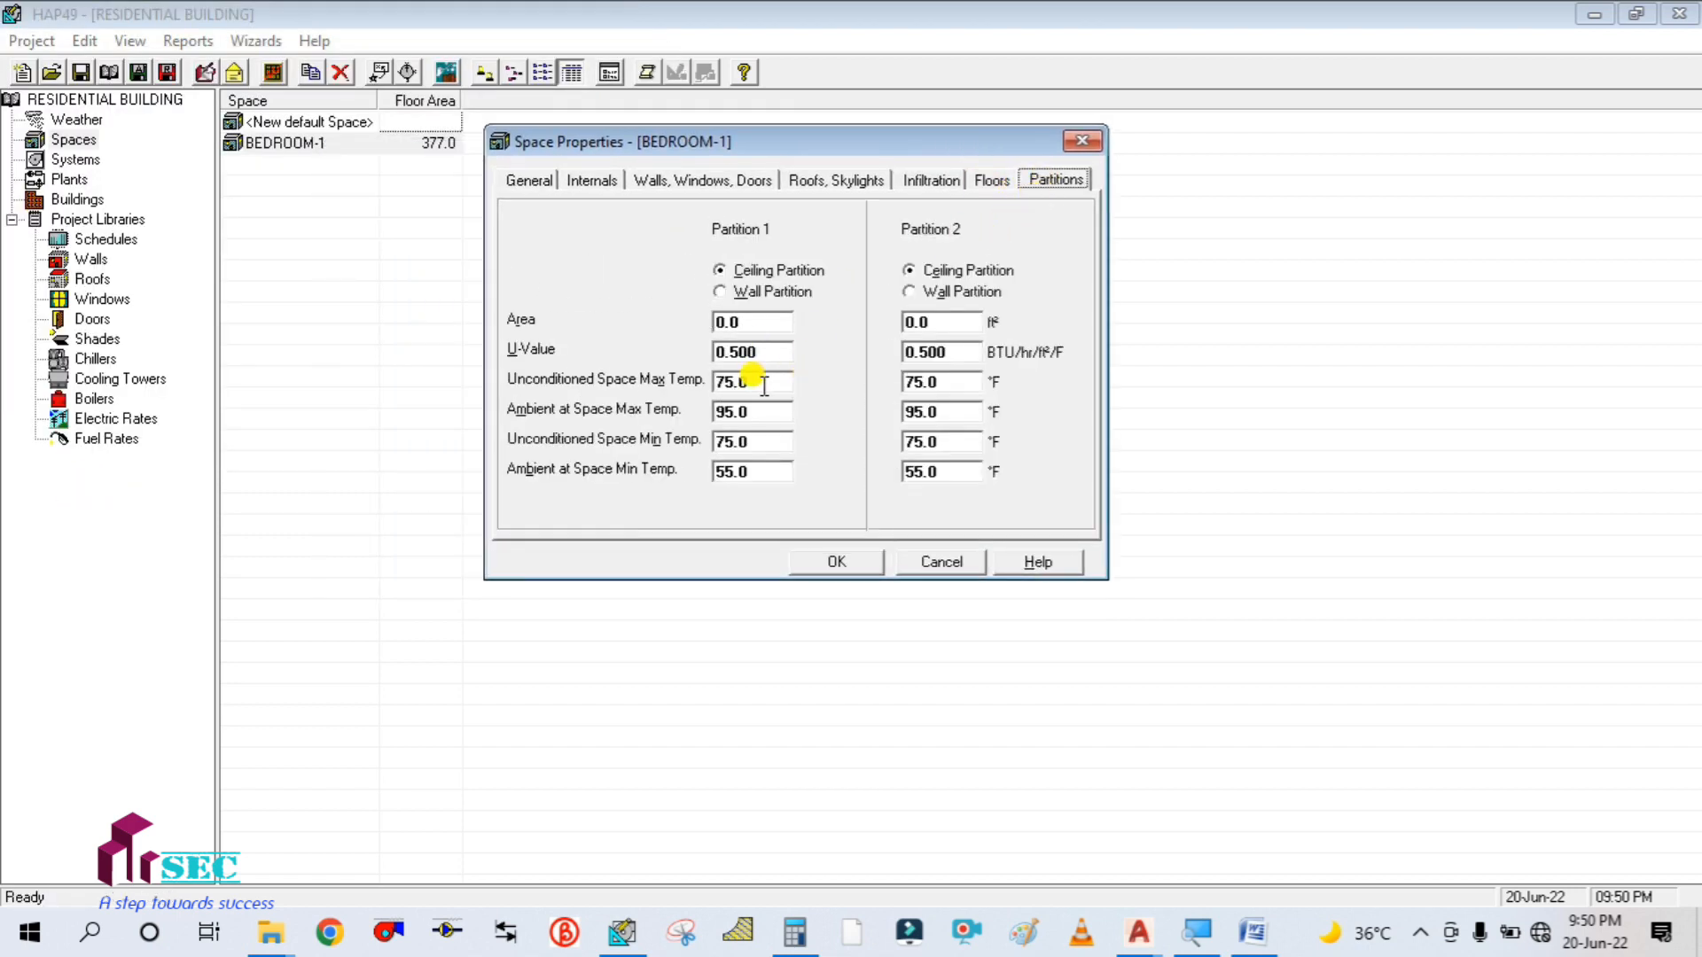
left_click(765, 416)
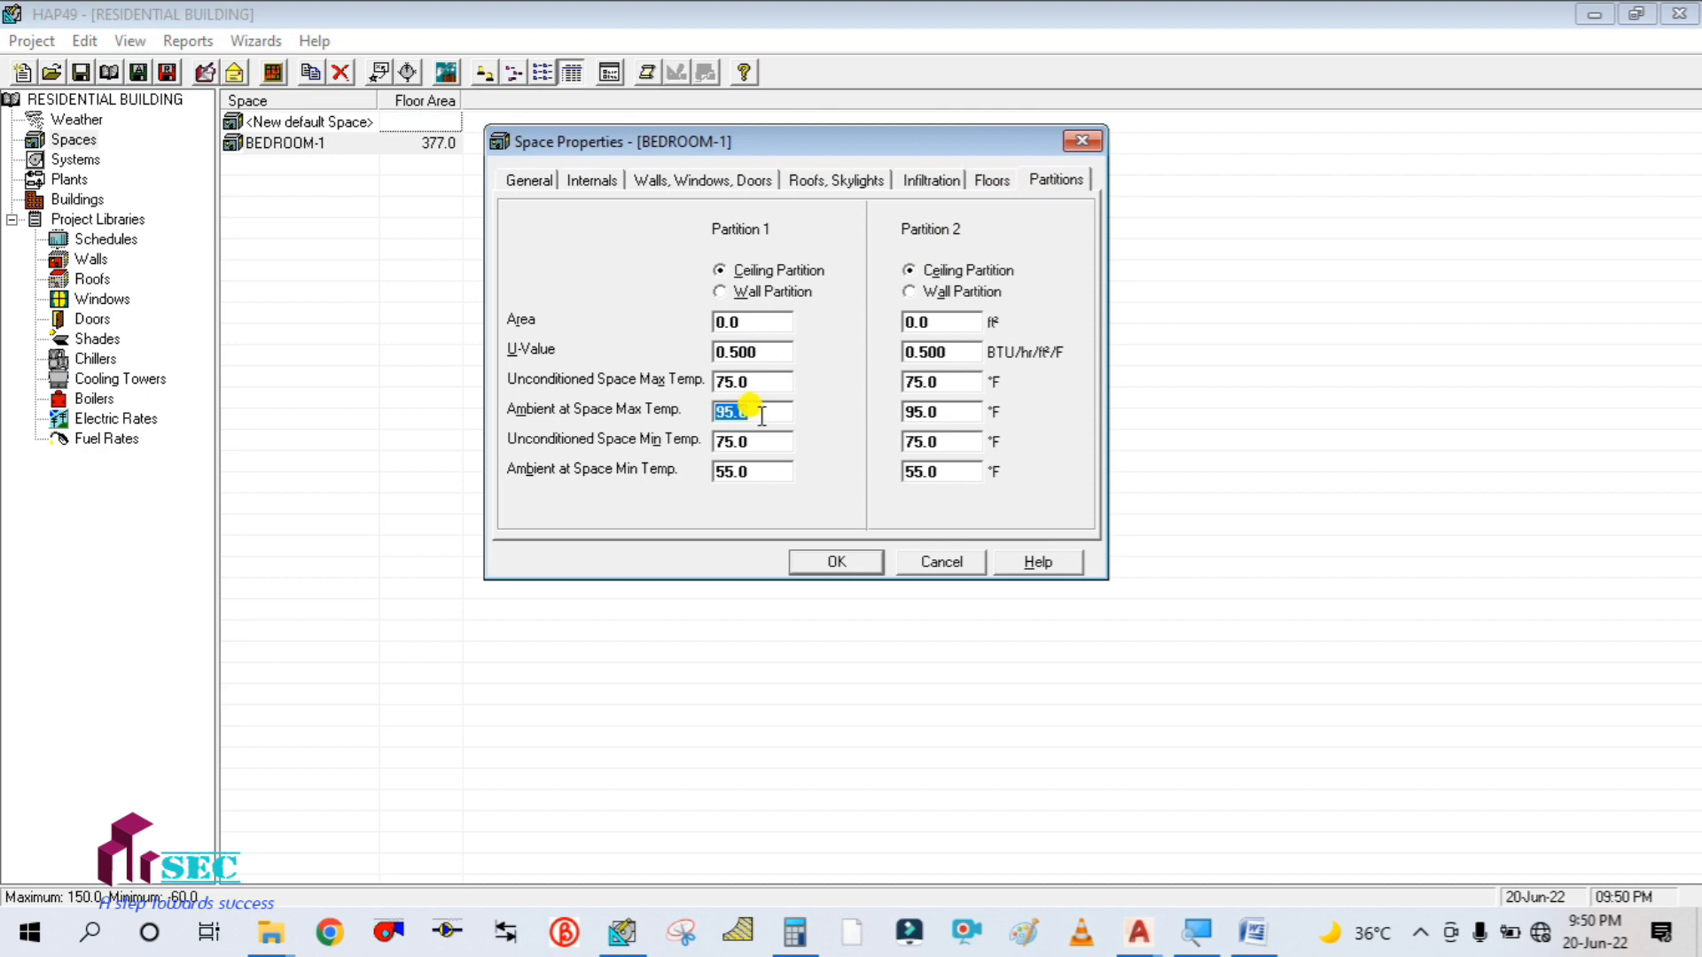
type("107")
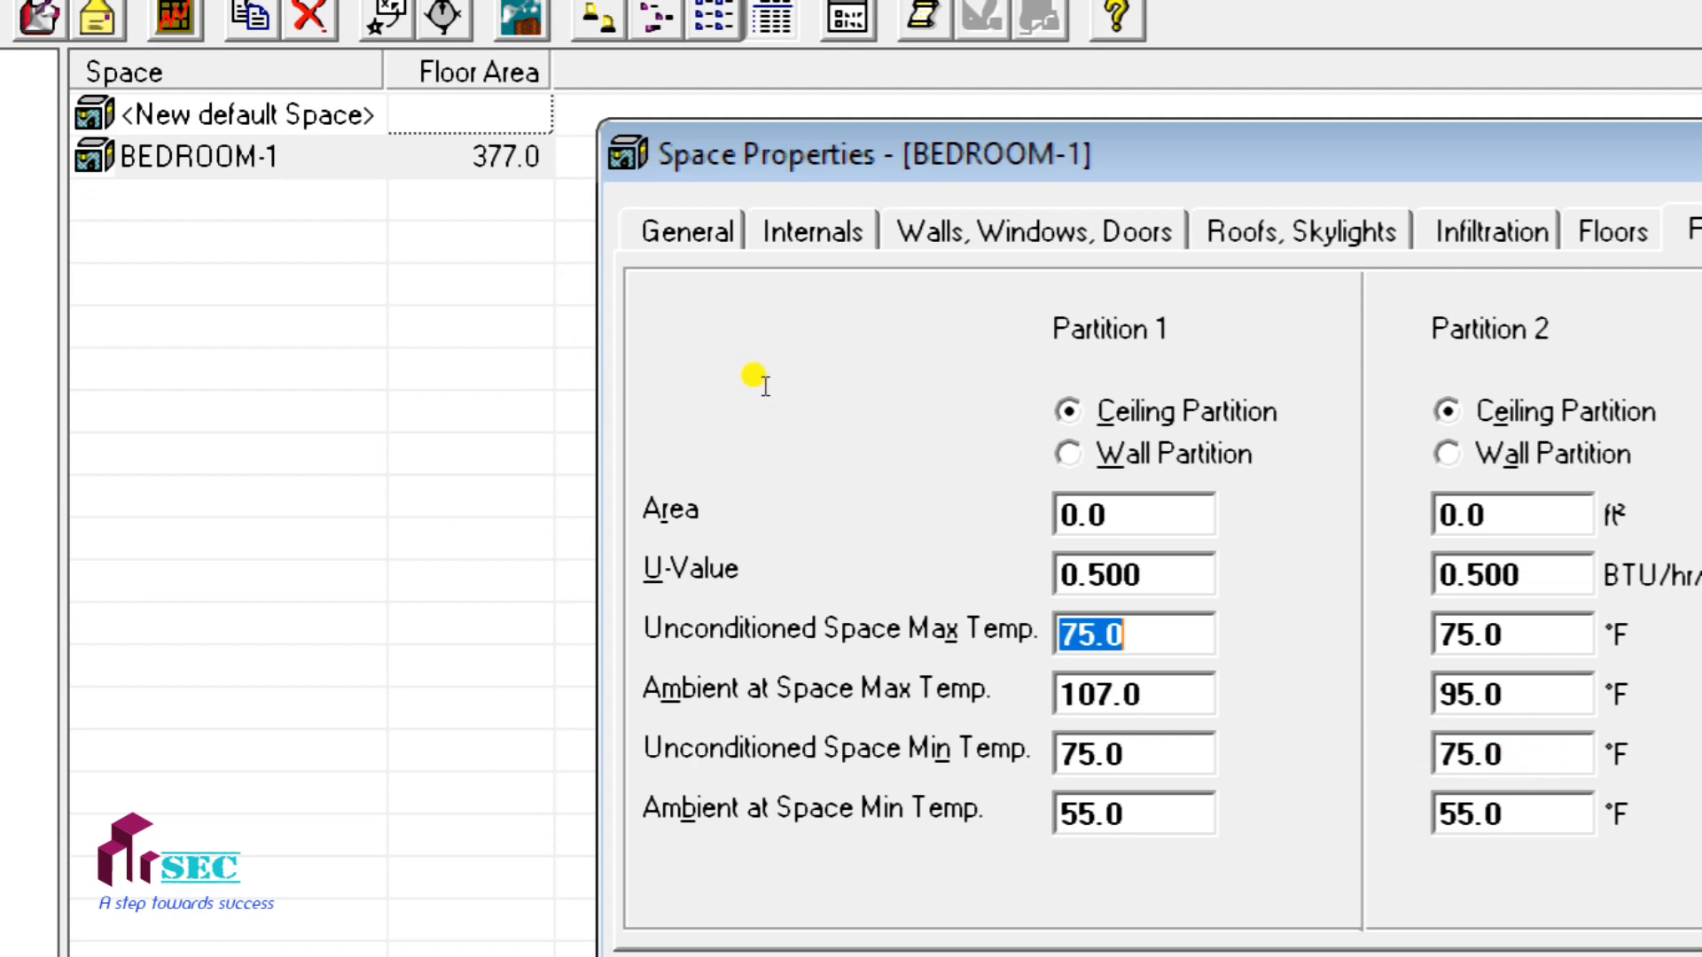
type("102")
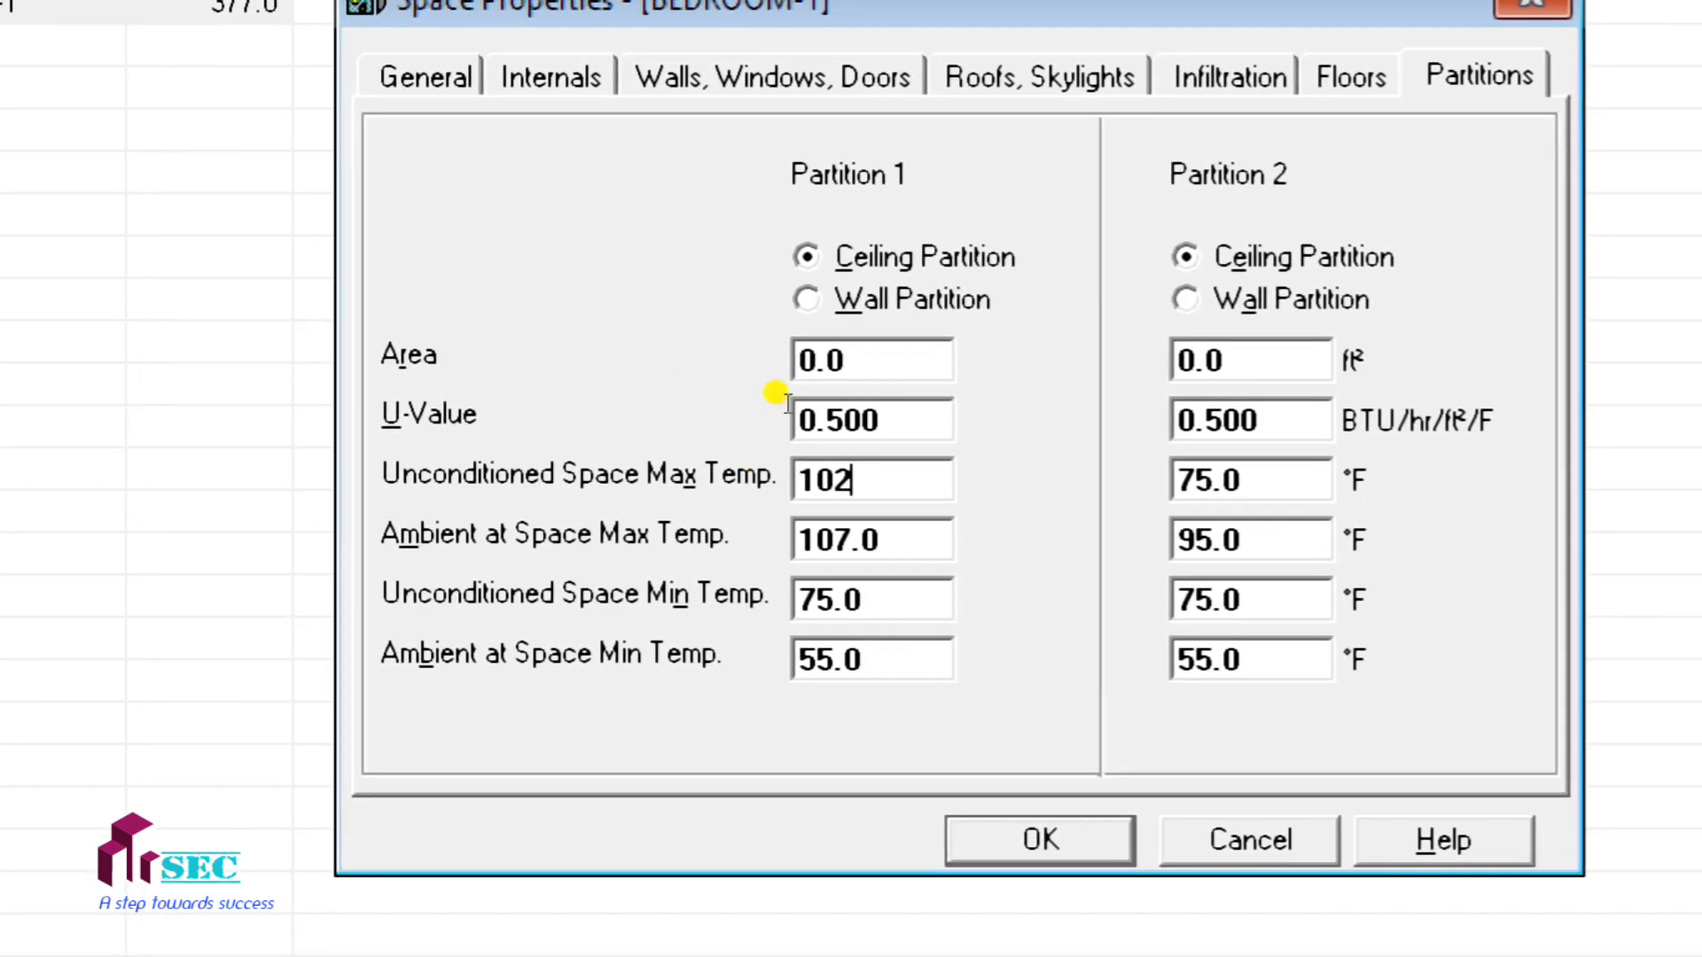
key("Tab")
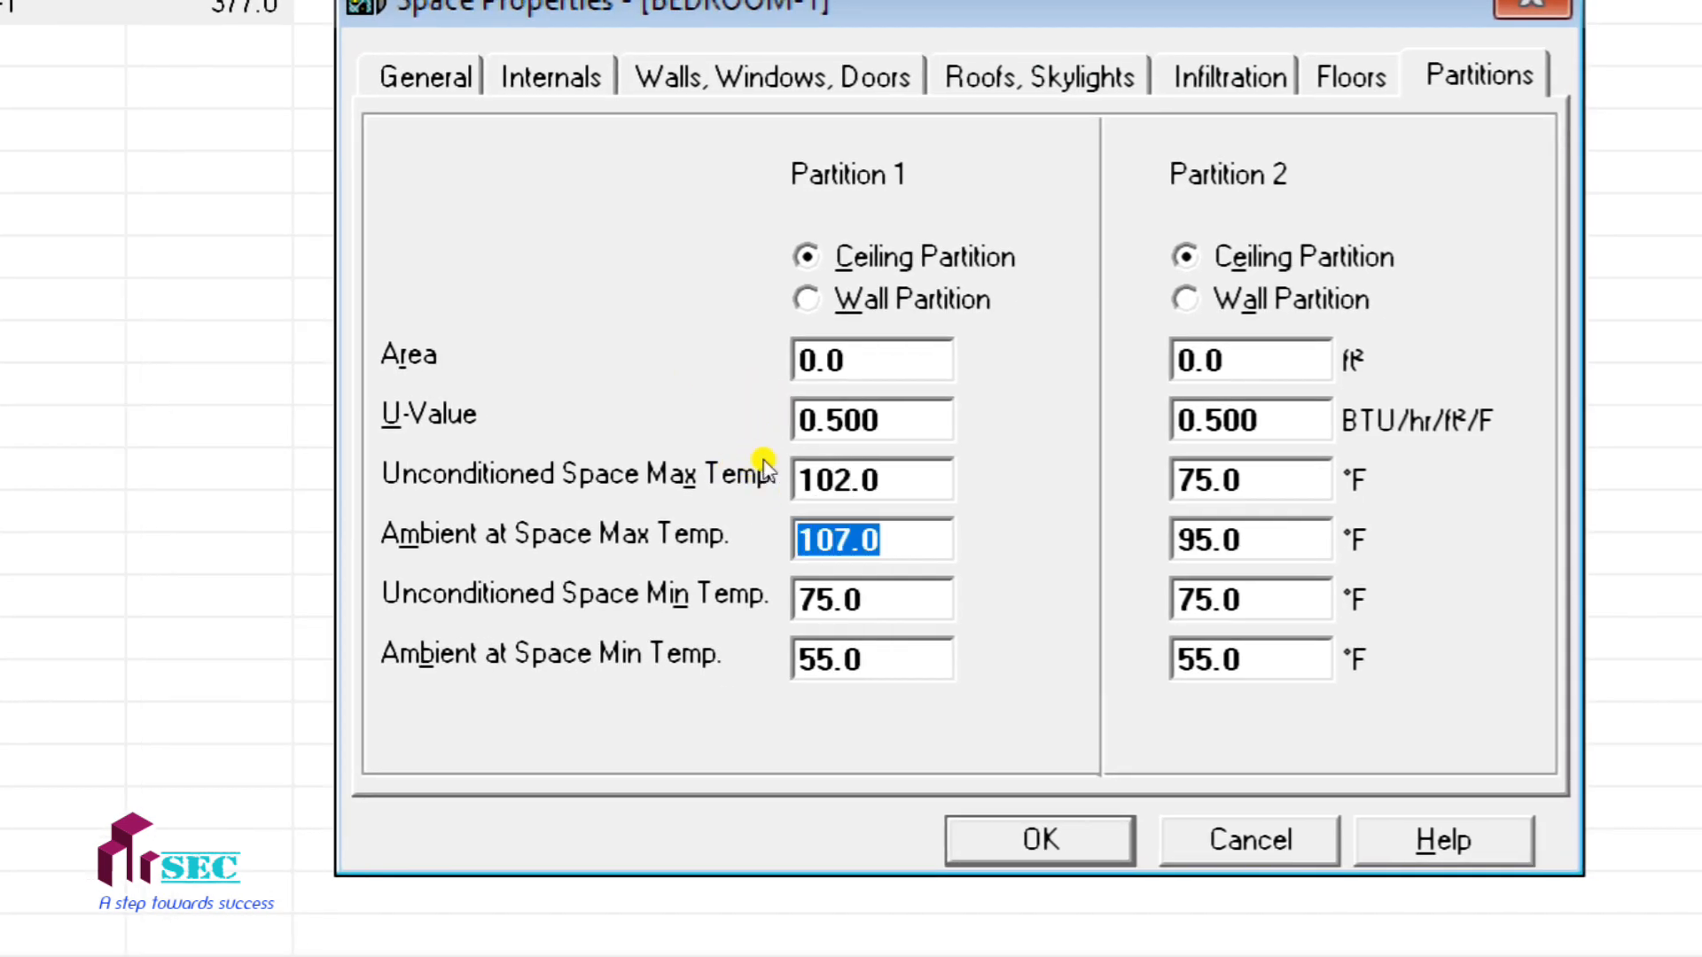
key("Tab")
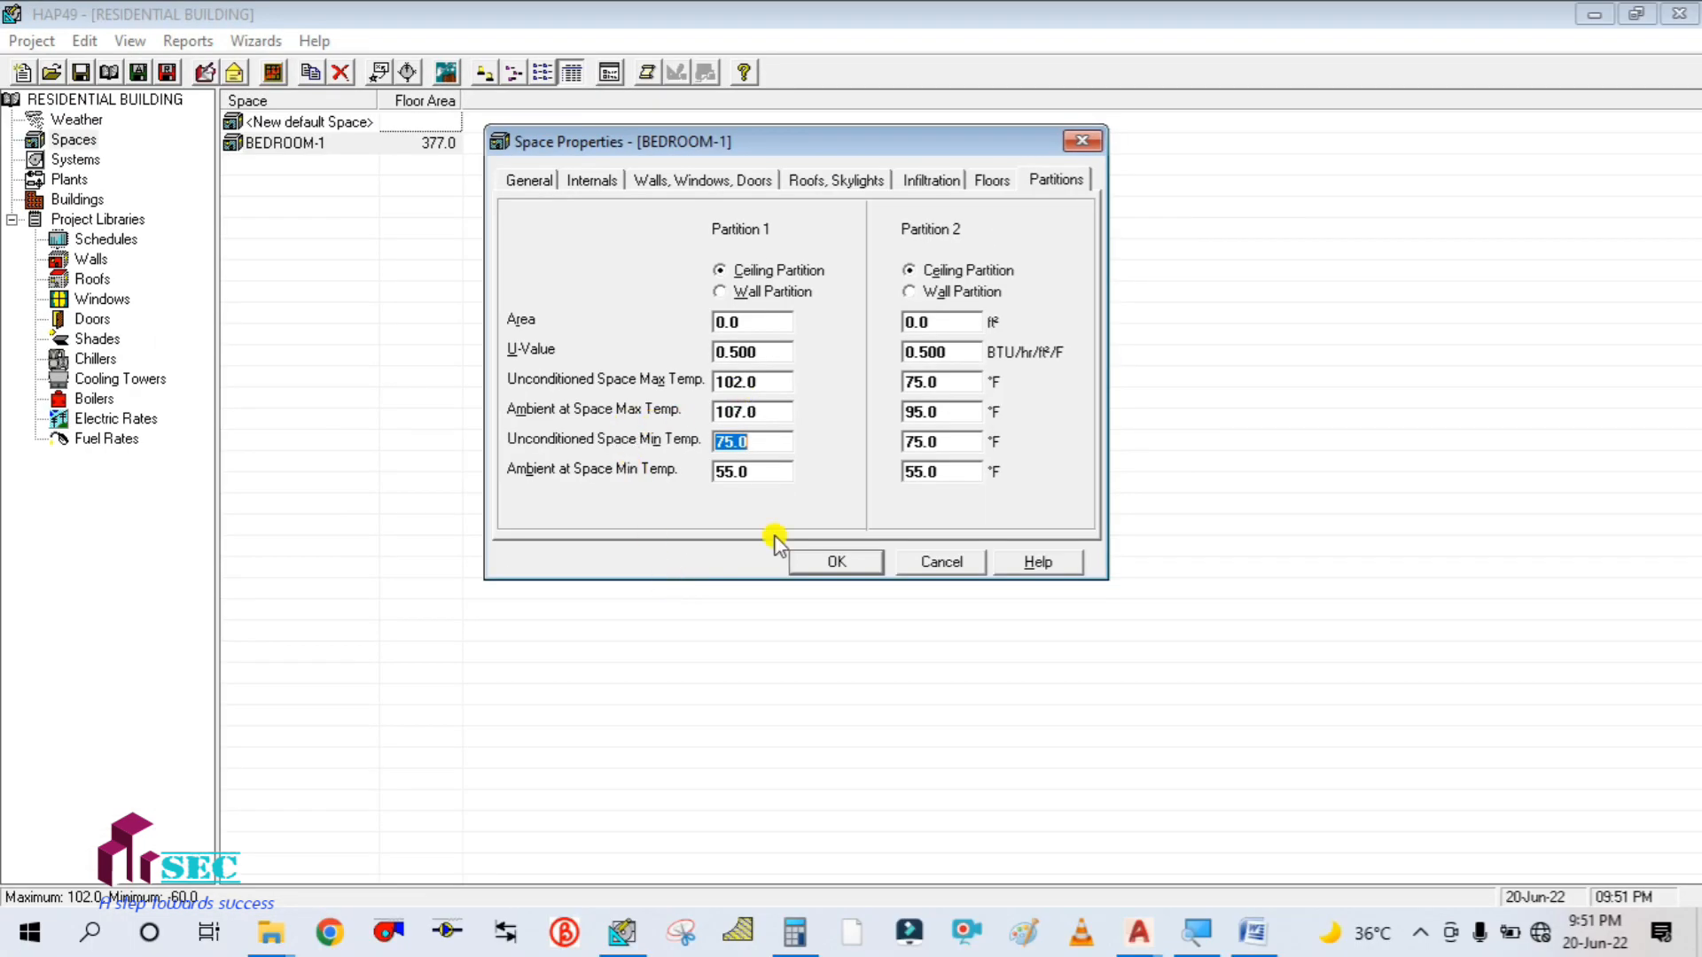
- Start a subtraction from 102 in the calculator for the unconditioned space minimum temperature
left_click(795, 931)
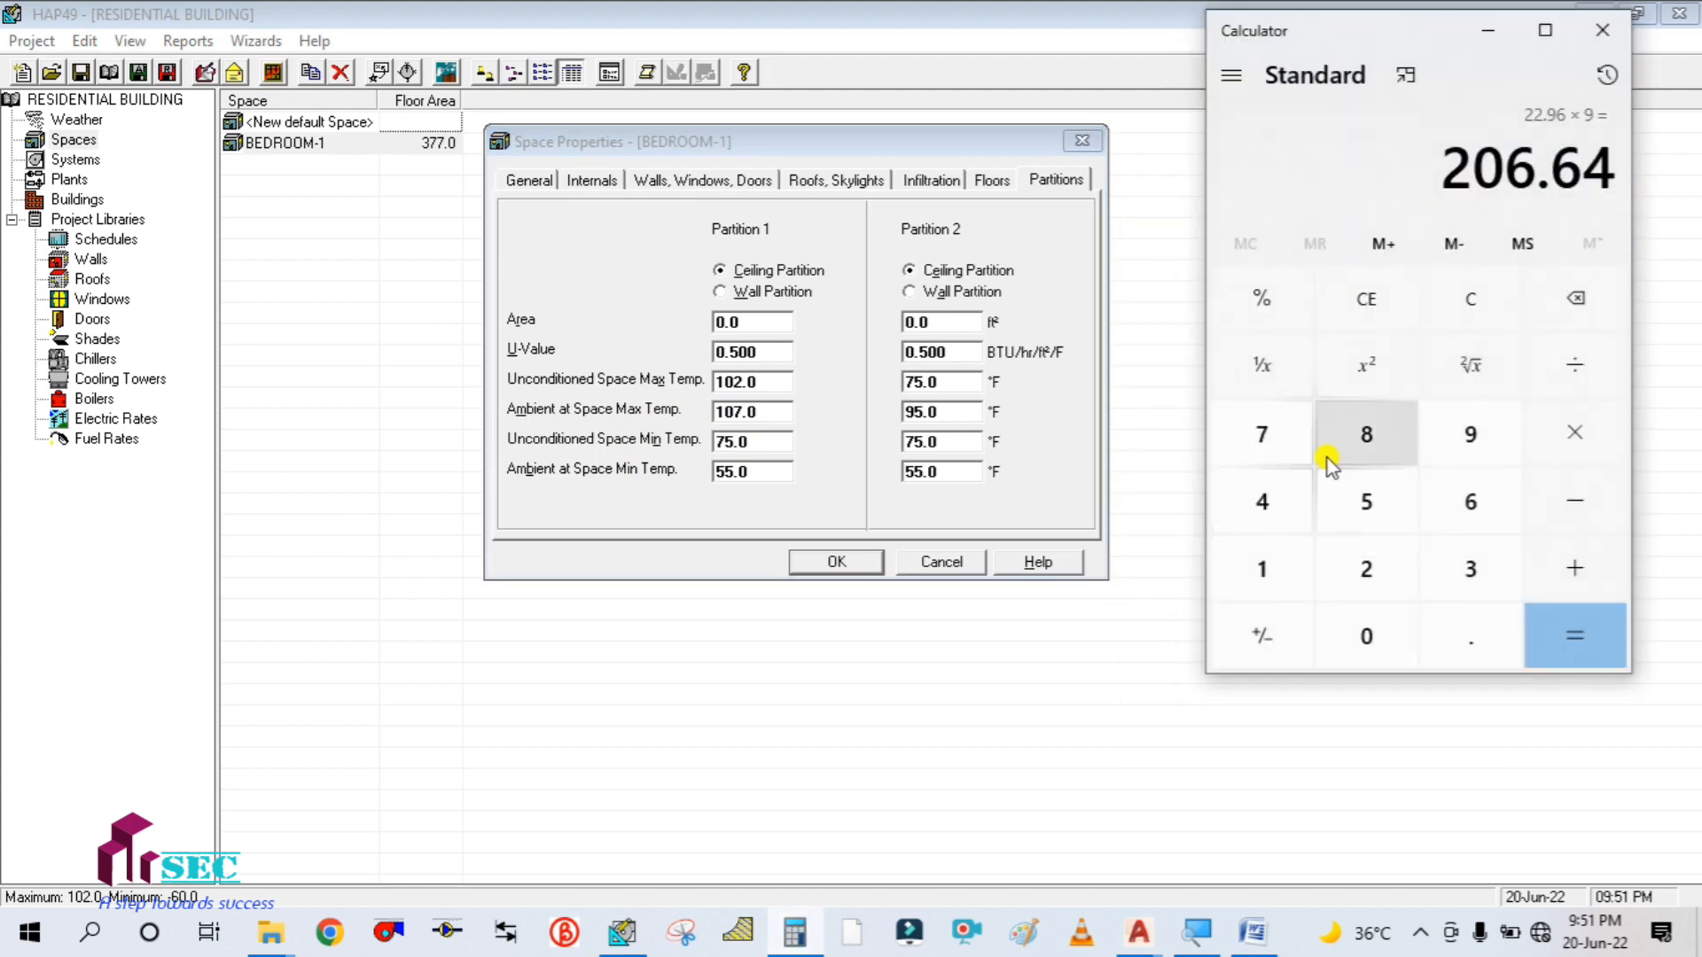
left_click(1456, 312)
left_click(1287, 585)
left_click(1363, 657)
left_click(1362, 576)
left_click(1579, 496)
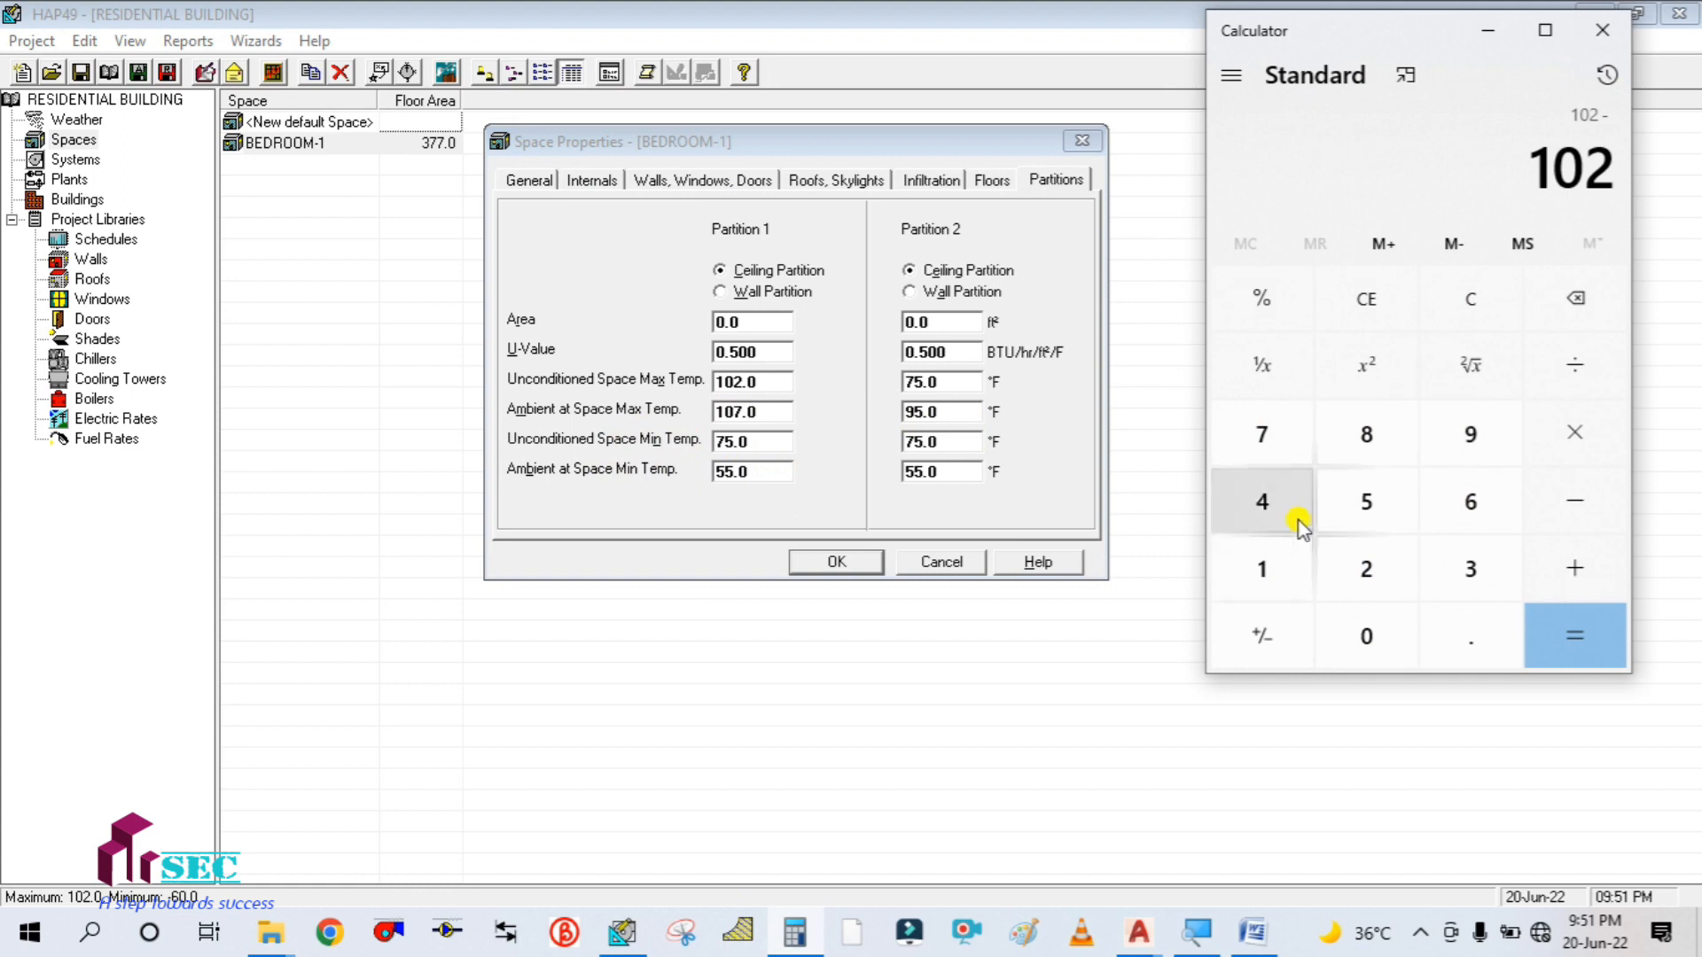
- Save BEDROOM-1's partition temperatures and look up the summer daily range in the Dubai weather properties
left_click(744, 695)
left_click(836, 561)
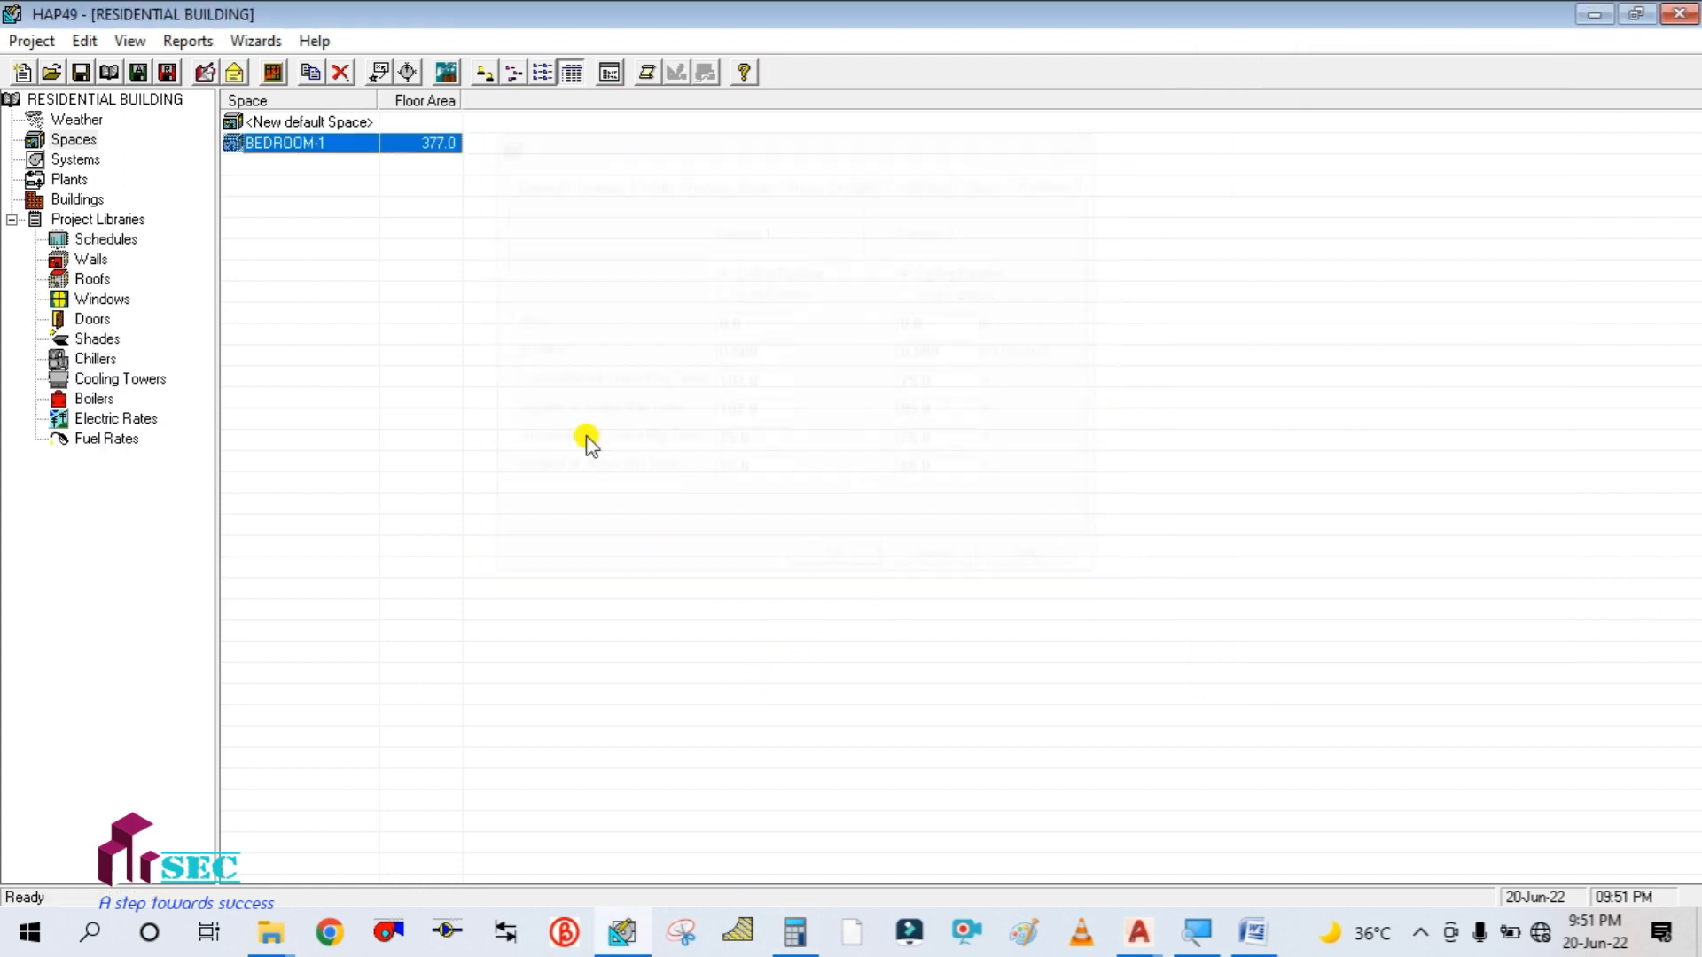
left_click(76, 119)
double_click(319, 121)
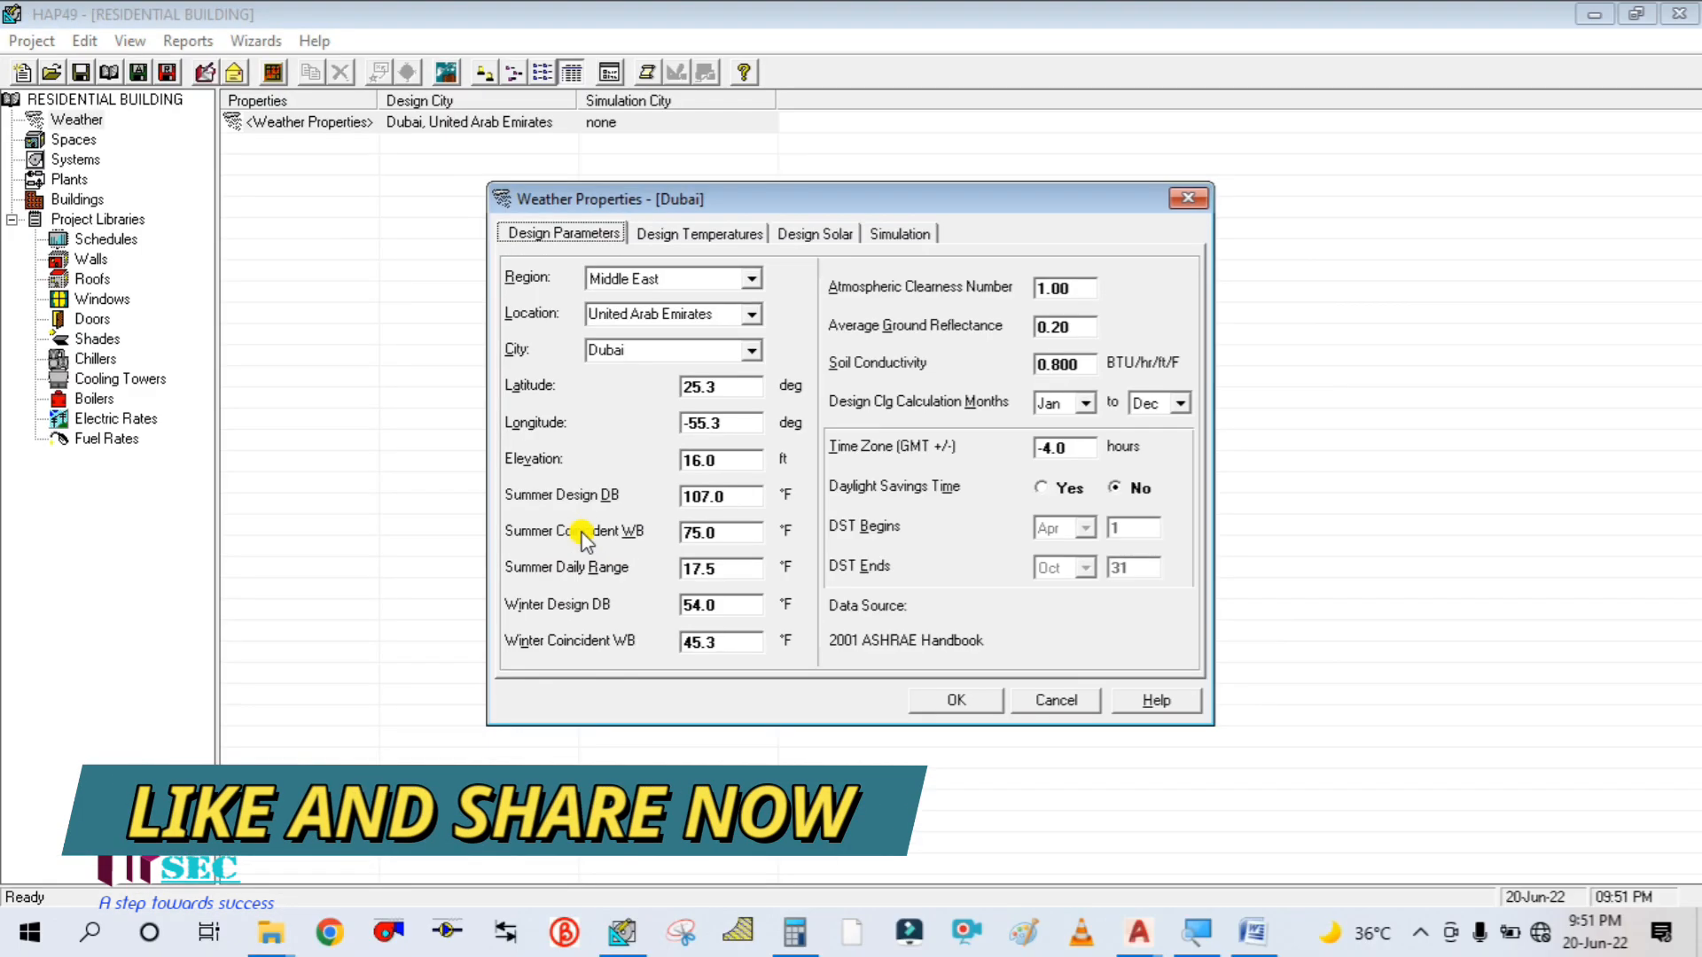
left_click(799, 930)
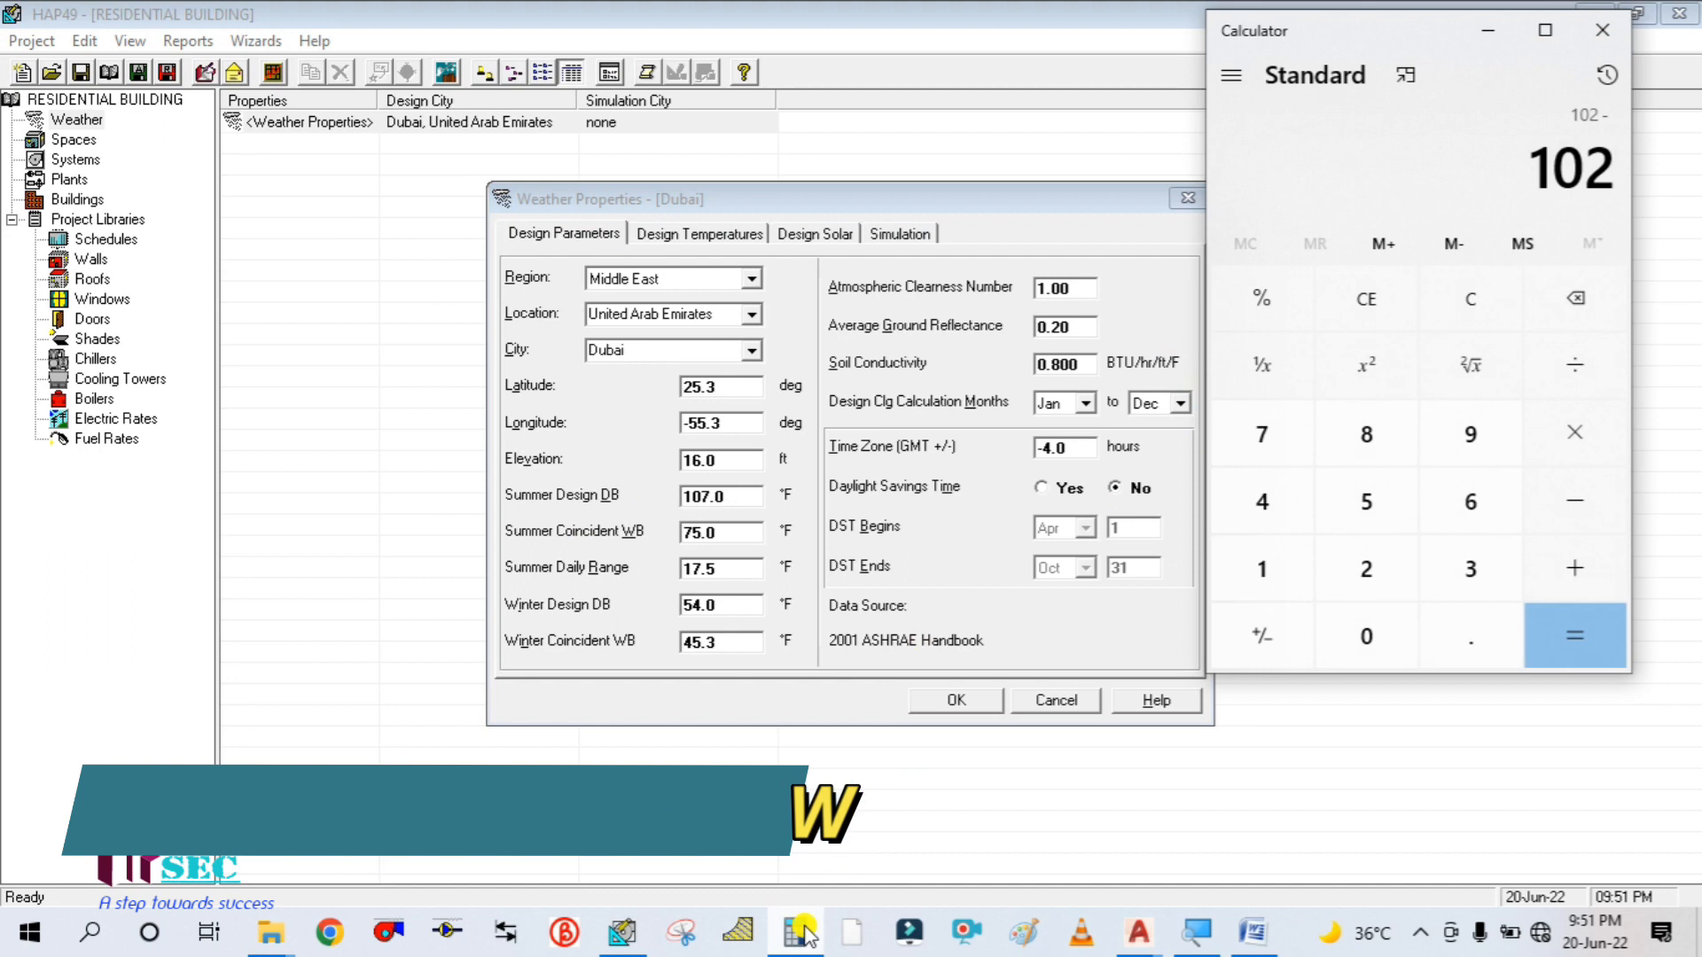
left_click(799, 931)
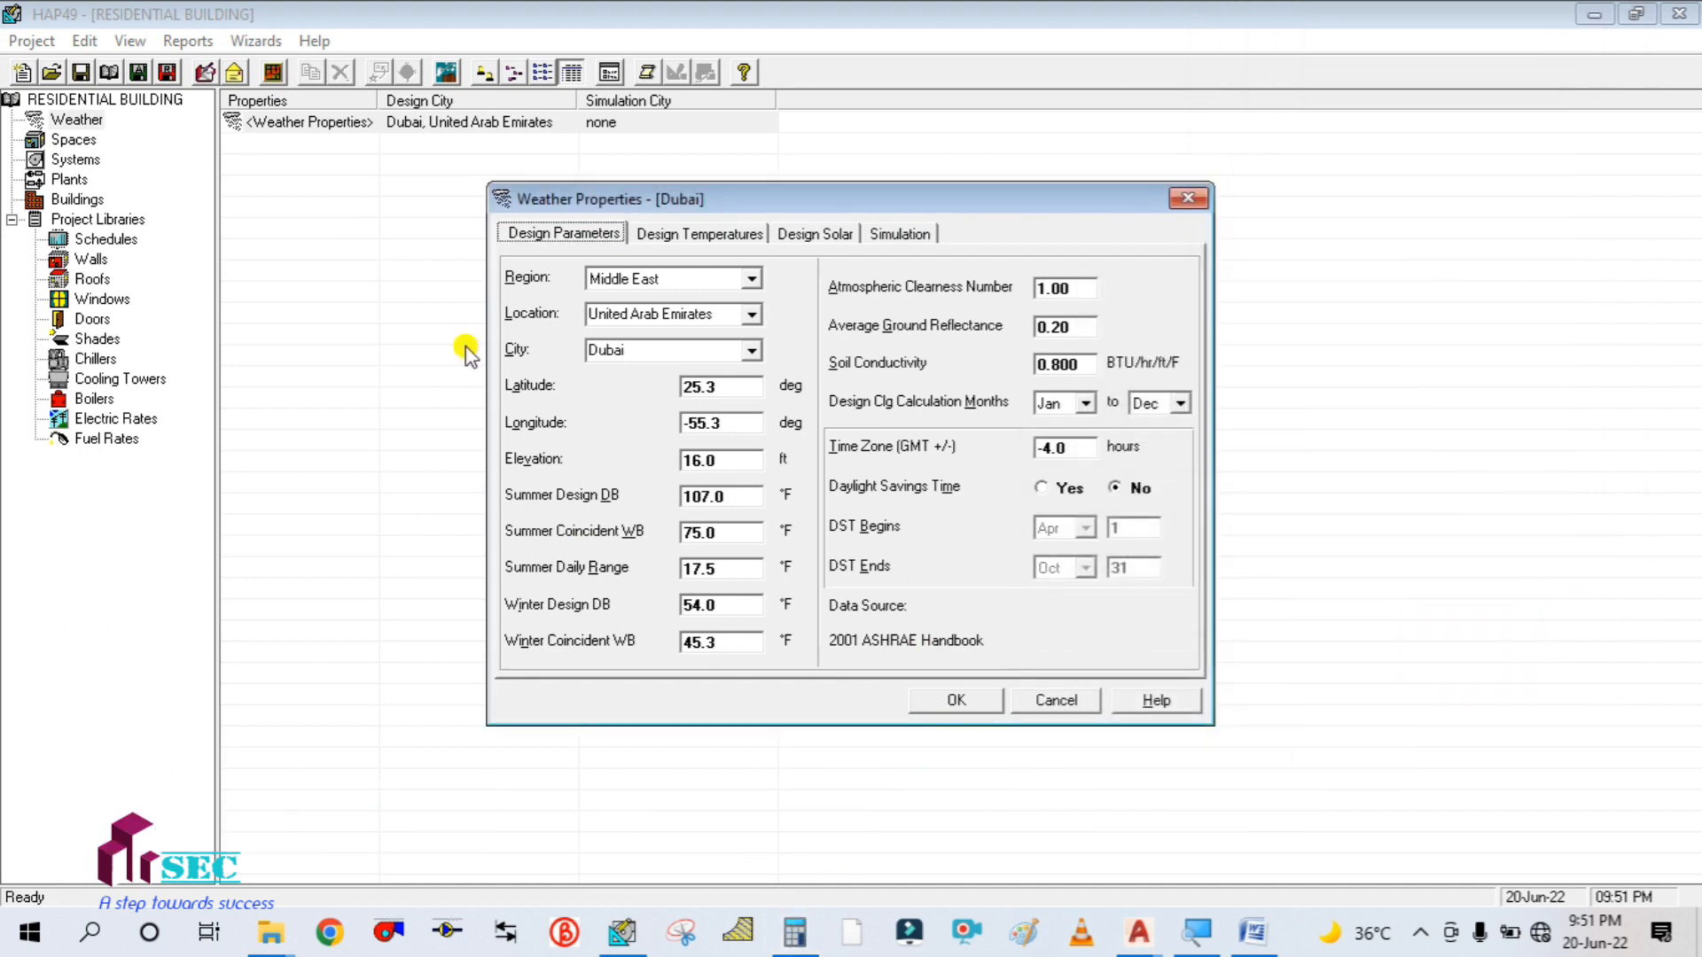
left_click(996, 698)
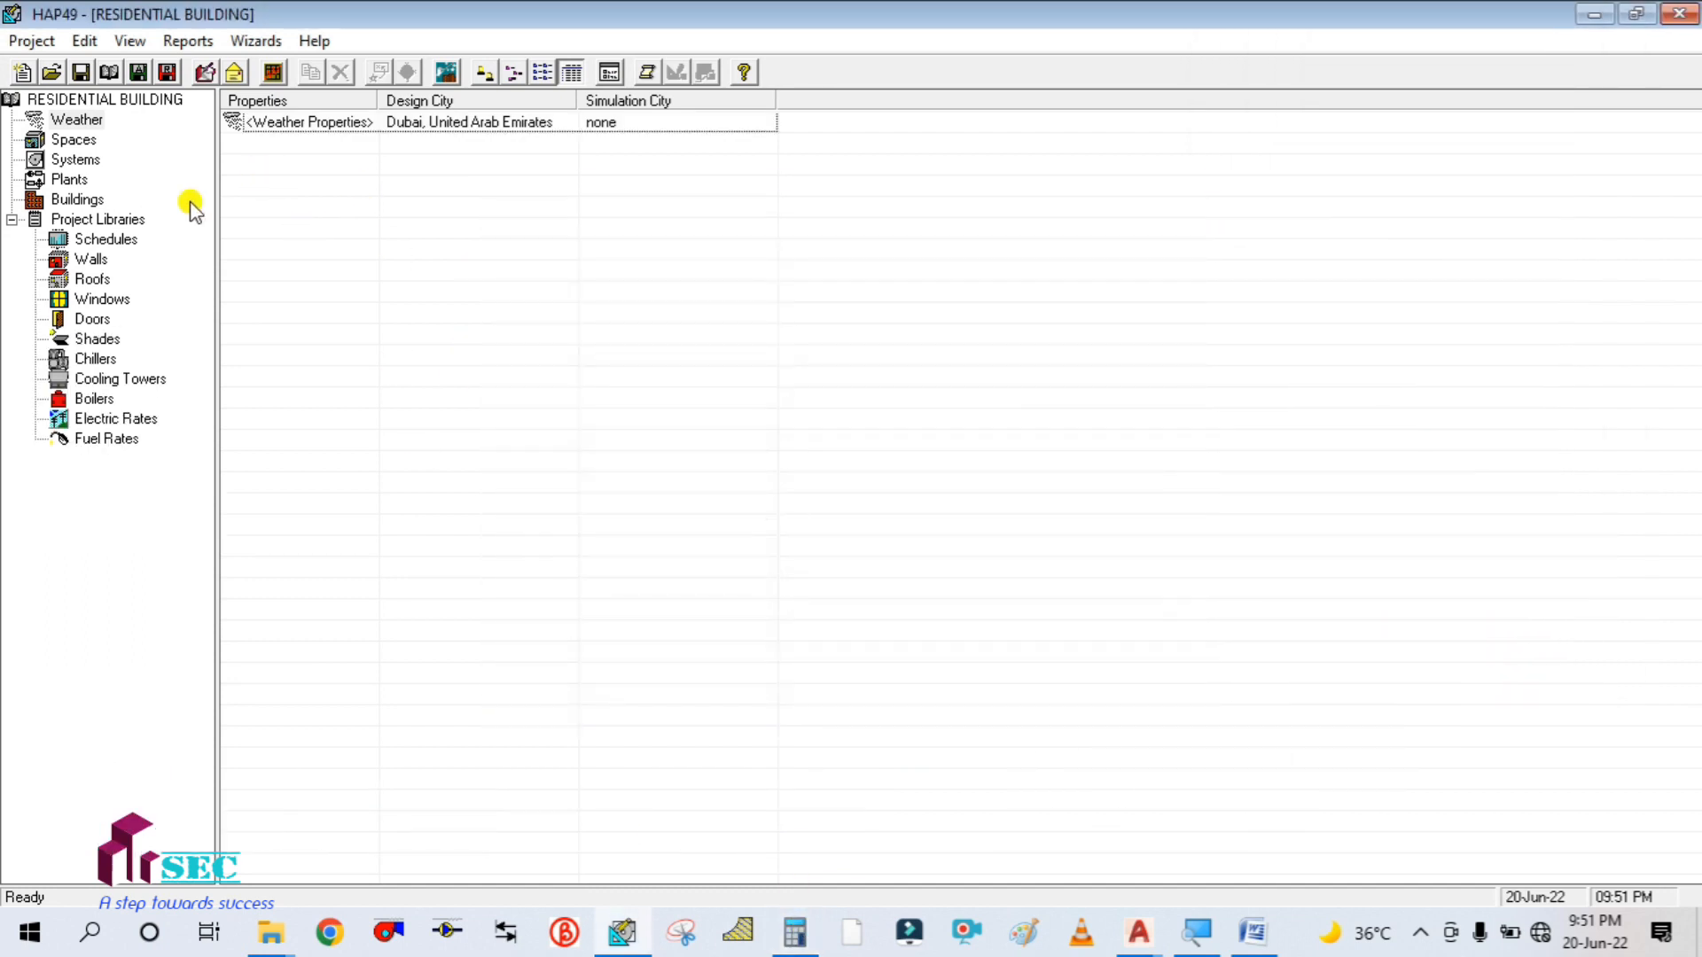
- Reopen BEDROOM-1's partition settings and complete the calculator subtraction of the 17.5 °F summer daily range from 102
left_click(40, 144)
double_click(266, 143)
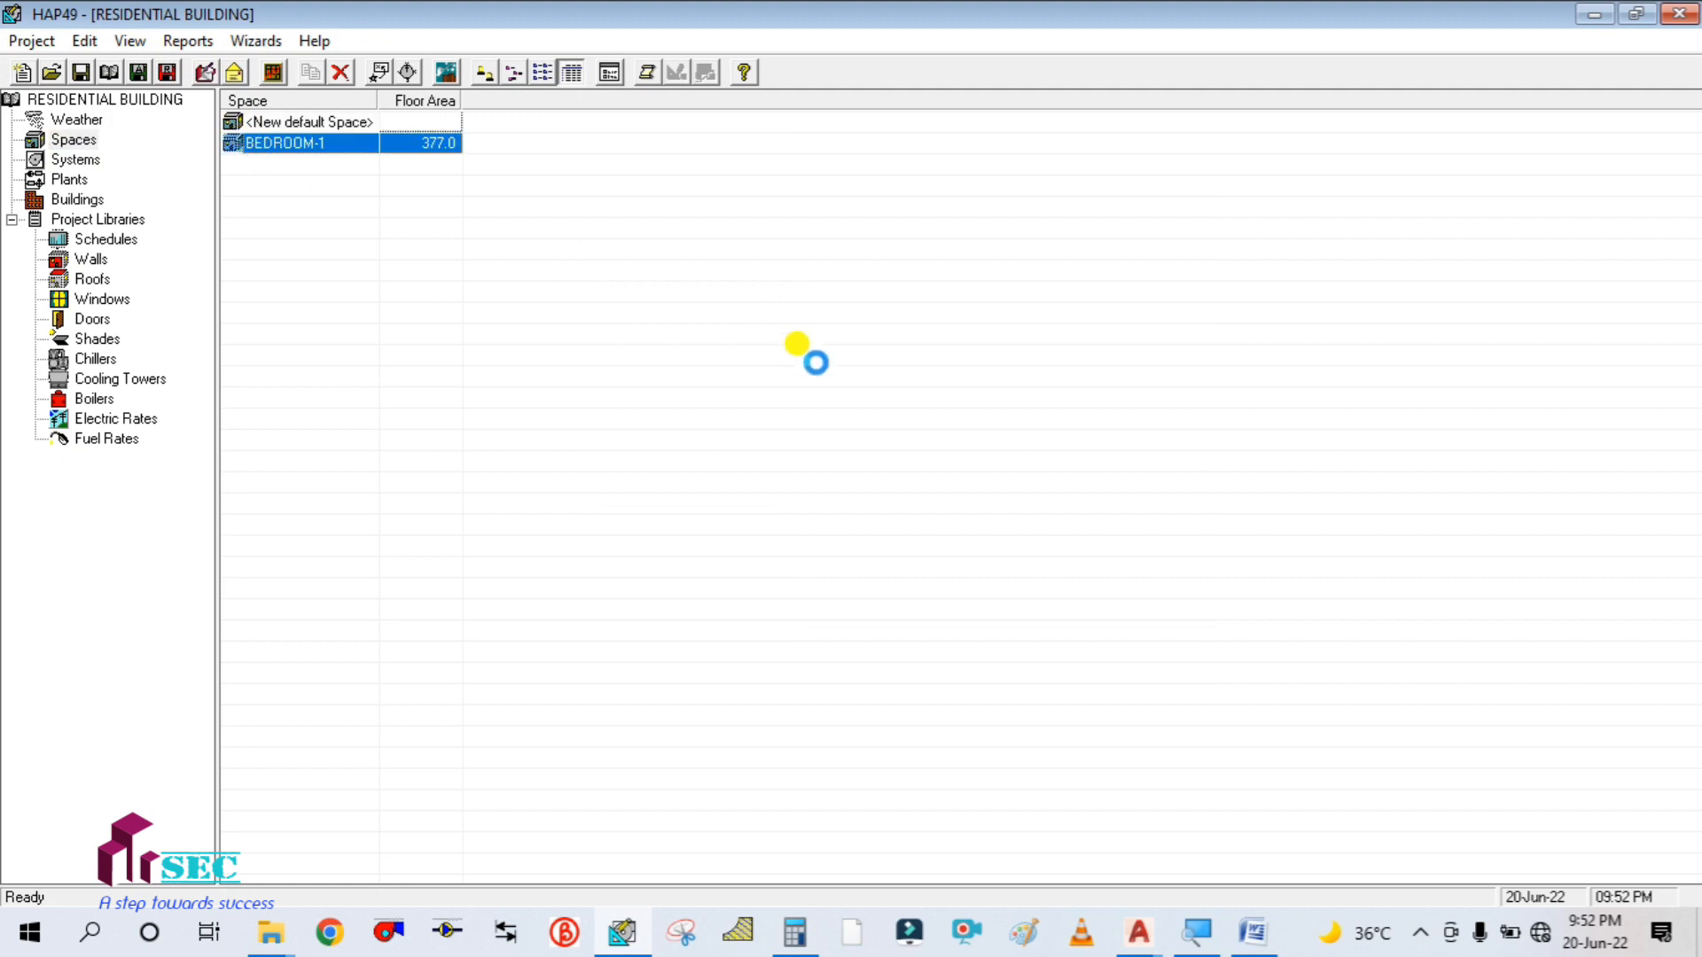
left_click_drag(370, 20, 922, 104)
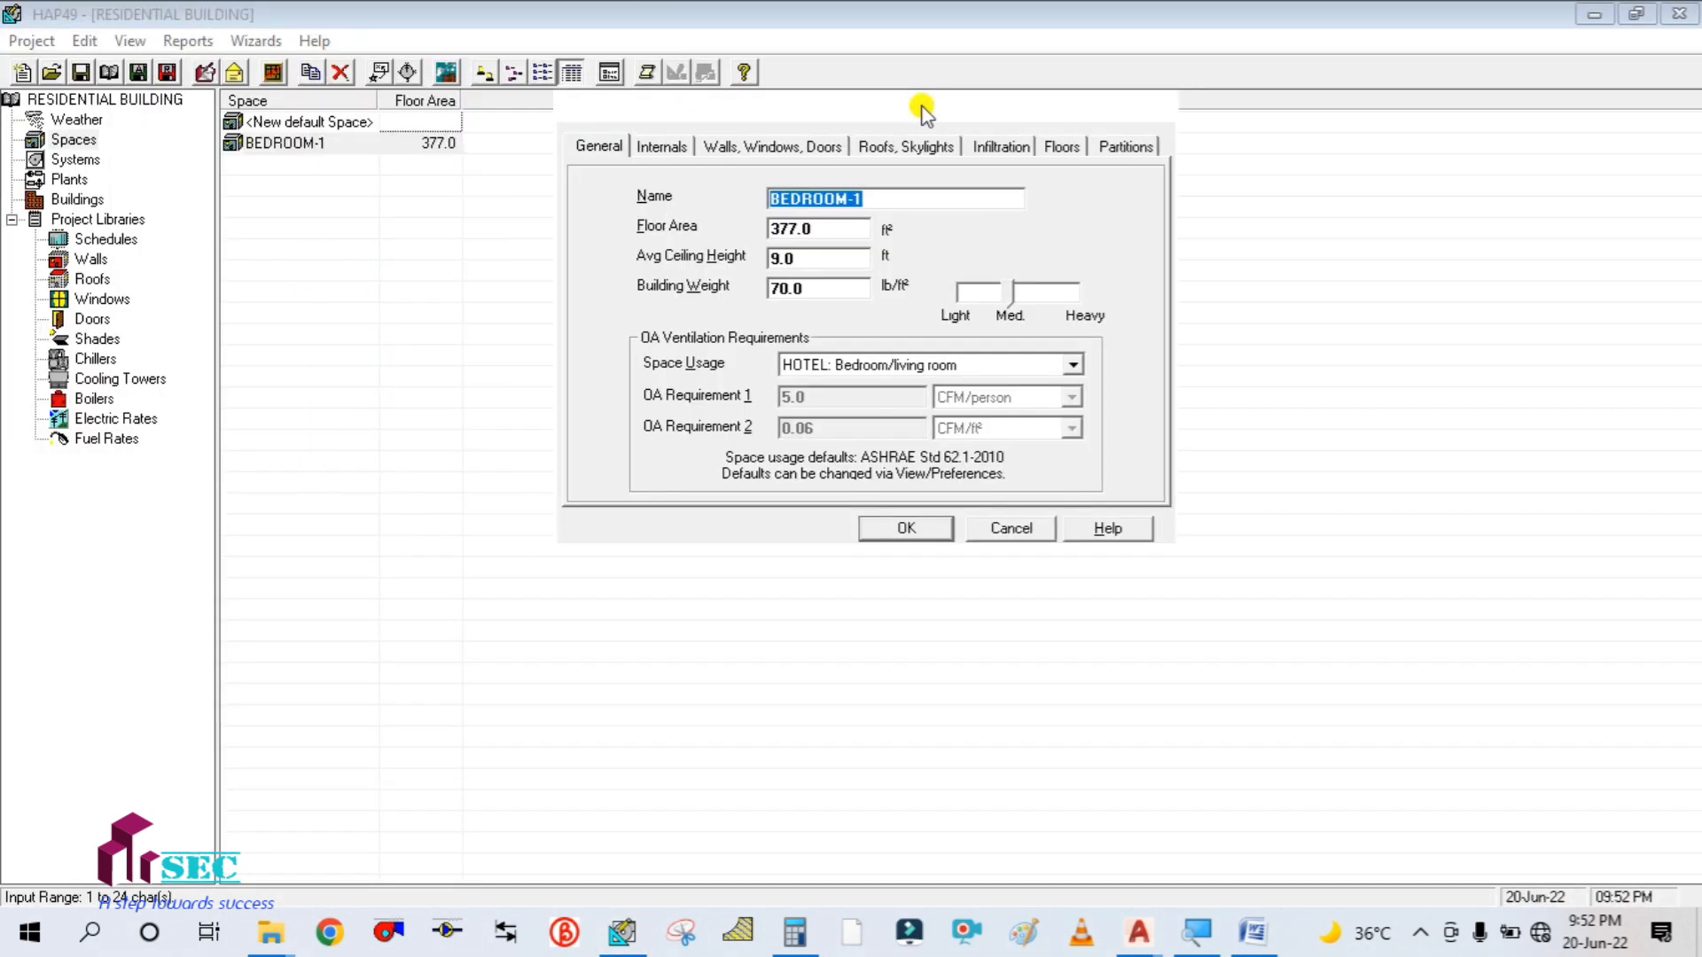
left_click(1126, 145)
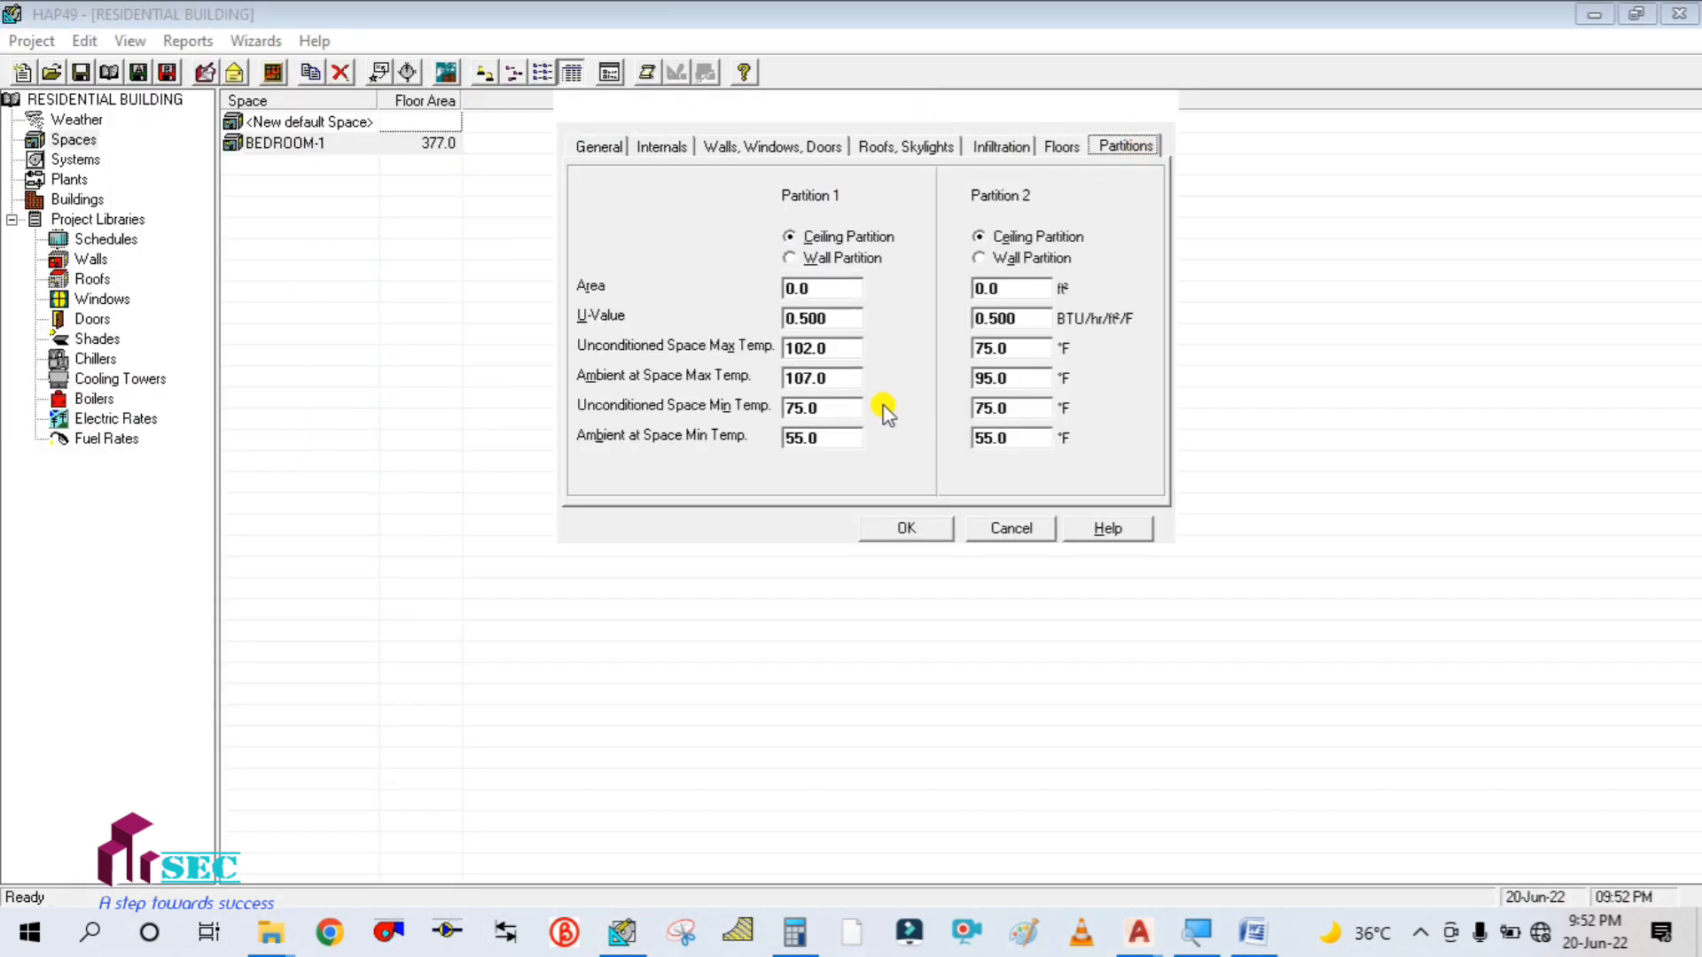
left_click(793, 935)
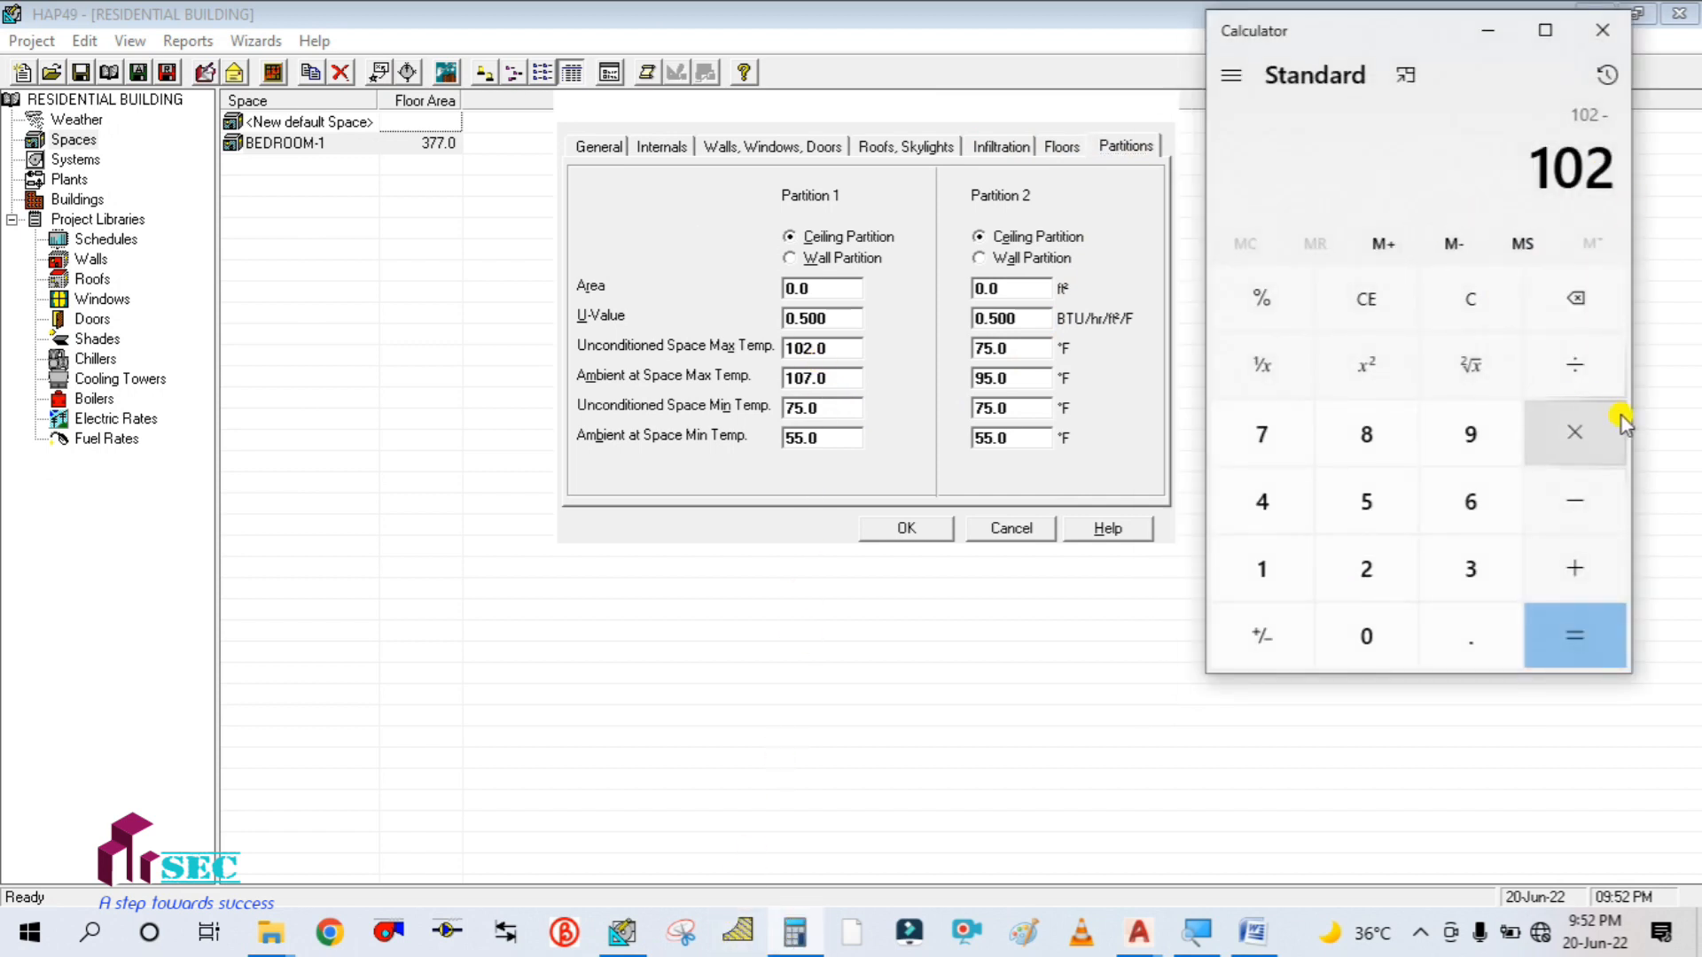
left_click(1276, 567)
left_click(1256, 427)
left_click(1470, 636)
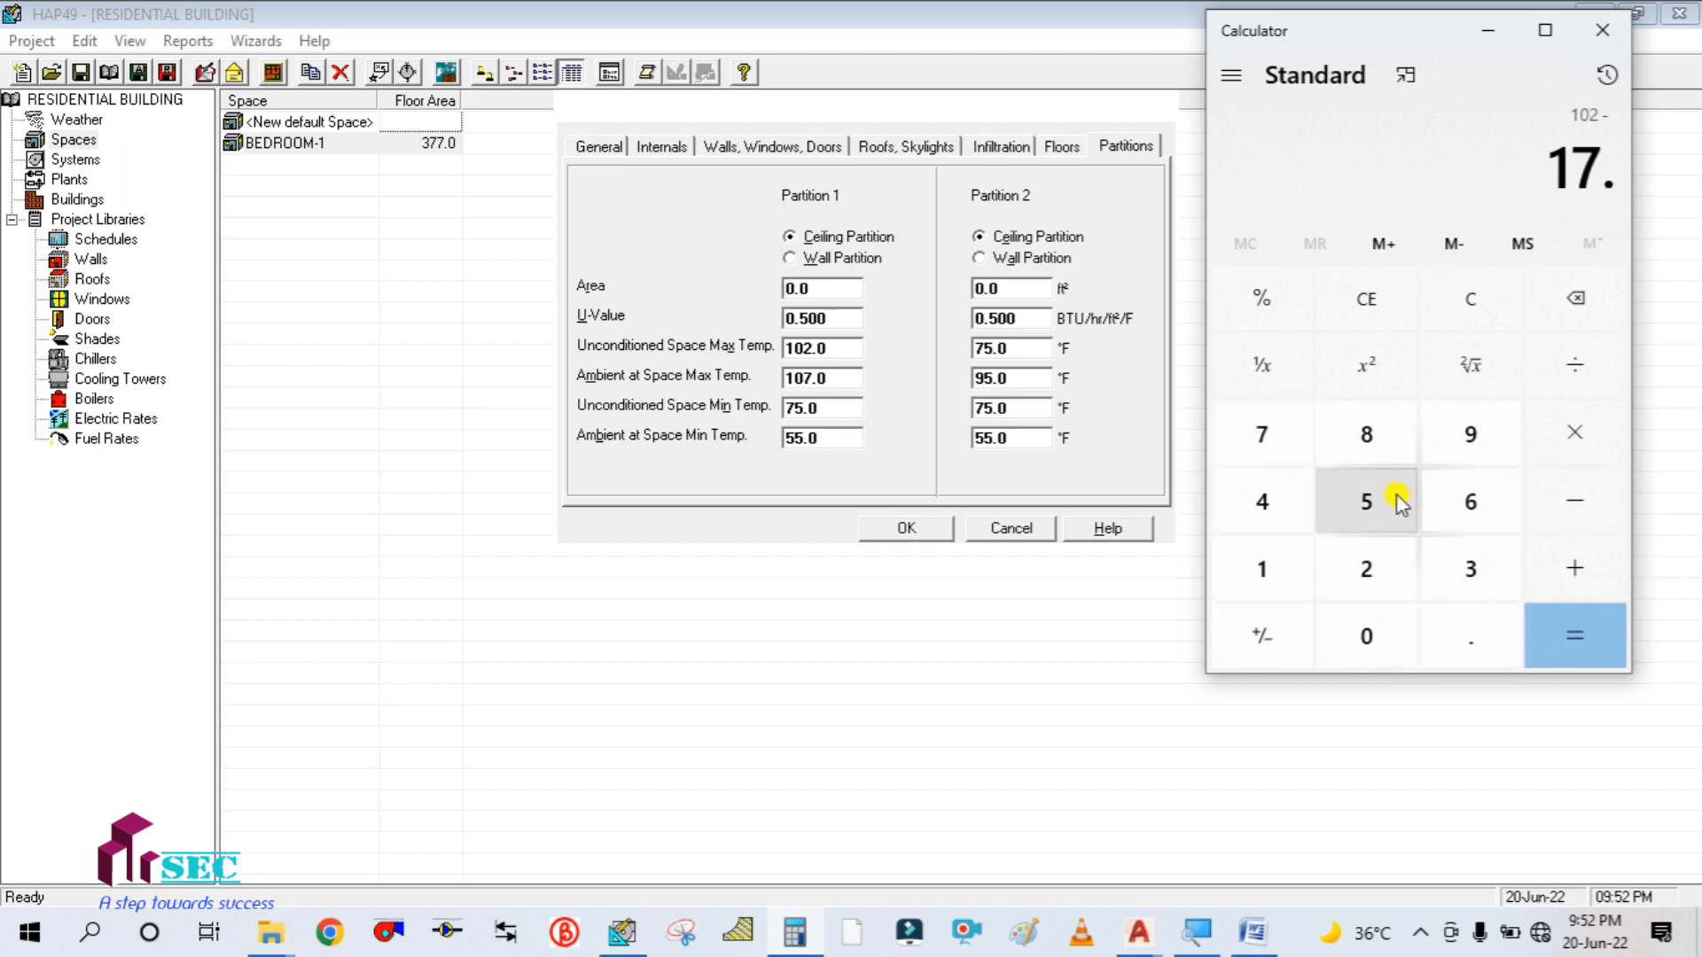
left_click(1370, 500)
left_click(1566, 614)
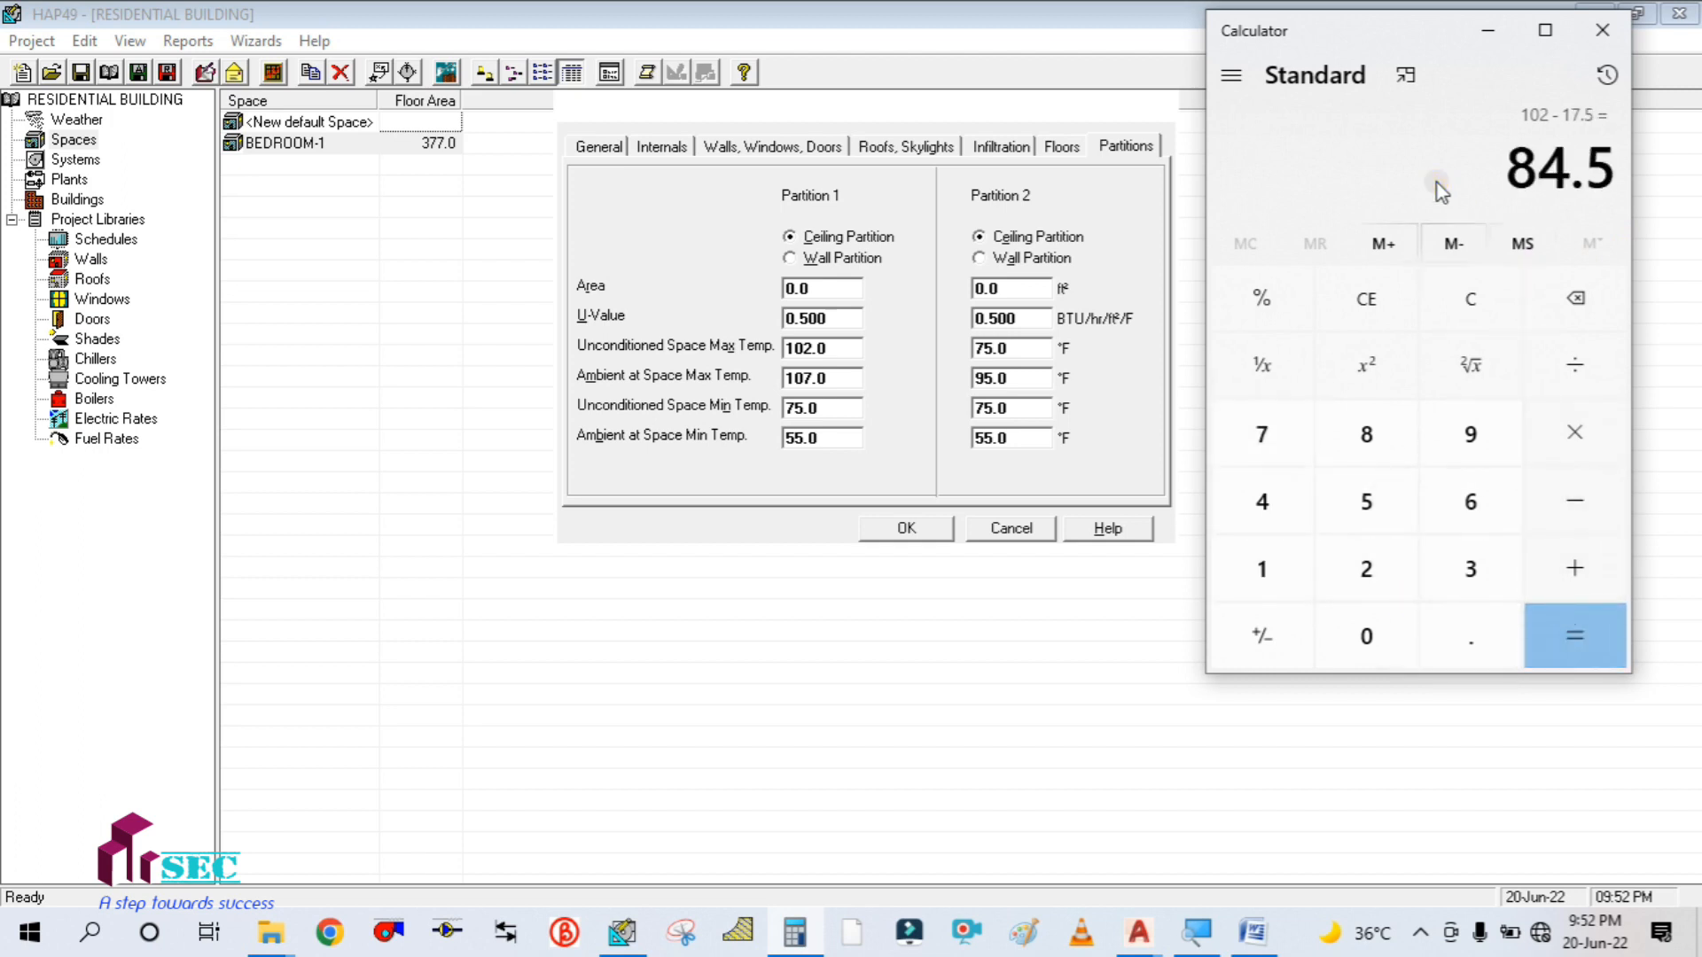
- Set Partition 1's unconditioned space min temp to 84 °F and ambient at space min temp to 79 °F, and save the space
left_click(1489, 40)
left_click(824, 414)
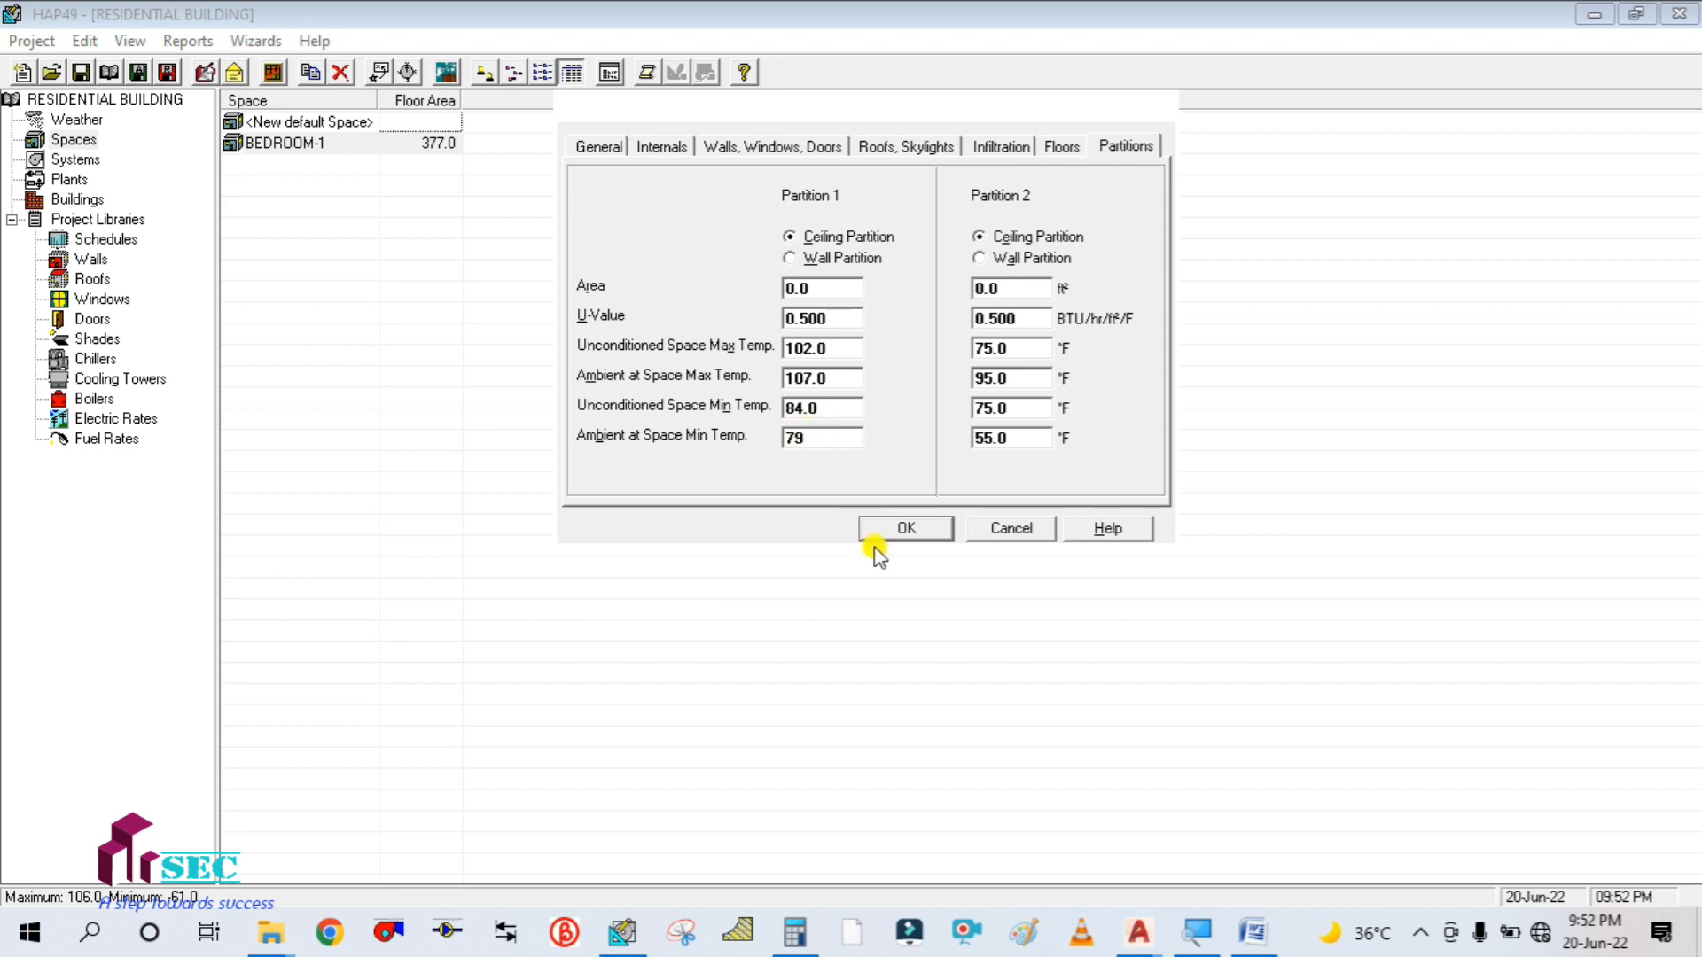
left_click(900, 527)
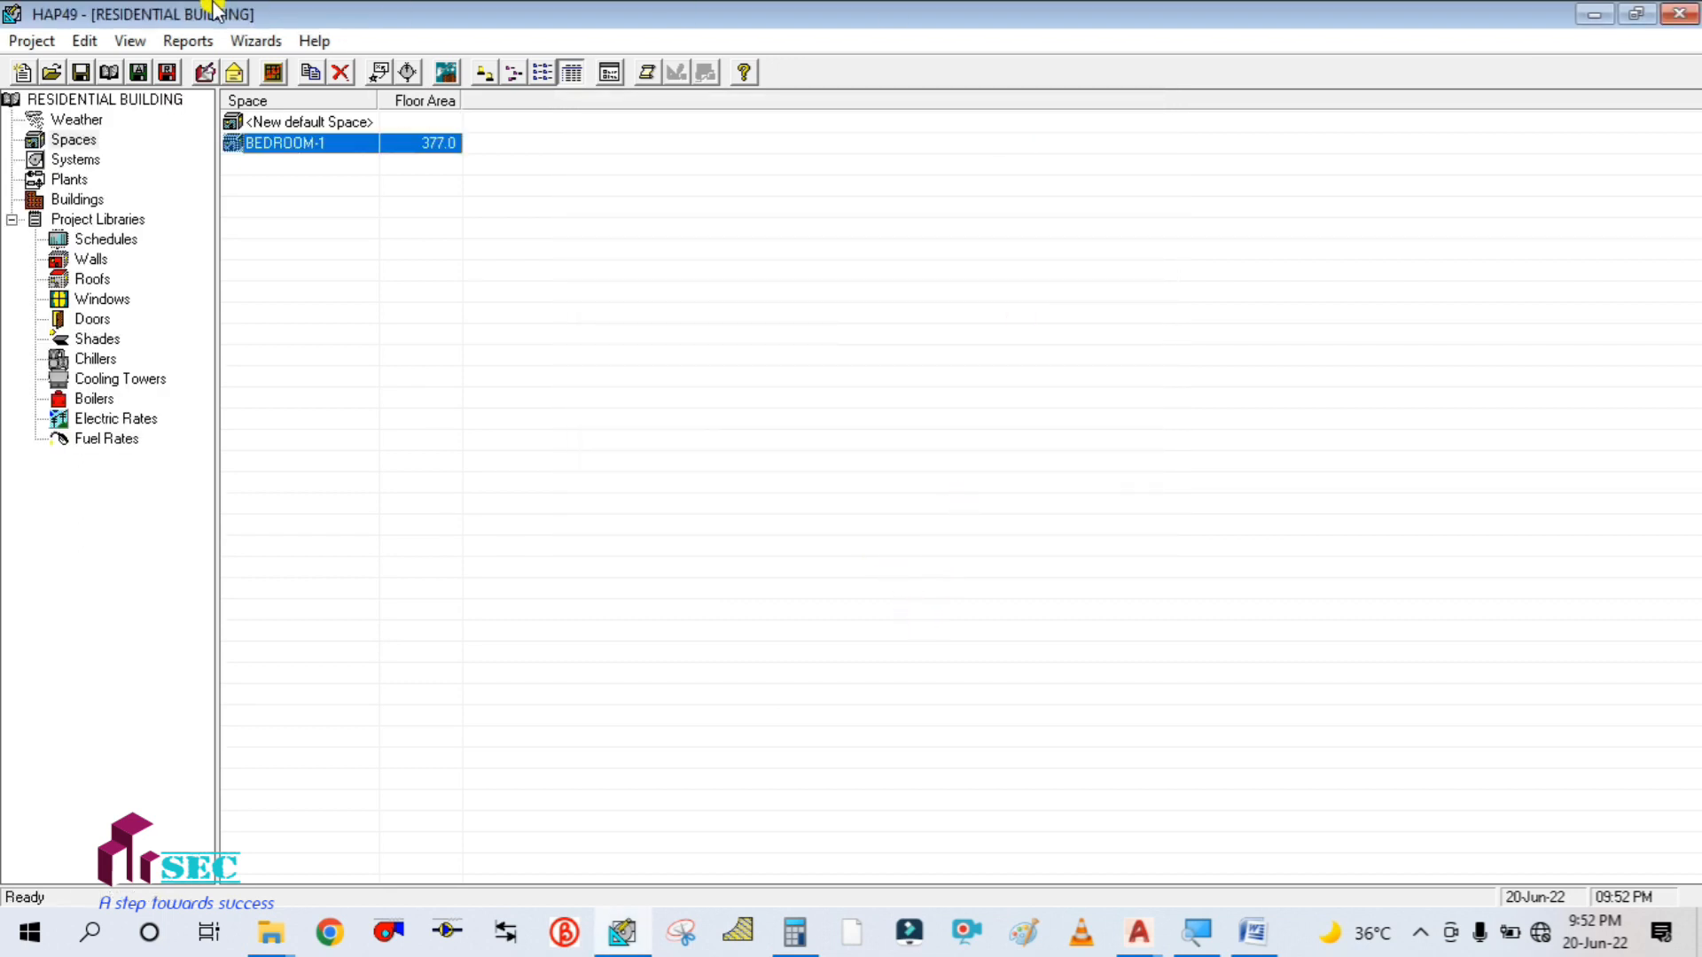
- Check the bedroom layout on the AutoCAD plan and return to HAP's list of spaces
left_click(1139, 933)
left_click(817, 798)
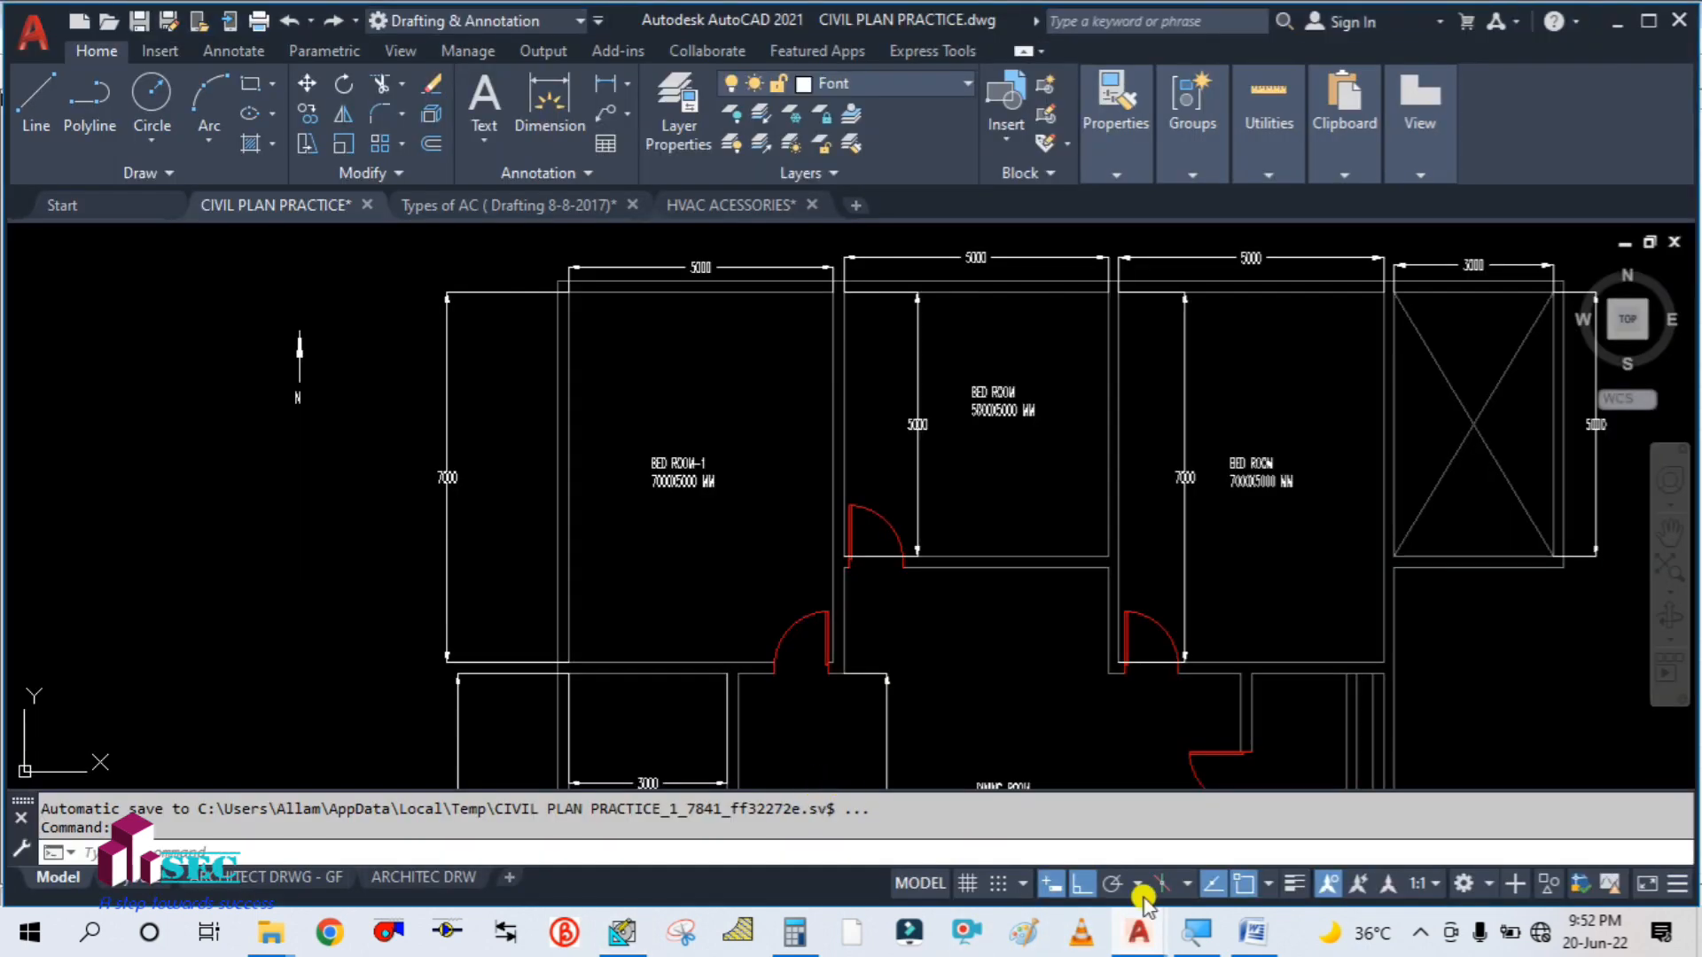
left_click(622, 935)
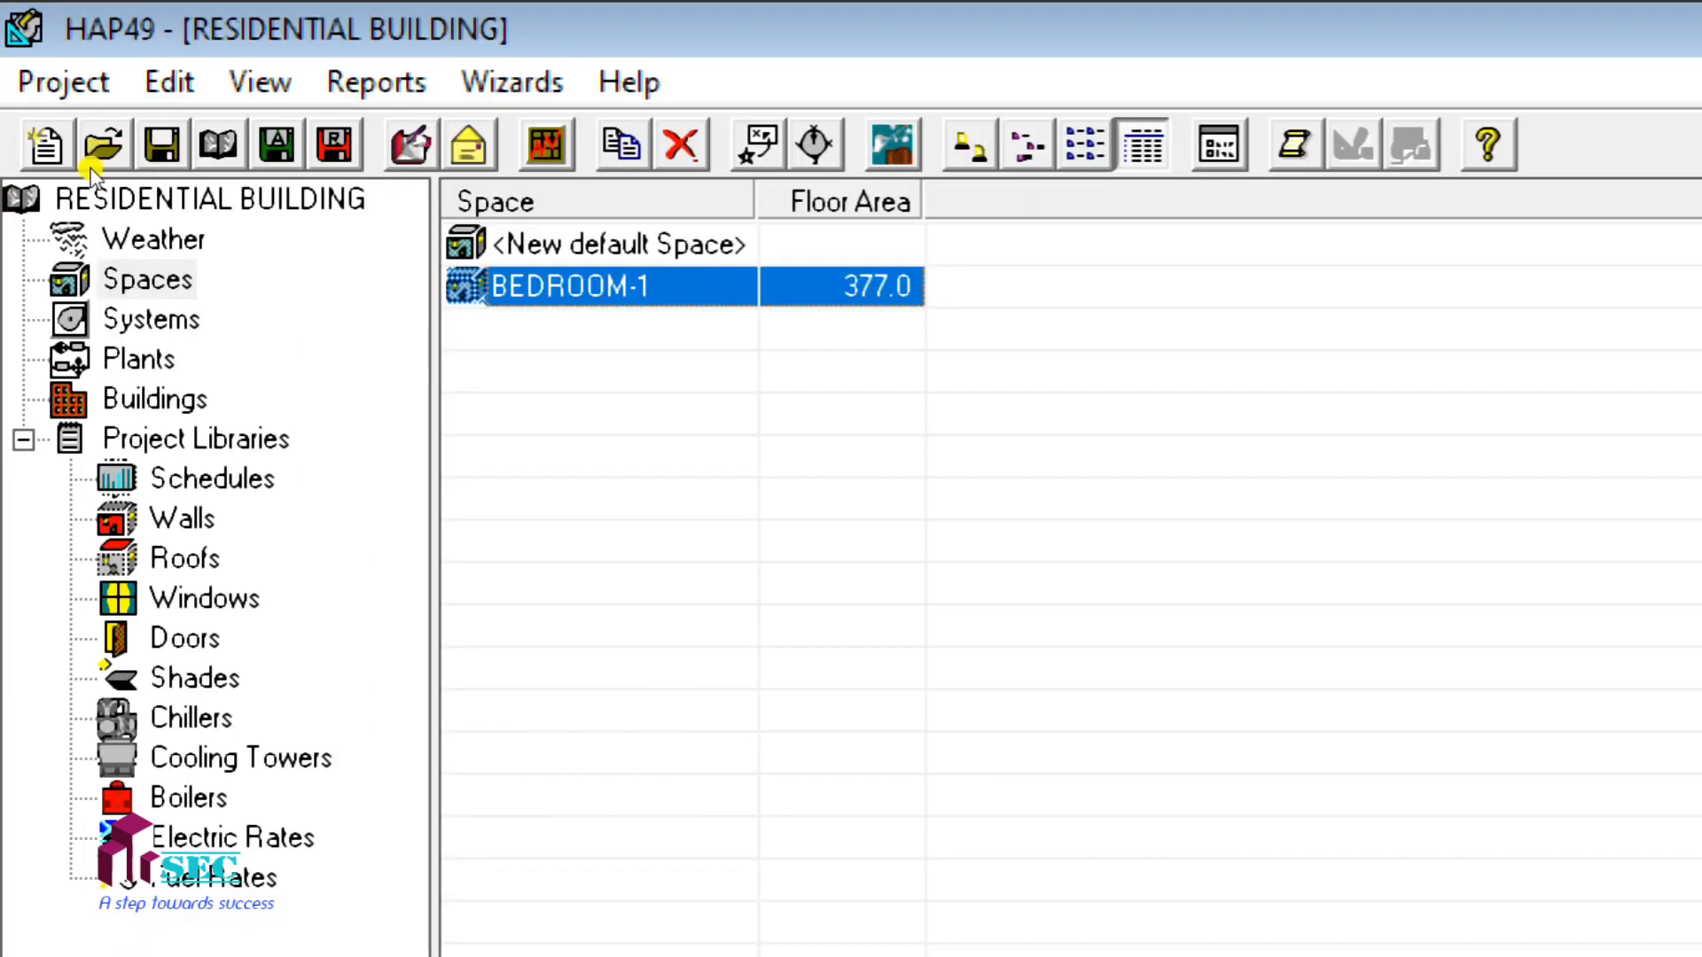
- Create a new air system in the project and name it SPU-BR1
left_click(151, 319)
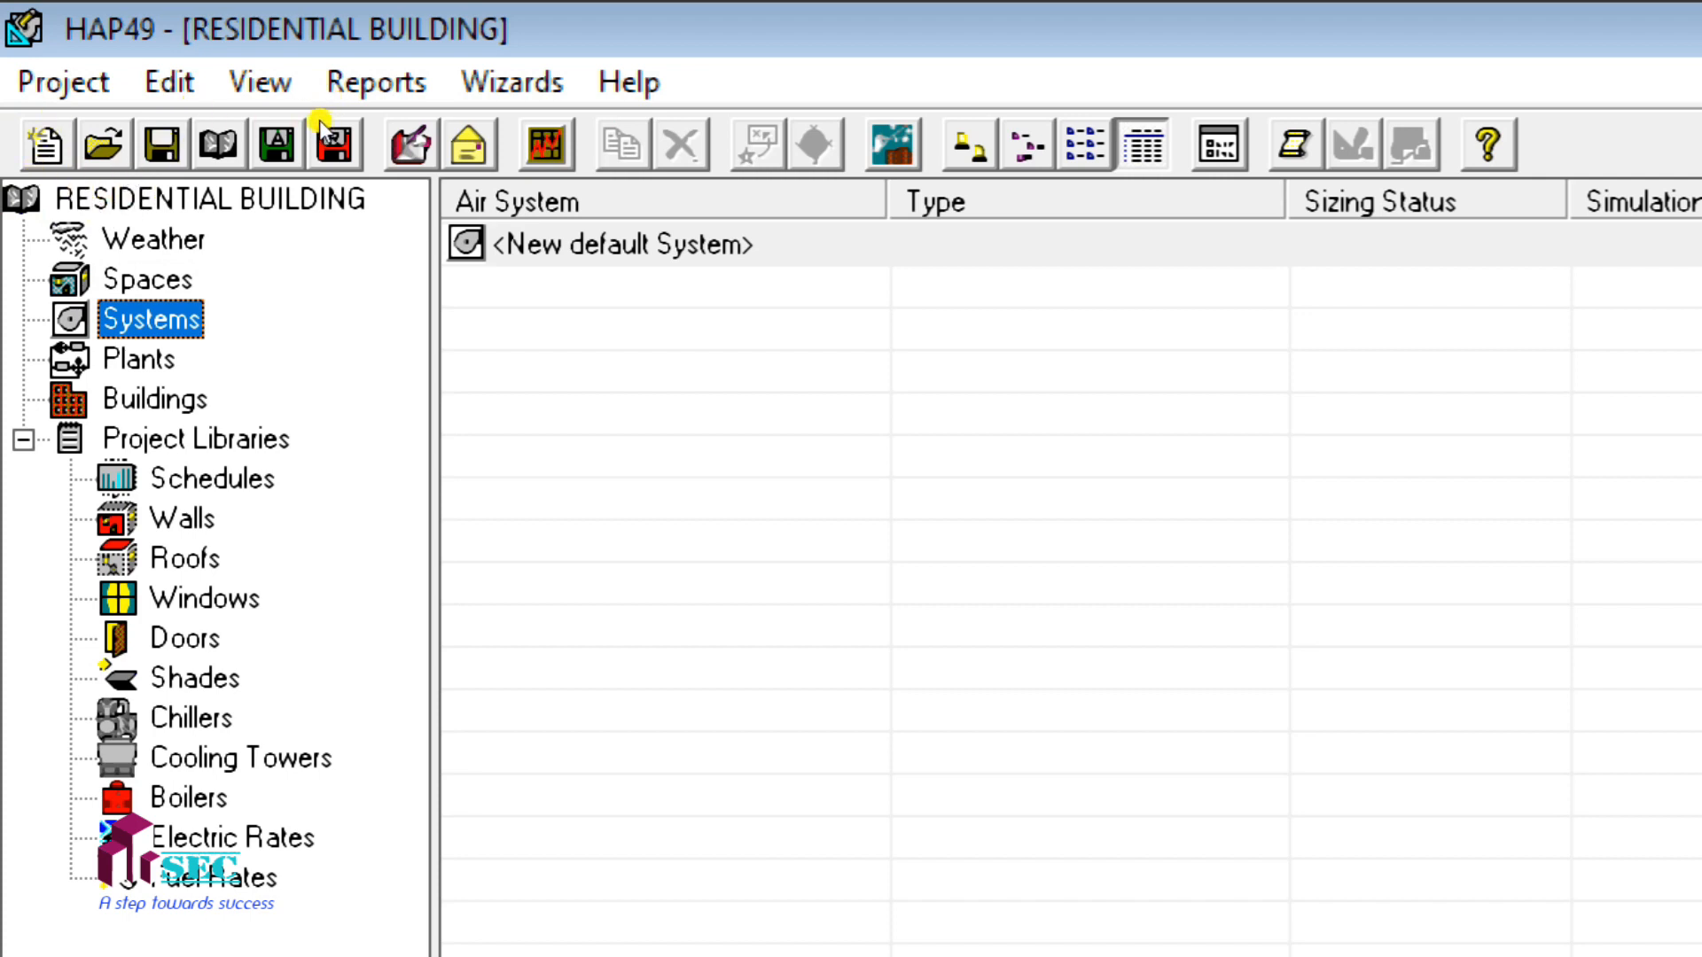
double_click(623, 245)
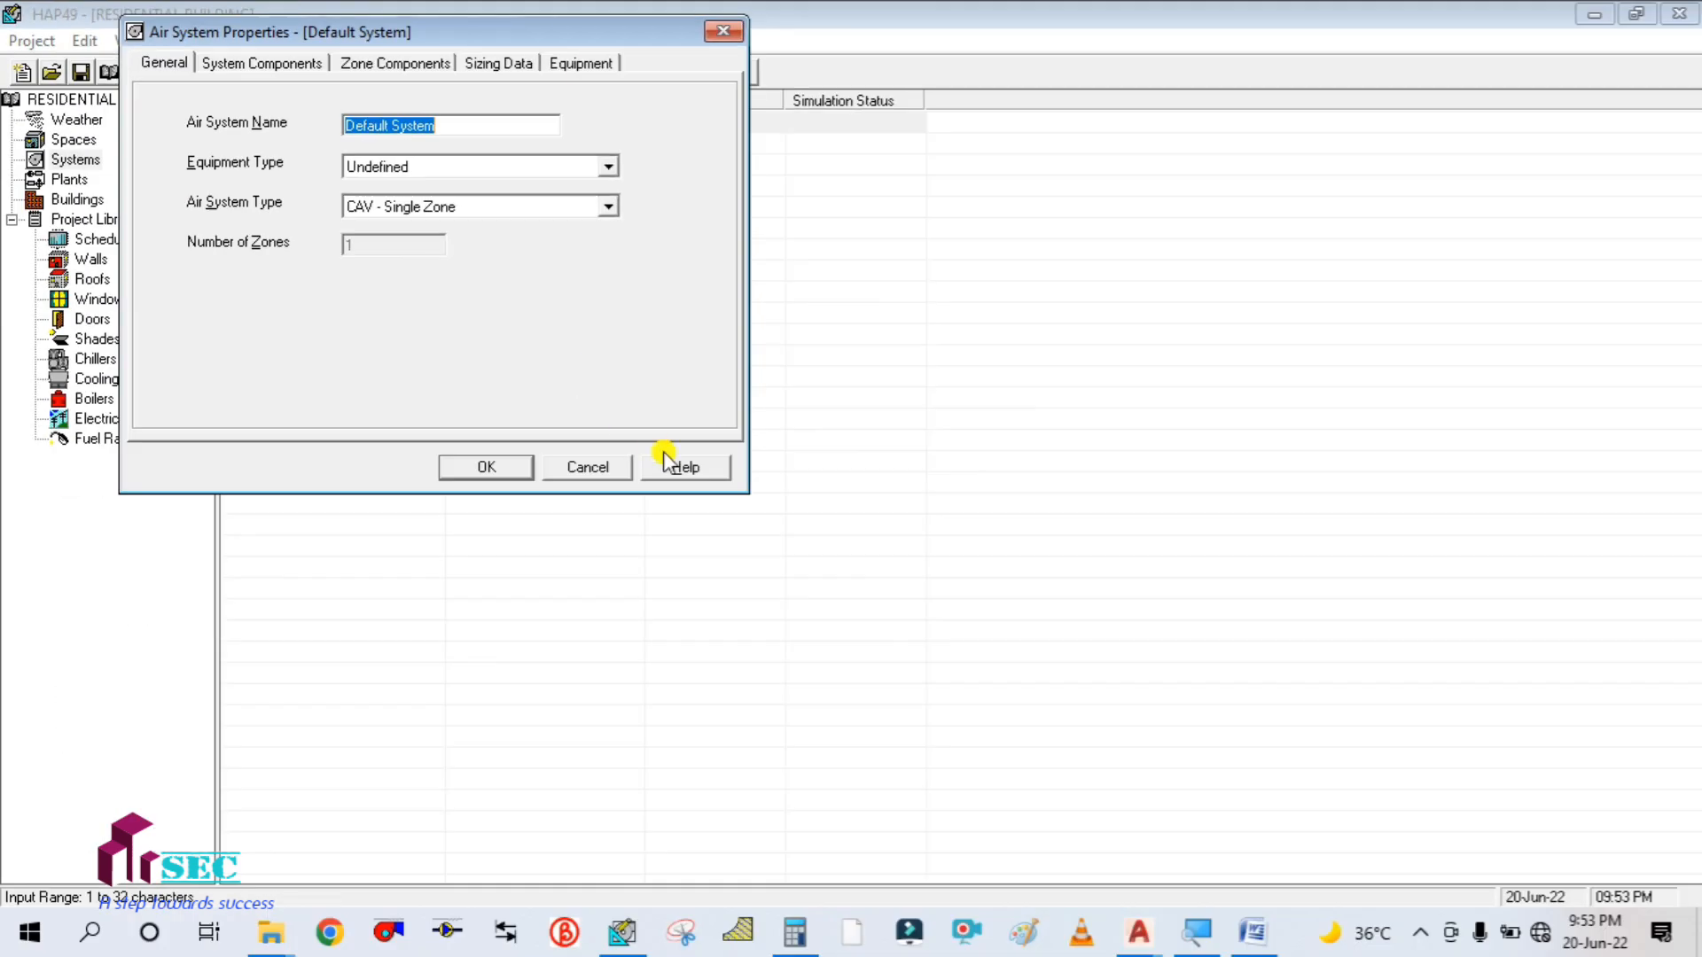
left_click_drag(469, 40, 1114, 81)
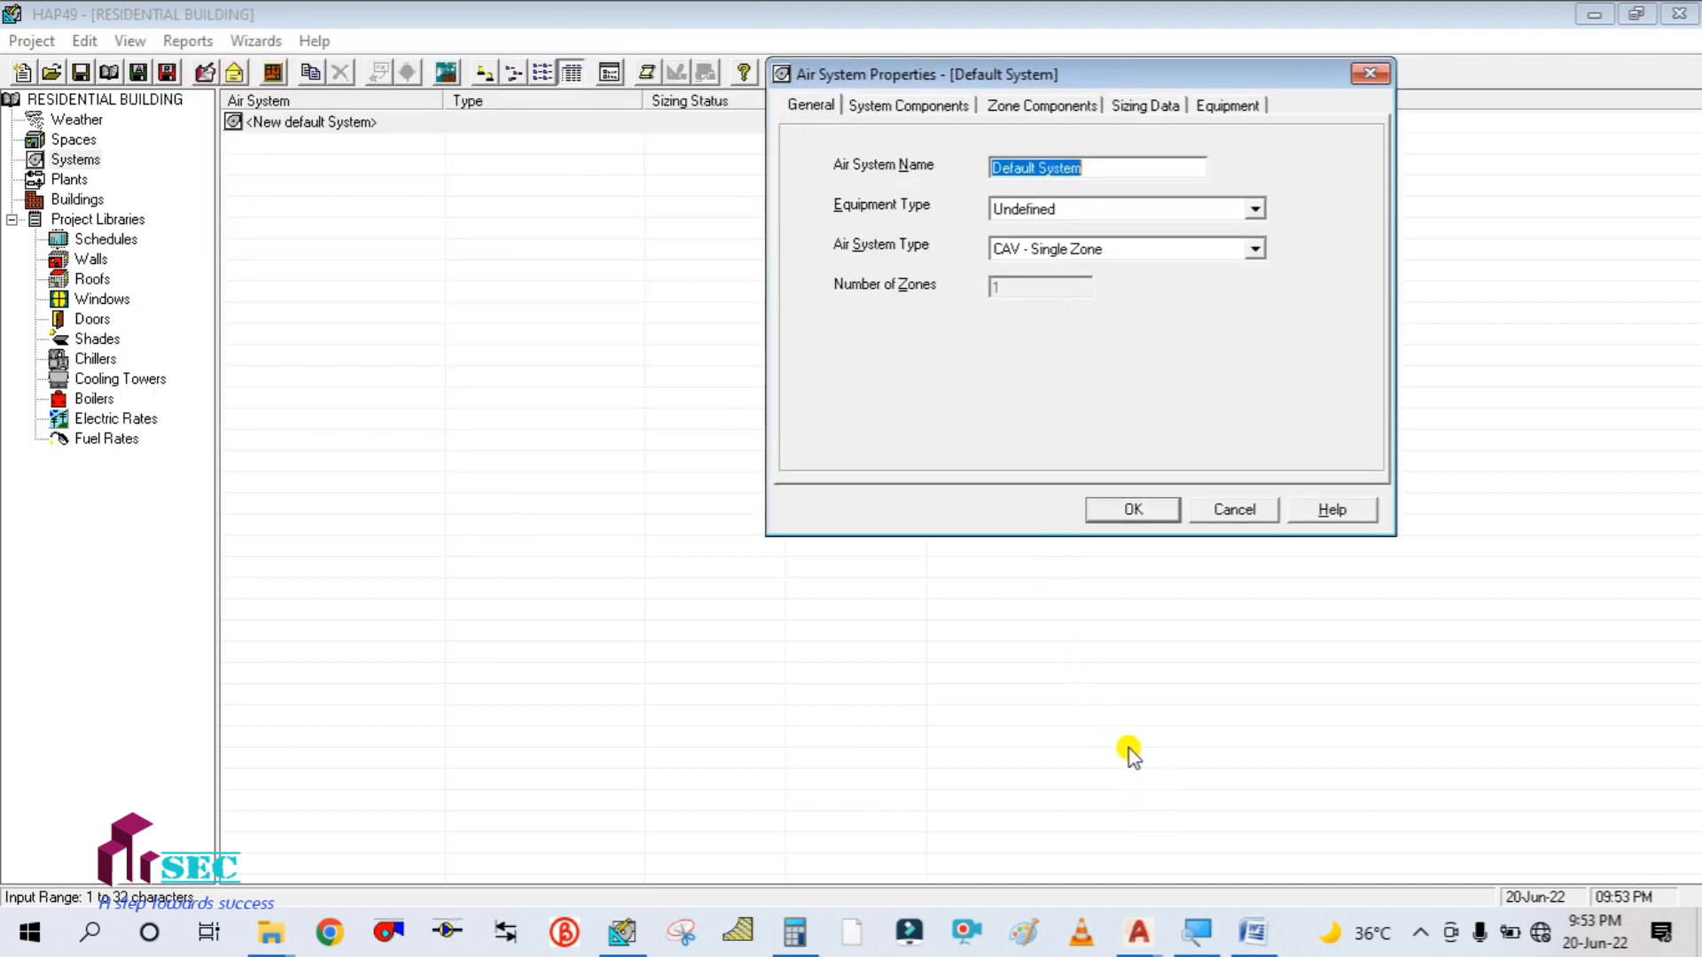
type("SPU")
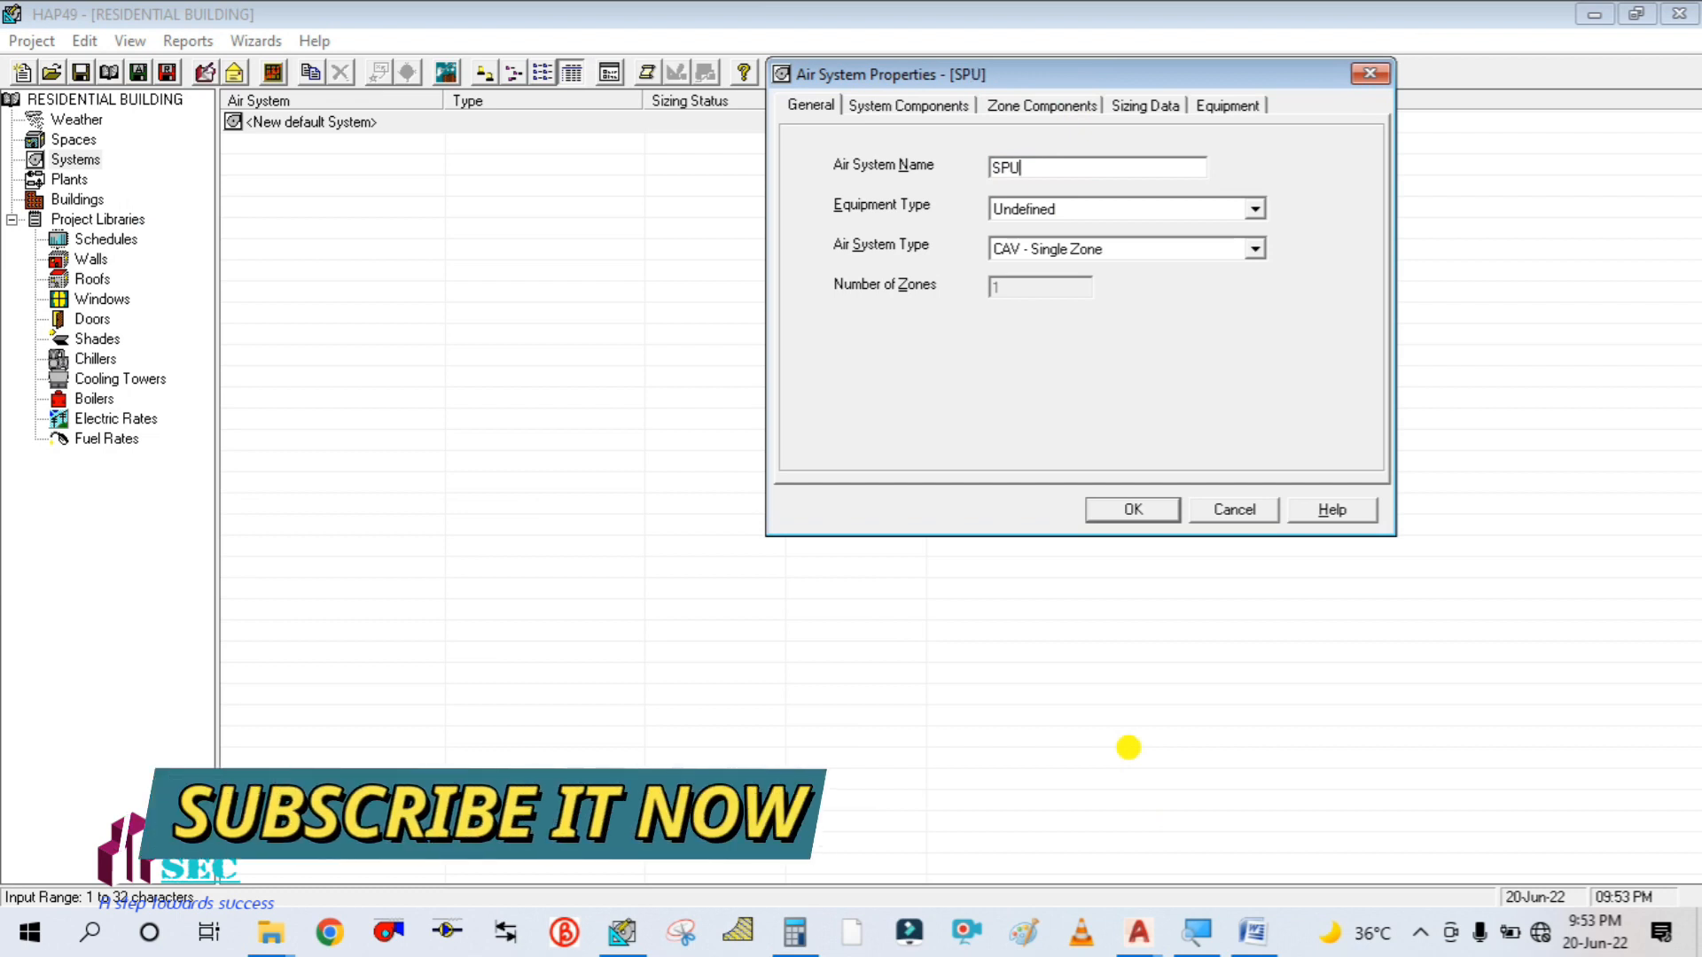
type("-BR1")
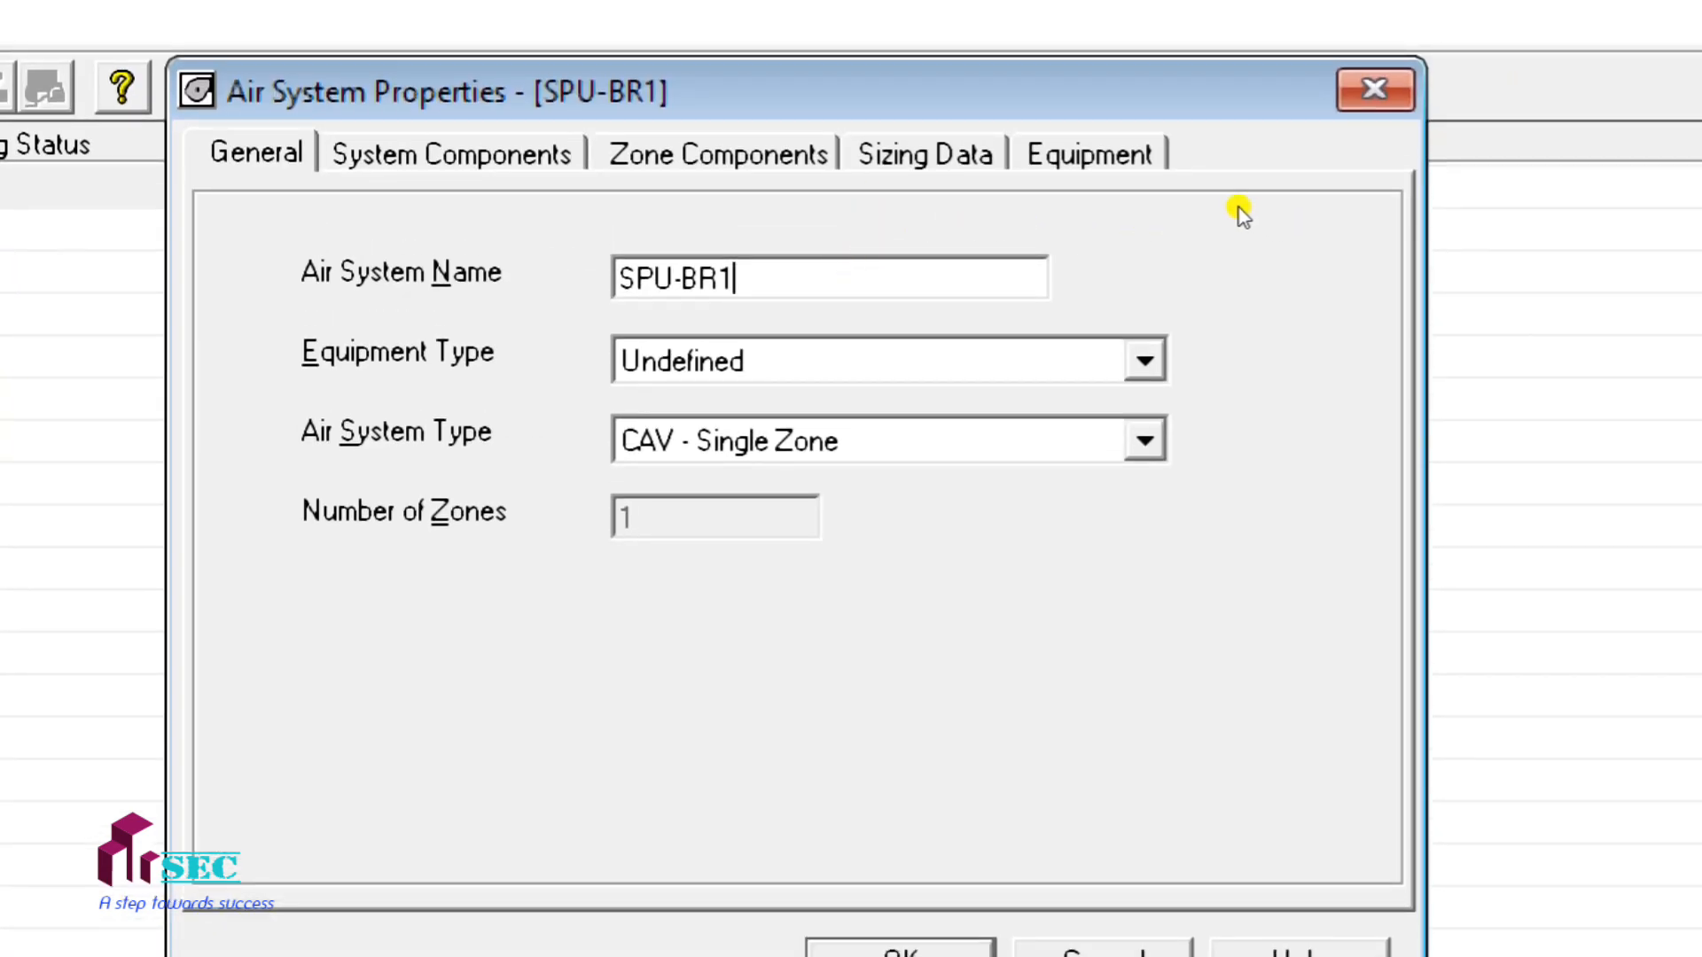
- Set the SPU-BR1 equipment type to Terminal Units and the air system type to Split DX Fan Coil
left_click(1145, 360)
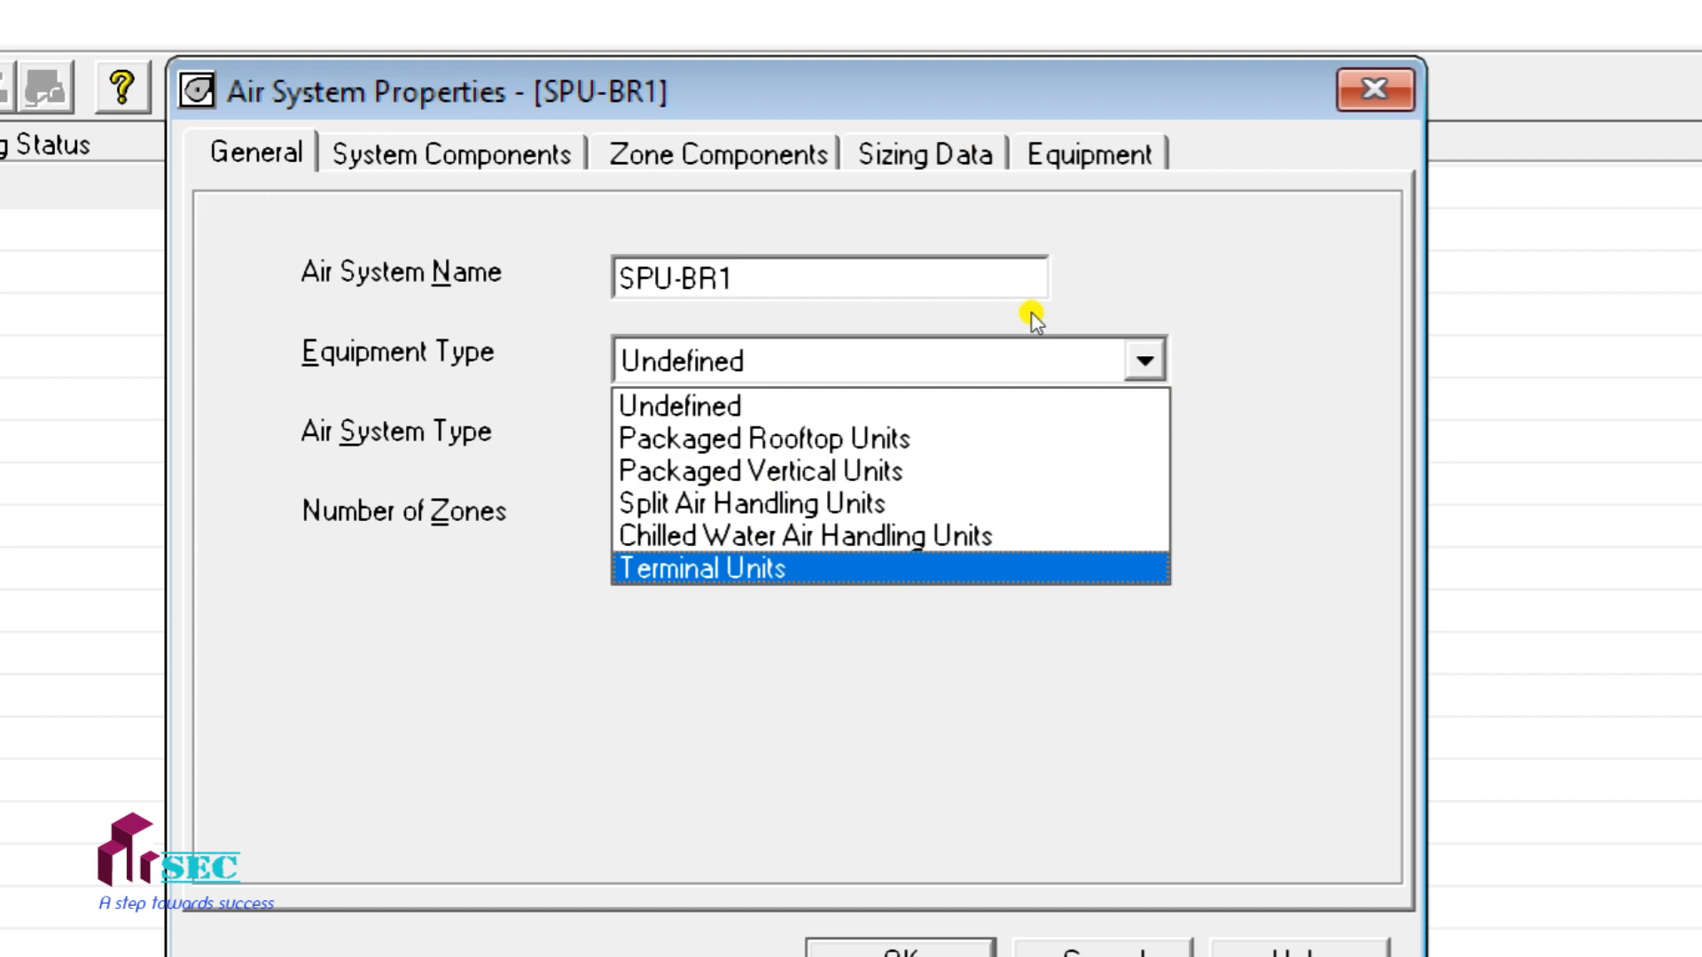
left_click(890, 569)
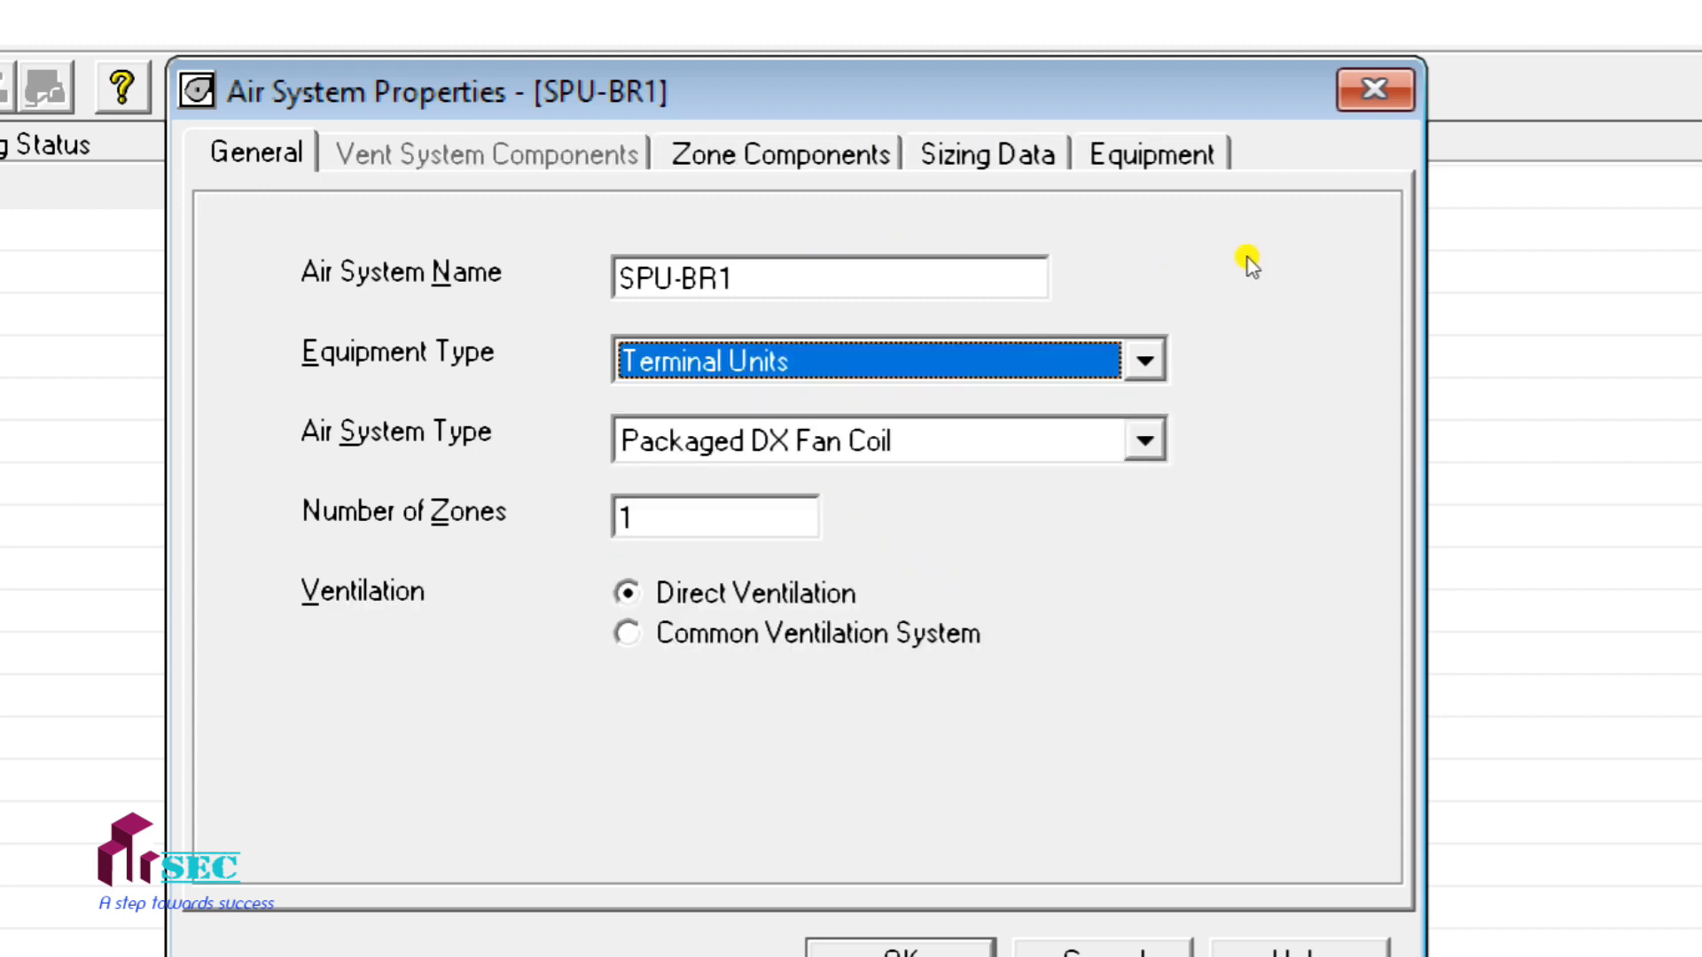
left_click(1030, 437)
key("Up")
key("Up")
key("Up")
key("Up")
key("Up")
key("Up")
key("Up")
key("Down")
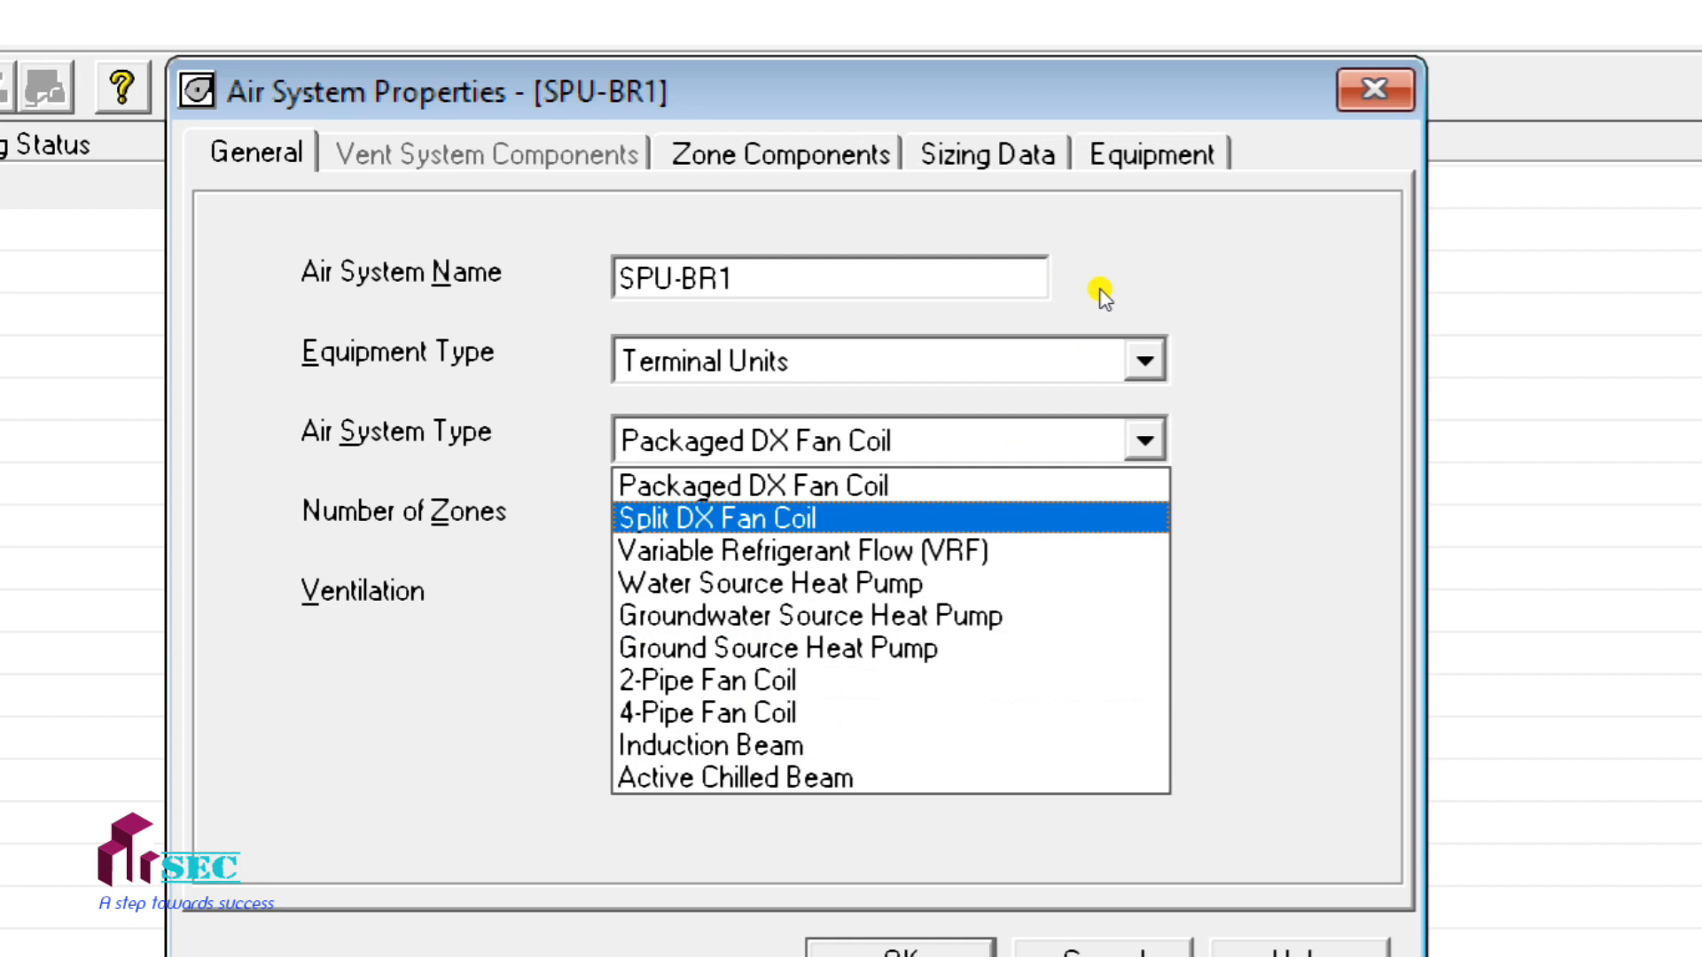
key("Return")
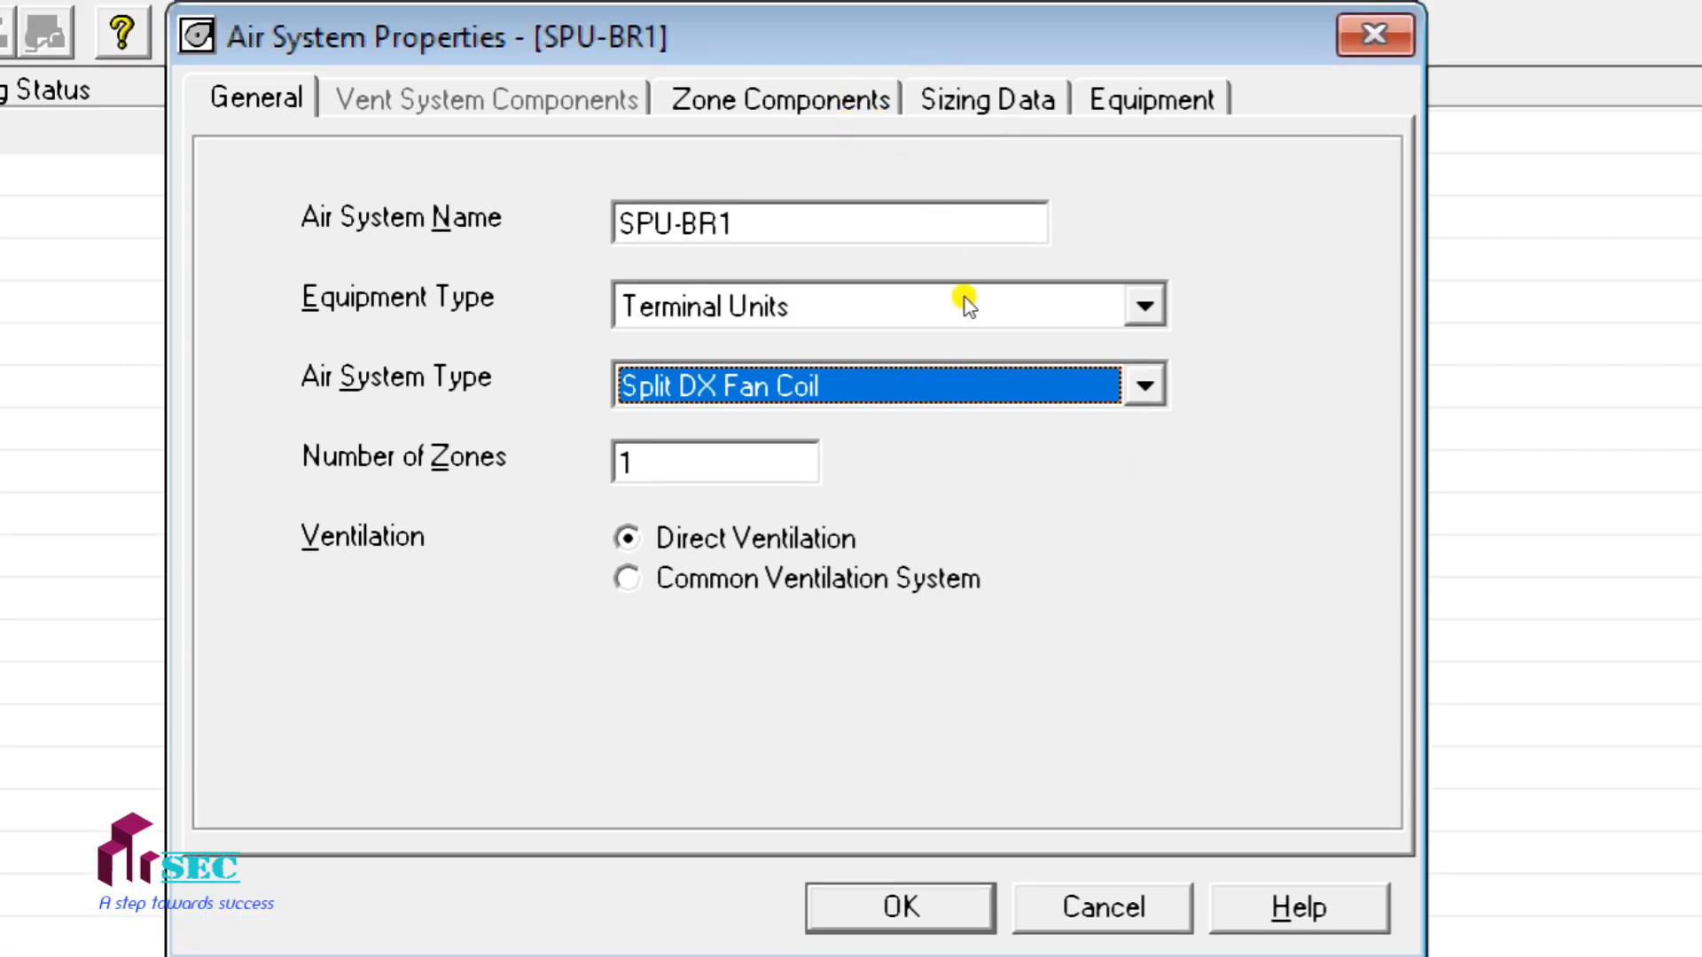
- Assign the BEDROOM-1 space to Zone 1 of the air system
left_click(882, 105)
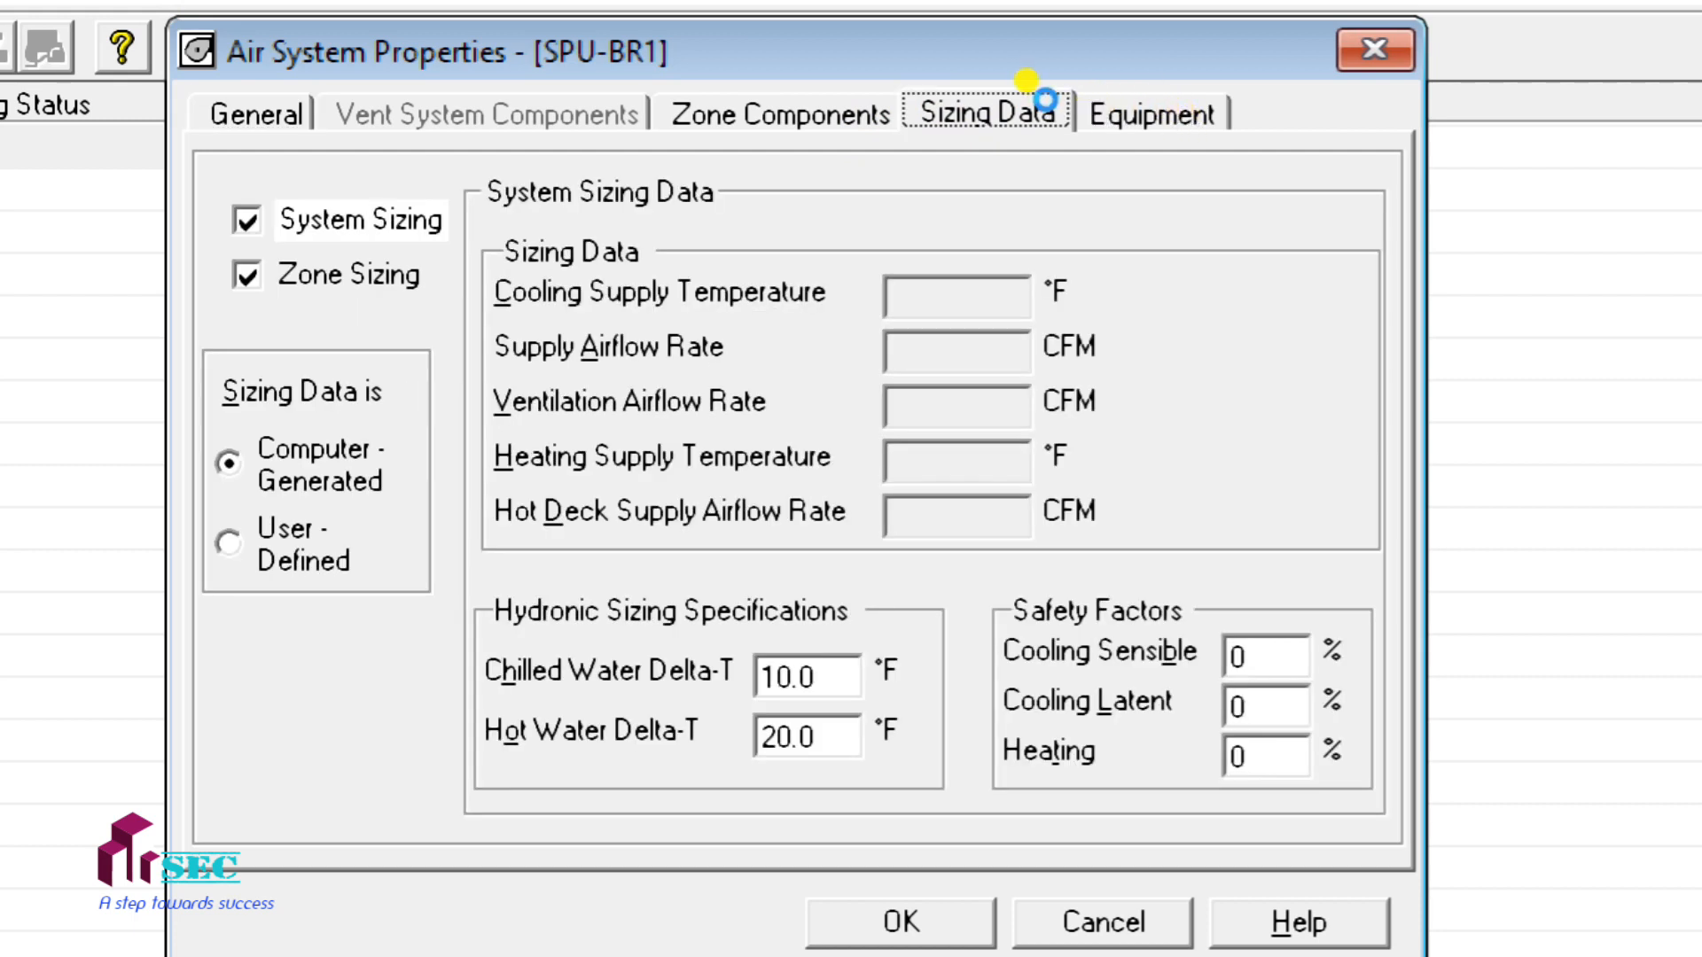
left_click(891, 111)
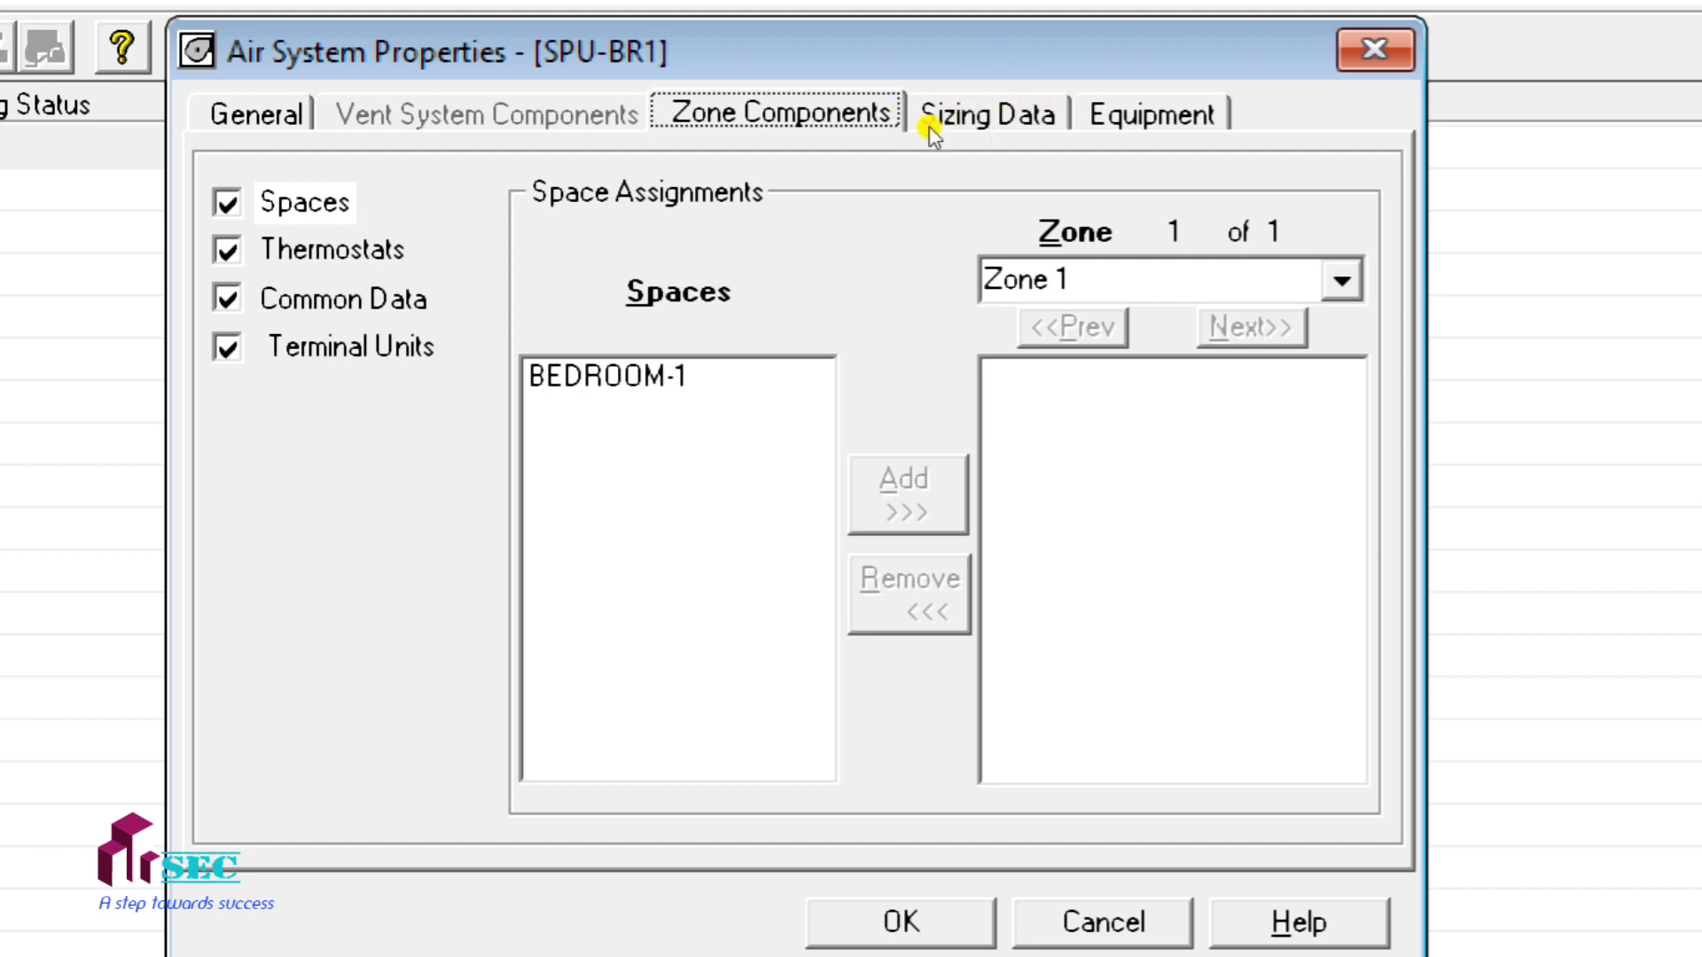
key("Tab")
key("Down")
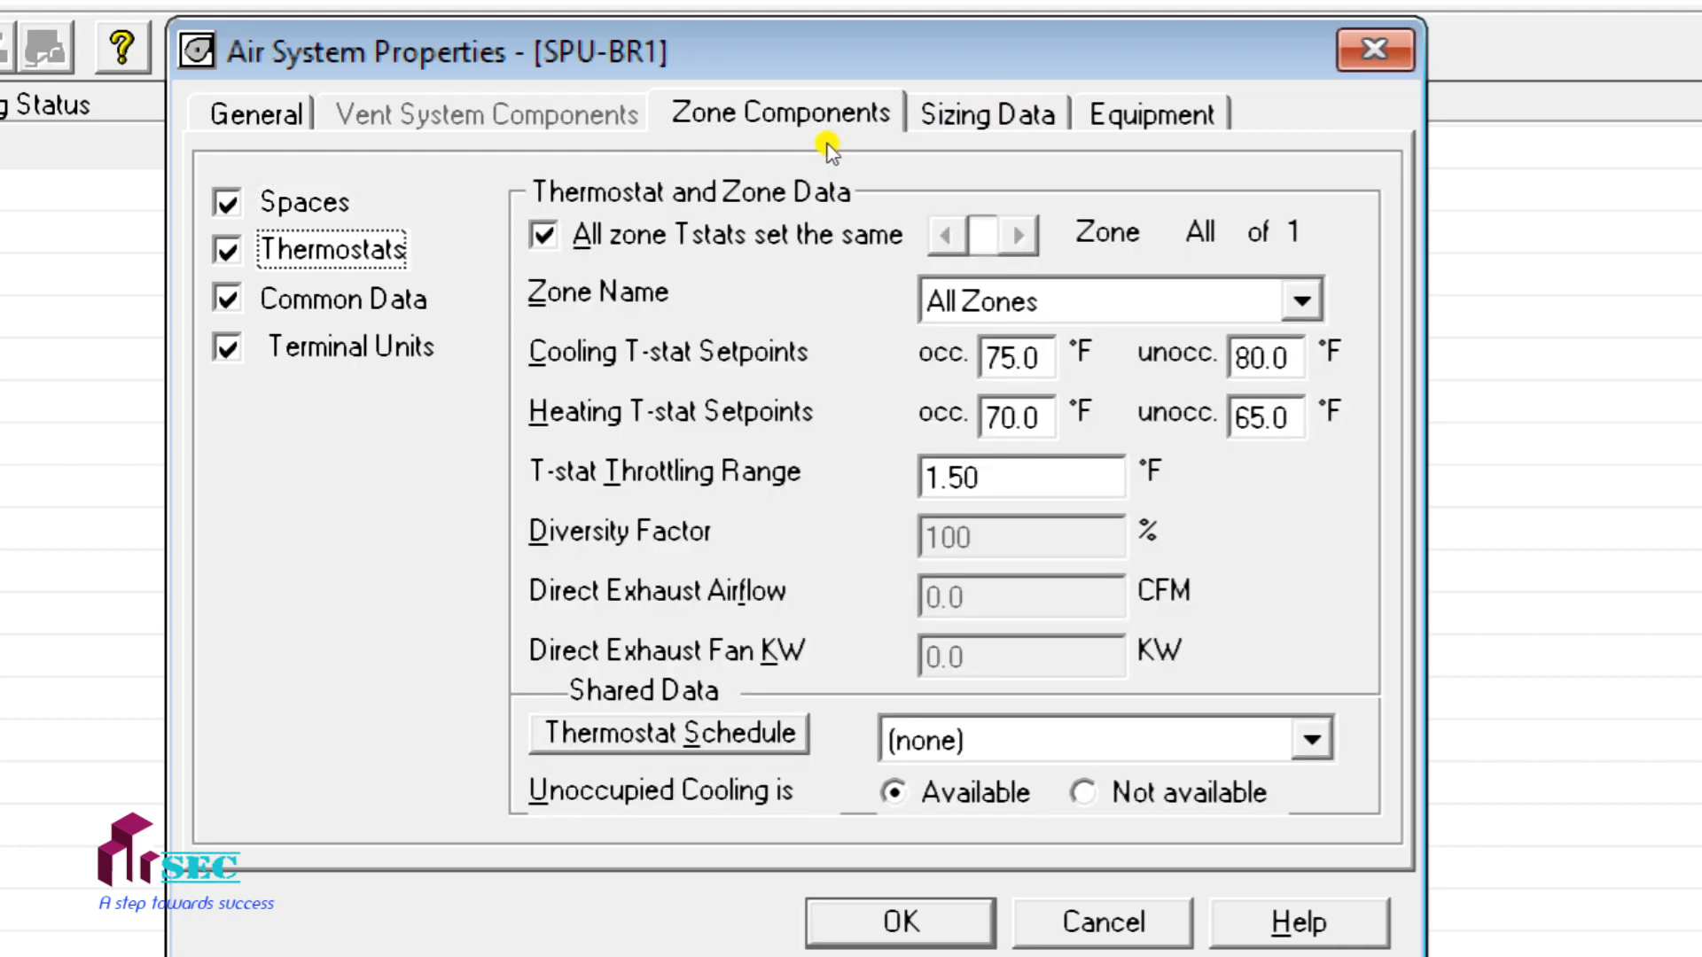
key("Up")
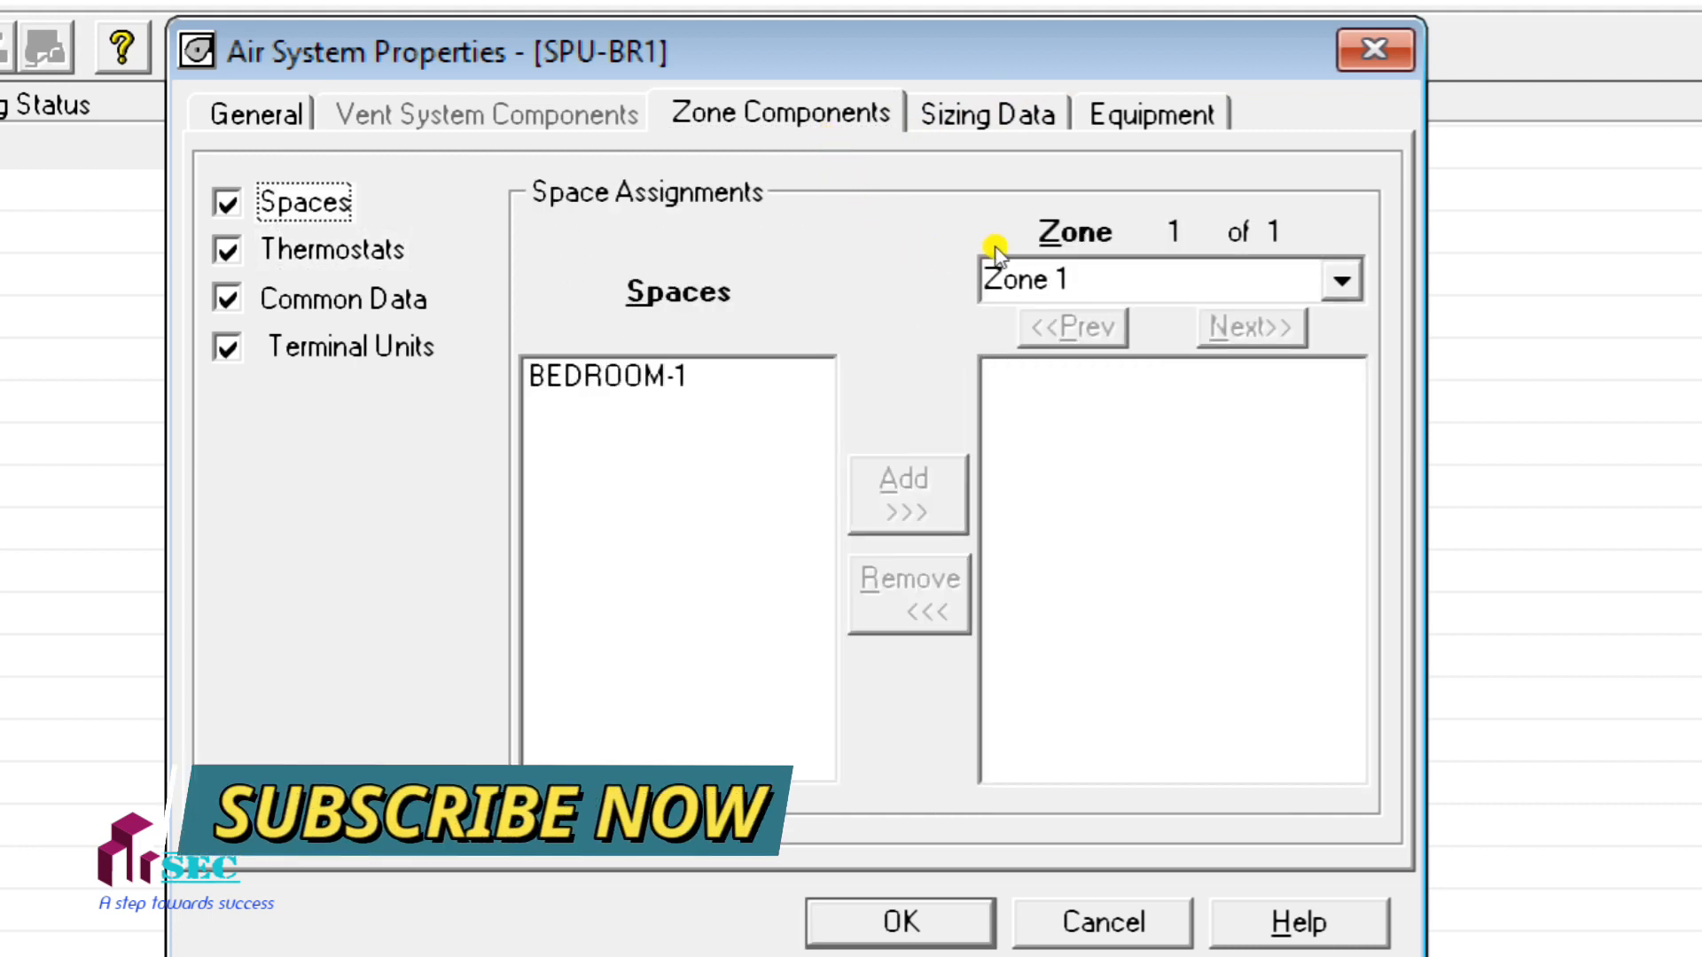
key("Tab")
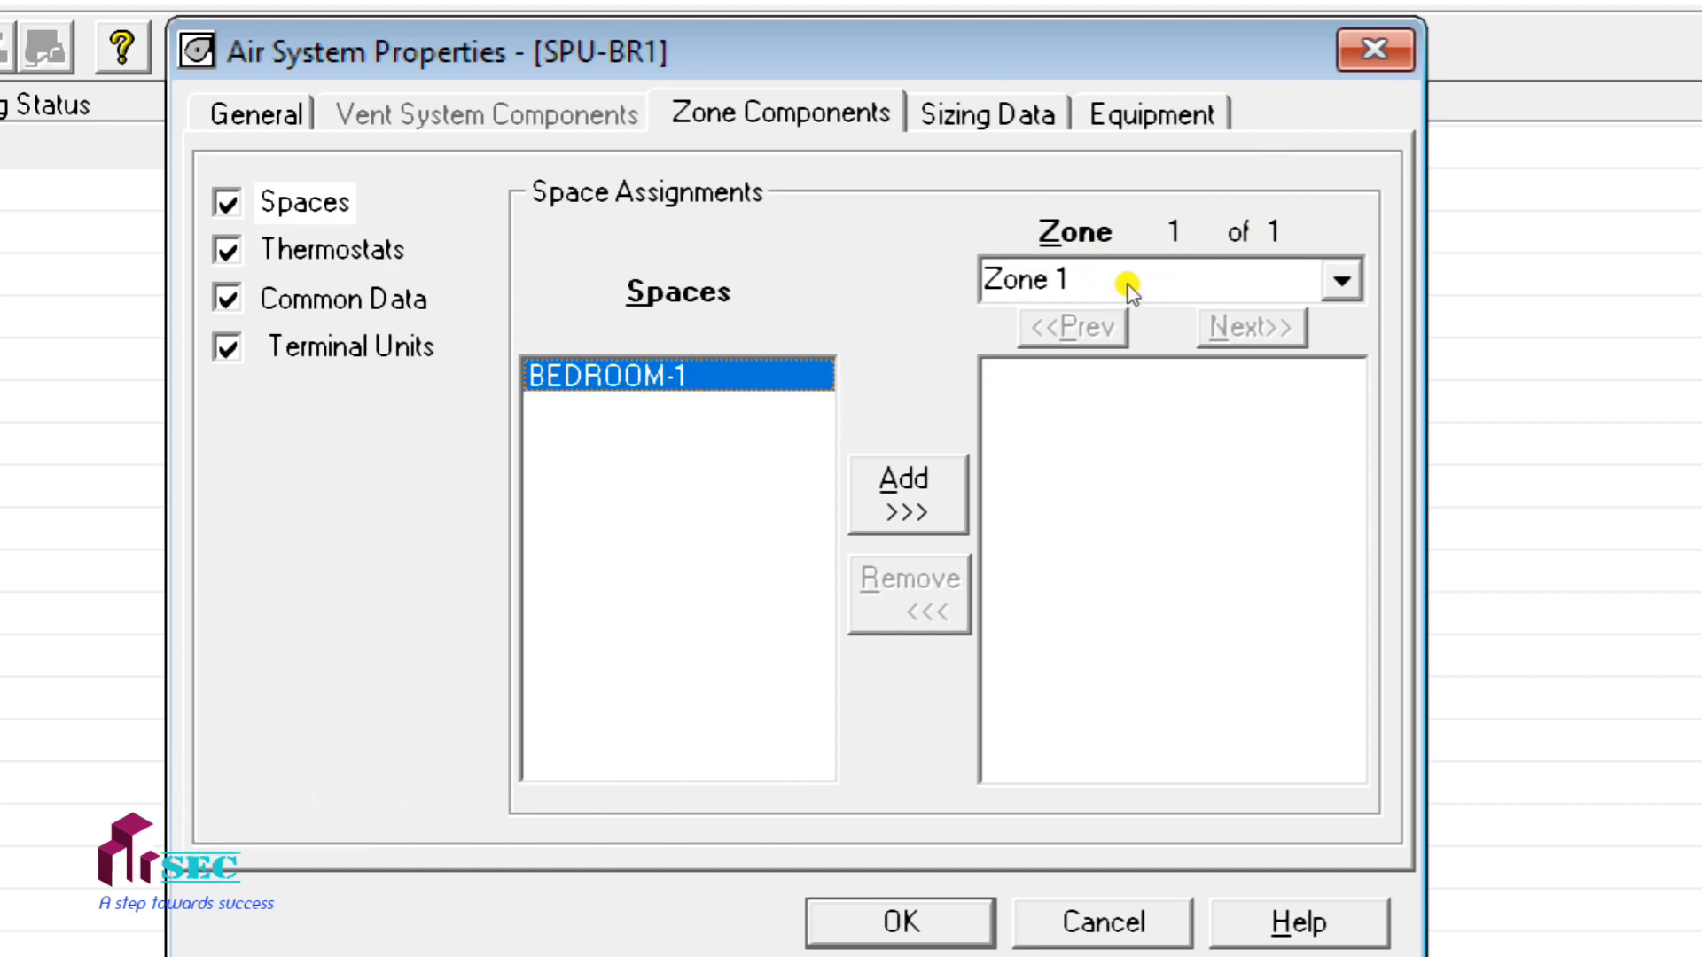
key("alt+a")
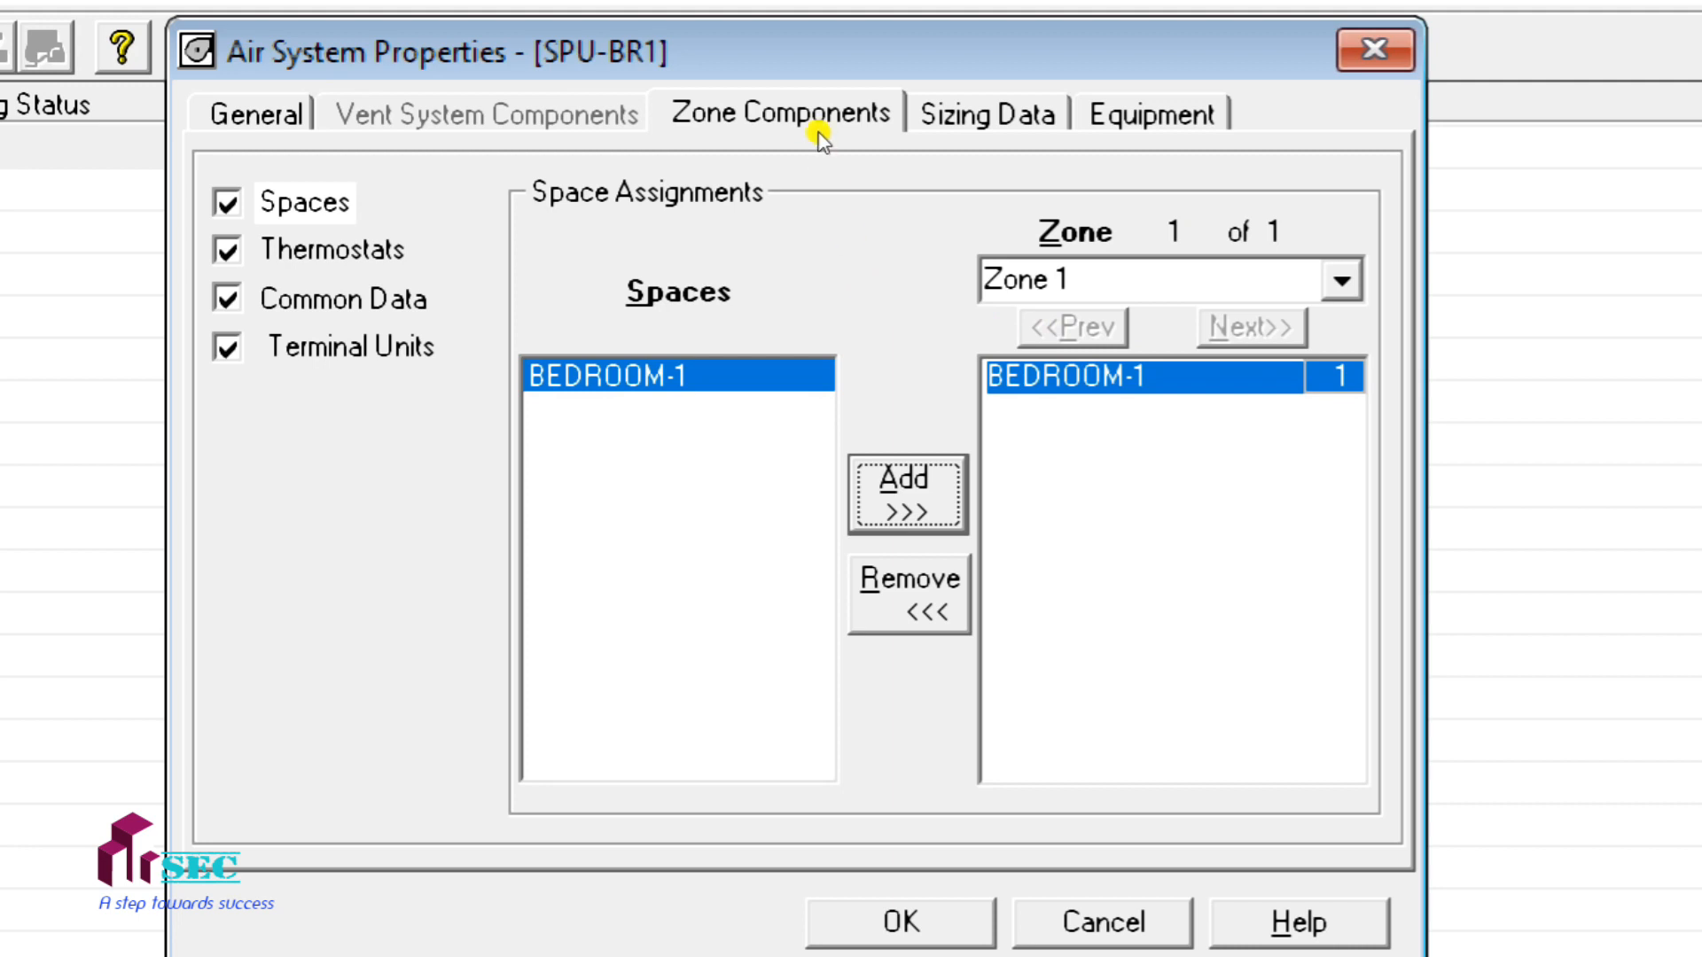
- Assign the TS thermostat schedule to the system's zones
left_click(332, 250)
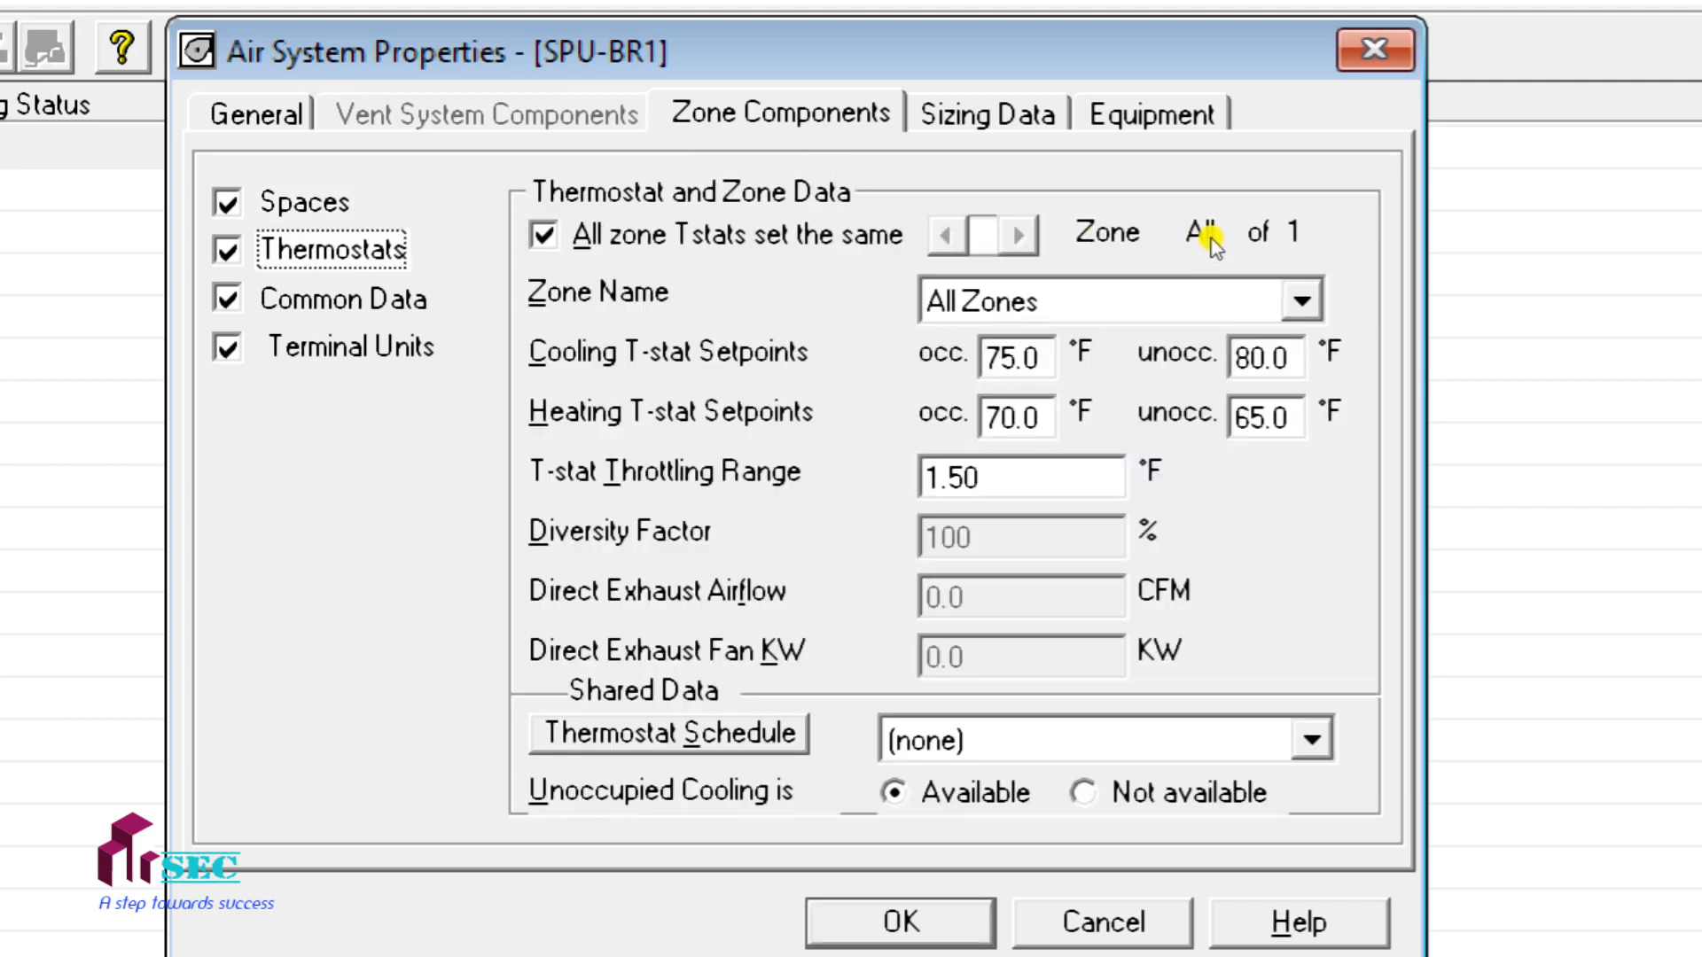
key("Tab")
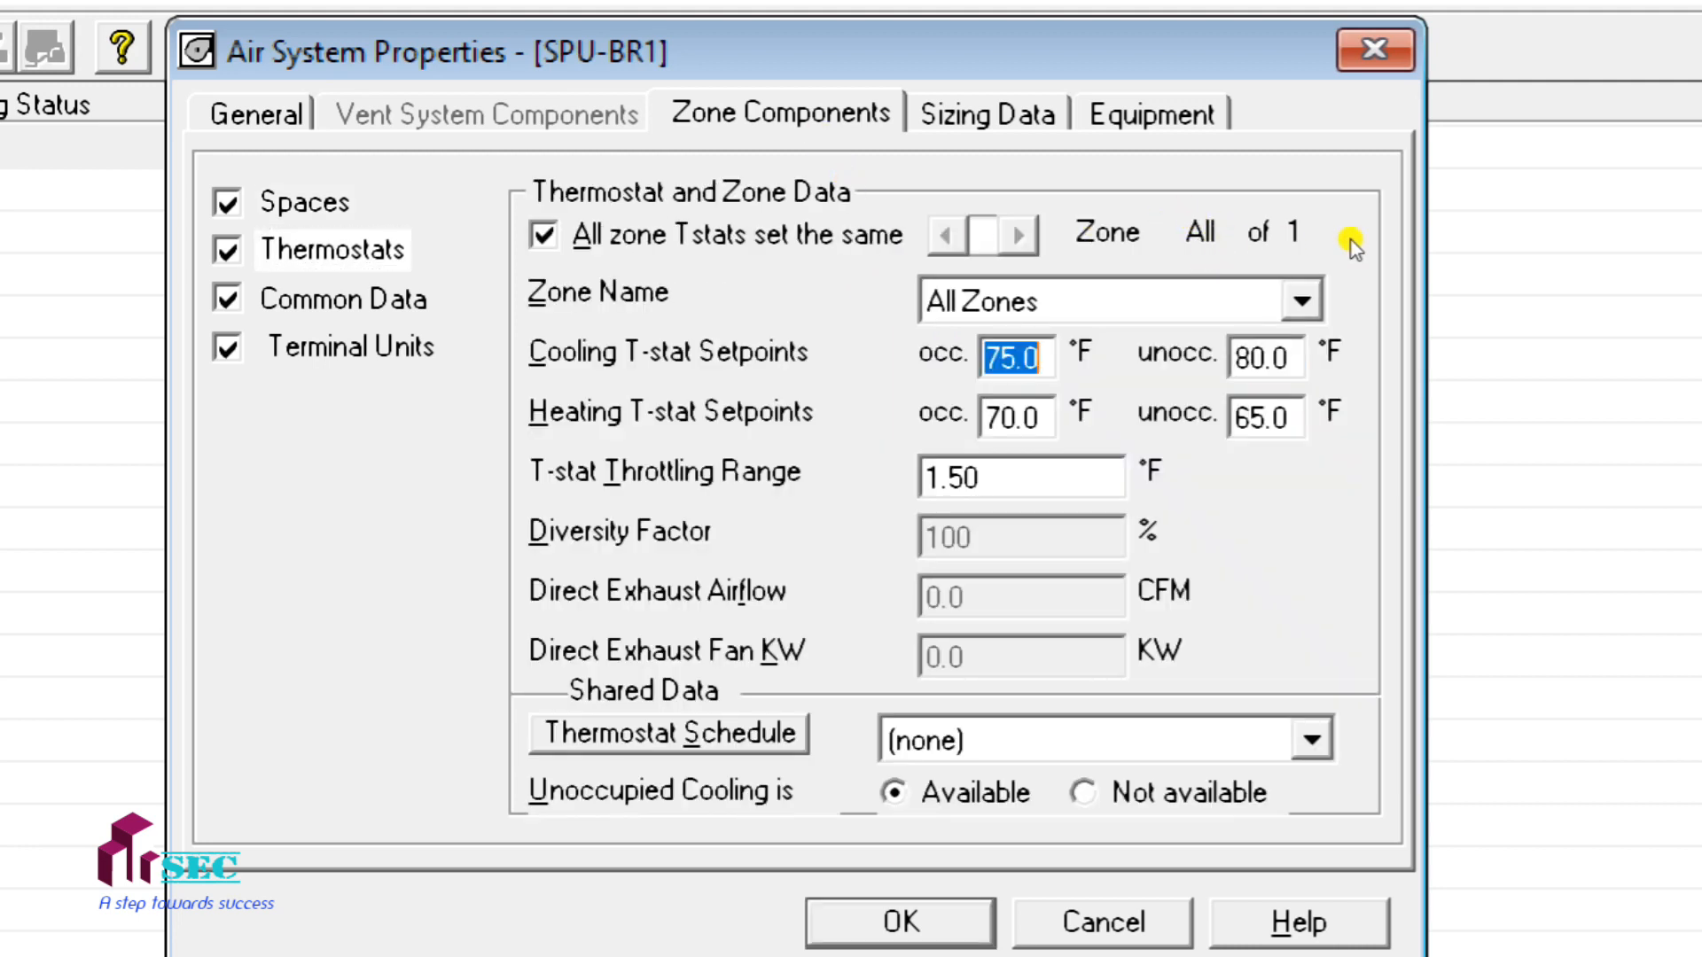
key("Tab")
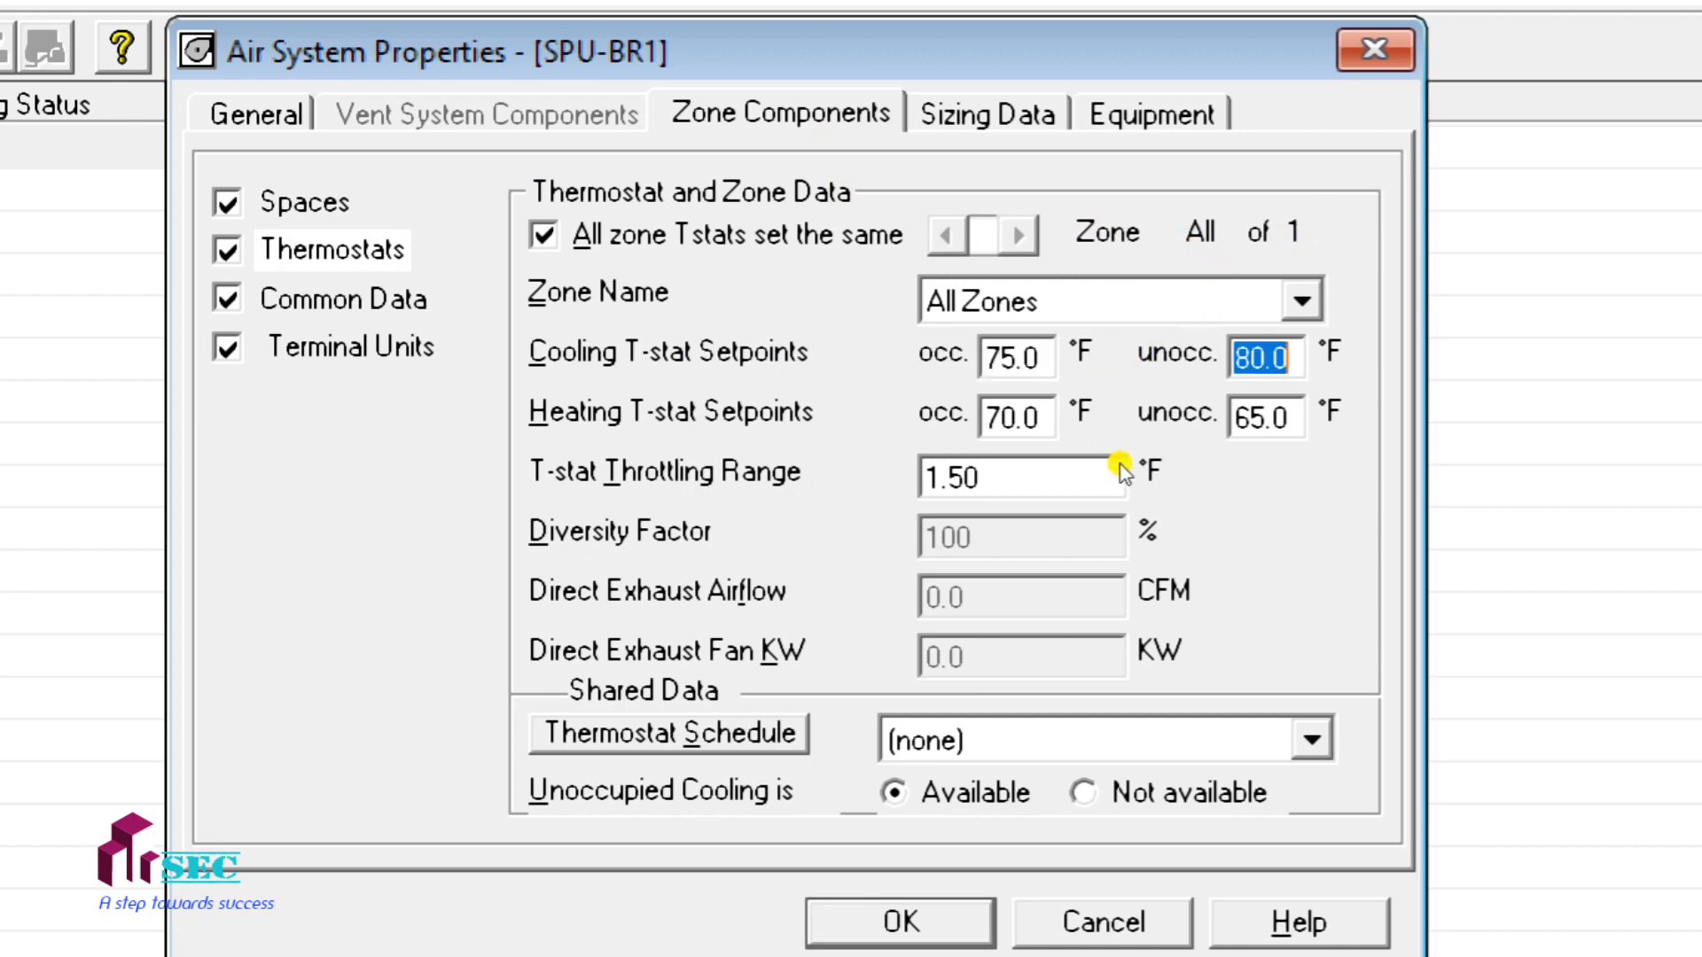
left_click(1312, 739)
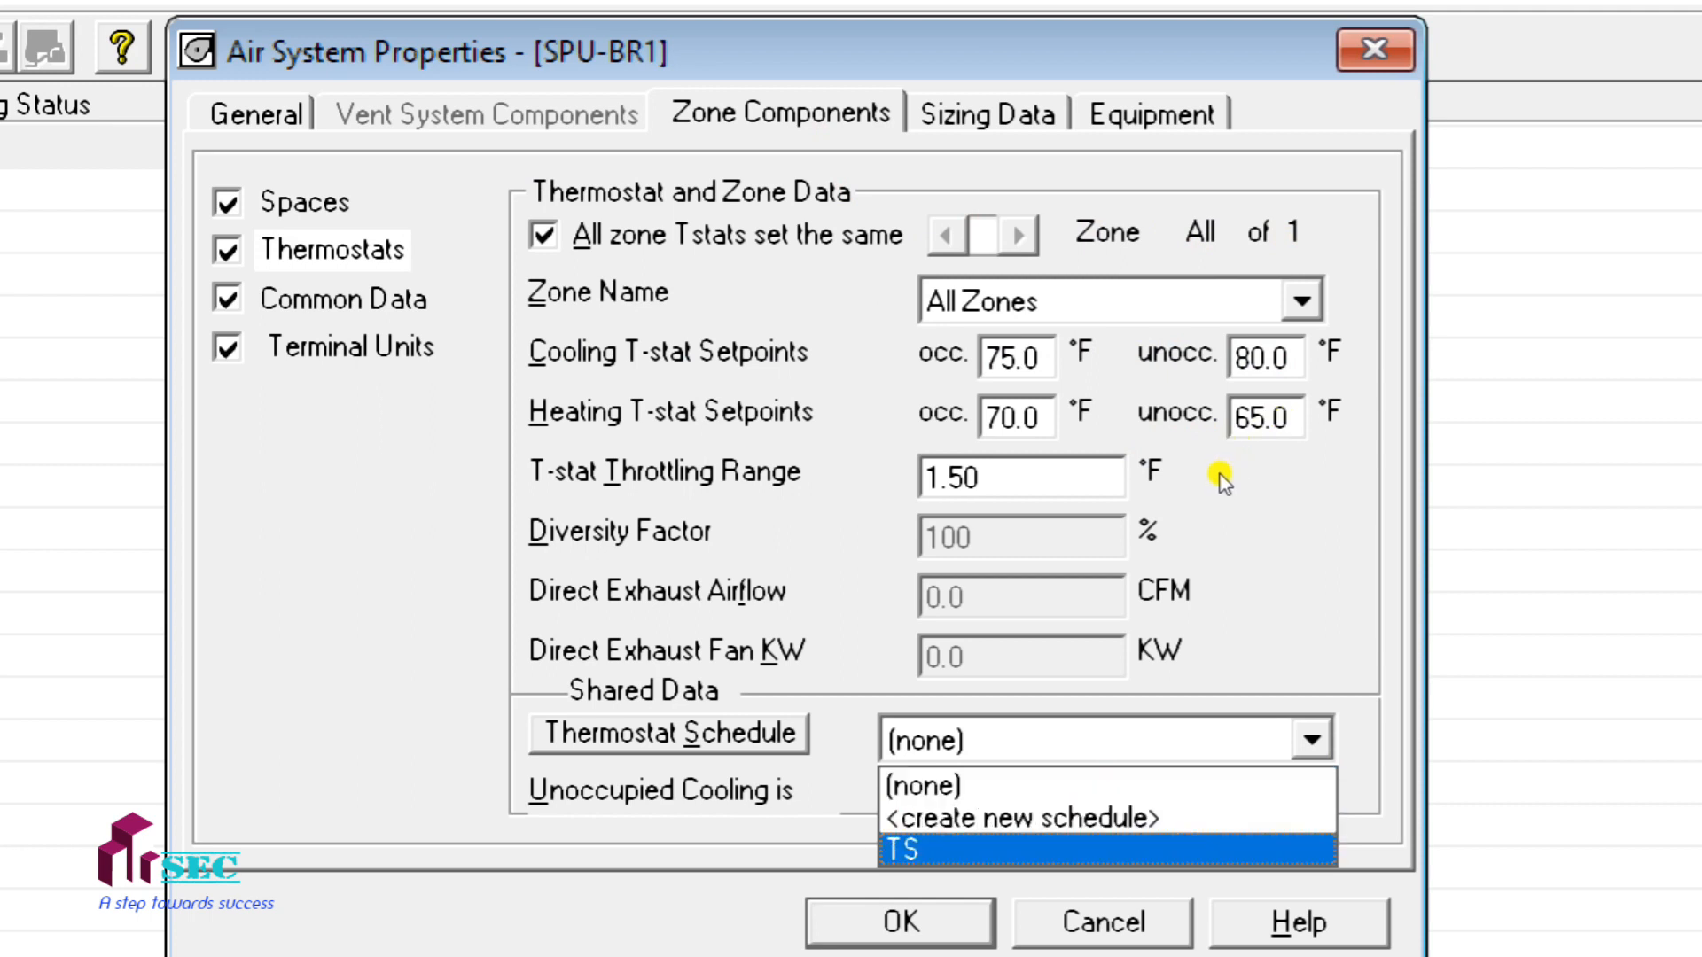
left_click(1196, 849)
- Disable the heating coil in the common terminal unit data, leaving the cooling coil enabled
left_click(344, 300)
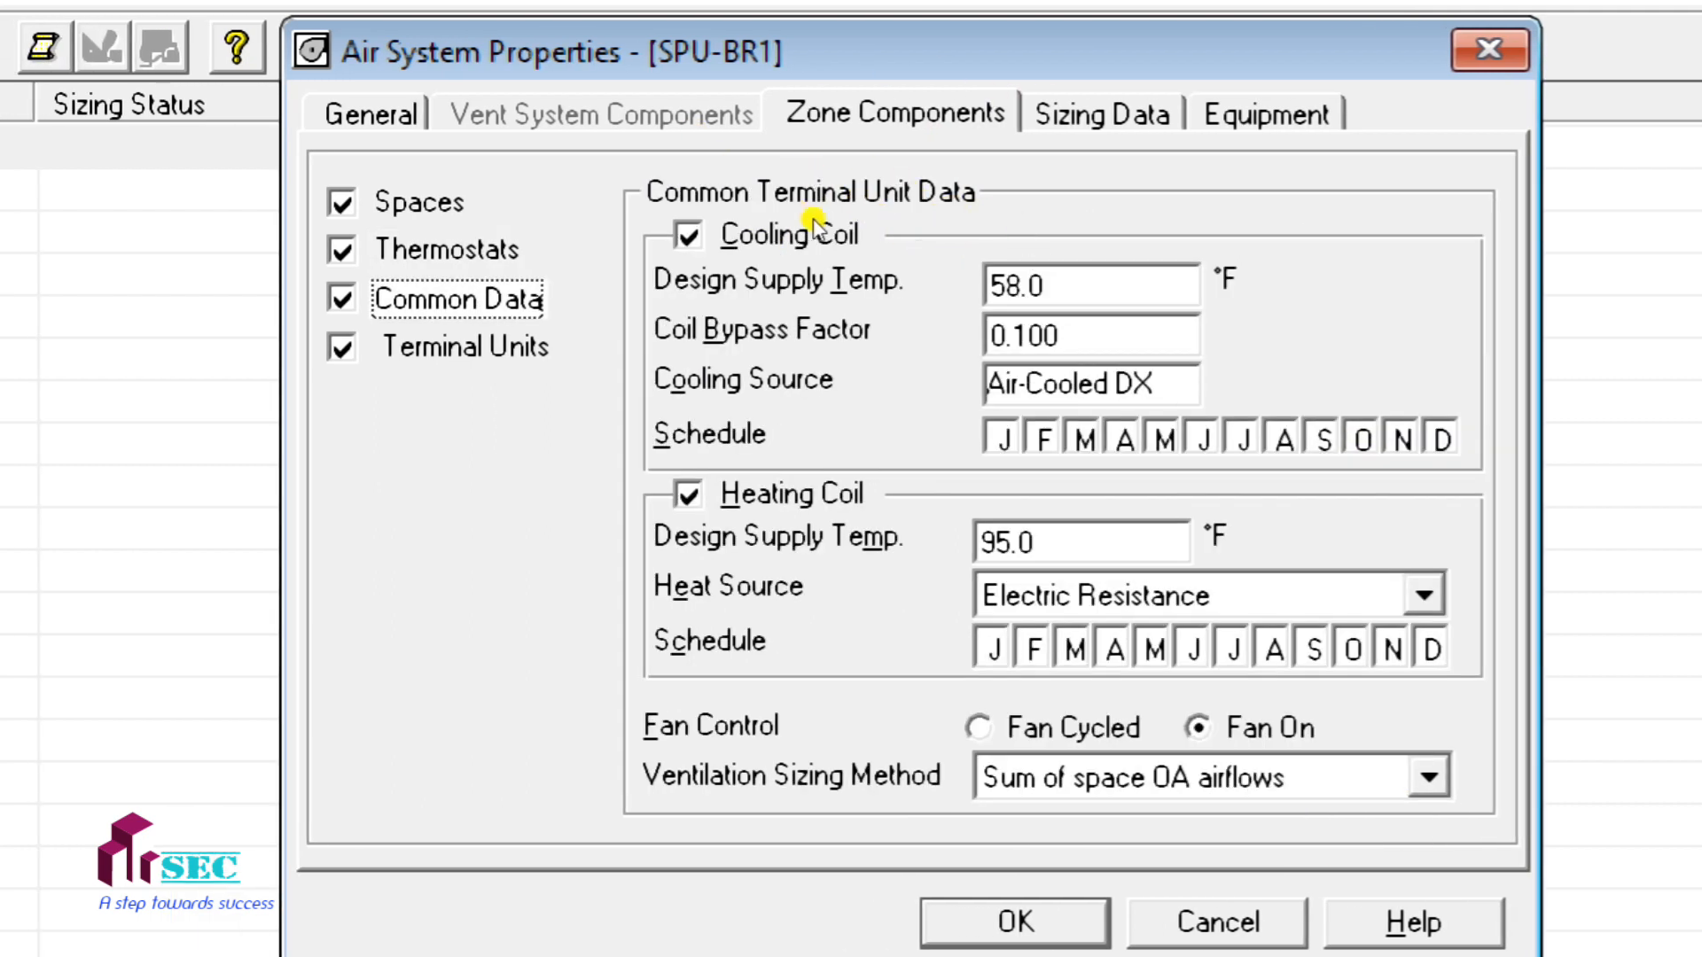
left_click(689, 235)
left_click(688, 236)
key("alt+h")
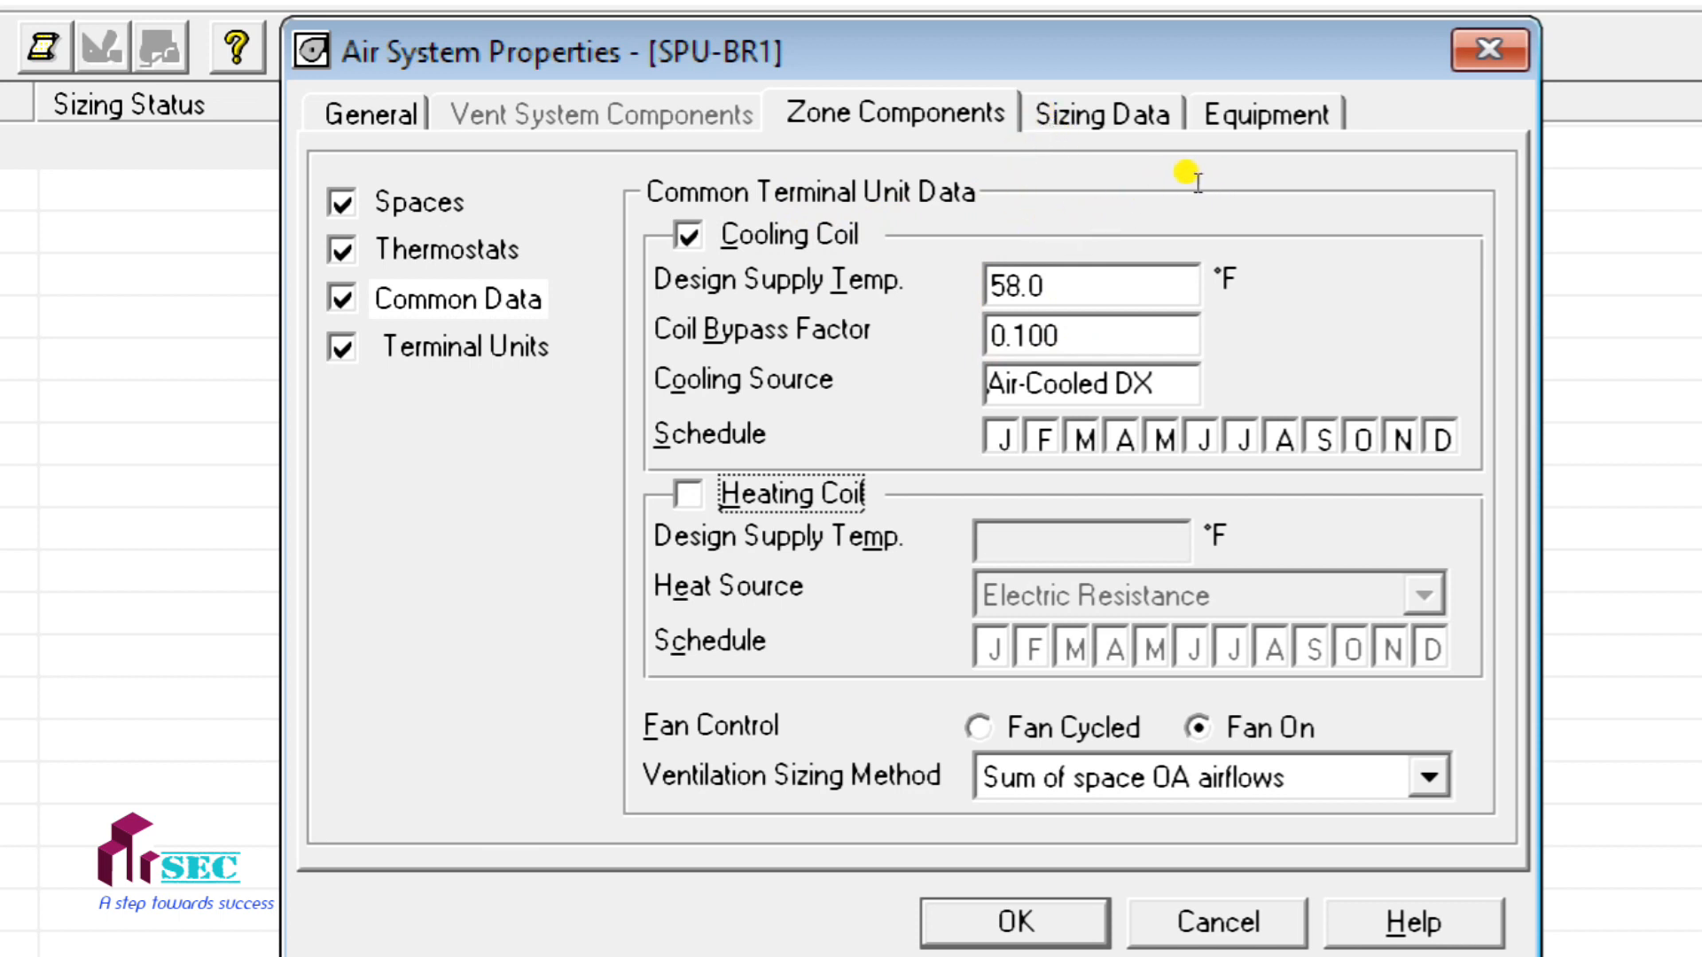
- Set the cooling coil's design supply temperature to 56 °F and its coil bypass factor to 0.12
key("alt+t")
type("56")
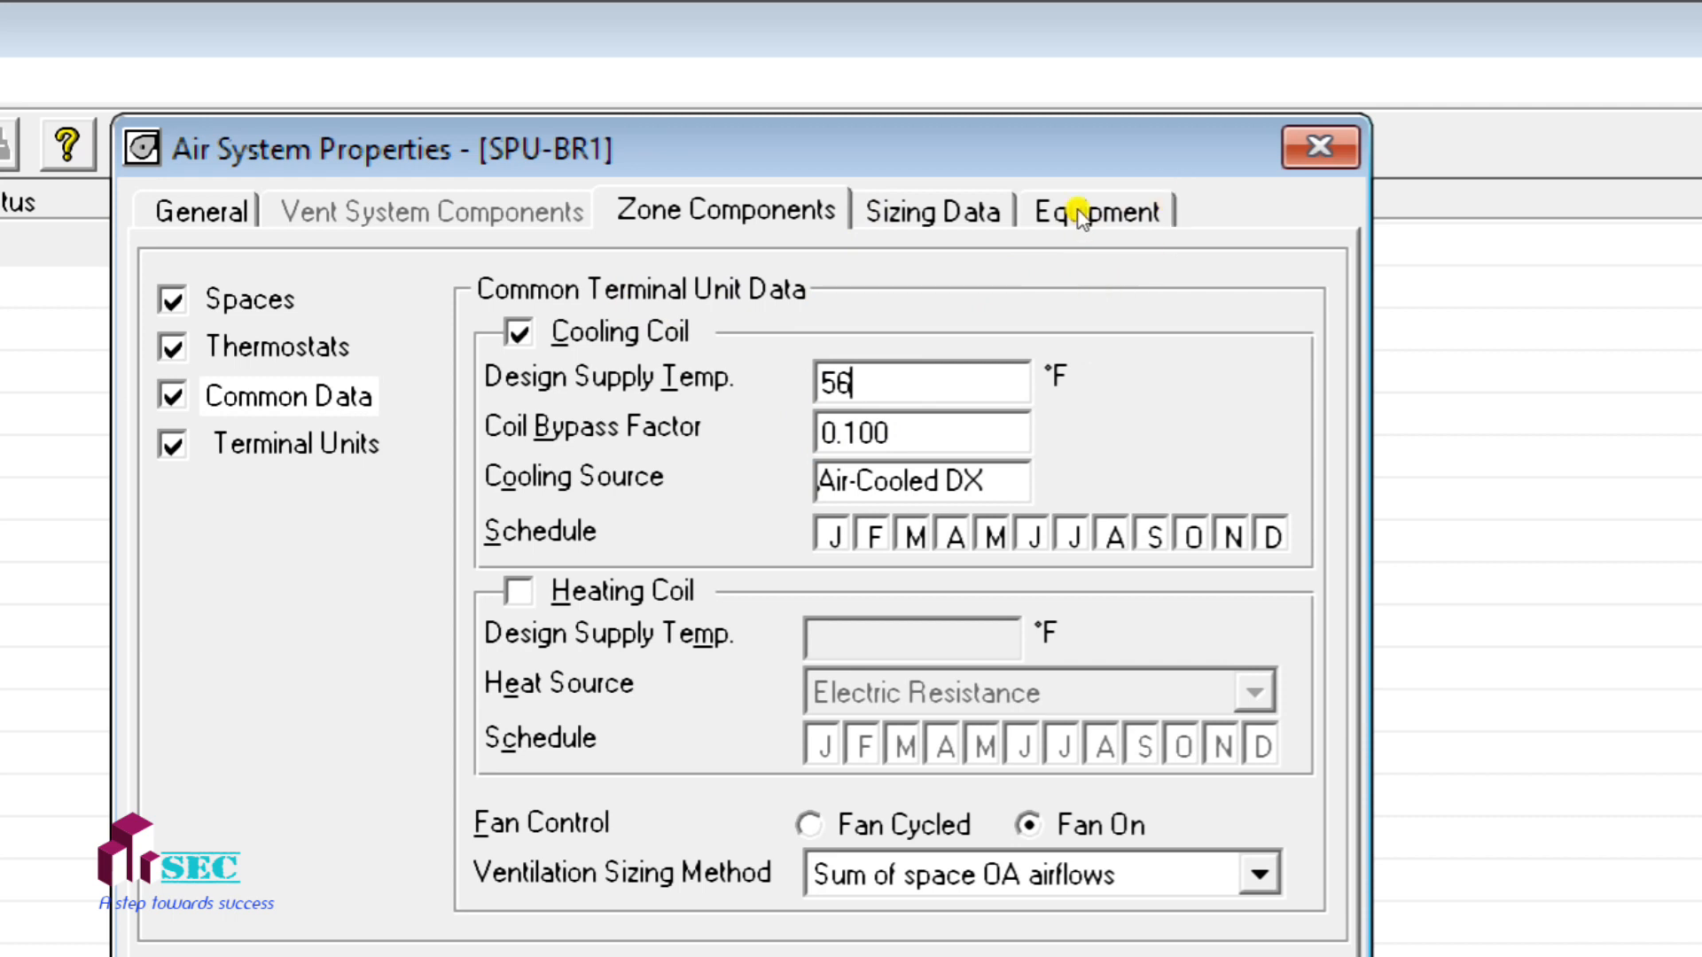
key("Tab")
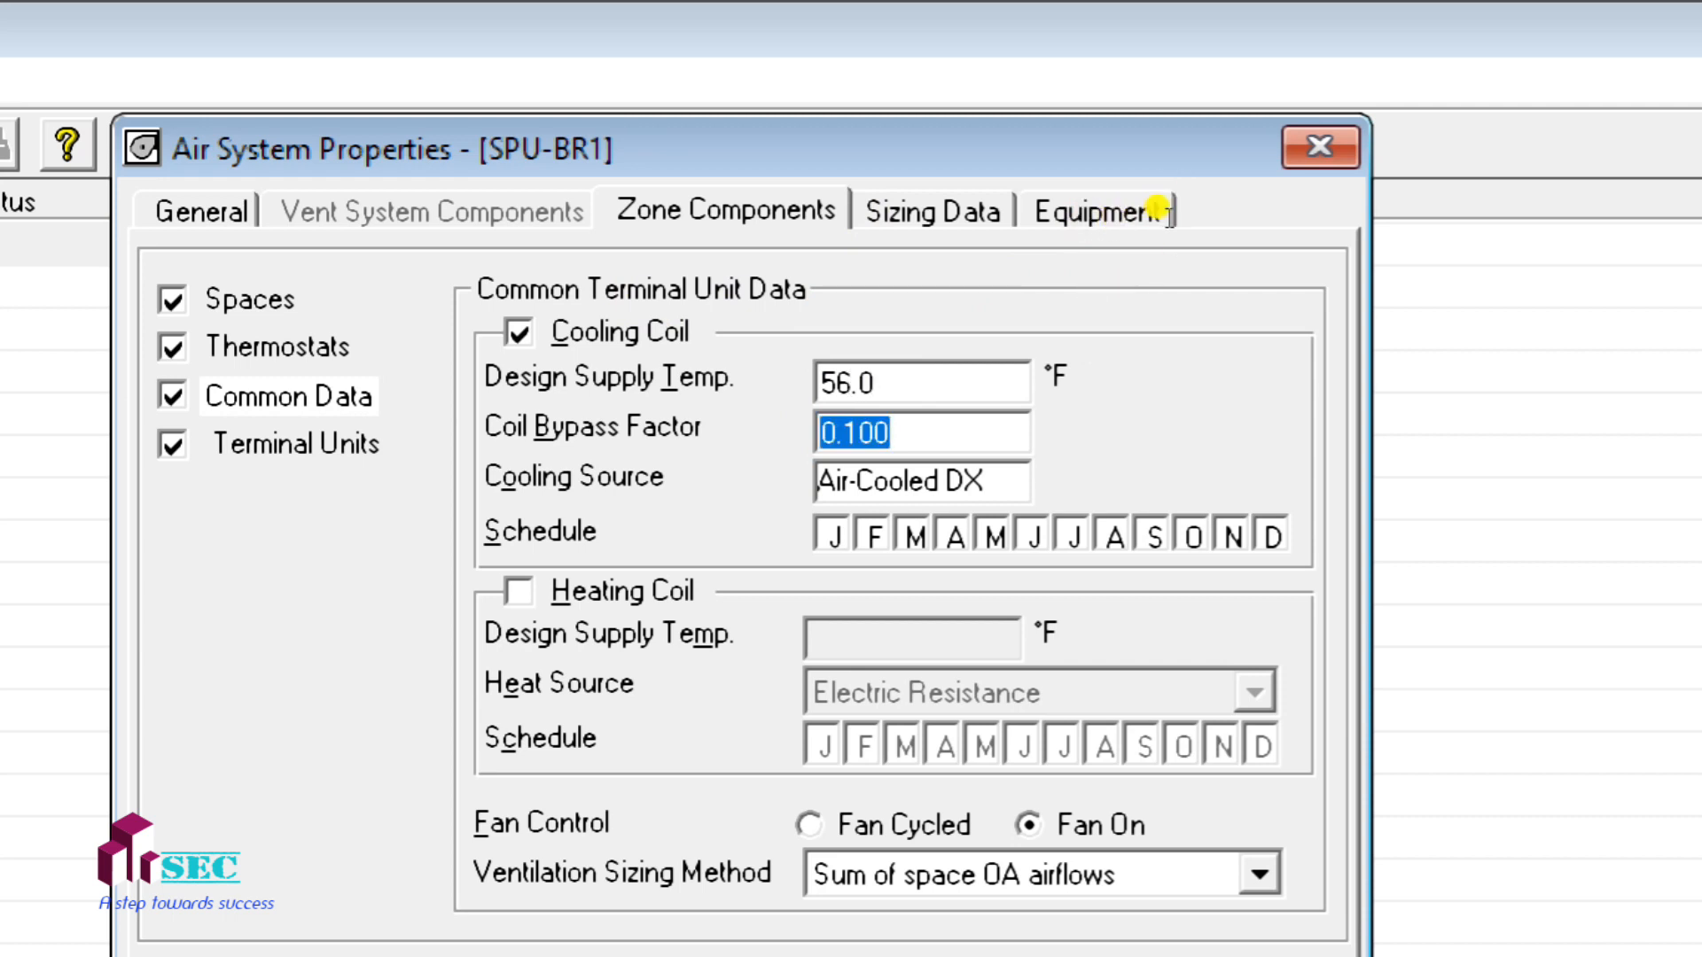
key("Tab")
key("BackSpace")
key("BackSpace")
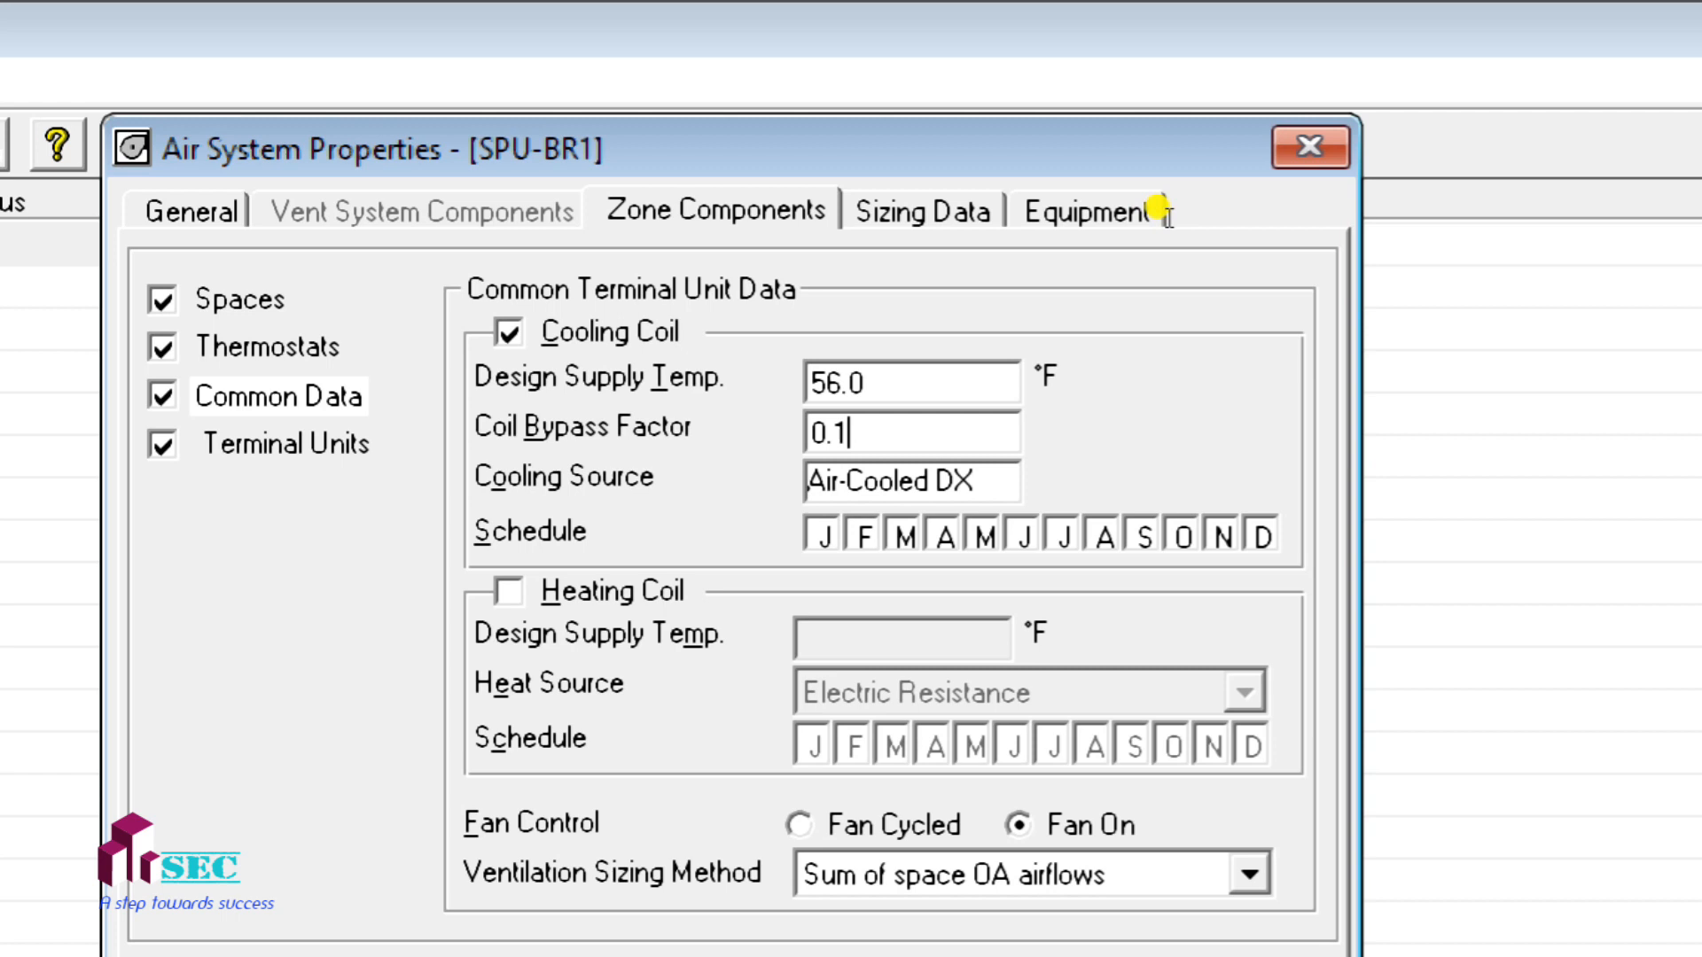
type("2")
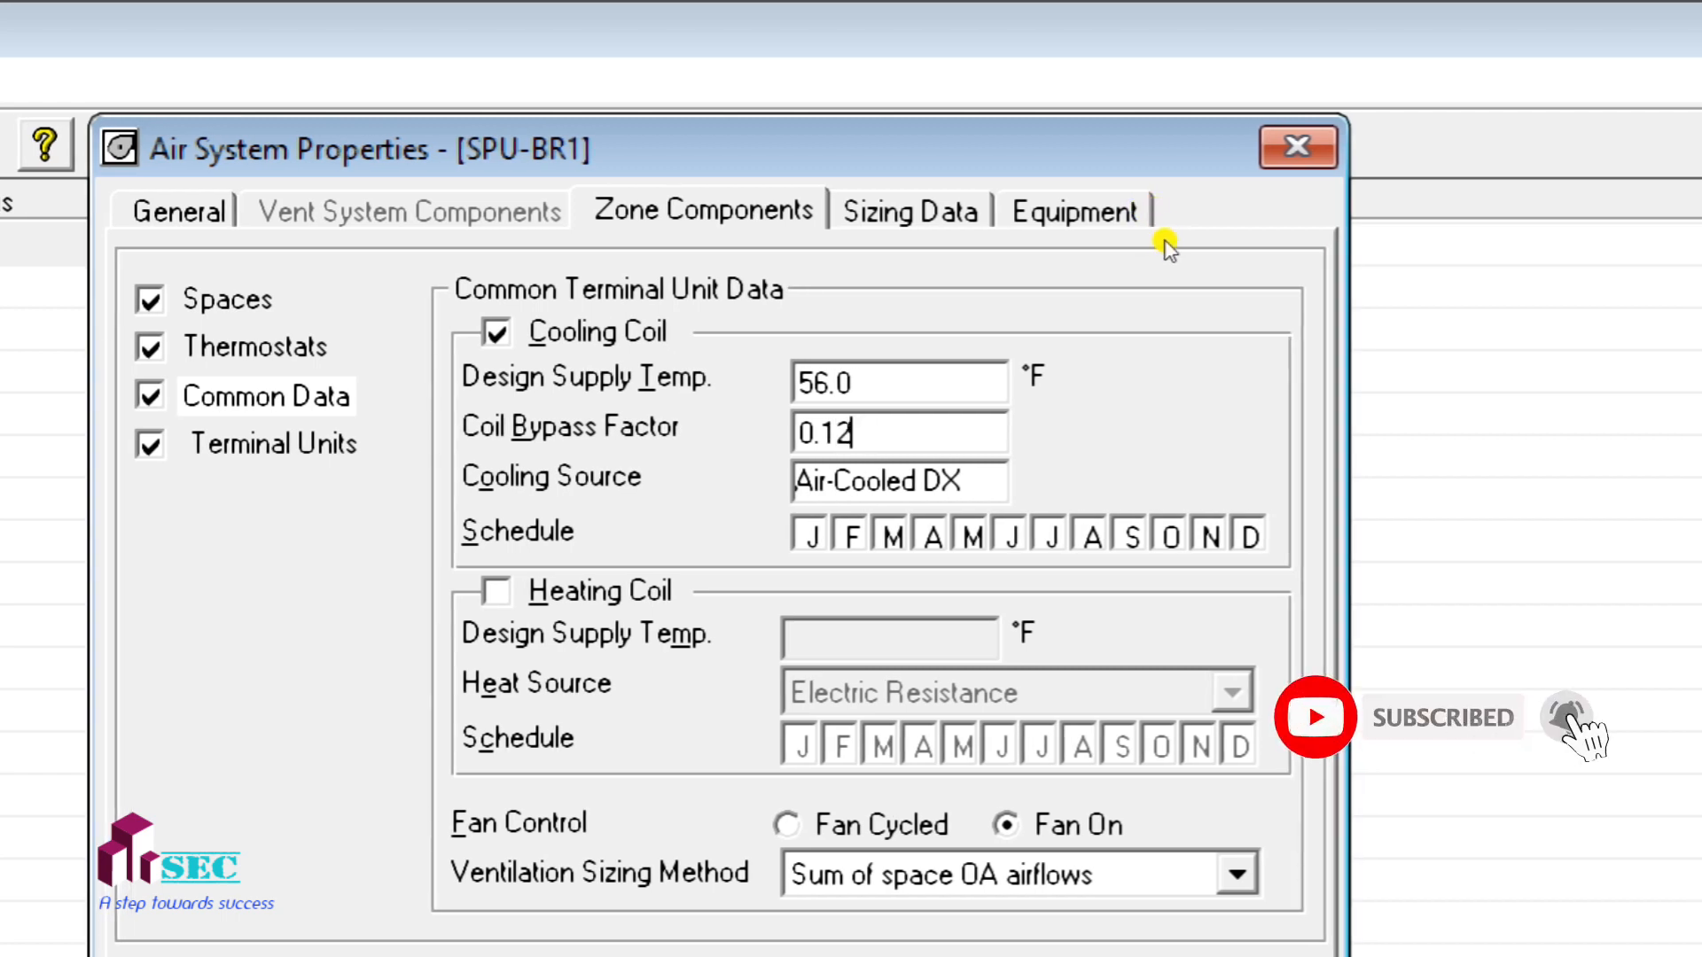
- Review the terminal unit data, common data, and system and zone sizing settings of the air system
key("Down")
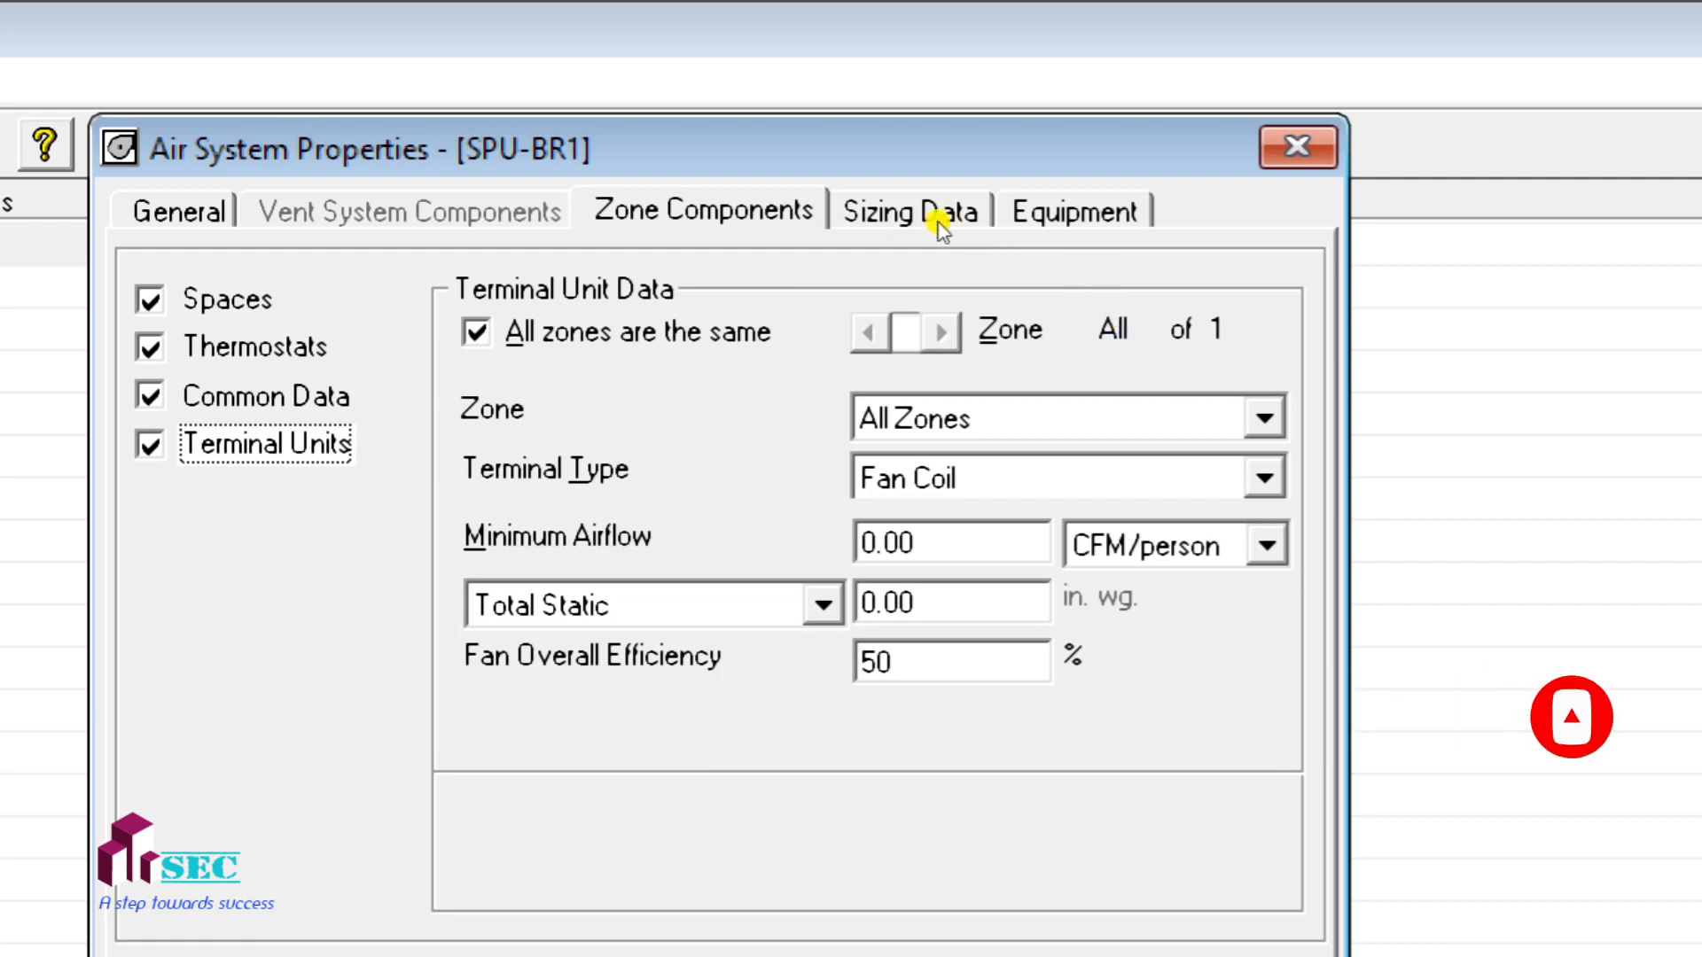
key("Up")
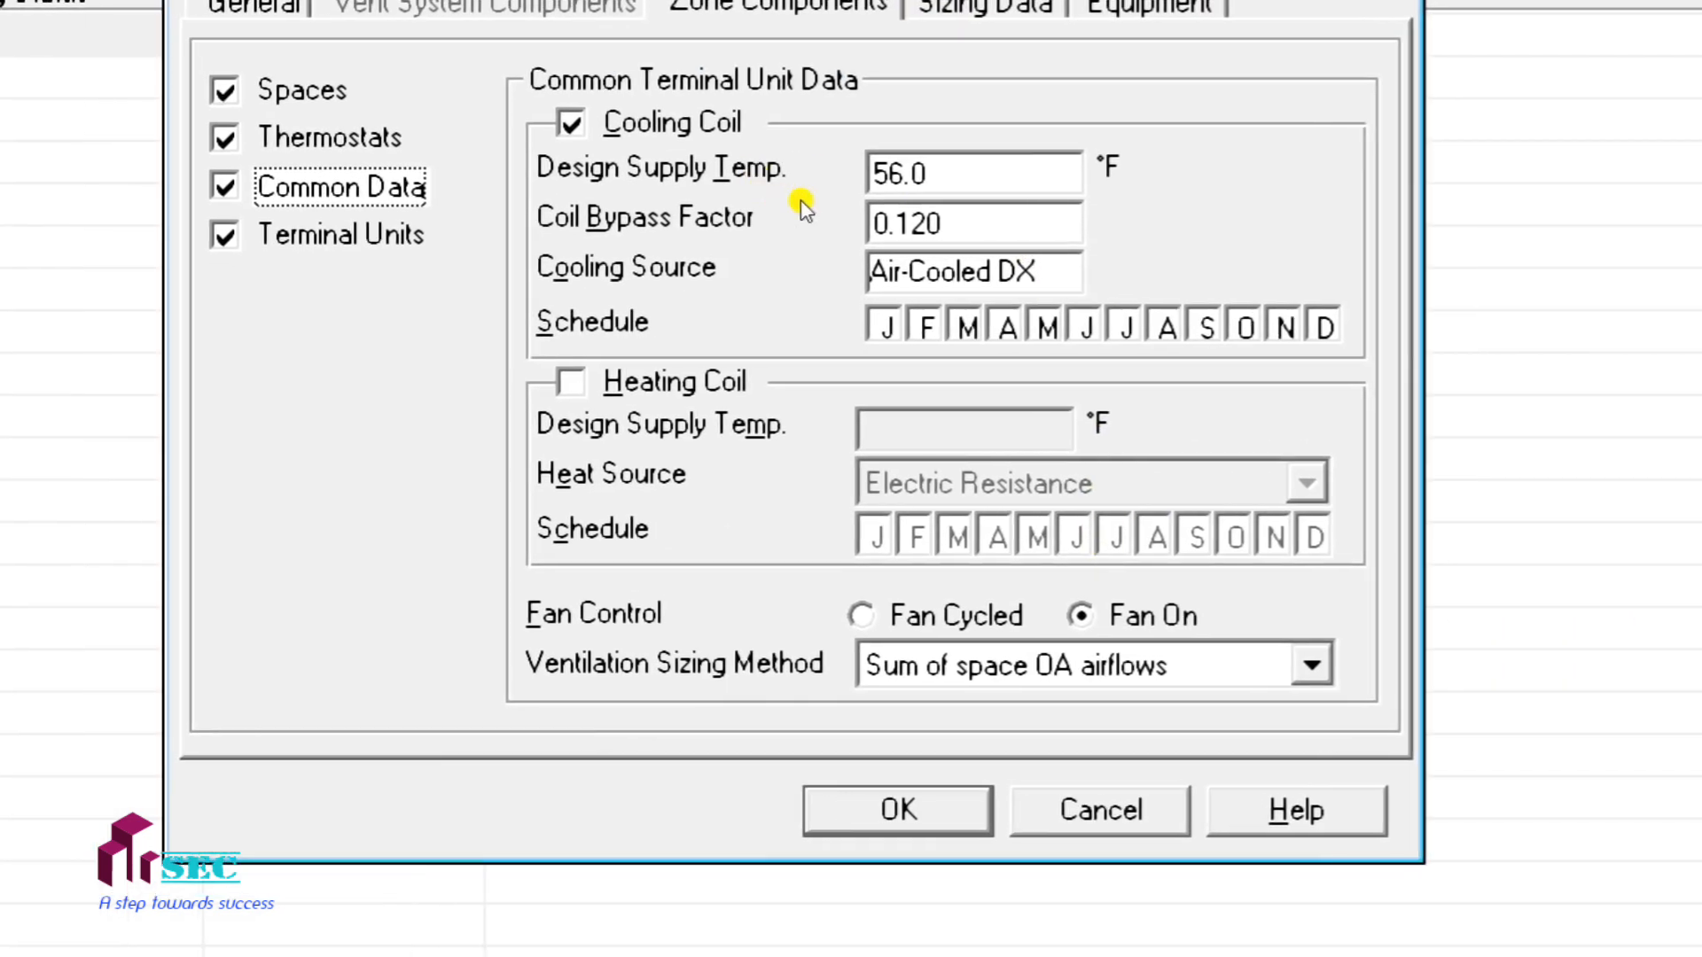
key("Down")
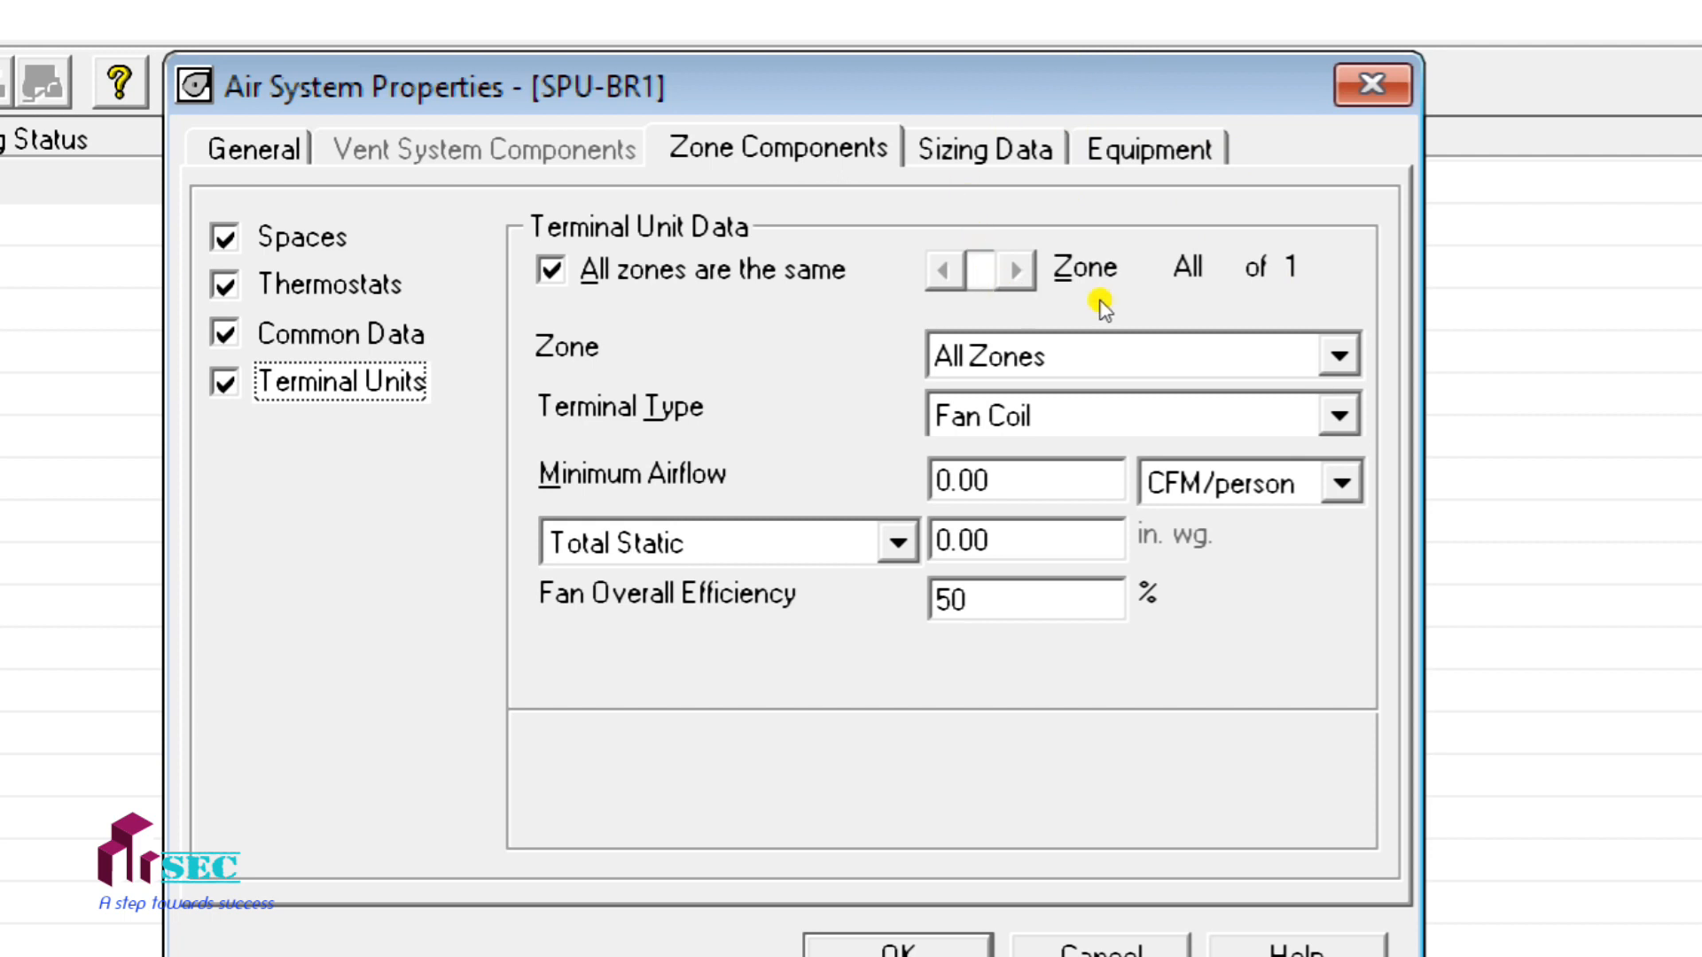
key("ctrl+Tab")
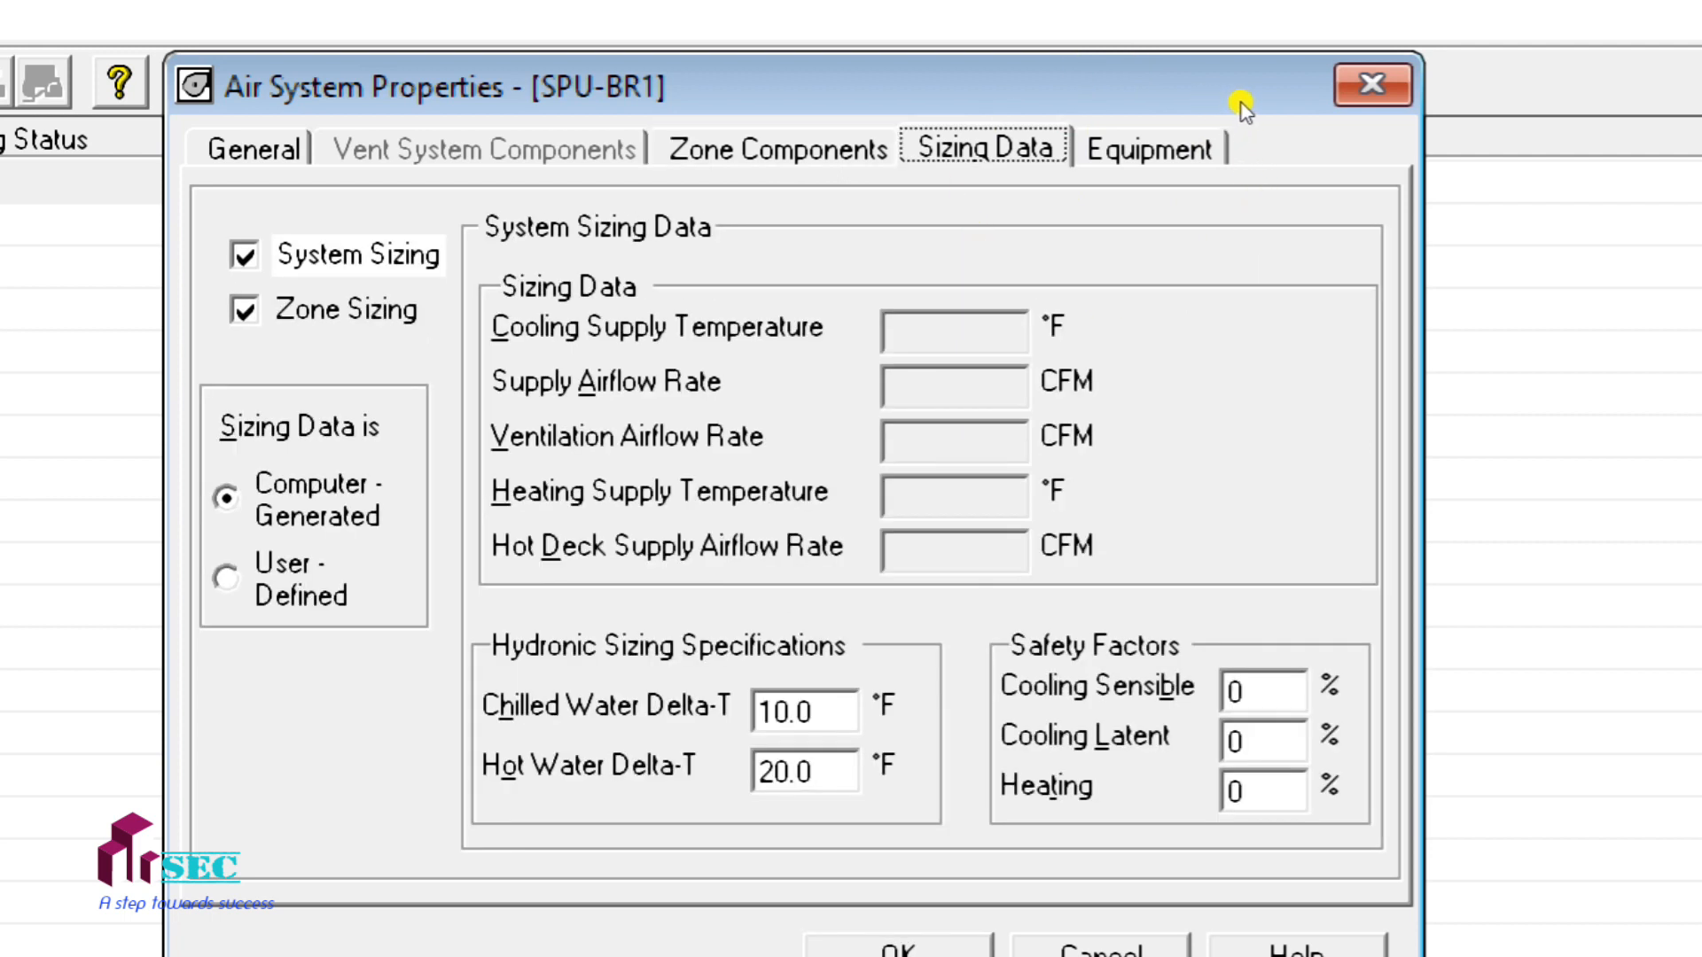
key("ctrl+shift+Tab")
key("ctrl+Tab")
key("Tab")
key("Tab")
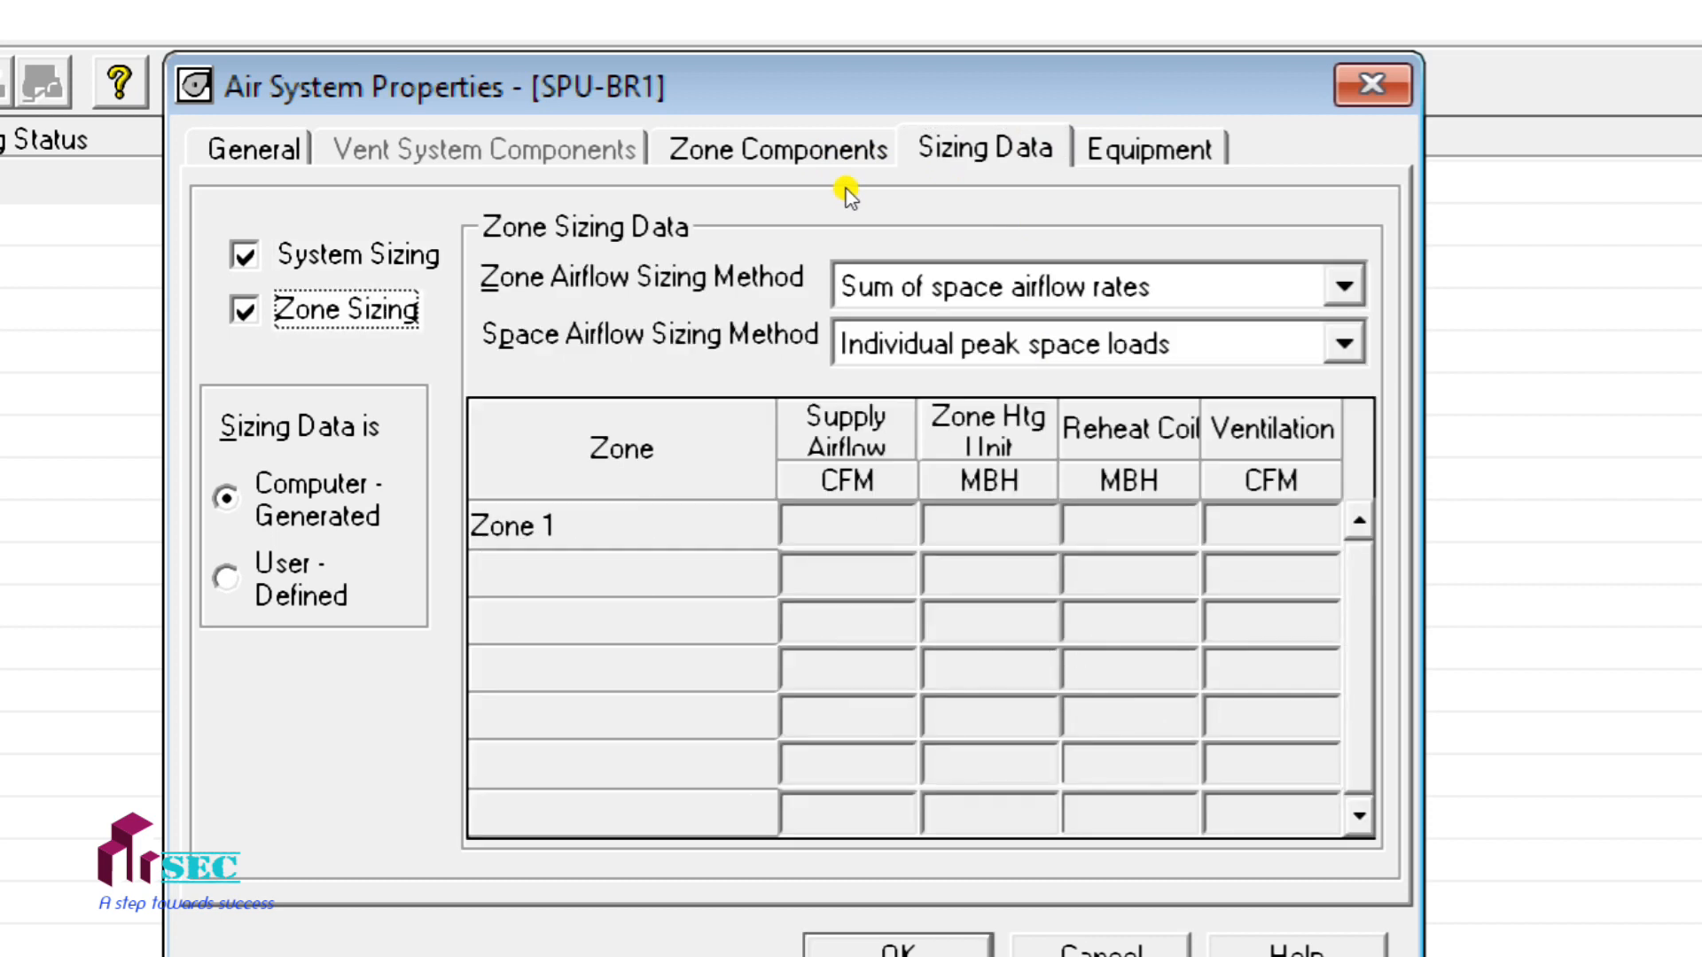
key("shift+Tab")
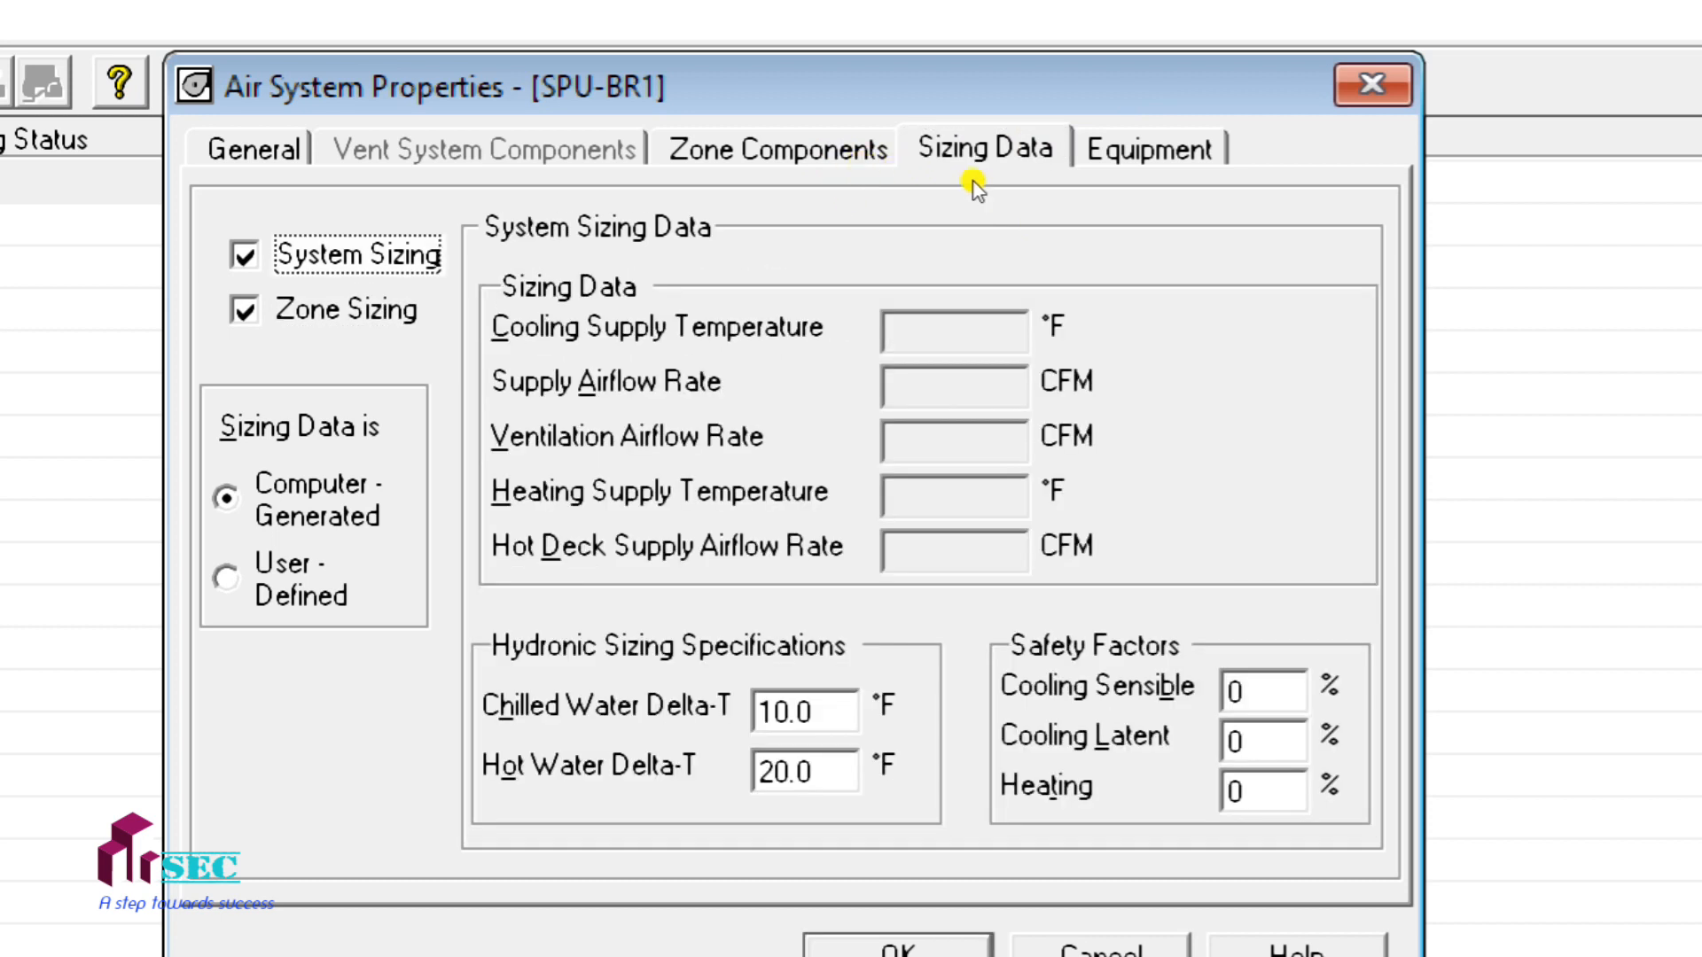
- Set the safety factors to 10% cooling sensible and 5% cooling latent, and save the air system
left_click(1263, 691)
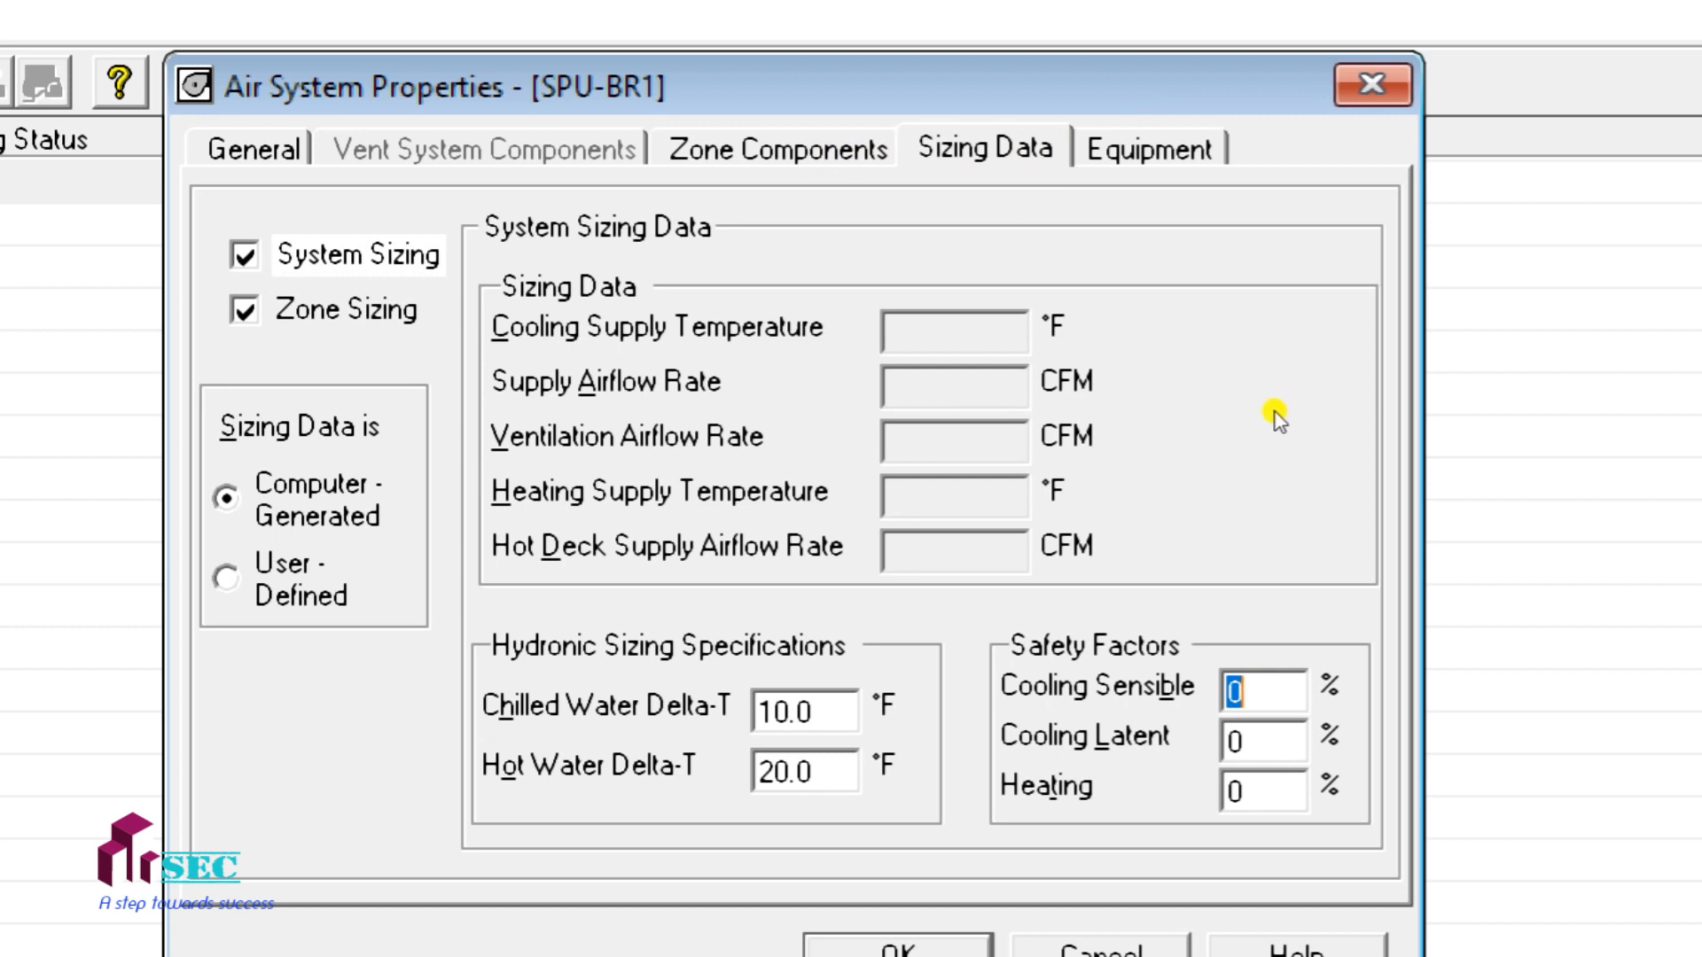
type("10")
key("Tab")
type("5")
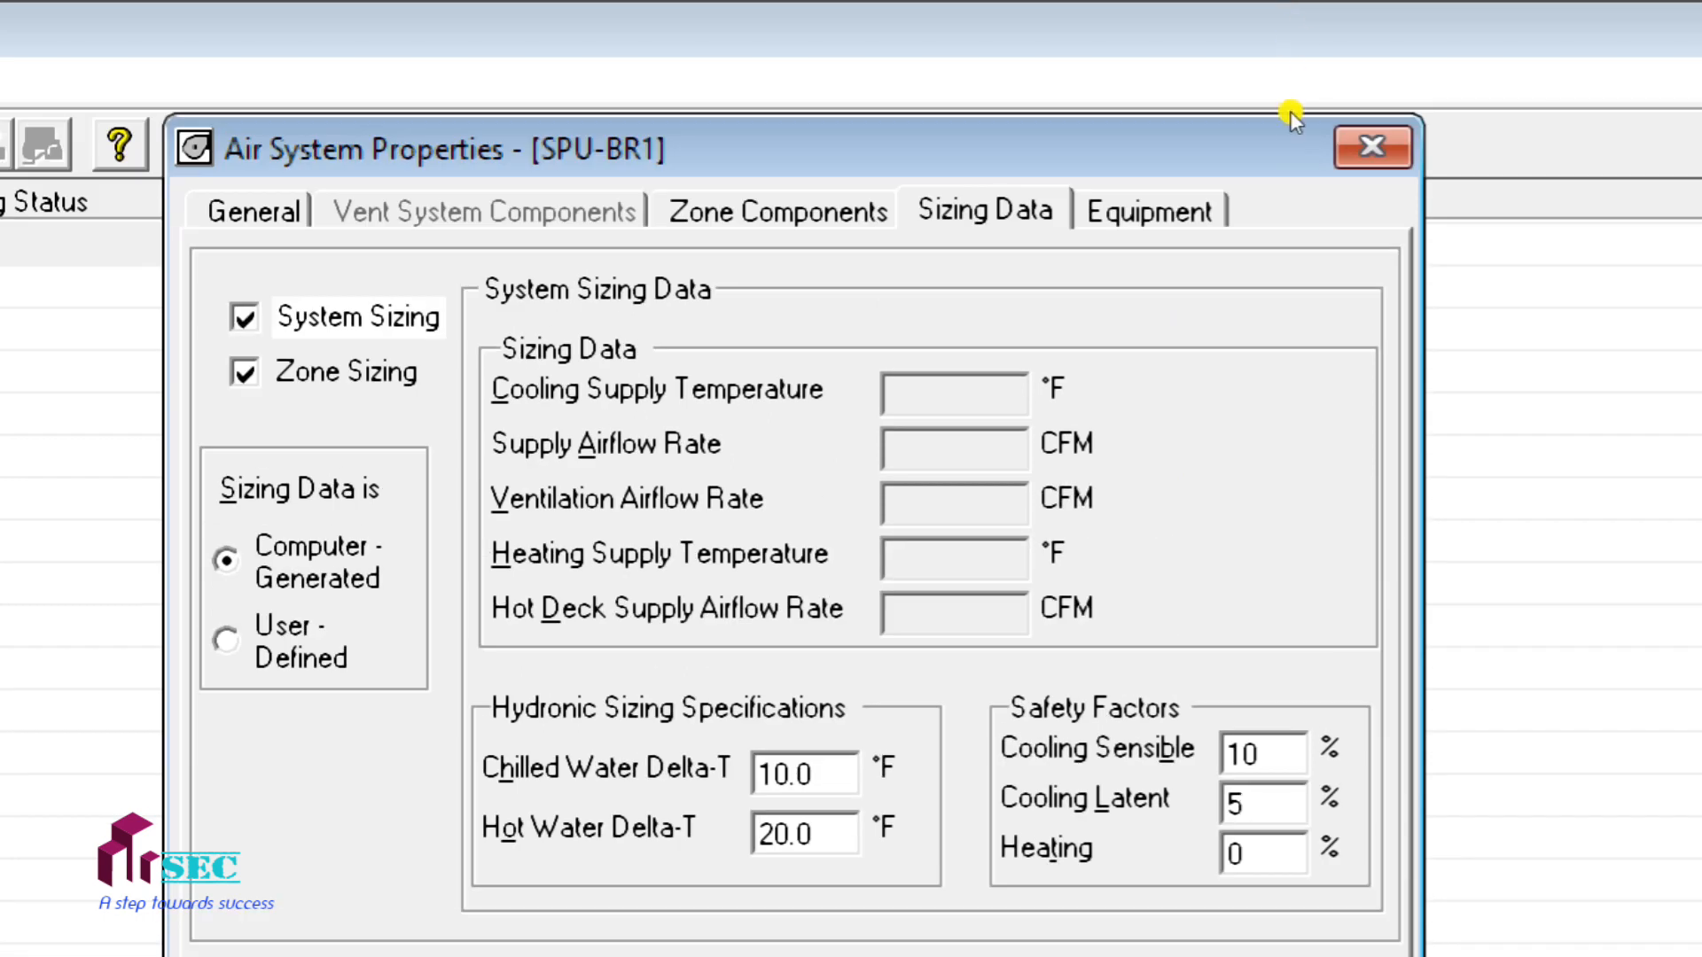
key("ctrl+Tab")
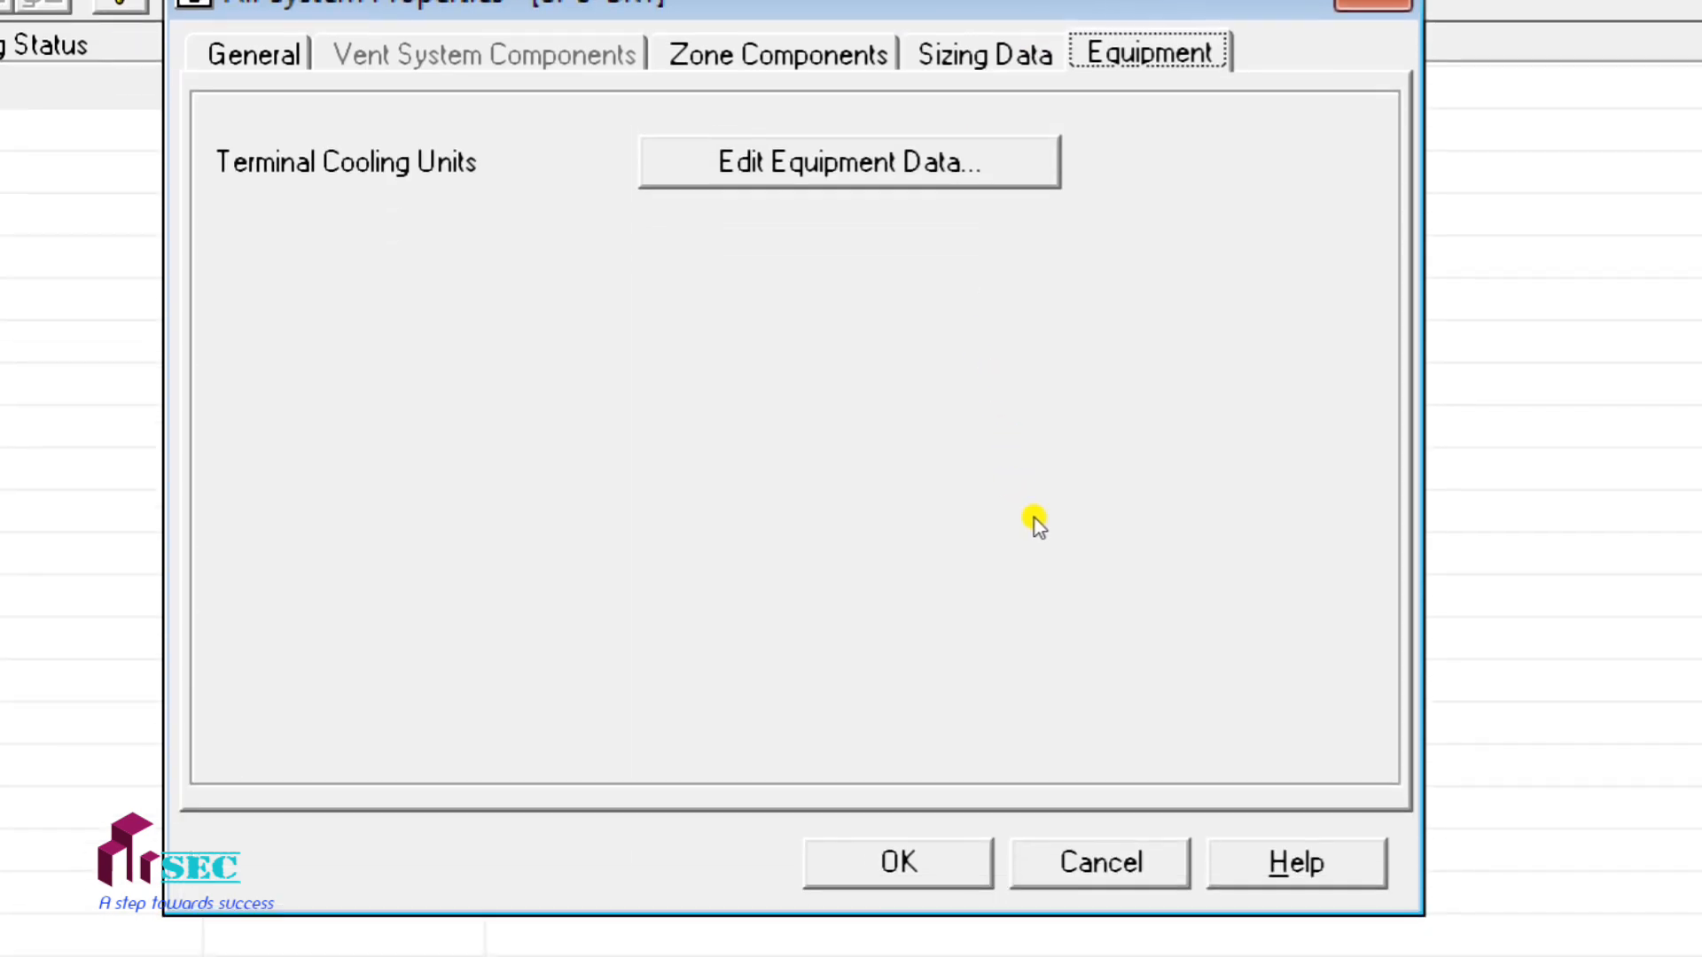
key("Tab")
key("Return")
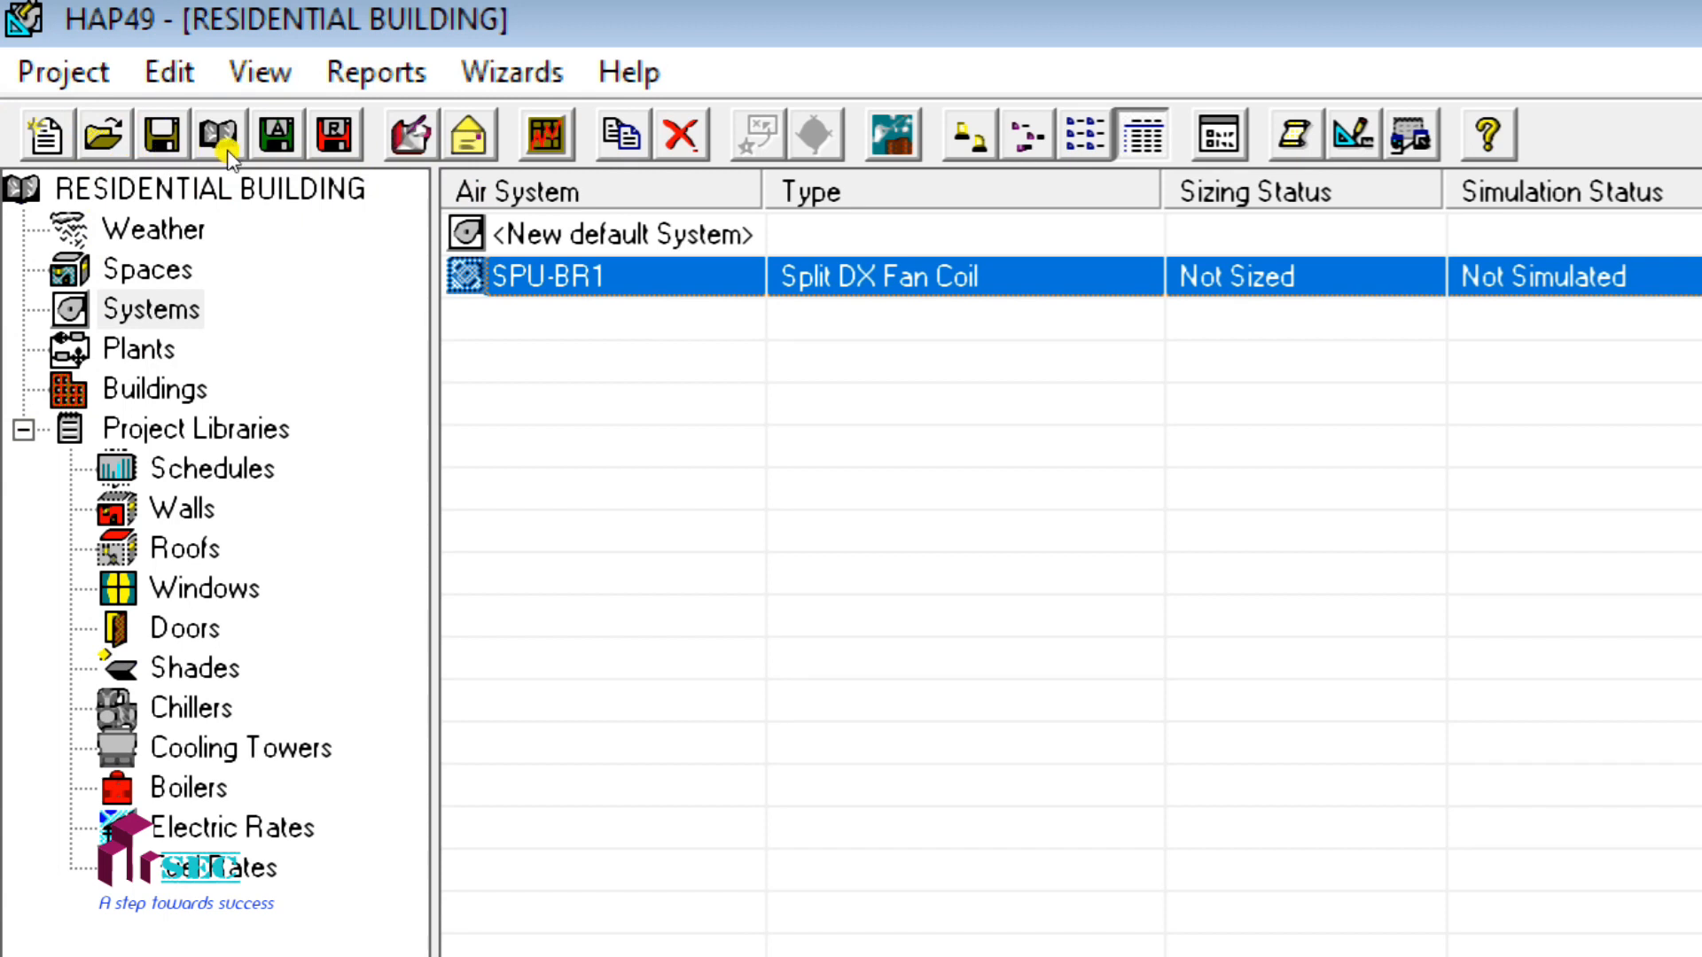
- Preview the design reports for SPU-BR1 with System Sizing Summary, Zone Sizing Summary, System Load Summary and System Psychrometrics selected
left_click(147, 269)
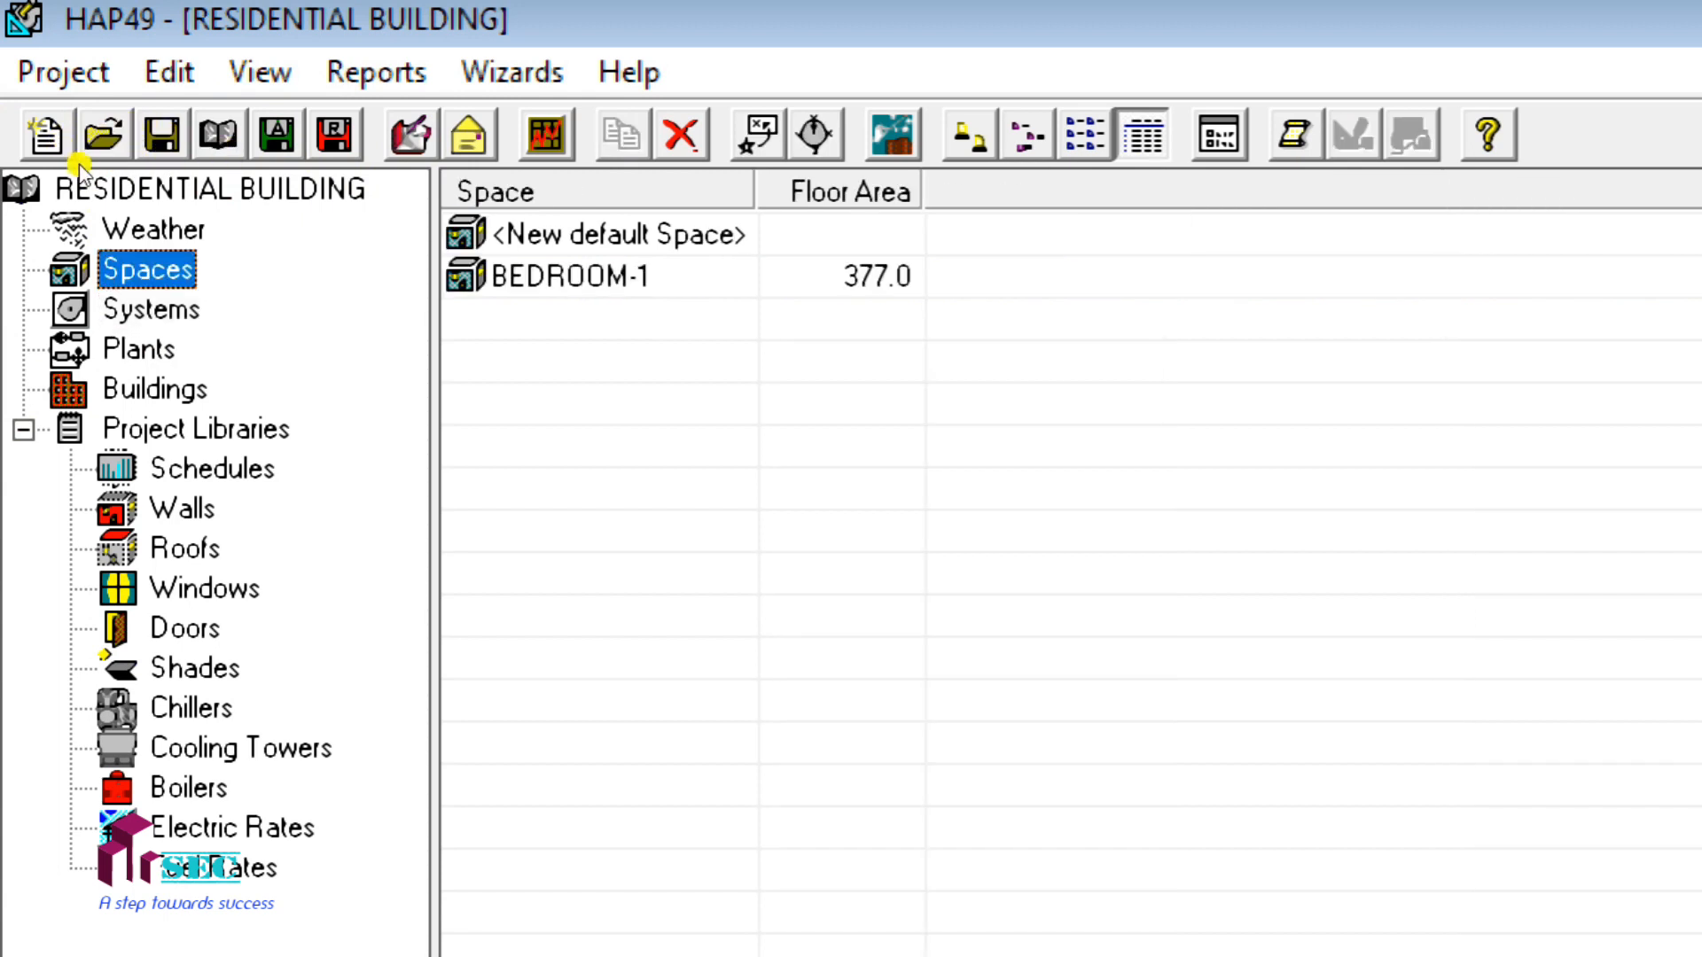
left_click(150, 309)
left_click(548, 276)
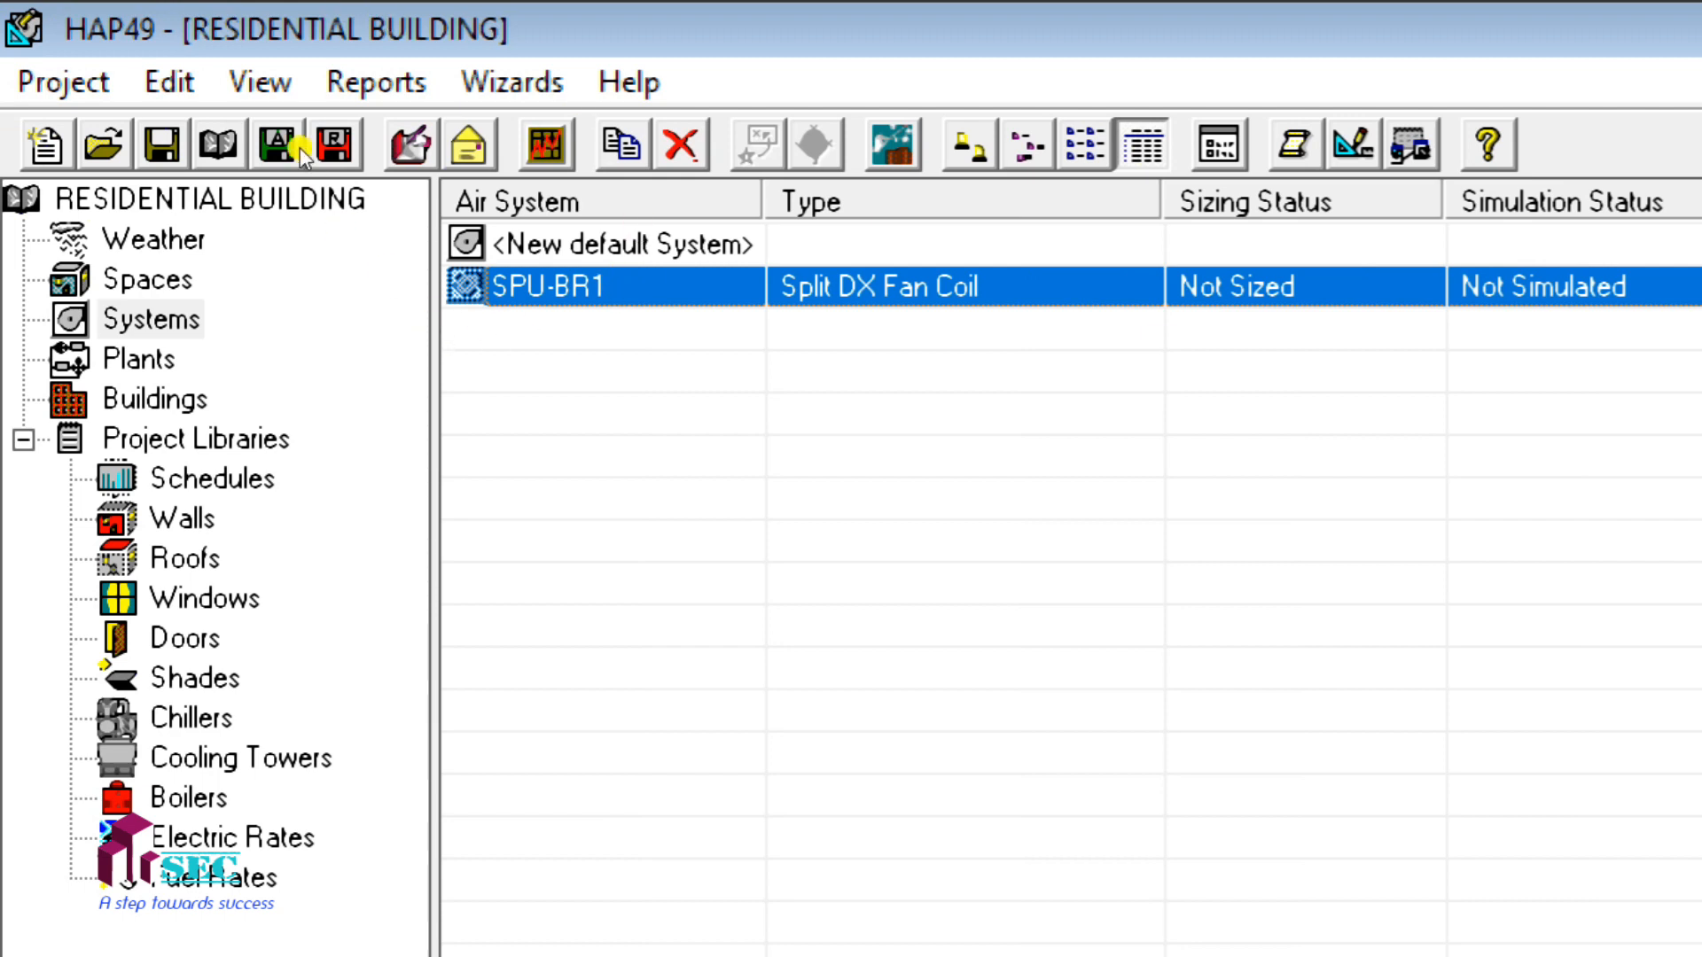
key("Up")
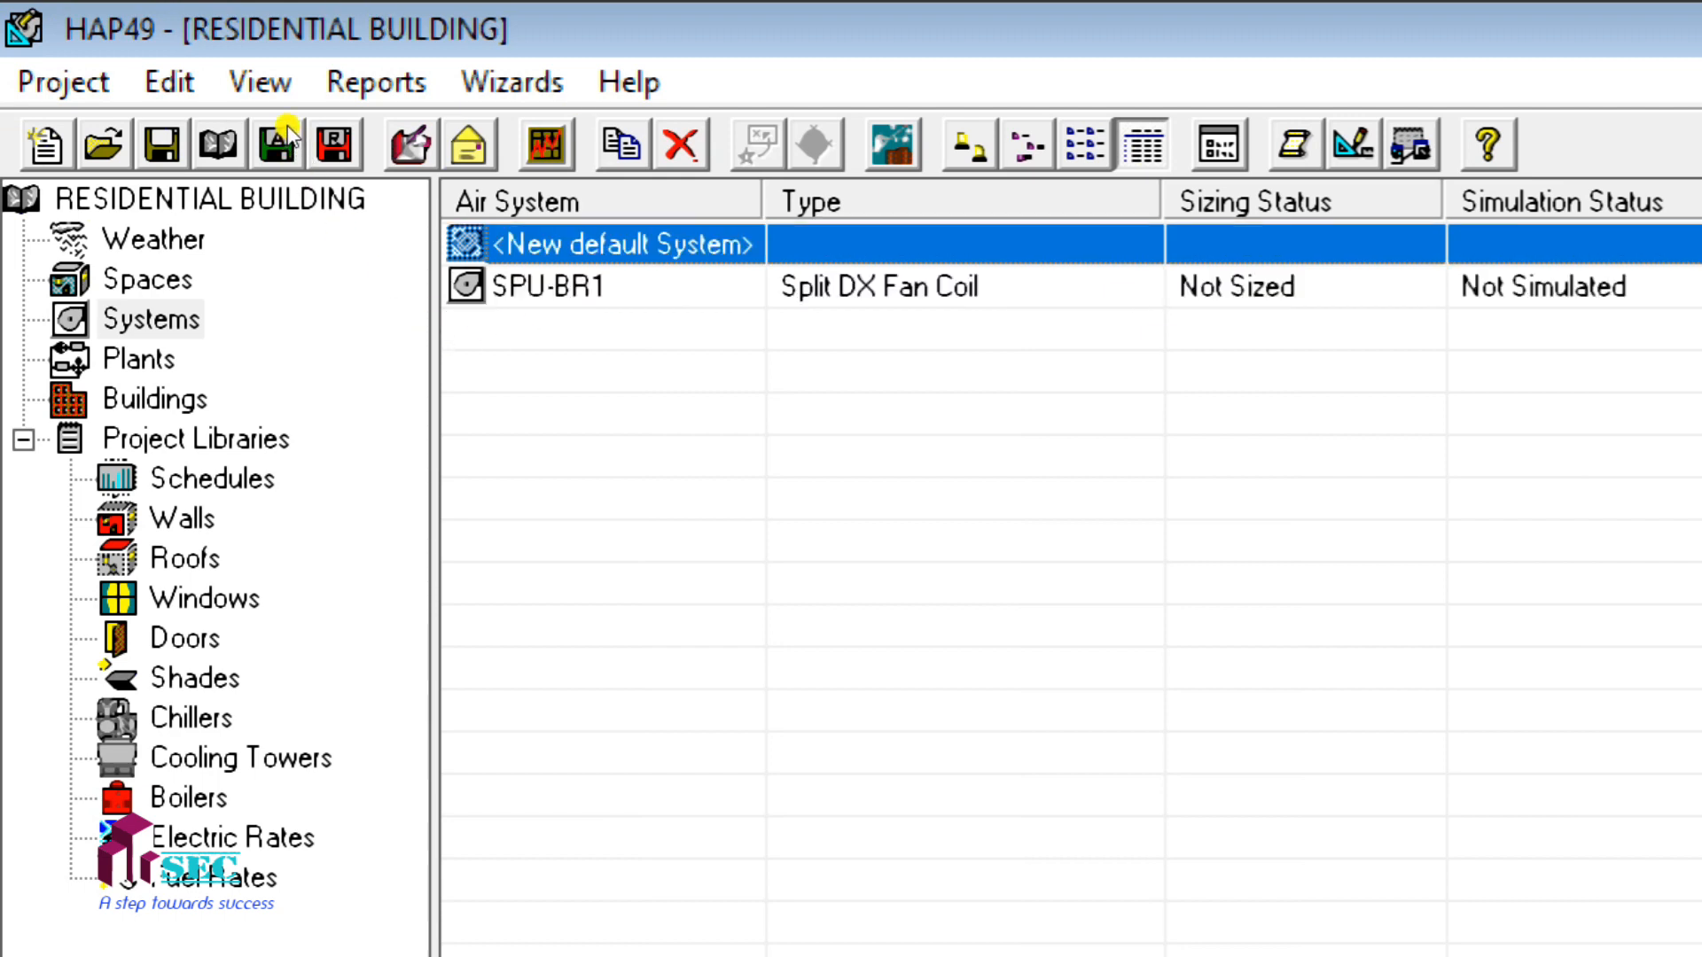
key("Down")
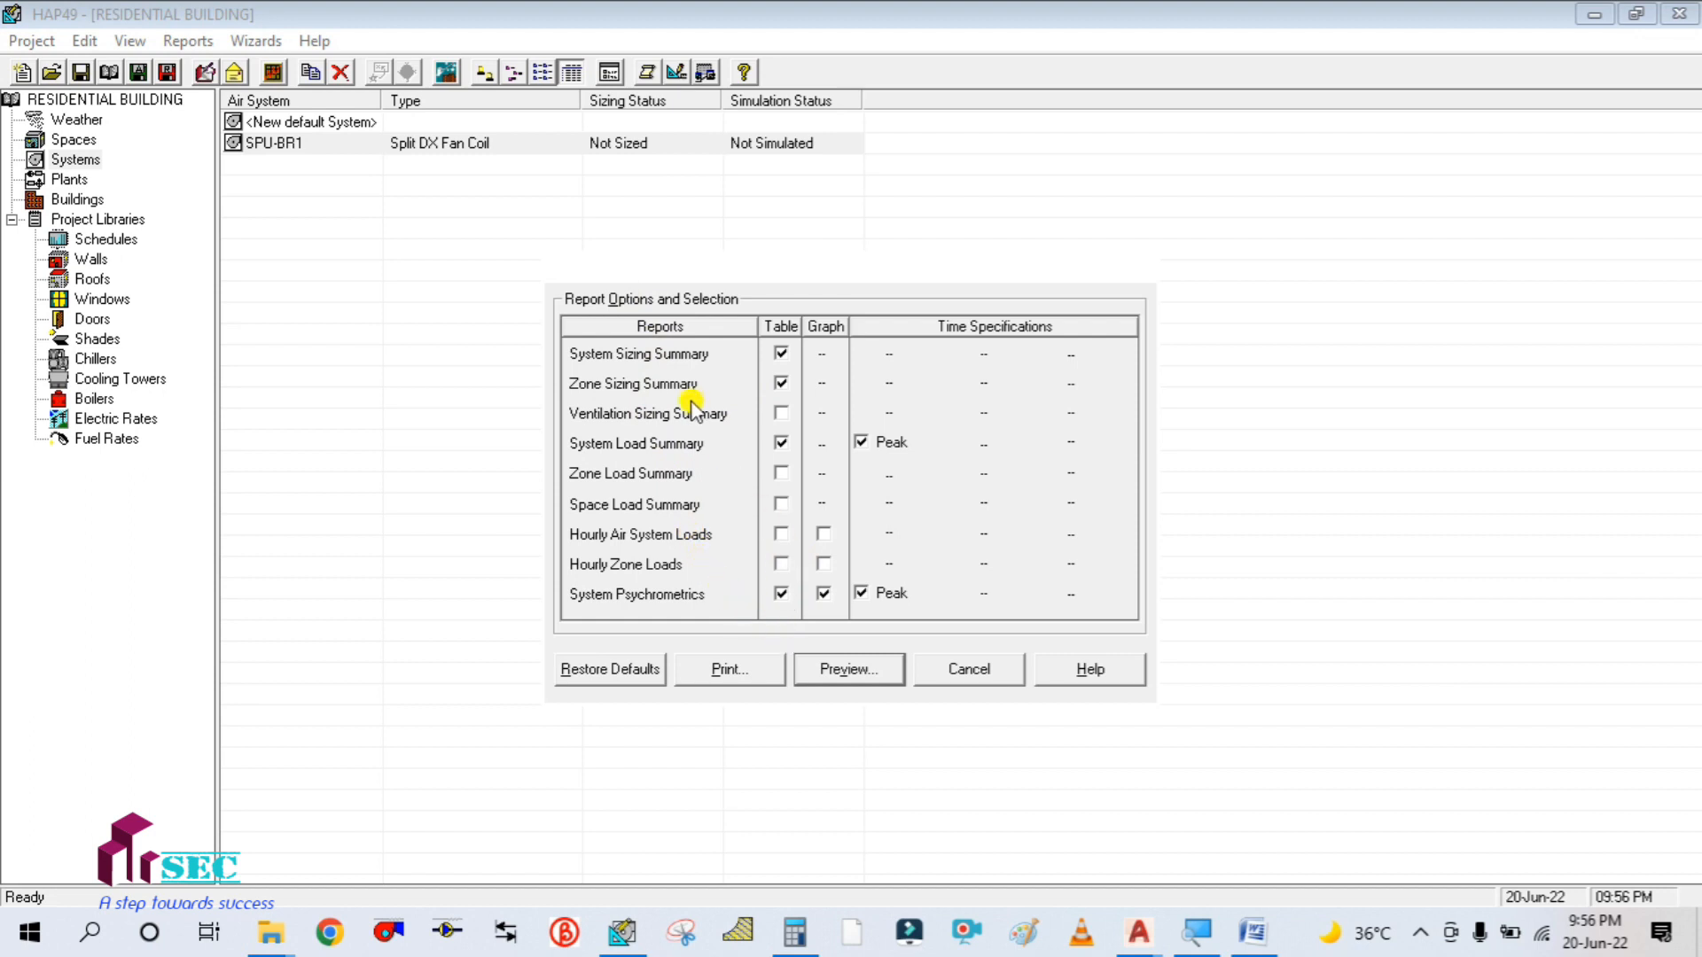
left_click(781, 442)
left_click(782, 443)
left_click(833, 670)
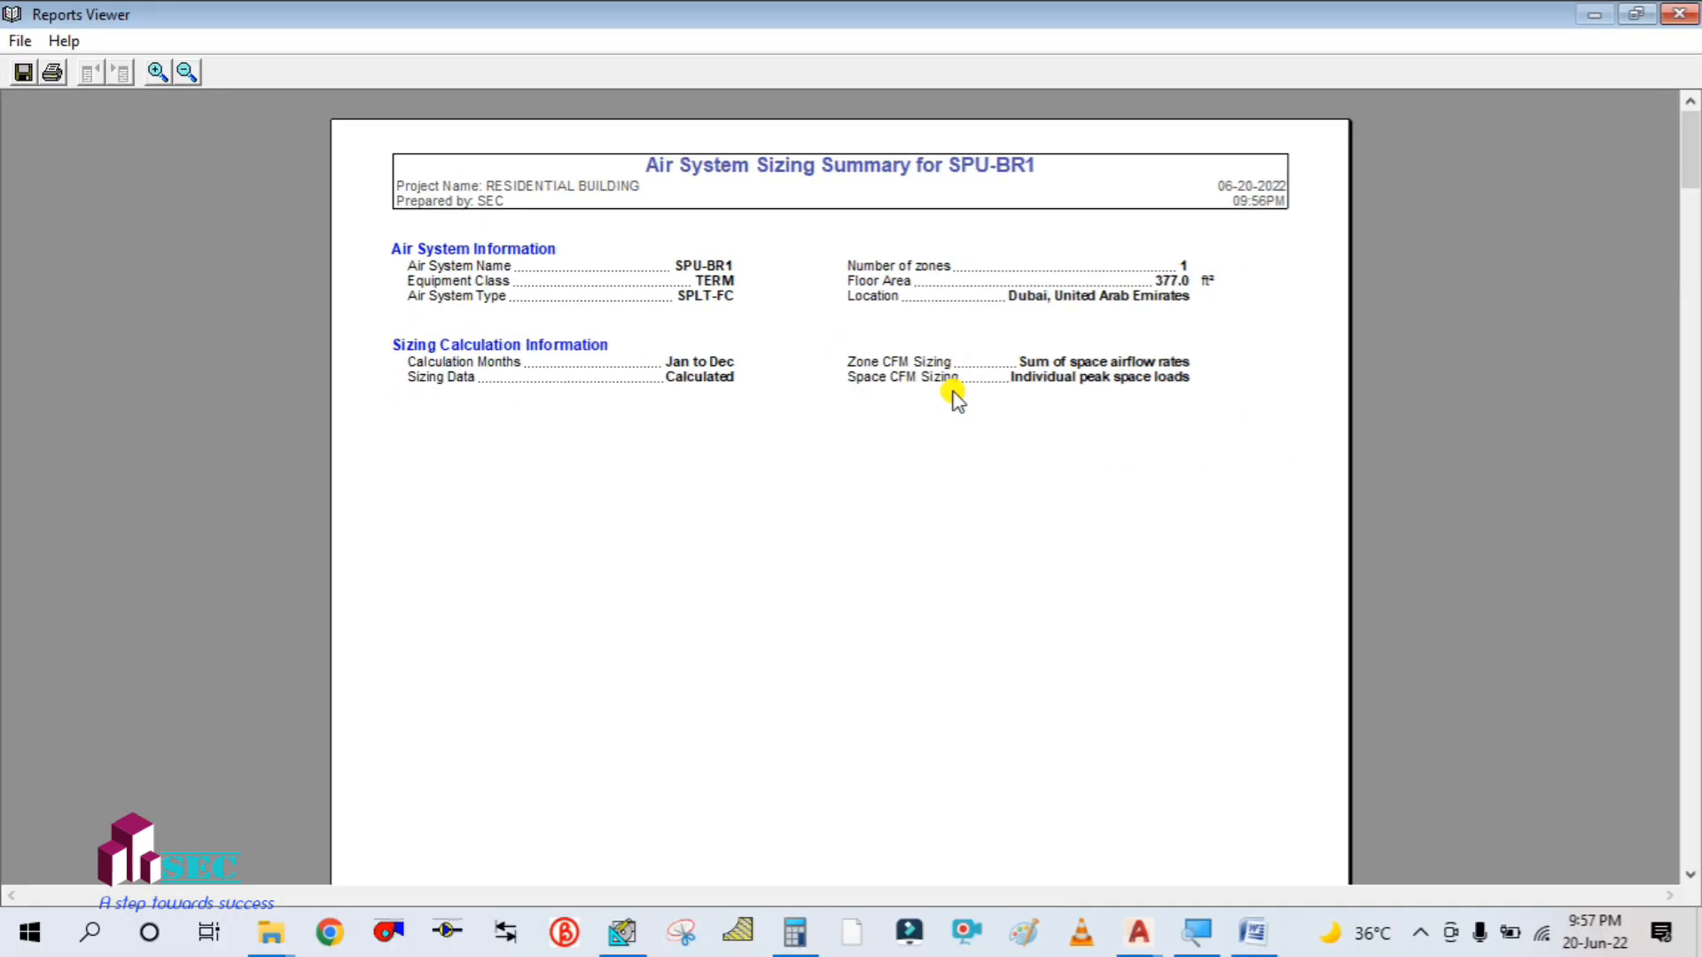
- Go to the Zone Sizing Summary for SPU-BR1 in the report and switch to a cleared Calculator
scroll(1079, 621, "down", 3)
scroll(975, 443, "down", 5)
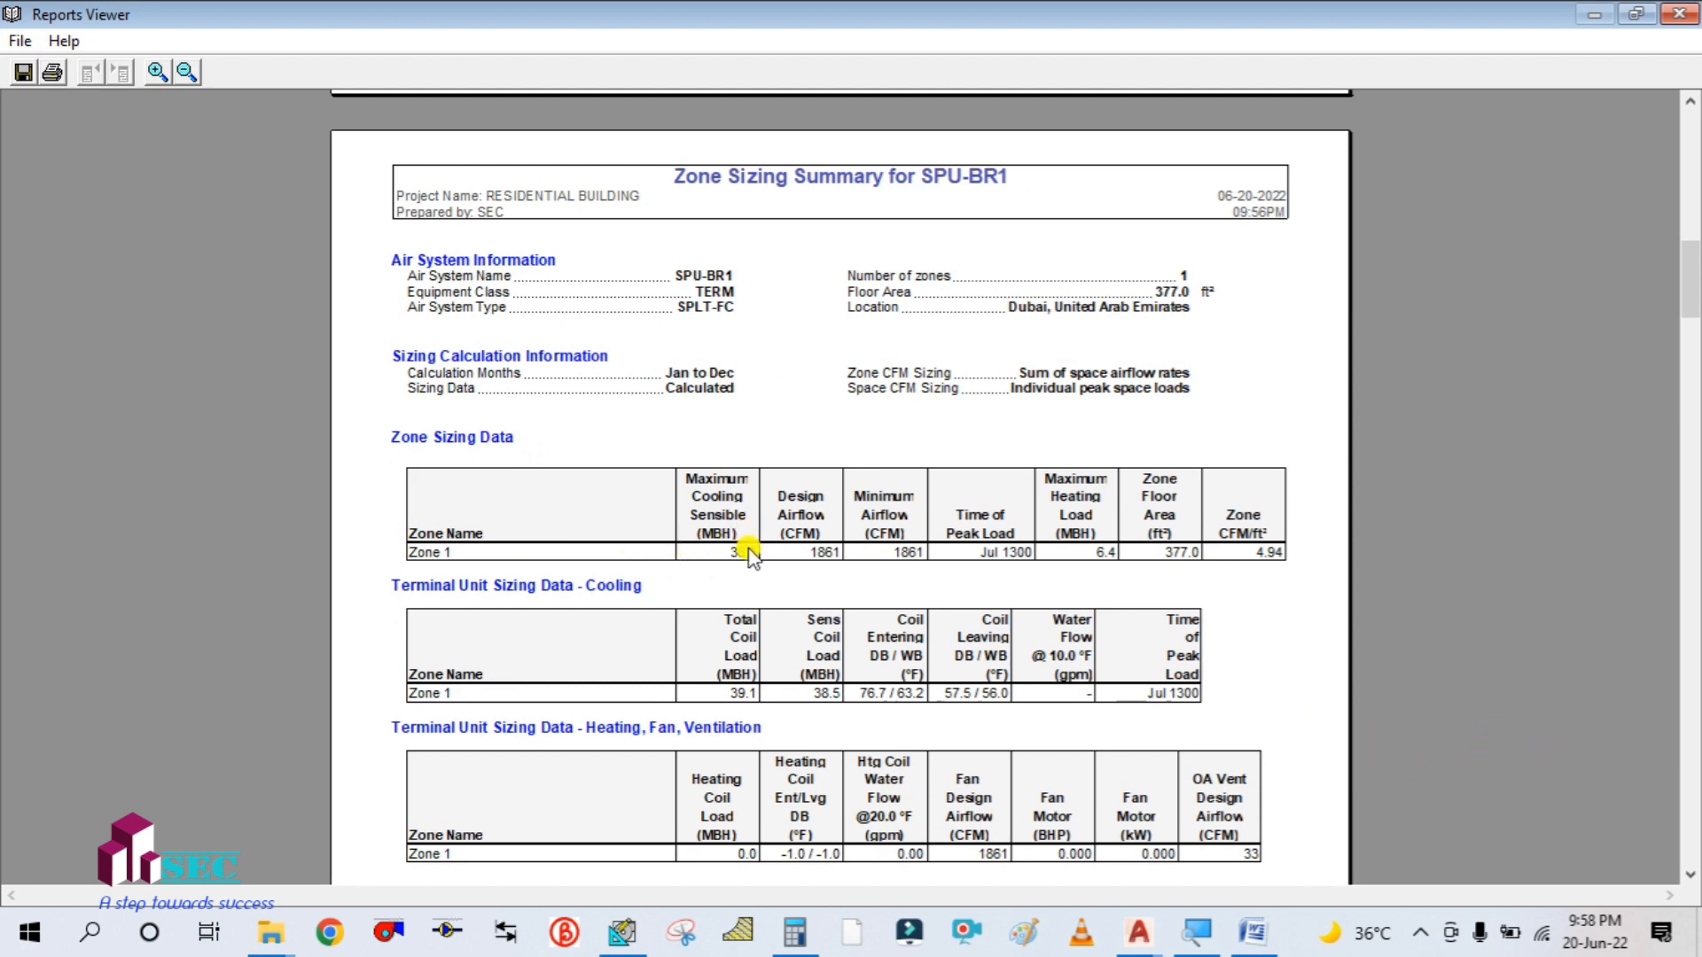
left_click(795, 931)
left_click(1503, 315)
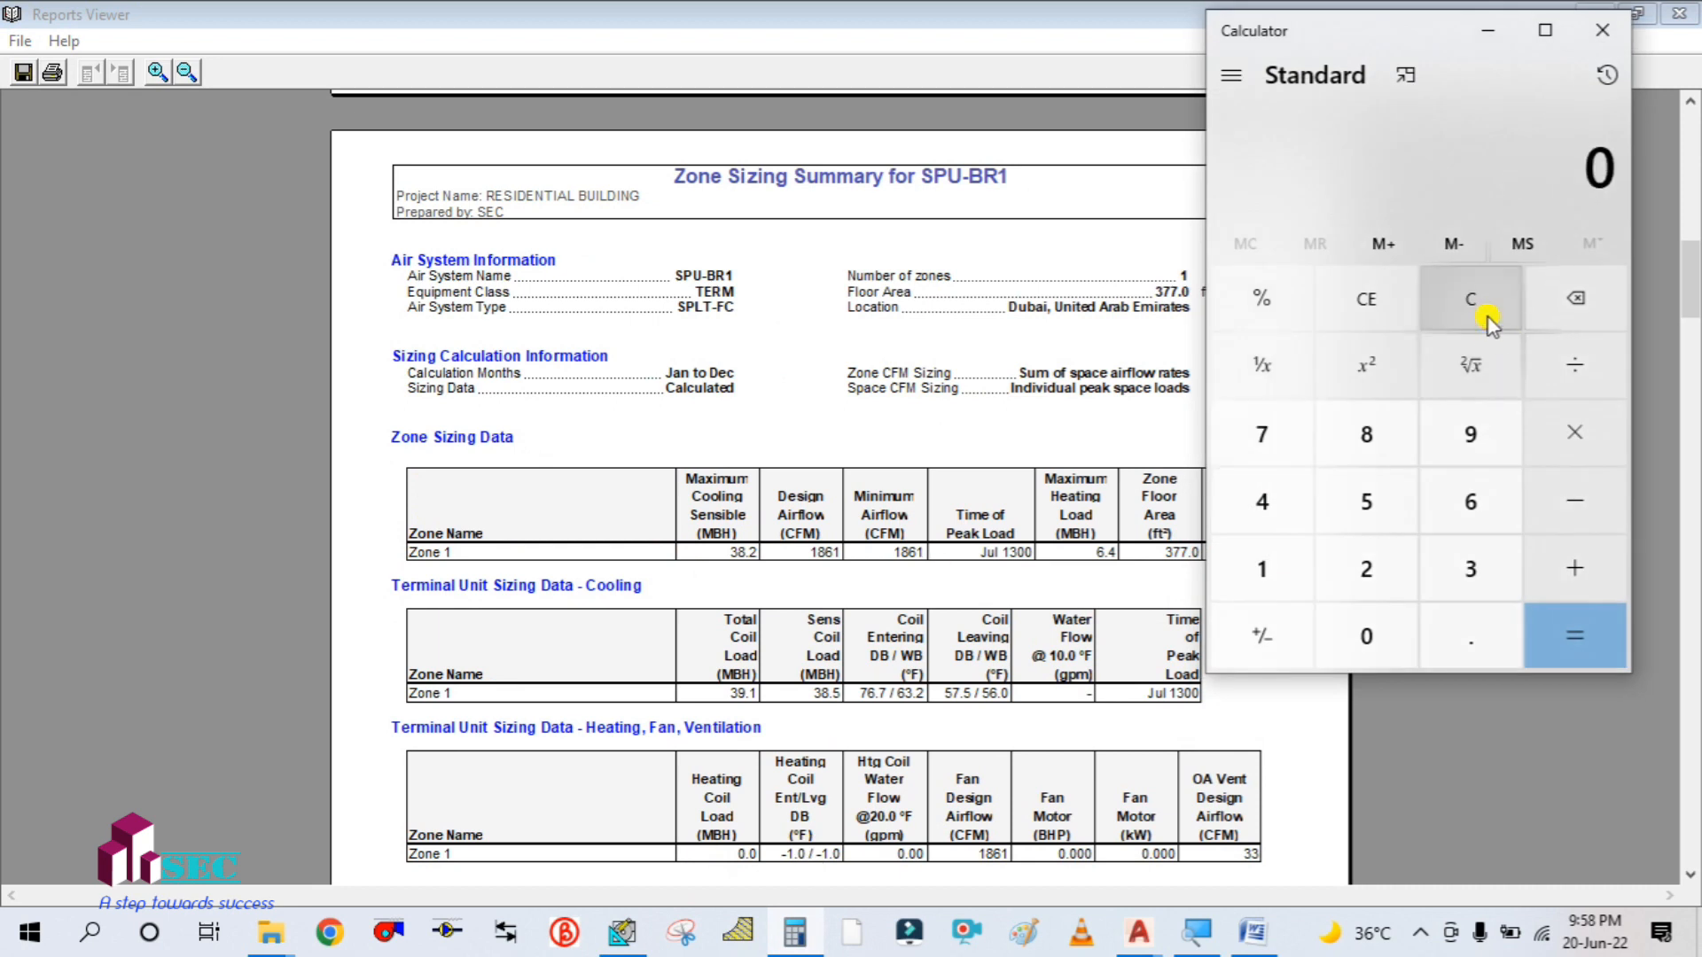
left_click(1478, 551)
left_click(1398, 456)
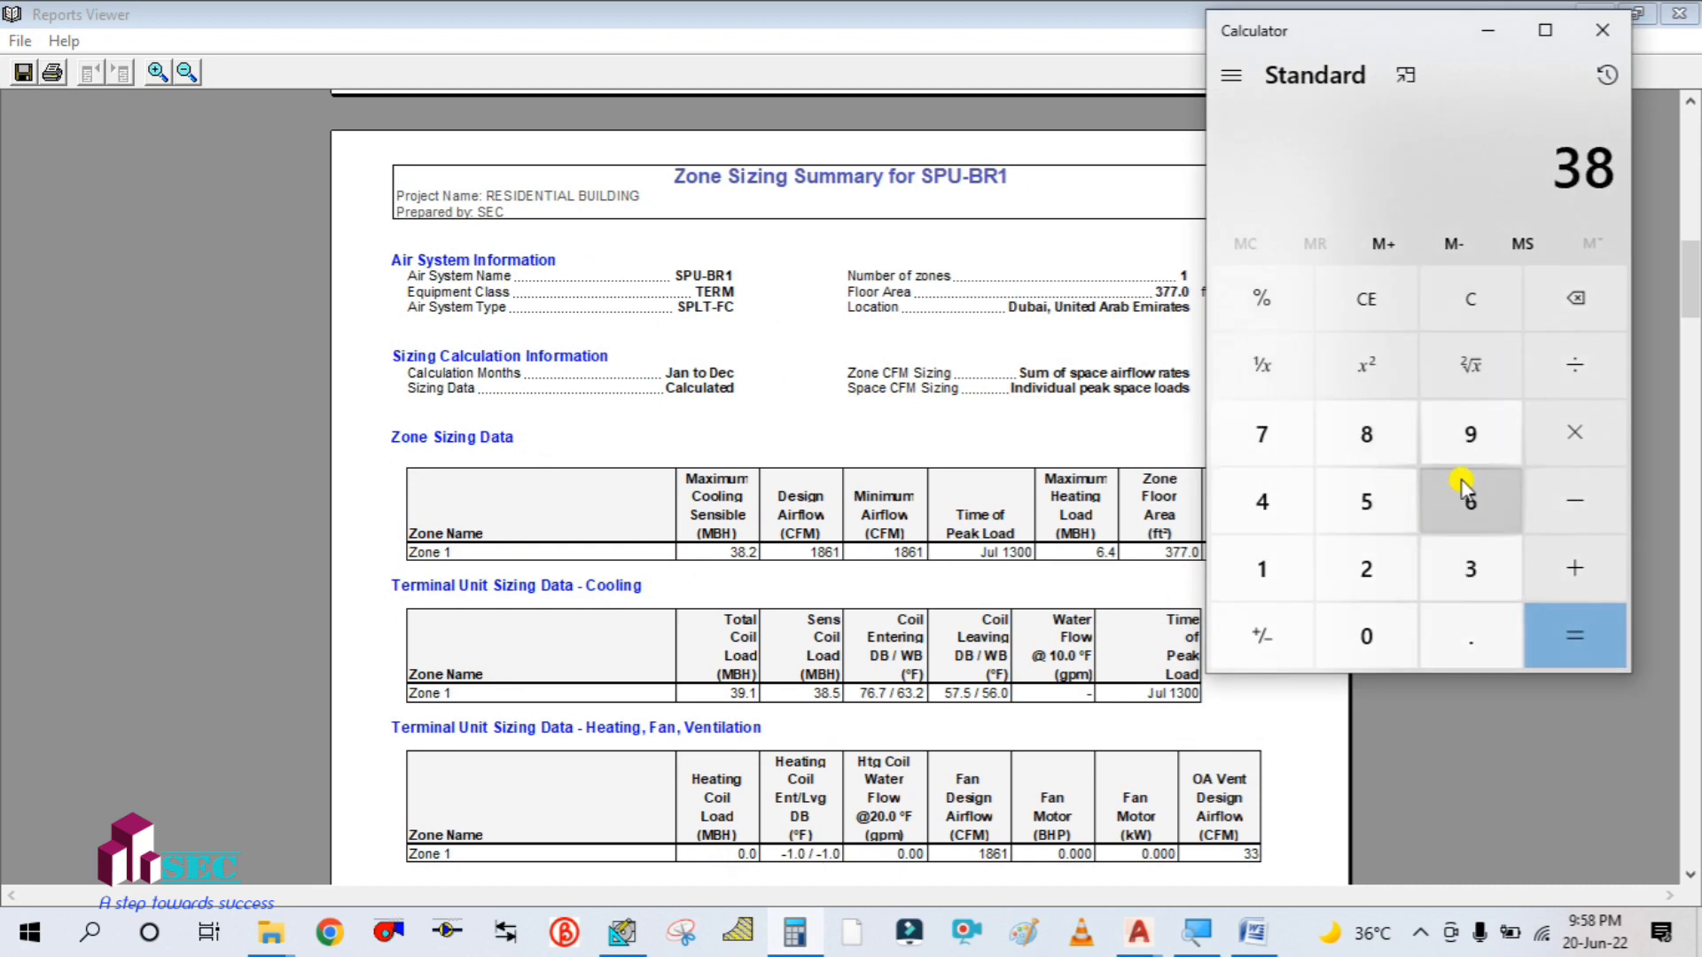
left_click(1556, 443)
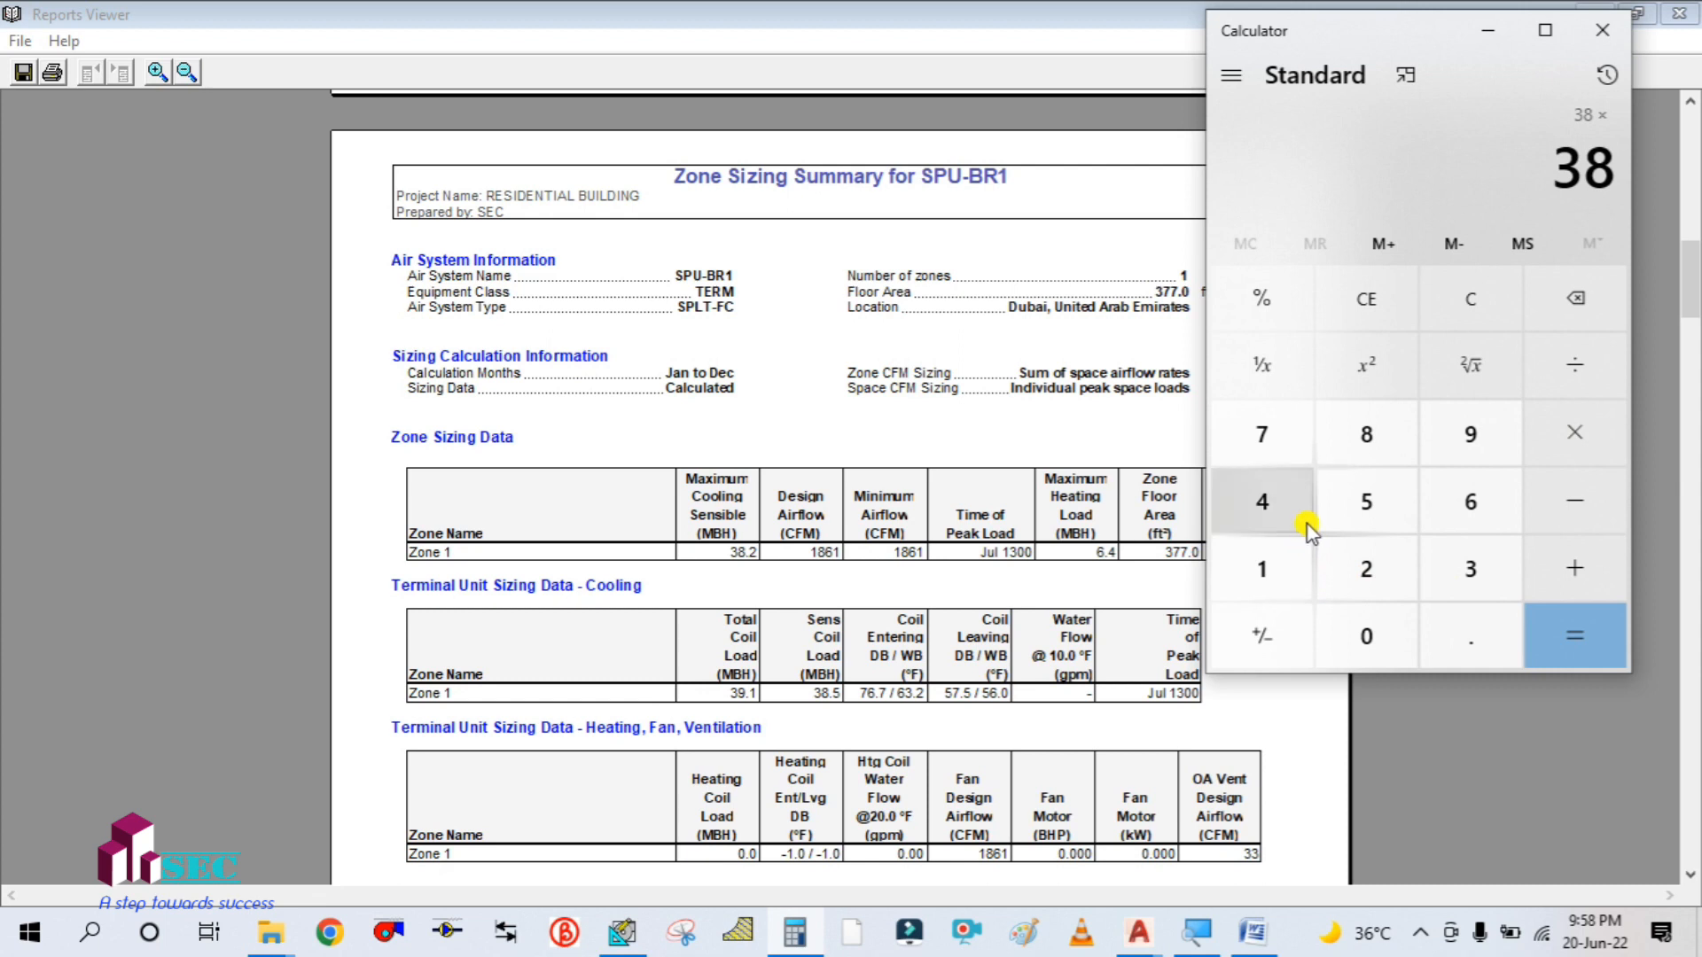
left_click(1492, 328)
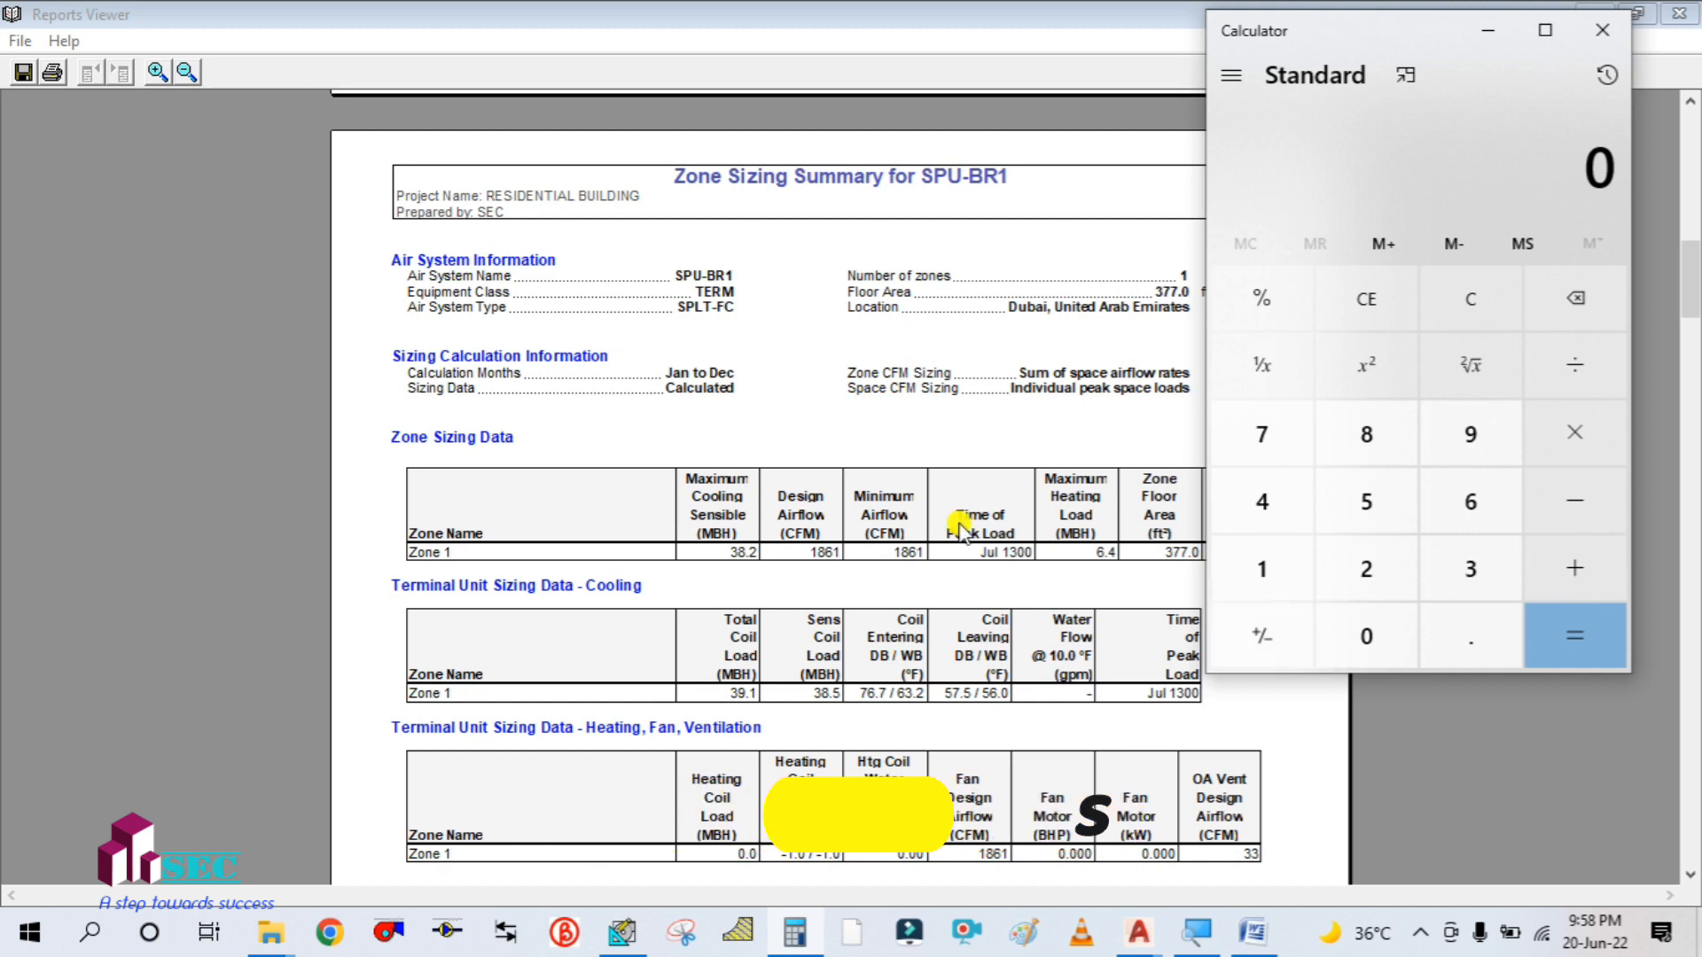
- Divide the zone's maximum cooling sensible load of 38.2 MBH by 12 in Calculator to convert it to tons, and return to the report
left_click_drag(1374, 36, 1212, 26)
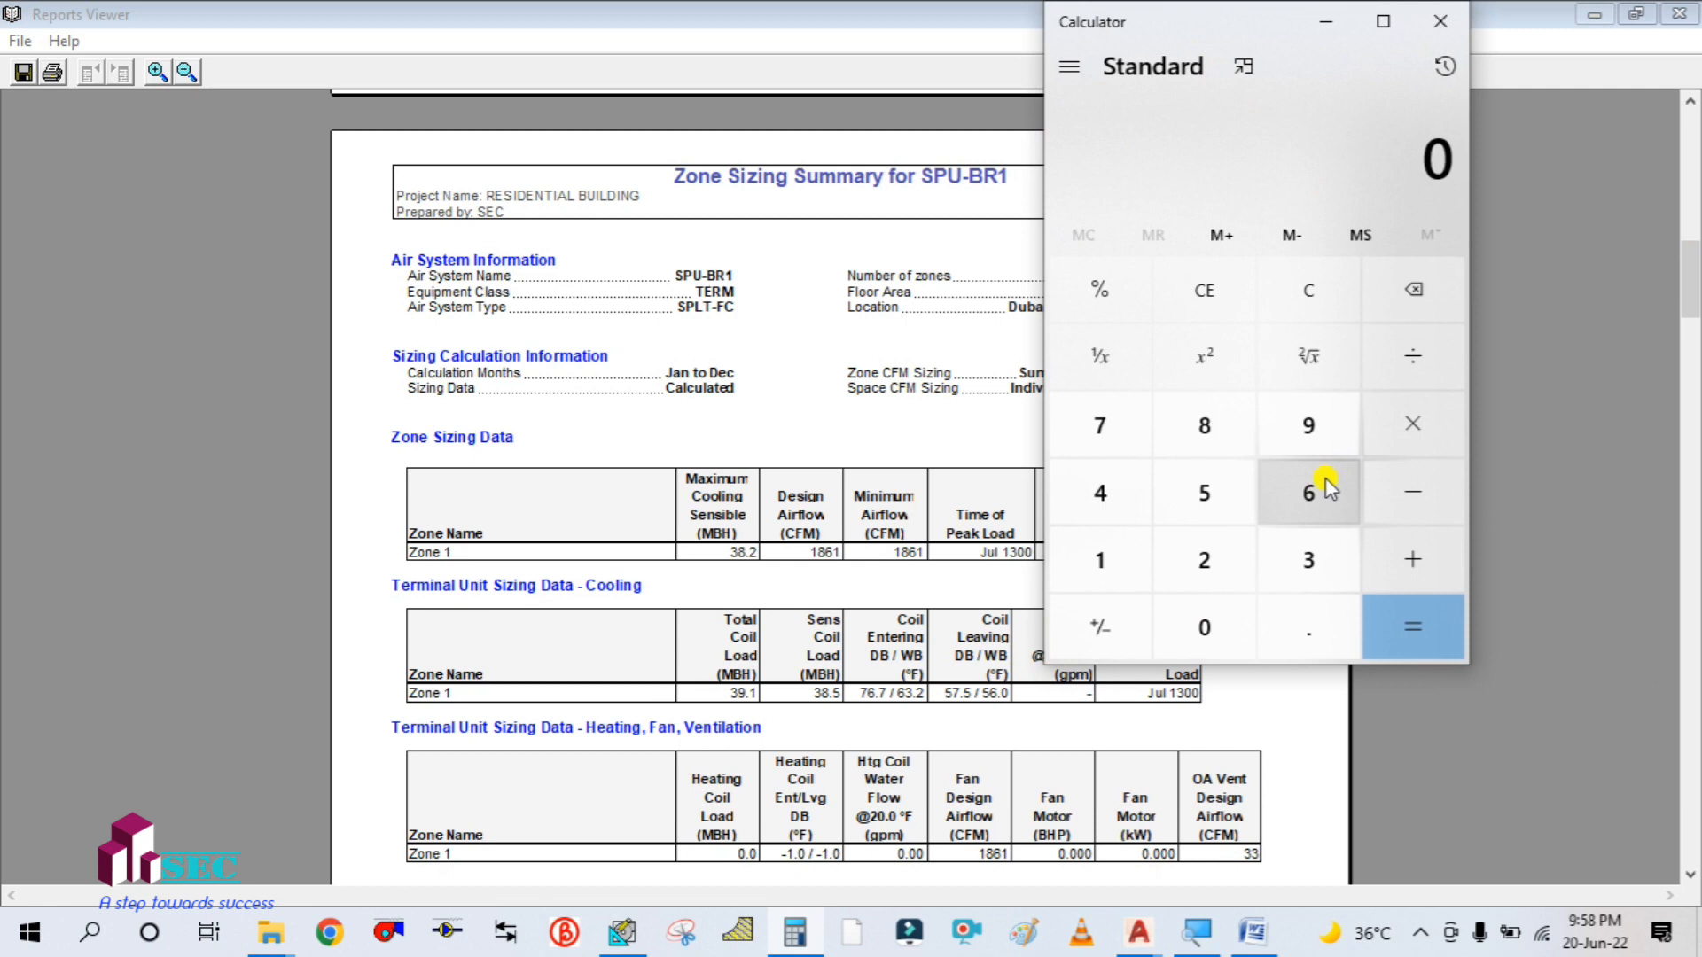
left_click(1314, 569)
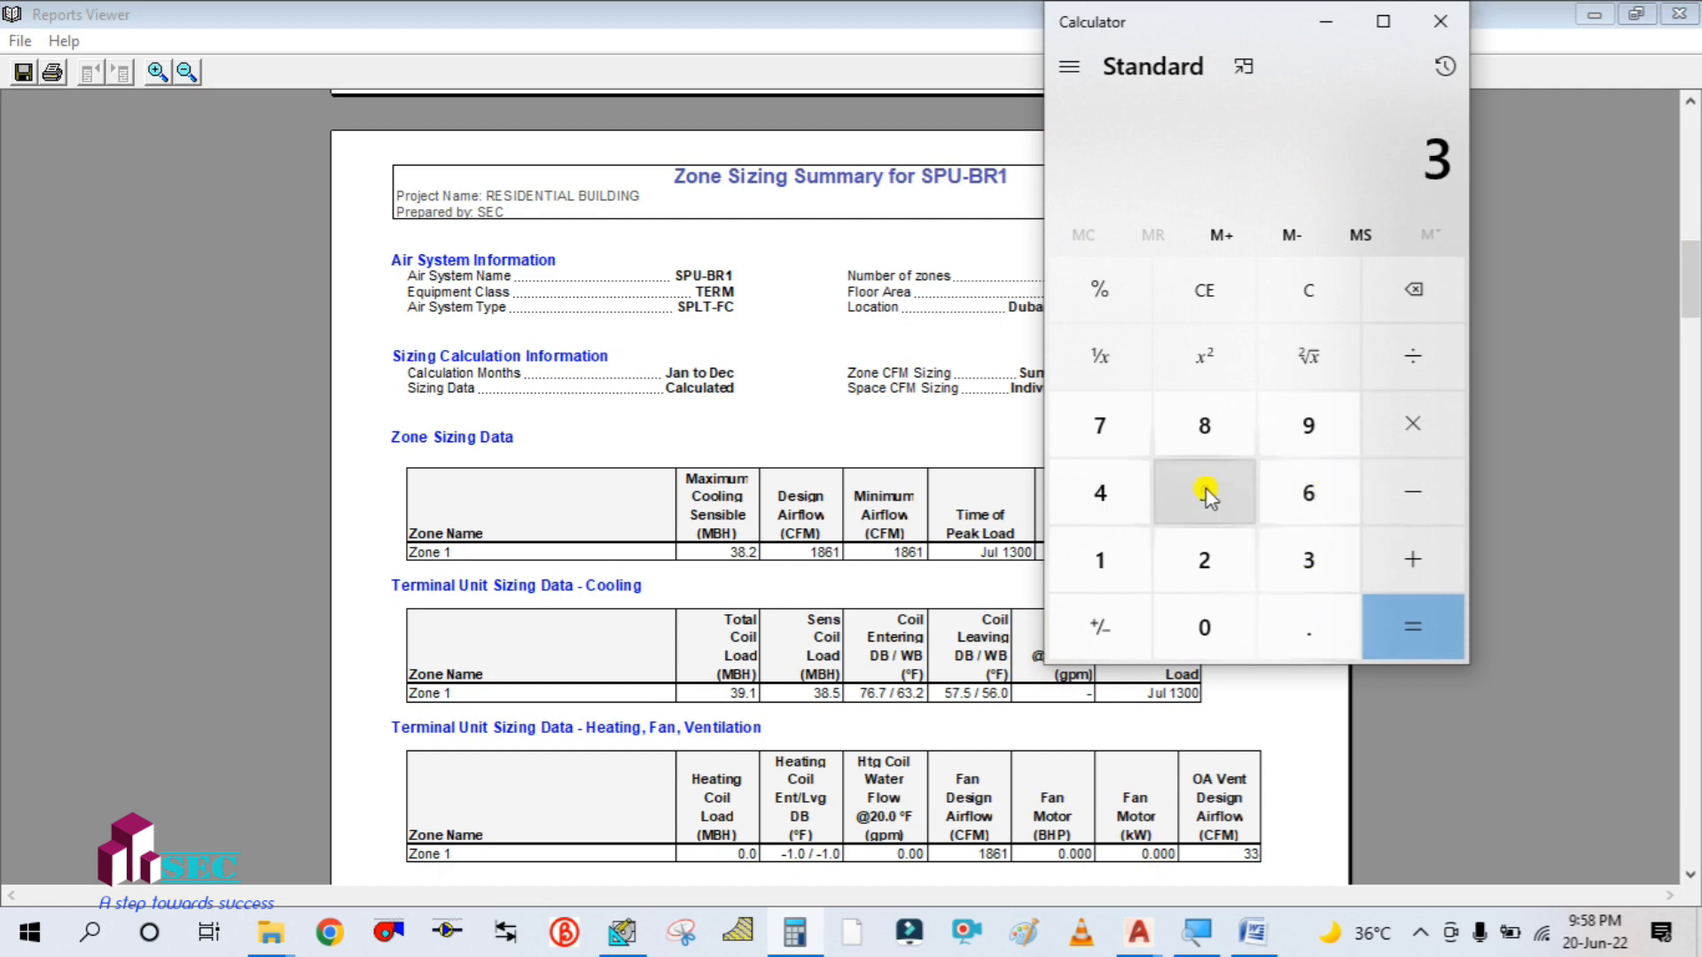
left_click(1192, 440)
left_click(1332, 621)
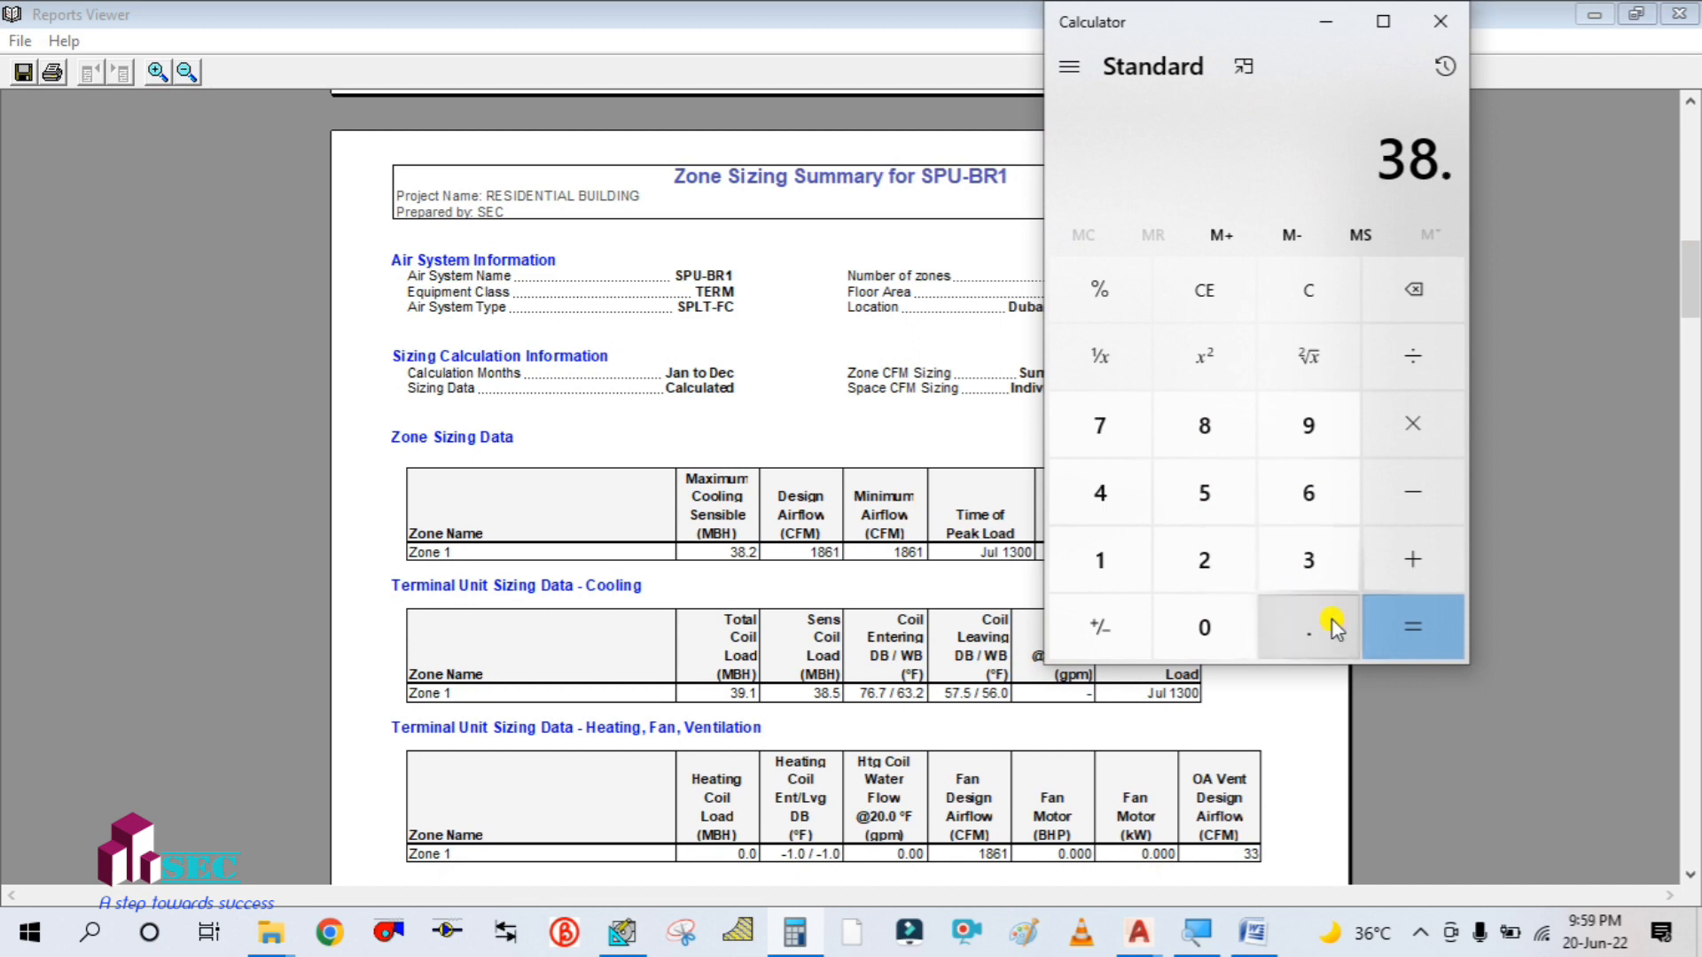
left_click(1203, 561)
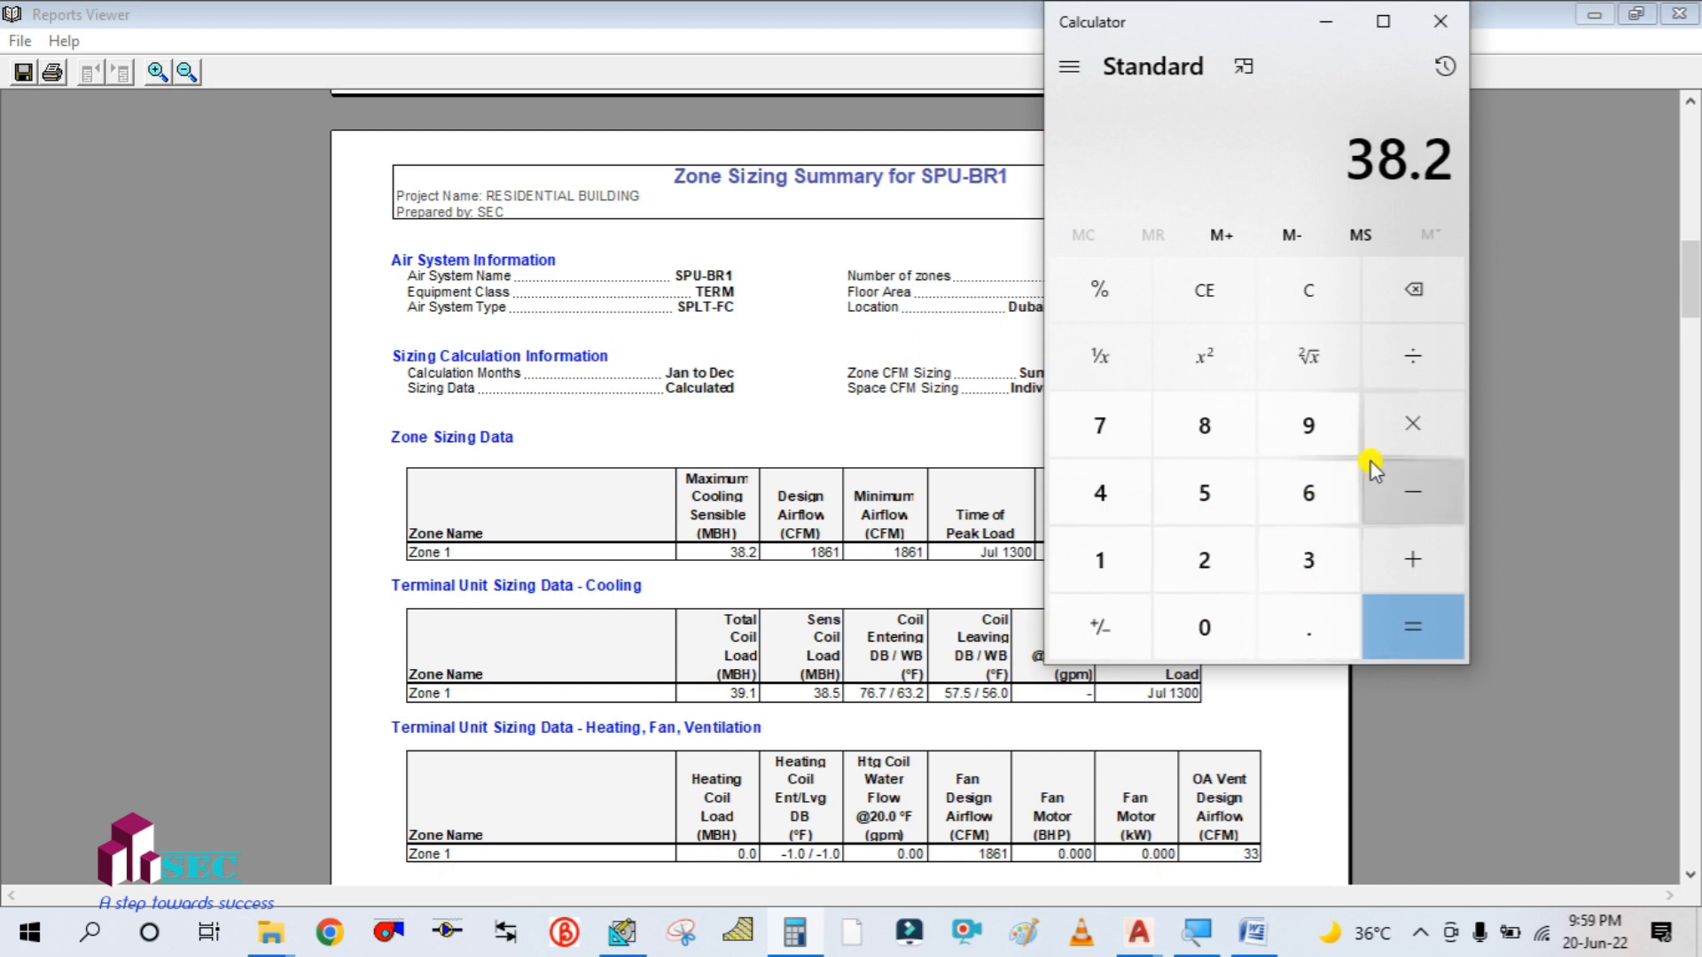
left_click(1409, 363)
left_click(1100, 550)
left_click(1188, 566)
left_click(1400, 621)
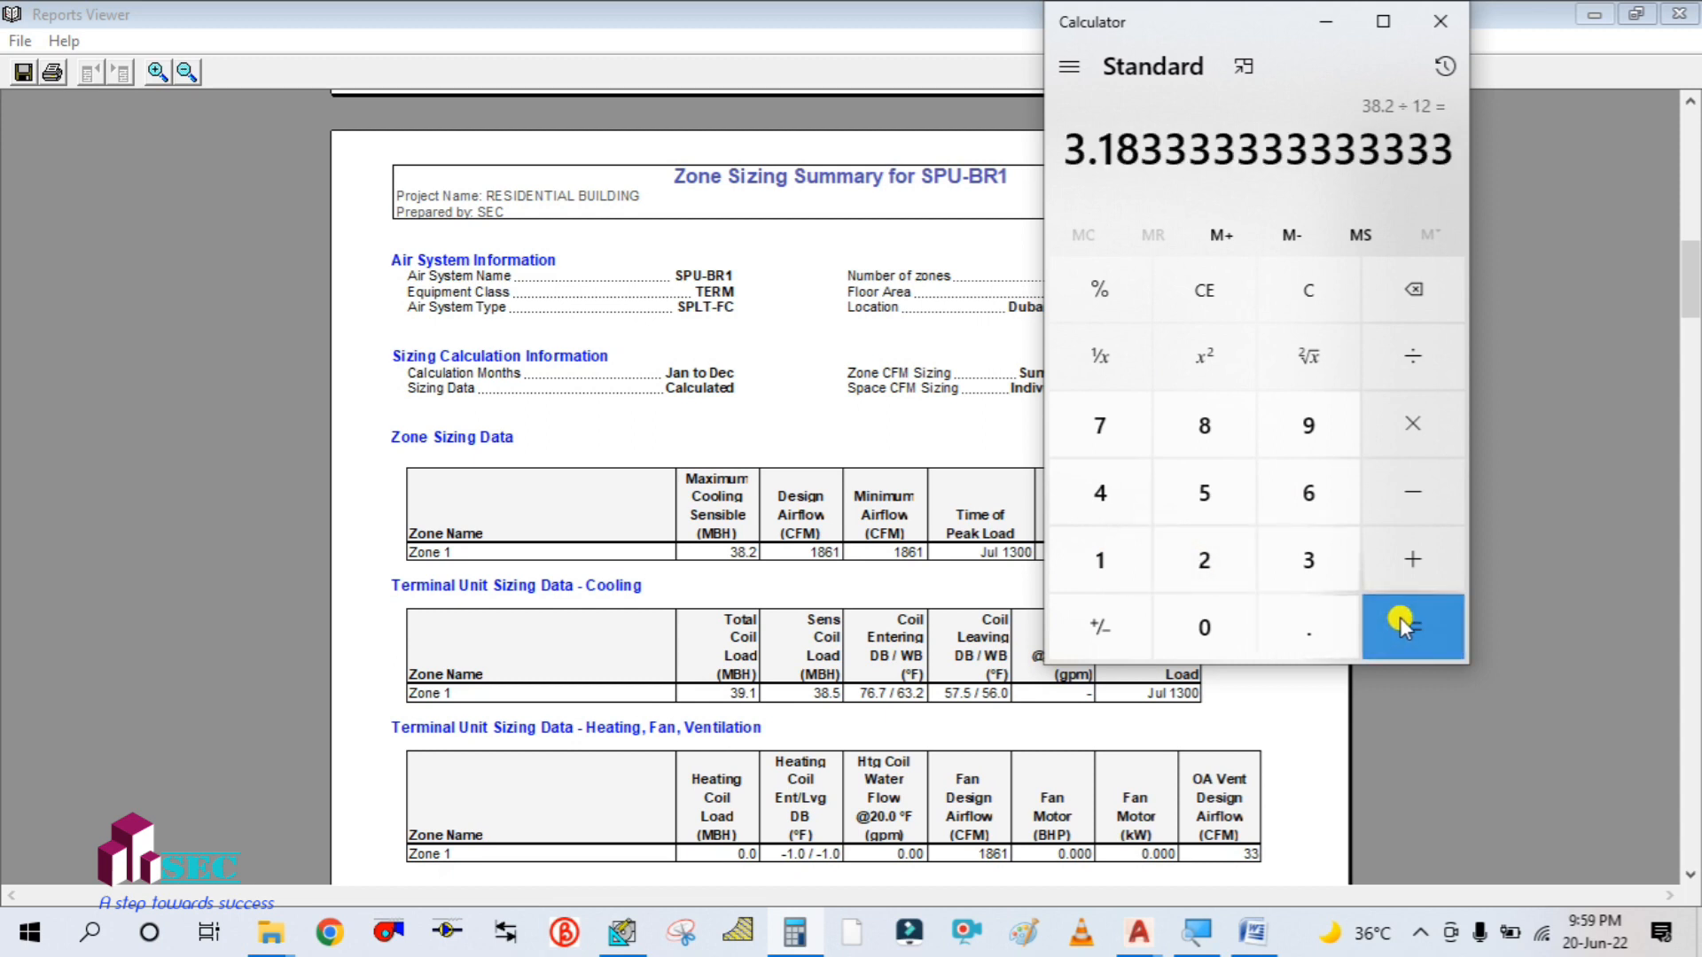
left_click(1322, 26)
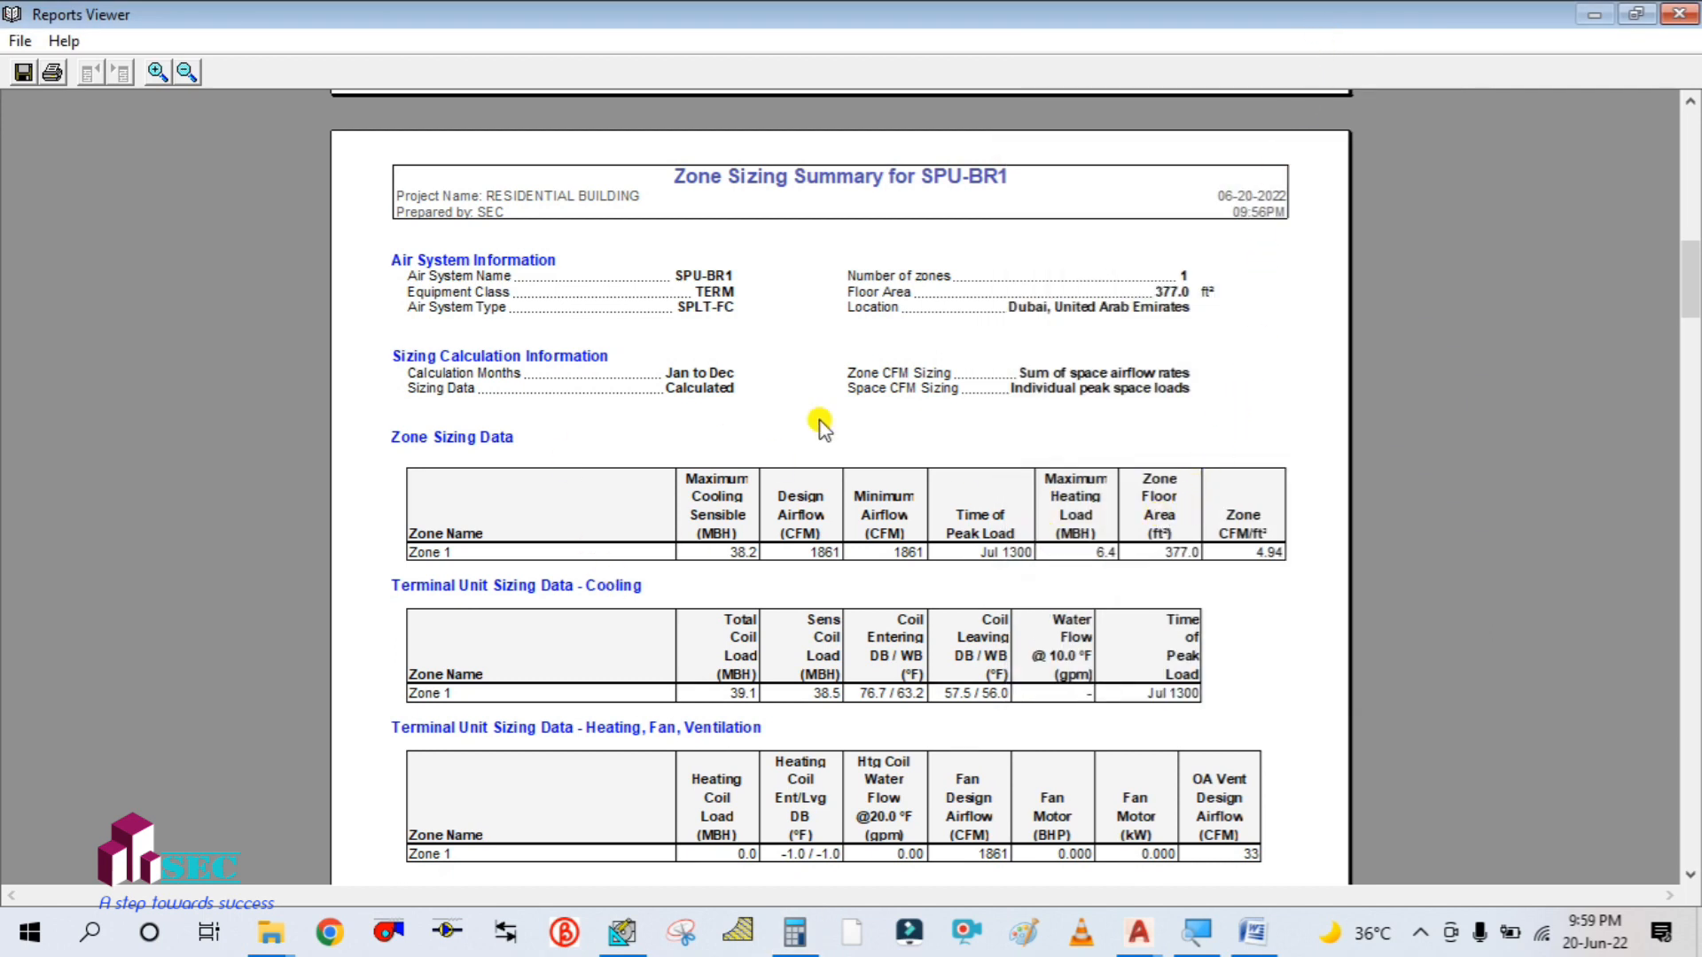
- Examine the space loads, air system design load summary and system psychrometrics pages of the report, and close the report viewer
scroll(824, 426, "down", 10)
scroll(826, 505, "down", 4)
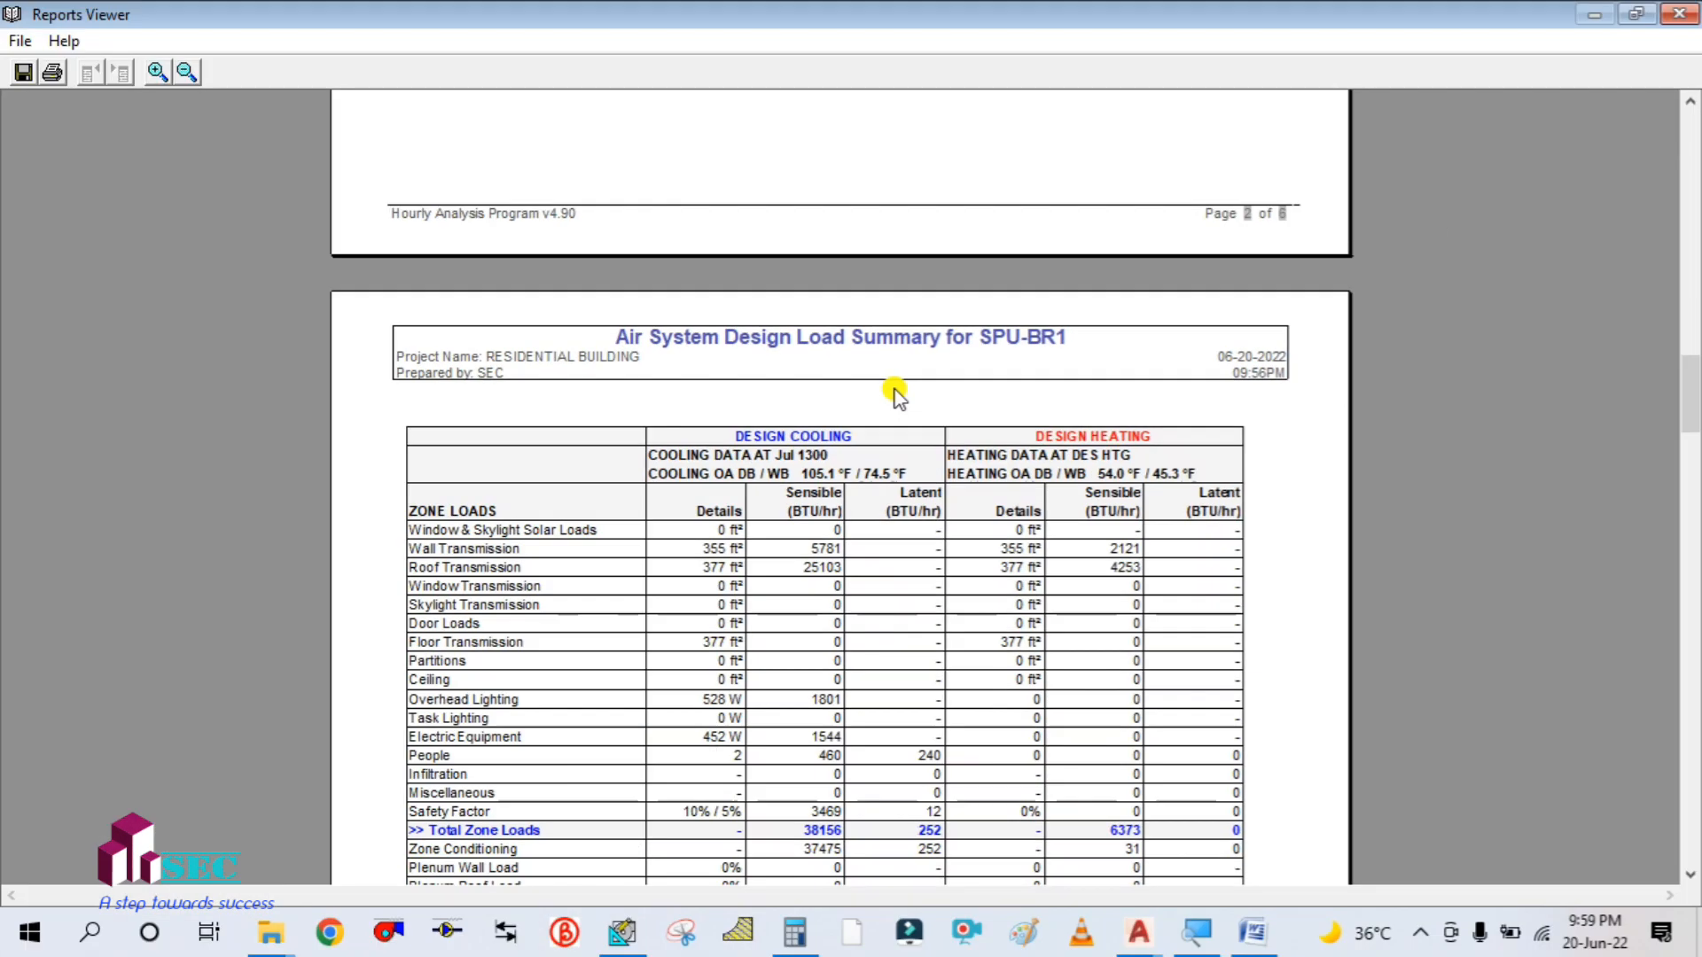
scroll(1091, 528, "down", 8)
scroll(992, 467, "down", 15)
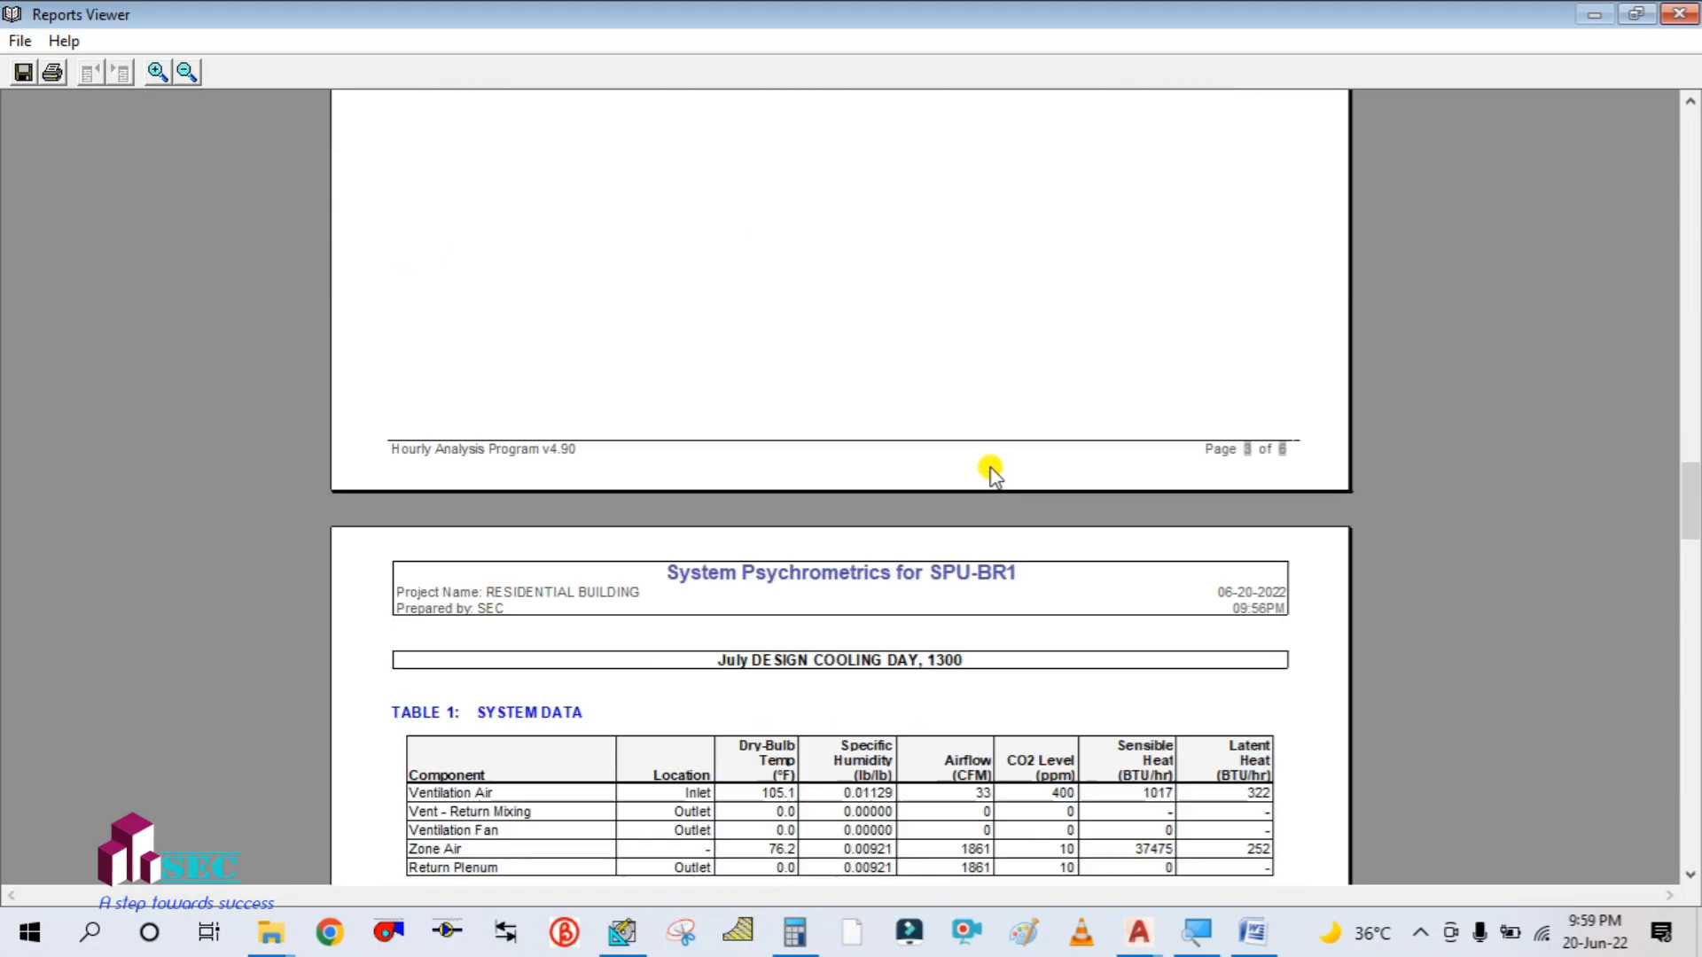
scroll(993, 479, "down", 15)
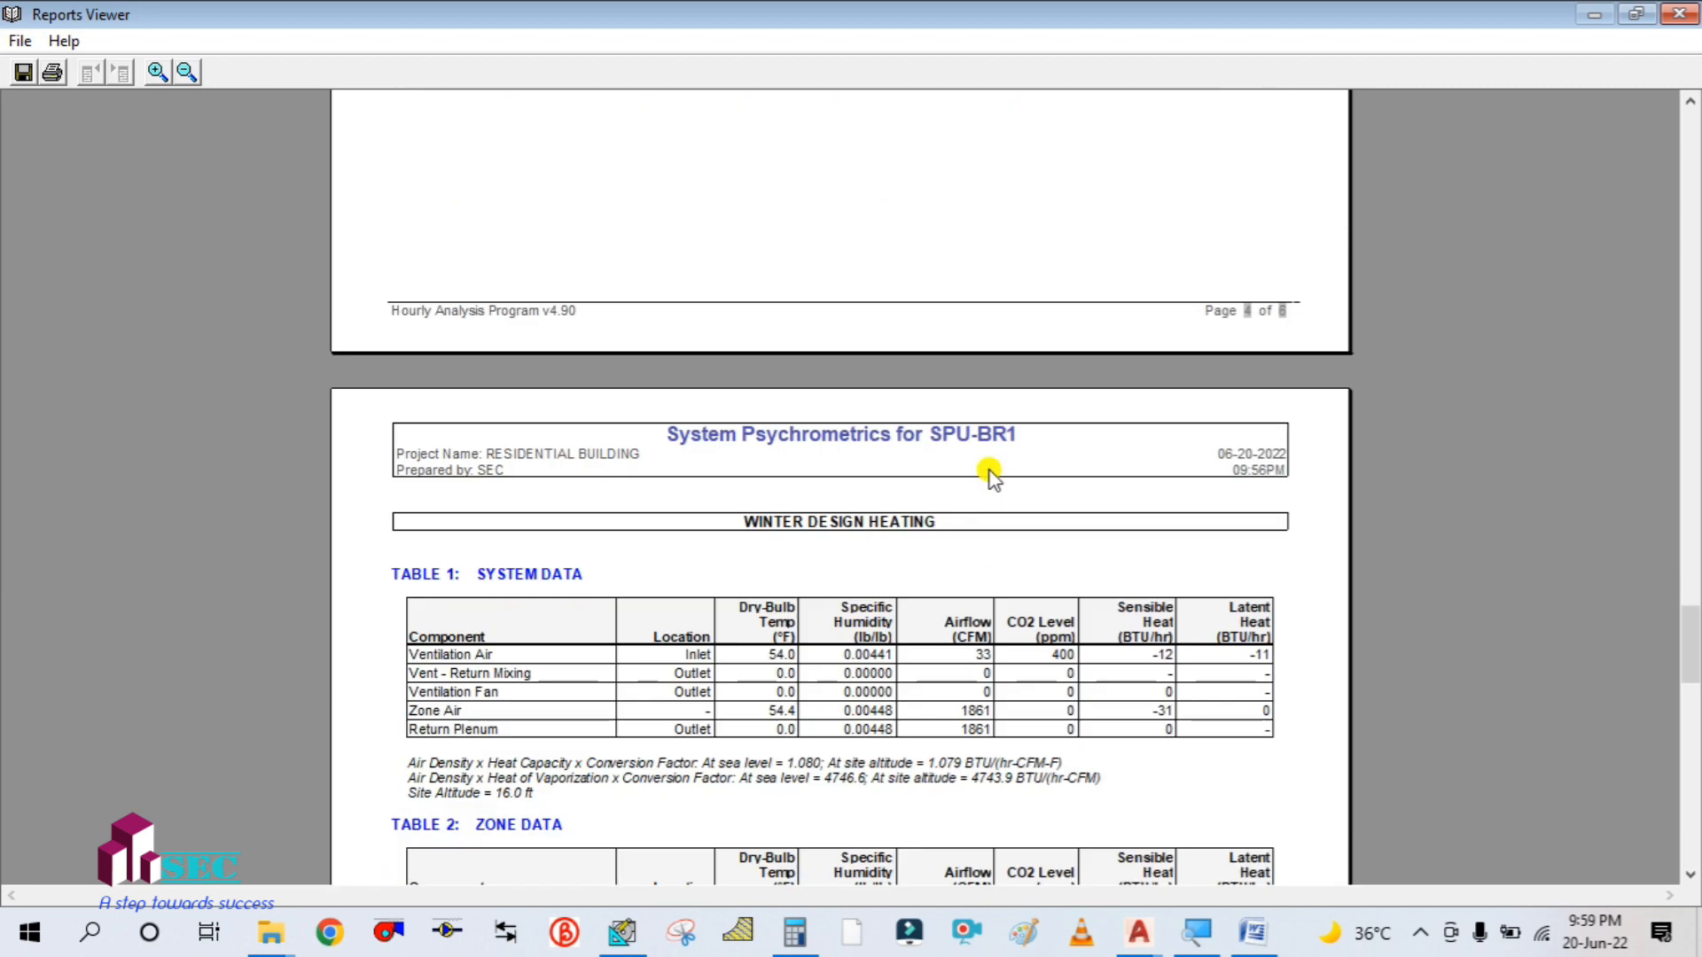
scroll(992, 467, "down", 10)
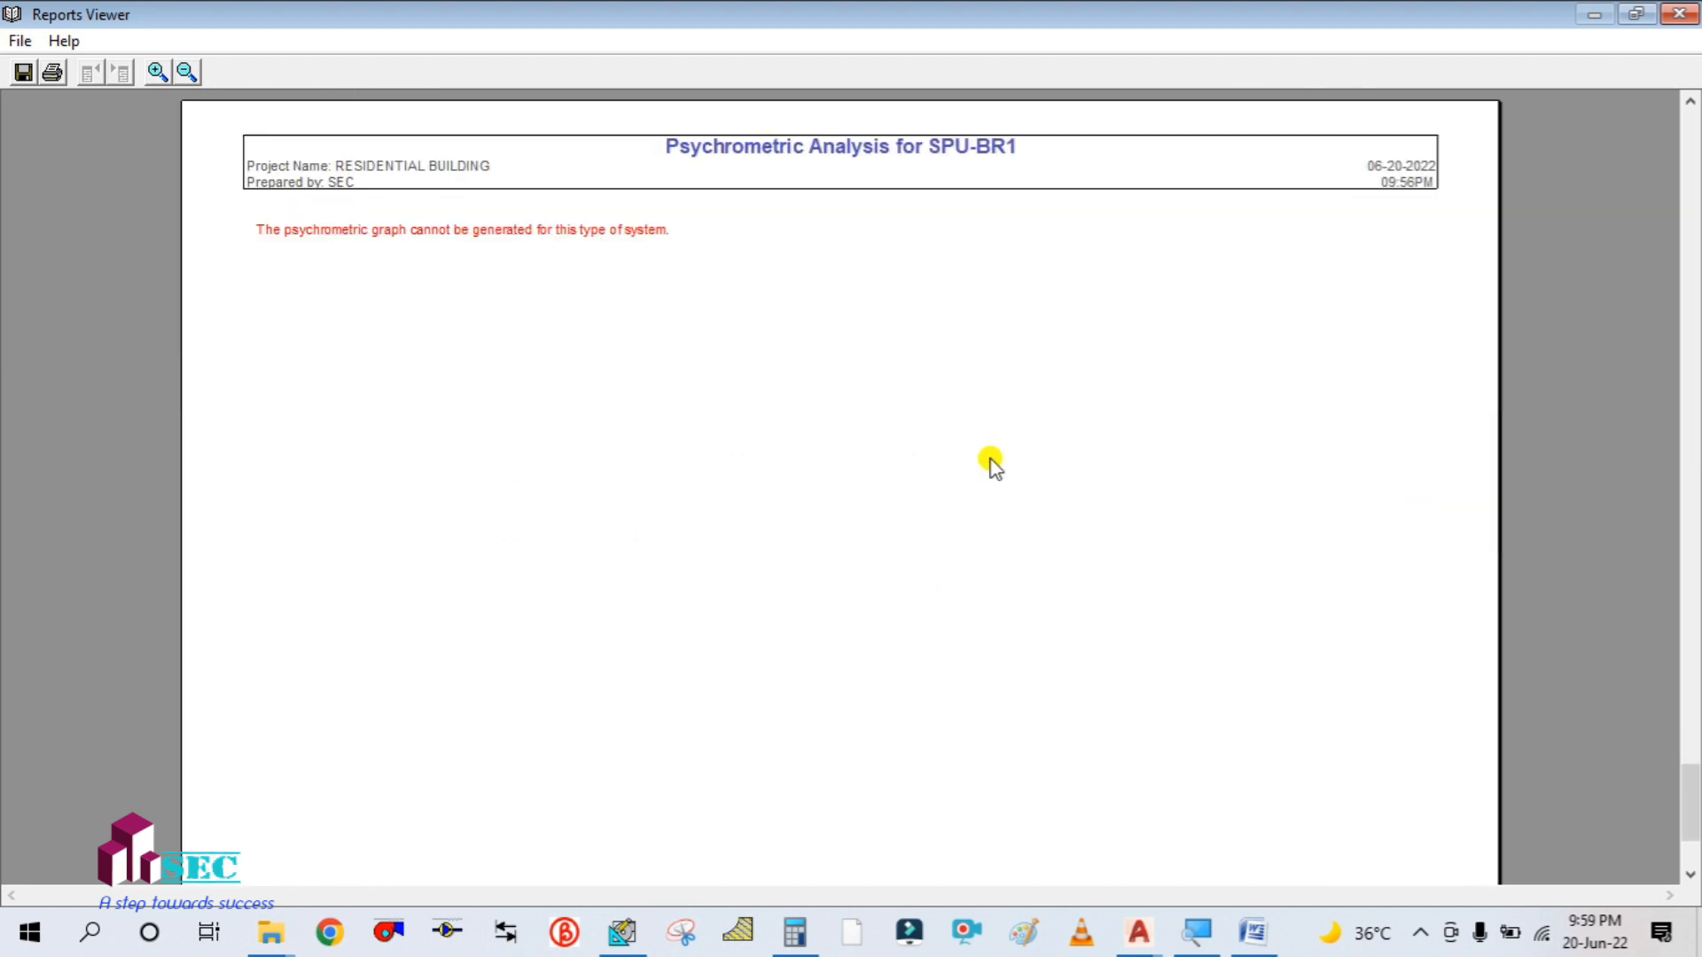
scroll(993, 467, "up", 14)
scroll(992, 465, "up", 15)
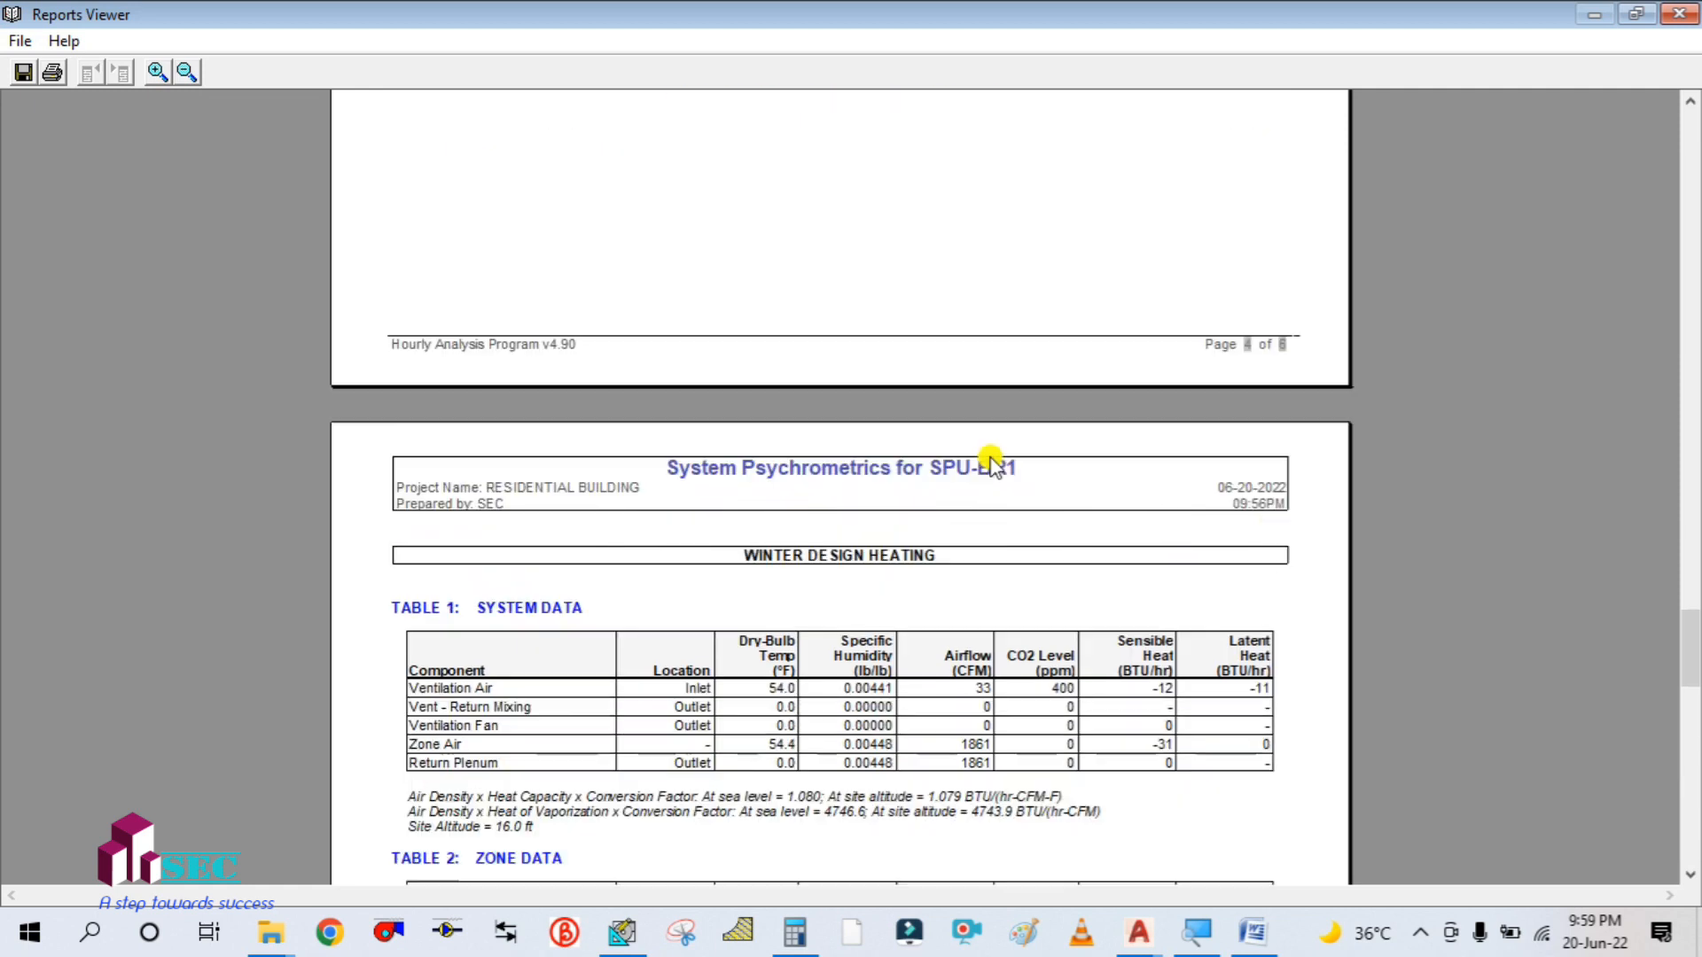
scroll(992, 469, "up", 12)
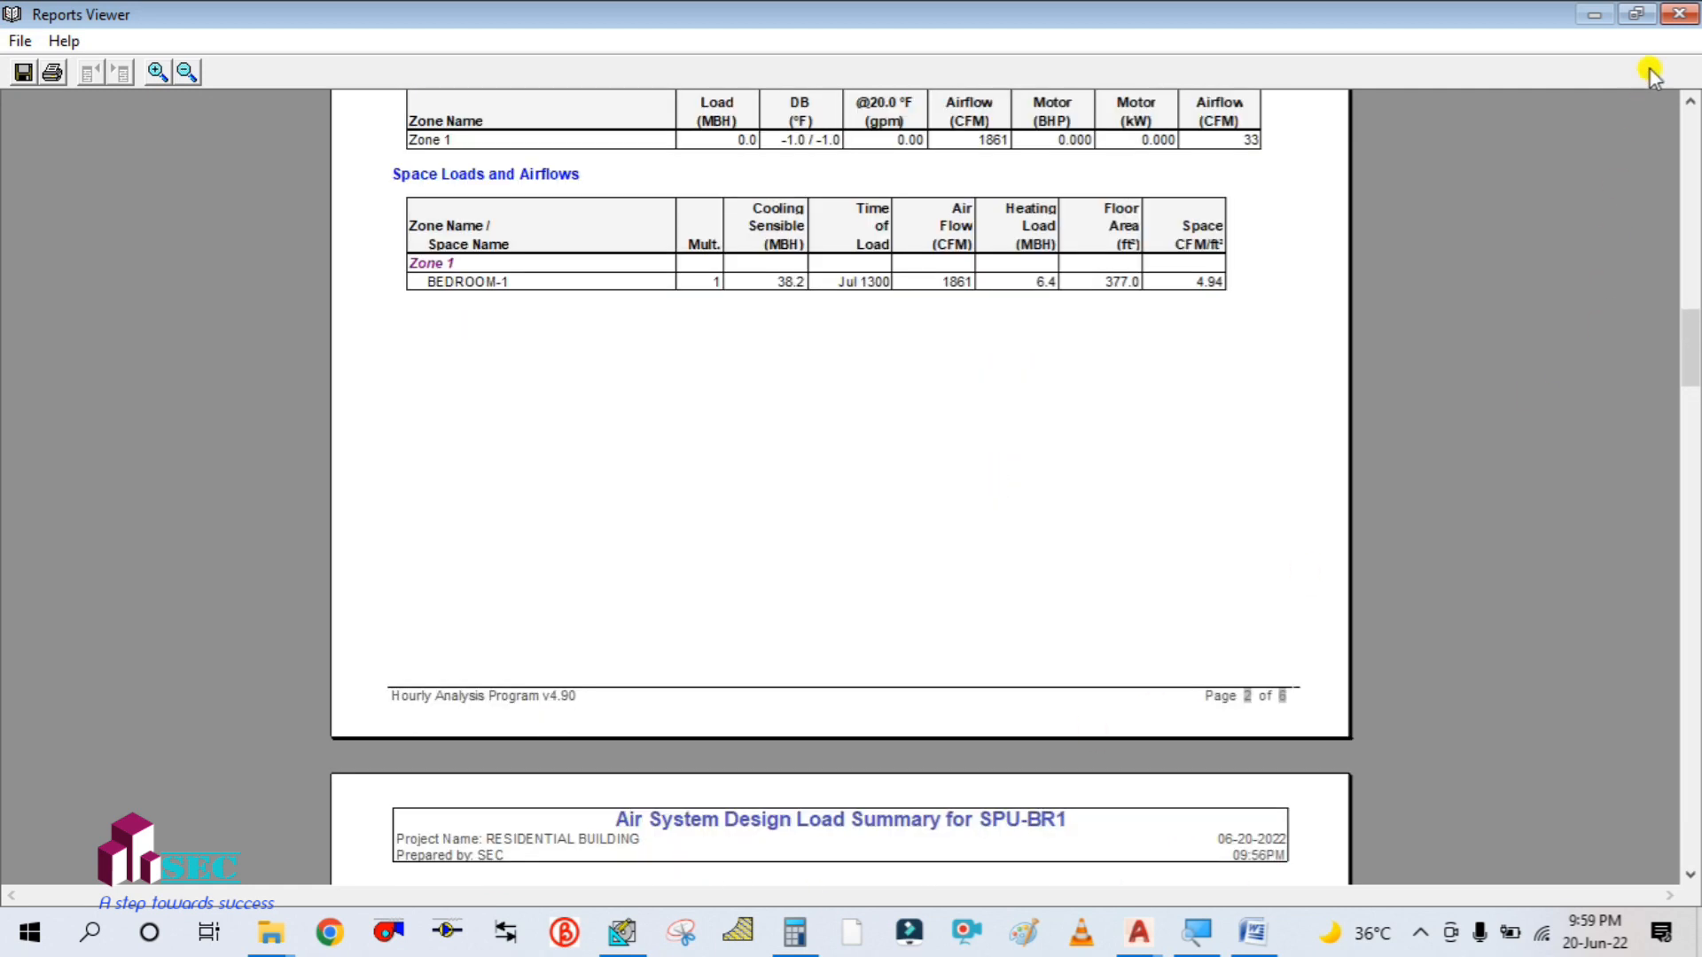
left_click(1677, 18)
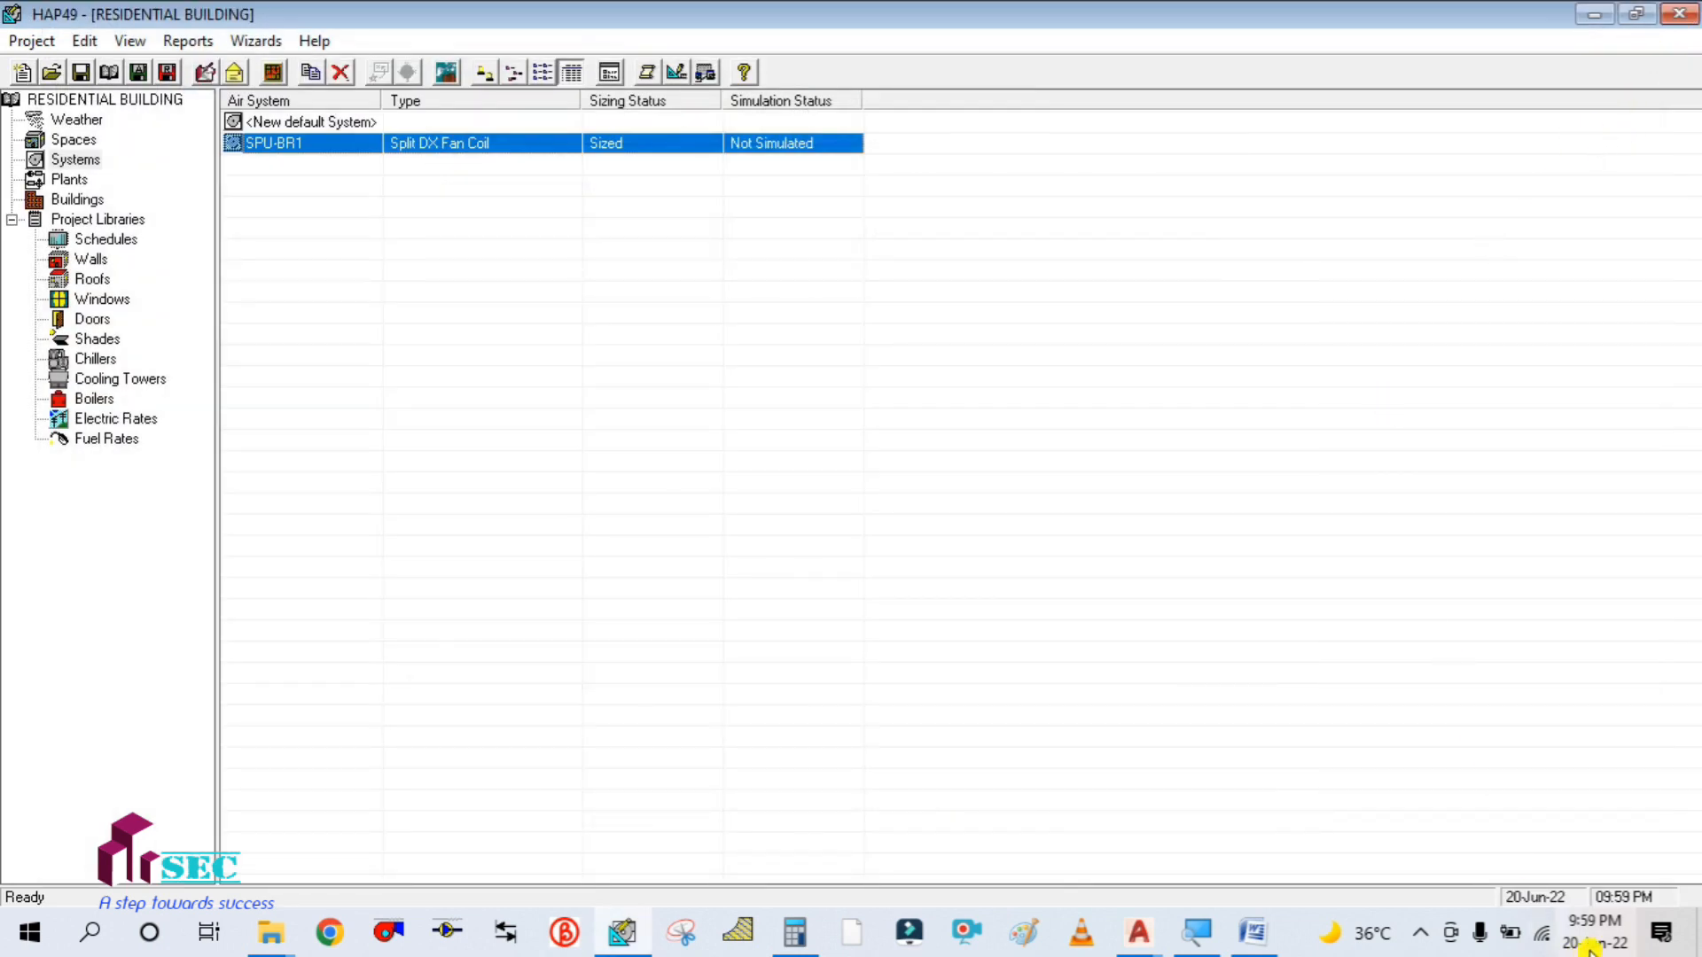
left_click(1593, 12)
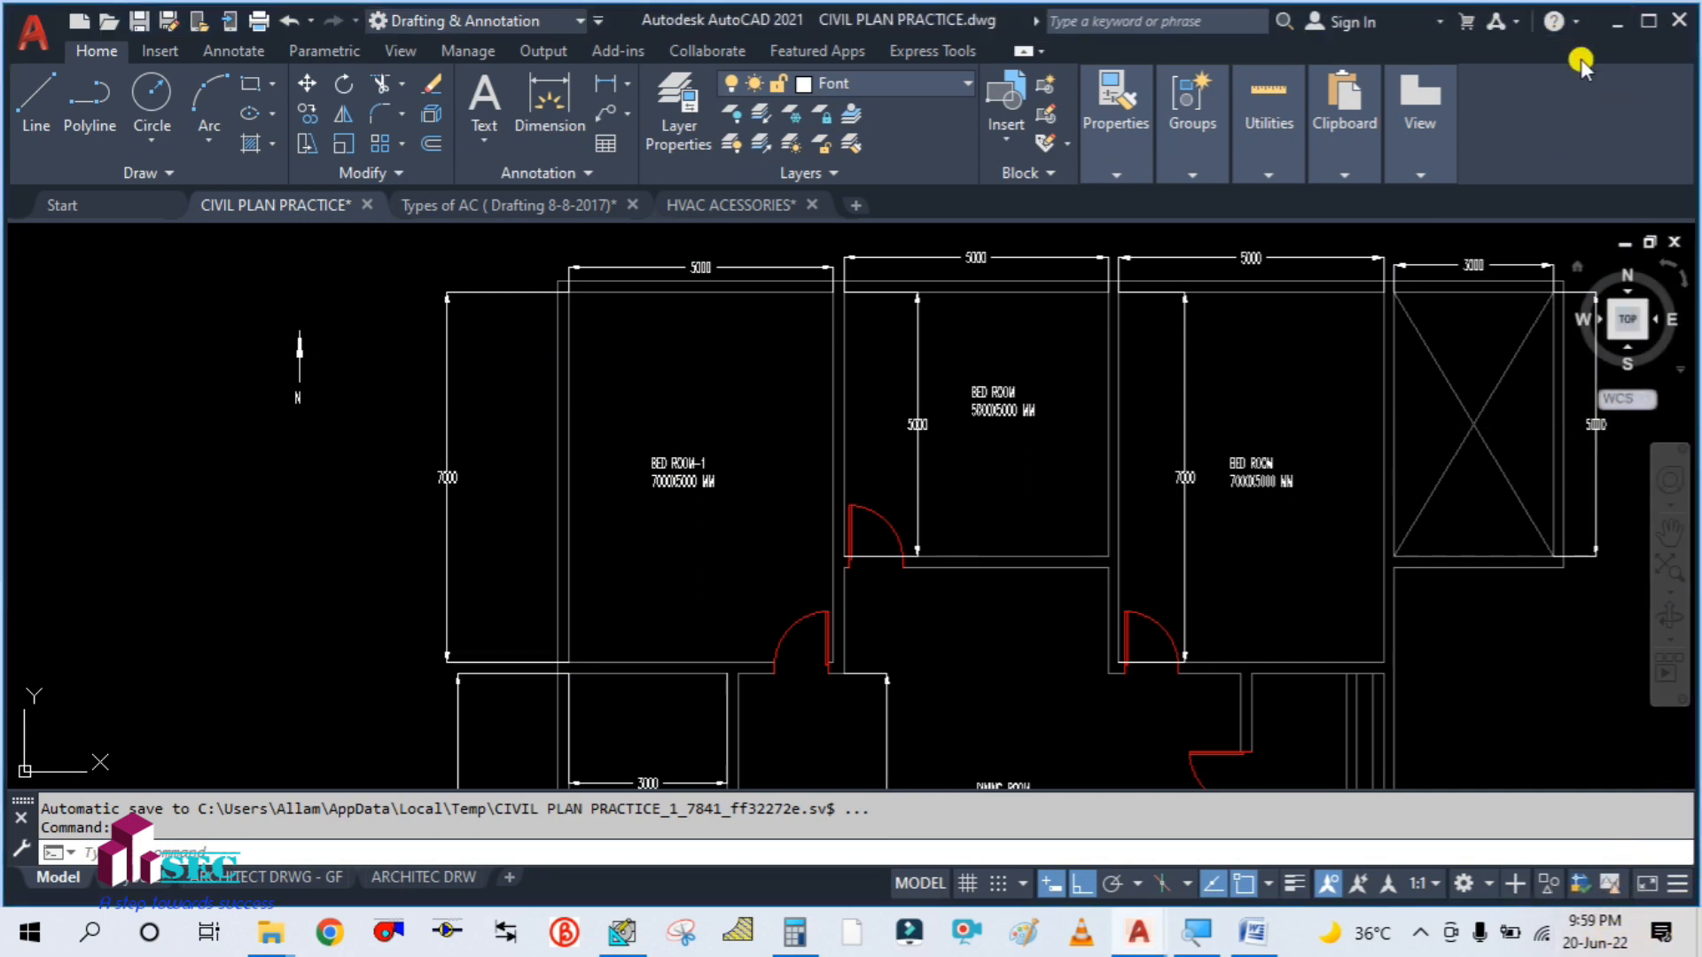
left_click(1621, 20)
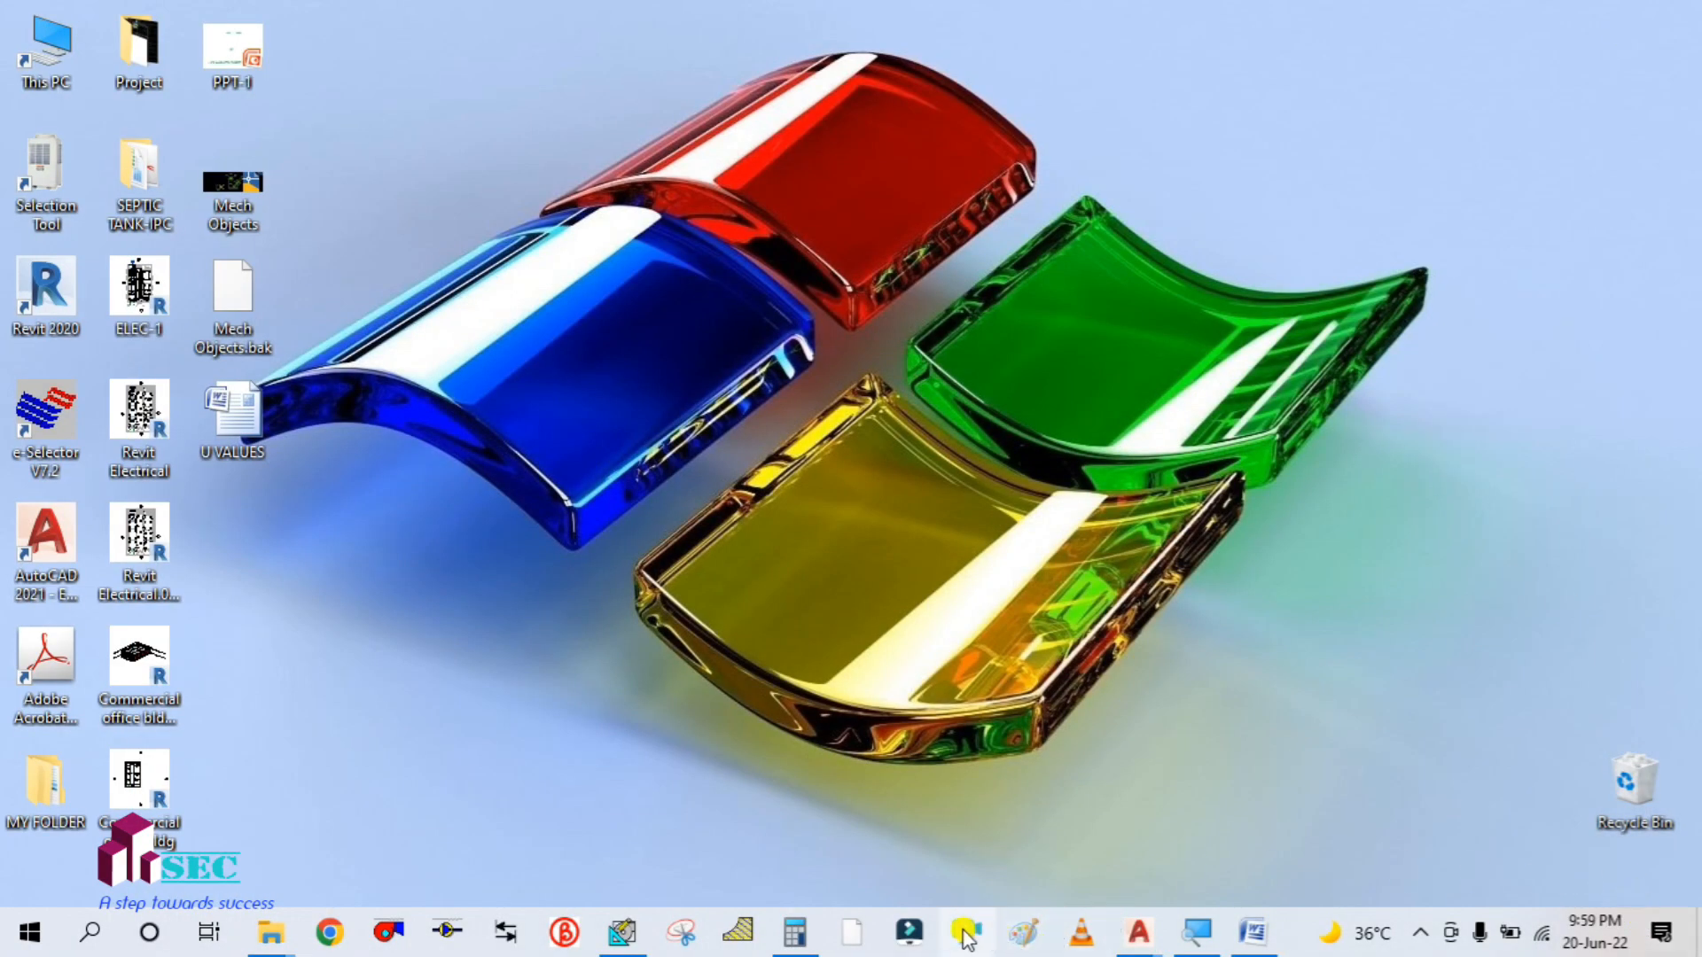
left_click(642, 926)
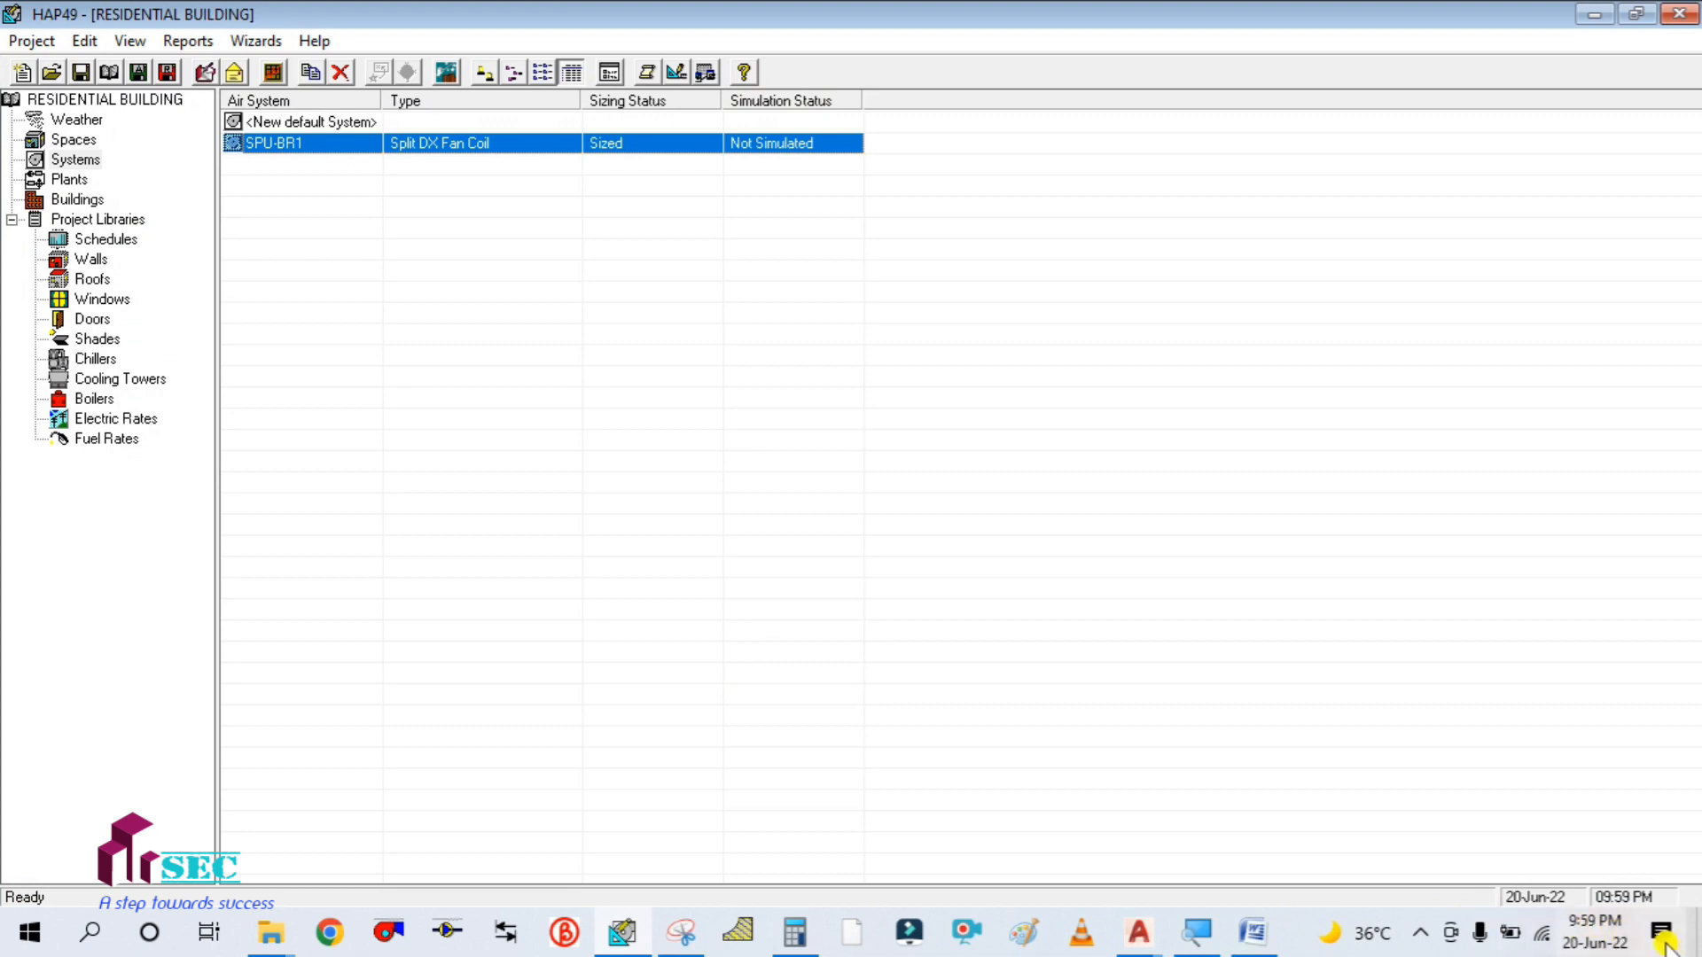
left_click(1699, 932)
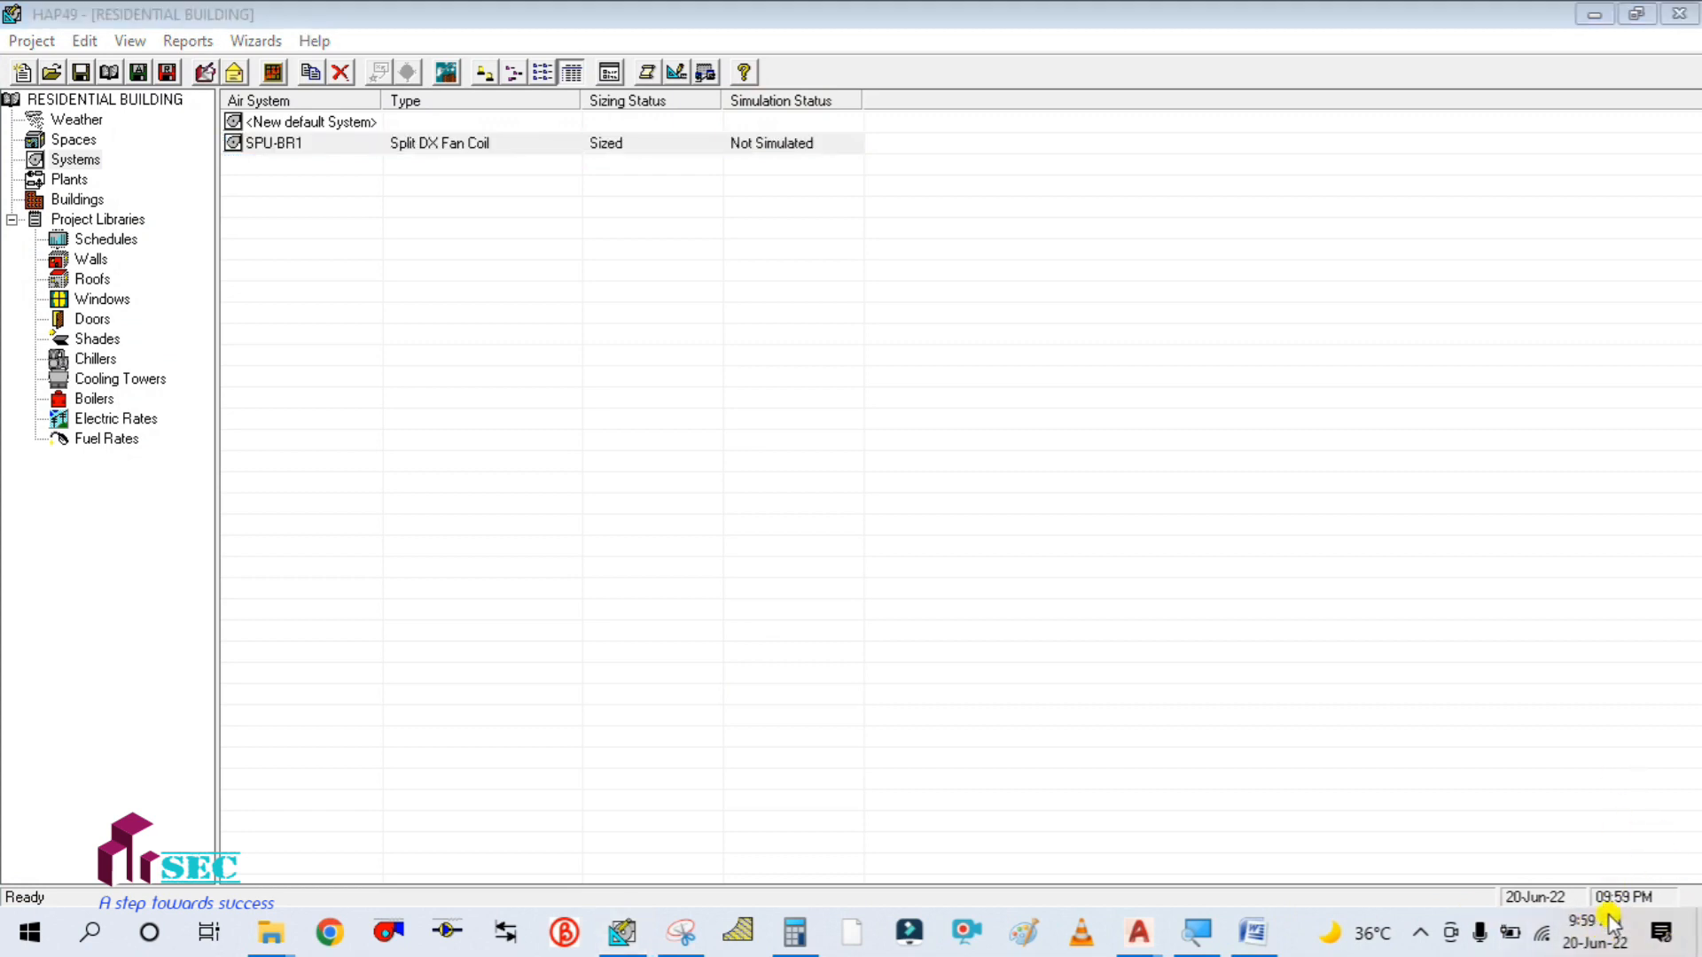
left_click(1478, 660)
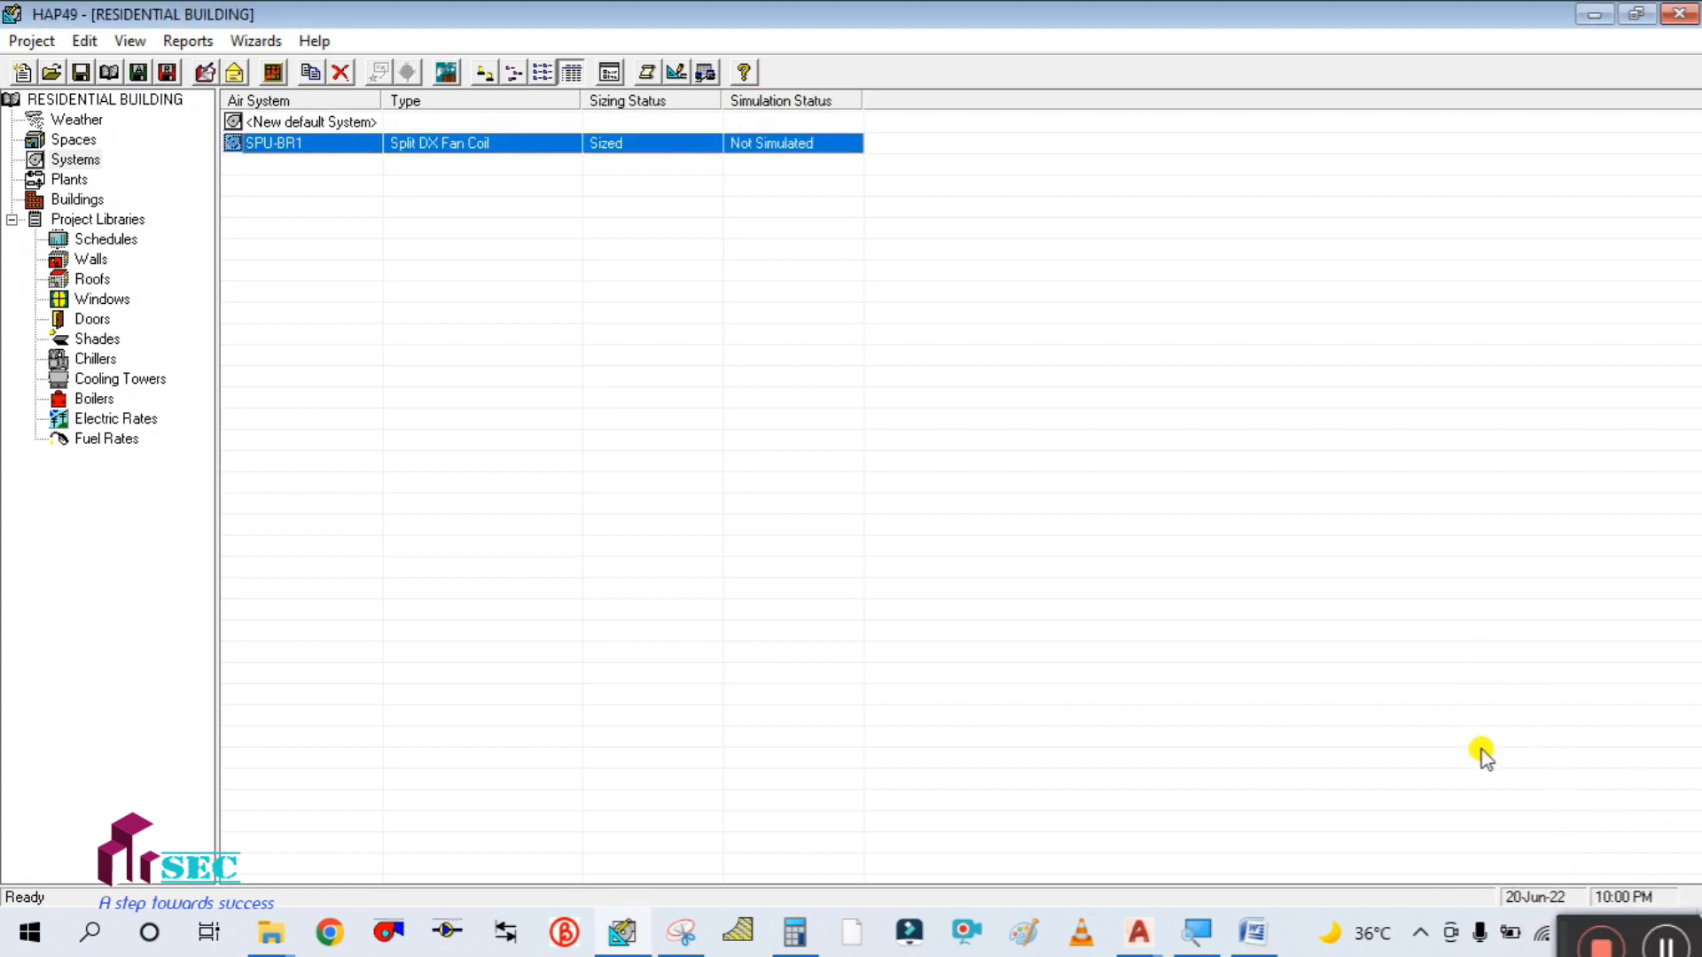
left_click(1558, 913)
left_click_drag(1567, 913, 1284, 694)
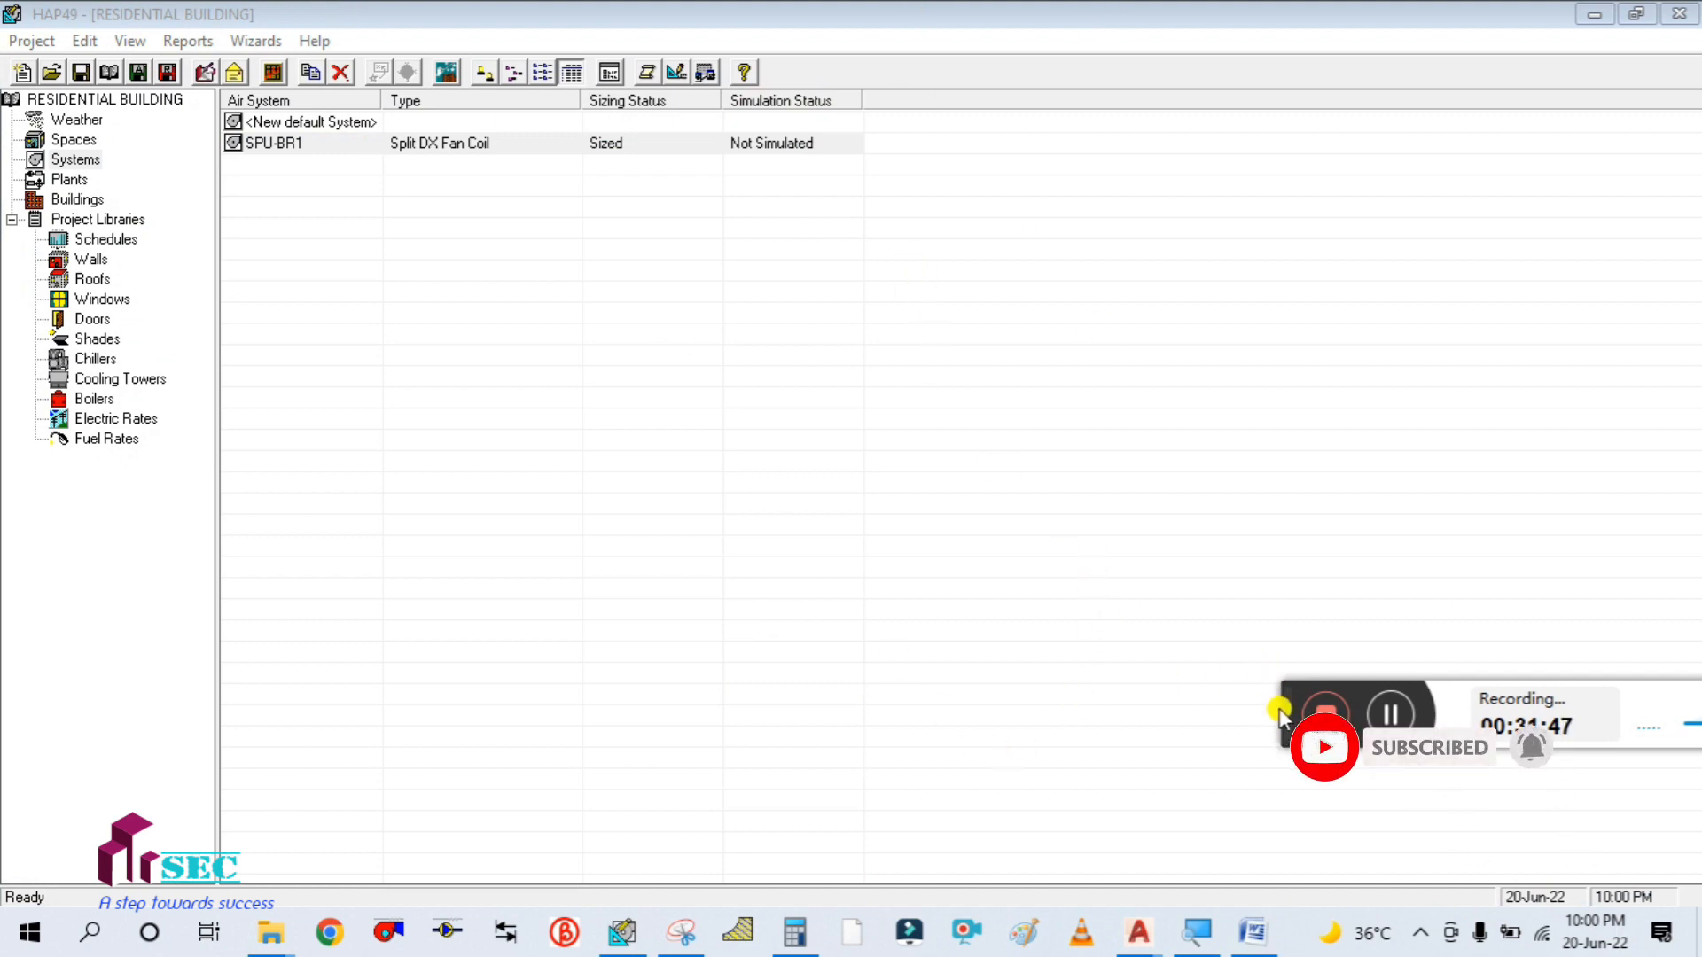
left_click_drag(1290, 700, 1531, 901)
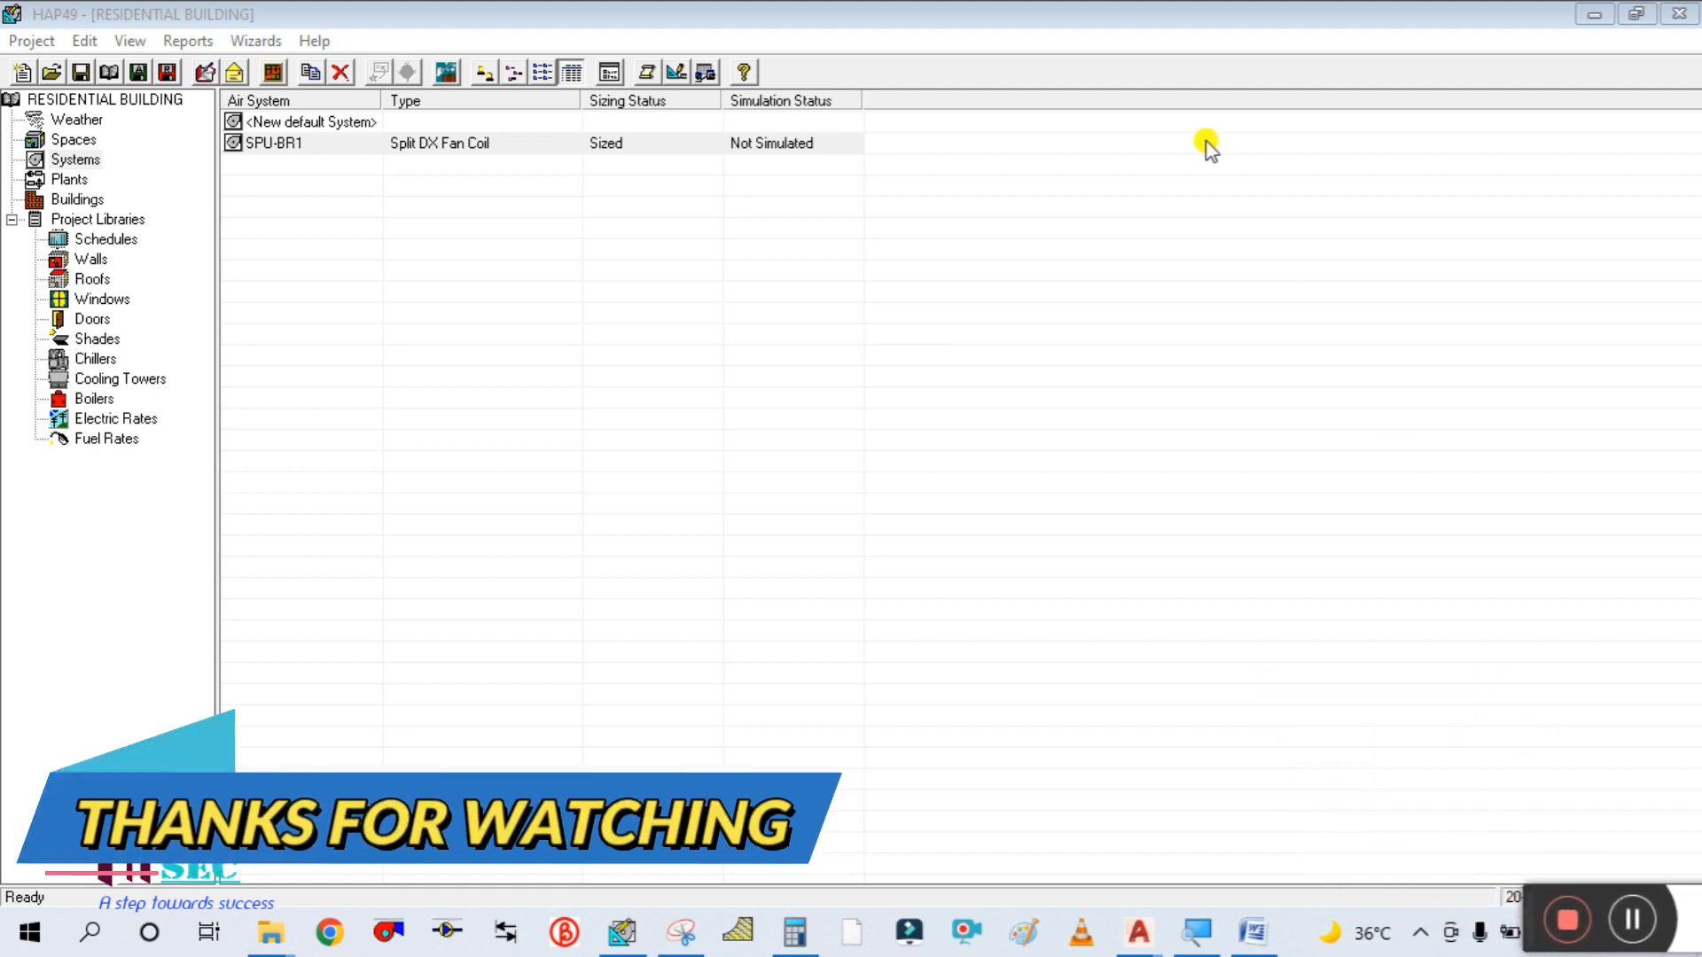